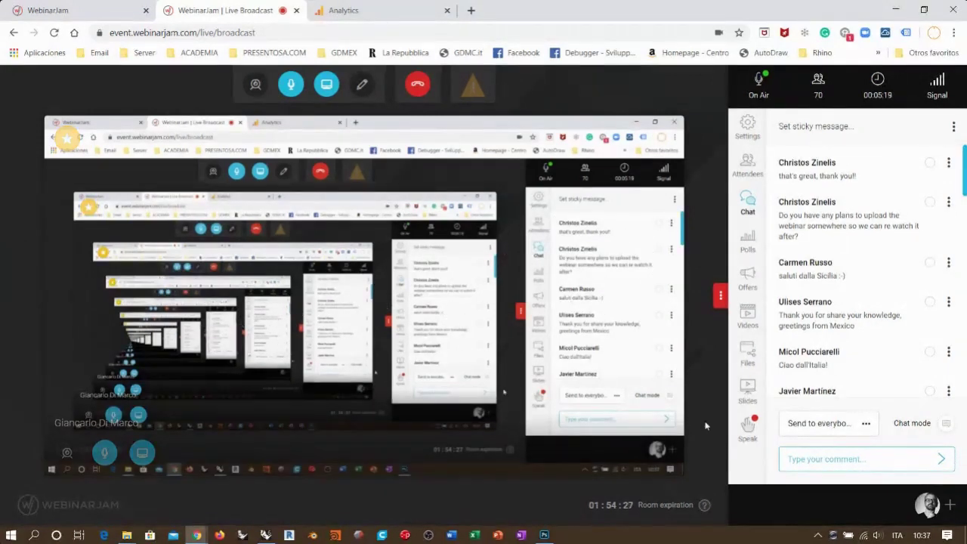
# Show the one pending attendee request to speak in the Speak tab.
pyautogui.click(746, 429)
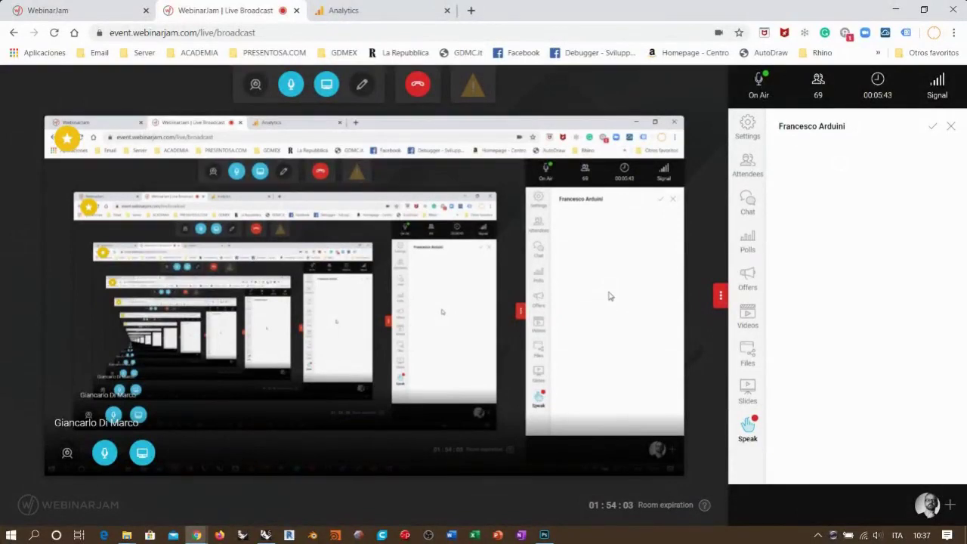
# Deny the attendee's speaking request and return to the chat feed.
pyautogui.click(952, 131)
pyautogui.click(747, 201)
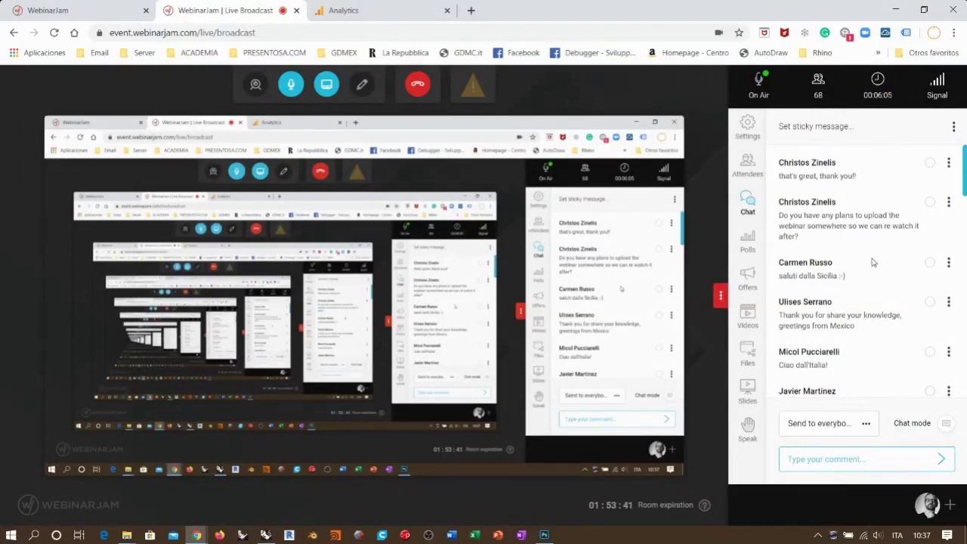
pyautogui.scroll(-4, 873, 262)
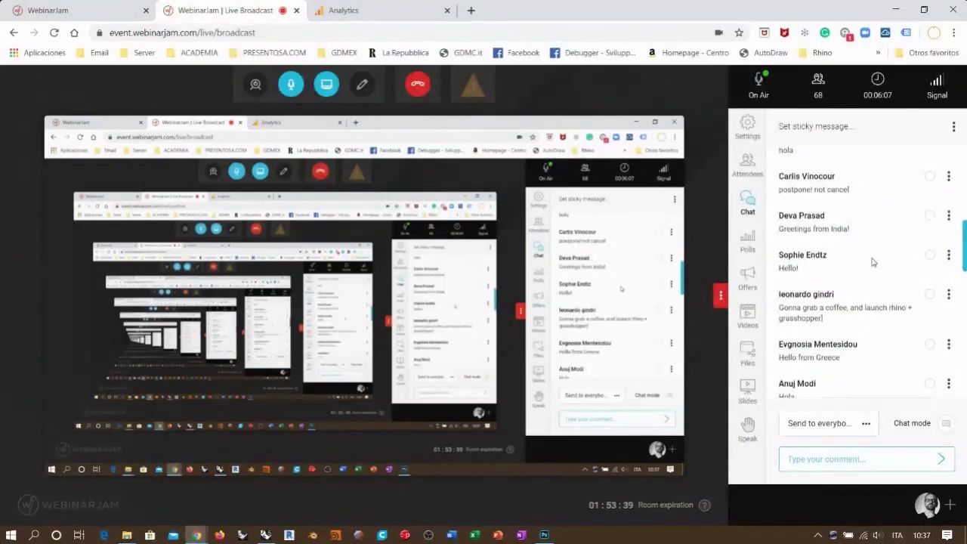
pyautogui.scroll(4, 872, 262)
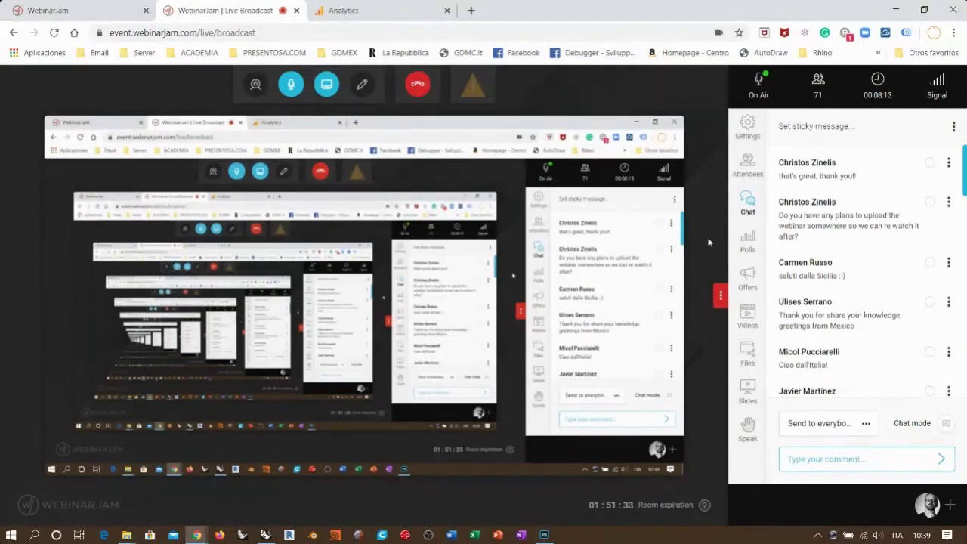
pyautogui.click(746, 278)
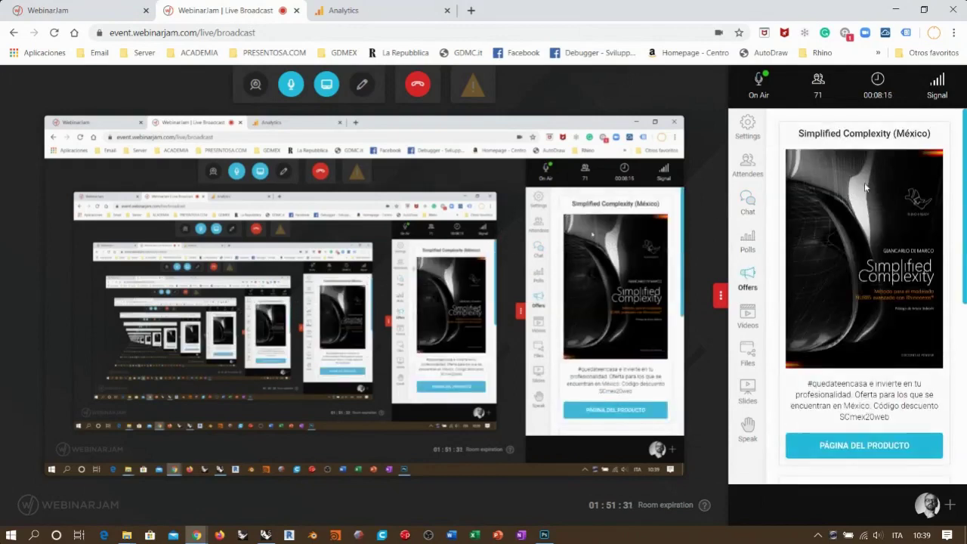
# Start and publish the Simplified Complexity (México) offer live to attendees.
pyautogui.scroll(-2, 898, 227)
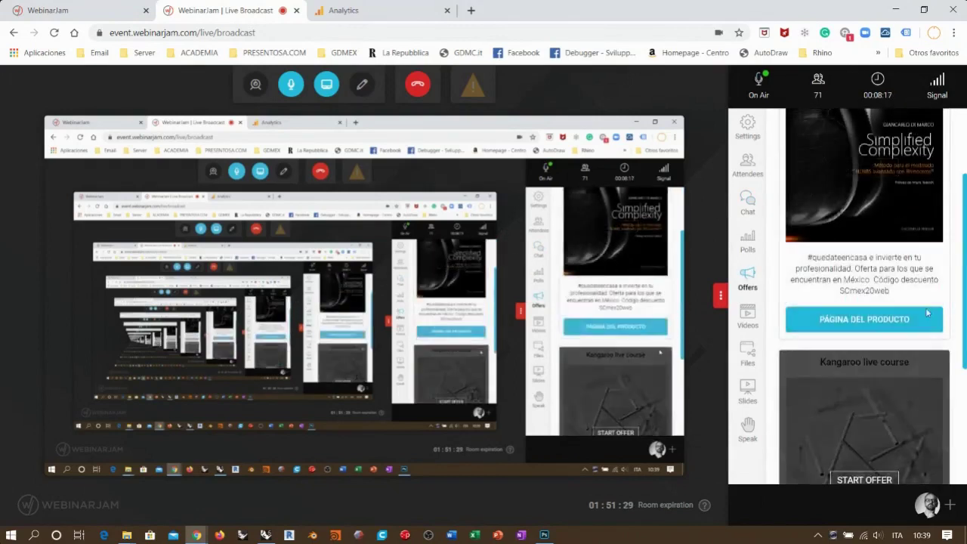
pyautogui.scroll(2, 917, 287)
pyautogui.click(887, 230)
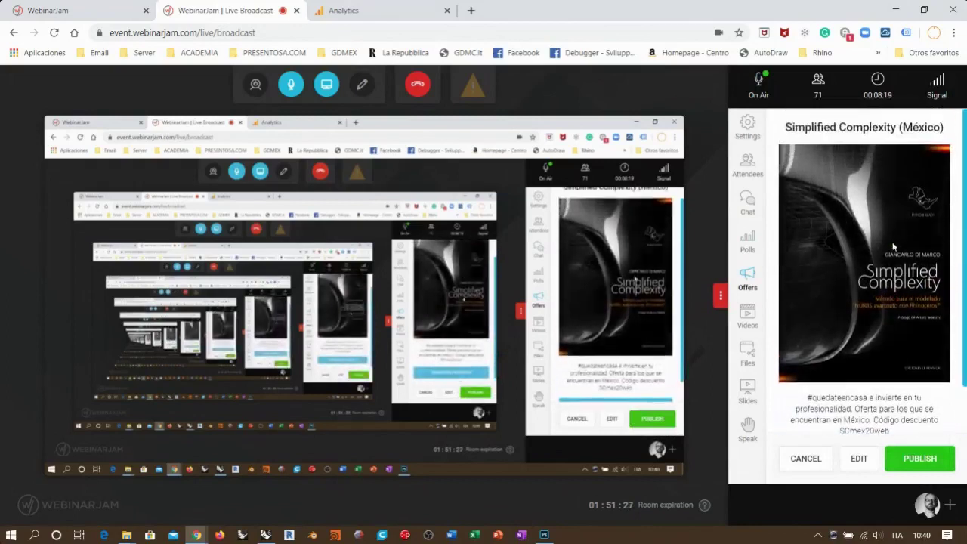
pyautogui.click(888, 458)
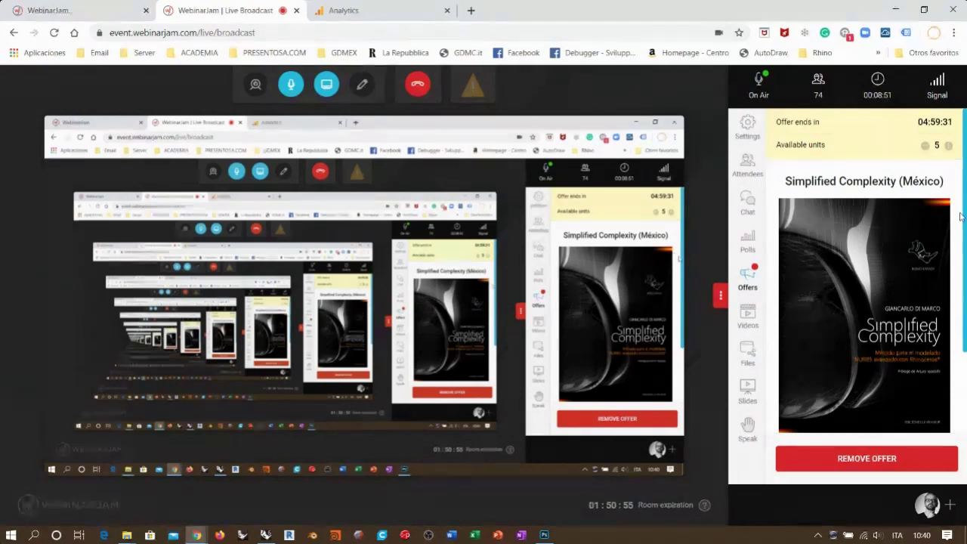
# Scroll the live offer card and highlight the discount code SCmex20web.
pyautogui.scroll(-3, 960, 217)
pyautogui.scroll(3, 962, 217)
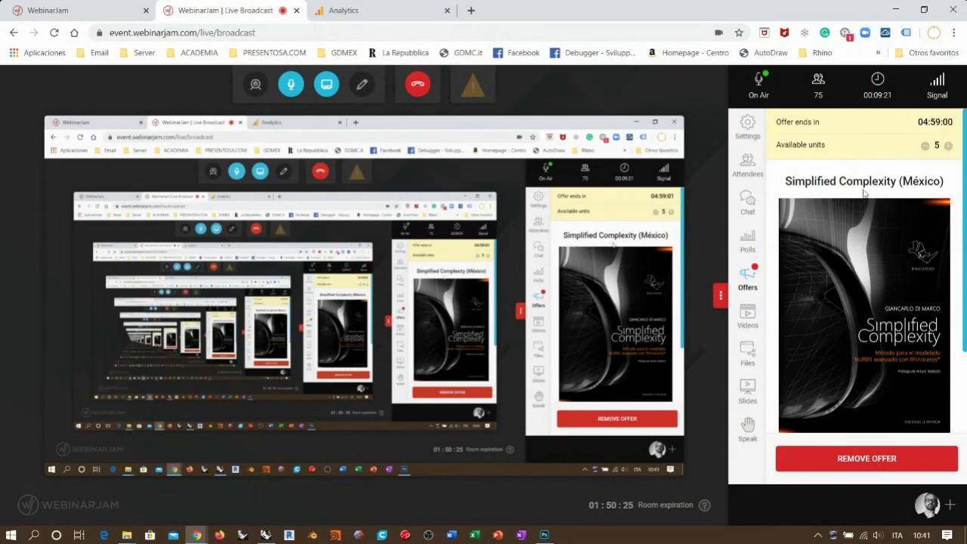
pyautogui.scroll(-1, 874, 245)
pyautogui.scroll(-2, 874, 241)
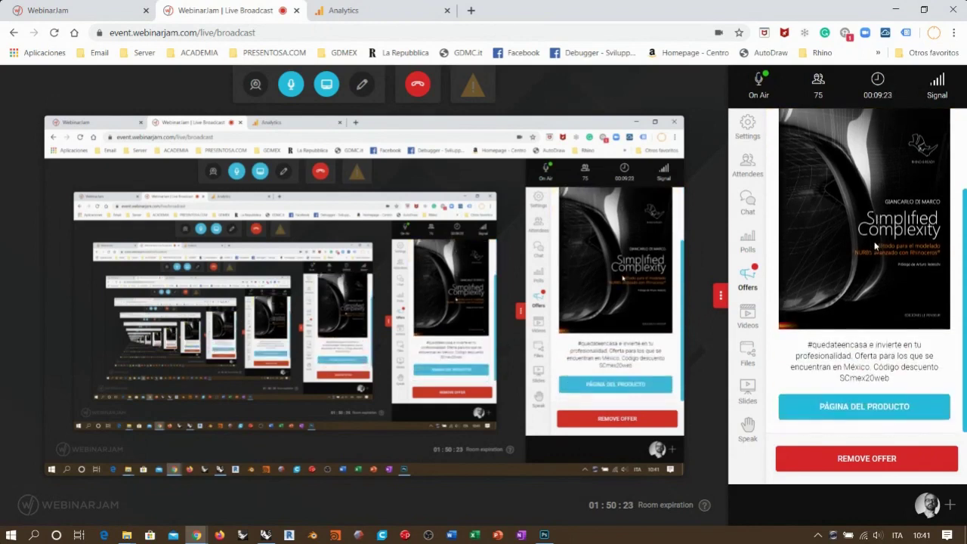
pyautogui.moveTo(839, 377); pyautogui.dragTo(889, 379)
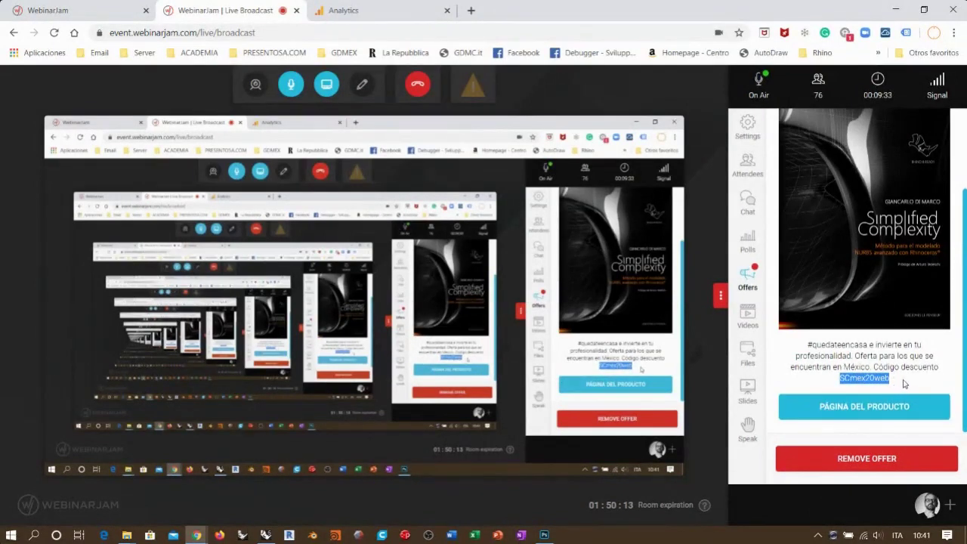
# Reselect the full code SCmex20web and paste it into the chat for everyone.
pyautogui.click(853, 377)
pyautogui.moveTo(838, 378); pyautogui.dragTo(901, 386)
pyautogui.hotkey('ctrl', 'c')
pyautogui.click(747, 202)
pyautogui.click(822, 457)
pyautogui.hotkey('ctrl', 'v')
pyautogui.press('Return')
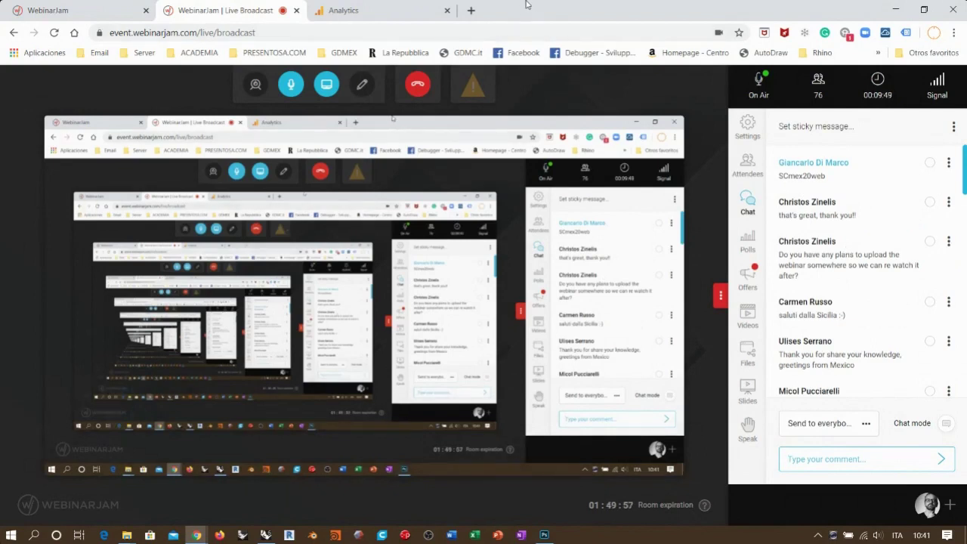
pyautogui.click(471, 12)
# Load giancadm.com in the new tab, review it, and return to the WebinarJam broadcast.
pyautogui.write('giancadm.com')
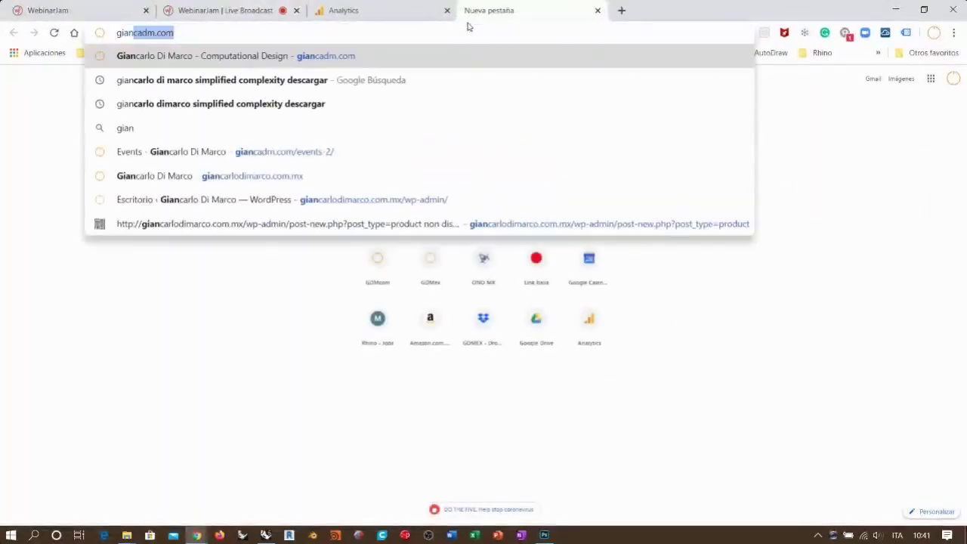
pyautogui.press('Return')
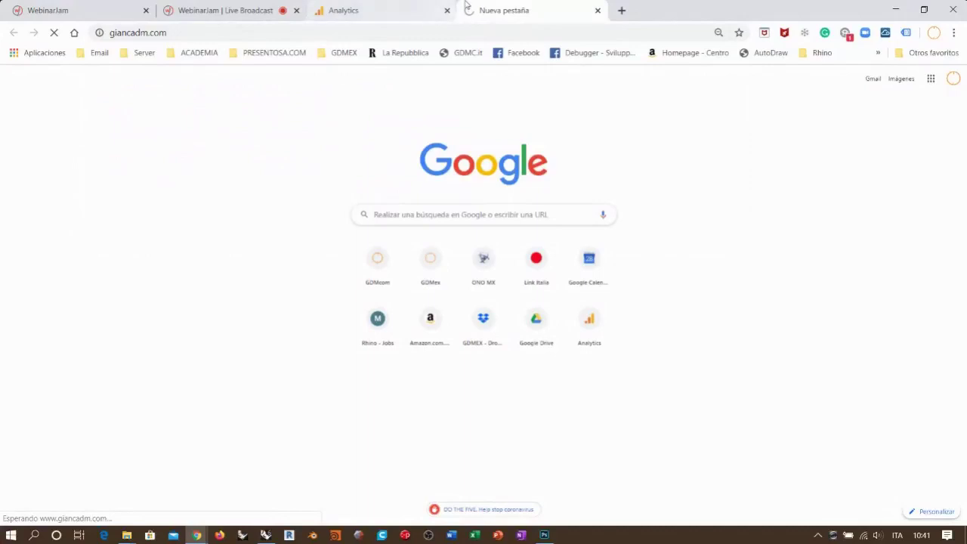
pyautogui.click(227, 10)
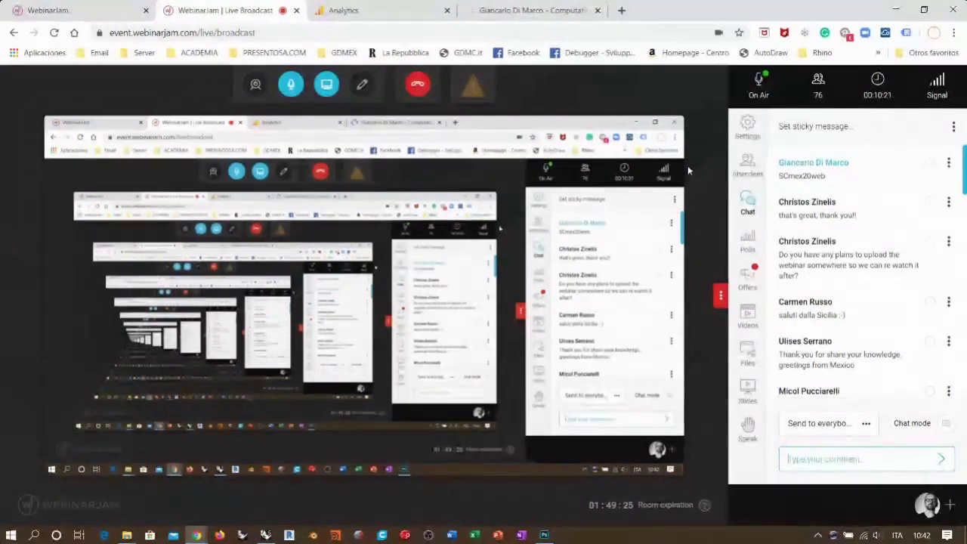
pyautogui.click(522, 11)
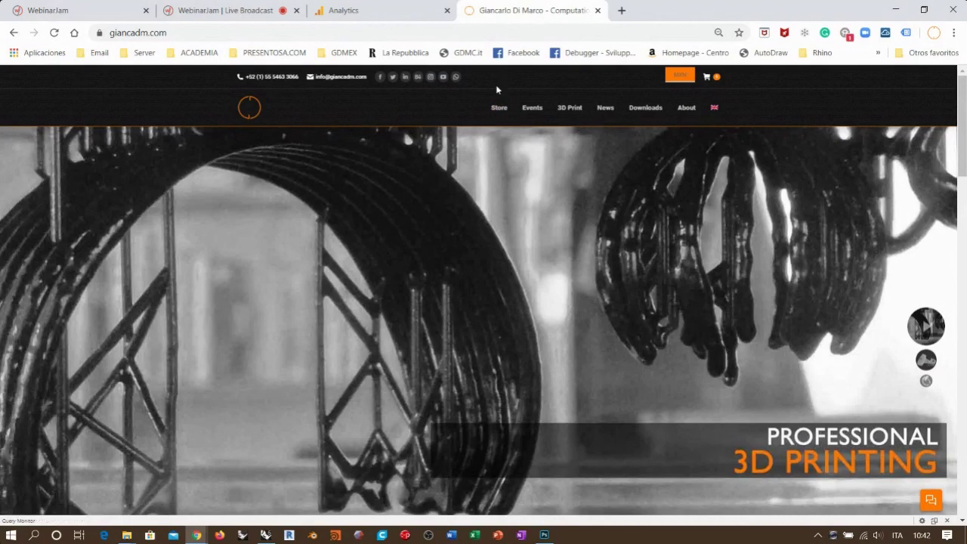
pyautogui.click(265, 5)
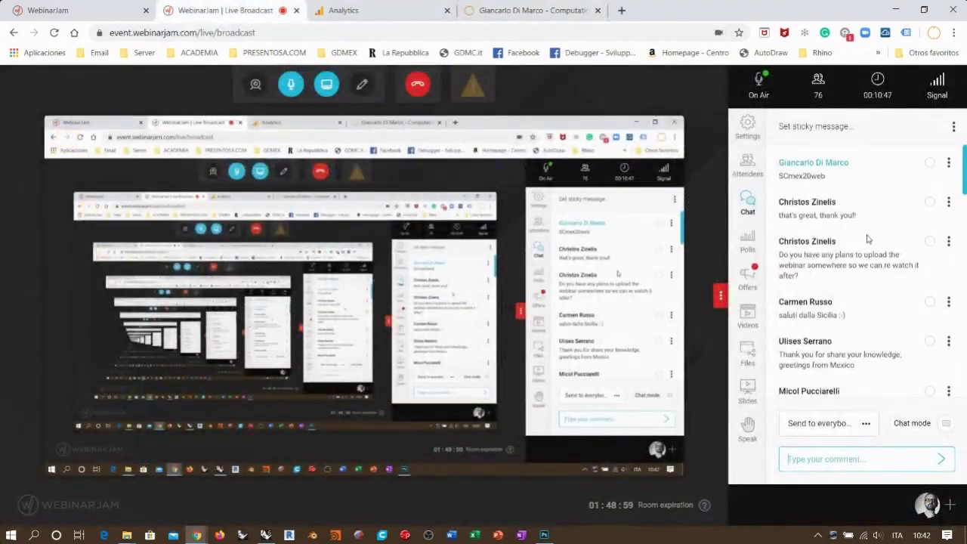
# Close the giancadm.com and Analytics tabs and bring Rhino with Grasshopper forward.
pyautogui.middleClick(543, 9)
pyautogui.middleClick(406, 10)
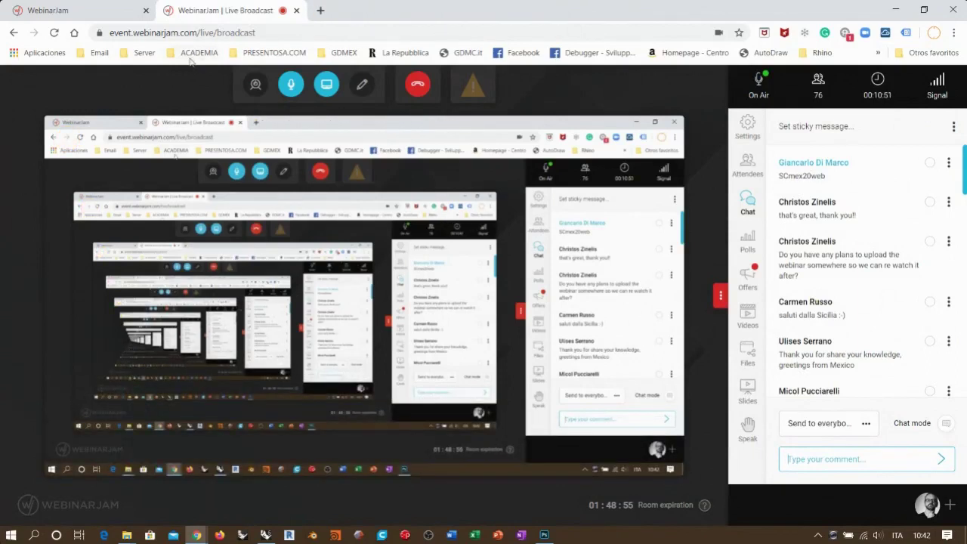
pyautogui.click(265, 535)
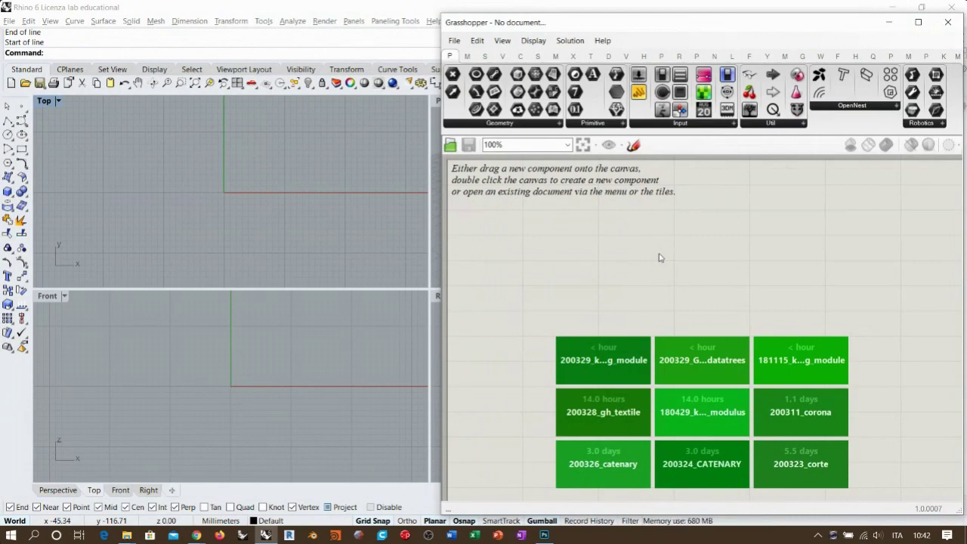
# Open the recent 200329_GDM_gh_datatrees file from Grasshopper's start page.
pyautogui.click(704, 361)
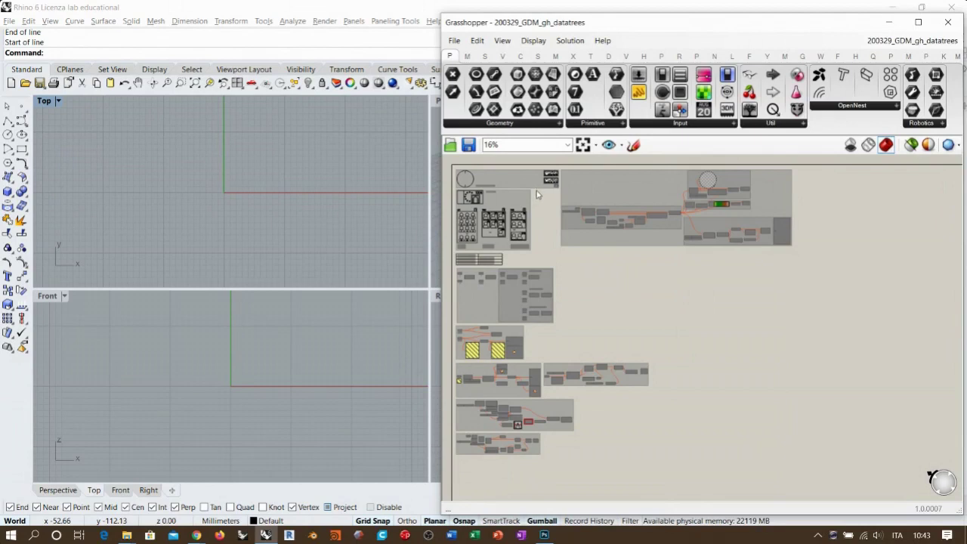
# Zoom and pan the canvas onto the 100€ banknote sketch labelled '100€ = rich!'.
pyautogui.moveTo(537, 193); pyautogui.dragTo(452, 255)
pyautogui.scroll(2, 573, 211)
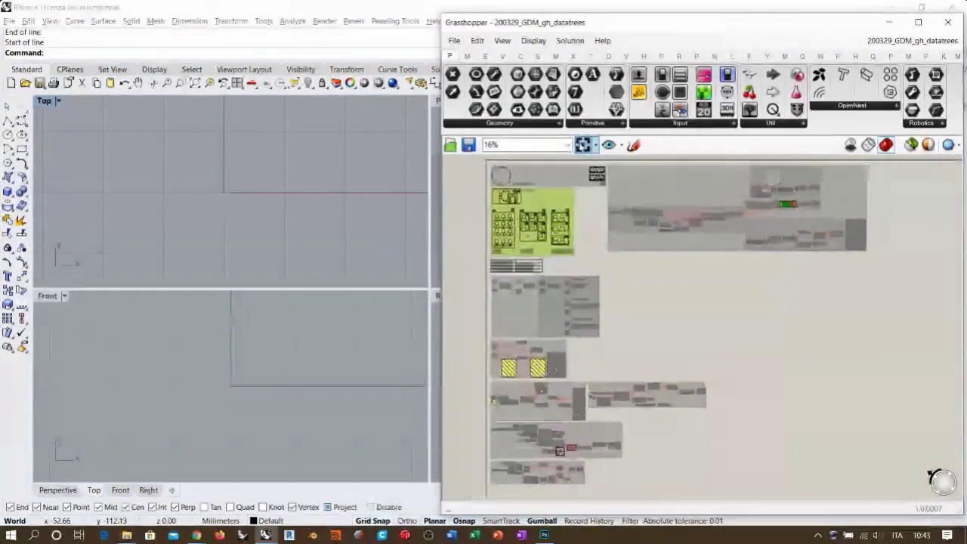
pyautogui.click(614, 224)
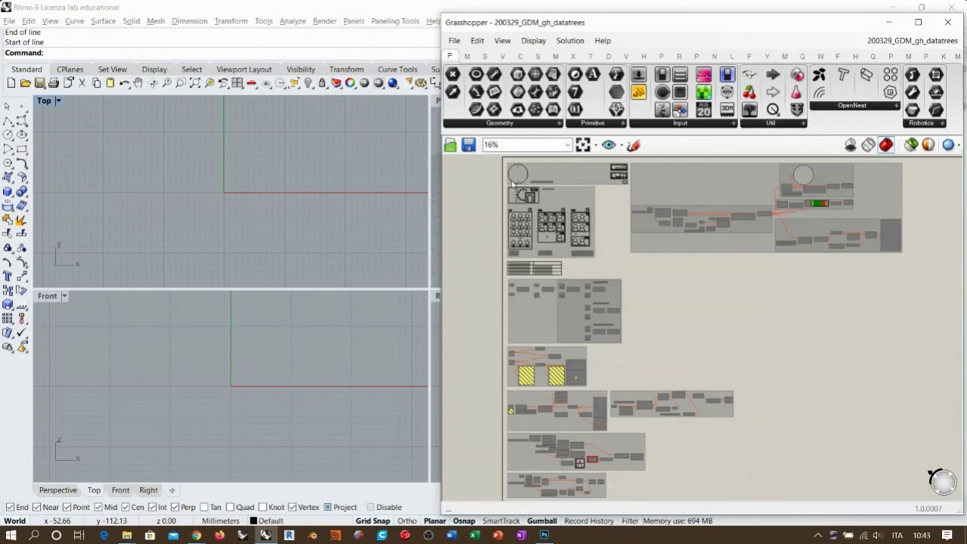
pyautogui.scroll(10, 514, 189)
pyautogui.moveTo(678, 255); pyautogui.dragTo(636, 261, button='right')
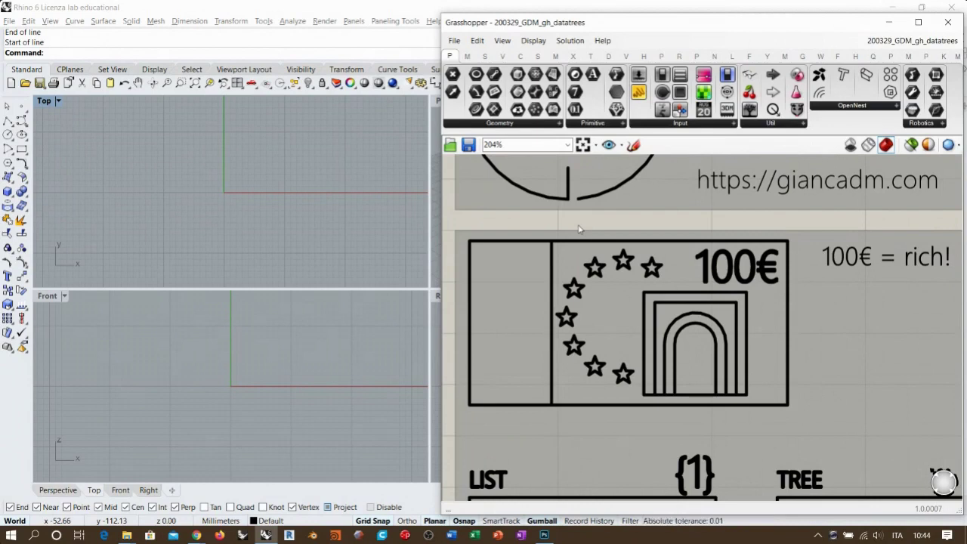
pyautogui.hotkey('ctrl', '2')
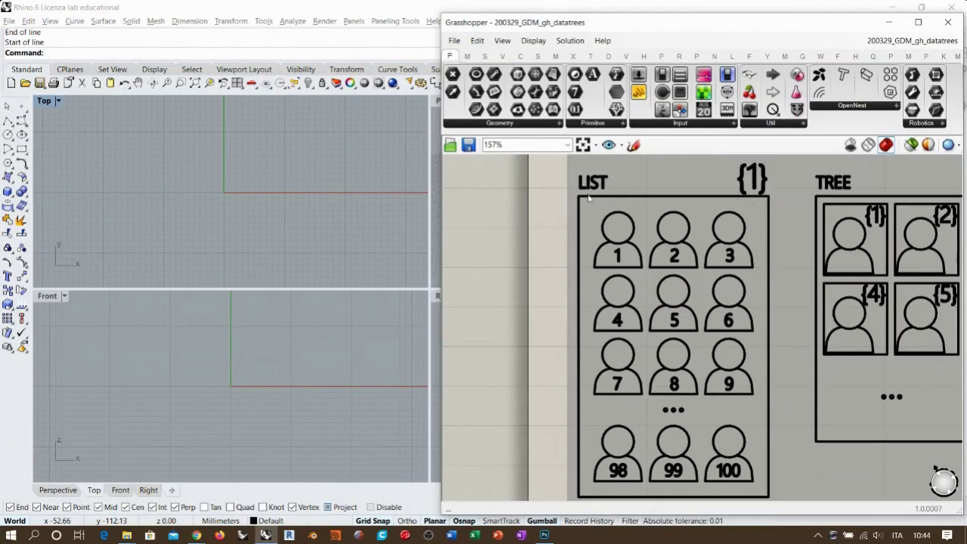
pyautogui.moveTo(638, 91); pyautogui.dragTo(509, 259)
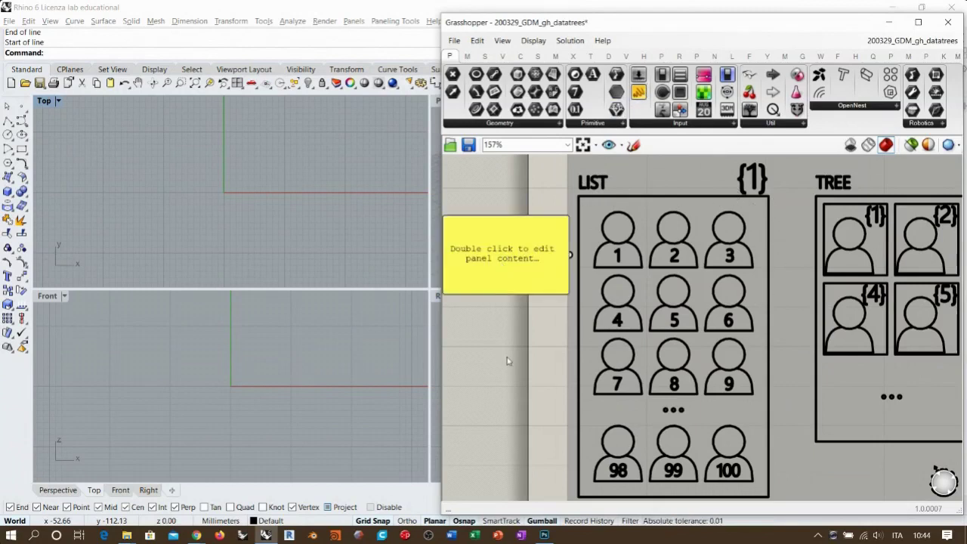
pyautogui.press('Delete')
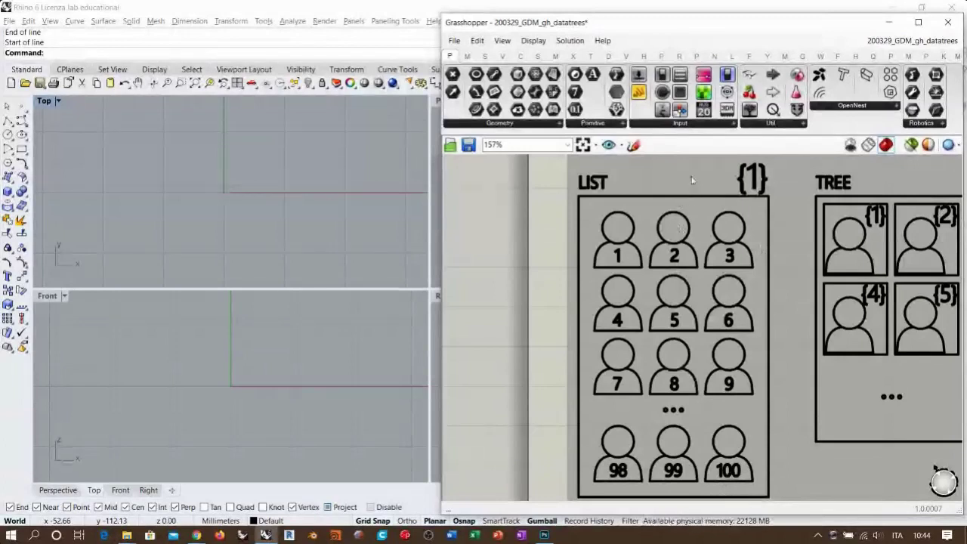
pyautogui.moveTo(659, 413); pyautogui.dragTo(658, 200, button='right')
pyautogui.scroll(3, 651, 344)
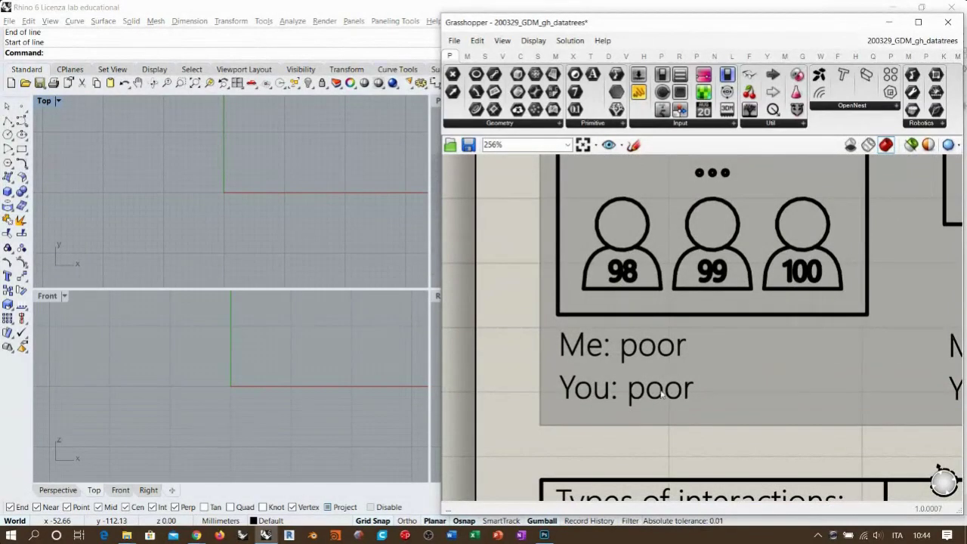
pyautogui.scroll(-3, 763, 244)
pyautogui.moveTo(754, 166); pyautogui.dragTo(775, 293, button='right')
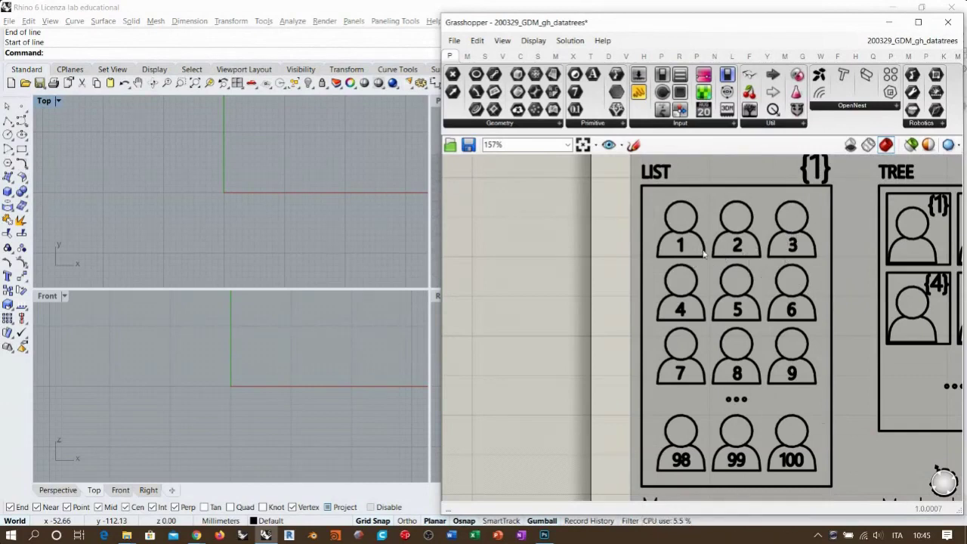
pyautogui.moveTo(702, 254); pyautogui.dragTo(649, 259, button='right')
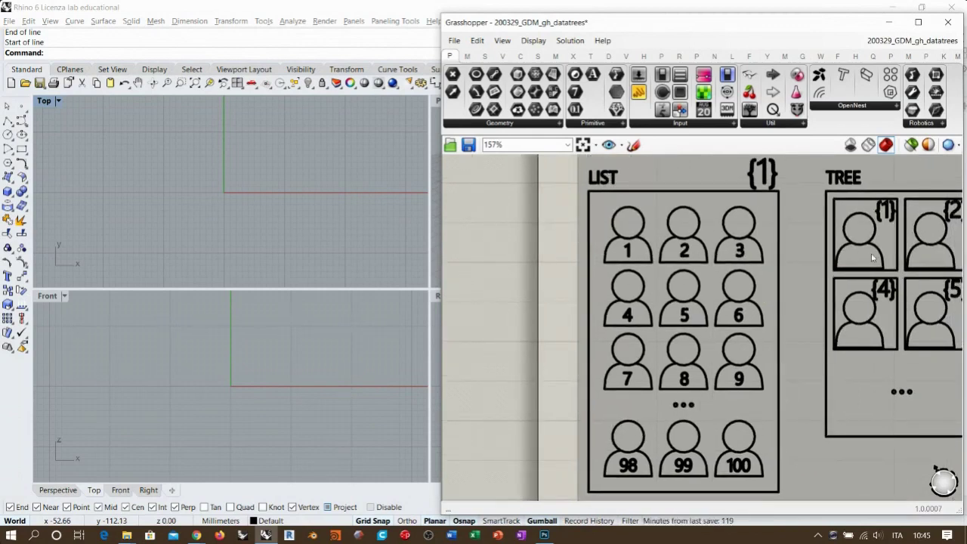
pyautogui.moveTo(871, 252); pyautogui.dragTo(575, 264, button='right')
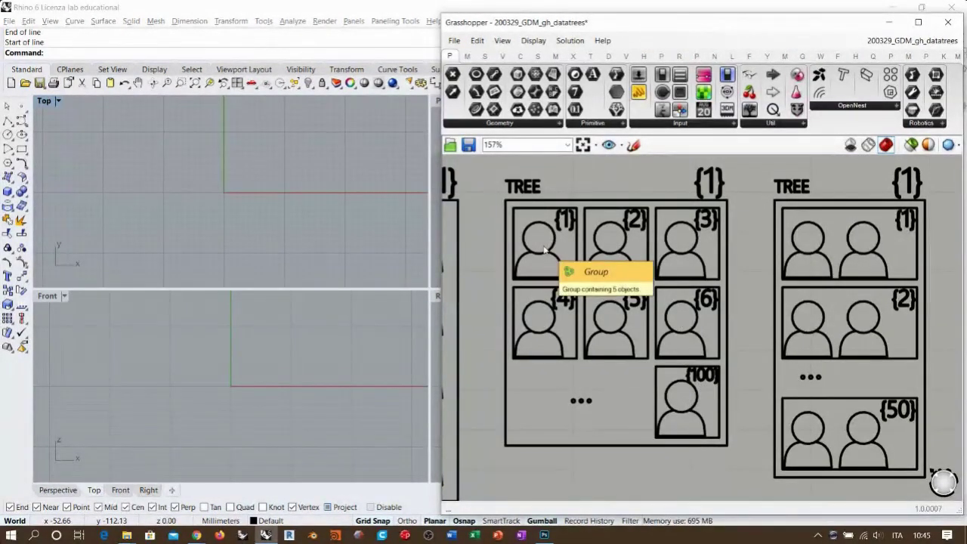
# Pan and zoom across the 100€ note, LIST, bankrupt/rich captions, person grid and TREE diagrams.
pyautogui.moveTo(544, 249); pyautogui.dragTo(679, 251, button='right')
pyautogui.scroll(-1, 618, 261)
pyautogui.moveTo(618, 261); pyautogui.dragTo(669, 316, button='right')
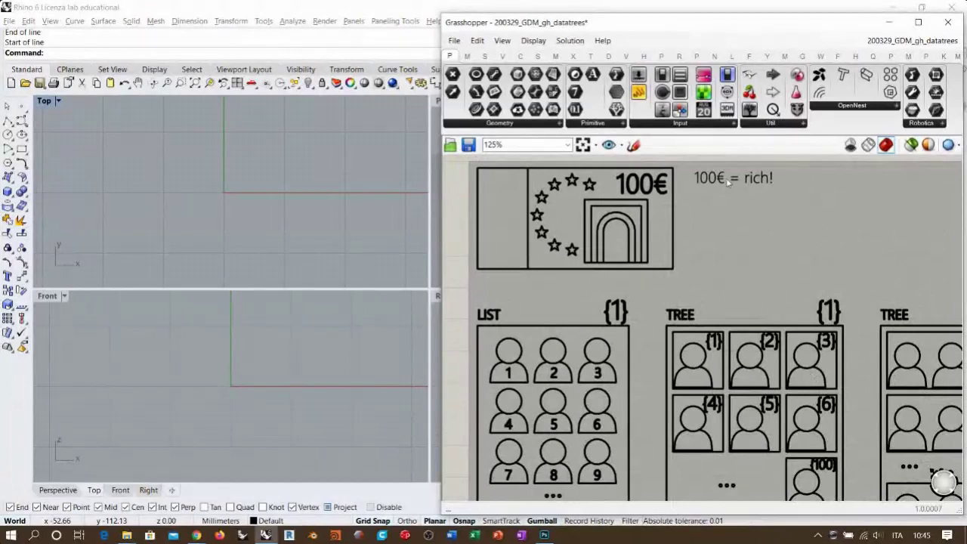
pyautogui.moveTo(768, 407); pyautogui.dragTo(700, 240, button='right')
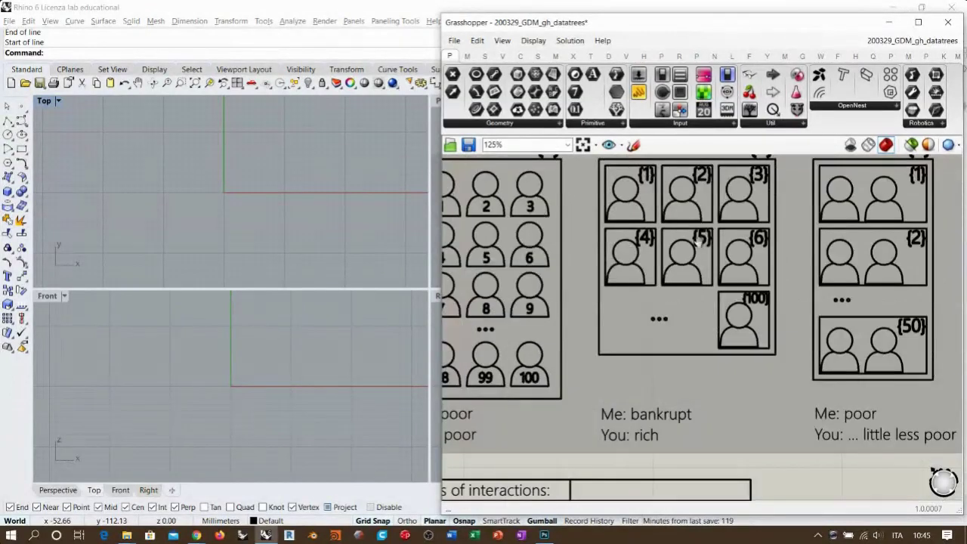
pyautogui.scroll(5, 668, 374)
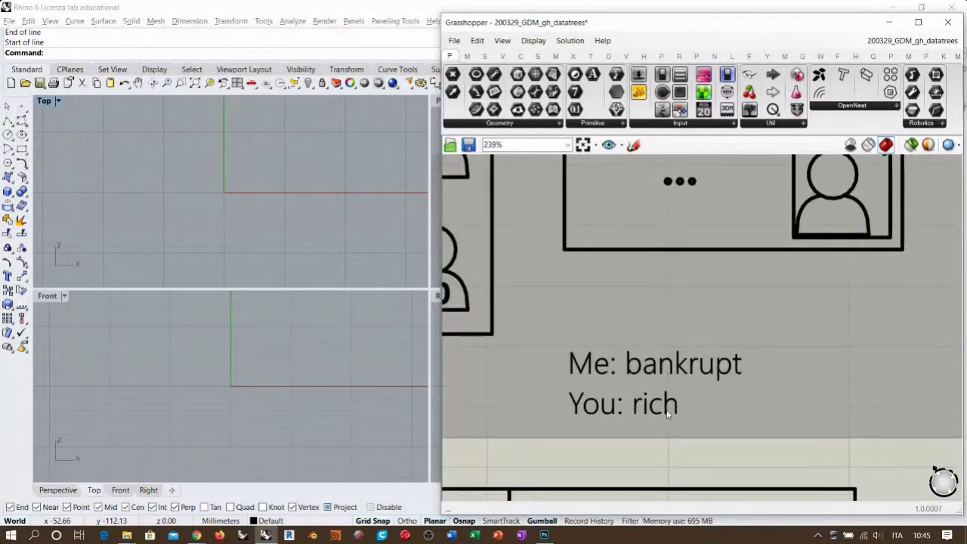
pyautogui.scroll(-3, 667, 412)
pyautogui.moveTo(908, 206); pyautogui.dragTo(743, 323, button='right')
pyautogui.scroll(-1, 744, 315)
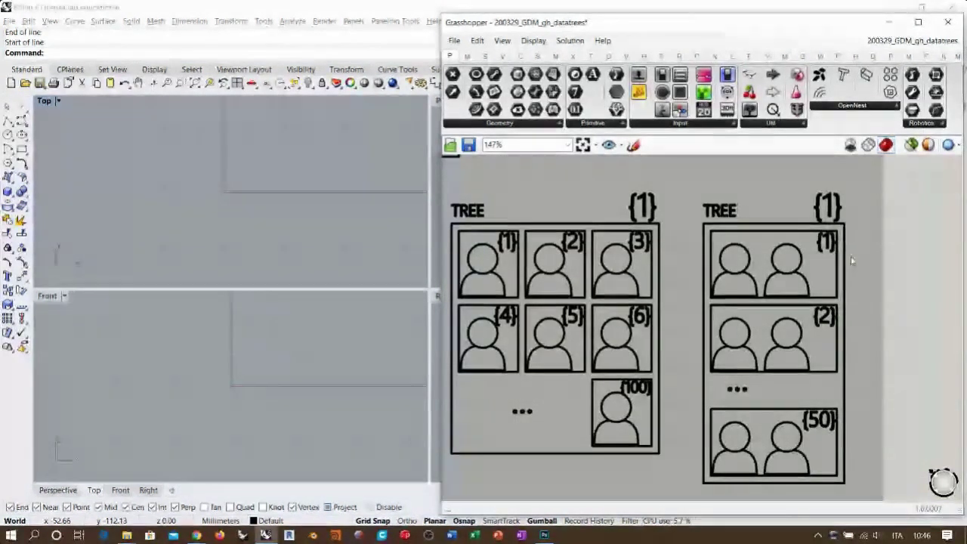
pyautogui.scroll(-3, 816, 303)
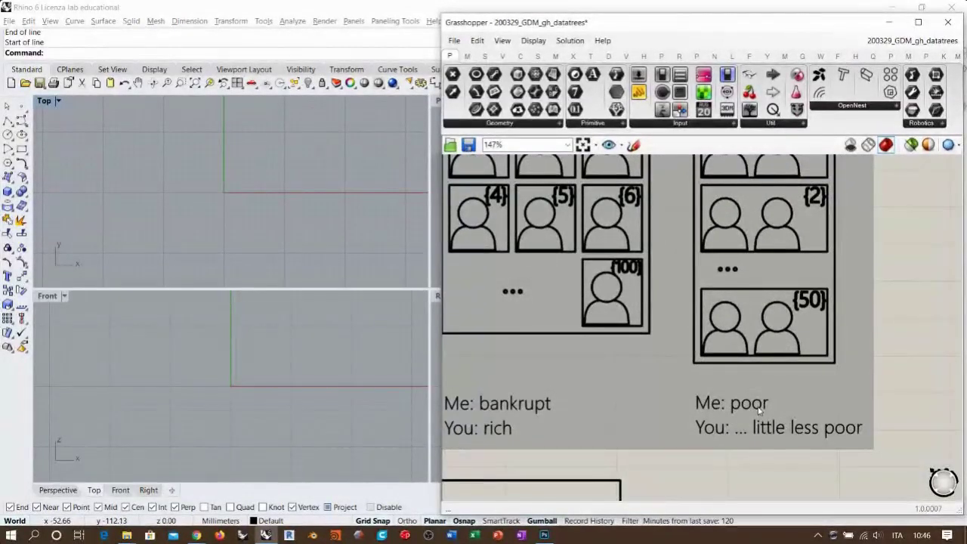
pyautogui.scroll(-4, 785, 423)
pyautogui.scroll(-3, 799, 318)
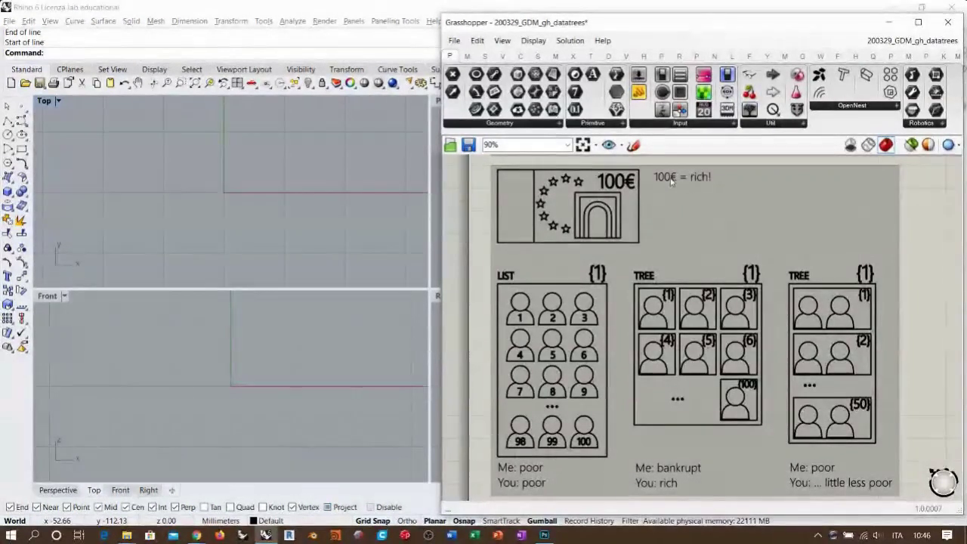
# Select then deselect the sketch images, show the Sets components, and widen the Grasshopper window.
pyautogui.click(646, 205)
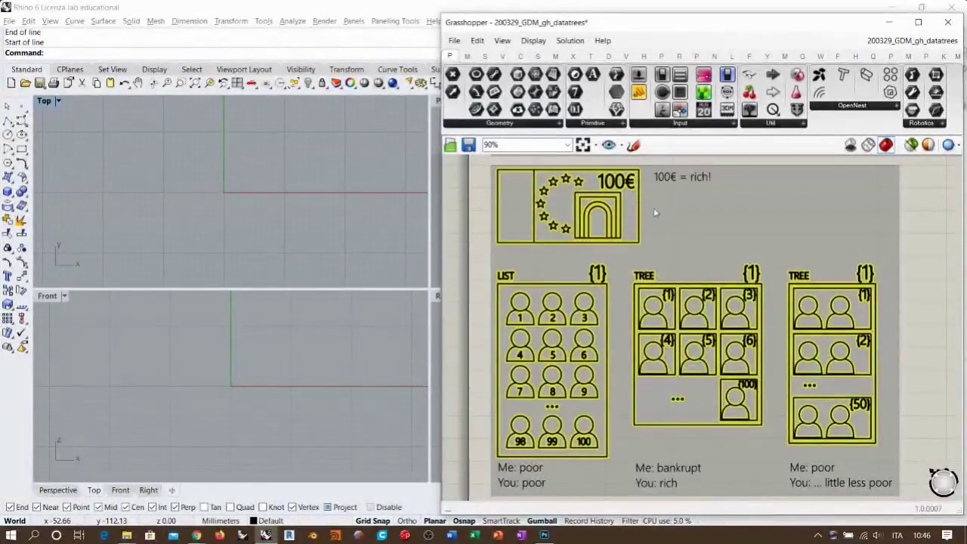
pyautogui.click(470, 202)
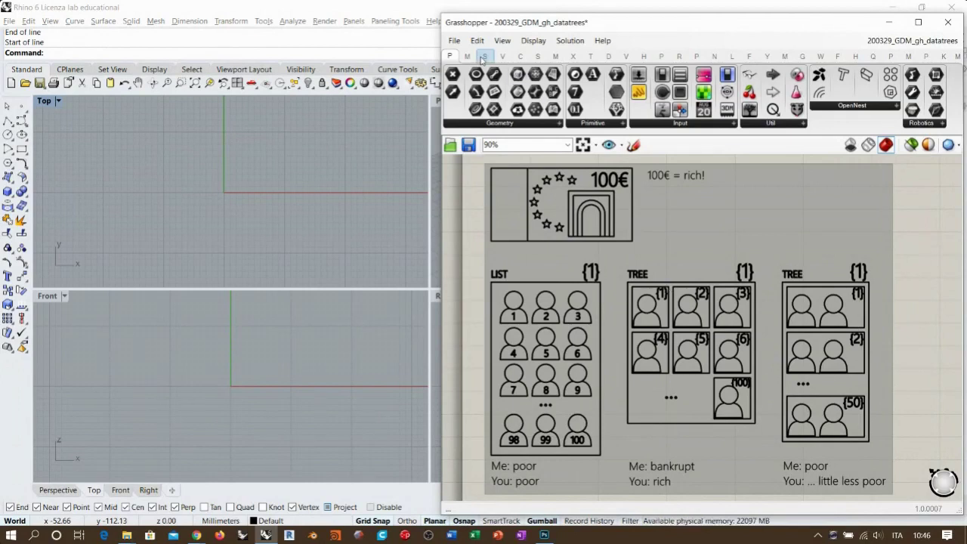
pyautogui.click(485, 57)
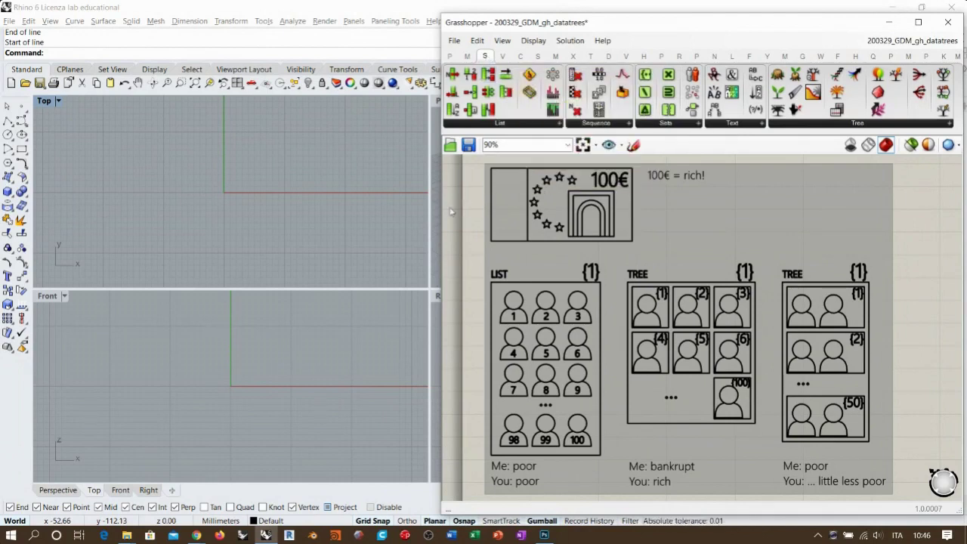
pyautogui.moveTo(442, 201); pyautogui.dragTo(57, 181)
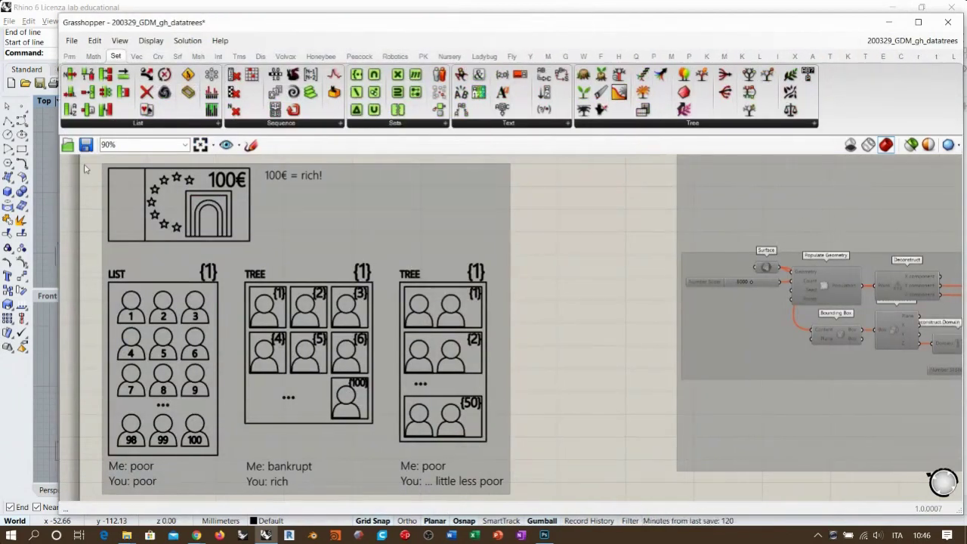
pyautogui.hotkey('ctrl', 's')
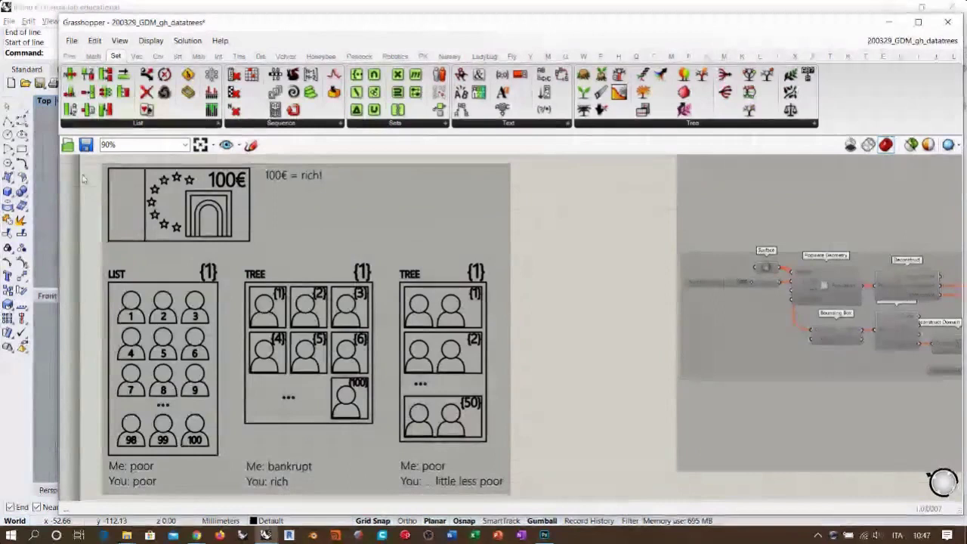
pyautogui.click(93, 55)
pyautogui.click(114, 57)
pyautogui.click(136, 56)
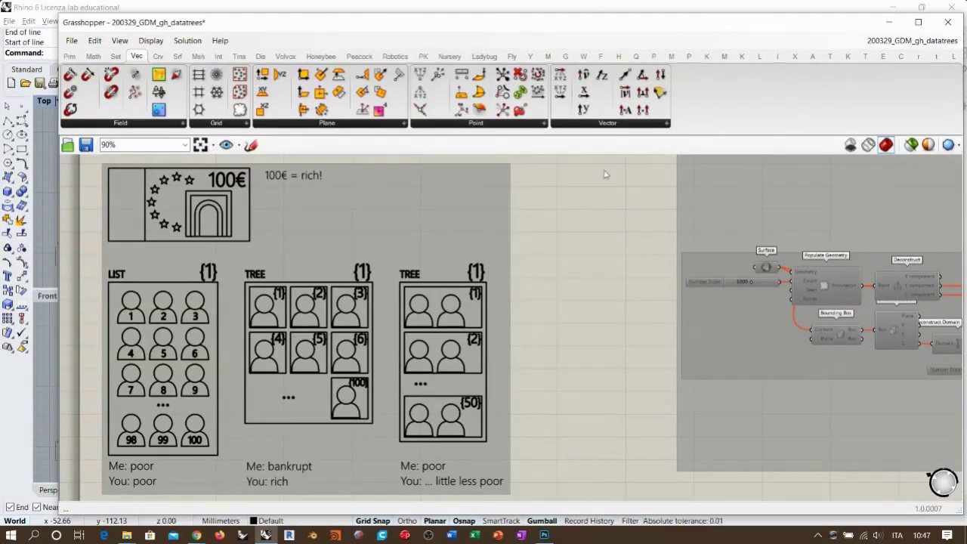
pyautogui.click(98, 57)
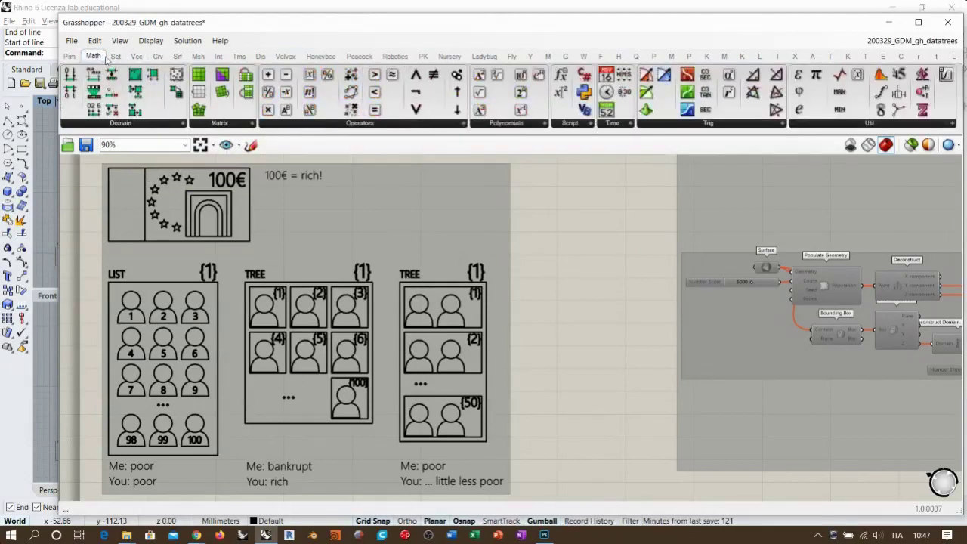
pyautogui.click(116, 57)
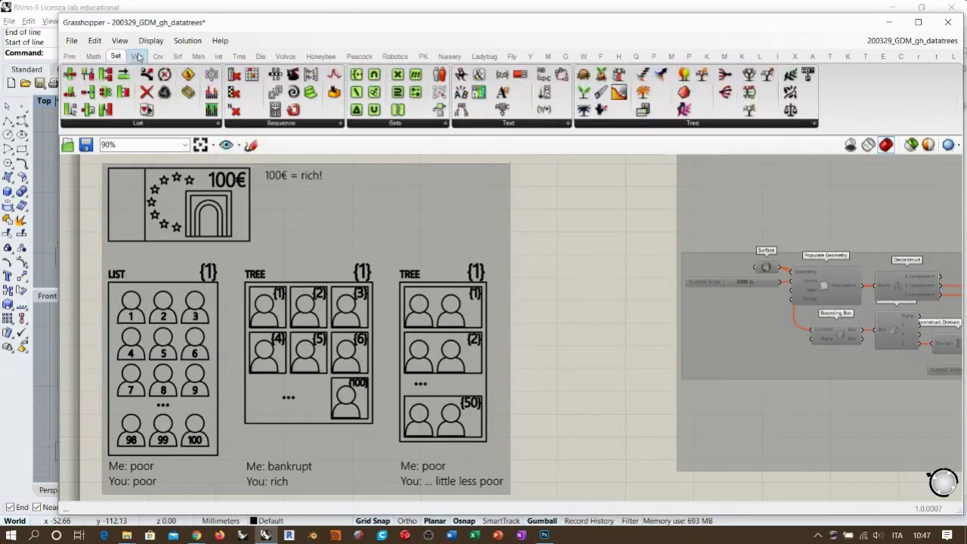
pyautogui.click(137, 57)
pyautogui.click(116, 57)
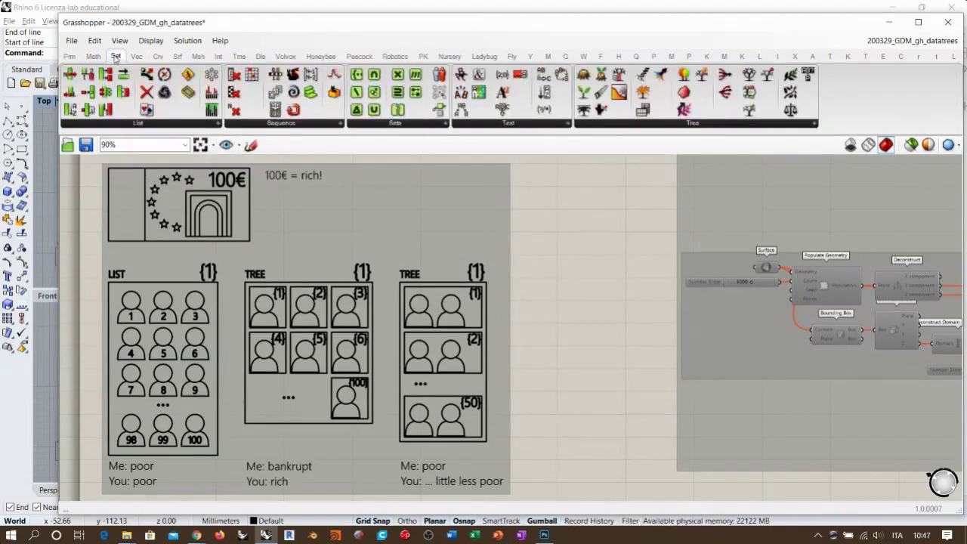
pyautogui.moveTo(57, 184); pyautogui.dragTo(460, 212)
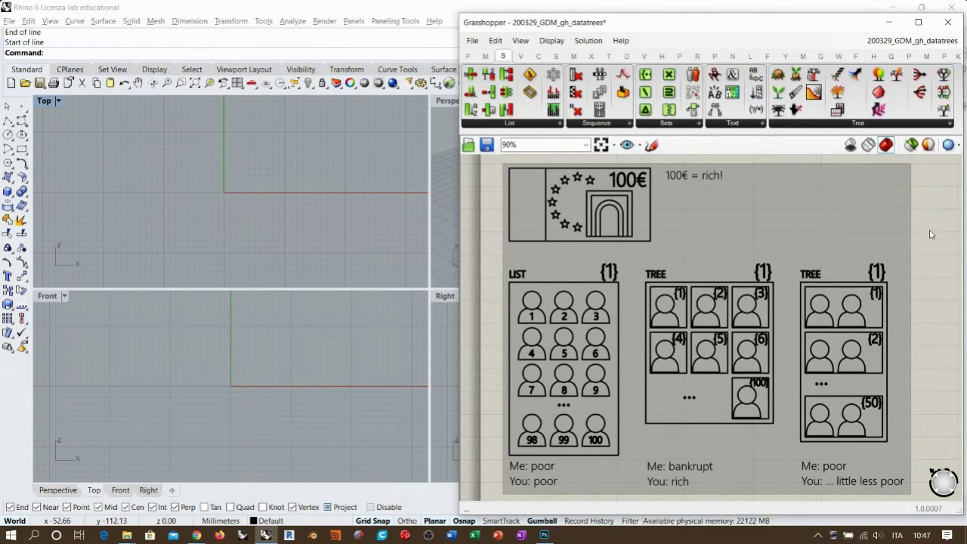
pyautogui.moveTo(916, 234); pyautogui.dragTo(920, 232, button='right')
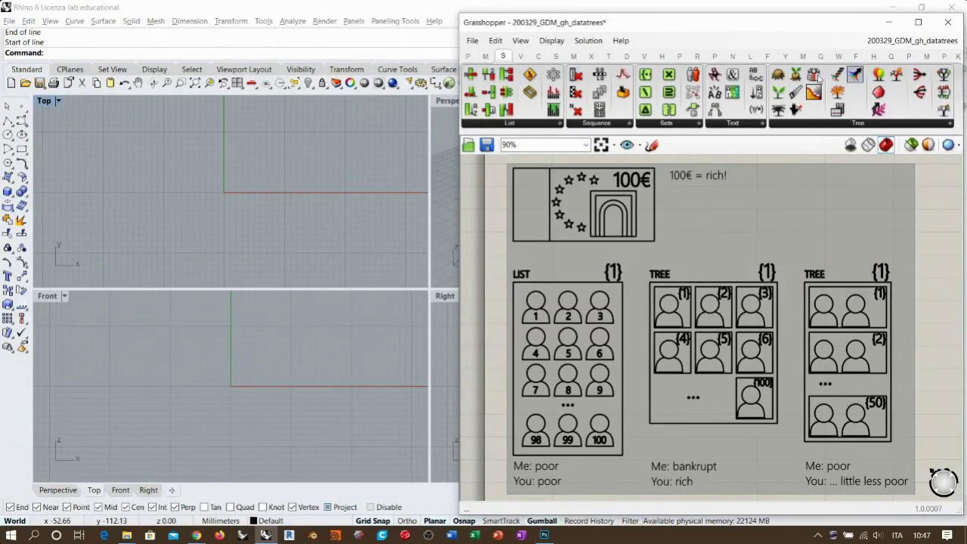
pyautogui.moveTo(494, 381); pyautogui.dragTo(537, 269, button='right')
pyautogui.scroll(3, 540, 270)
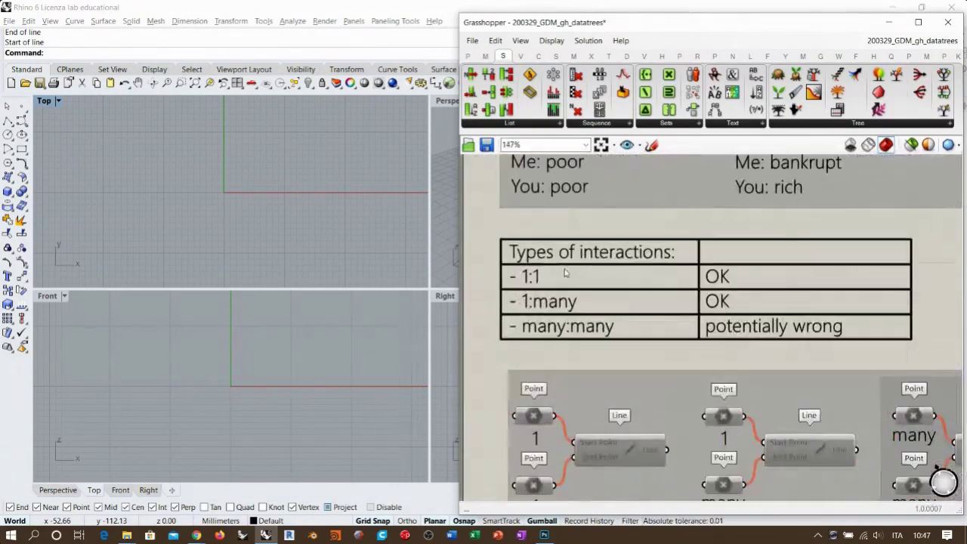
pyautogui.scroll(1, 611, 287)
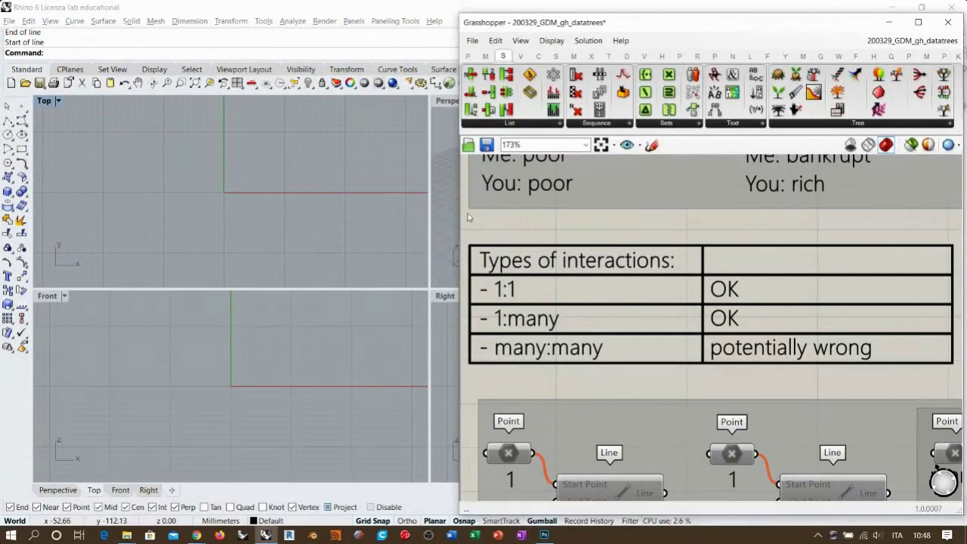
pyautogui.moveTo(459, 228); pyautogui.dragTo(2, 228)
pyautogui.moveTo(253, 475); pyautogui.dragTo(507, 369, button='right')
pyautogui.scroll(3, 438, 382)
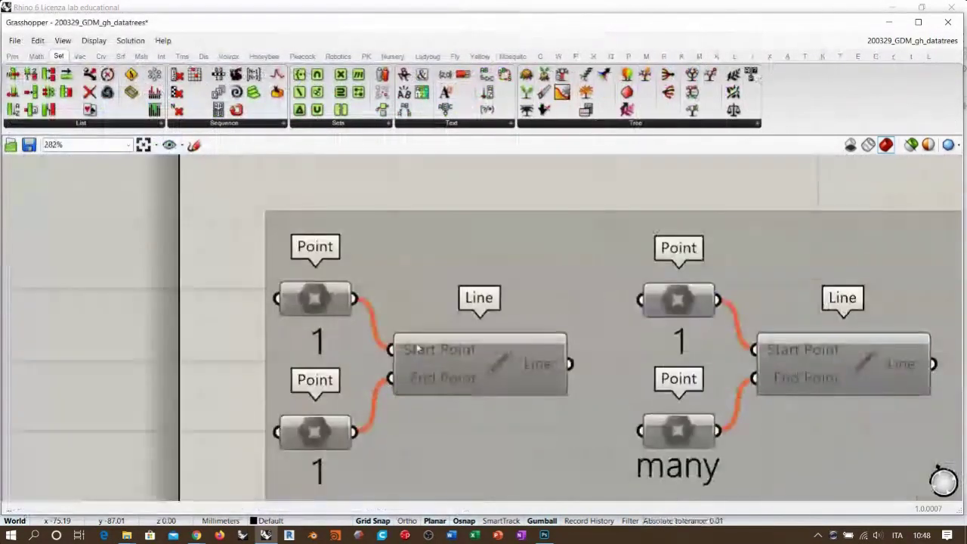
pyautogui.click(500, 357)
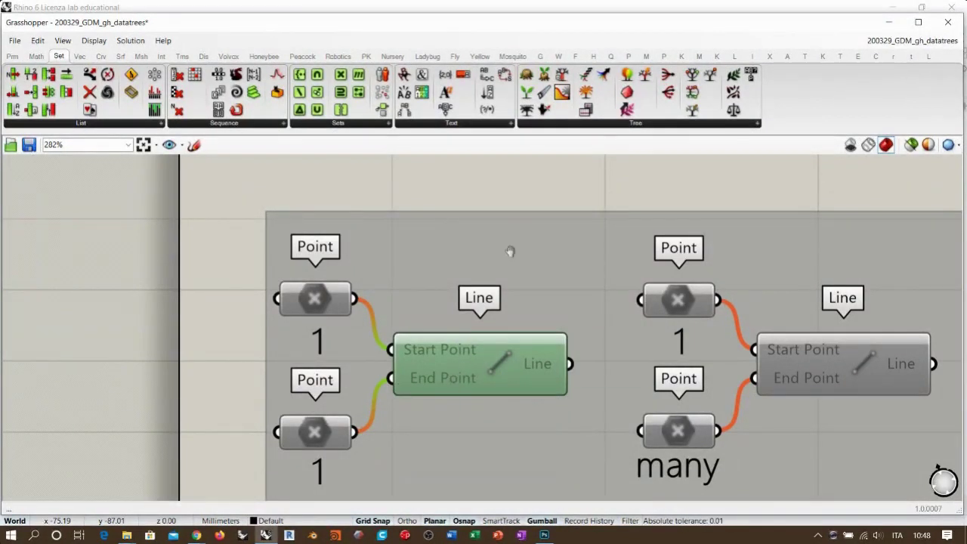
pyautogui.hotkey('ctrl', '2')
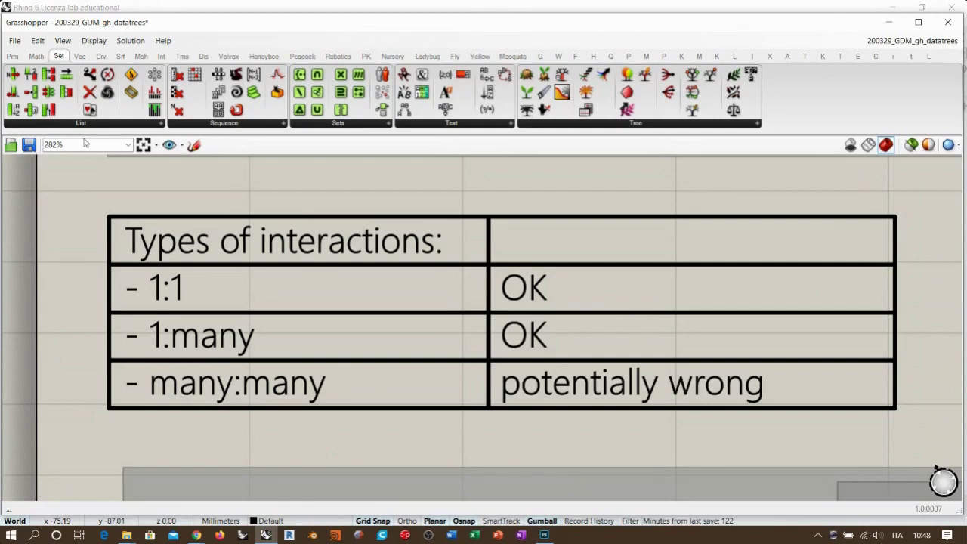
pyautogui.moveTo(3, 158); pyautogui.dragTo(38, 159)
pyautogui.moveTo(103, 162); pyautogui.dragTo(468, 162)
pyautogui.scroll(-3, 784, 244)
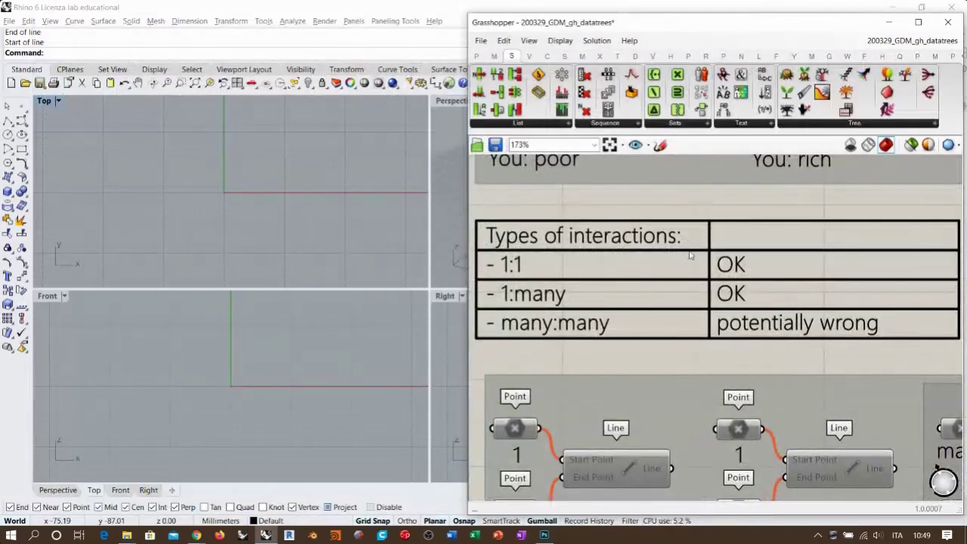
pyautogui.moveTo(565, 445); pyautogui.dragTo(570, 410, button='right')
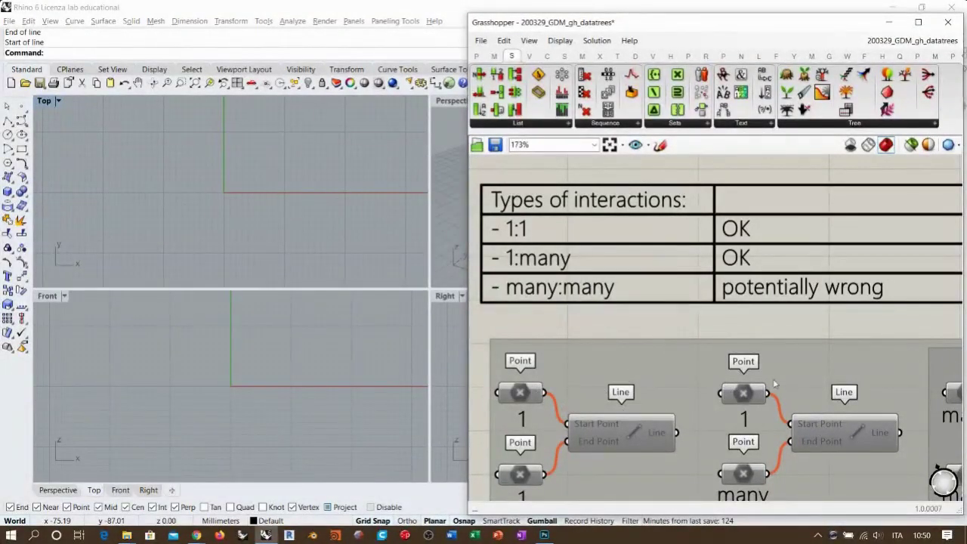
# Zoom out over the example groups and maximize Rhino's Top viewport.
pyautogui.scroll(-5, 746, 380)
pyautogui.moveTo(900, 236); pyautogui.dragTo(522, 425)
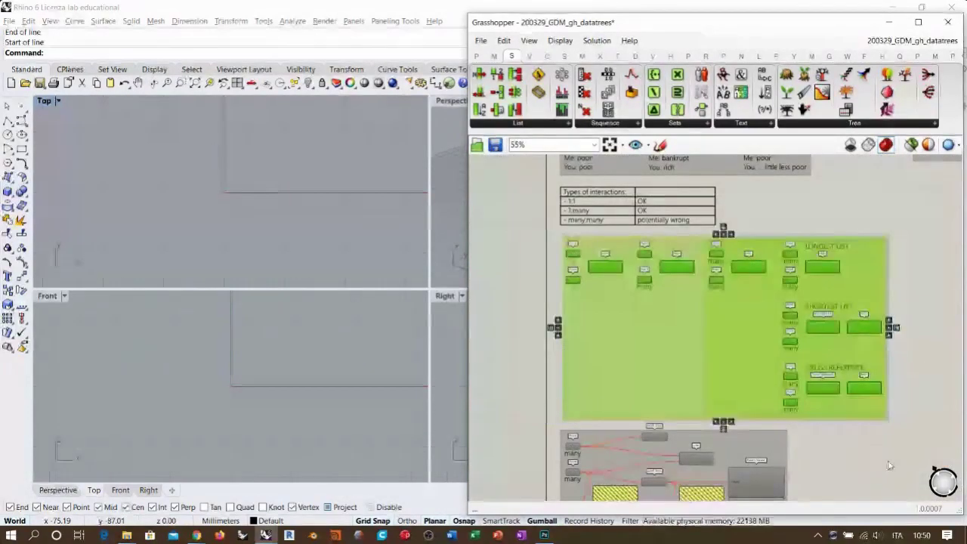
pyautogui.click(888, 464)
pyautogui.moveTo(595, 267); pyautogui.dragTo(584, 282, button='right')
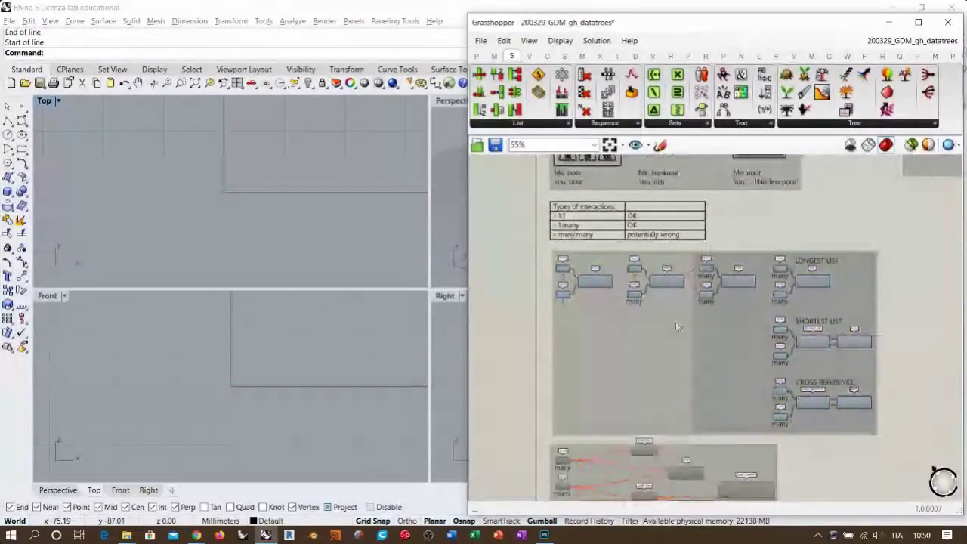
pyautogui.scroll(5, 586, 282)
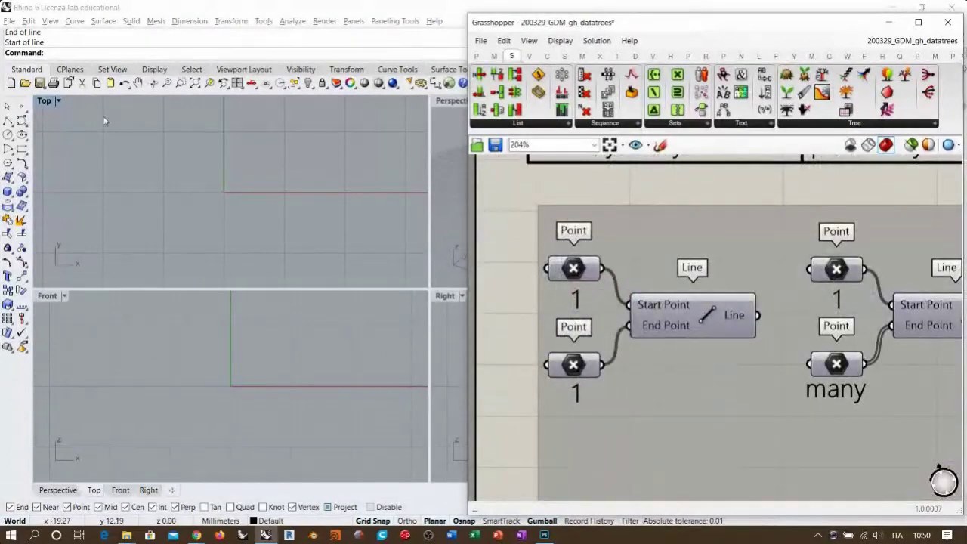
pyautogui.click(47, 106)
pyautogui.doubleClick(48, 106)
pyautogui.scroll(3, 317, 254)
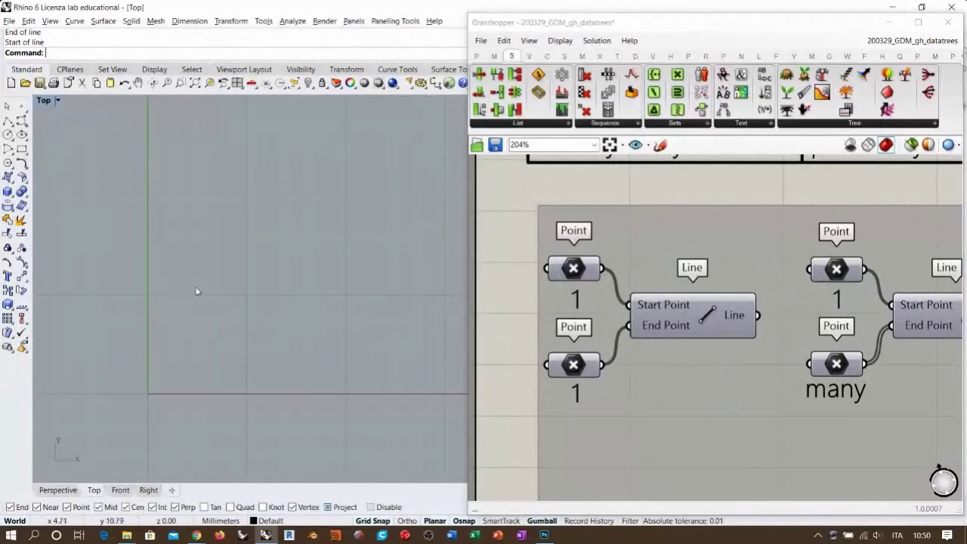
# Select the 1:1 example's two Points and Line to highlight its single line in Rhino.
pyautogui.moveTo(501, 220); pyautogui.dragTo(779, 433)
pyautogui.click(604, 306)
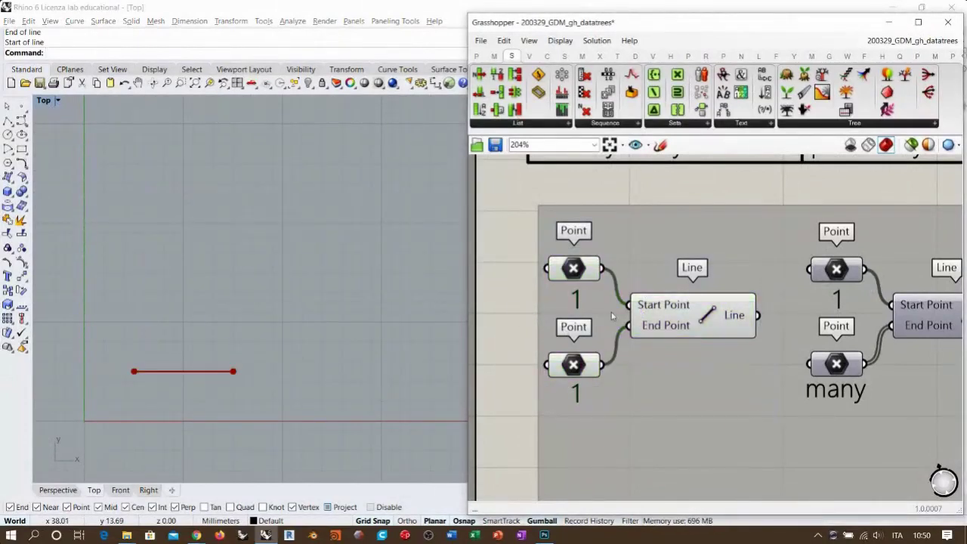
pyautogui.moveTo(197, 325); pyautogui.dragTo(197, 302, button='right')
pyautogui.scroll(2, 186, 320)
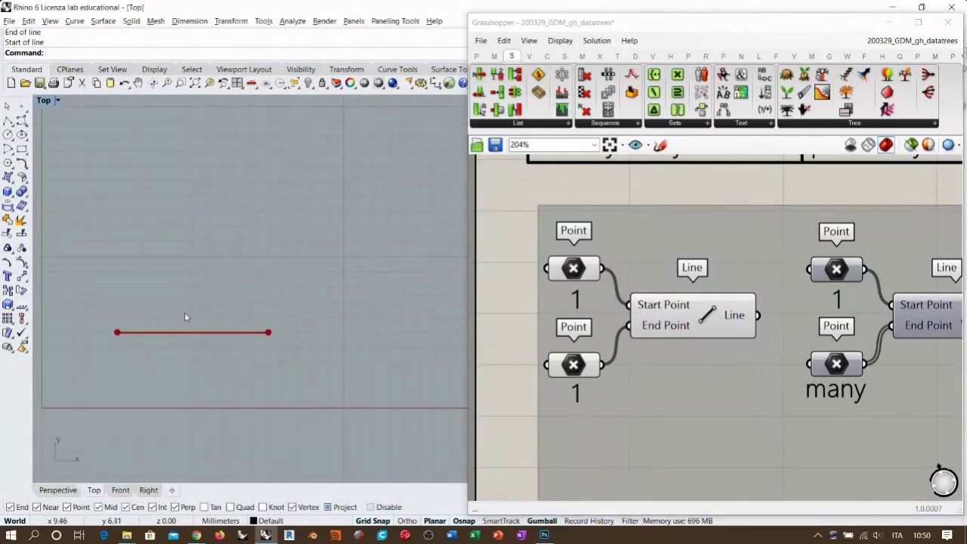
pyautogui.click(573, 272)
pyautogui.click(573, 365)
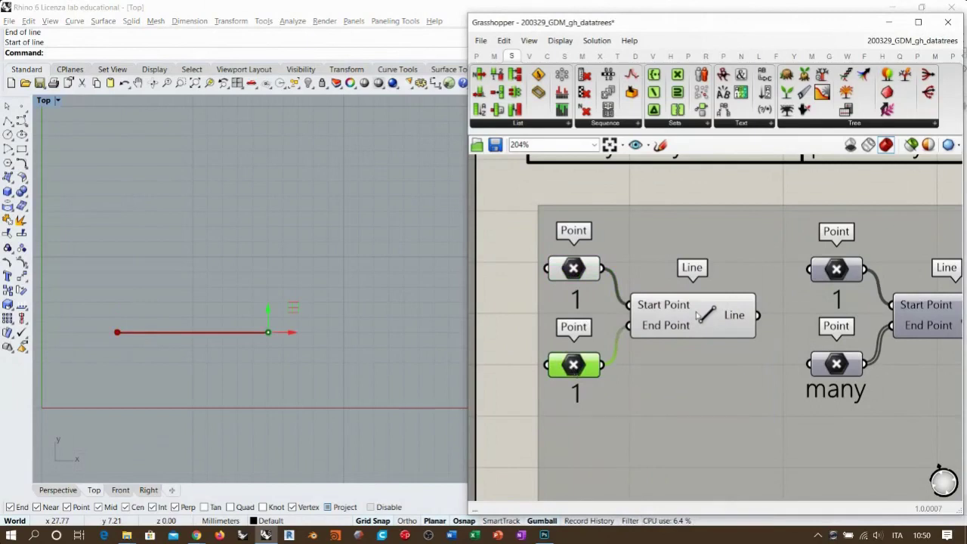
pyautogui.click(729, 319)
pyautogui.click(535, 245)
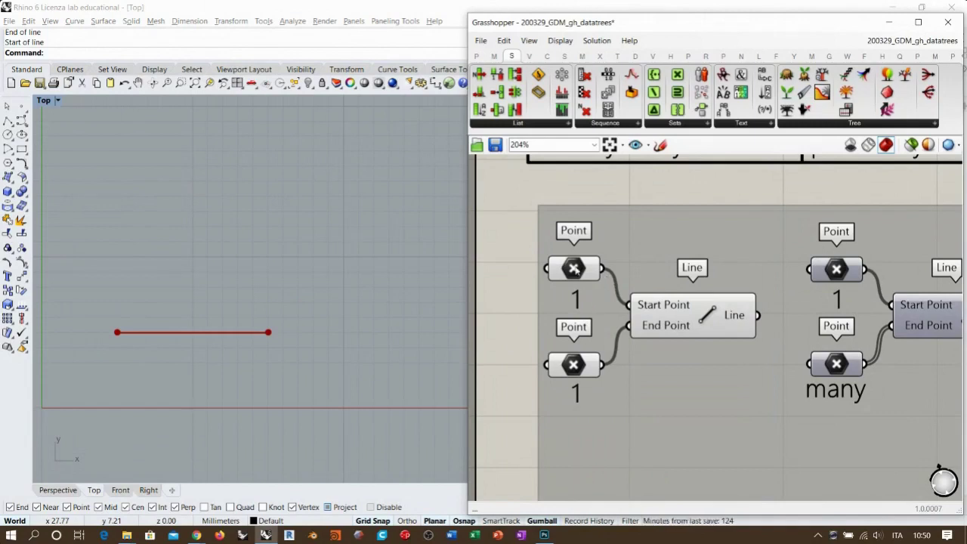
# Reselect the 1:1 Line and components, then pan toward the 1:many example.
pyautogui.click(707, 316)
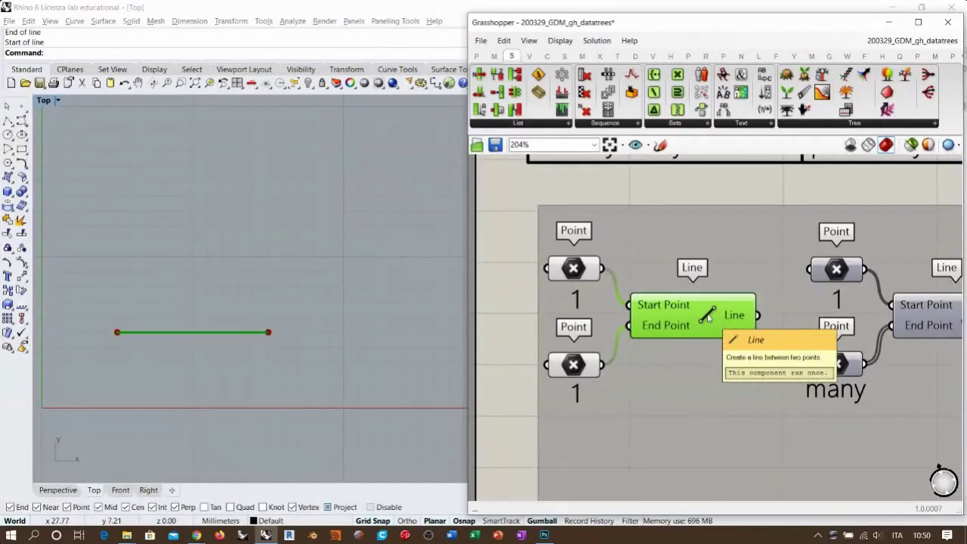
pyautogui.moveTo(506, 230); pyautogui.dragTo(792, 436)
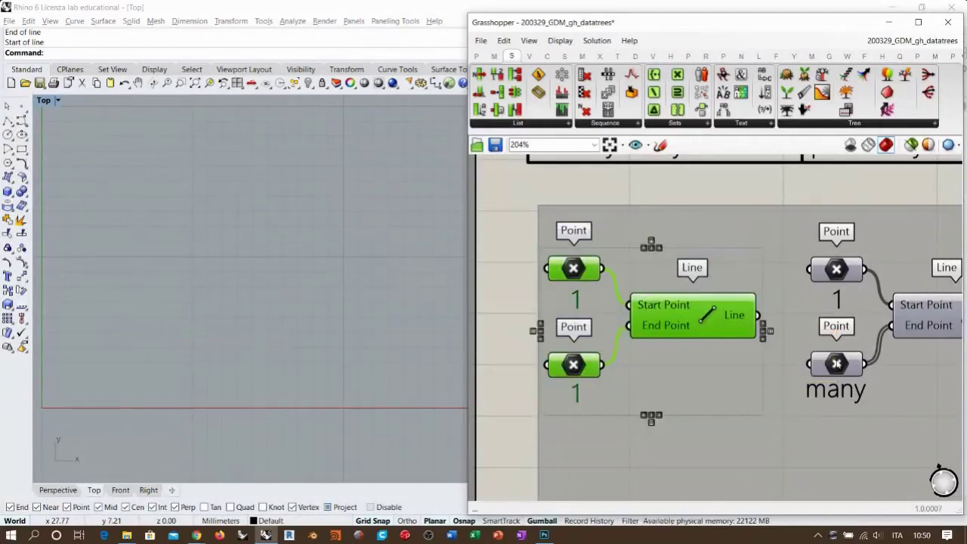
pyautogui.moveTo(763, 331); pyautogui.dragTo(524, 323, button='right')
pyautogui.scroll(-2, 523, 323)
# Inspect the 1:many example and its five fanning lines in Rhino's Top view.
pyautogui.moveTo(546, 201); pyautogui.dragTo(769, 420)
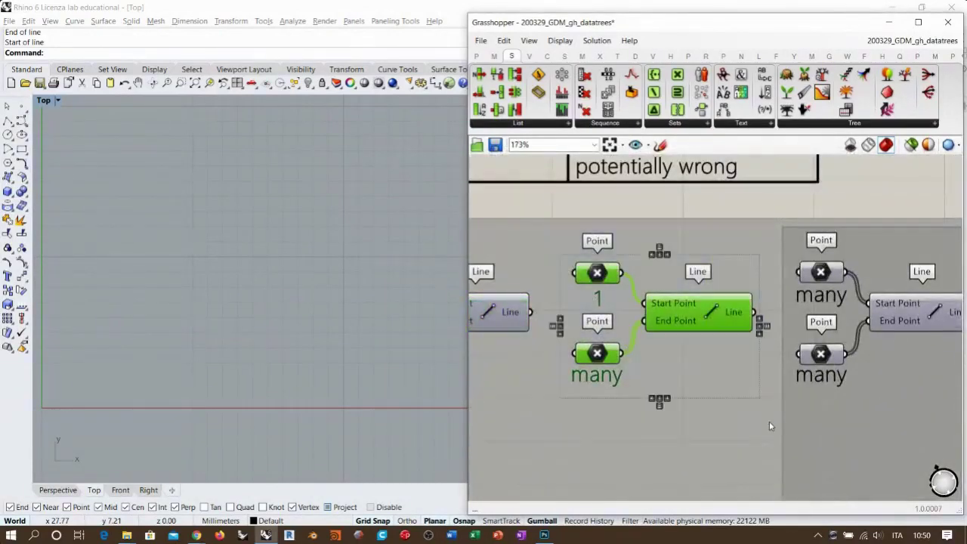
pyautogui.click(634, 227)
pyautogui.scroll(-2, 323, 255)
pyautogui.moveTo(323, 256); pyautogui.dragTo(300, 285, button='right')
pyautogui.scroll(2, 294, 283)
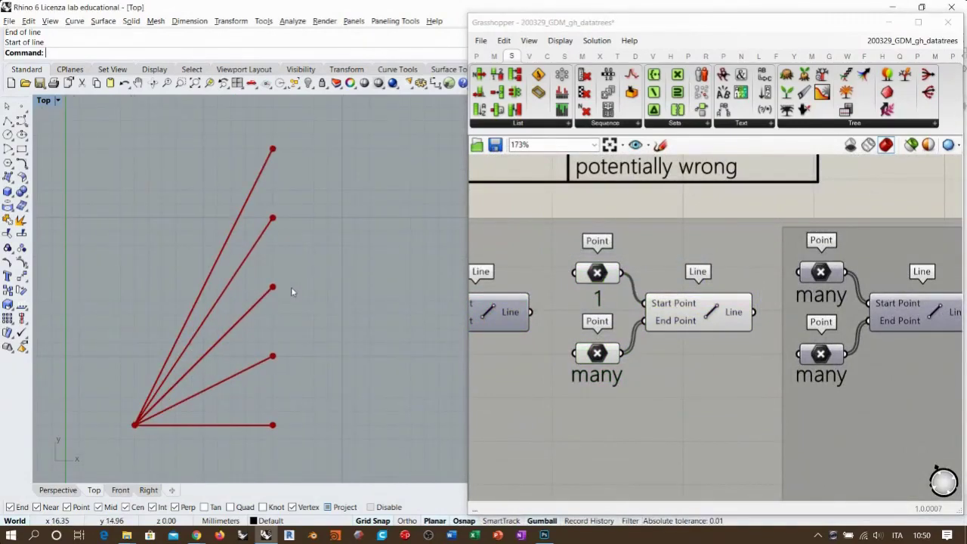
pyautogui.moveTo(652, 160); pyautogui.dragTo(795, 232, button='right')
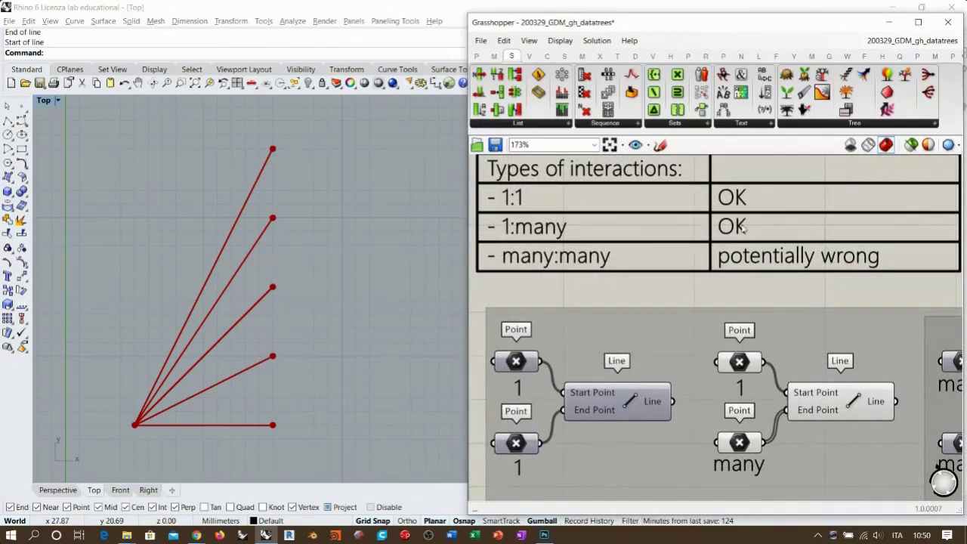
pyautogui.scroll(3, 649, 276)
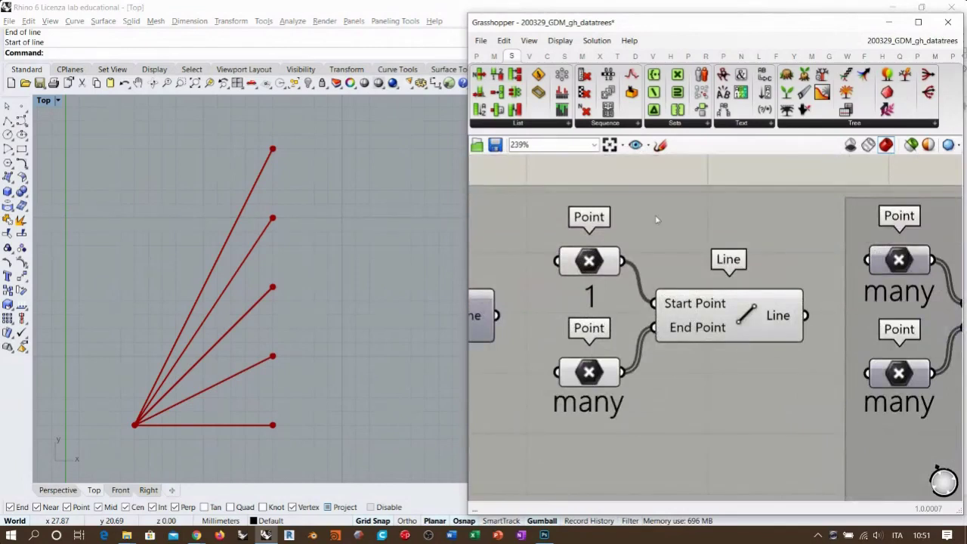
pyautogui.moveTo(648, 244); pyautogui.dragTo(650, 281, button='right')
# Add a Panel below the Line components showing the single point (5,5,0).
pyautogui.doubleClick(682, 188)
pyautogui.write('panel')
pyautogui.press('Return')
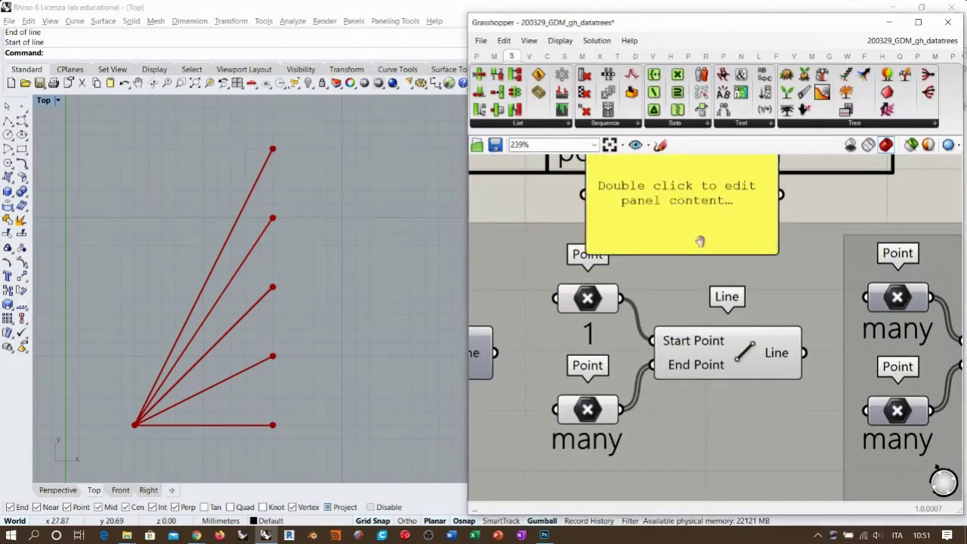
pyautogui.scroll(-2, 700, 241)
pyautogui.moveTo(675, 222); pyautogui.dragTo(741, 423)
pyautogui.moveTo(669, 344); pyautogui.dragTo(688, 417)
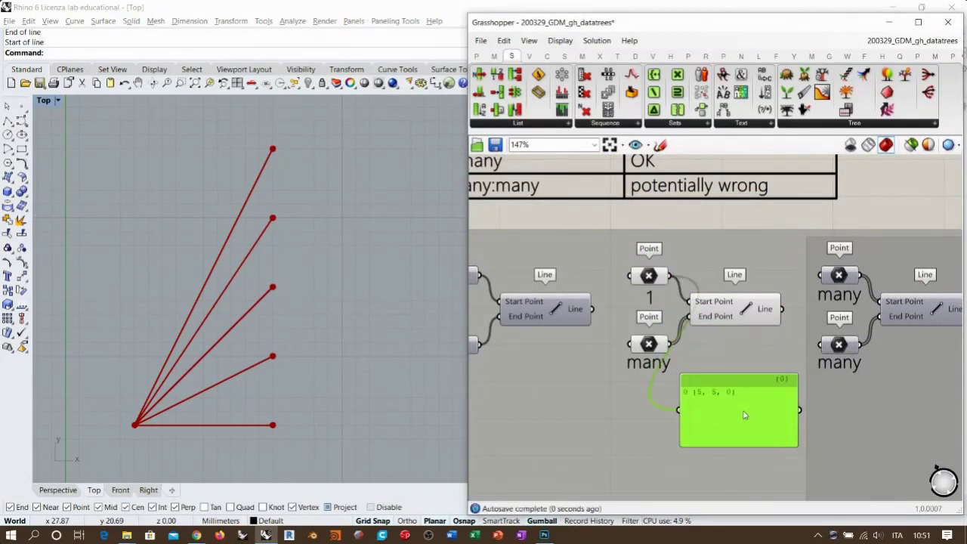
# Copy the panel and wire it to the five many points, (15,5,0) to (15,25,0).
pyautogui.moveTo(743, 408); pyautogui.dragTo(728, 289, button='right')
pyautogui.moveTo(728, 289); pyautogui.dragTo(618, 336)
pyautogui.moveTo(740, 345); pyautogui.dragTo(767, 348)
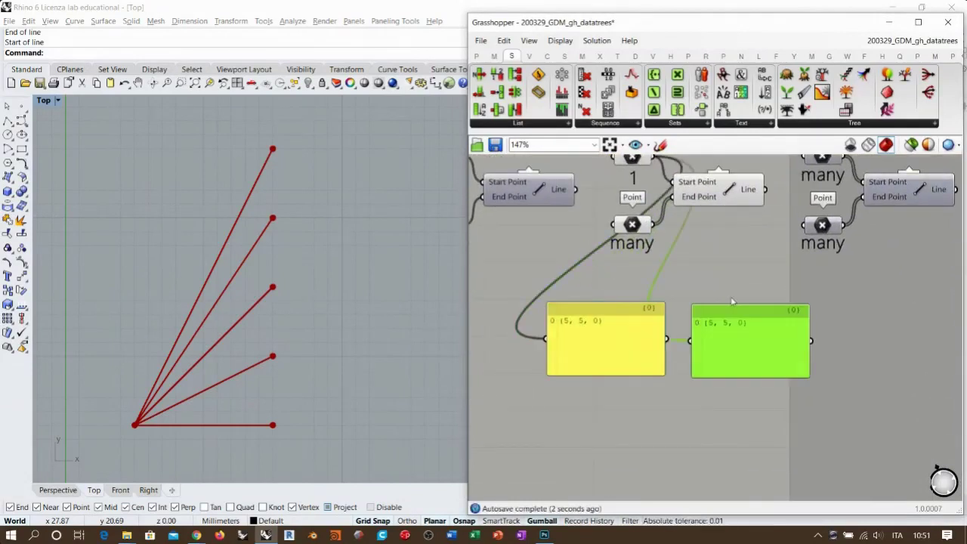
pyautogui.moveTo(654, 227); pyautogui.dragTo(711, 304)
pyautogui.moveTo(627, 338); pyautogui.dragTo(633, 307)
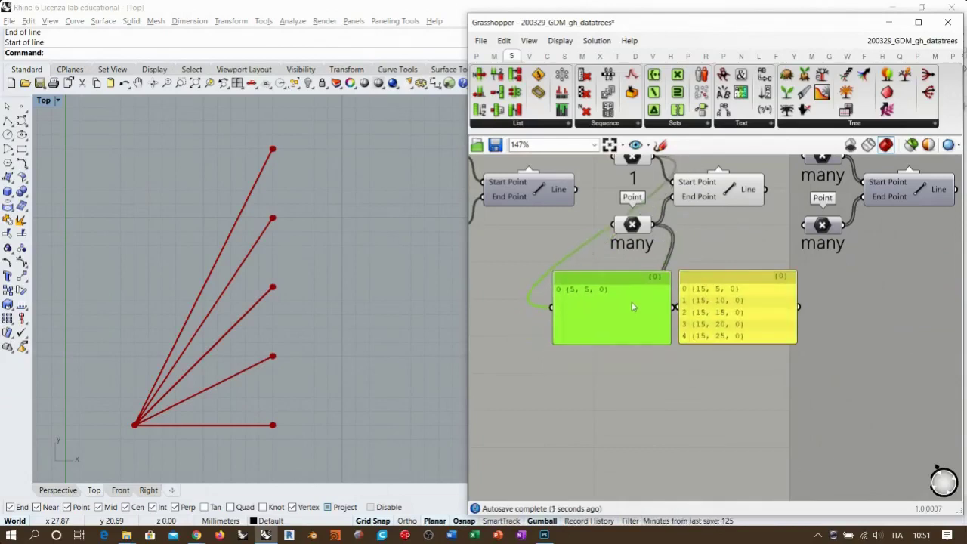
pyautogui.scroll(5, 633, 307)
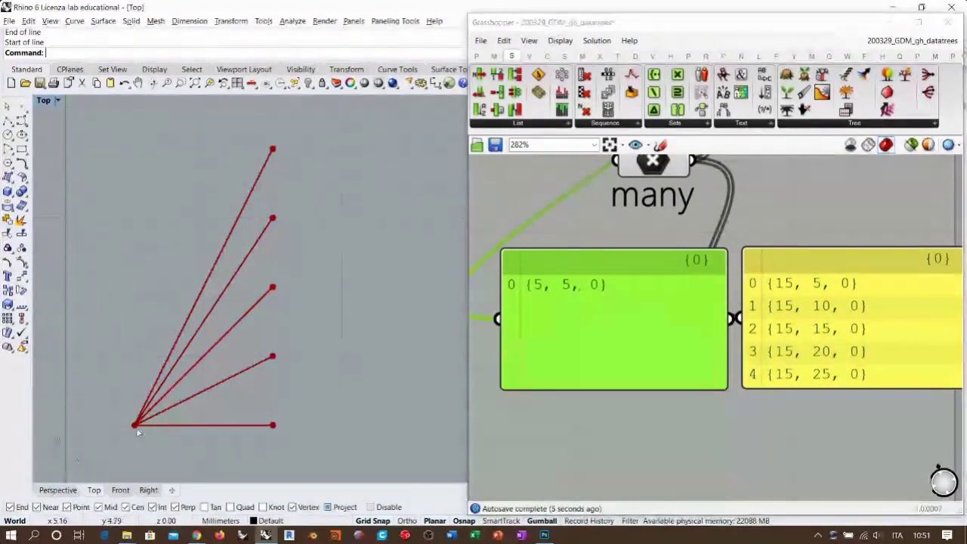
# Select each panel to trace its wire into the 1:many Line inputs.
pyautogui.click(903, 317)
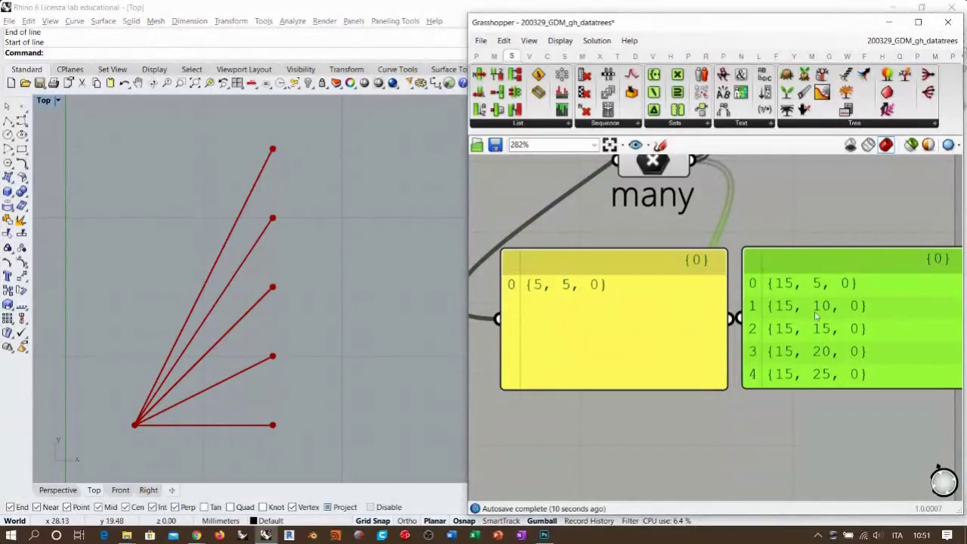
pyautogui.moveTo(793, 308); pyautogui.dragTo(780, 339, button='right')
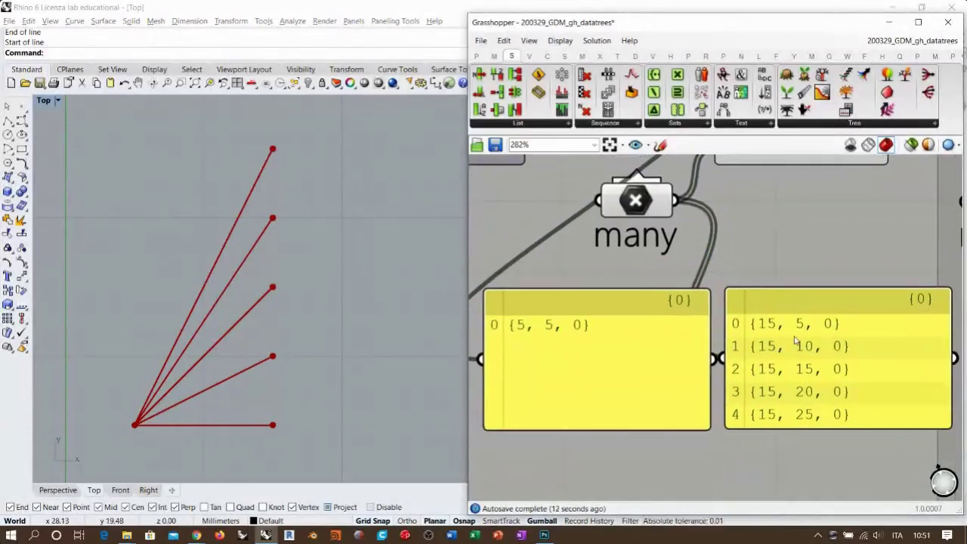
pyautogui.click(640, 361)
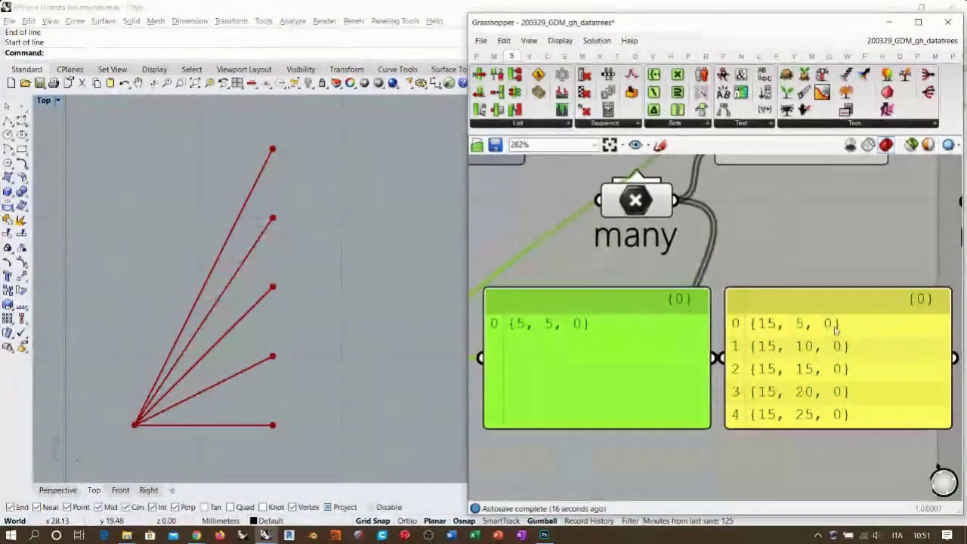
pyautogui.keyDown('ctrl'); pyautogui.click(659, 339); pyautogui.keyUp('ctrl')
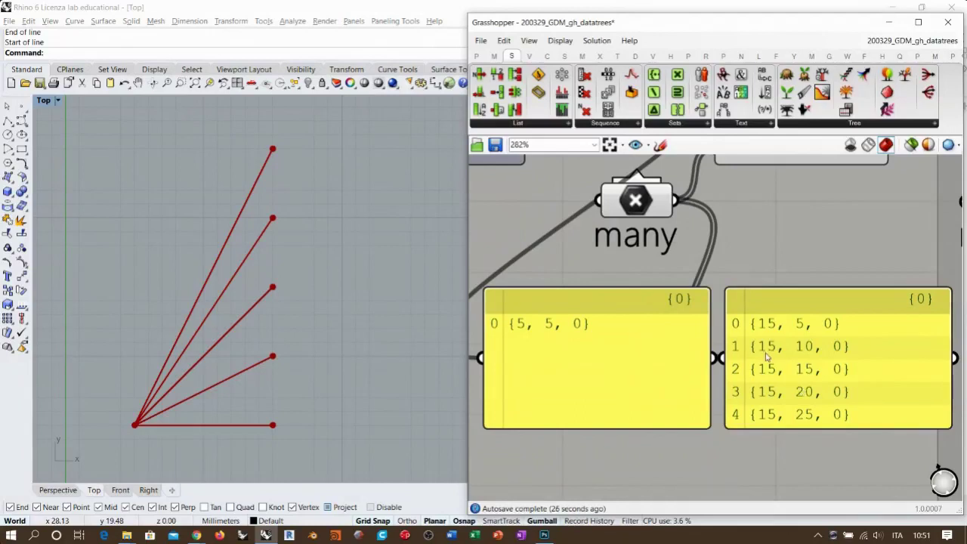
pyautogui.scroll(-2, 650, 208)
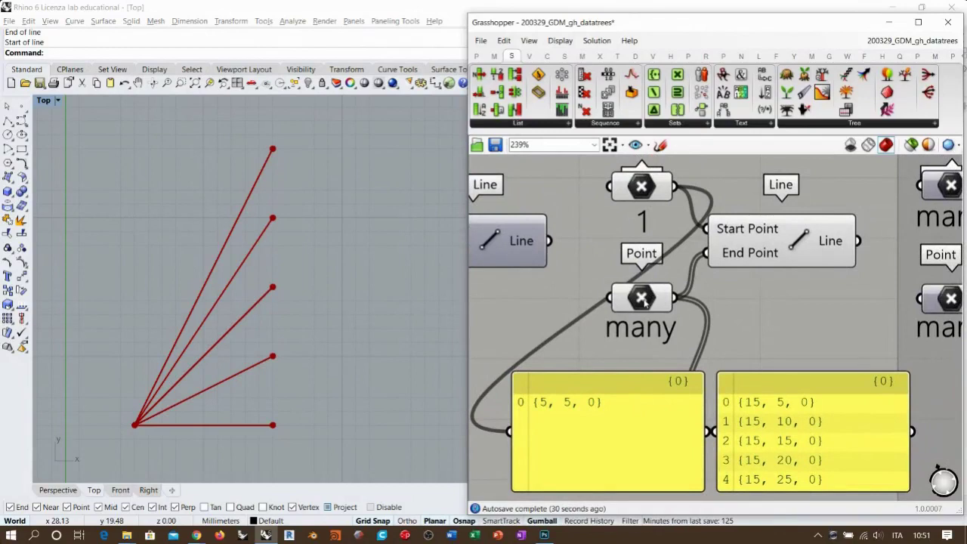
pyautogui.moveTo(644, 300)
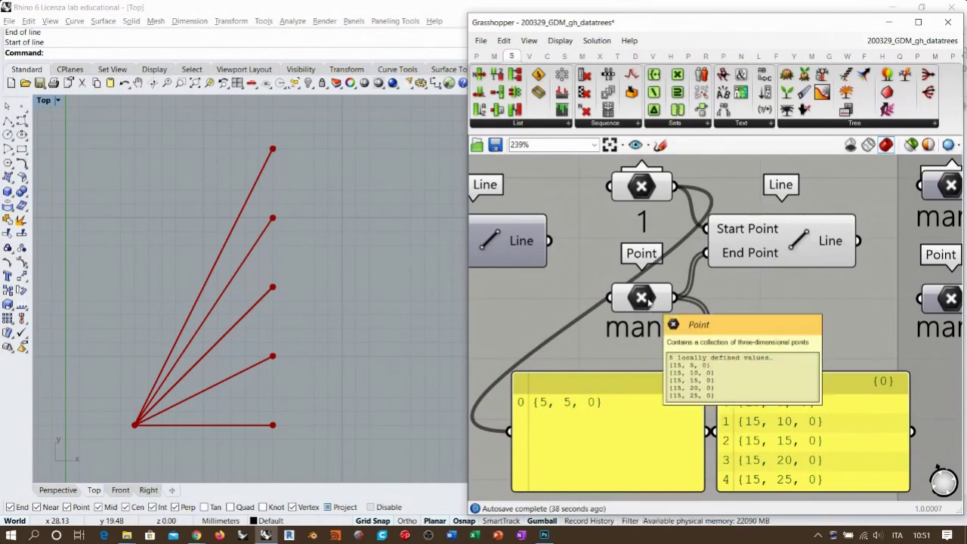
pyautogui.moveTo(749, 403); pyautogui.dragTo(758, 326, button='right')
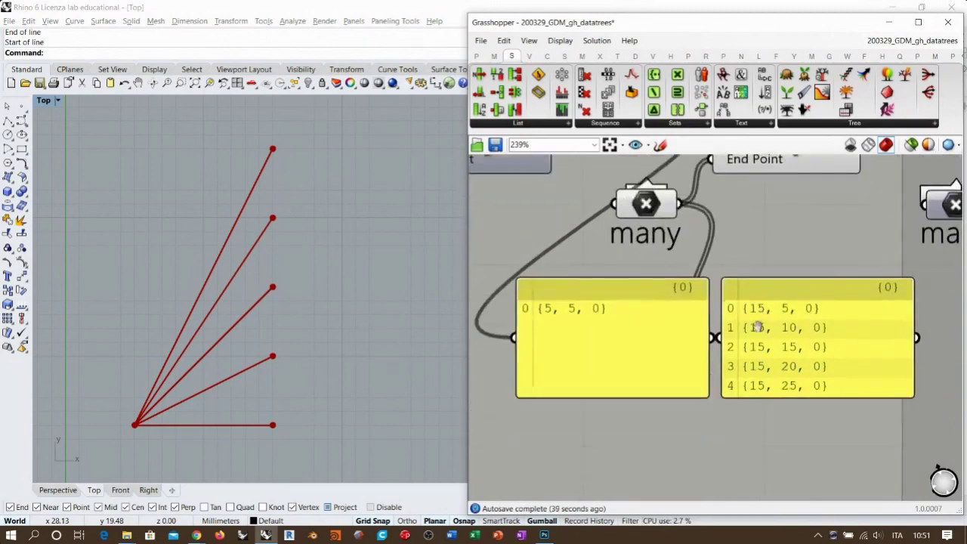
pyautogui.click(661, 146)
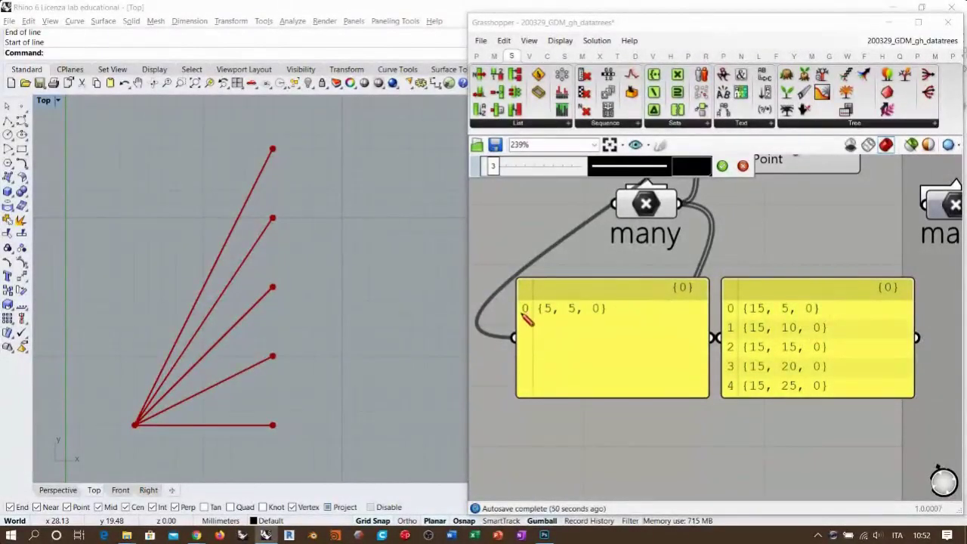
pyautogui.moveTo(520, 312); pyautogui.dragTo(530, 313)
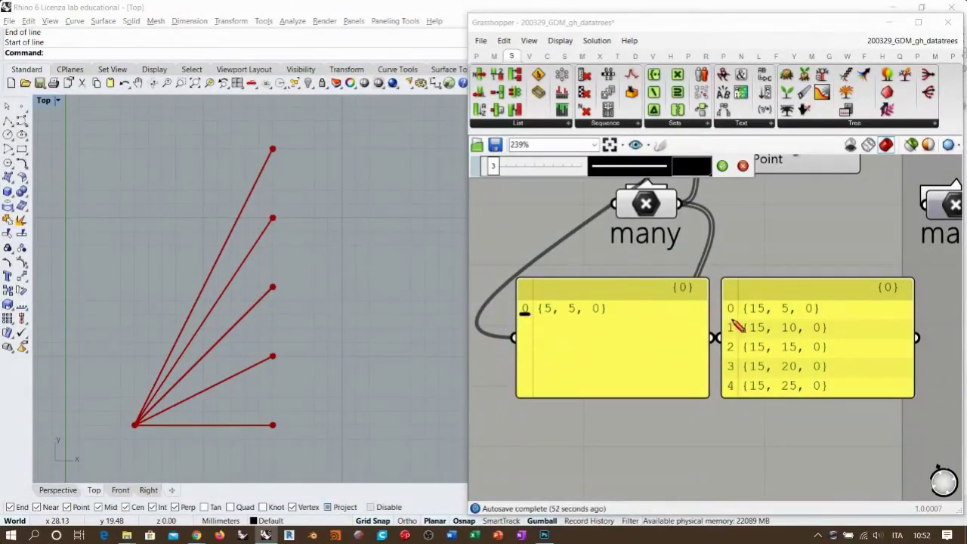
pyautogui.moveTo(725, 314); pyautogui.dragTo(734, 315)
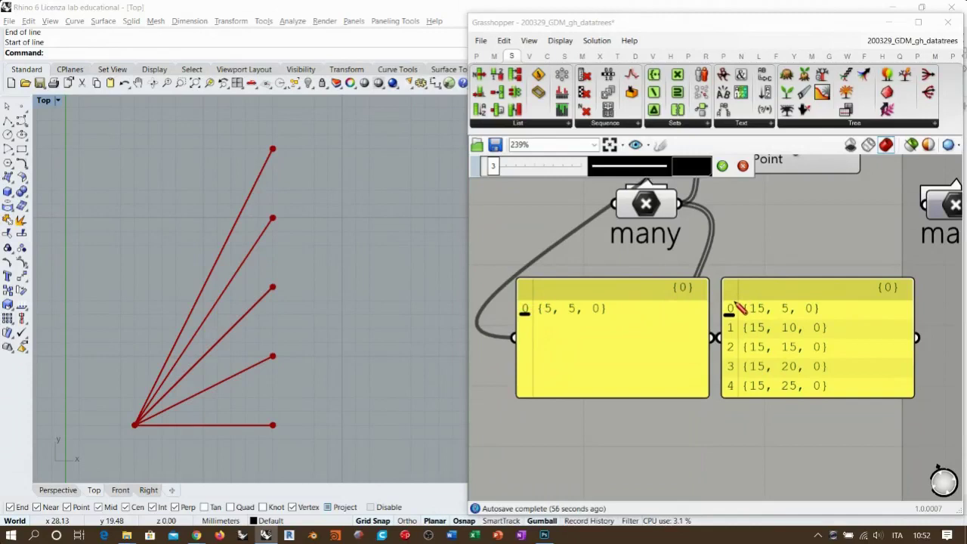
pyautogui.moveTo(724, 334)
pyautogui.mouseDown()
pyautogui.moveTo(734, 334)
pyautogui.moveTo(741, 371)
pyautogui.moveTo(729, 391)
pyautogui.moveTo(742, 390)
pyautogui.mouseUp()
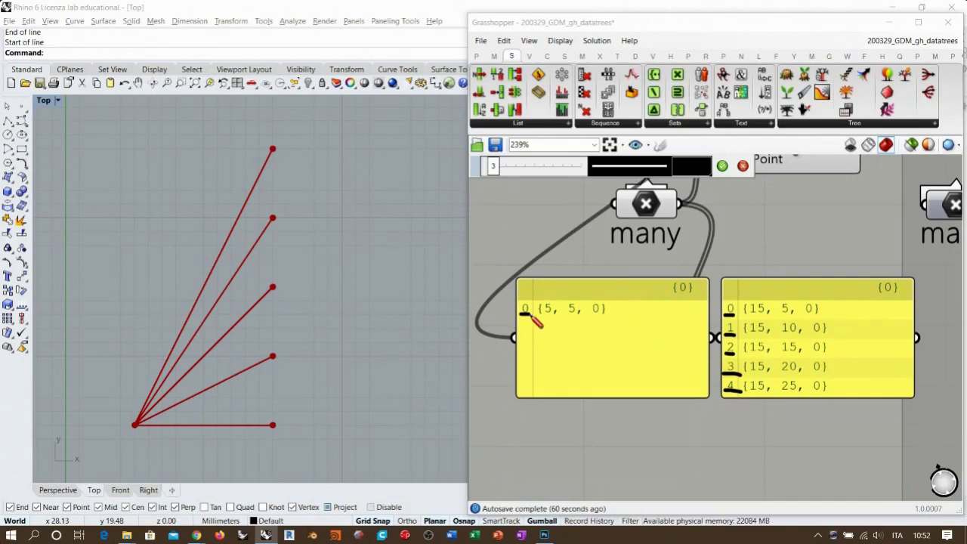
pyautogui.moveTo(609, 308); pyautogui.dragTo(712, 312)
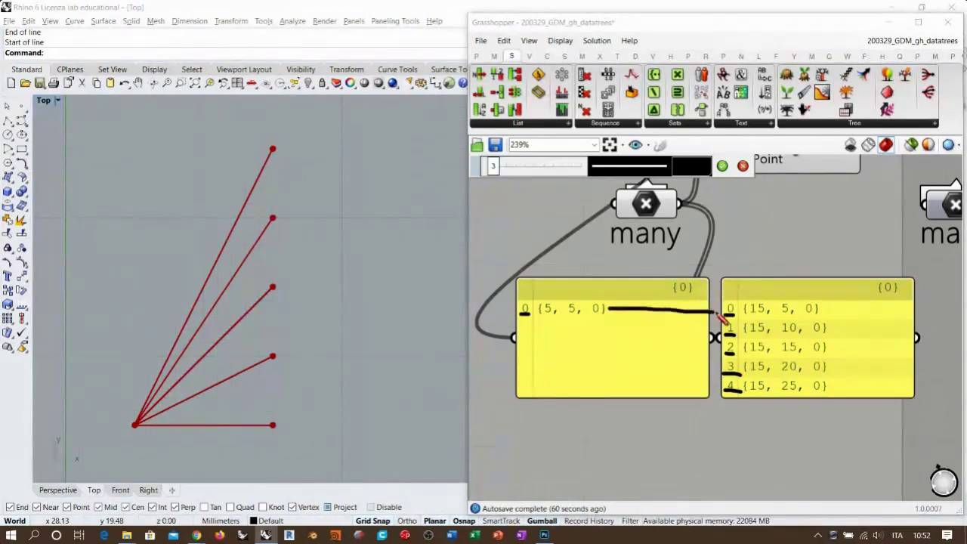
pyautogui.moveTo(612, 309); pyautogui.dragTo(714, 334)
pyautogui.moveTo(613, 311)
pyautogui.mouseDown()
pyautogui.moveTo(713, 353)
pyautogui.moveTo(691, 376)
pyautogui.moveTo(721, 370)
pyautogui.moveTo(729, 394)
pyautogui.mouseUp()
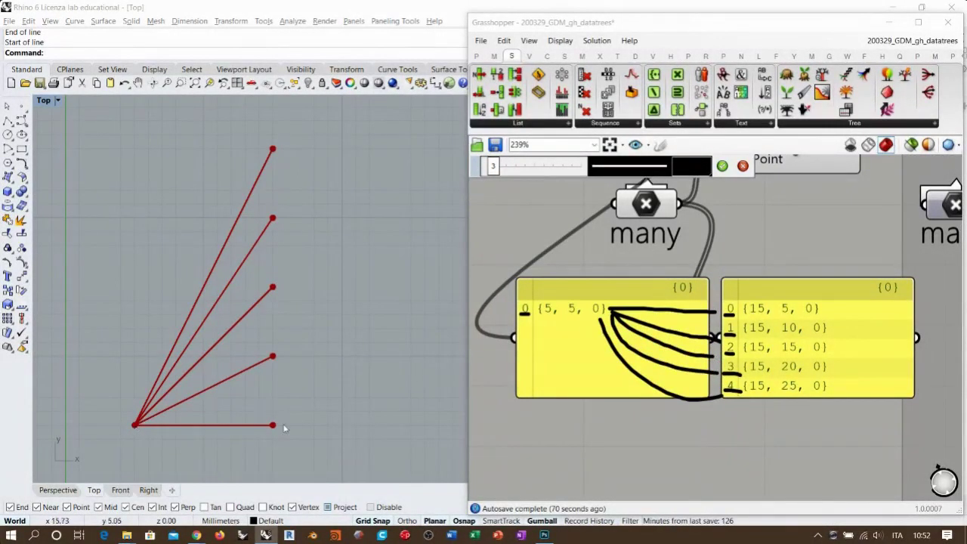
pyautogui.click(743, 166)
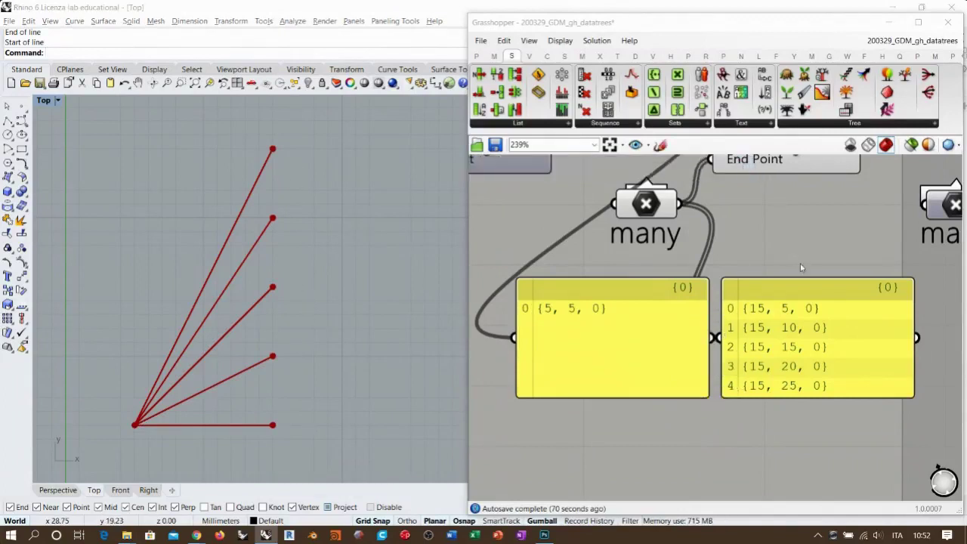
# Delete both point-list panels from the 1:many example.
pyautogui.scroll(-2, 800, 264)
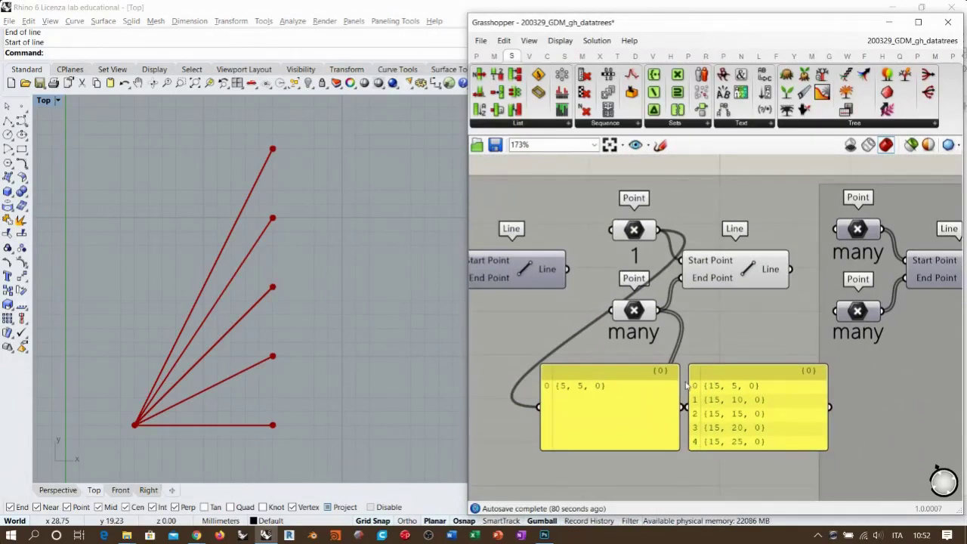
pyautogui.click(750, 406)
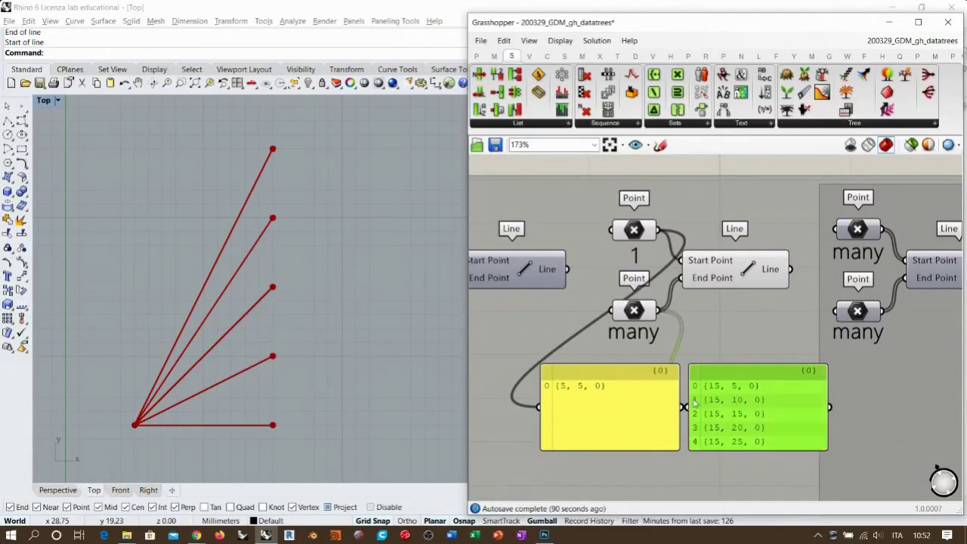
pyautogui.click(750, 405)
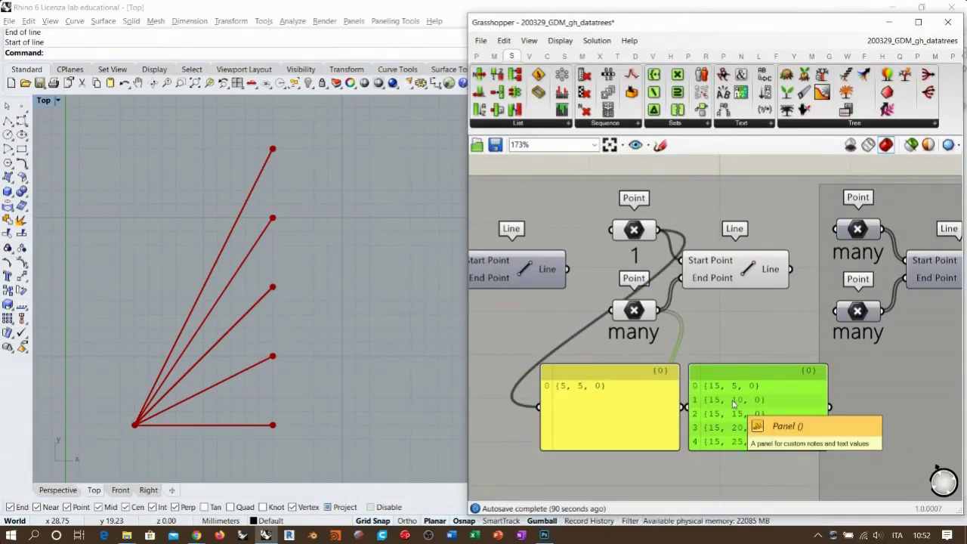
pyautogui.press('Delete')
pyautogui.click(676, 408)
pyautogui.press('Delete')
# Bring up the many:many example and select its two point sets and Line.
pyautogui.moveTo(591, 168); pyautogui.dragTo(794, 328)
pyautogui.moveTo(831, 202); pyautogui.dragTo(589, 209, button='right')
pyautogui.moveTo(558, 171); pyautogui.dragTo(800, 375)
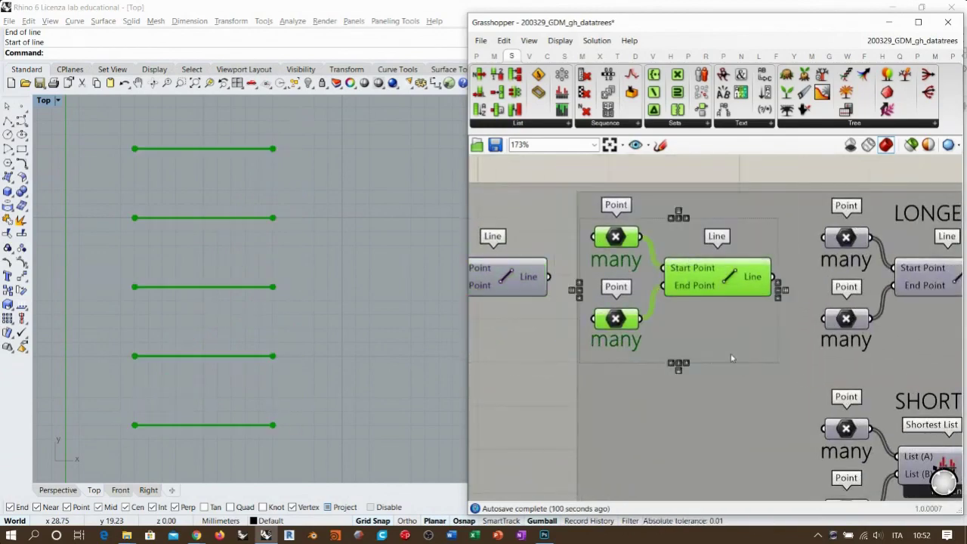
pyautogui.click(690, 171)
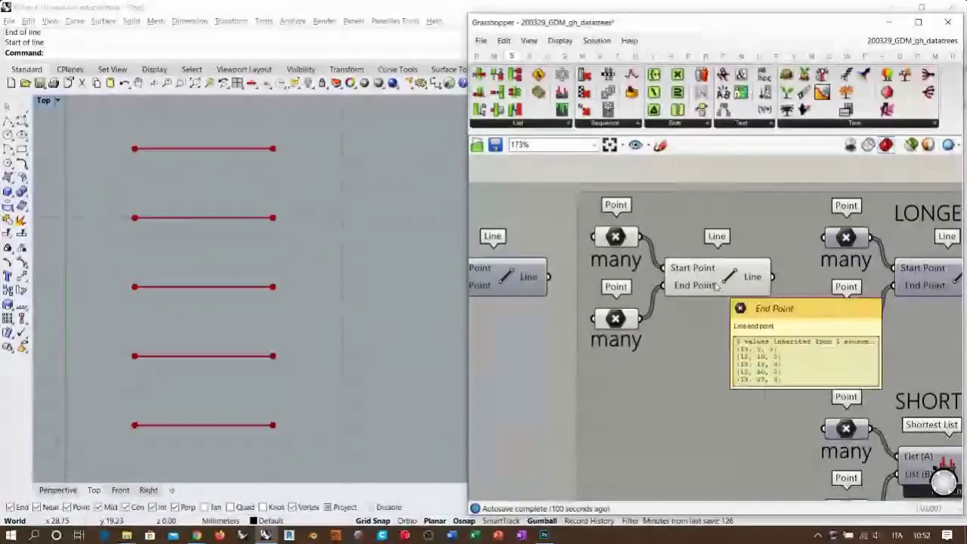
pyautogui.moveTo(597, 226); pyautogui.dragTo(784, 286, button='right')
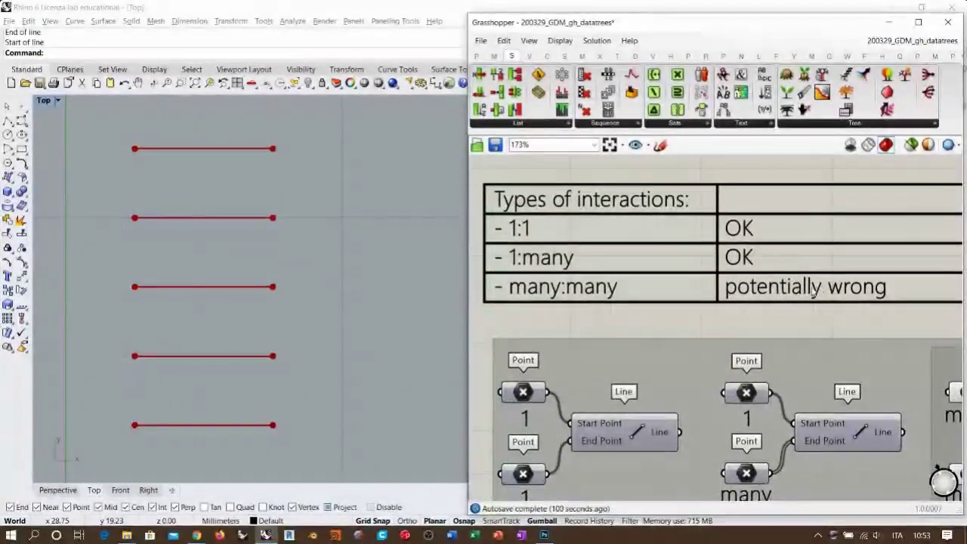
pyautogui.moveTo(959, 445); pyautogui.dragTo(753, 323, button='right')
pyautogui.scroll(3, 755, 323)
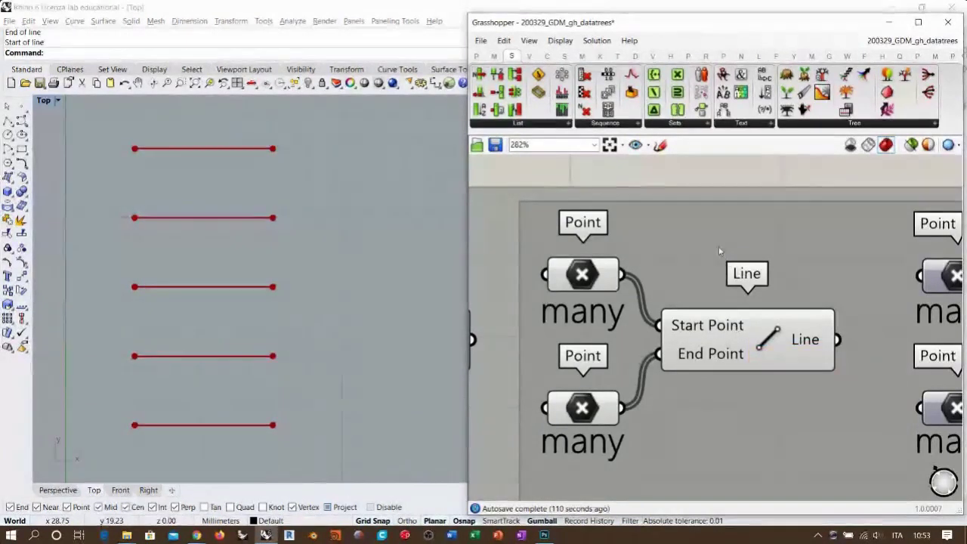
pyautogui.moveTo(581, 275)
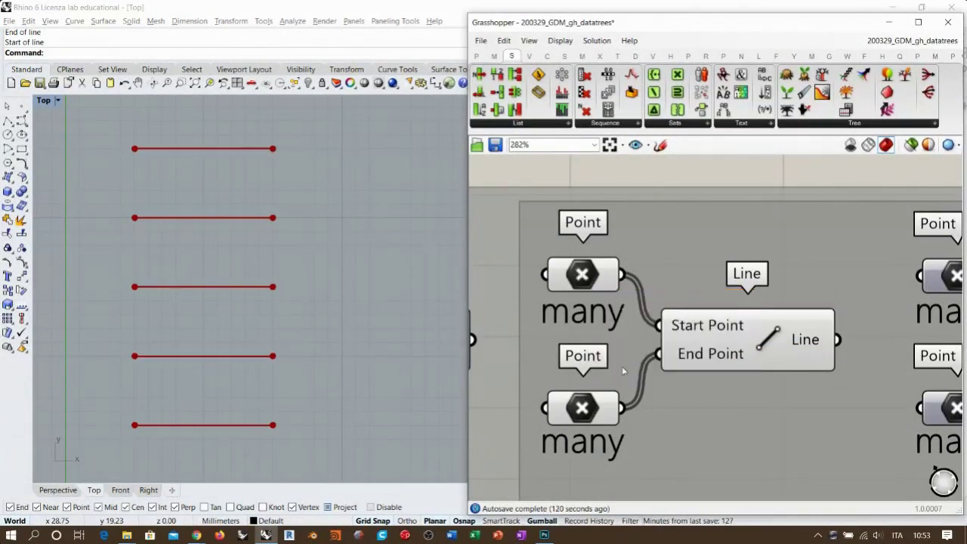
pyautogui.moveTo(583, 410)
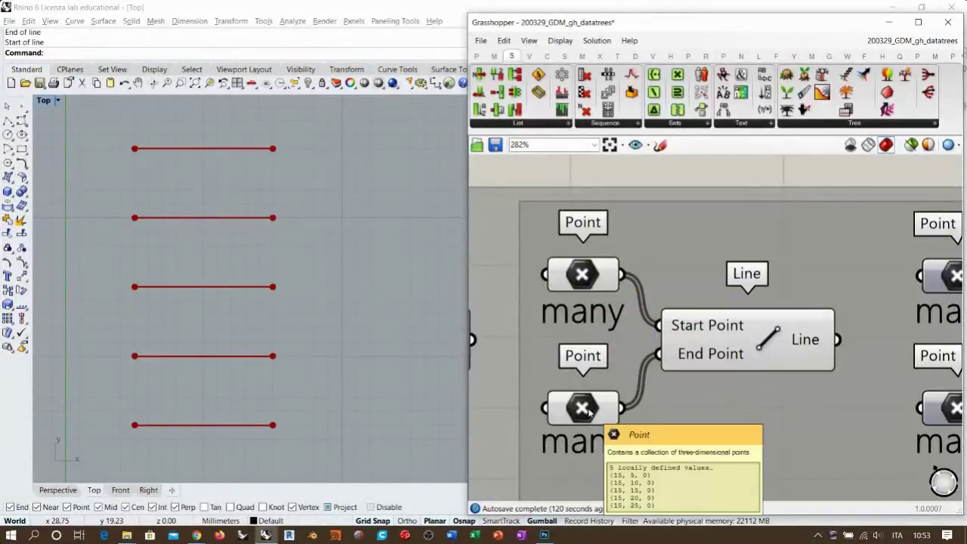
pyautogui.scroll(-3, 668, 268)
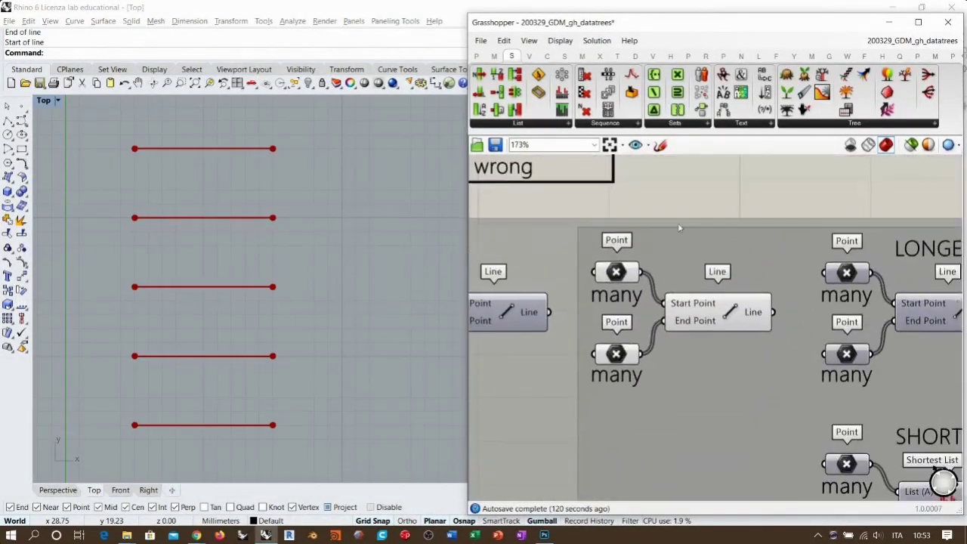
pyautogui.doubleClick(672, 192)
pyautogui.write('"4')
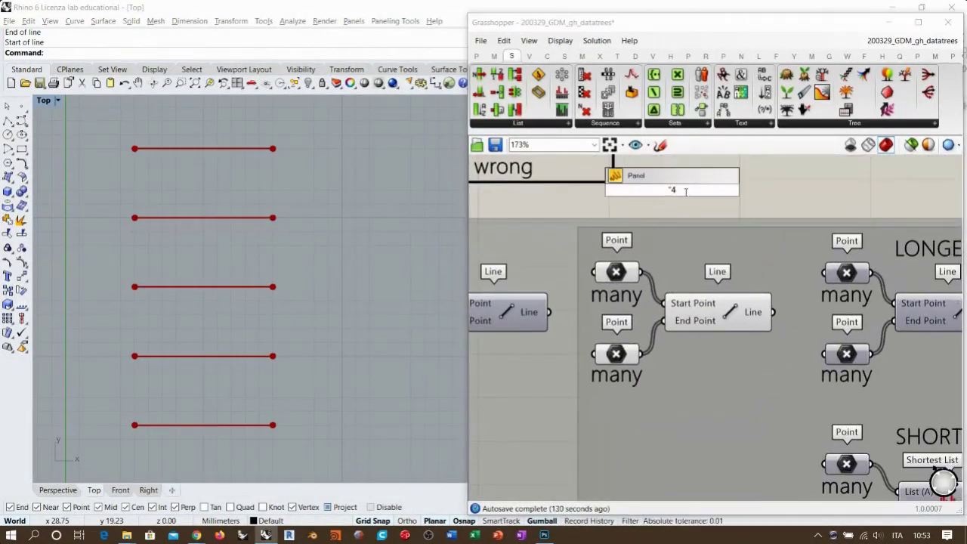
pyautogui.press('Return')
pyautogui.moveTo(659, 190); pyautogui.dragTo(773, 300)
pyautogui.scroll(2, 696, 251)
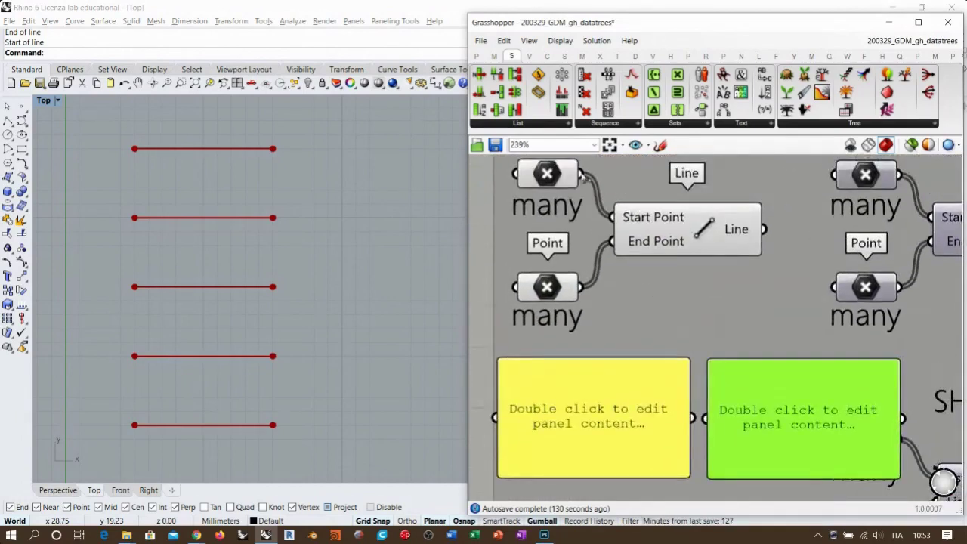
pyautogui.moveTo(582, 175); pyautogui.dragTo(490, 414)
pyautogui.moveTo(582, 287); pyautogui.dragTo(765, 442)
pyautogui.moveTo(740, 386); pyautogui.dragTo(743, 389)
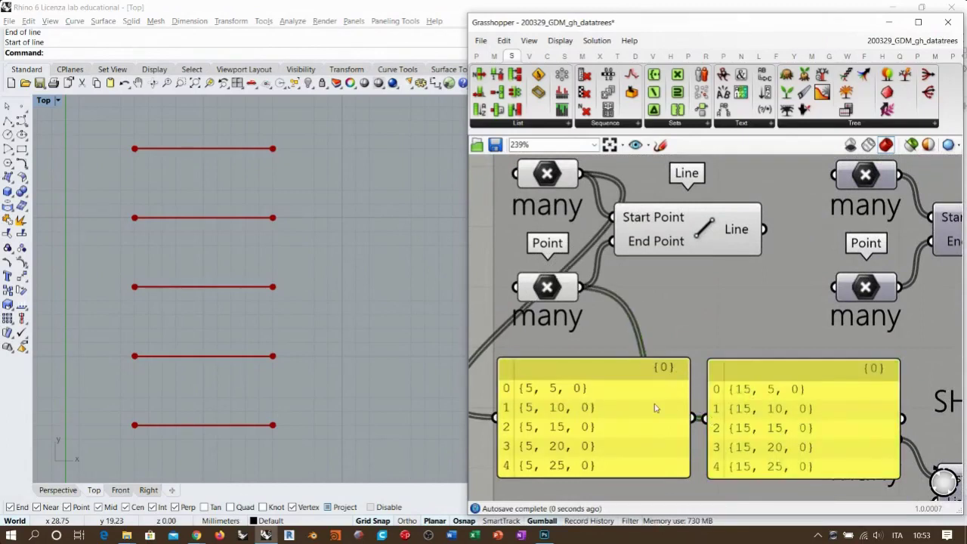
pyautogui.moveTo(756, 426); pyautogui.dragTo(754, 425)
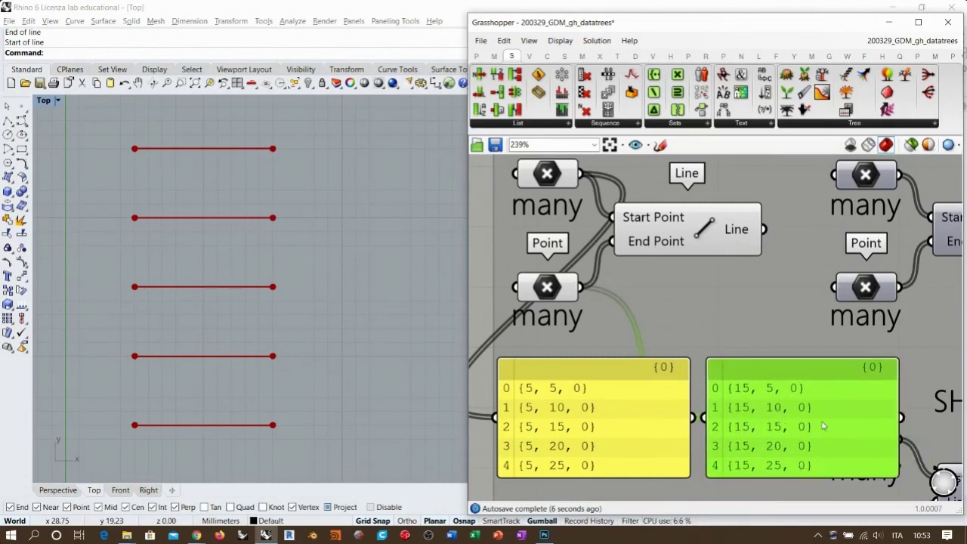
pyautogui.click(600, 390)
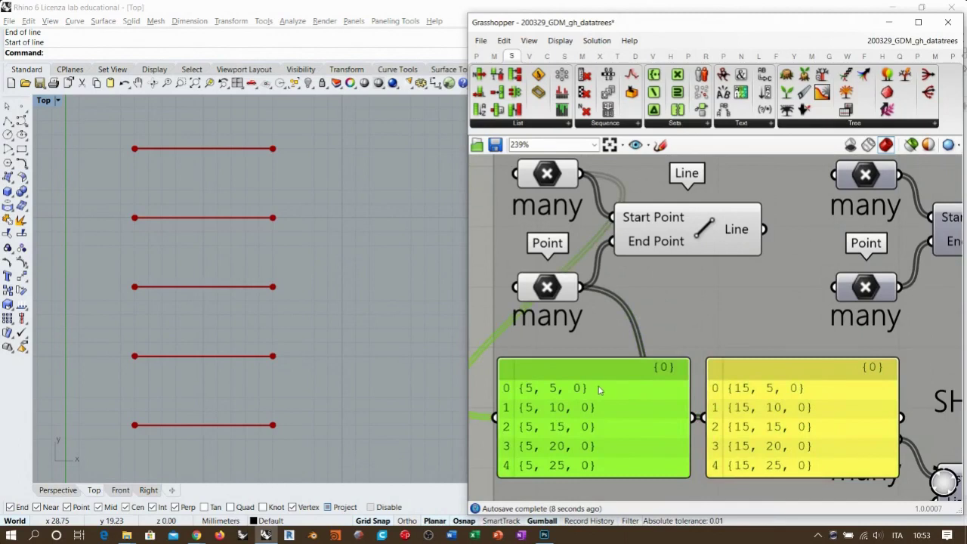
pyautogui.click(722, 390)
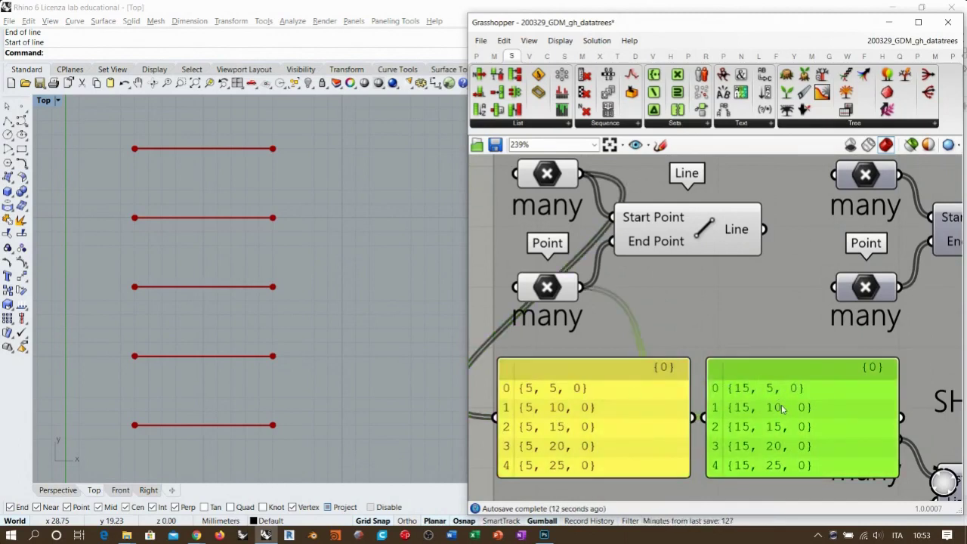
pyautogui.keyDown('shift'); pyautogui.click(610, 409); pyautogui.keyUp('shift')
pyautogui.press('Delete')
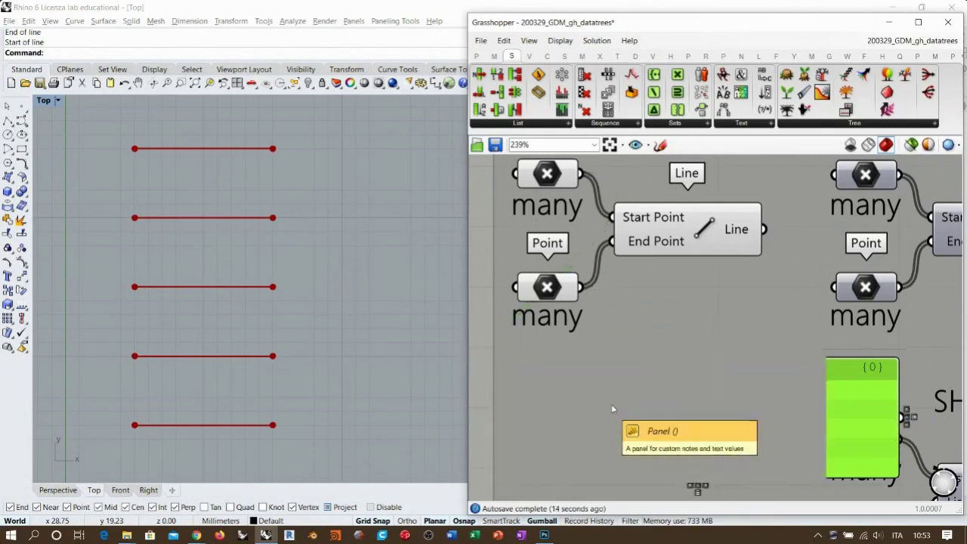
pyautogui.moveTo(669, 281); pyautogui.dragTo(681, 345, button='right')
pyautogui.scroll(-1, 681, 346)
pyautogui.moveTo(578, 233); pyautogui.dragTo(615, 236, button='right')
pyautogui.moveTo(551, 231); pyautogui.dragTo(811, 470)
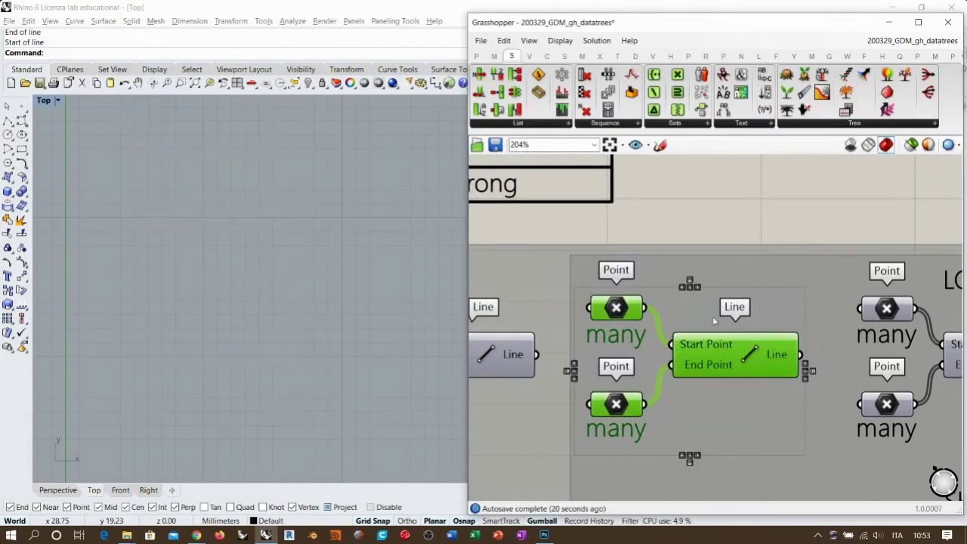
# Pan to the LONGEST LIST example and select its point sets and Line.
pyautogui.moveTo(715, 322); pyautogui.dragTo(514, 295, button='right')
pyautogui.moveTo(736, 294); pyautogui.dragTo(656, 281, button='right')
pyautogui.scroll(-1, 650, 285)
pyautogui.moveTo(561, 200); pyautogui.dragTo(838, 423)
pyautogui.click(718, 200)
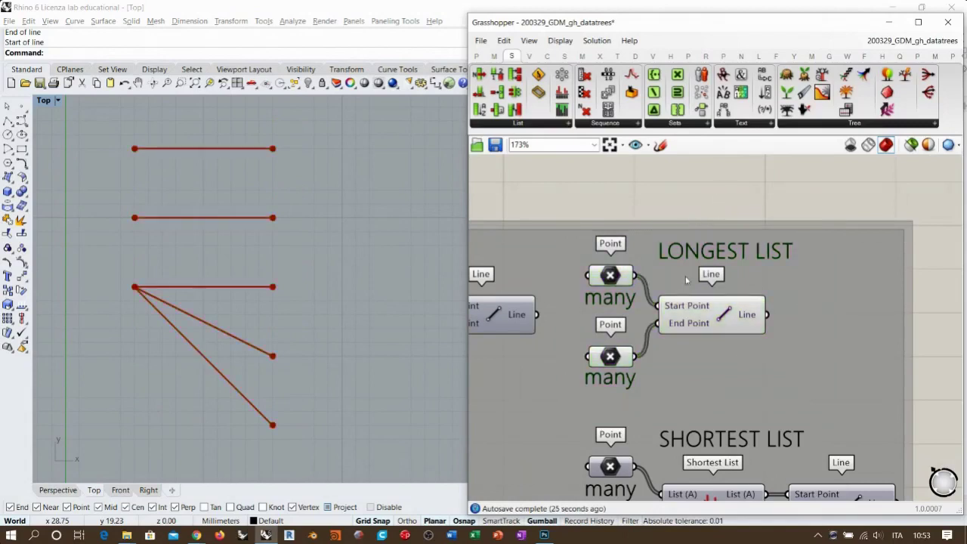
pyautogui.scroll(1, 637, 277)
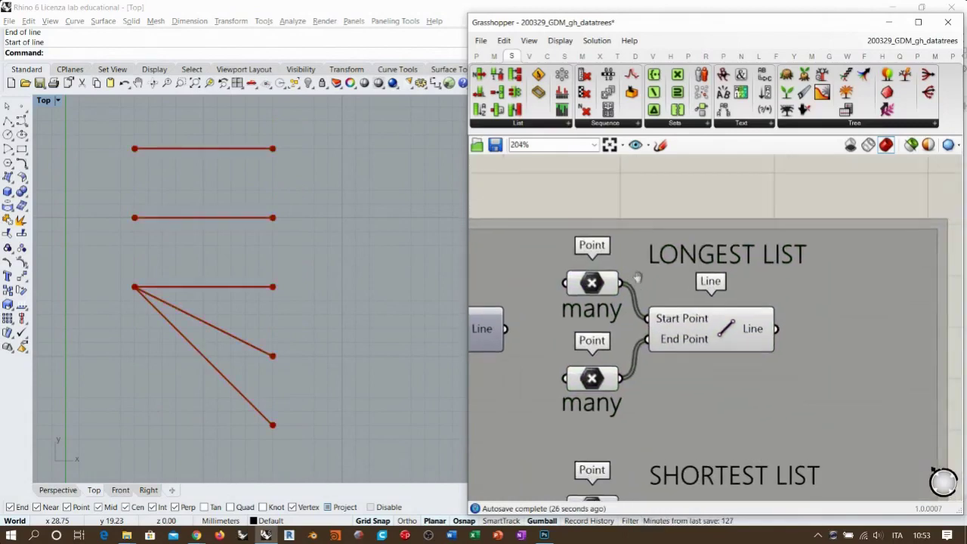
# Add a Panel listing the upper set's three start points, {5,25,0} to {5,15,0}.
pyautogui.doubleClick(655, 198)
pyautogui.write('panel')
pyautogui.press('Return')
pyautogui.moveTo(620, 284); pyautogui.dragTo(727, 247)
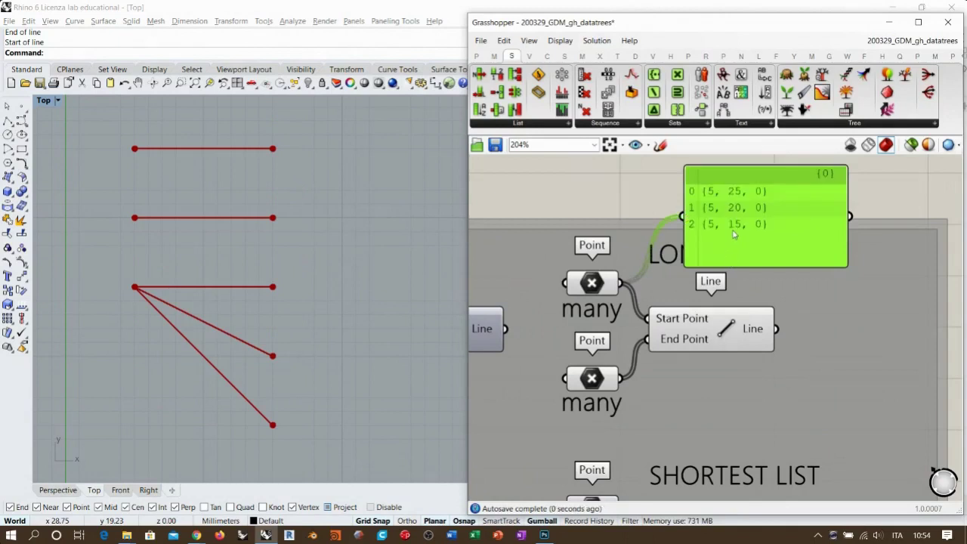
# Paste a panel copy wired to the five end points, placed beside the start-point panel.
pyautogui.hotkey('ctrl', 'v')
pyautogui.moveTo(669, 440)
pyautogui.mouseDown()
pyautogui.moveTo(619, 381)
pyautogui.moveTo(677, 447)
pyautogui.mouseUp()
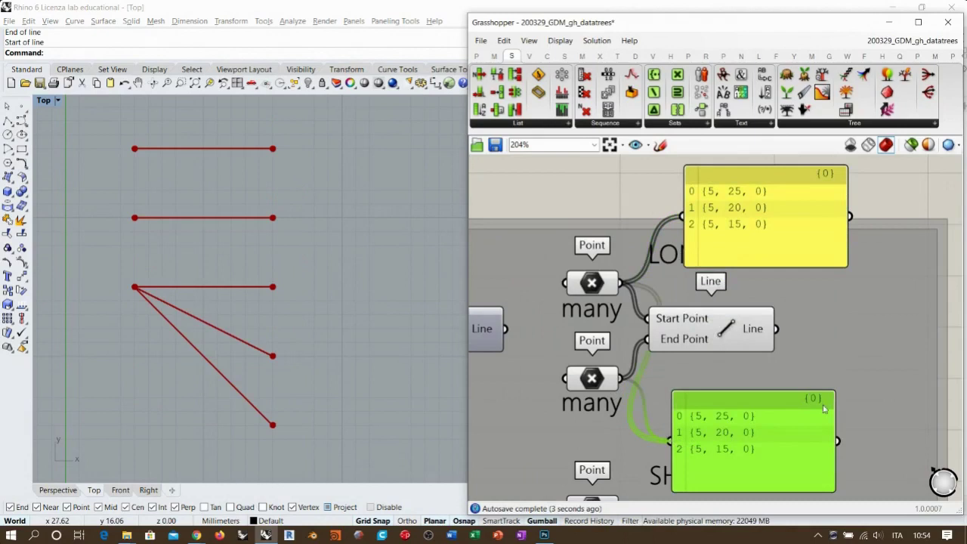
pyautogui.moveTo(756, 447); pyautogui.dragTo(769, 440)
pyautogui.moveTo(719, 436); pyautogui.dragTo(602, 442, button='right')
pyautogui.moveTo(602, 442); pyautogui.dragTo(769, 212)
pyautogui.moveTo(770, 211); pyautogui.dragTo(789, 293, button='right')
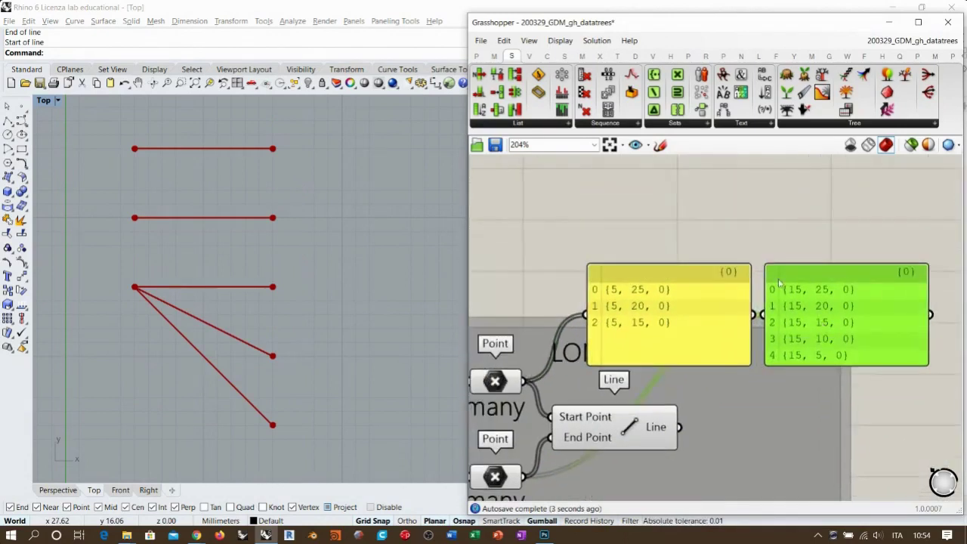
pyautogui.scroll(3, 793, 227)
pyautogui.click(793, 227)
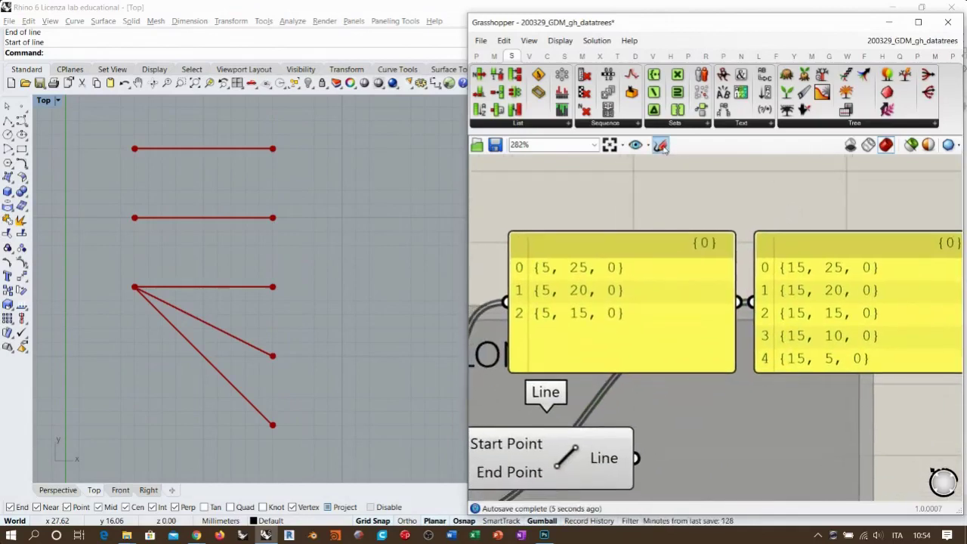
# Sketch start-to-end pairings, with start point 2 reaching ends 2–4, then clear the sketch.
pyautogui.click(660, 145)
pyautogui.moveTo(631, 267); pyautogui.dragTo(754, 270)
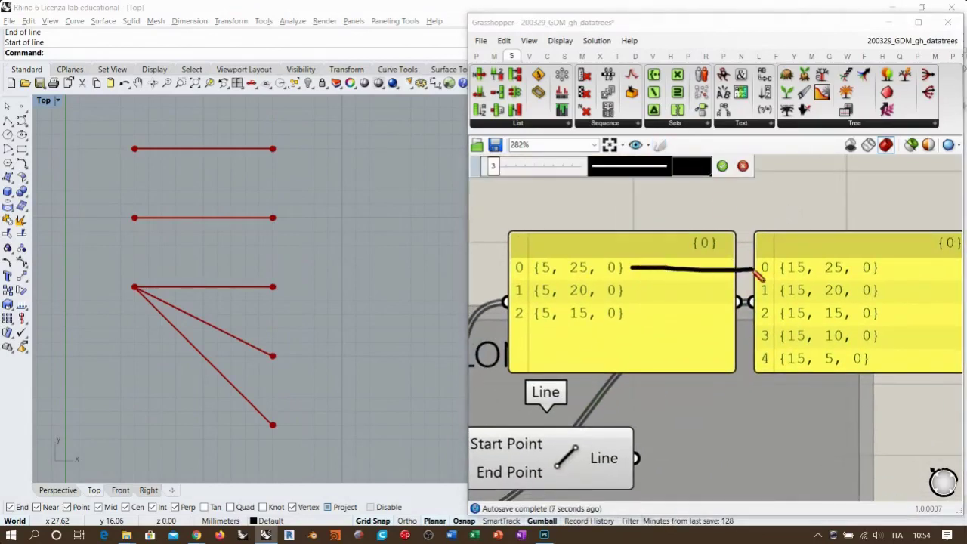
pyautogui.moveTo(632, 290); pyautogui.dragTo(761, 291)
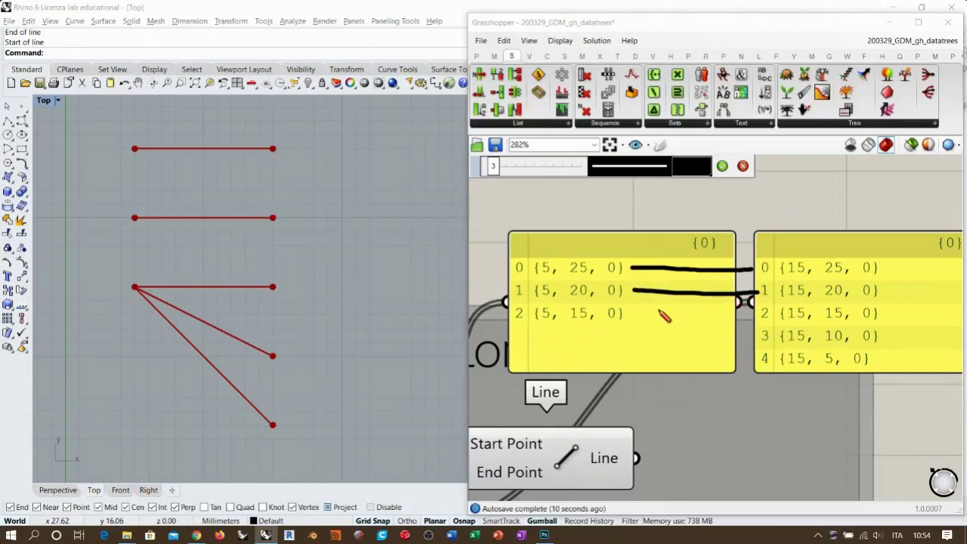
pyautogui.moveTo(631, 311)
pyautogui.mouseDown()
pyautogui.moveTo(743, 315)
pyautogui.moveTo(772, 344)
pyautogui.moveTo(770, 368)
pyautogui.mouseUp()
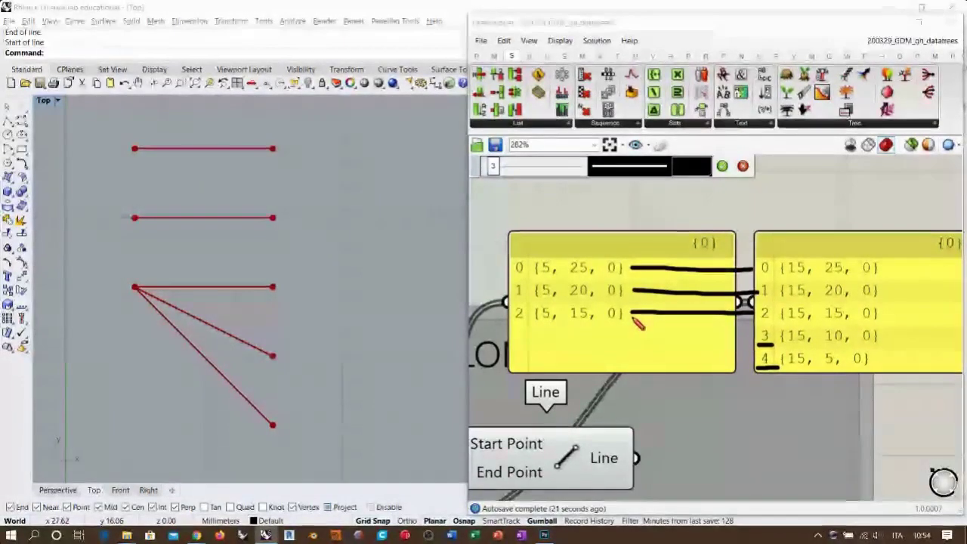
pyautogui.moveTo(631, 314); pyautogui.dragTo(754, 344)
pyautogui.moveTo(632, 315); pyautogui.dragTo(757, 364)
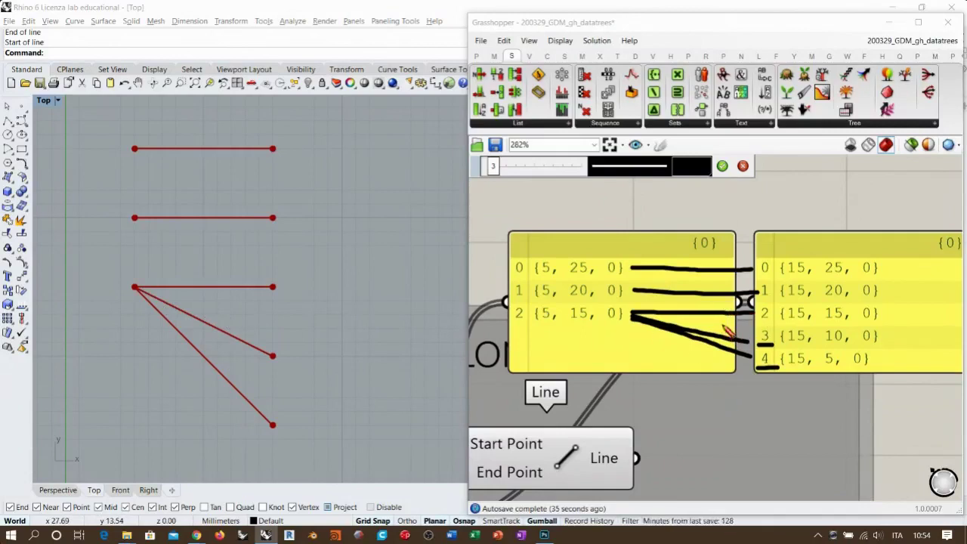
pyautogui.moveTo(774, 238)
pyautogui.mouseDown()
pyautogui.moveTo(619, 365)
pyautogui.moveTo(792, 395)
pyautogui.moveTo(815, 258)
pyautogui.moveTo(786, 230)
pyautogui.mouseUp()
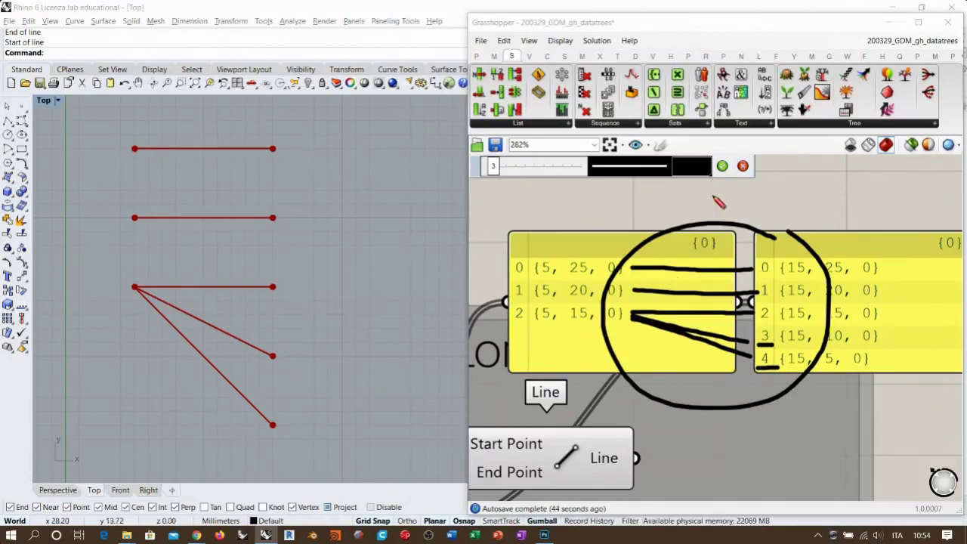
pyautogui.press('Escape')
pyautogui.scroll(-3, 714, 391)
pyautogui.click(706, 382)
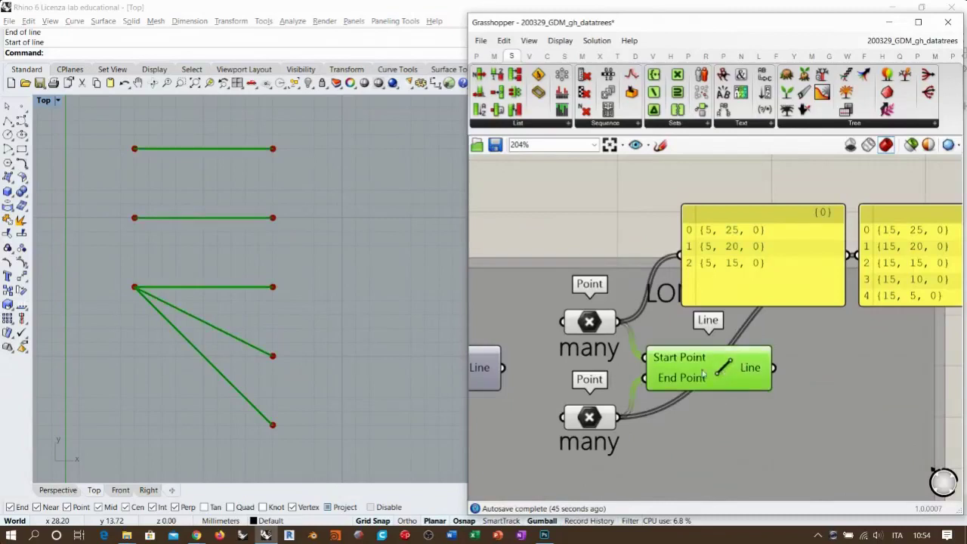
# Delete the start-point and end-point panels from the Longest List example.
pyautogui.click(598, 223)
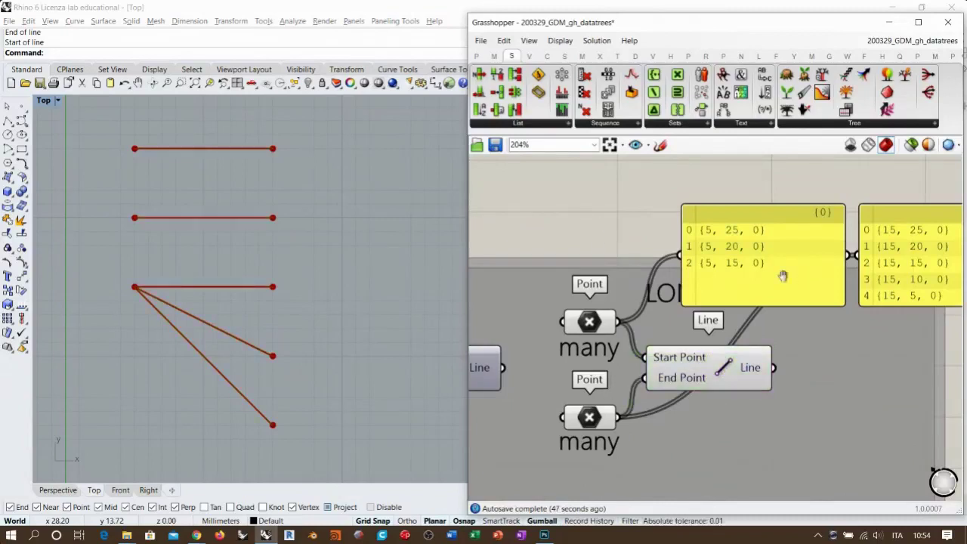
pyautogui.moveTo(819, 274); pyautogui.dragTo(738, 279, button='right')
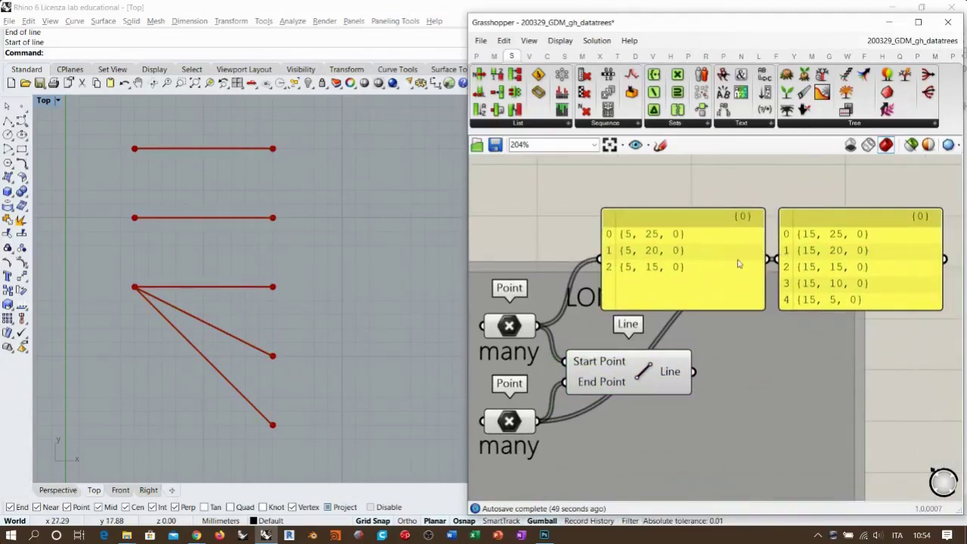
pyautogui.click(740, 261)
pyautogui.keyDown('shift'); pyautogui.click(844, 263); pyautogui.keyUp('shift')
pyautogui.press('Delete')
# Select the Longest List example, then pan to Shortest List and check its two point sets.
pyautogui.moveTo(651, 312); pyautogui.dragTo(709, 296, button='right')
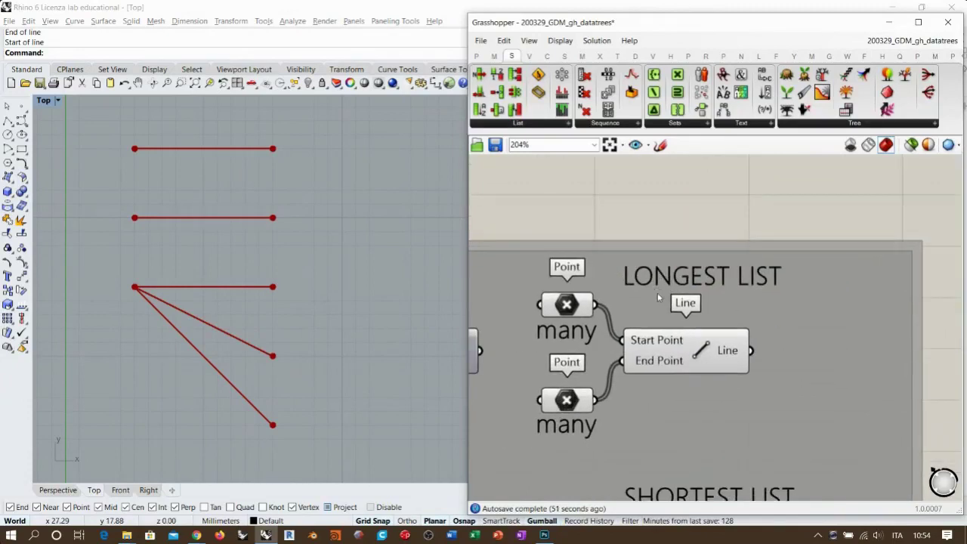
pyautogui.moveTo(693, 329); pyautogui.dragTo(740, 316, button='right')
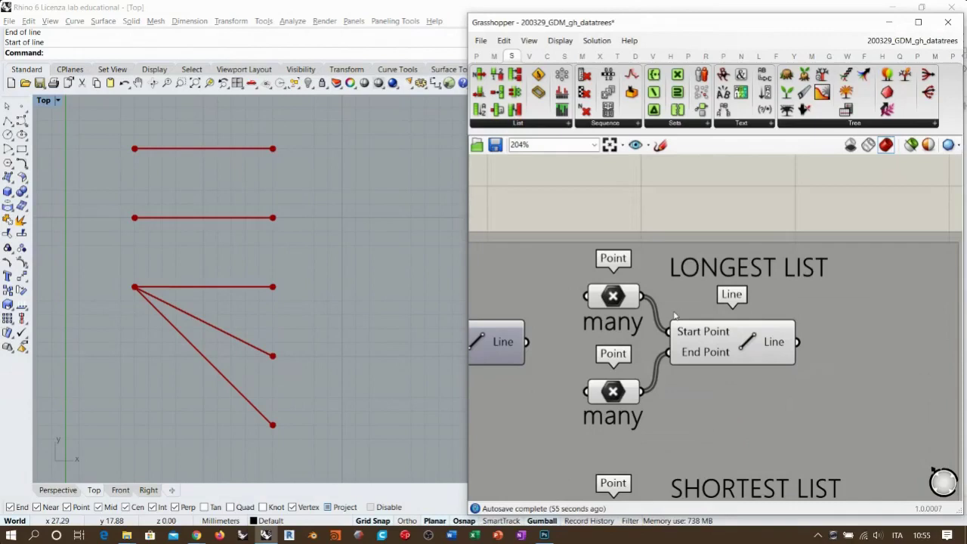
pyautogui.moveTo(552, 199); pyautogui.dragTo(850, 451)
pyautogui.moveTo(800, 412); pyautogui.dragTo(725, 211, button='right')
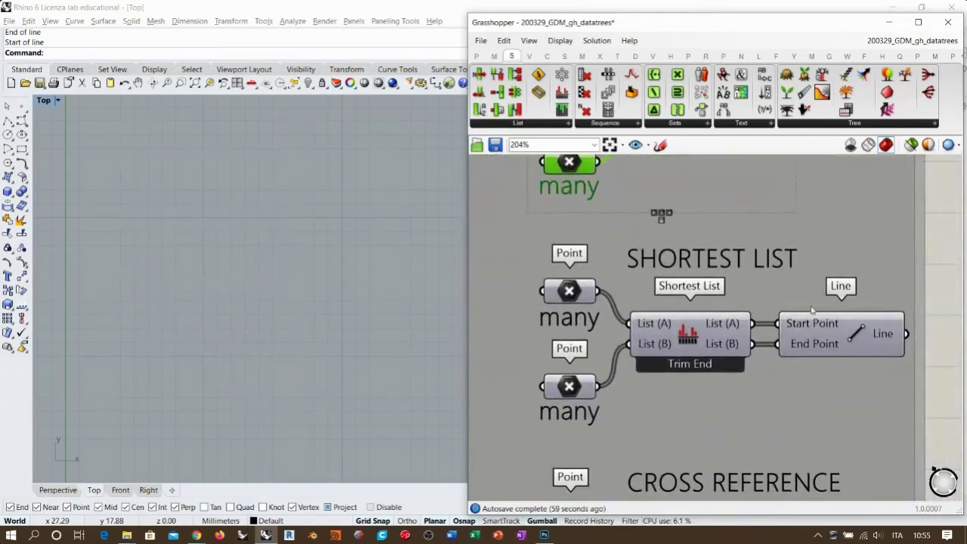
pyautogui.click(938, 285)
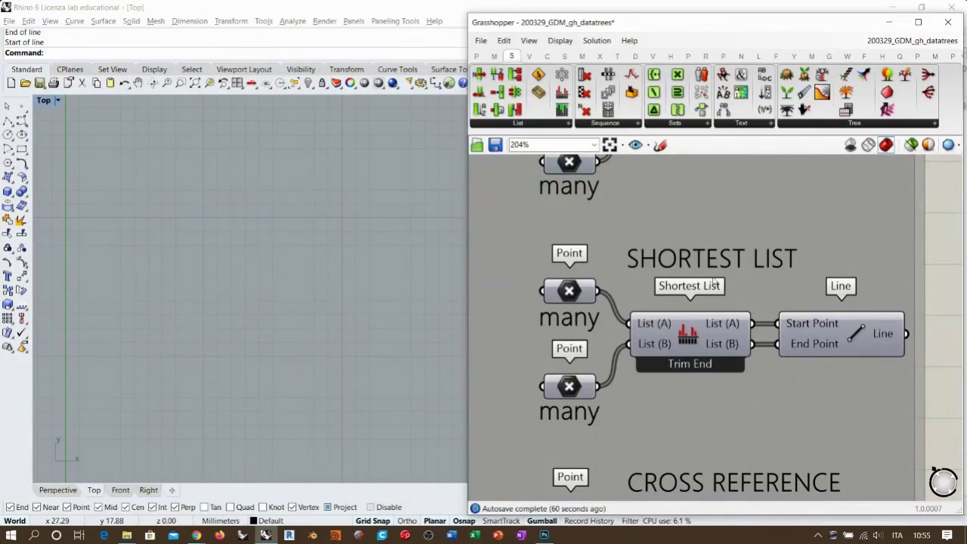
pyautogui.click(571, 294)
pyautogui.keyDown('shift'); pyautogui.click(574, 387); pyautogui.keyUp('shift')
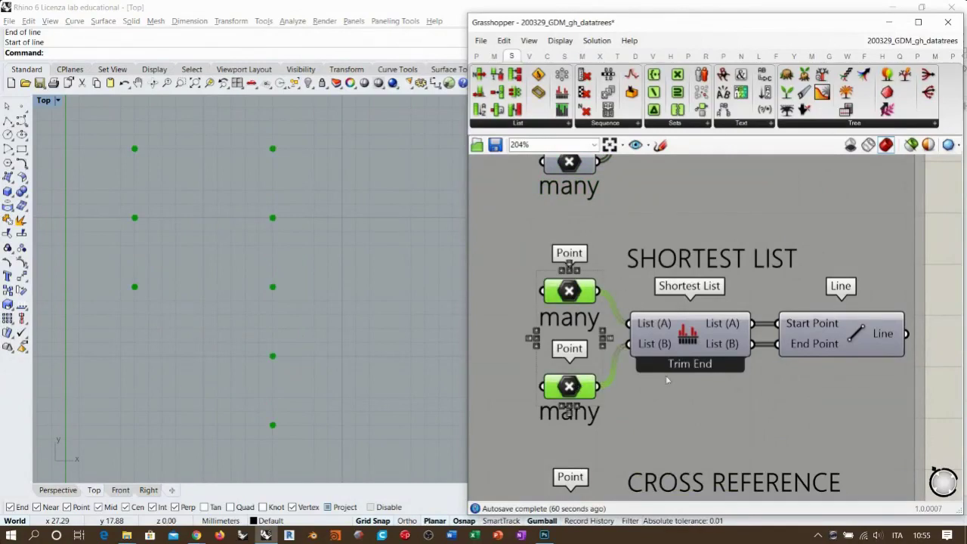
pyautogui.click(831, 393)
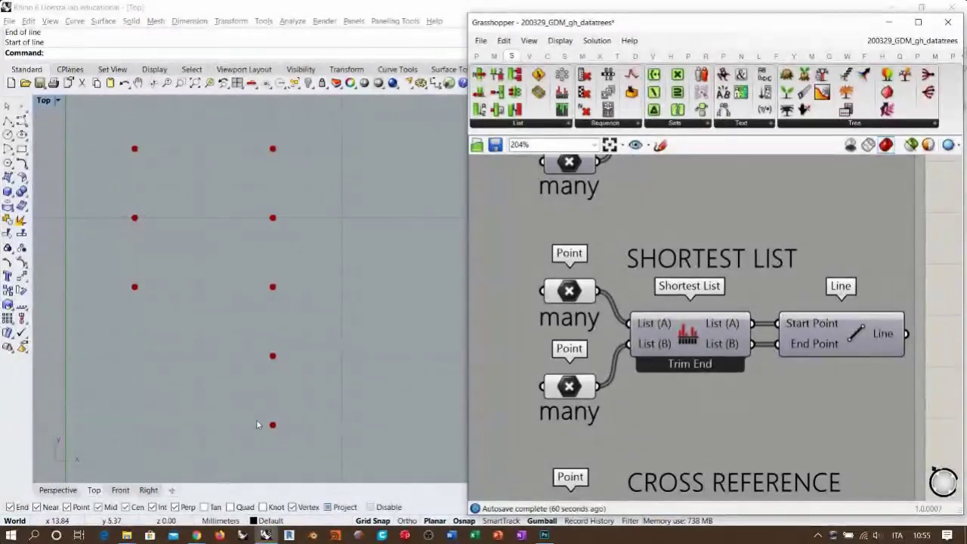
# Draw three Rhino lines across the top, second and third point pairs, then undo them.
pyautogui.click(8, 121)
pyautogui.click(148, 148)
pyautogui.click(259, 148)
pyautogui.press('Return')
pyautogui.press('Return')
pyautogui.click(149, 217)
pyautogui.click(259, 218)
pyautogui.press('Return')
pyautogui.press('Return')
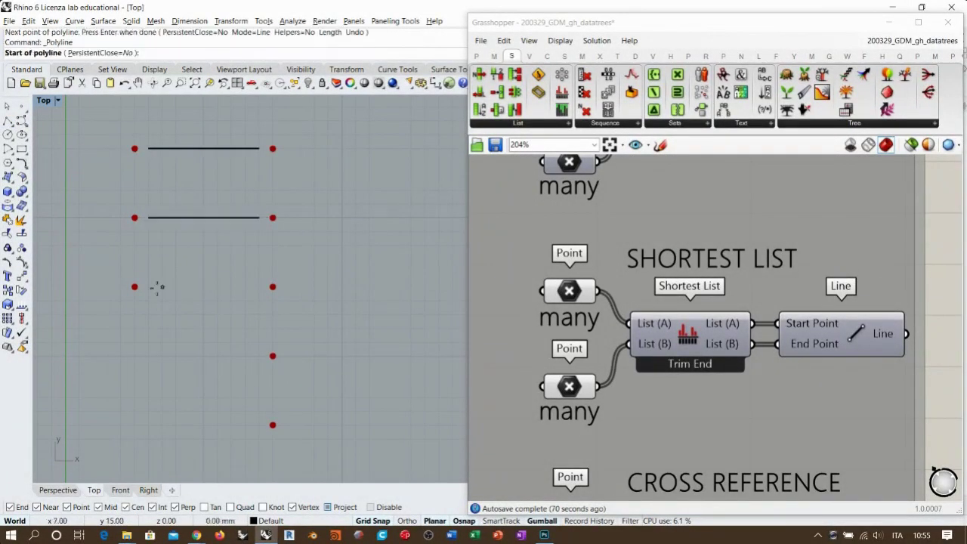
pyautogui.click(154, 286)
pyautogui.click(271, 286)
pyautogui.press('Return')
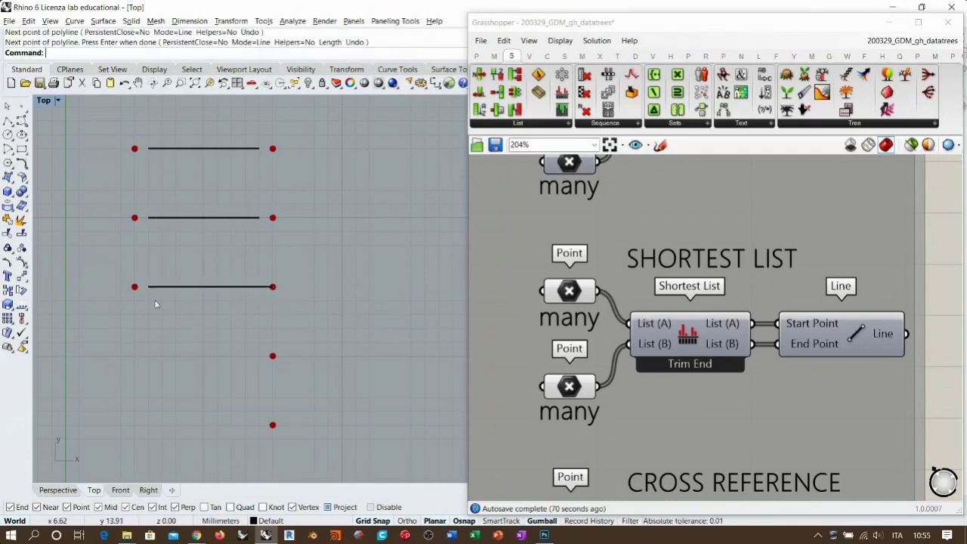
pyautogui.hotkey('ctrl', 'z')
pyautogui.hotkey('ctrl', 'z')
pyautogui.hotkey('ctrl', 'z')
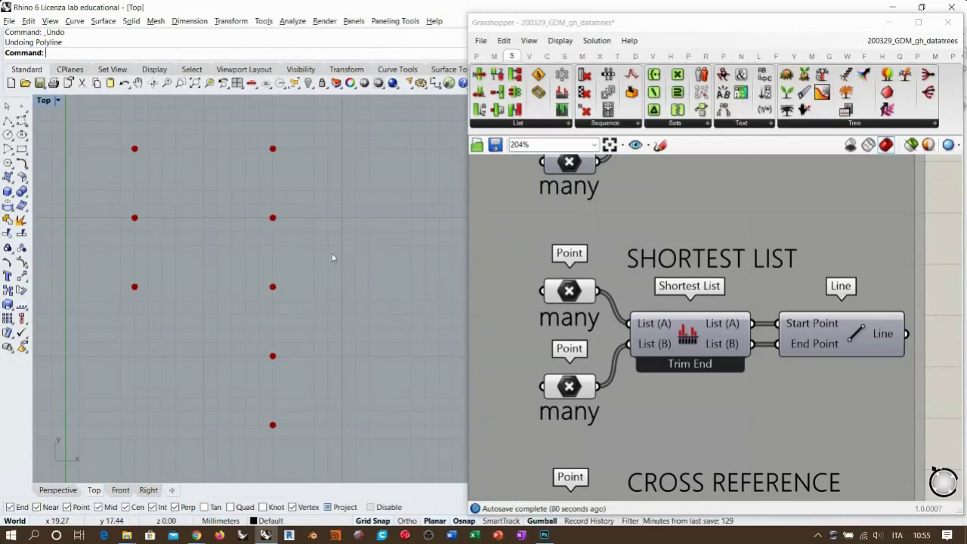
pyautogui.moveTo(323, 290); pyautogui.dragTo(332, 289, button='right')
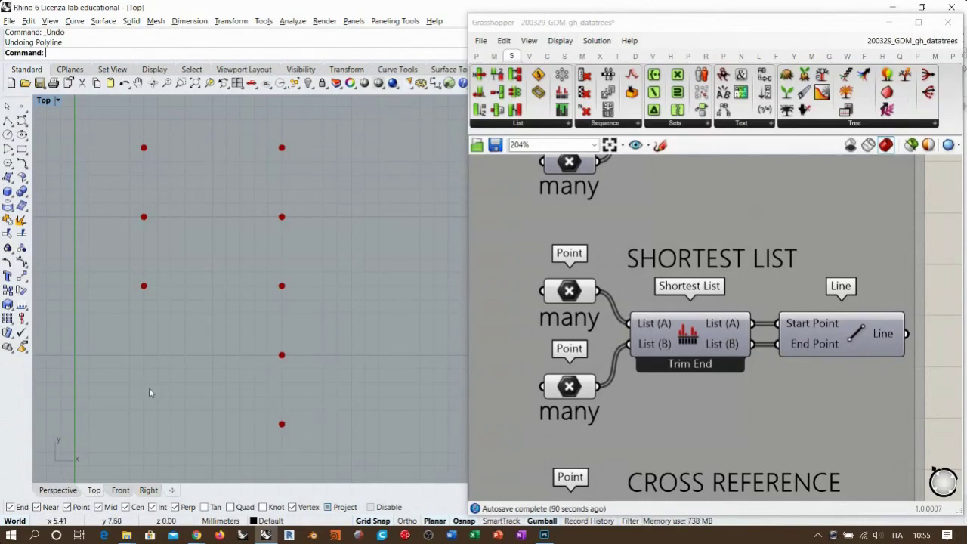
# Select the Shortest List component and its two many-point inputs to preview their points in Rhino.
pyautogui.click(692, 341)
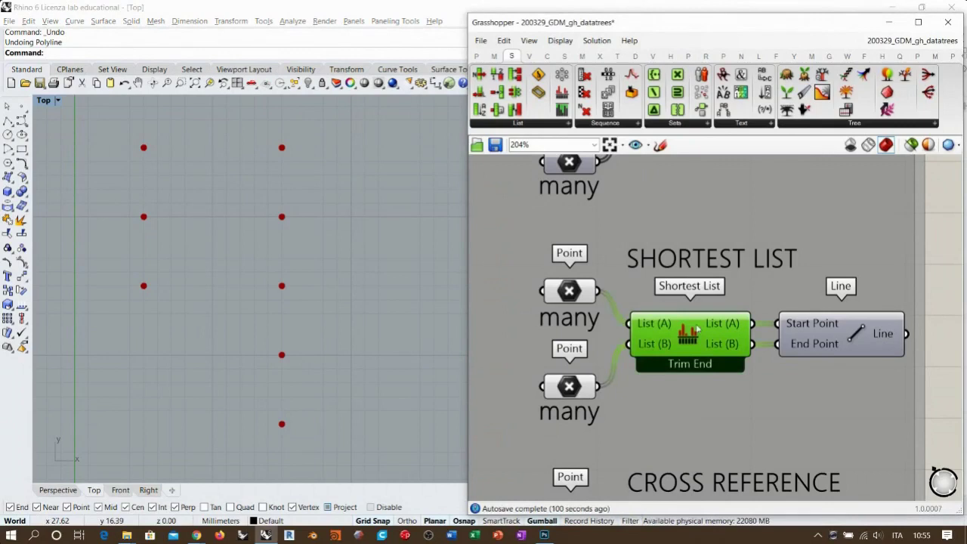
pyautogui.click(569, 385)
pyautogui.keyDown('shift'); pyautogui.click(572, 294); pyautogui.keyUp('shift')
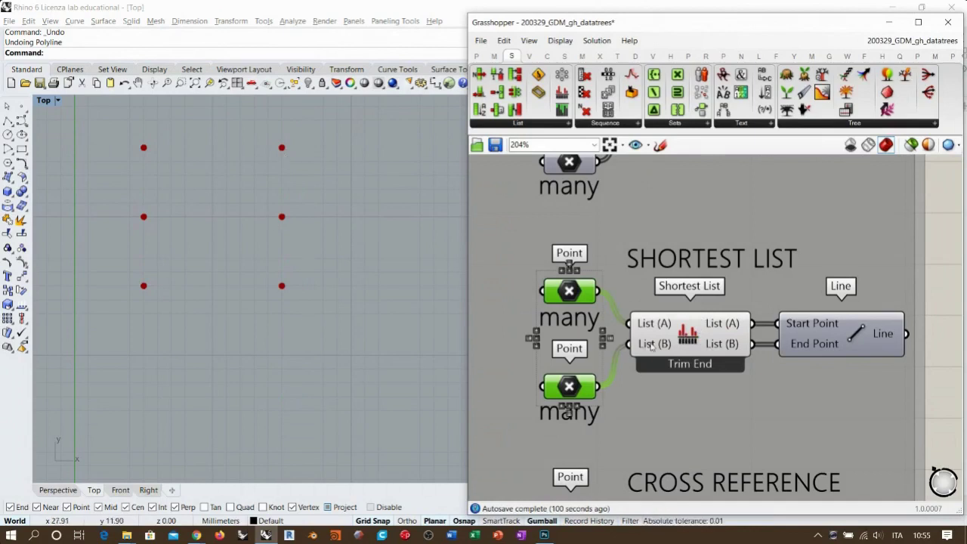
pyautogui.click(291, 333)
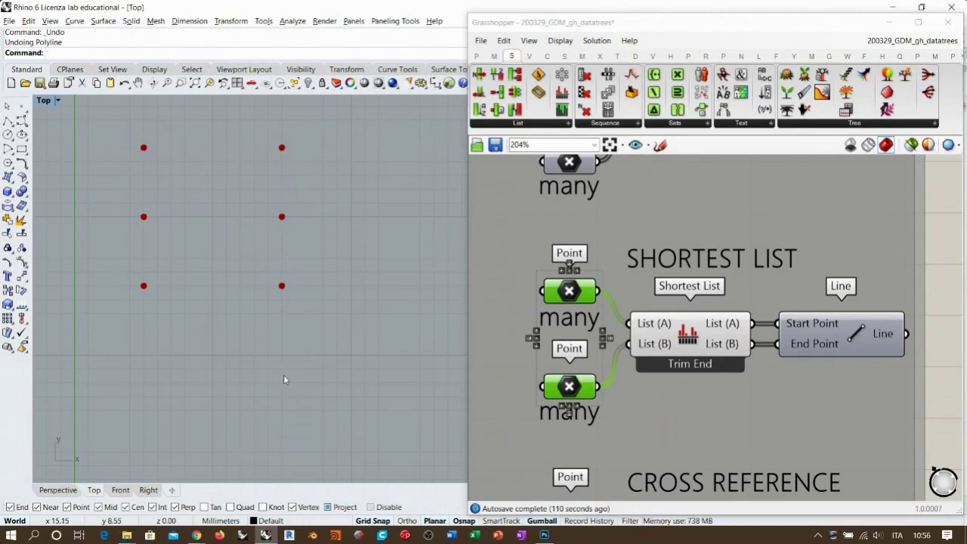
pyautogui.click(690, 344)
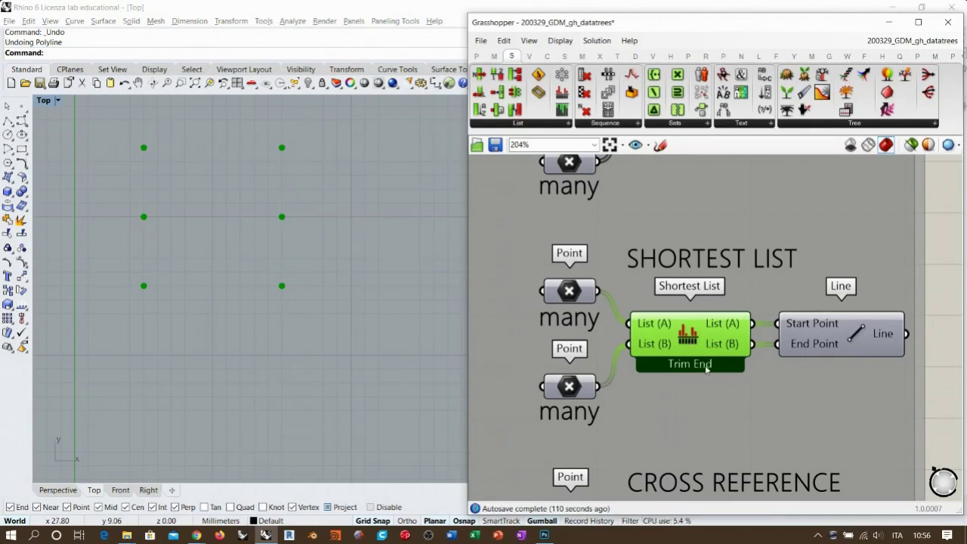
pyautogui.rightClick(687, 335)
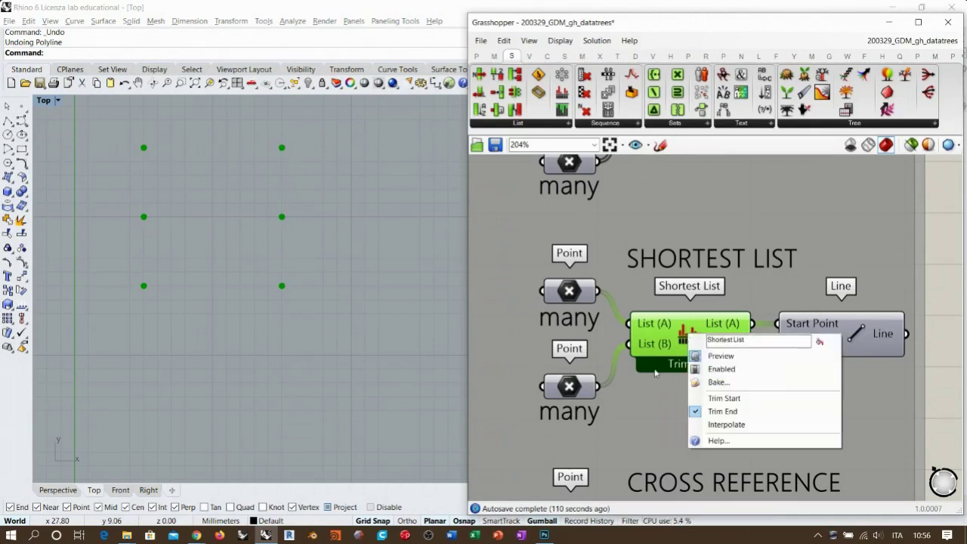
# Try Trim Start and Interpolate on Shortest List, then settle on Trim End.
pyautogui.click(725, 399)
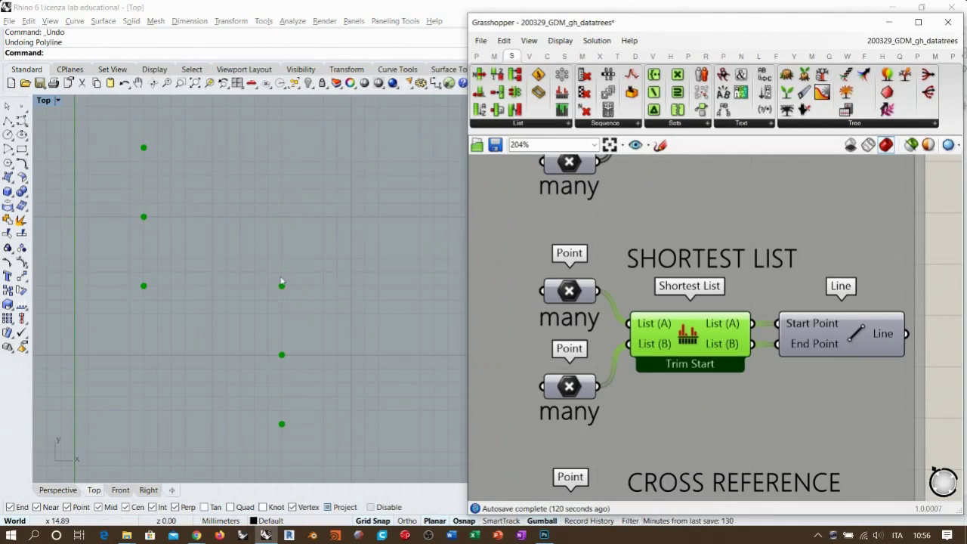
pyautogui.rightClick(691, 331)
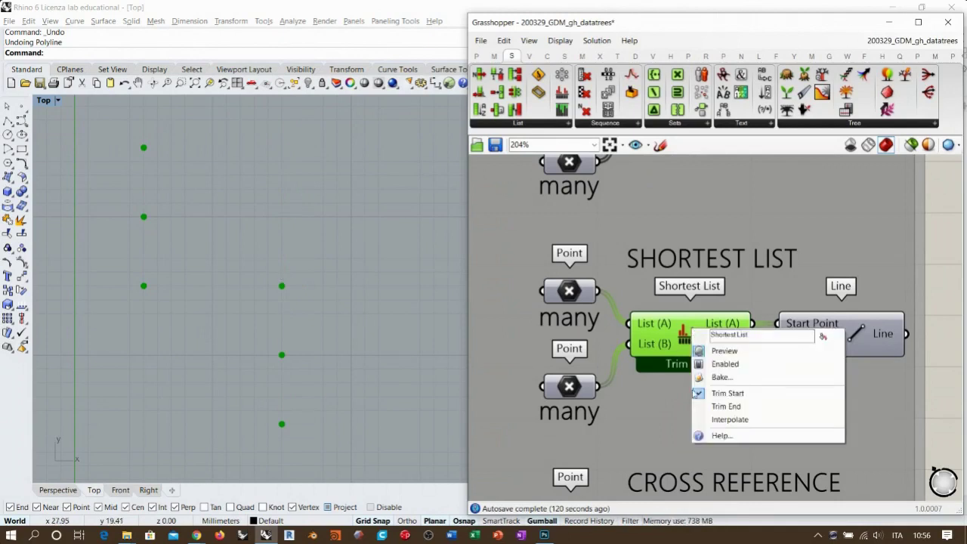
pyautogui.click(726, 416)
pyautogui.click(322, 275)
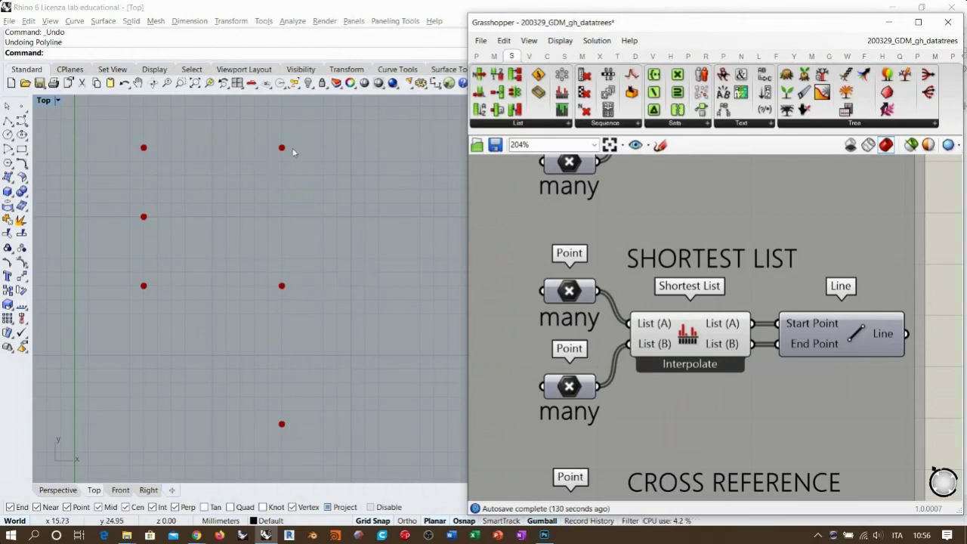
pyautogui.rightClick(689, 333)
pyautogui.click(725, 409)
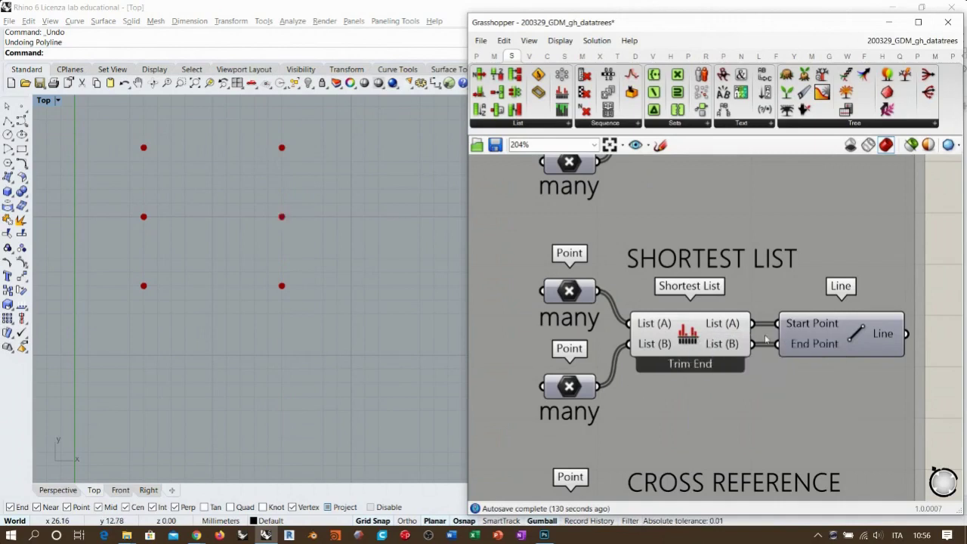
# Select Shortest List, the Line and both point inputs to check the three resulting lines.
pyautogui.click(689, 336)
pyautogui.click(869, 352)
pyautogui.click(872, 365)
pyautogui.click(581, 297)
pyautogui.keyDown('shift'); pyautogui.click(569, 390); pyautogui.keyUp('shift')
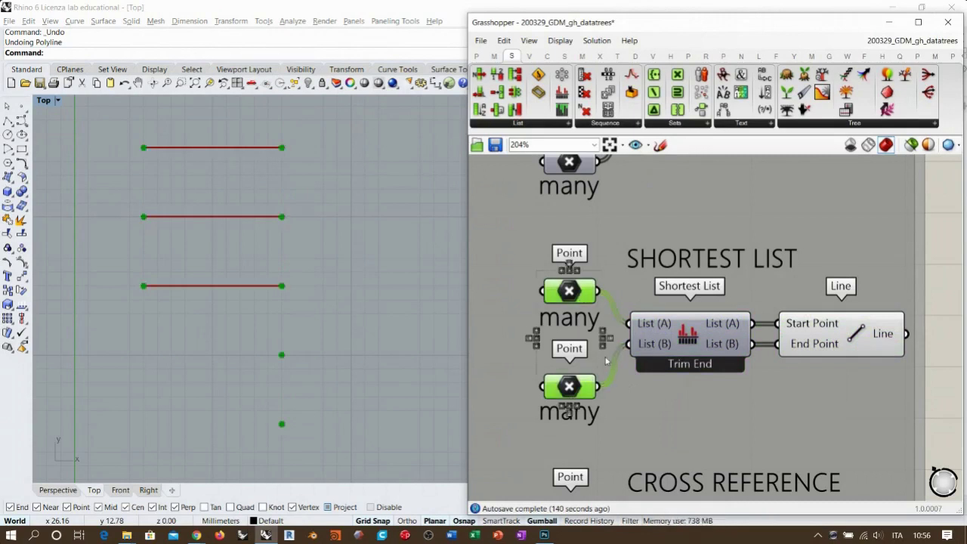
pyautogui.click(918, 287)
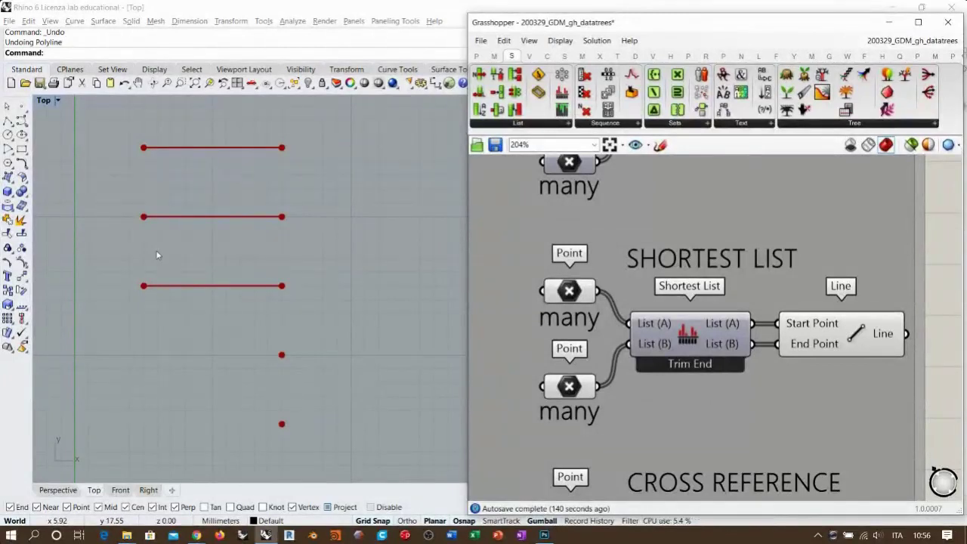
pyautogui.moveTo(157, 255); pyautogui.dragTo(143, 246, button='right')
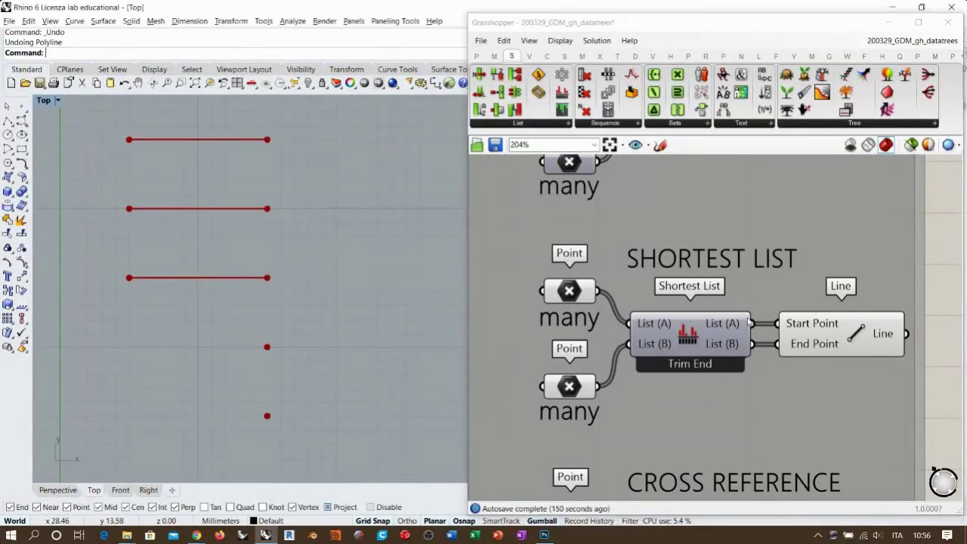
# Window-select the Shortest List and Cross Reference examples in turn to inspect their lines.
pyautogui.scroll(-2, 719, 302)
pyautogui.scroll(-1, 720, 302)
pyautogui.moveTo(892, 270); pyautogui.dragTo(598, 366)
pyautogui.click(898, 336)
pyautogui.scroll(-1, 832, 321)
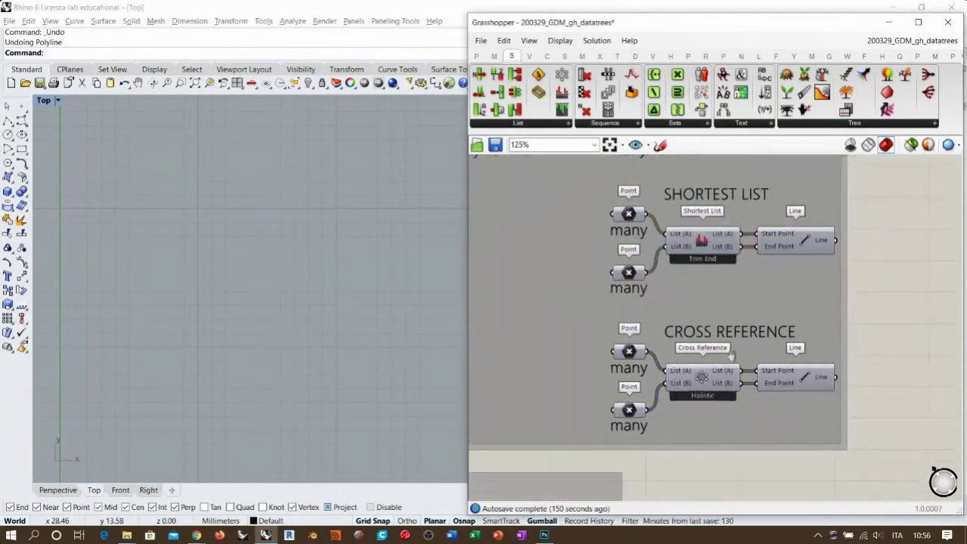
pyautogui.scroll(2, 729, 341)
pyautogui.moveTo(580, 432); pyautogui.dragTo(893, 258)
pyautogui.click(929, 304)
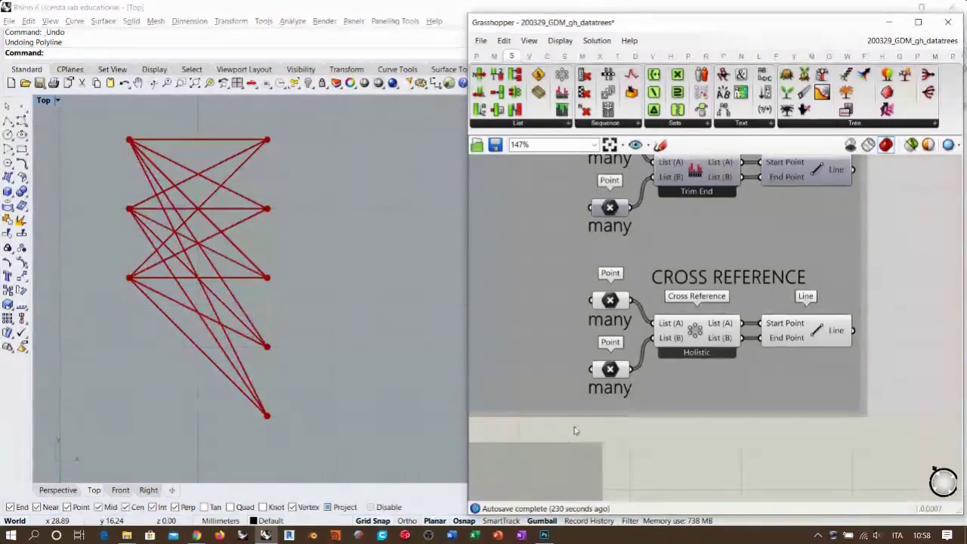
# Reselect the Cross Reference components, then window-select the whole list-matching example group.
pyautogui.moveTo(574, 431); pyautogui.dragTo(891, 272)
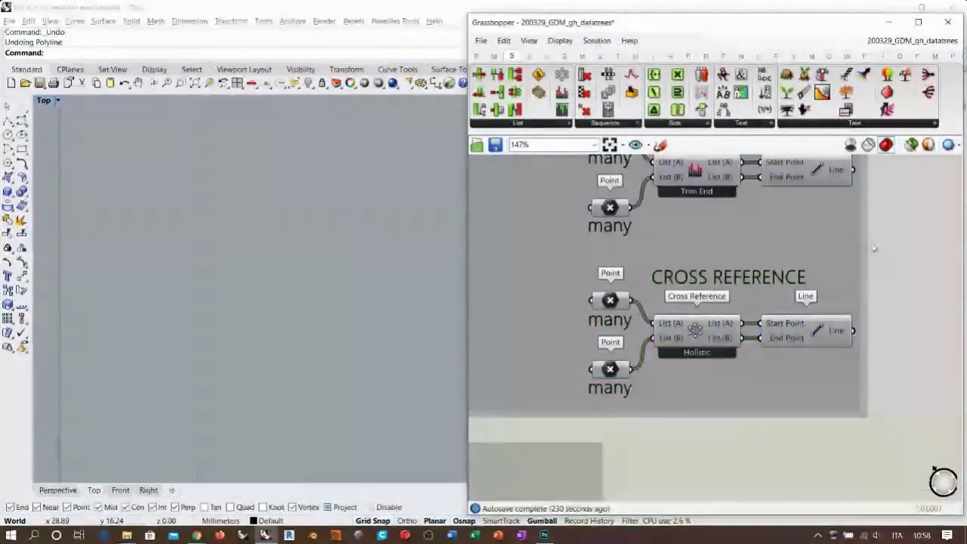
pyautogui.scroll(-5, 869, 240)
pyautogui.moveTo(787, 229); pyautogui.dragTo(771, 297, button='right')
pyautogui.scroll(2, 746, 317)
pyautogui.scroll(1, 773, 296)
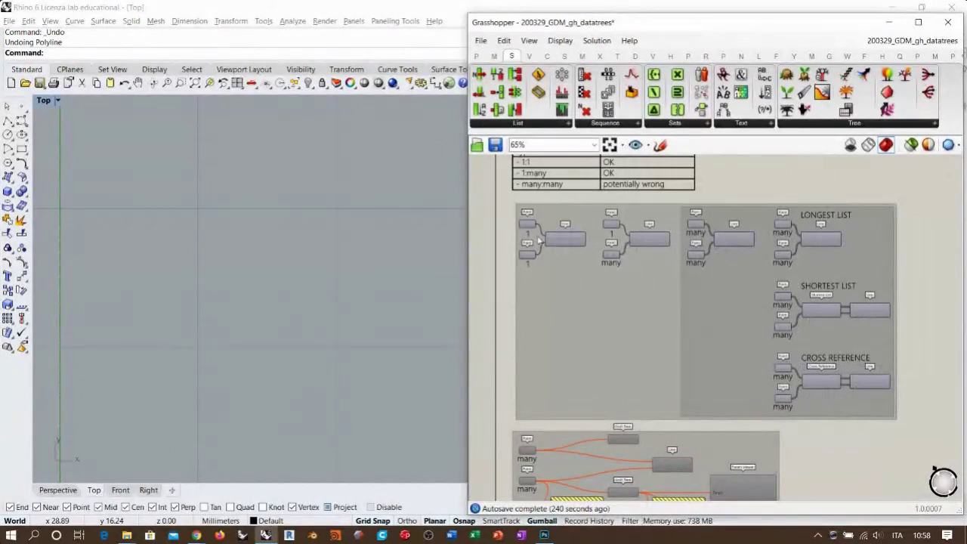
pyautogui.moveTo(495, 194); pyautogui.dragTo(915, 425)
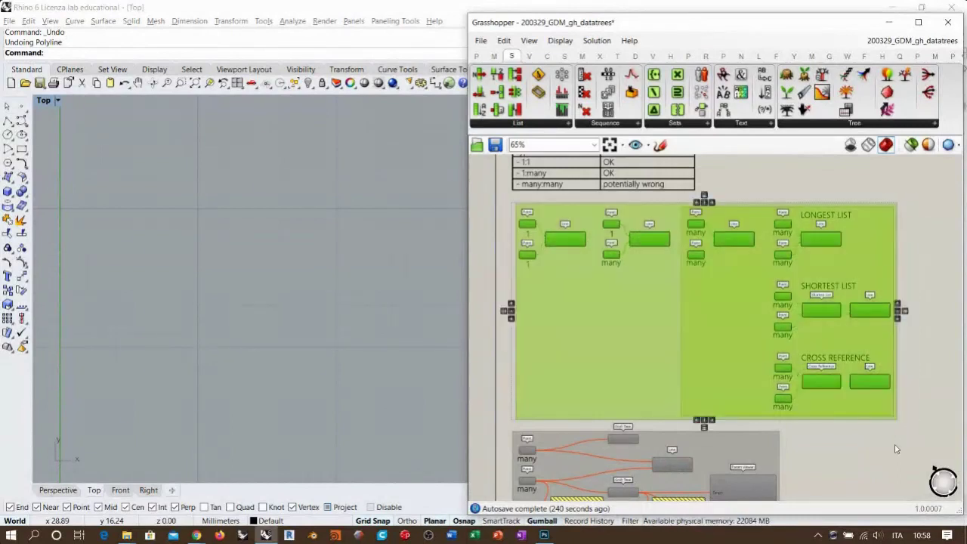
# Window-select the Graft Tree example components, enable them with Ctrl+E, then deselect.
pyautogui.moveTo(845, 454); pyautogui.dragTo(844, 261, button='right')
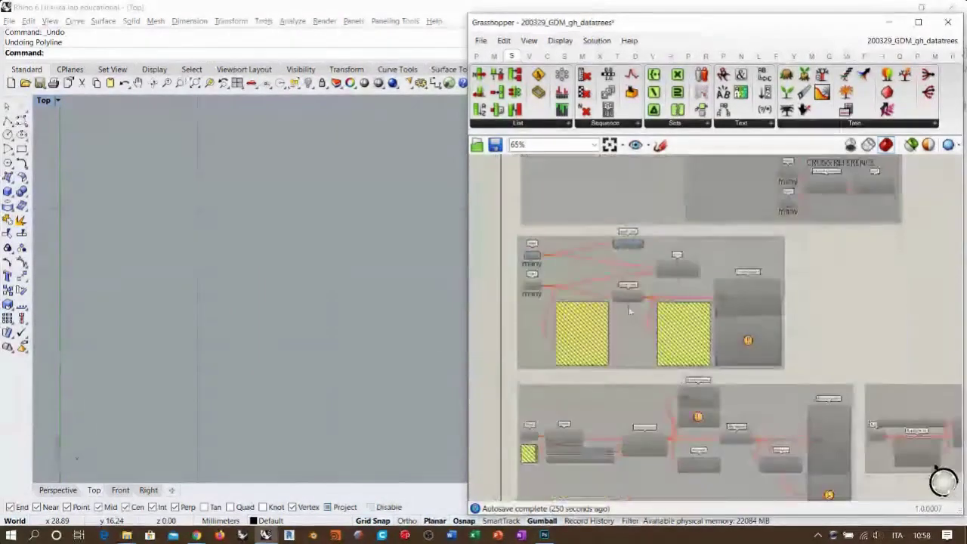
pyautogui.scroll(2, 528, 268)
pyautogui.moveTo(902, 223); pyautogui.dragTo(536, 387)
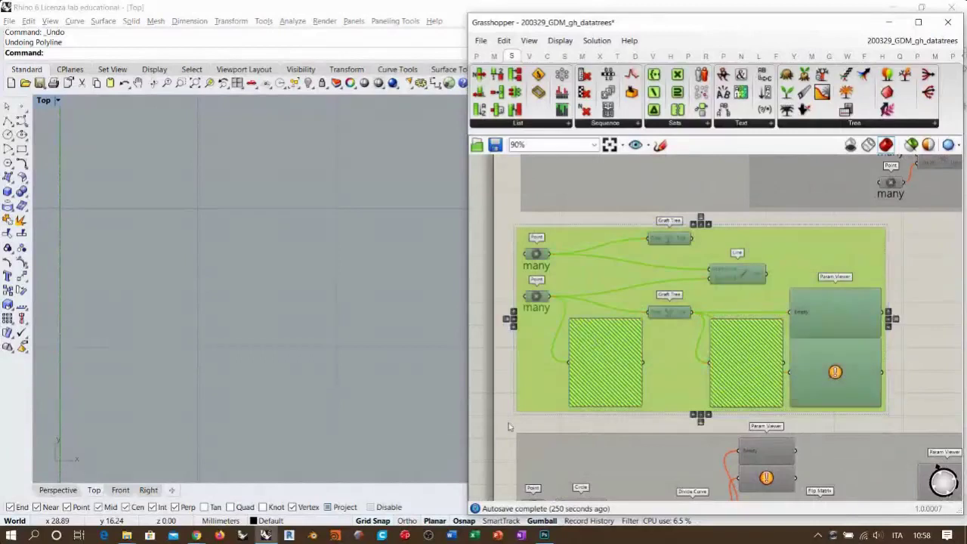
pyautogui.hotkey('ctrl', 'e')
pyautogui.click(491, 281)
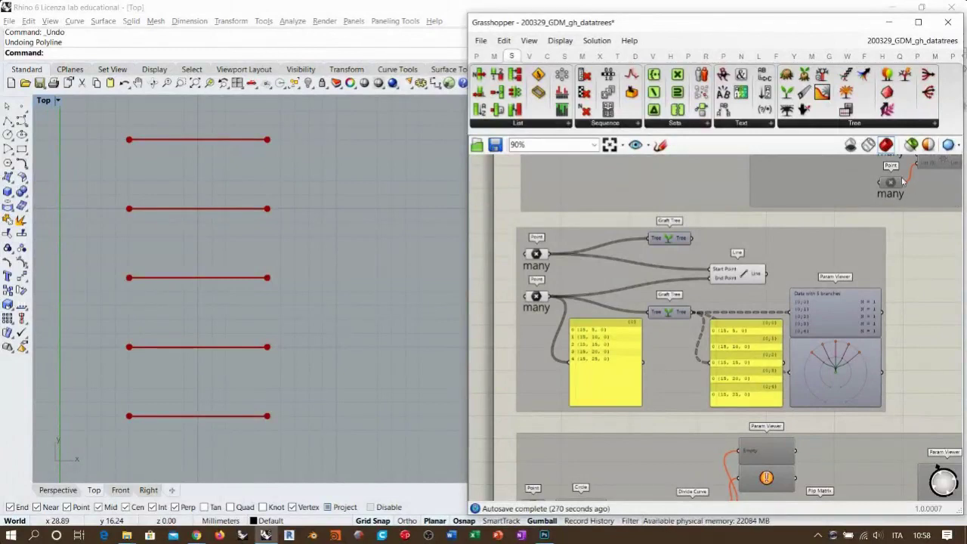
pyautogui.scroll(3, 609, 299)
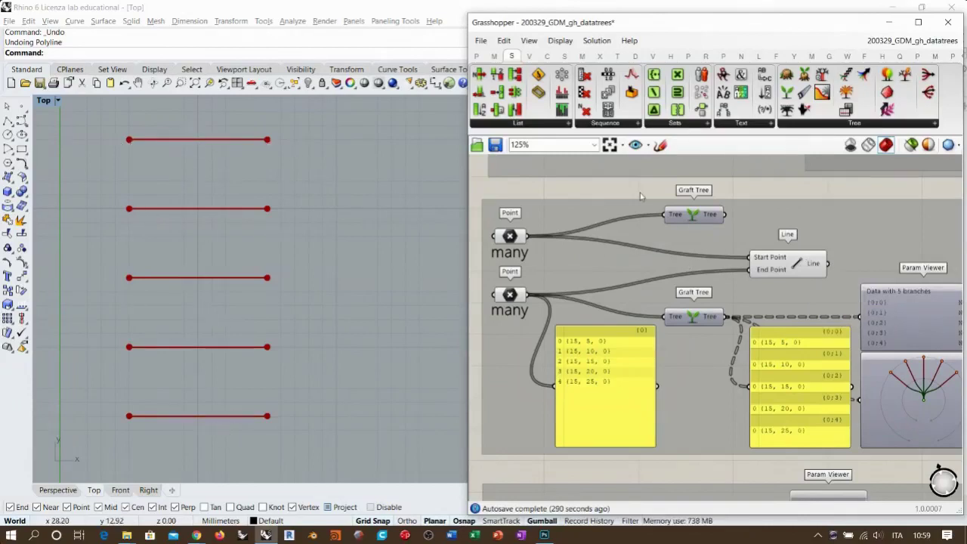
pyautogui.scroll(2, 677, 221)
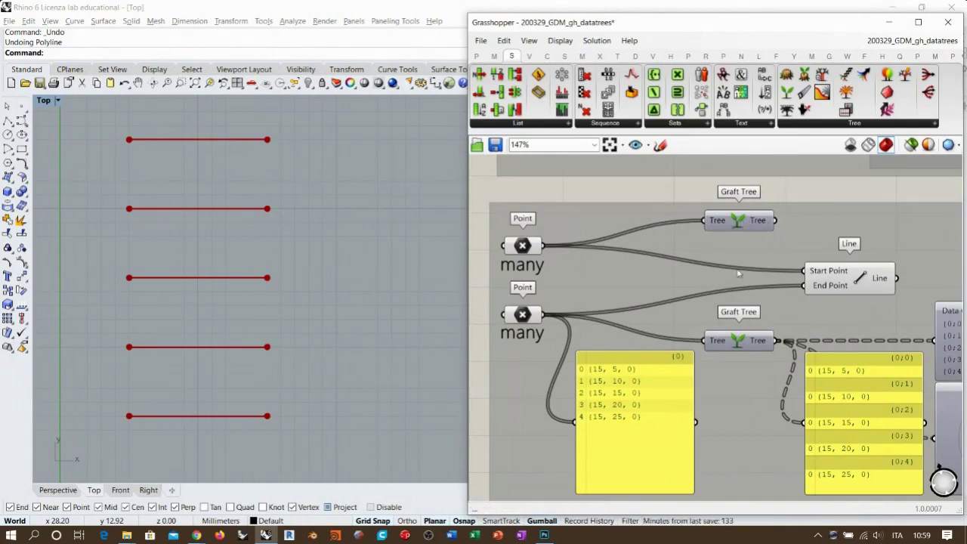
pyautogui.scroll(-5, 604, 325)
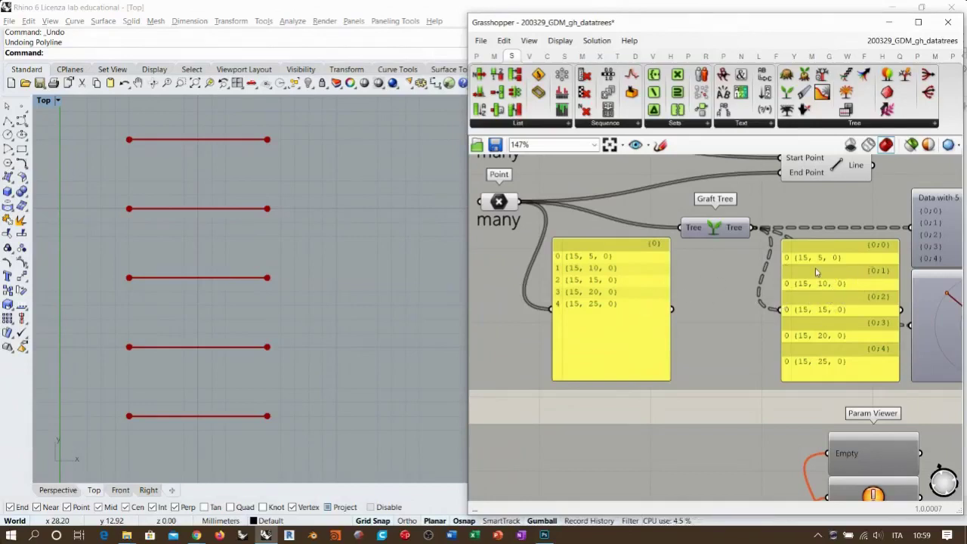
pyautogui.moveTo(833, 293); pyautogui.dragTo(652, 284, button='right')
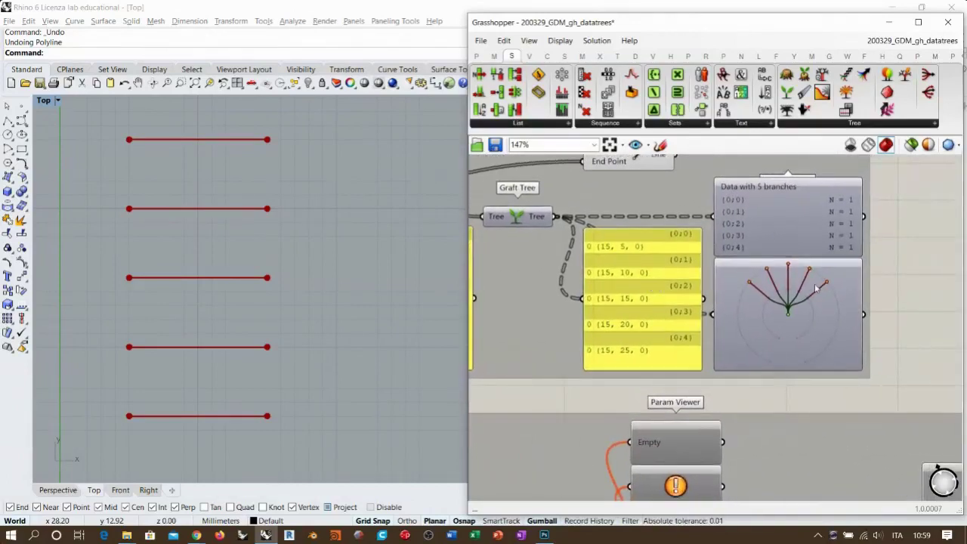
pyautogui.scroll(2, 825, 301)
pyautogui.moveTo(782, 287); pyautogui.dragTo(792, 352, button='right')
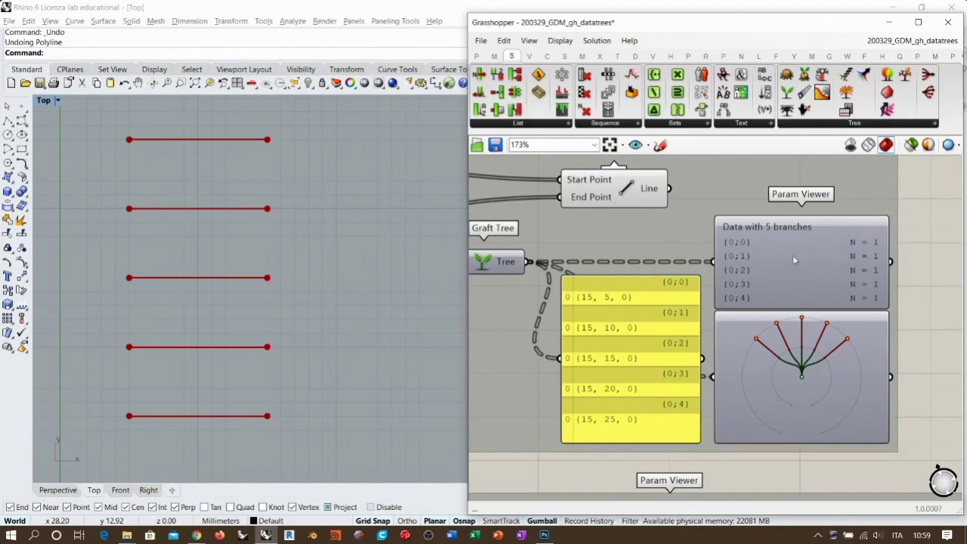
pyautogui.scroll(5, 886, 191)
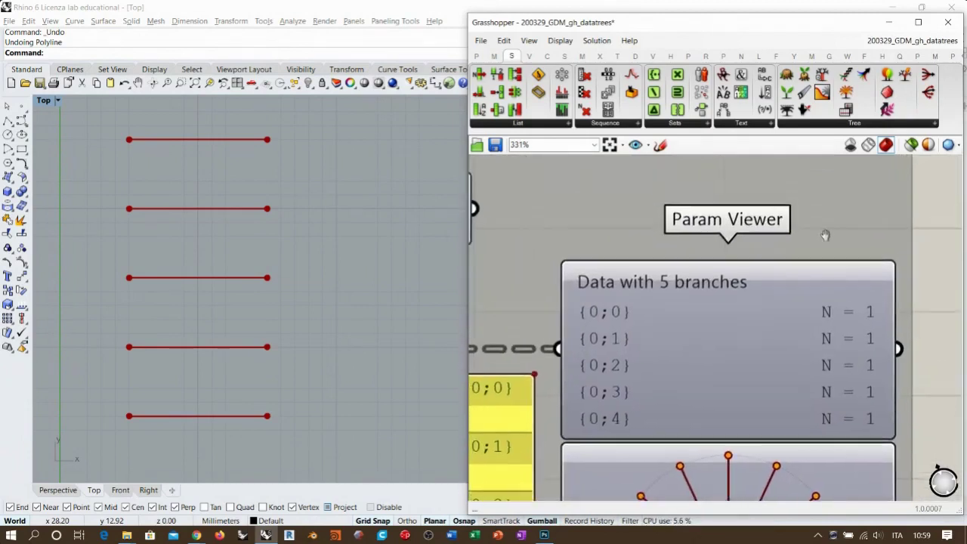
pyautogui.click(757, 385)
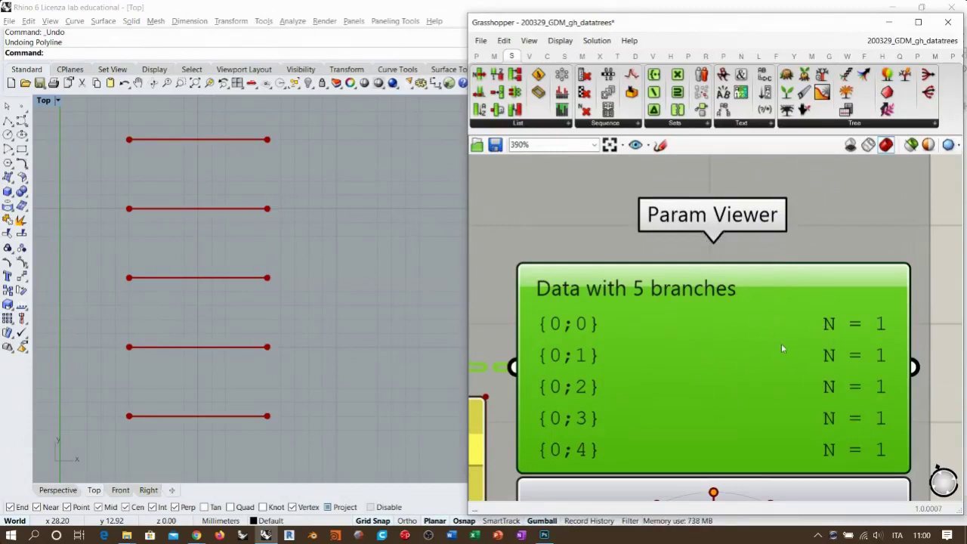
pyautogui.rightClick(716, 336)
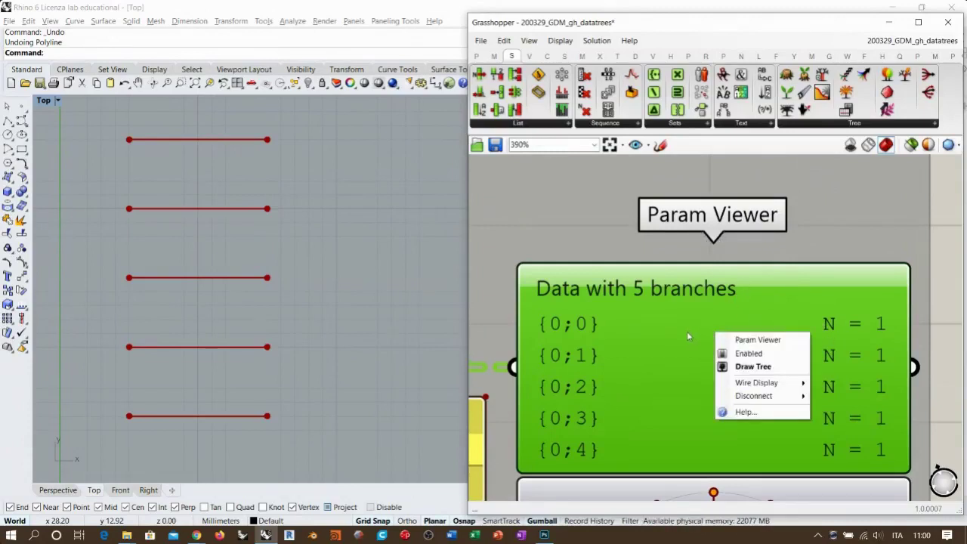
pyautogui.click(687, 337)
pyautogui.keyDown('ctrl'); pyautogui.click(726, 339); pyautogui.keyUp('ctrl')
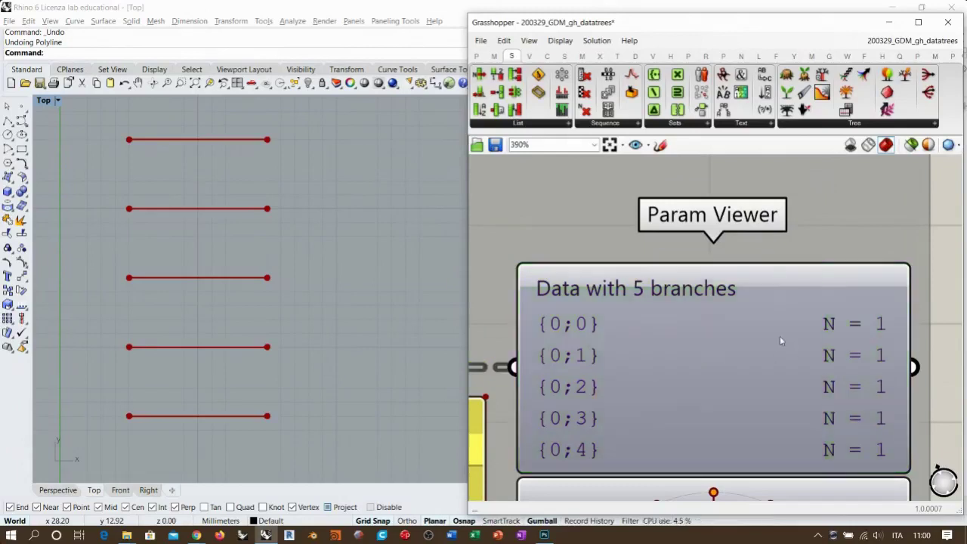
pyautogui.moveTo(792, 344)
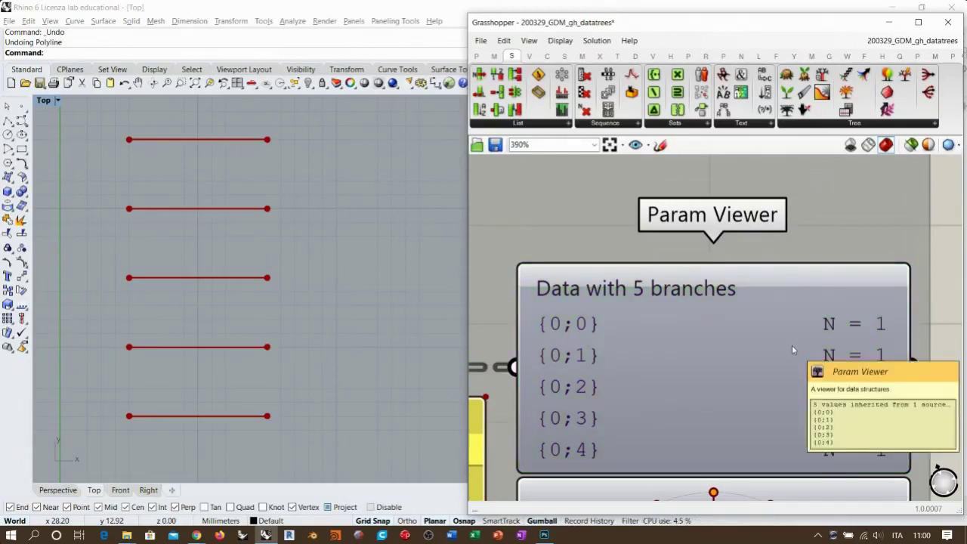
pyautogui.moveTo(741, 342)
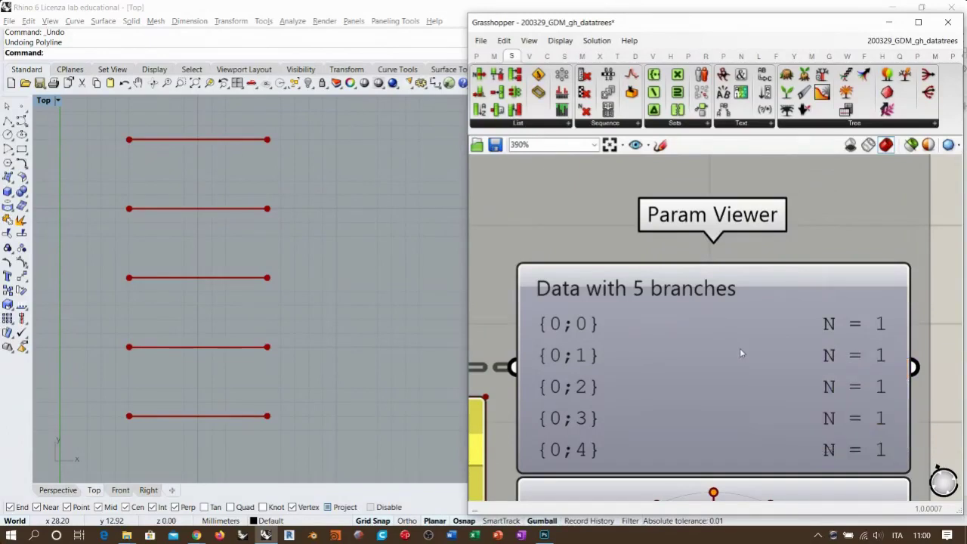
pyautogui.scroll(-3, 741, 342)
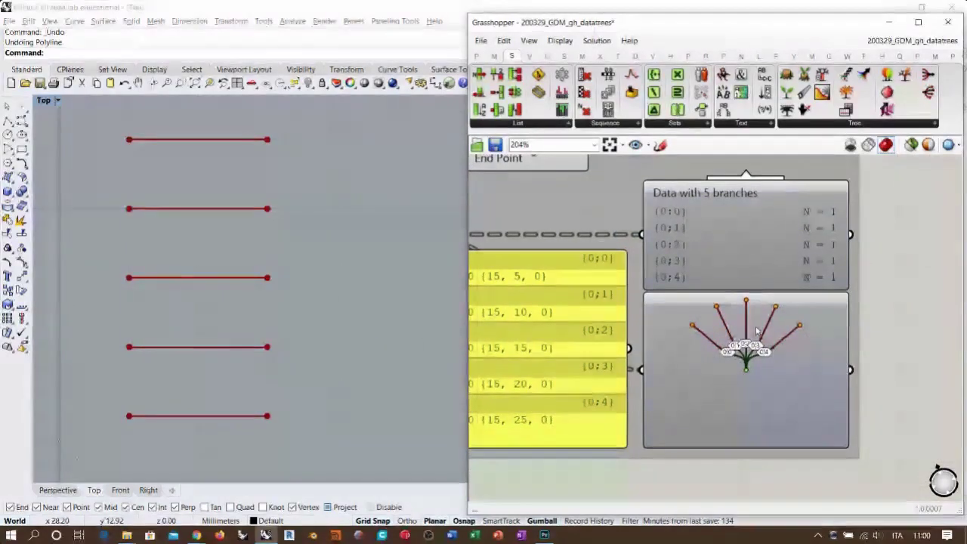
pyautogui.scroll(4, 756, 330)
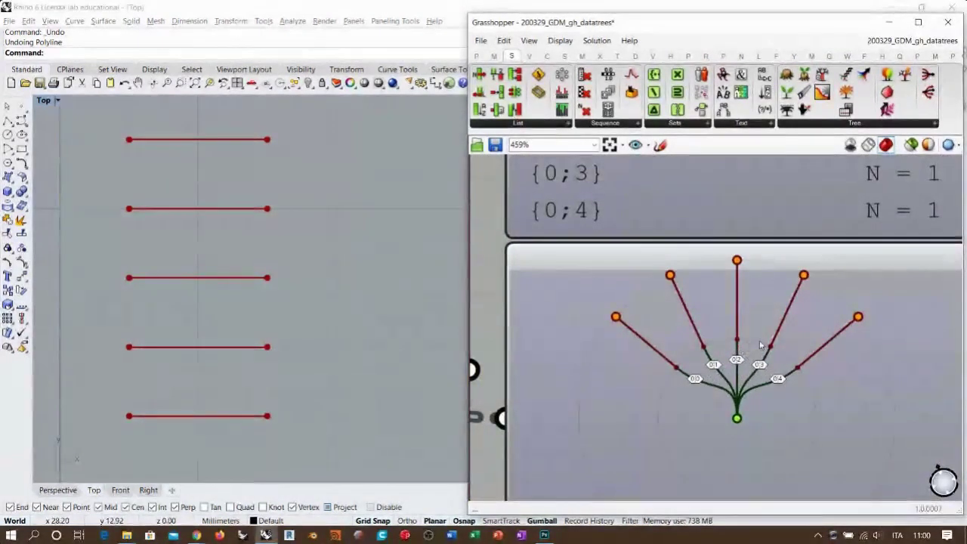
pyautogui.scroll(-5, 760, 345)
pyautogui.moveTo(780, 326); pyautogui.dragTo(820, 308, button='right')
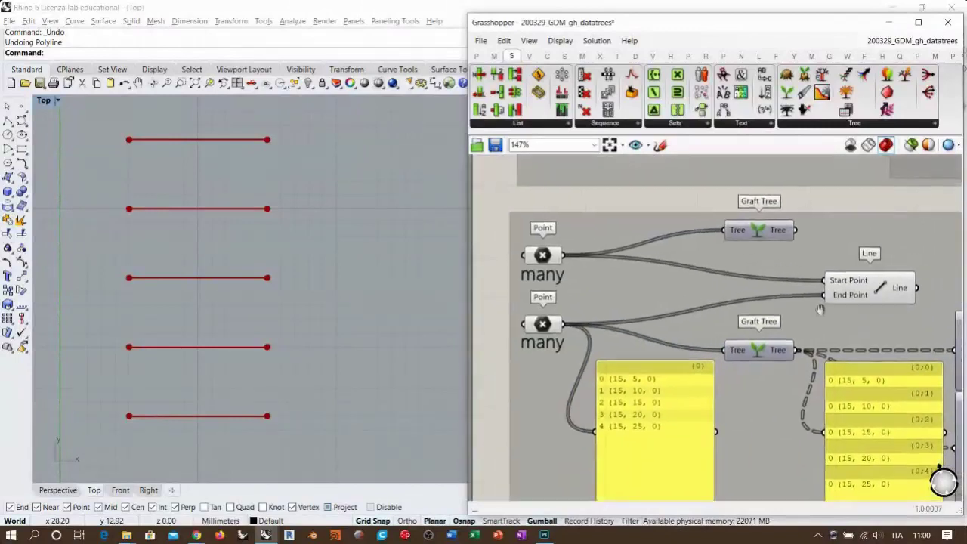
# Feed Line's Start Point from the upper Graft Tree output instead of the direct Point wire.
pyautogui.scroll(1, 800, 291)
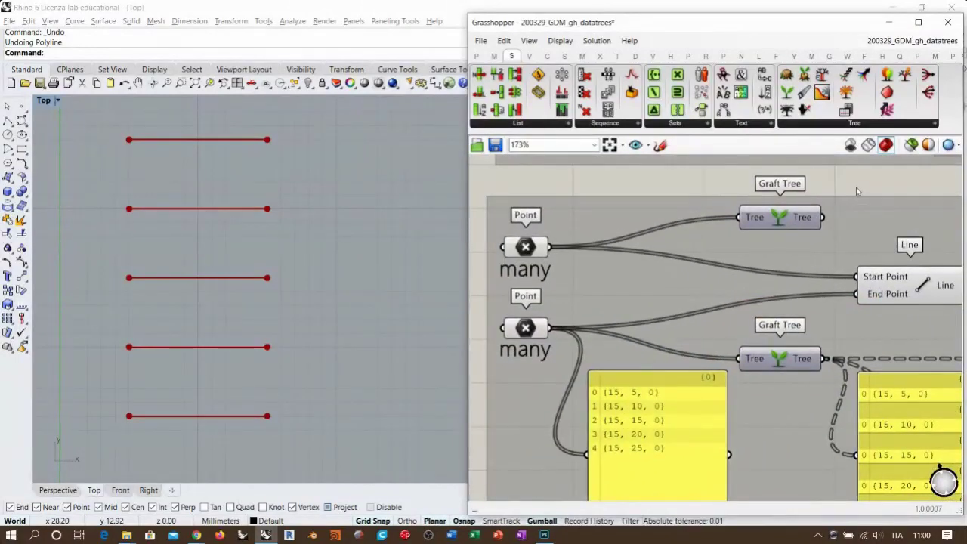
pyautogui.click(786, 364)
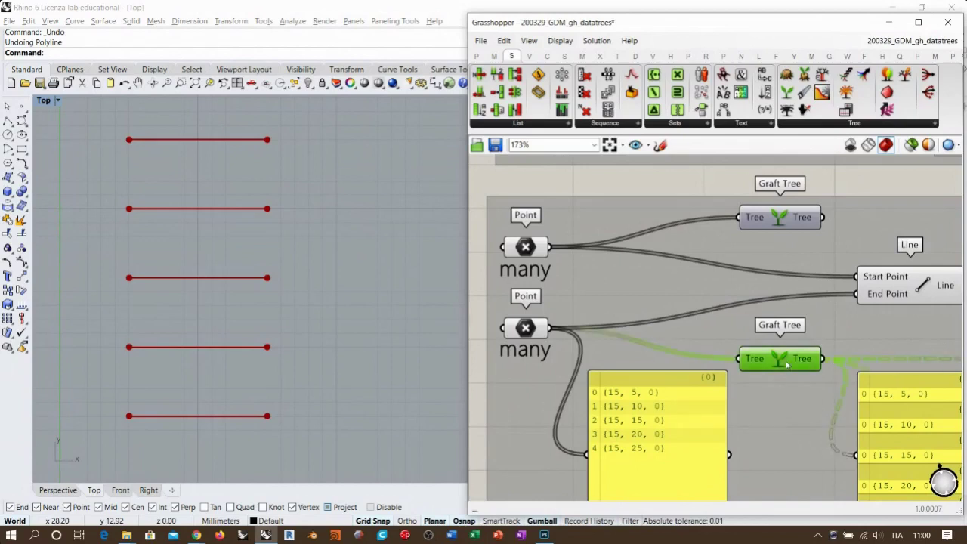
pyautogui.click(781, 223)
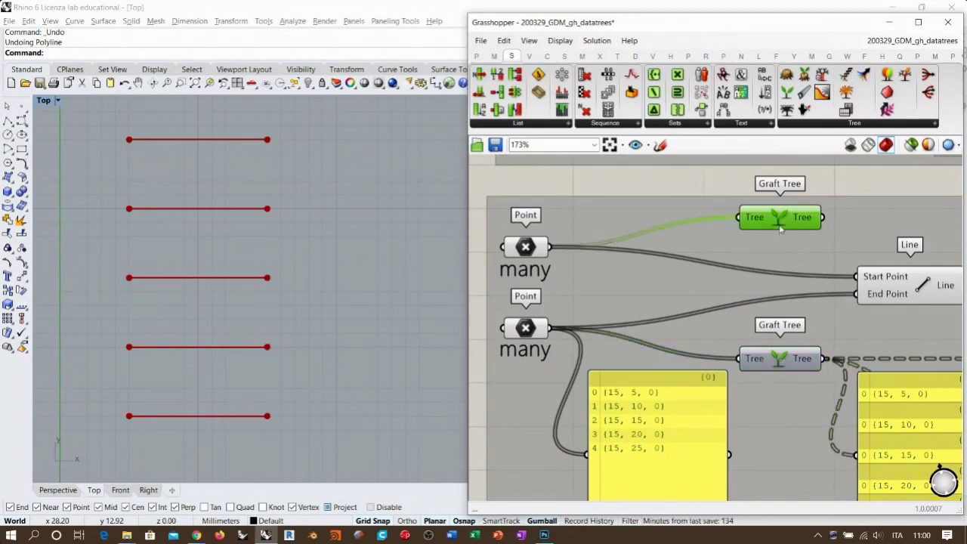
pyautogui.click(525, 247)
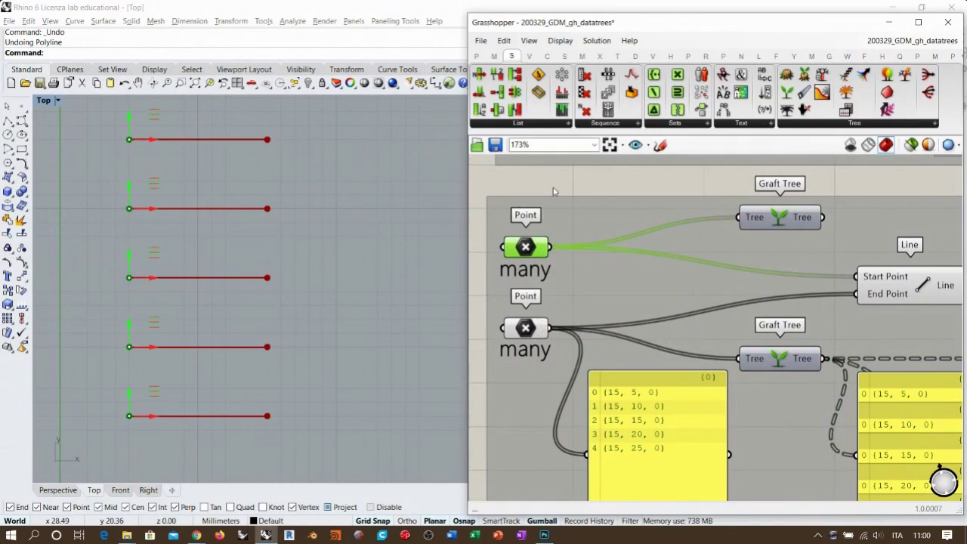
pyautogui.click(843, 225)
pyautogui.keyDown('shift'); pyautogui.moveTo(822, 217); pyautogui.dragTo(855, 277); pyautogui.keyUp('shift')
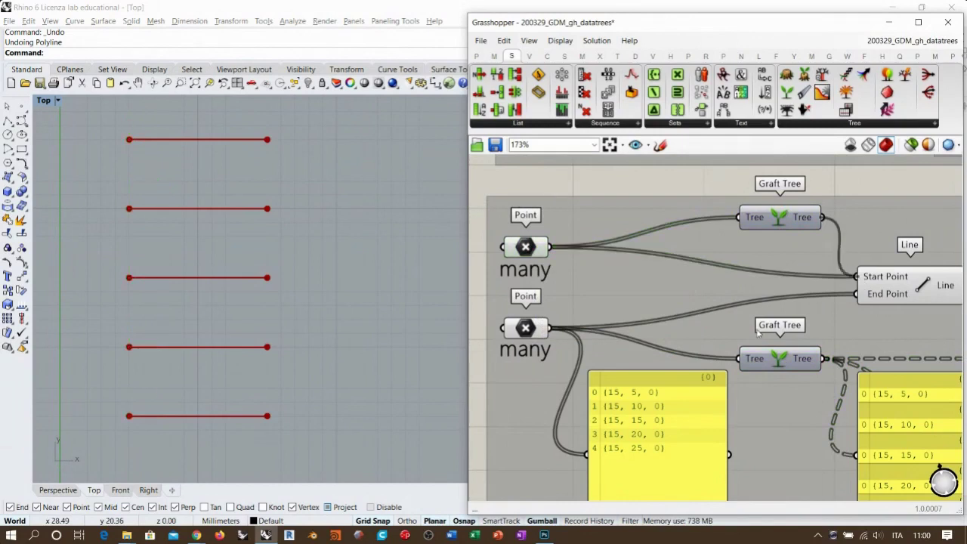
pyautogui.moveTo(827, 216); pyautogui.dragTo(827, 217)
pyautogui.moveTo(846, 251); pyautogui.dragTo(800, 253, button='right')
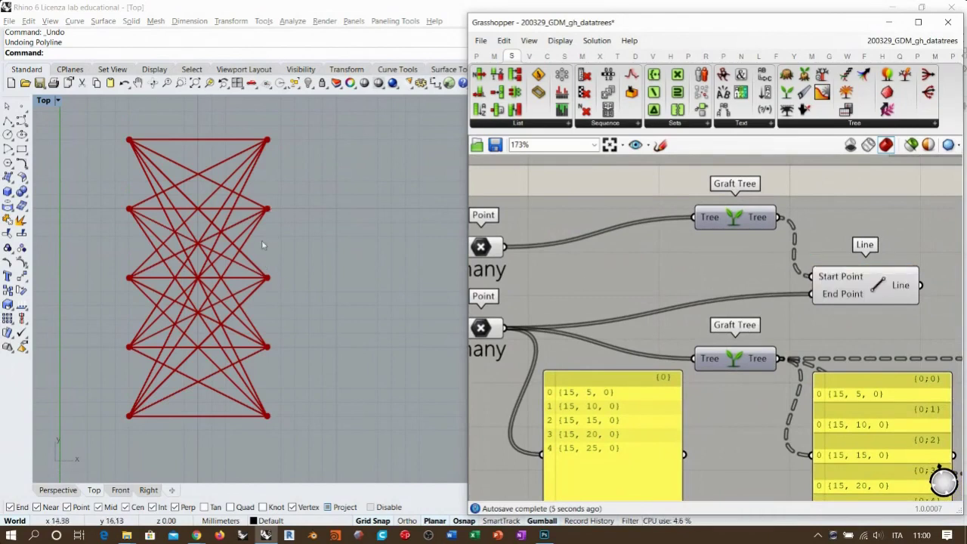
pyautogui.moveTo(795, 221); pyautogui.dragTo(767, 209, button='right')
pyautogui.moveTo(705, 214); pyautogui.dragTo(744, 214, button='right')
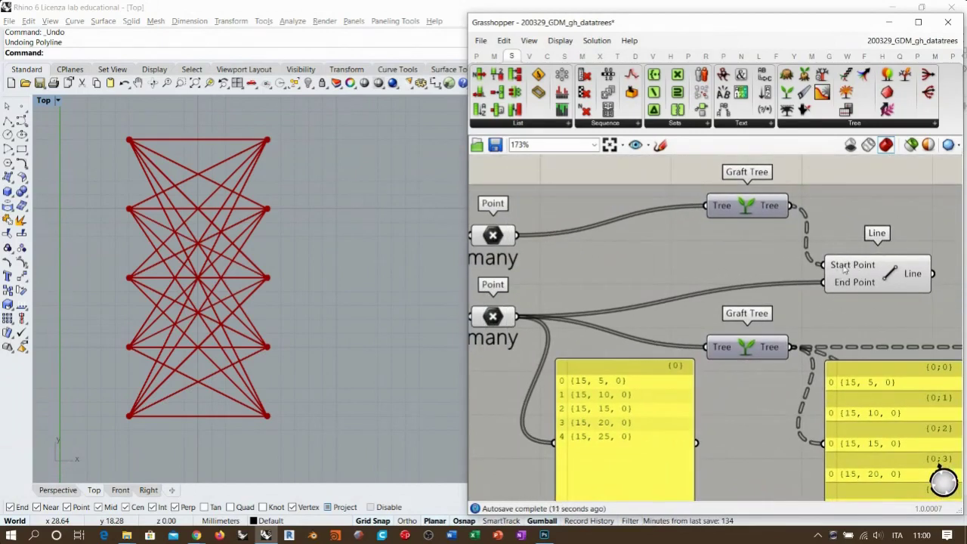
pyautogui.moveTo(850, 267)
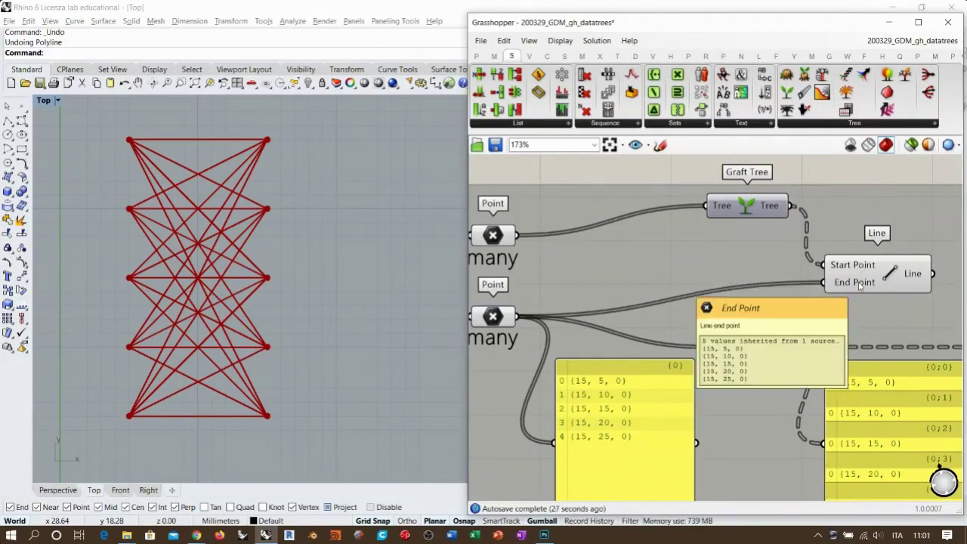
pyautogui.moveTo(857, 285)
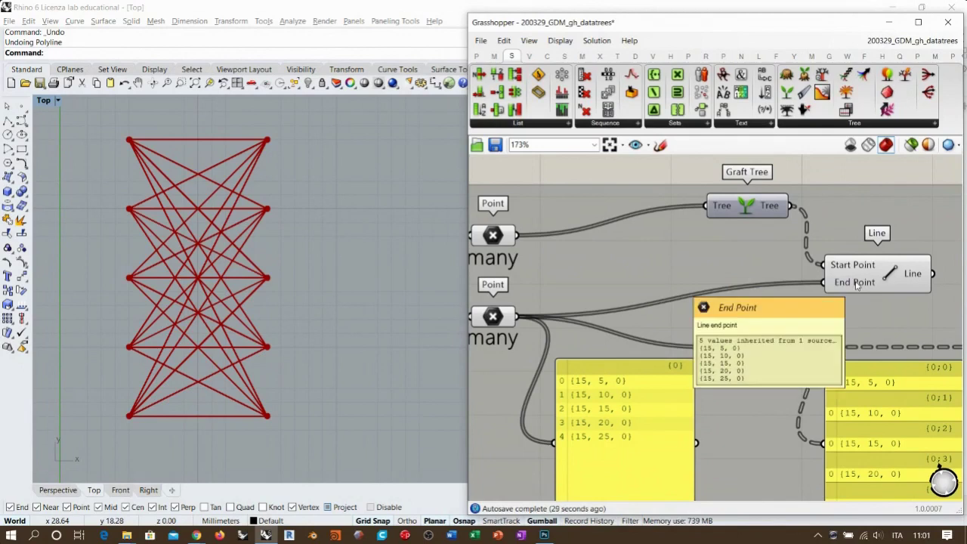
pyautogui.scroll(5, 857, 284)
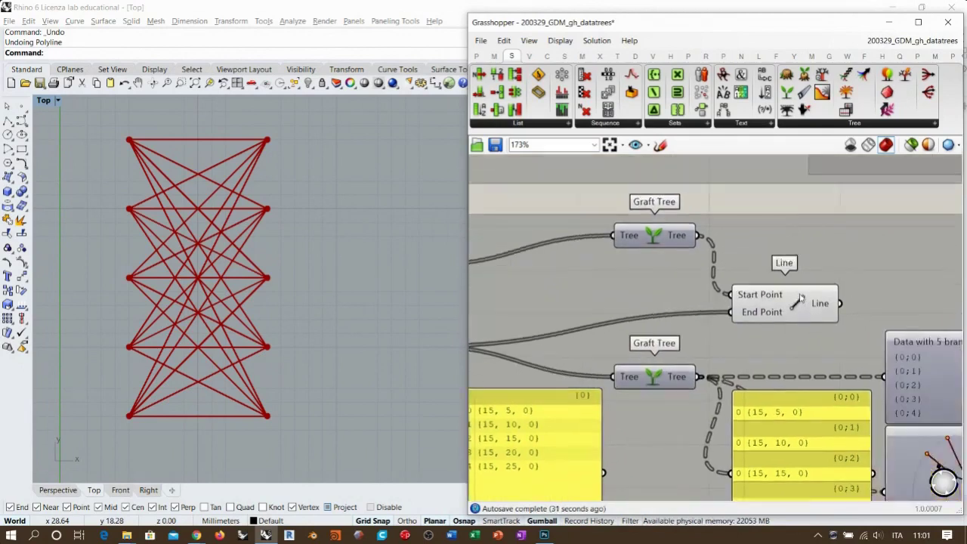
pyautogui.moveTo(689, 298)
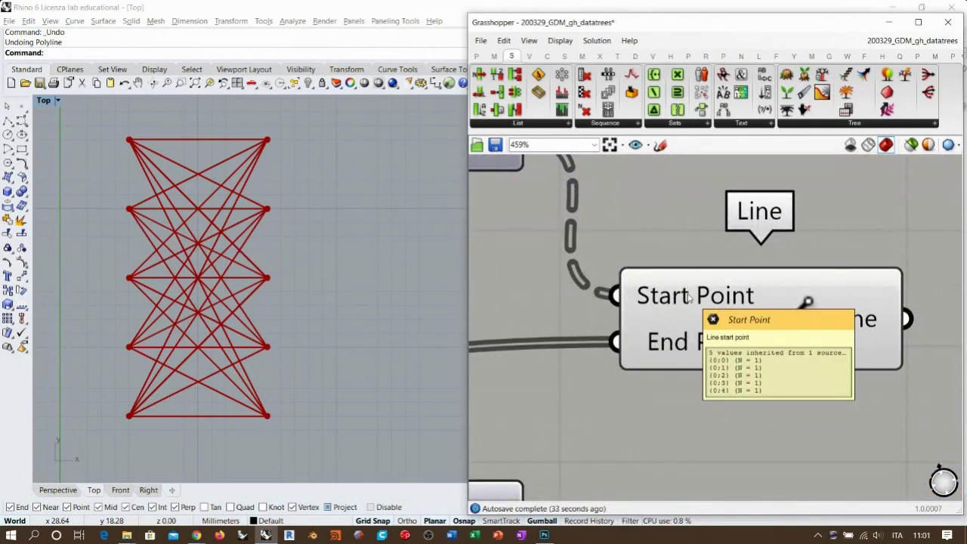
pyautogui.moveTo(716, 342)
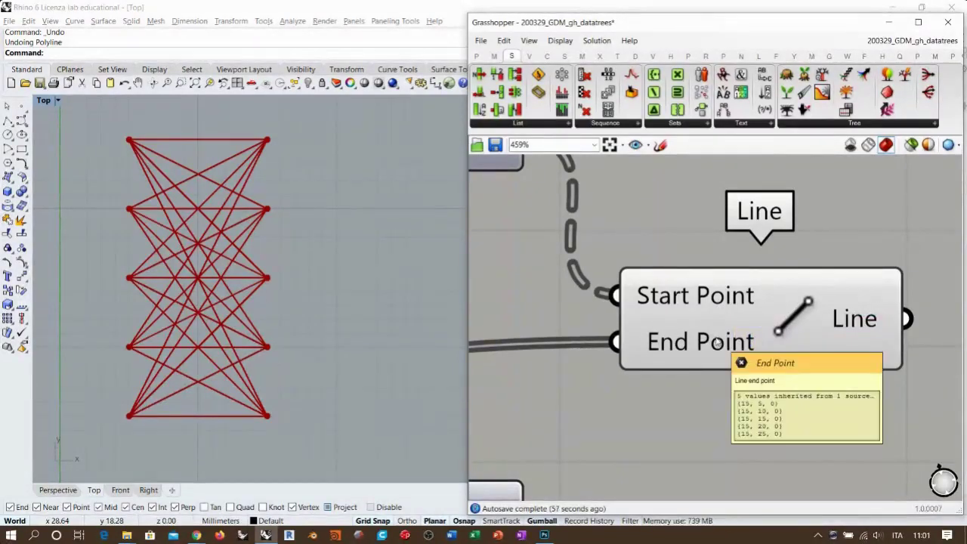
pyautogui.scroll(-5, 717, 342)
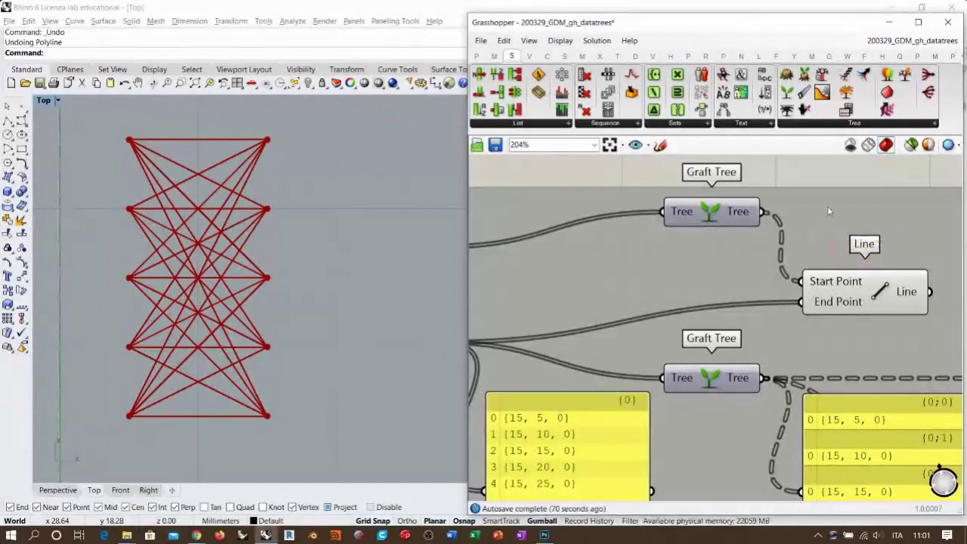
pyautogui.moveTo(827, 208); pyautogui.dragTo(729, 262, button='right')
pyautogui.scroll(-2, 729, 263)
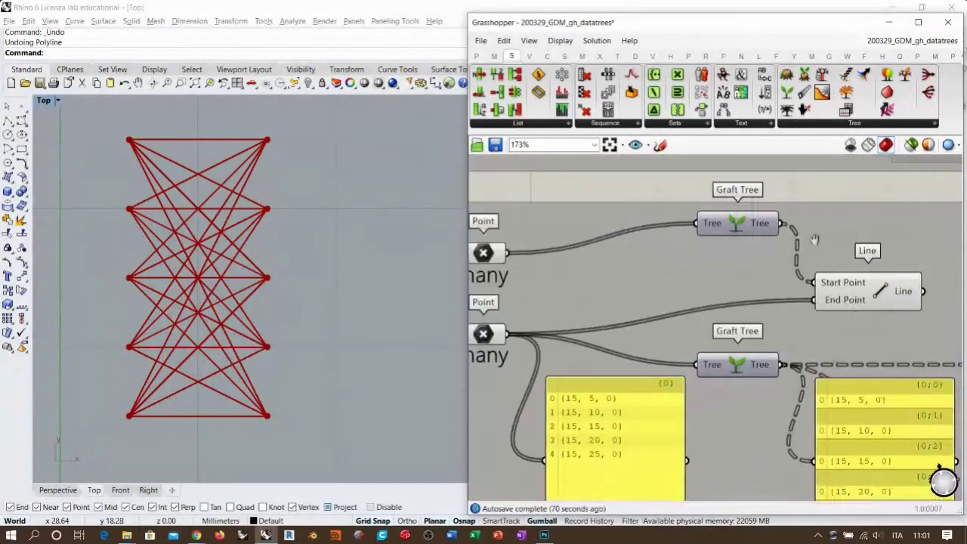
pyautogui.moveTo(730, 226); pyautogui.dragTo(783, 214, button='right')
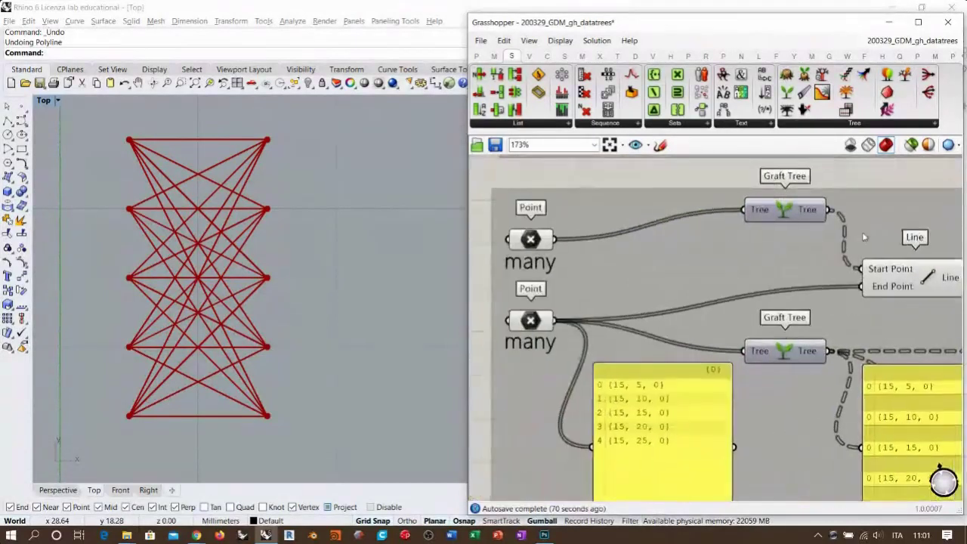
pyautogui.click(792, 351)
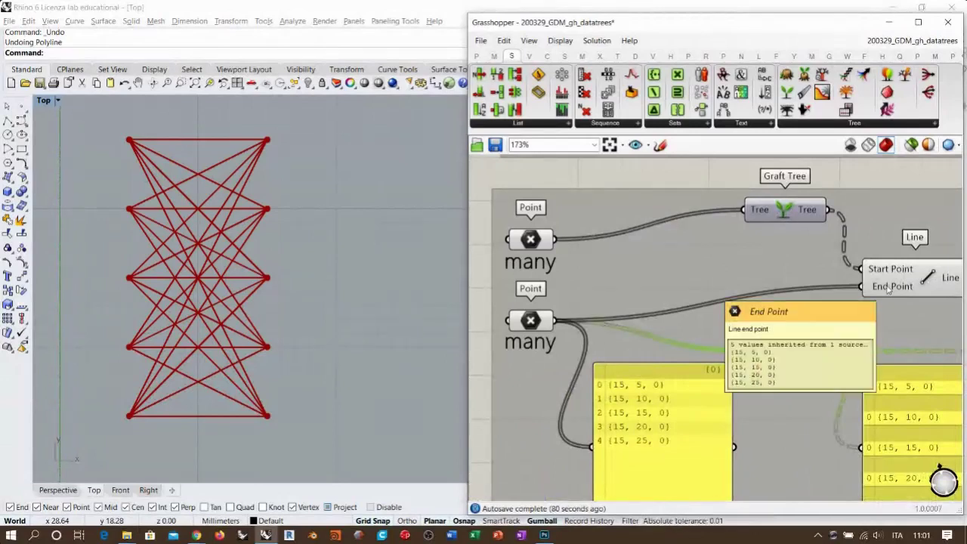
pyautogui.moveTo(829, 350); pyautogui.dragTo(861, 296)
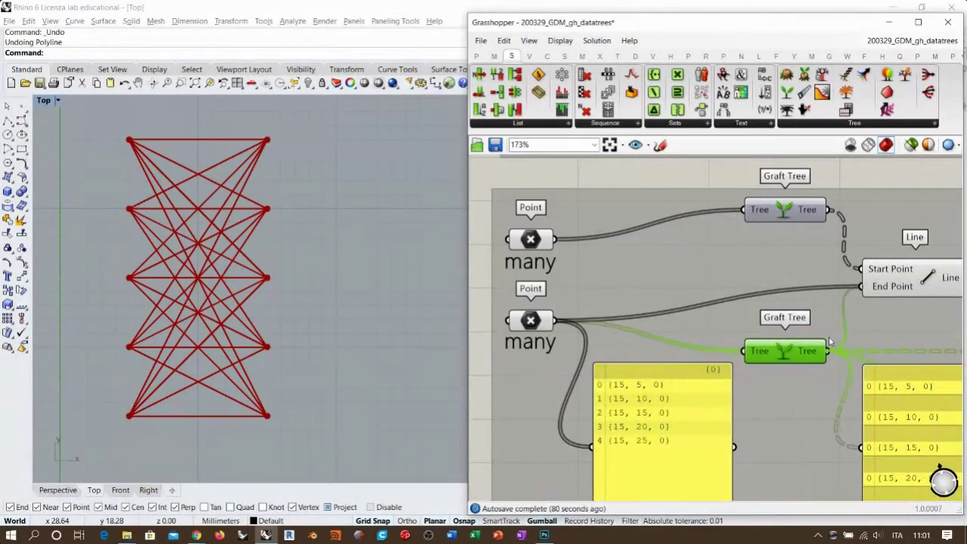
# Feed Line's End Point from the lower Graft Tree output, then zoom in on Graft Tree and Line.
pyautogui.moveTo(829, 341); pyautogui.dragTo(862, 286)
pyautogui.click(843, 179)
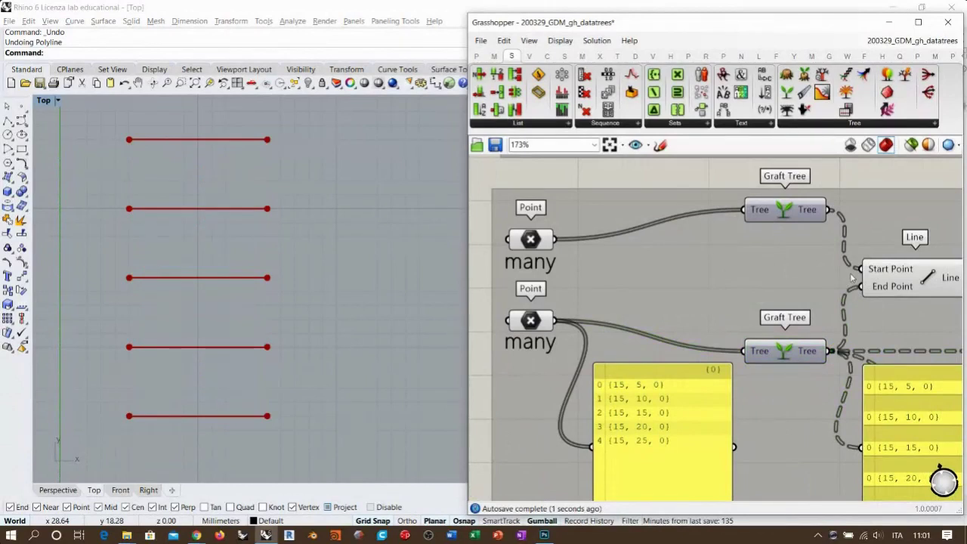
pyautogui.moveTo(849, 287); pyautogui.dragTo(748, 271, button='right')
pyautogui.scroll(3, 748, 287)
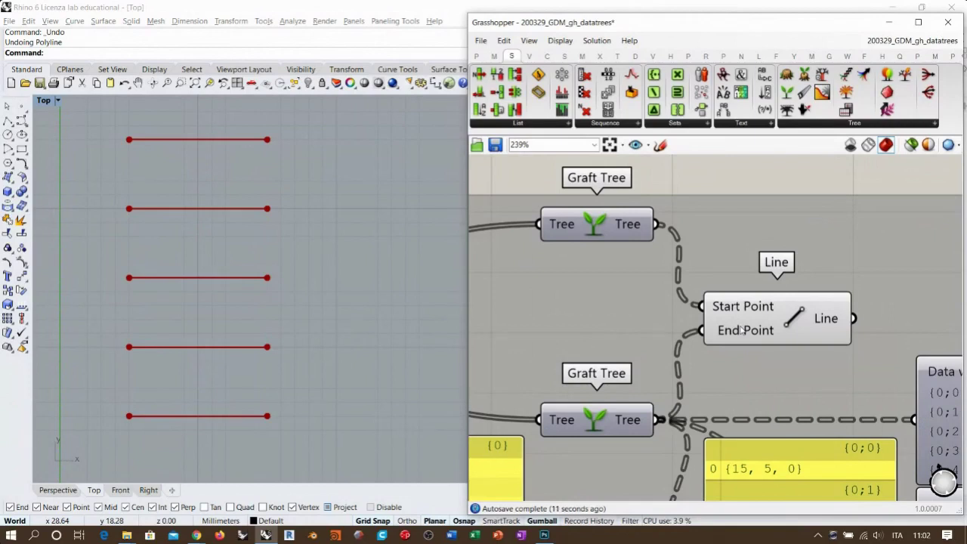
# Copy the panel listing the grafted points and place the copy beside it.
pyautogui.scroll(-2, 754, 392)
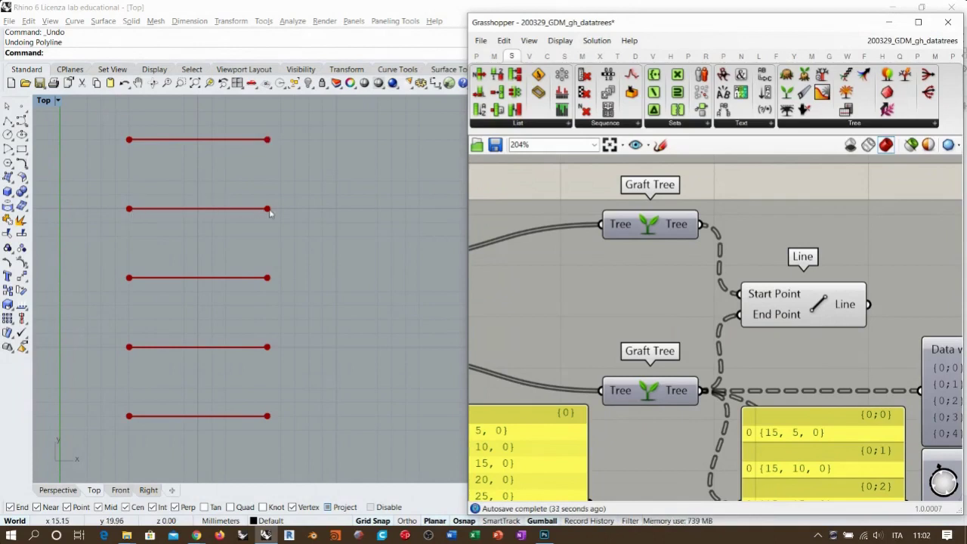
pyautogui.scroll(-3, 734, 312)
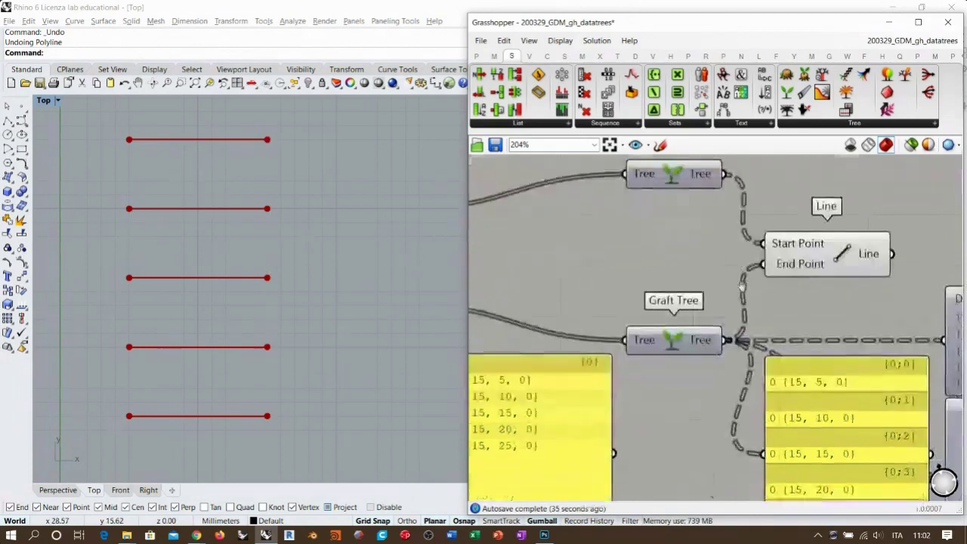
pyautogui.click(734, 313)
pyautogui.keyDown('alt'); pyautogui.moveTo(734, 313); pyautogui.dragTo(620, 366); pyautogui.keyUp('alt')
# Check the grafted point panels, then pan toward the Types of interactions table.
pyautogui.scroll(2, 620, 366)
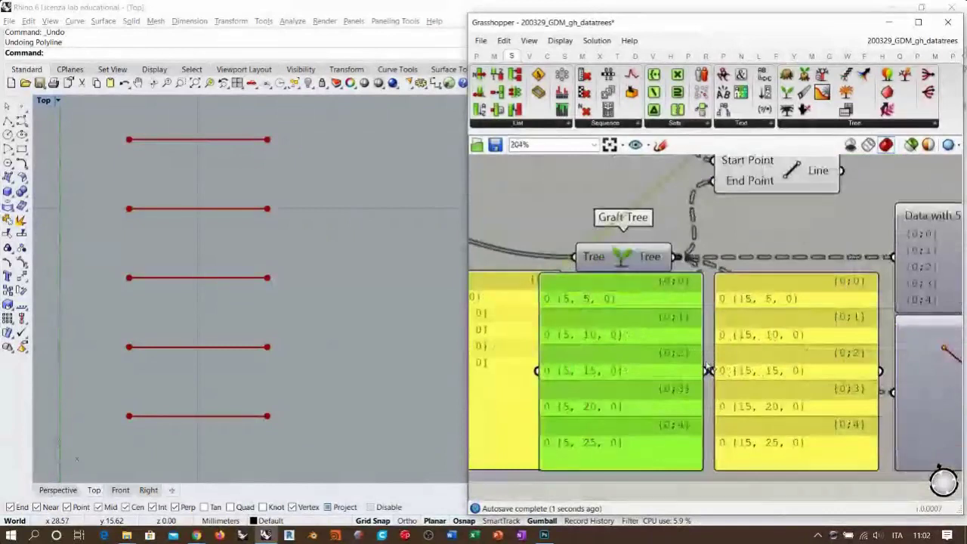
pyautogui.scroll(2, 672, 307)
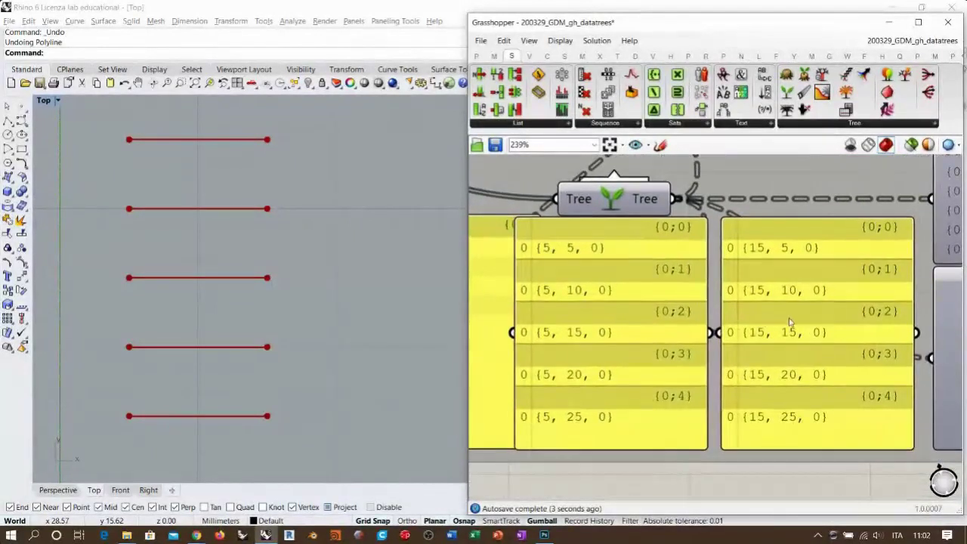
pyautogui.click(793, 322)
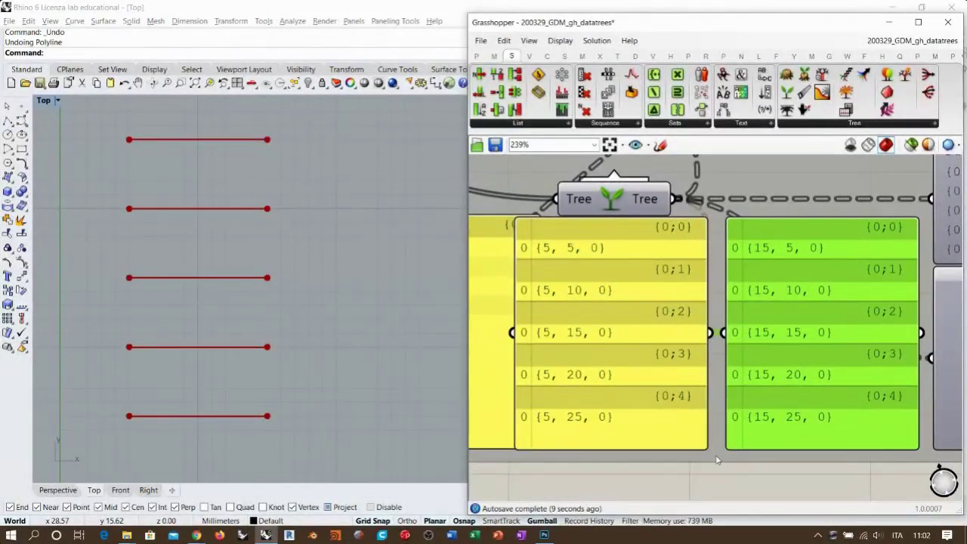
pyautogui.click(722, 388)
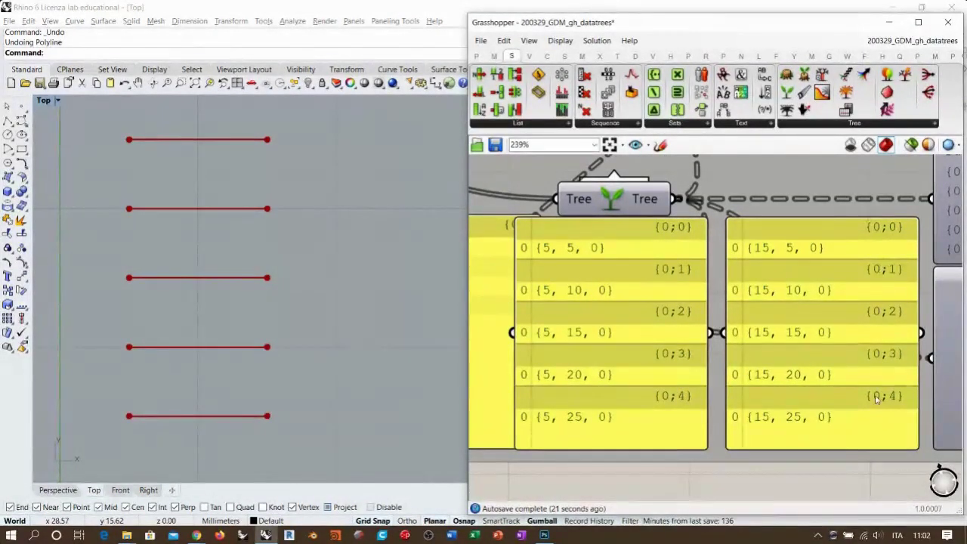
pyautogui.moveTo(737, 246); pyautogui.dragTo(710, 325, button='right')
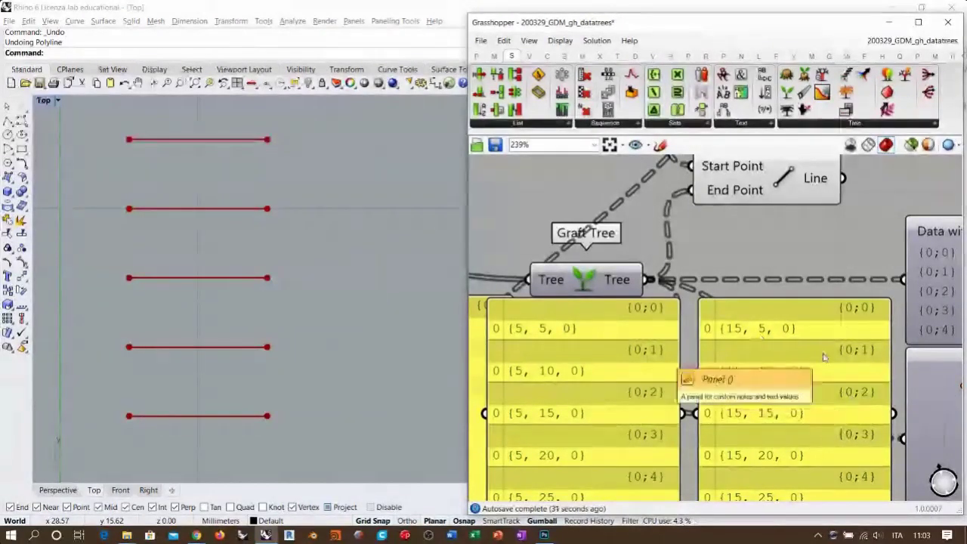
pyautogui.moveTo(747, 338); pyautogui.dragTo(788, 260, button='right')
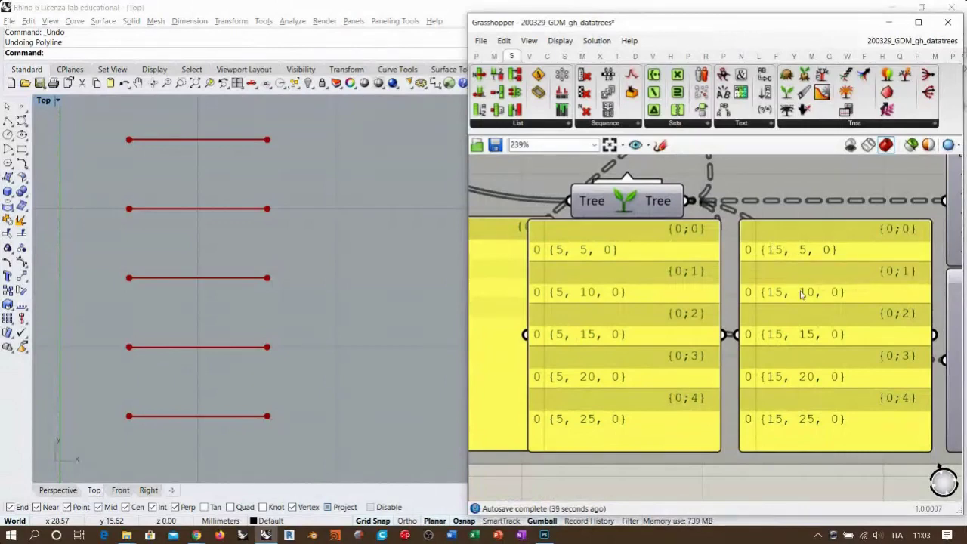
pyautogui.scroll(-3, 802, 294)
pyautogui.moveTo(802, 294); pyautogui.dragTo(727, 414, button='right')
pyautogui.scroll(3, 649, 297)
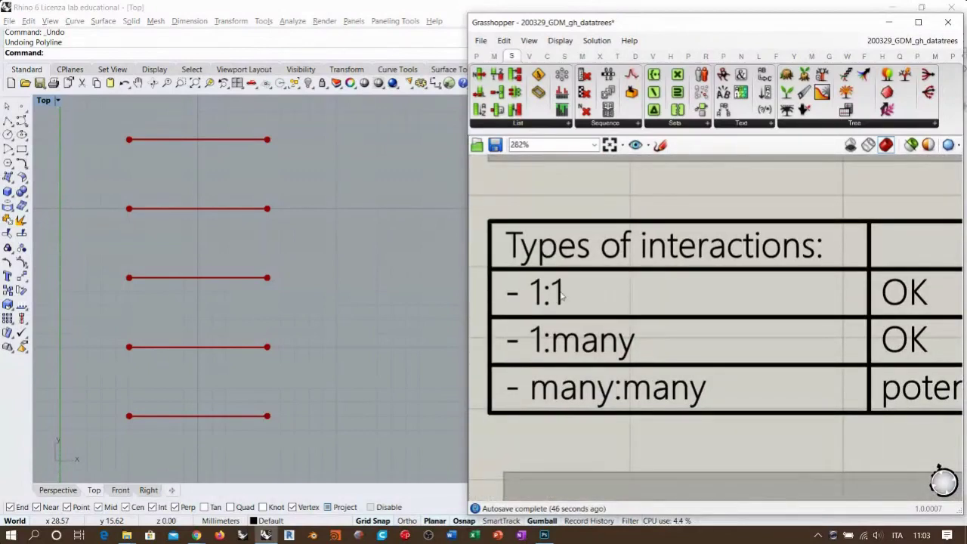
# Return to the graft example's point panels and pick the middle point panel.
pyautogui.scroll(-5, 595, 235)
pyautogui.moveTo(702, 423); pyautogui.dragTo(702, 329, button='right')
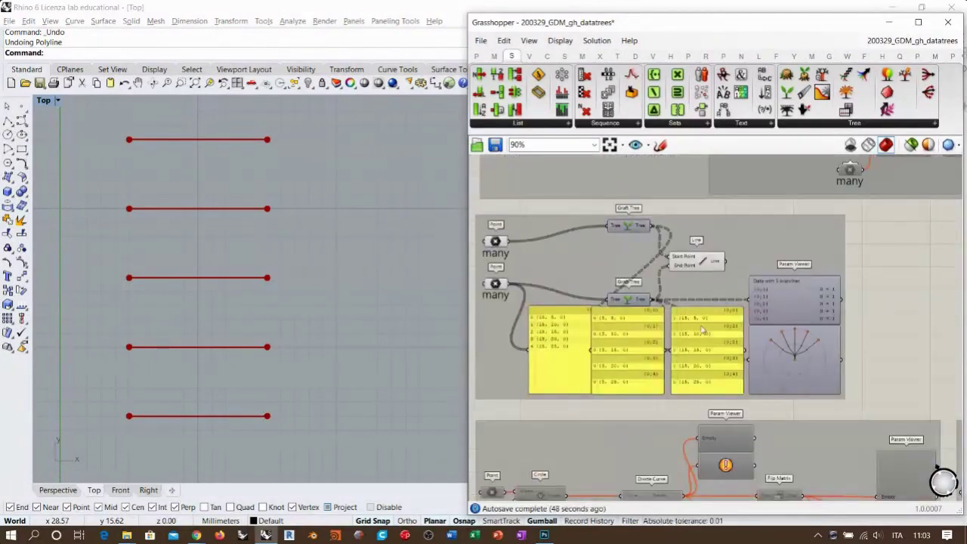
pyautogui.scroll(4, 702, 329)
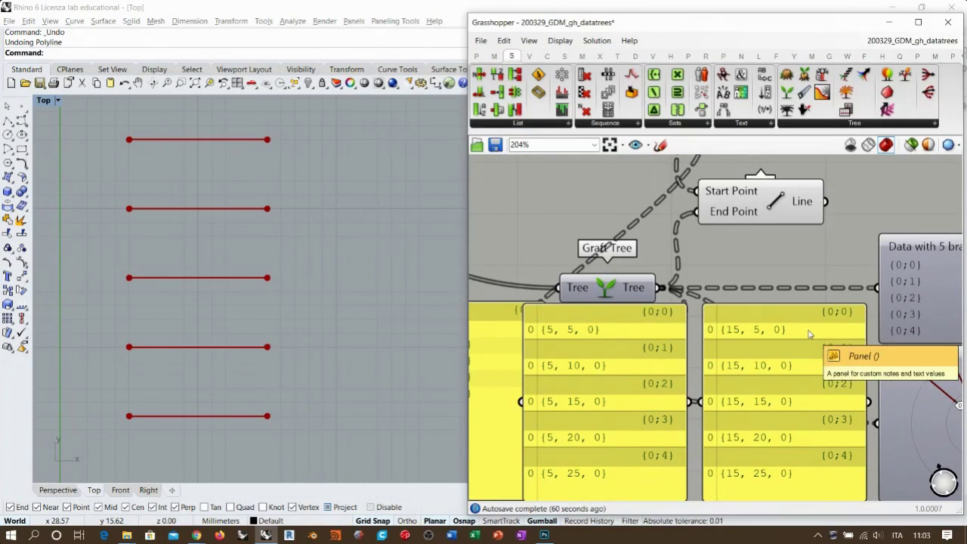
pyautogui.moveTo(659, 315); pyautogui.dragTo(670, 292, button='right')
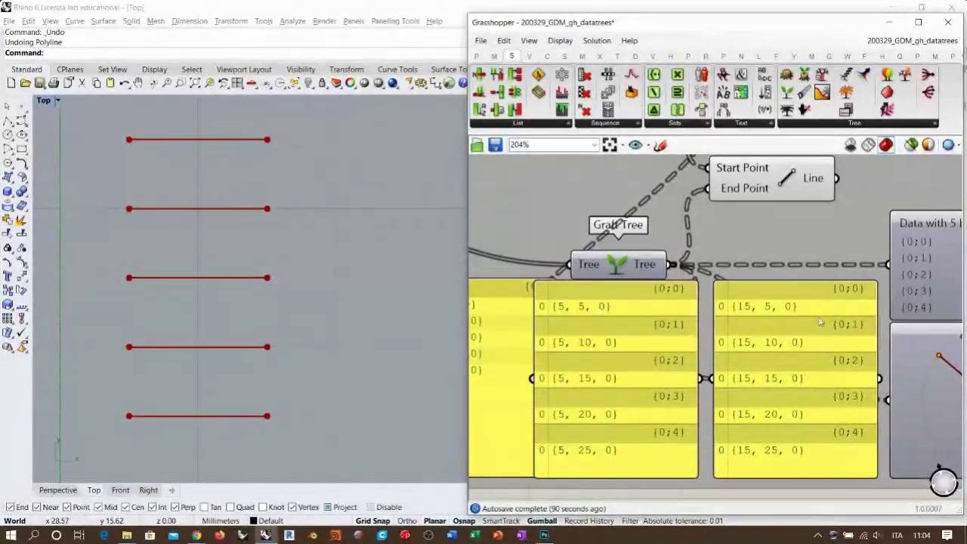
pyautogui.scroll(-2, 793, 344)
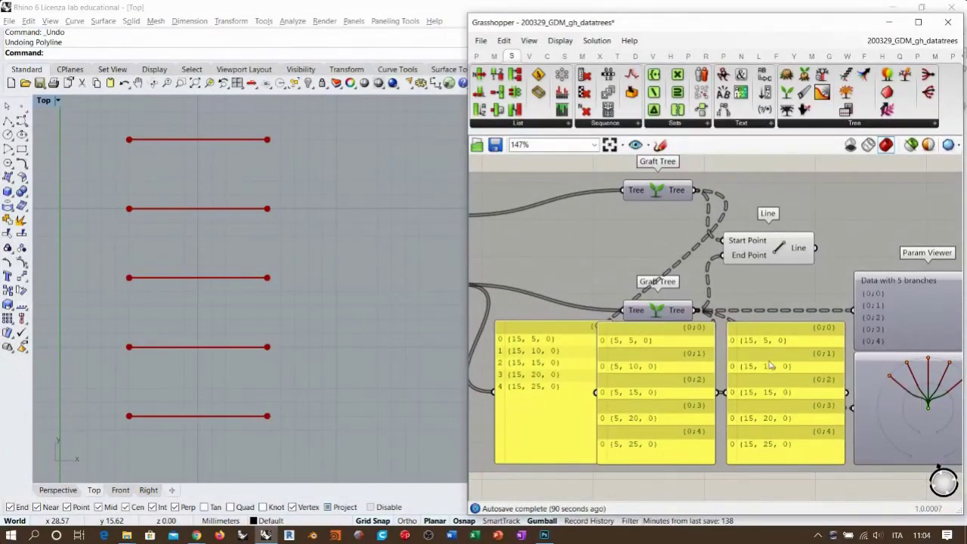
pyautogui.click(658, 385)
# Delete the picked point panel and disable the whole graft example group with Ctrl+E.
pyautogui.press('Delete')
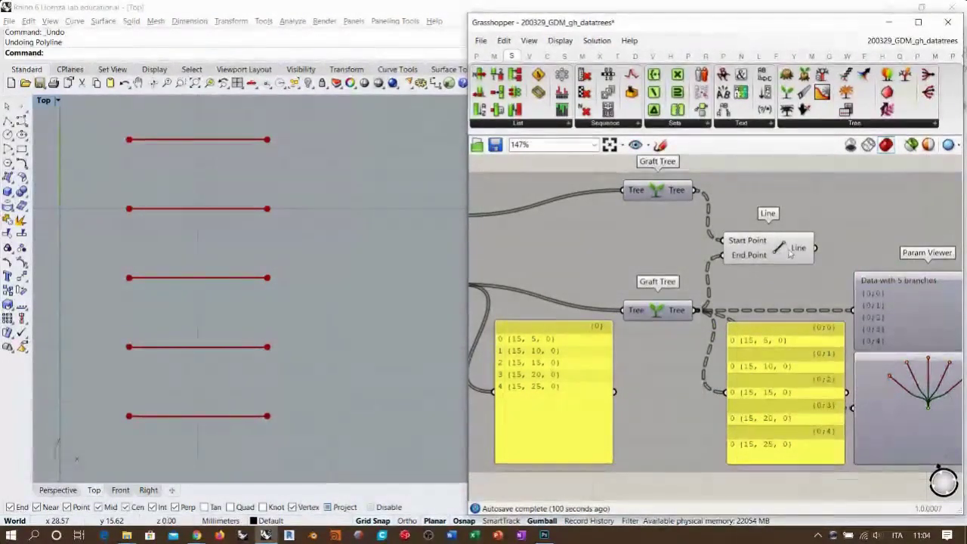
pyautogui.scroll(-5, 780, 251)
pyautogui.moveTo(901, 205); pyautogui.dragTo(556, 392)
pyautogui.hotkey('ctrl', 'e')
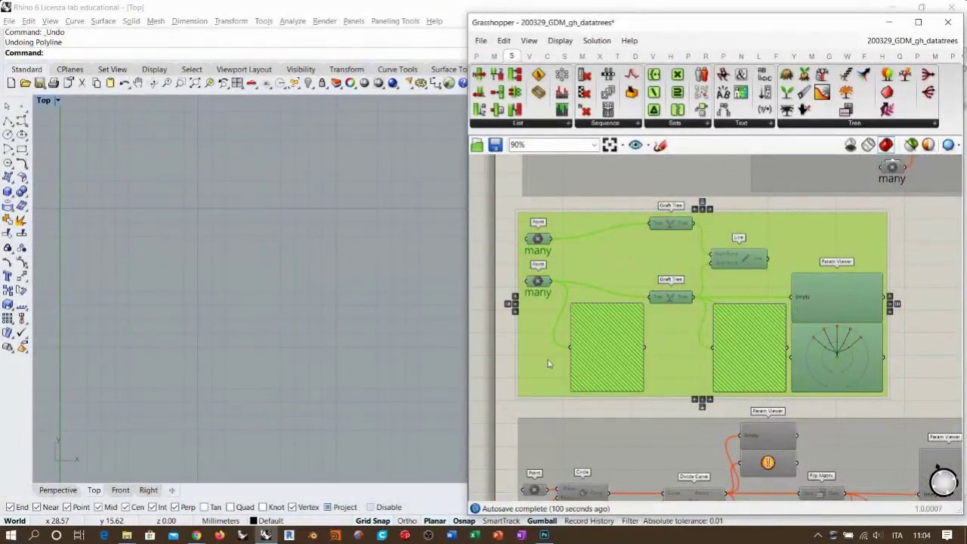
pyautogui.click(493, 362)
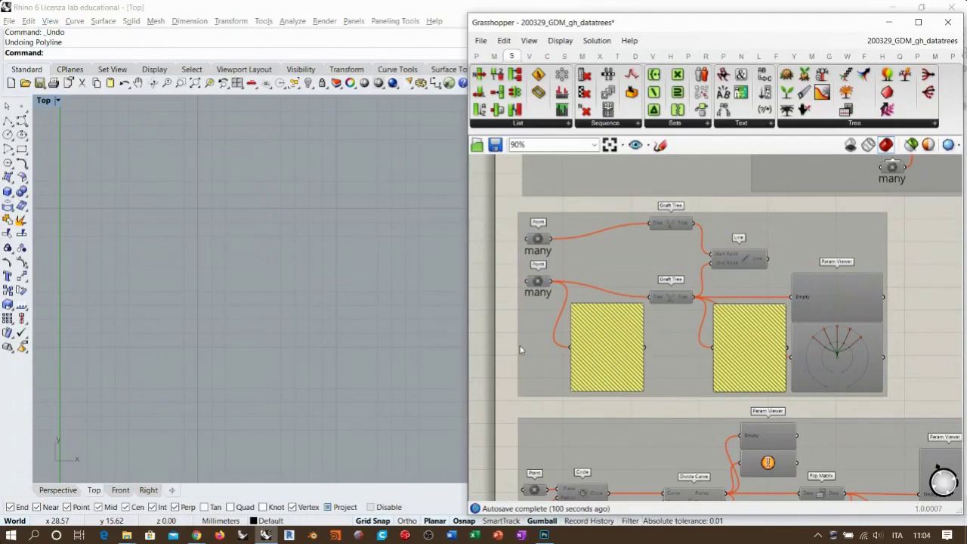
# Window-select the Circle and Divide Curve example group below, then deselect it.
pyautogui.scroll(-4, 765, 346)
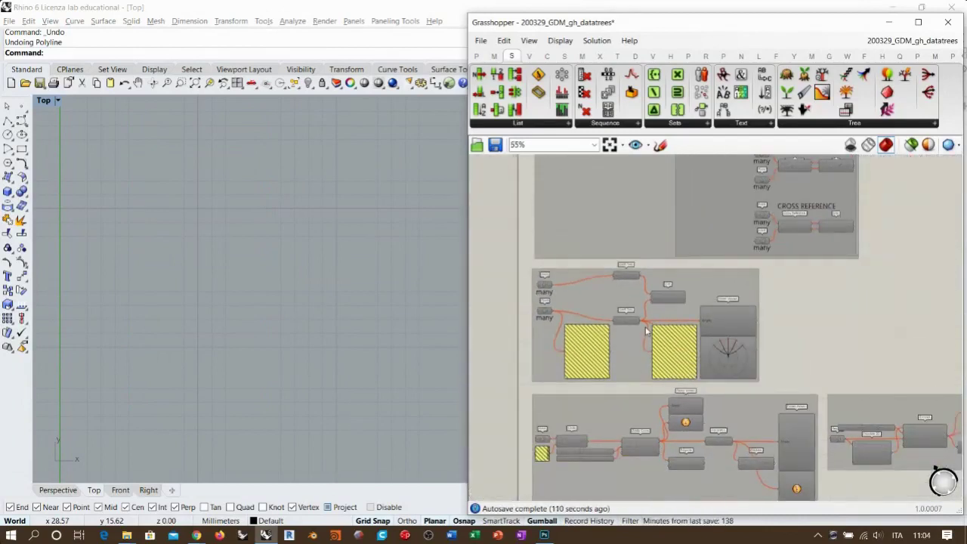
pyautogui.scroll(-5, 645, 330)
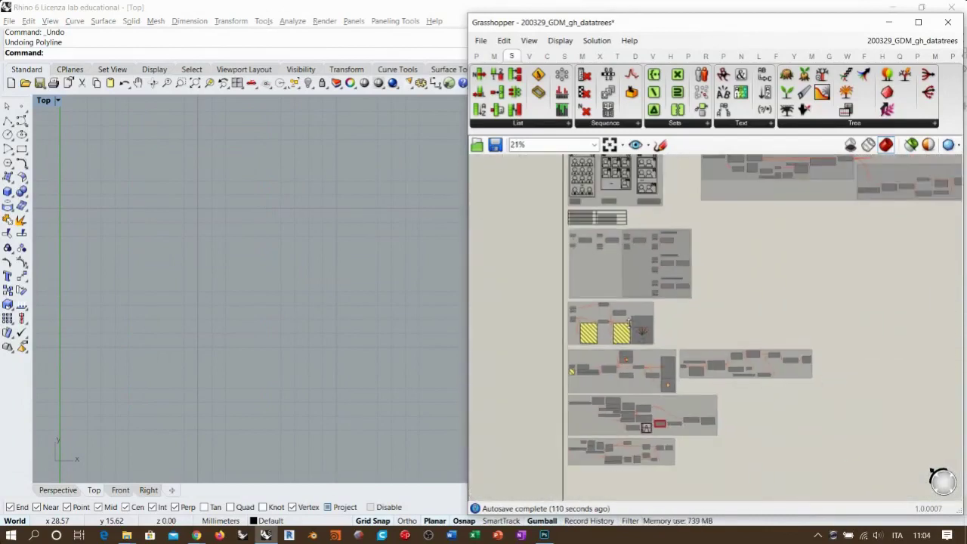
pyautogui.scroll(7, 578, 387)
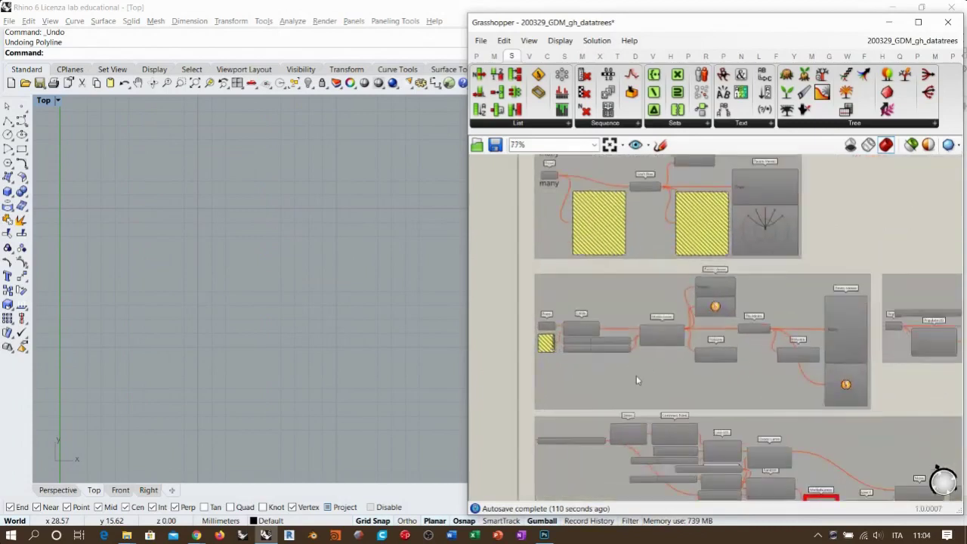
pyautogui.moveTo(933, 219); pyautogui.dragTo(517, 403)
pyautogui.click(506, 279)
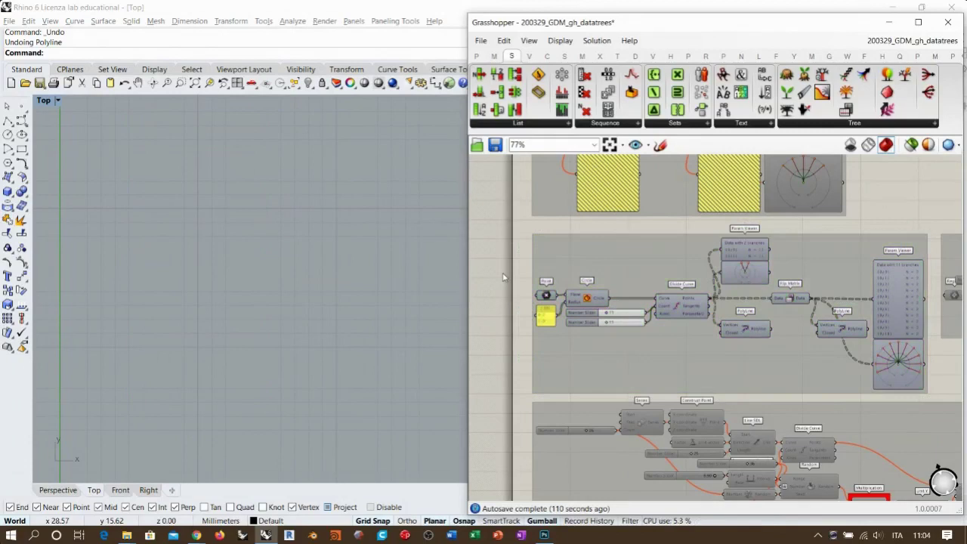
pyautogui.click(309, 324)
pyautogui.scroll(-2, 259, 315)
pyautogui.scroll(3, 259, 315)
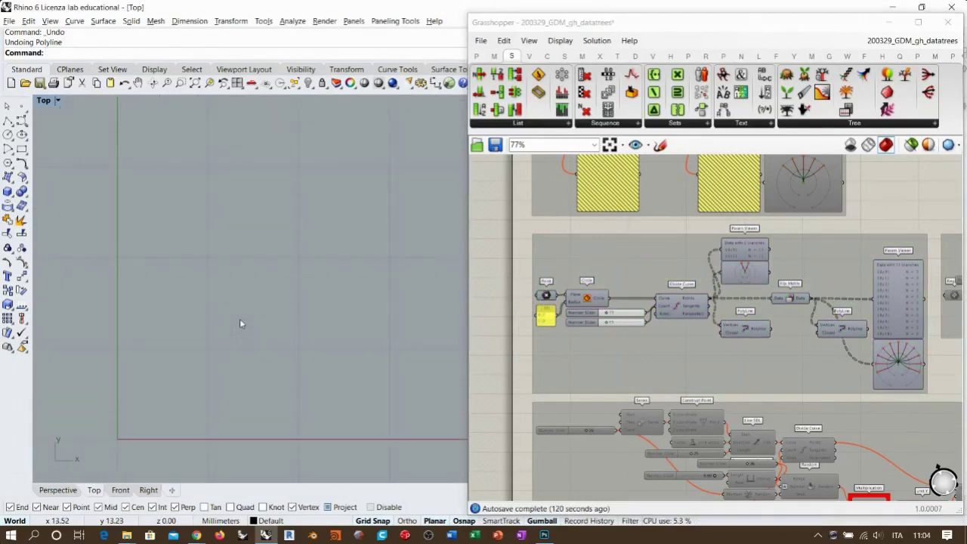
# Preview the Point and Circle components of the circle example, then clear the selection.
pyautogui.click(507, 293)
pyautogui.scroll(3, 508, 293)
pyautogui.click(568, 304)
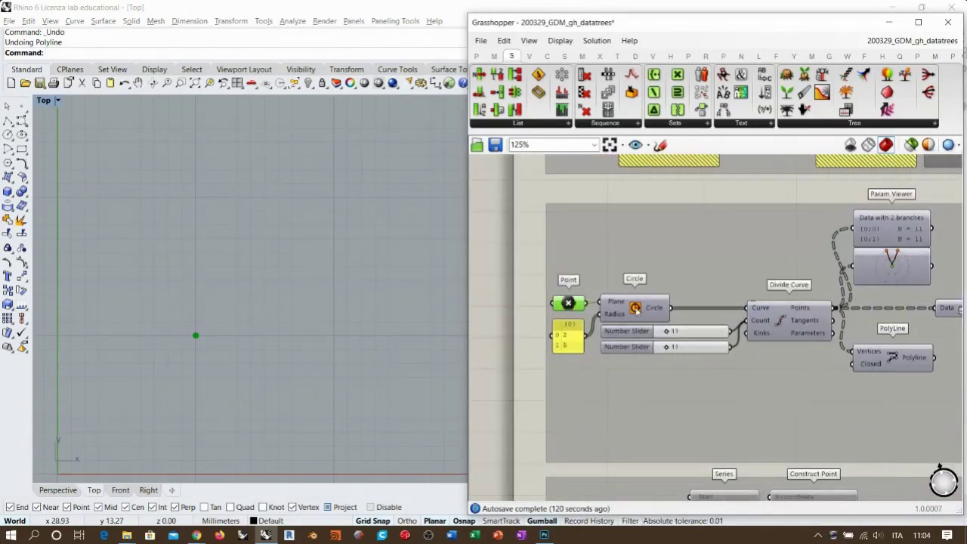
pyautogui.click(636, 309)
pyautogui.click(522, 332)
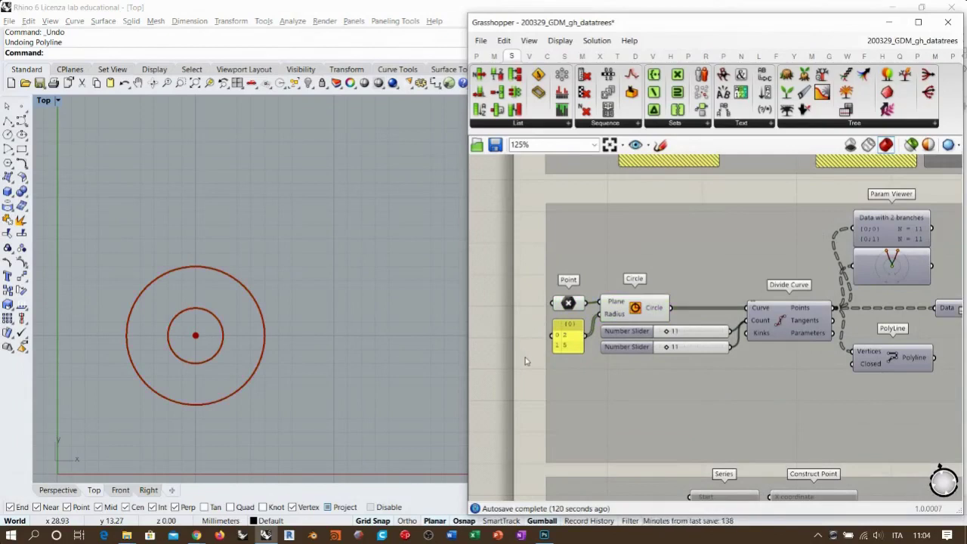
pyautogui.click(569, 304)
pyautogui.click(524, 332)
# Bring the WebinarJam broadcast window to the front from the taskbar.
pyautogui.scroll(1, 589, 338)
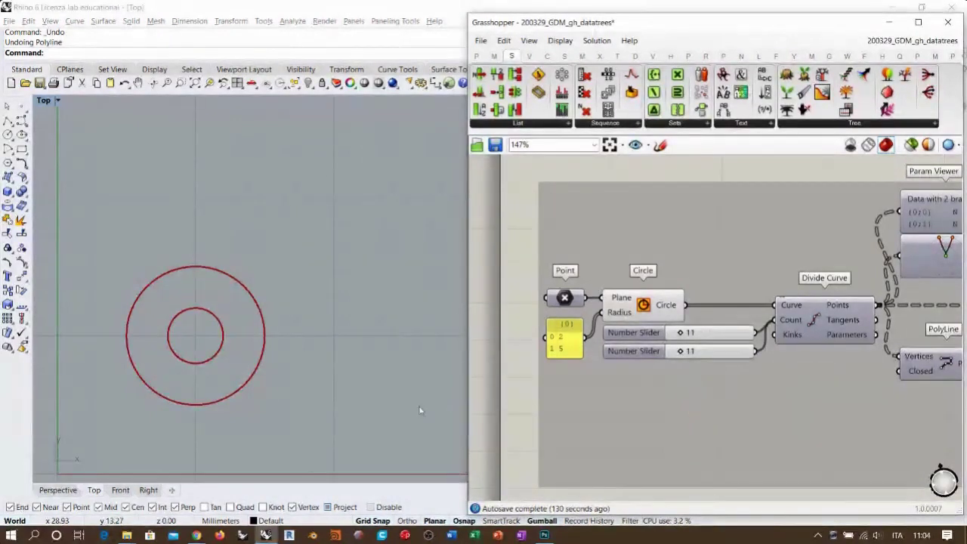
pyautogui.moveTo(196, 534)
pyautogui.click(163, 488)
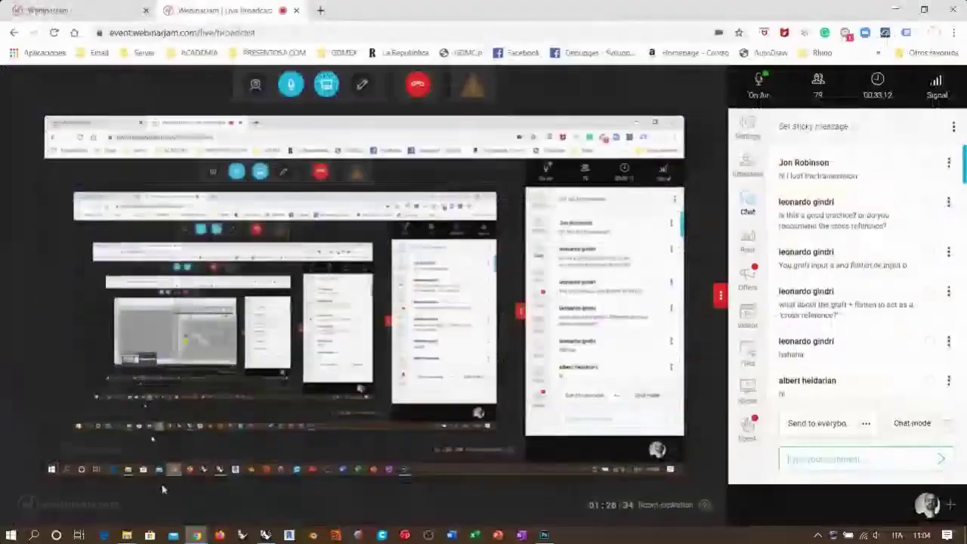
# Scroll through the WebinarJam chat, then switch back to Rhino and Grasshopper with Alt+Tab.
pyautogui.scroll(-3, 869, 289)
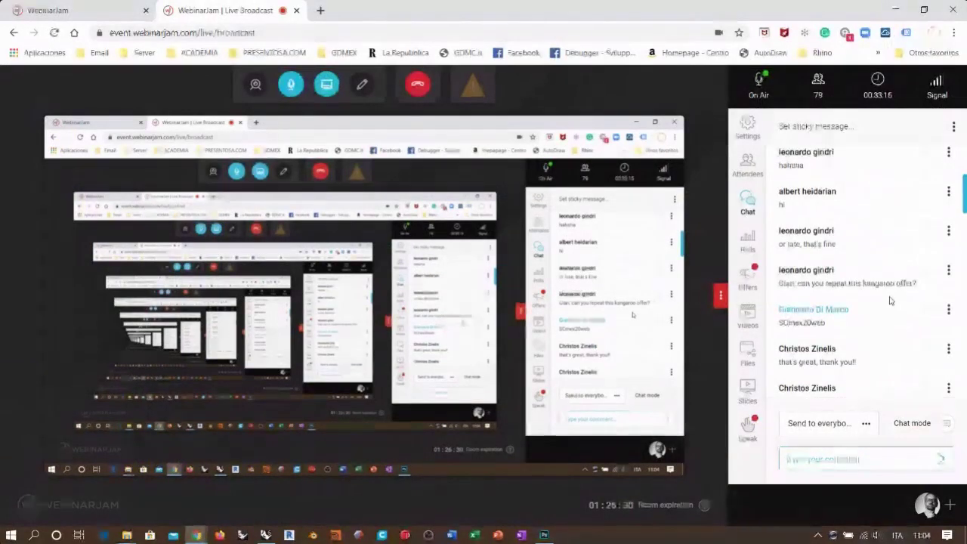
pyautogui.scroll(2, 870, 283)
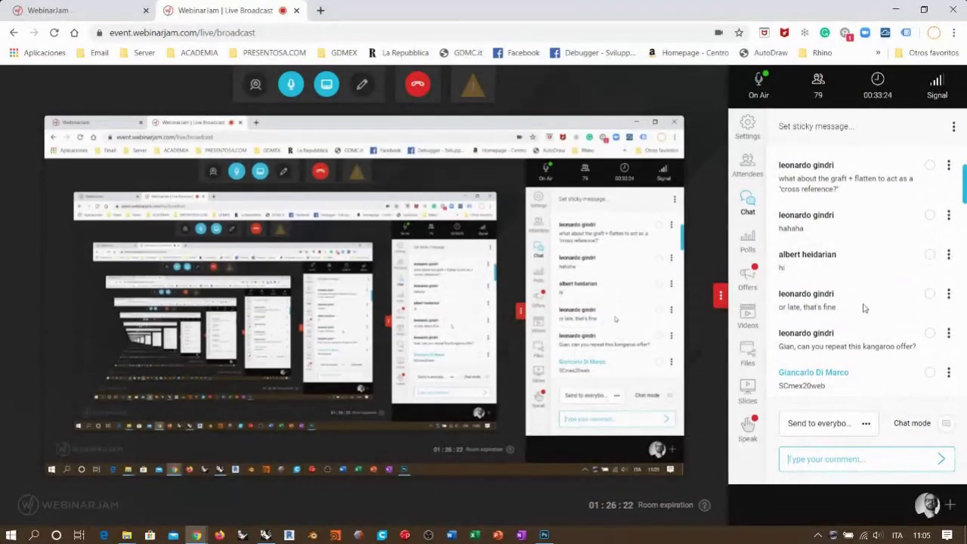
pyautogui.scroll(2, 867, 308)
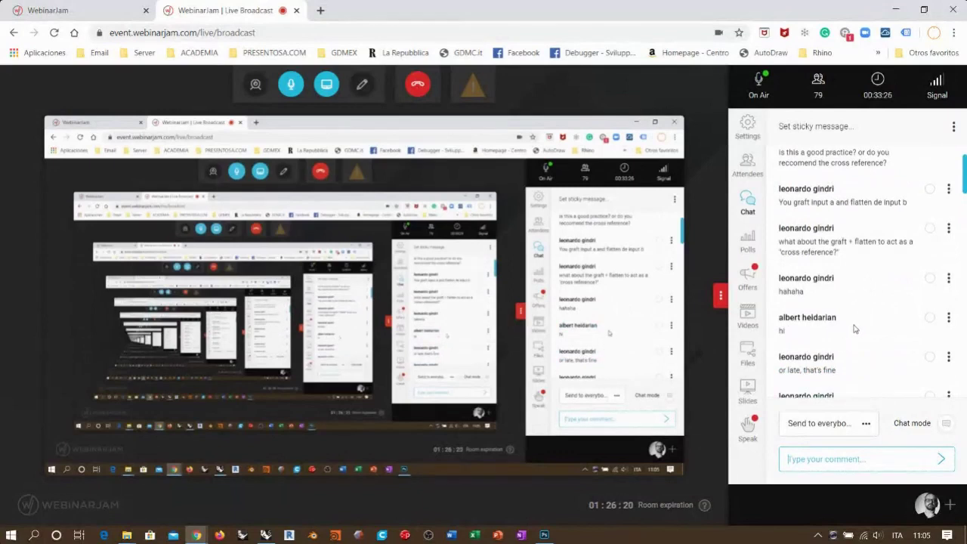
pyautogui.scroll(2, 858, 306)
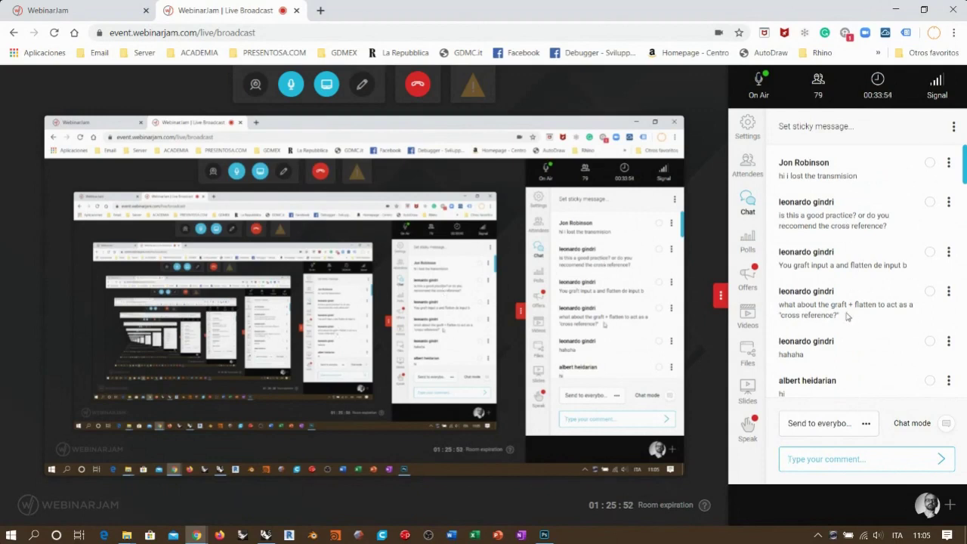
pyautogui.hotkey('alt', 'Tab')
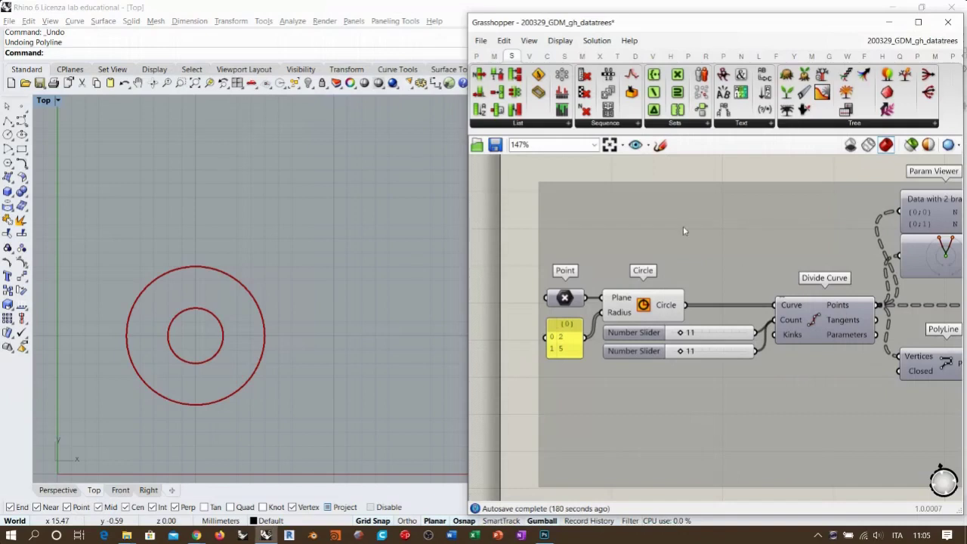
# Pan and zoom the canvas until the Types of interactions table is back in view.
pyautogui.moveTo(682, 231); pyautogui.dragTo(691, 362, button='right')
pyautogui.scroll(-3, 702, 280)
pyautogui.moveTo(702, 280); pyautogui.dragTo(680, 227, button='right')
pyautogui.scroll(1, 673, 286)
pyautogui.scroll(3, 674, 286)
pyautogui.scroll(1, 685, 300)
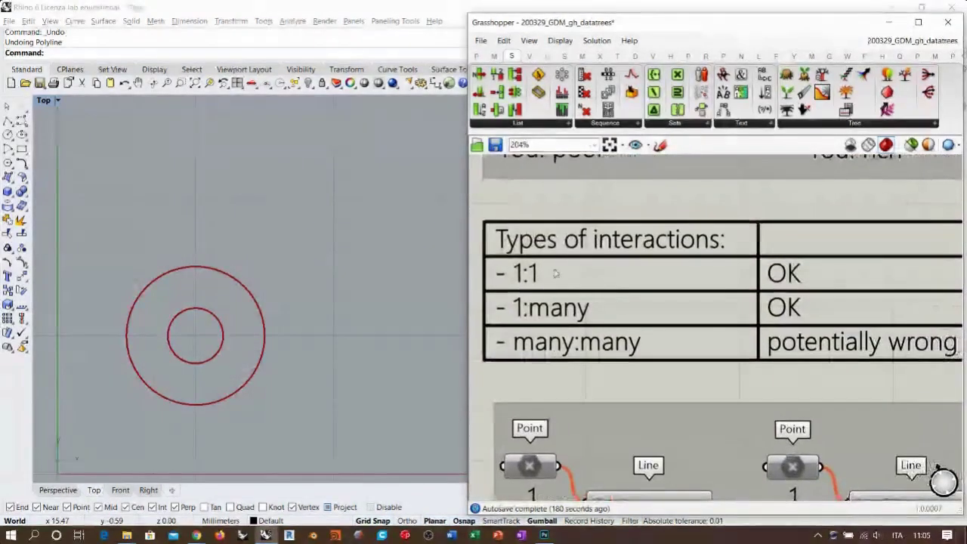
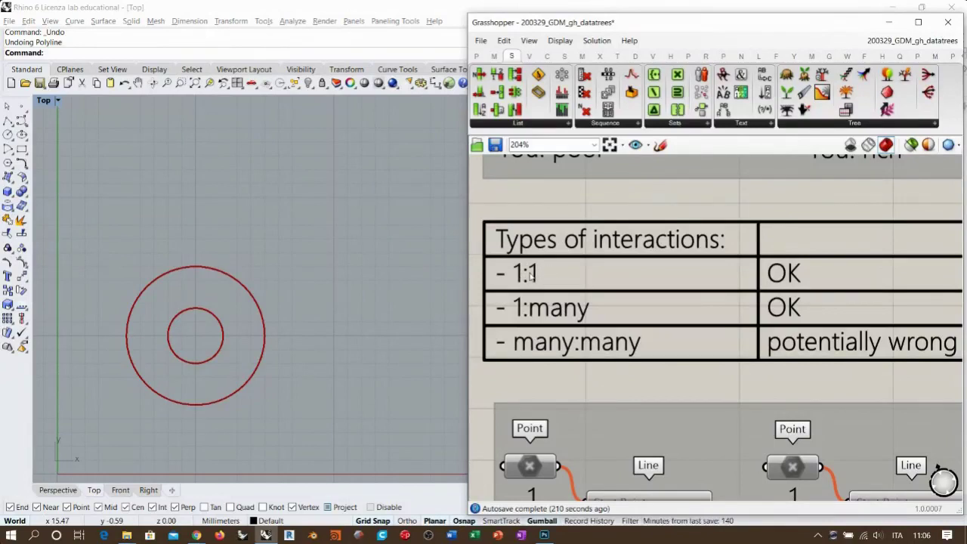
# Zoom around the canvas, check the webinar chat, then zoom in on the Point, Circle and Divide Curve group.
pyautogui.scroll(-8, 533, 278)
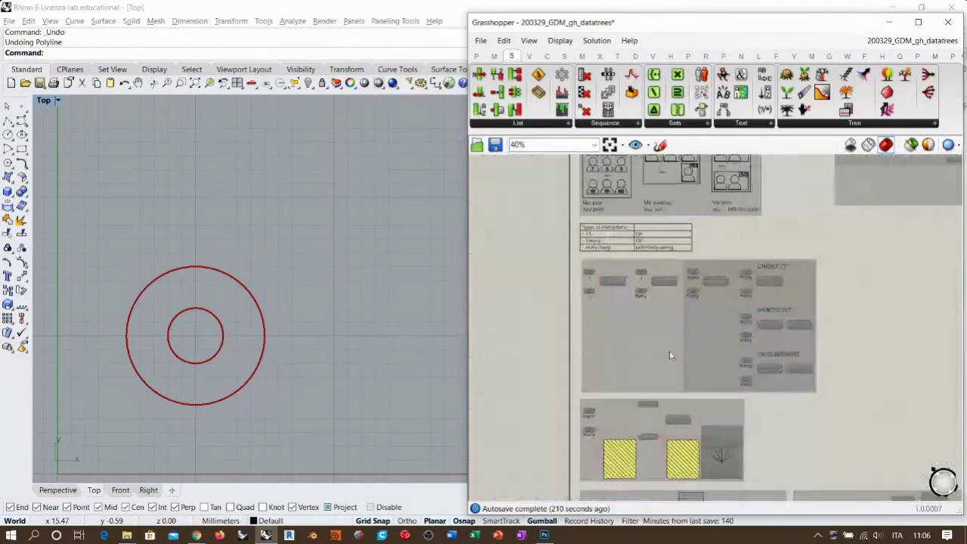
pyautogui.scroll(3, 596, 238)
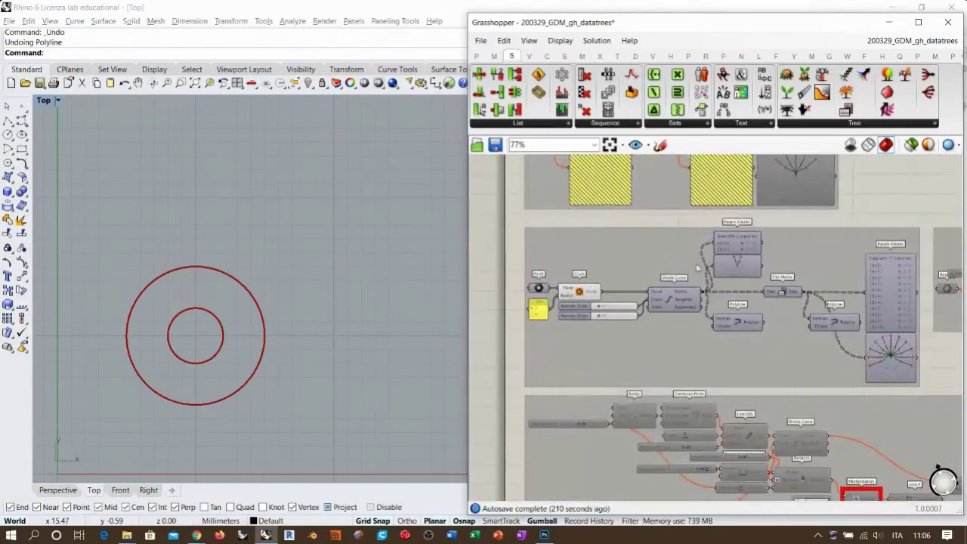
pyautogui.scroll(3, 721, 239)
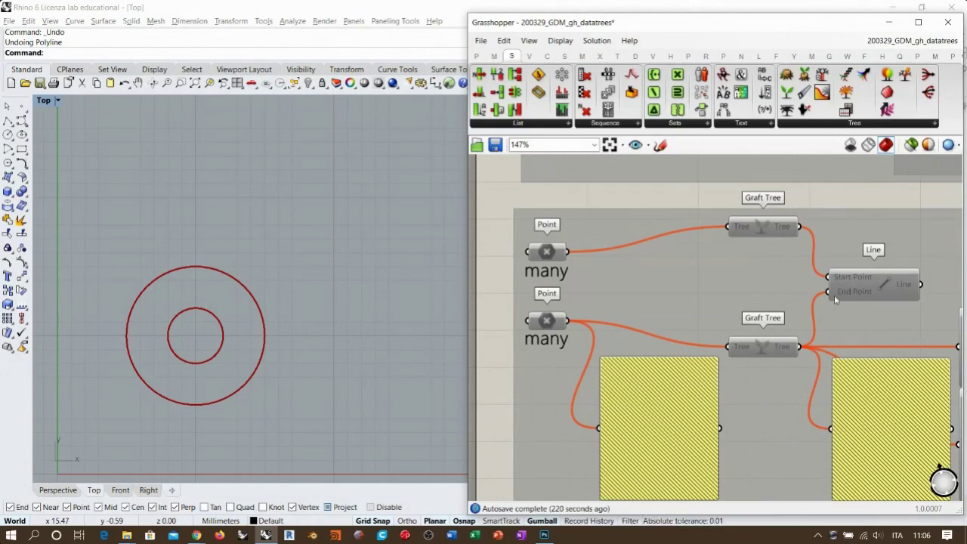
pyautogui.scroll(-3, 834, 294)
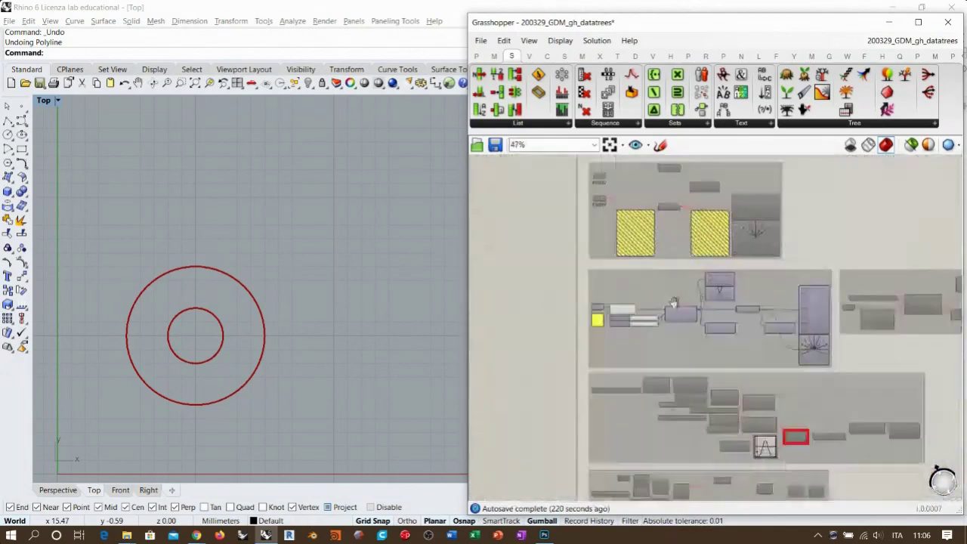
pyautogui.hotkey('alt', 'Tab')
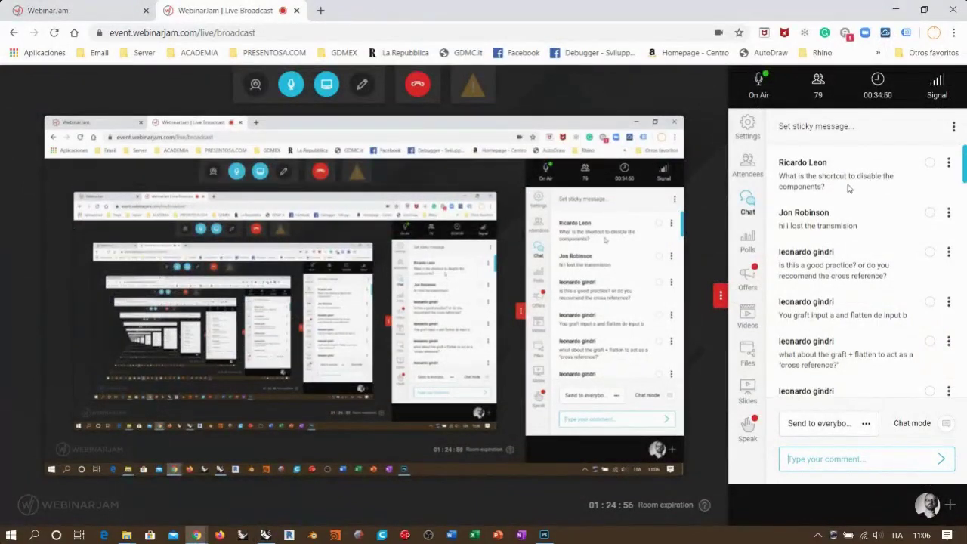
pyautogui.hotkey('alt', 'Tab')
pyautogui.scroll(5, 659, 318)
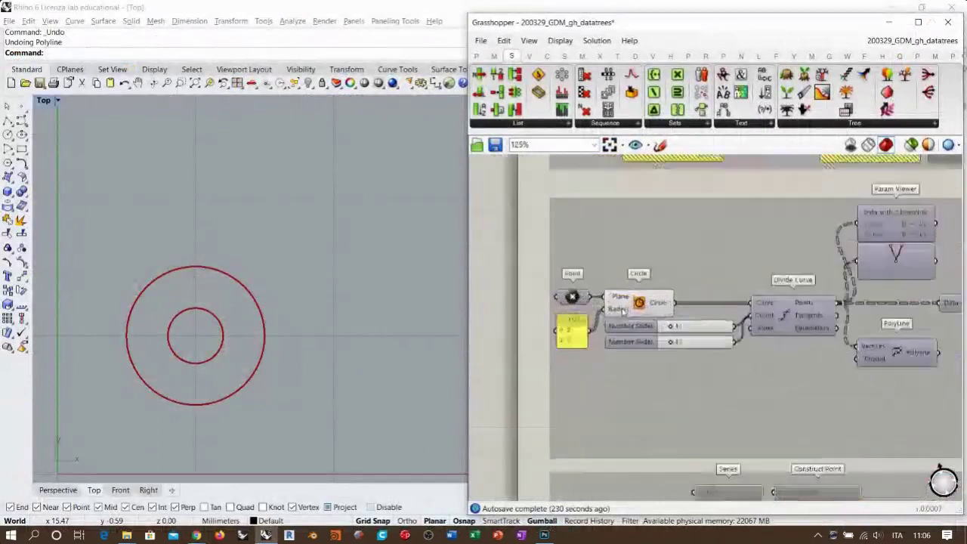
pyautogui.click(659, 299)
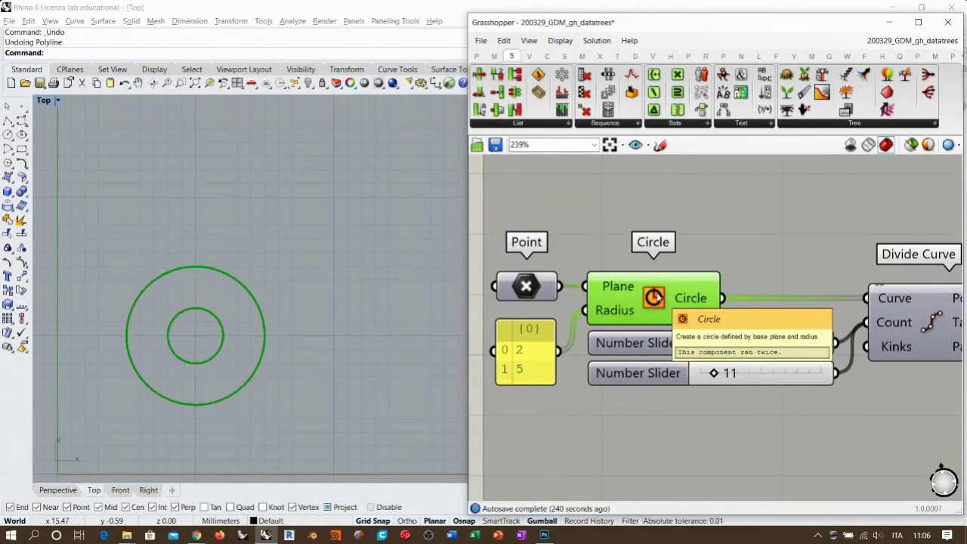
pyautogui.moveTo(656, 298); pyautogui.dragTo(611, 290, button='right')
pyautogui.scroll(-3, 612, 289)
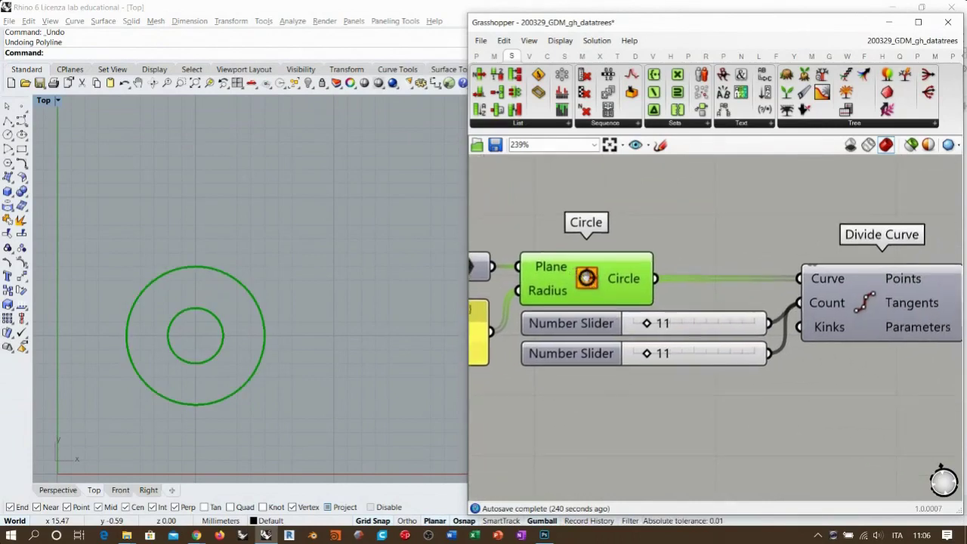
pyautogui.hotkey('ctrl', 'e')
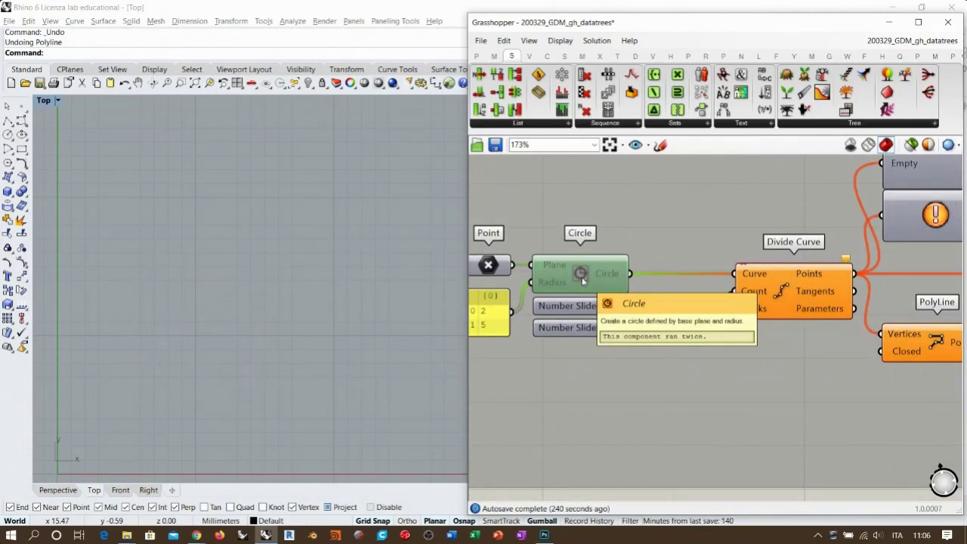
pyautogui.hotkey('ctrl', 'e')
pyautogui.scroll(-2, 710, 265)
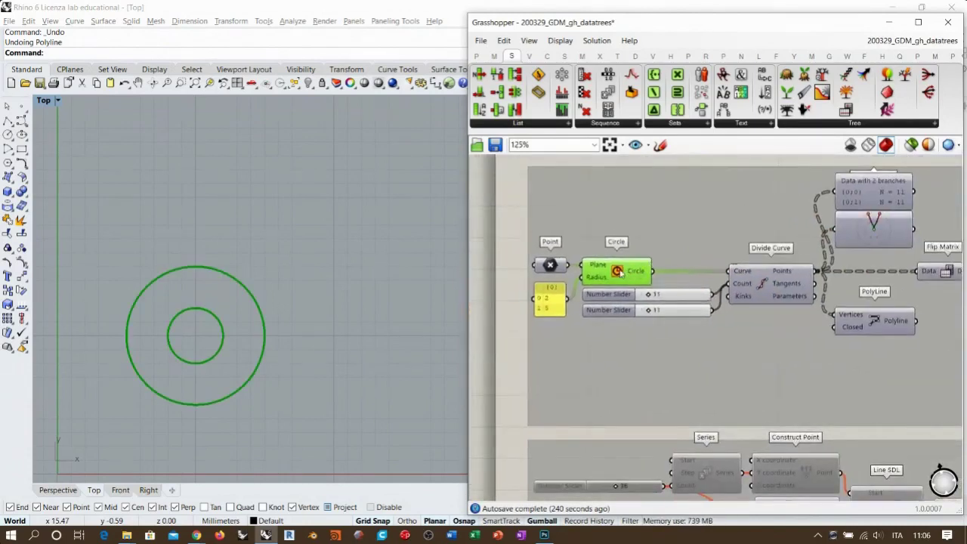
pyautogui.hotkey('ctrl', 'q')
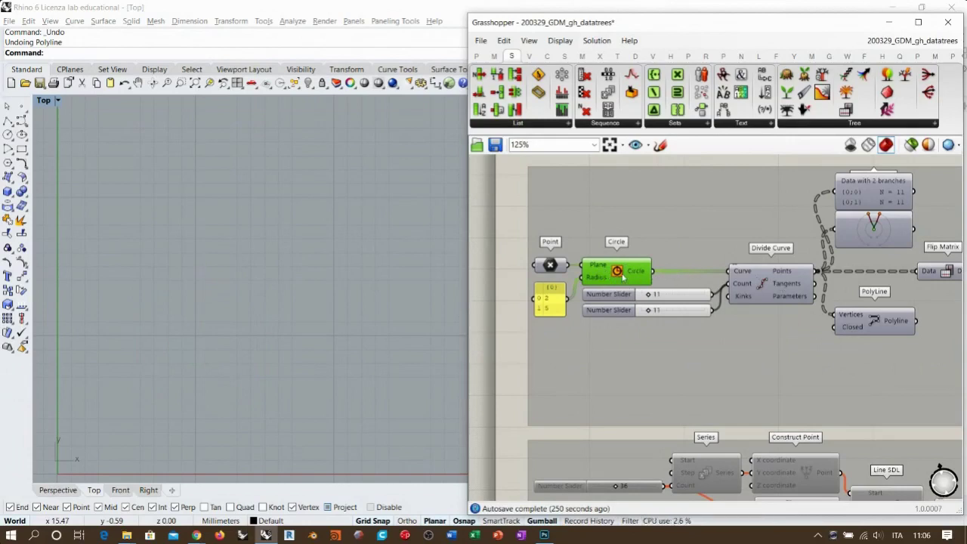
pyautogui.hotkey('ctrl', 'e')
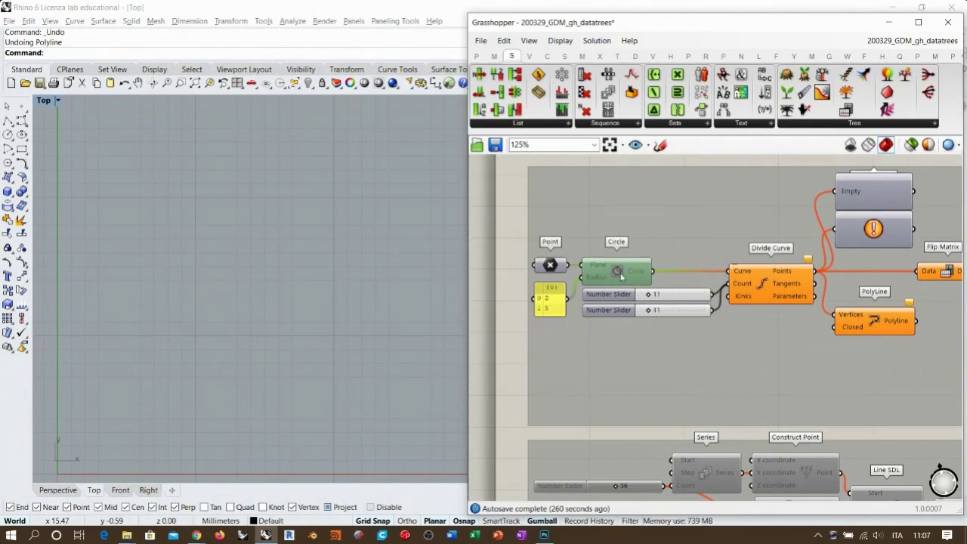
pyautogui.hotkey('ctrl', 'e')
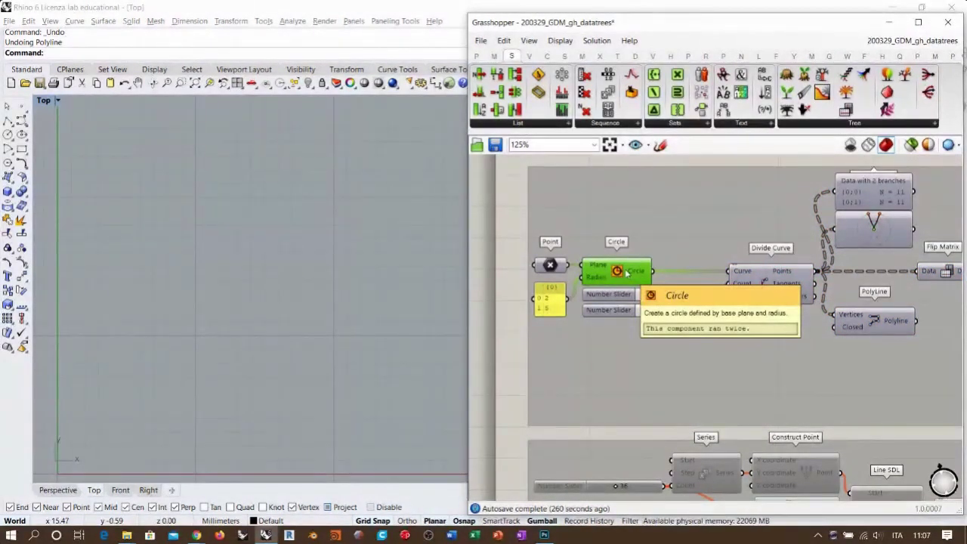
pyautogui.hotkey('alt', 'Tab')
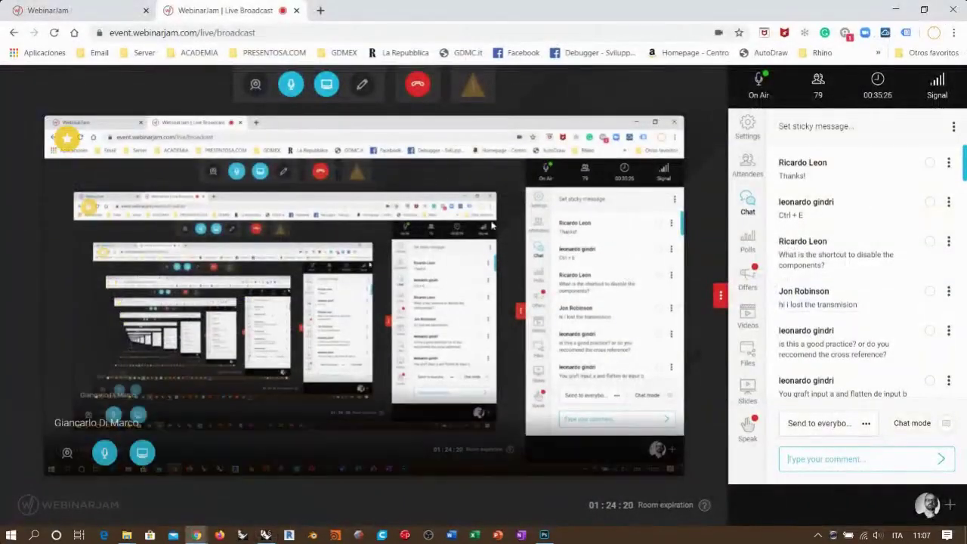
pyautogui.hotkey('alt', 'Tab')
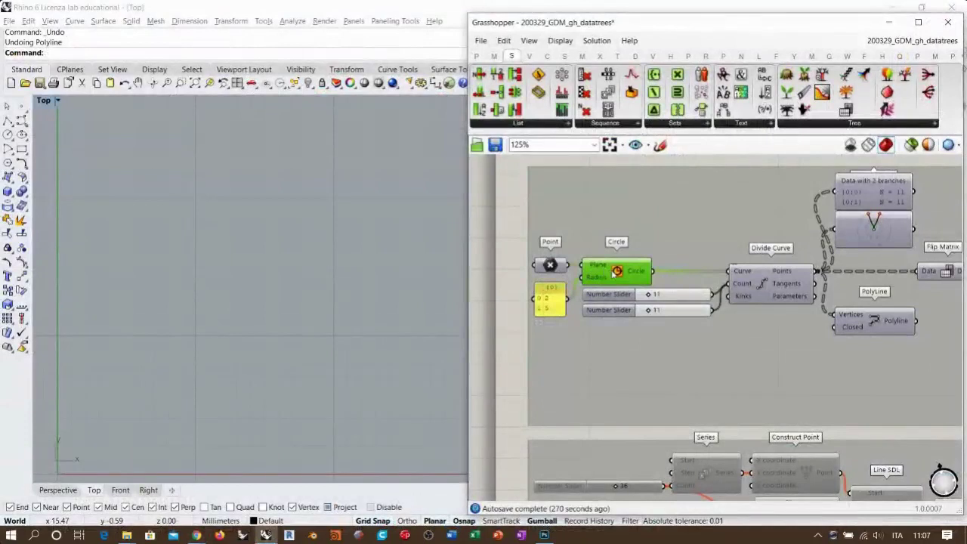
pyautogui.click(506, 268)
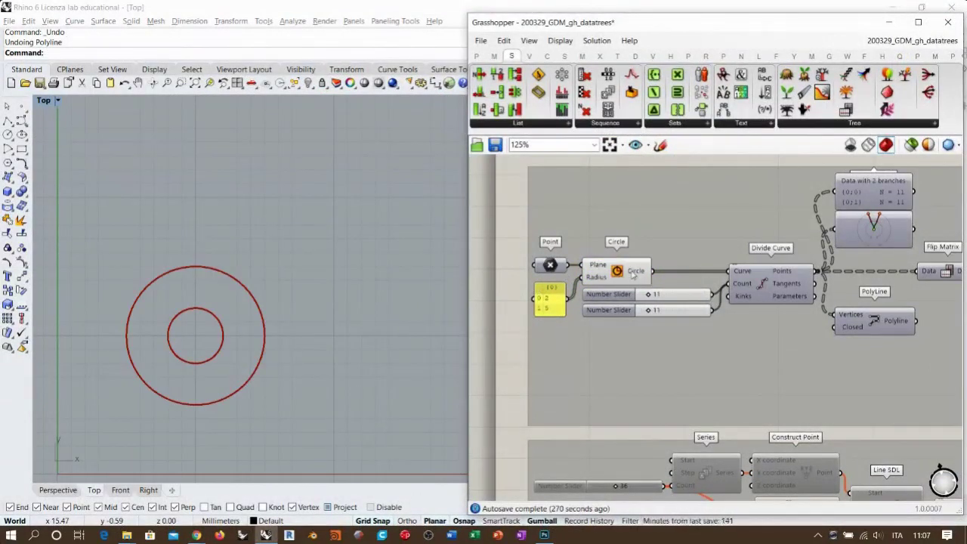
pyautogui.scroll(5, 697, 282)
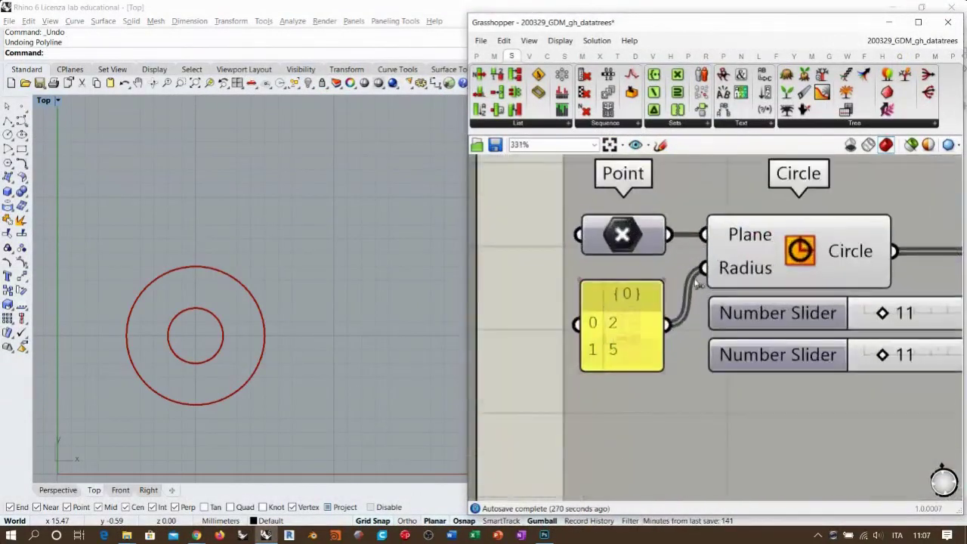
pyautogui.scroll(-2, 712, 306)
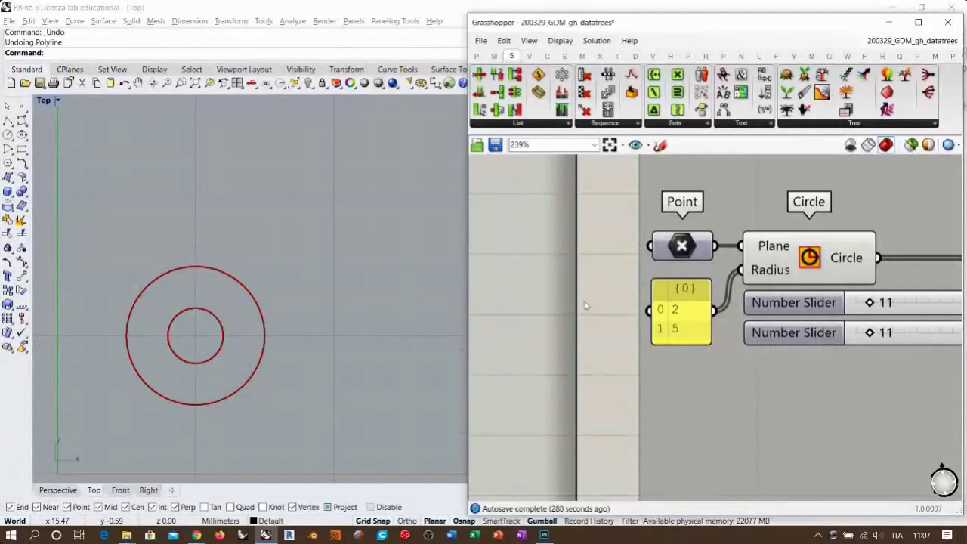
pyautogui.click(682, 310)
# Replace the old radius panel with a new Panel reading 3 and 5, wired to Circle's Radius.
pyautogui.press('Delete')
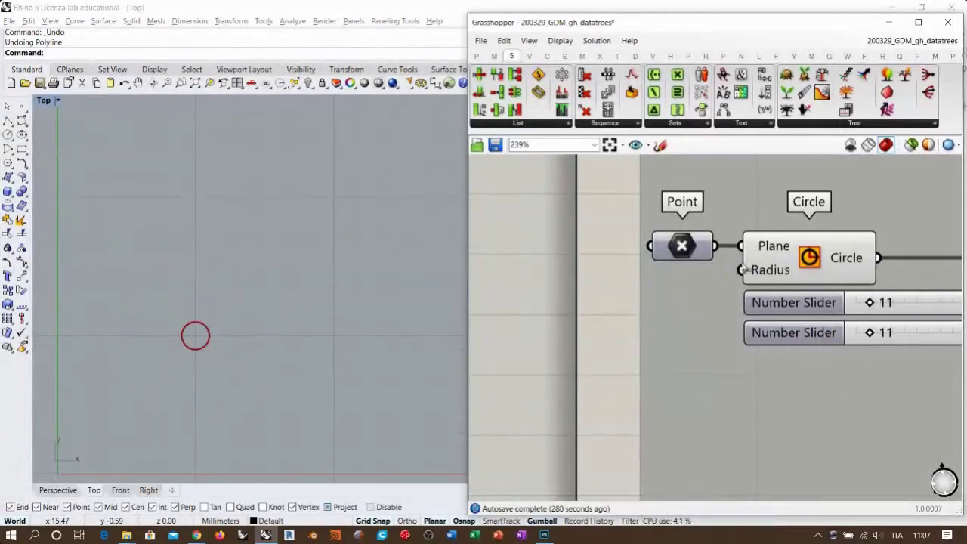
pyautogui.moveTo(772, 275)
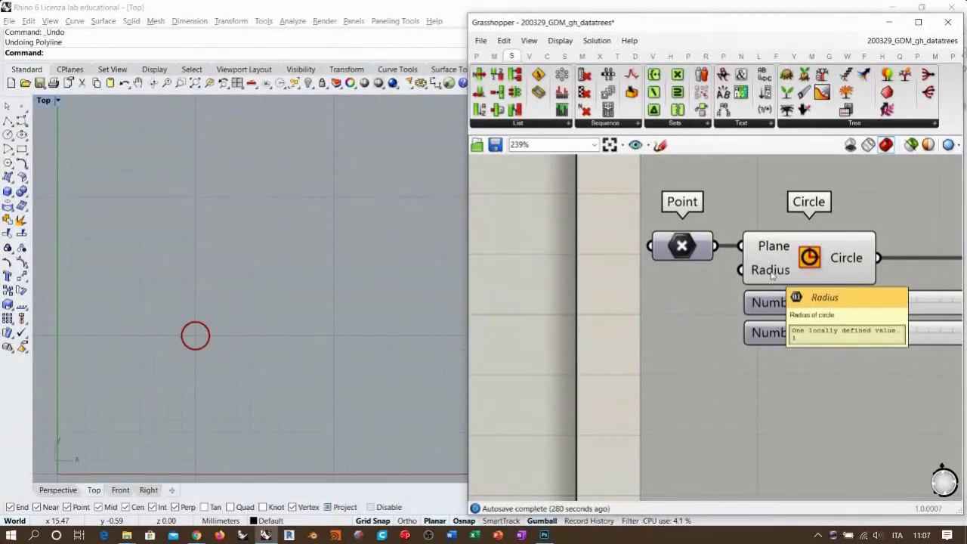
pyautogui.doubleClick(551, 338)
pyautogui.write('panel')
pyautogui.press('Return')
pyautogui.doubleClick(549, 339)
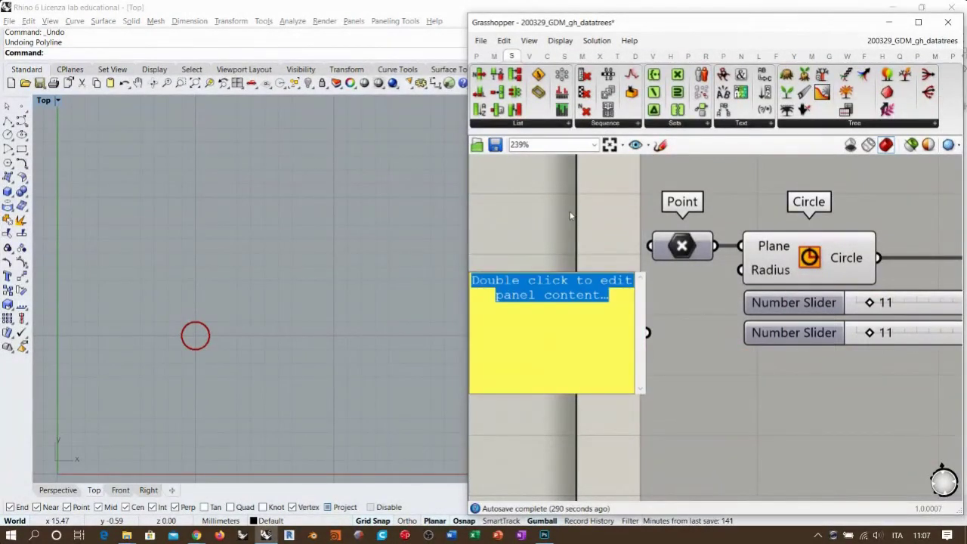
pyautogui.write('3 ')
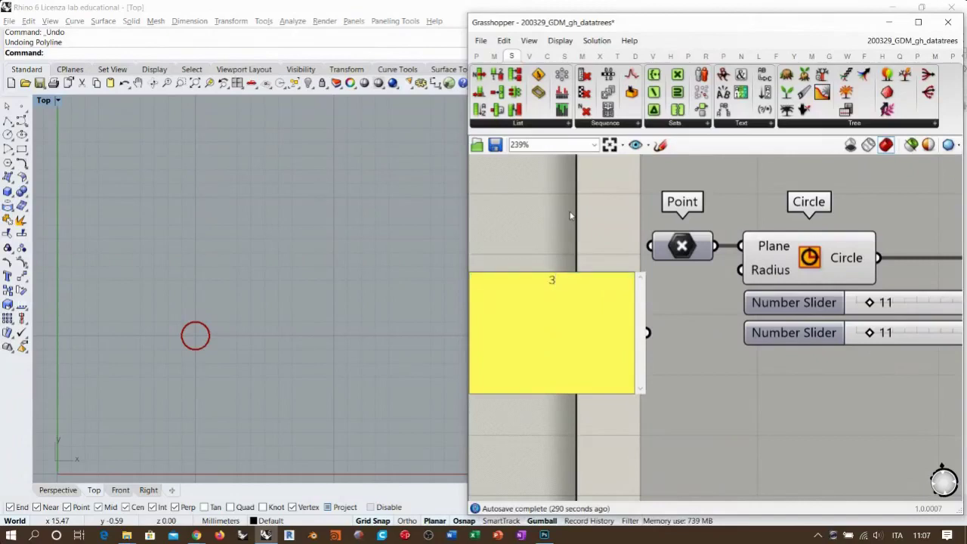
pyautogui.write('5')
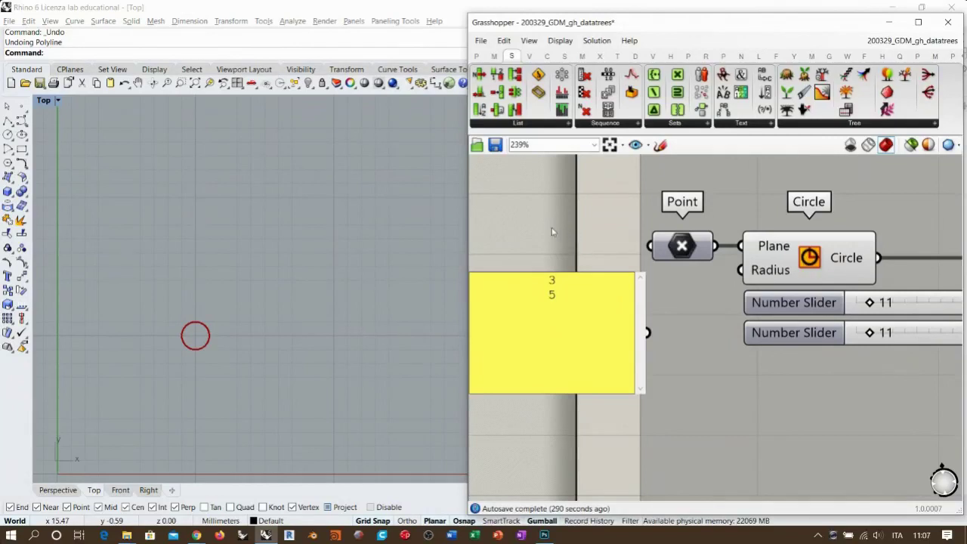
pyautogui.click(589, 231)
pyautogui.moveTo(579, 322); pyautogui.dragTo(622, 317)
pyautogui.moveTo(688, 330); pyautogui.dragTo(739, 269)
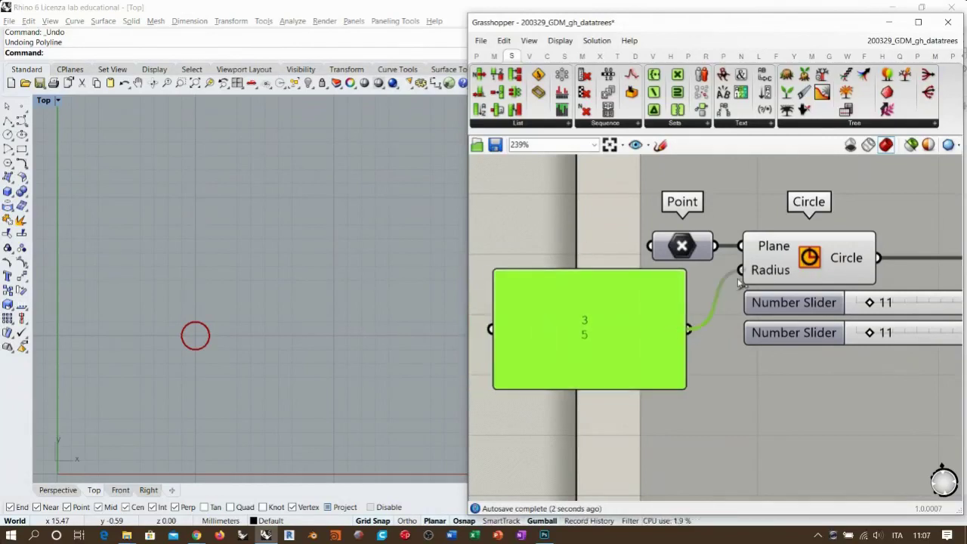
pyautogui.click(572, 209)
# Narrow the radius panel and add a second unconnected Panel containing 3 and 5.
pyautogui.moveTo(510, 269); pyautogui.dragTo(631, 269)
pyautogui.moveTo(549, 270); pyautogui.dragTo(661, 269, button='right')
pyautogui.doubleClick(600, 269)
pyautogui.write('Panel')
pyautogui.press('Return')
pyautogui.doubleClick(611, 275)
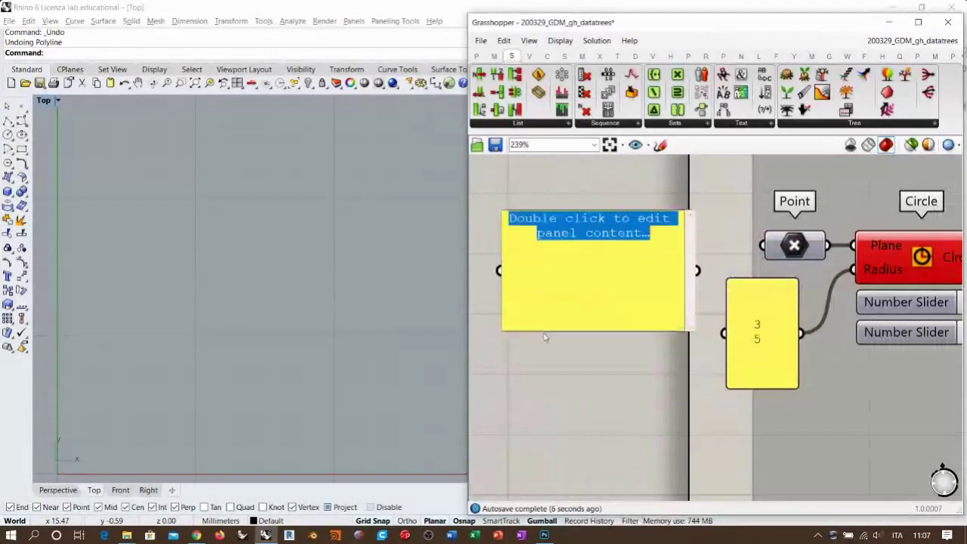
pyautogui.write('3')
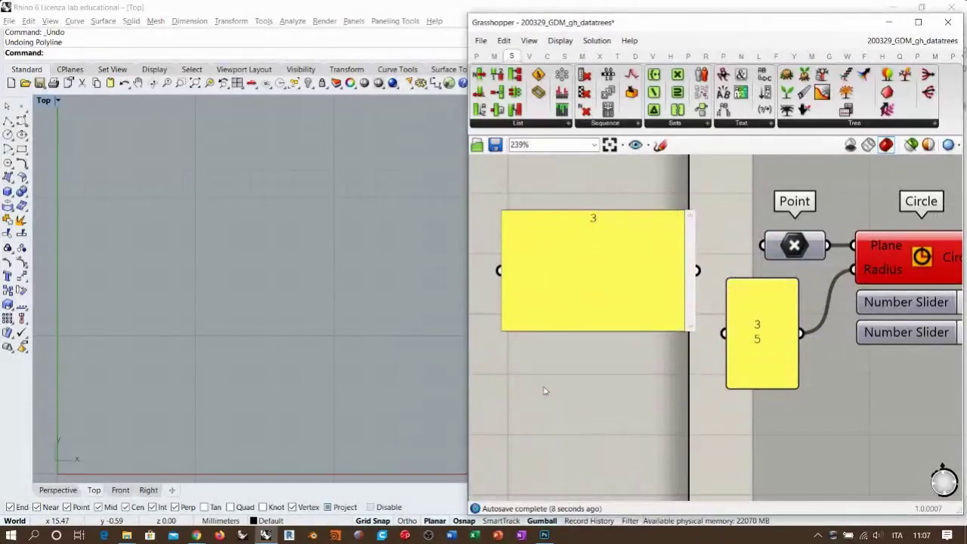
pyautogui.press('Return')
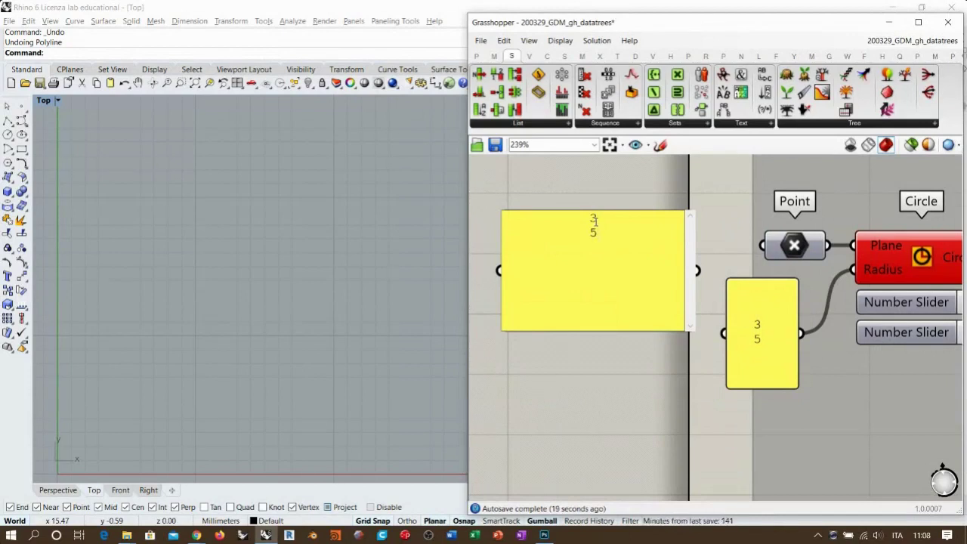
pyautogui.hotkey('ctrl', 'a')
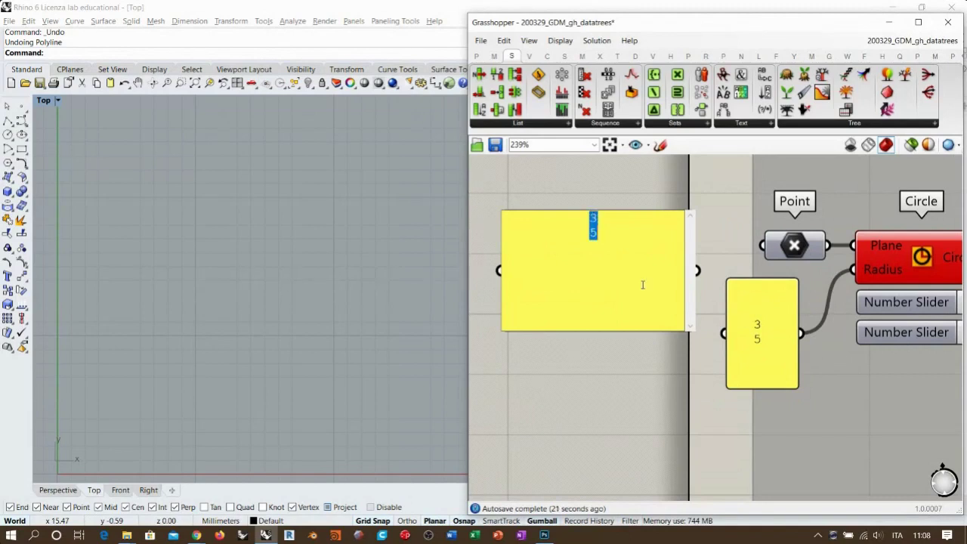
pyautogui.click(609, 237)
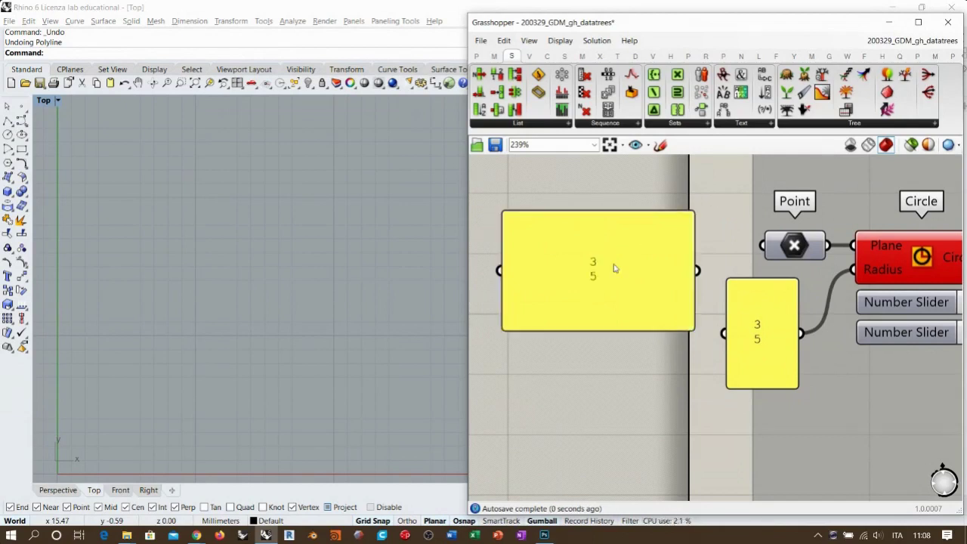
# Delete the second panel and set the radius panel to treat each line as a separate value.
pyautogui.click(615, 267)
pyautogui.press('Delete')
pyautogui.moveTo(783, 284); pyautogui.dragTo(630, 265, button='right')
pyautogui.moveTo(603, 302); pyautogui.dragTo(620, 300)
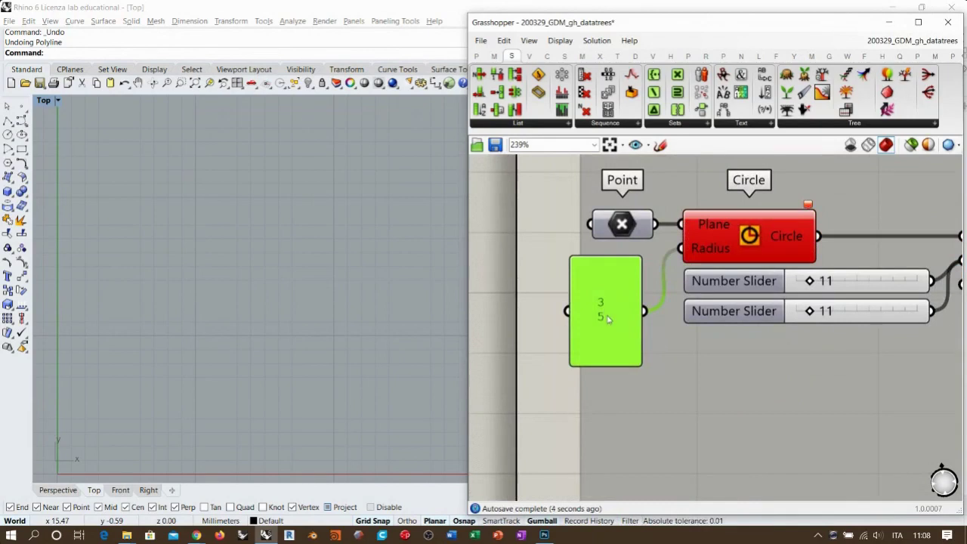
pyautogui.rightClick(611, 291)
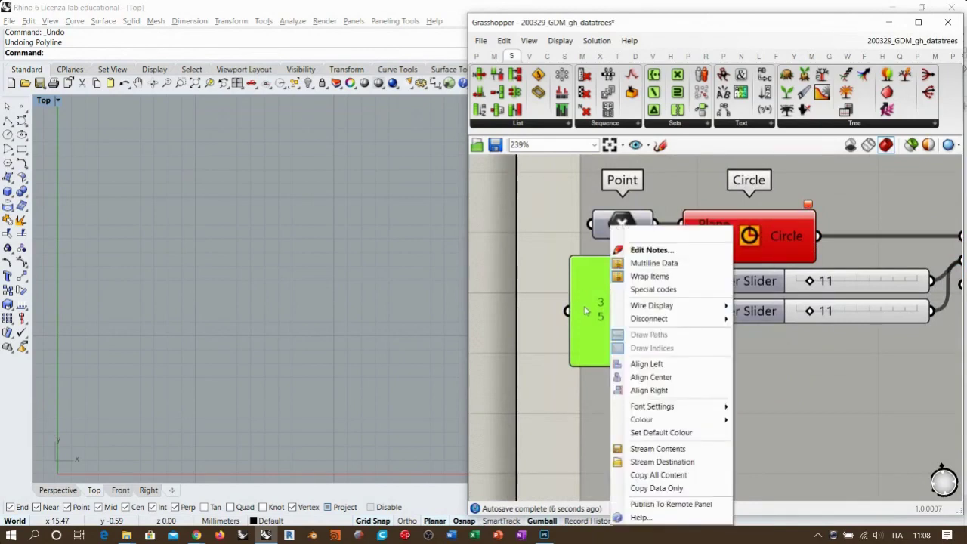
pyautogui.click(649, 266)
pyautogui.click(649, 268)
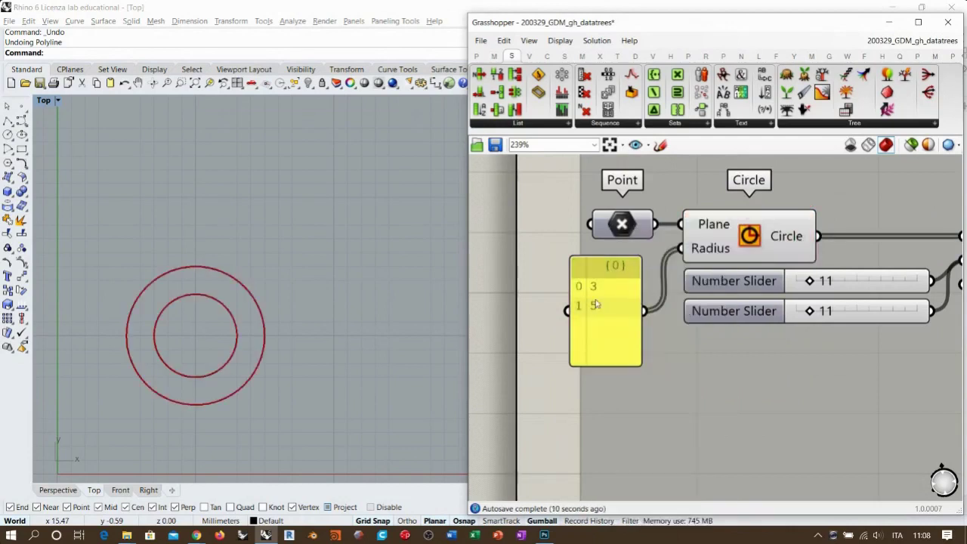
# Change the radius panel's 3 to 2, then add it to the group and shrink it.
pyautogui.doubleClick(606, 311)
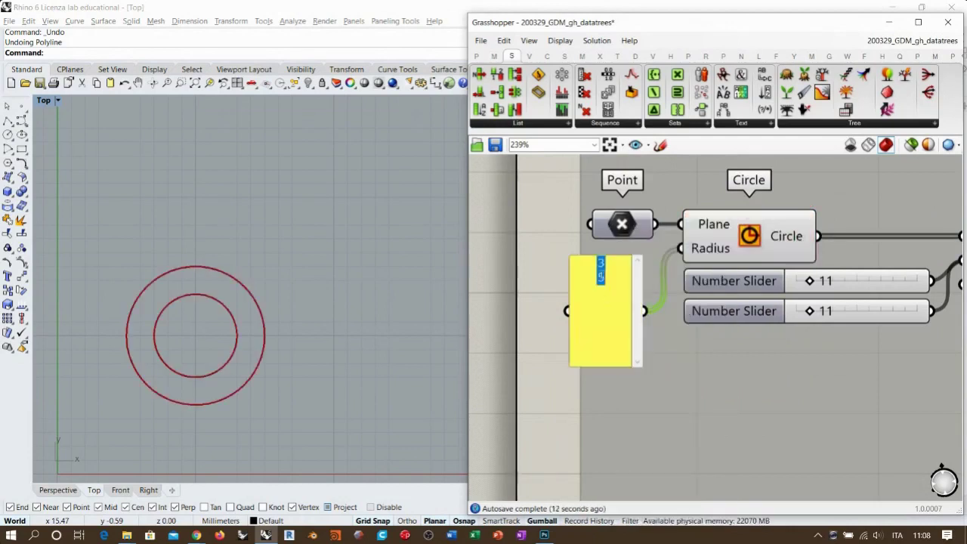
pyautogui.write('2')
pyautogui.click(565, 264)
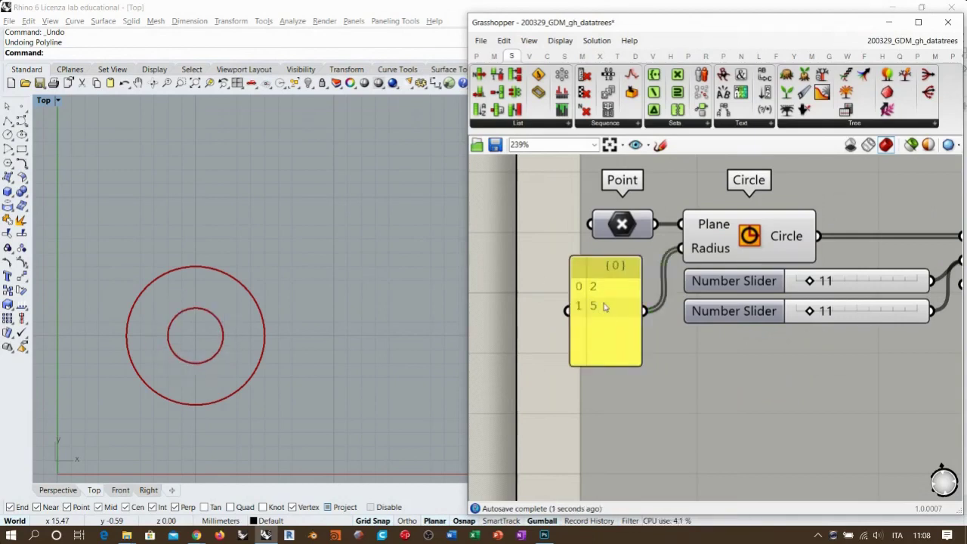
pyautogui.rightClick(687, 366)
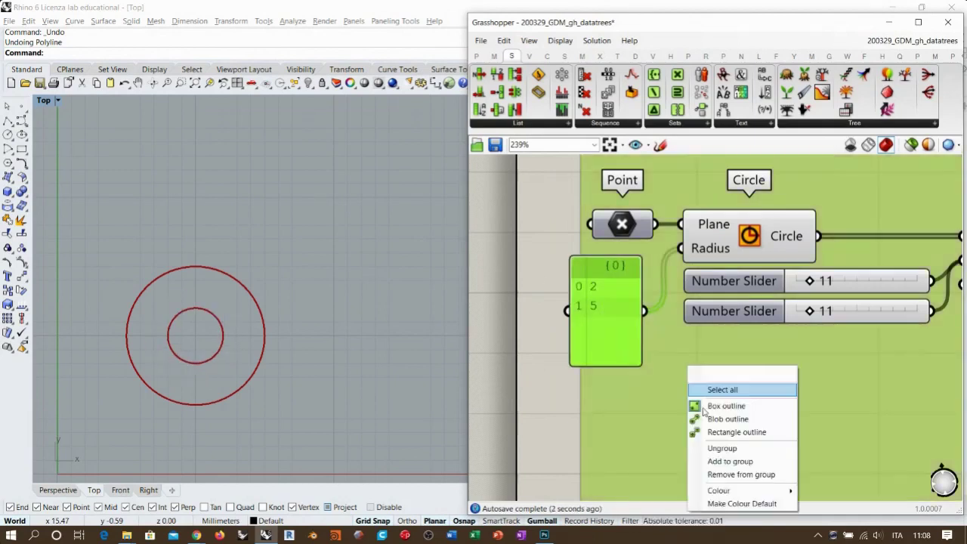
pyautogui.click(732, 436)
pyautogui.moveTo(580, 332); pyautogui.dragTo(592, 320)
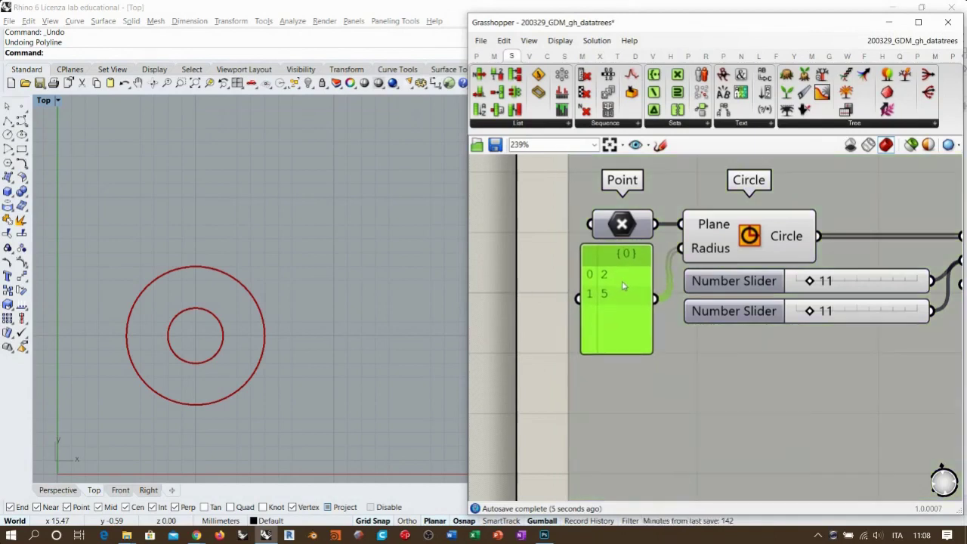
pyautogui.moveTo(585, 360); pyautogui.dragTo(628, 306)
pyautogui.click(529, 305)
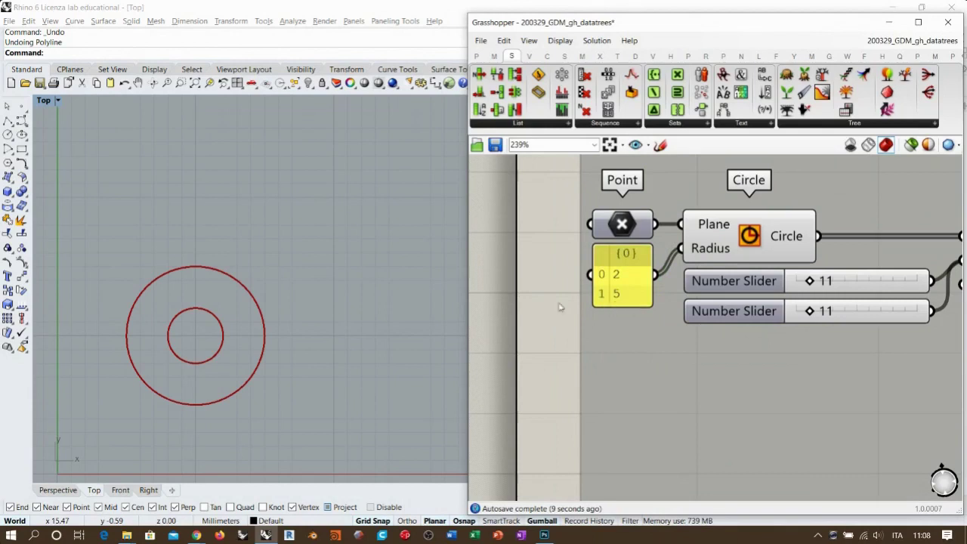
pyautogui.moveTo(741, 255); pyautogui.dragTo(672, 296, button='right')
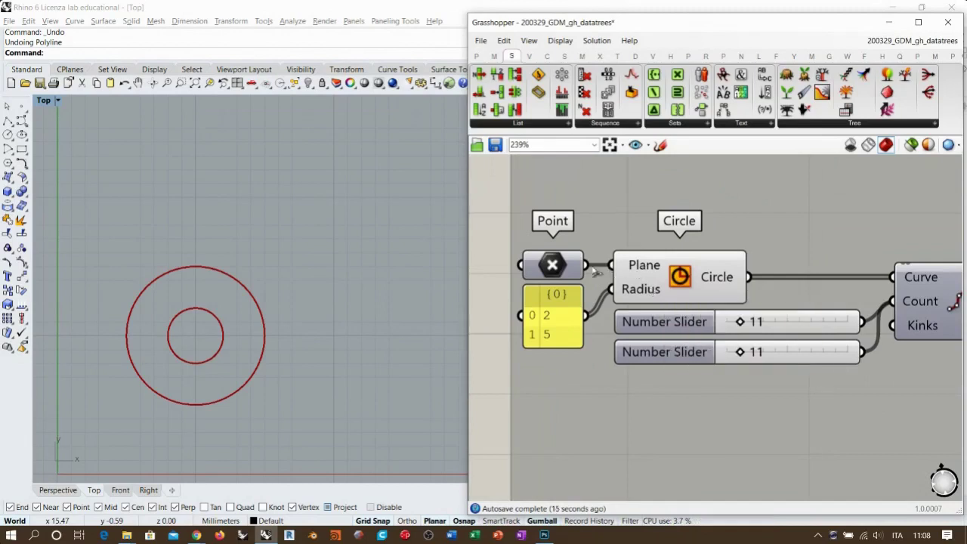
pyautogui.click(670, 279)
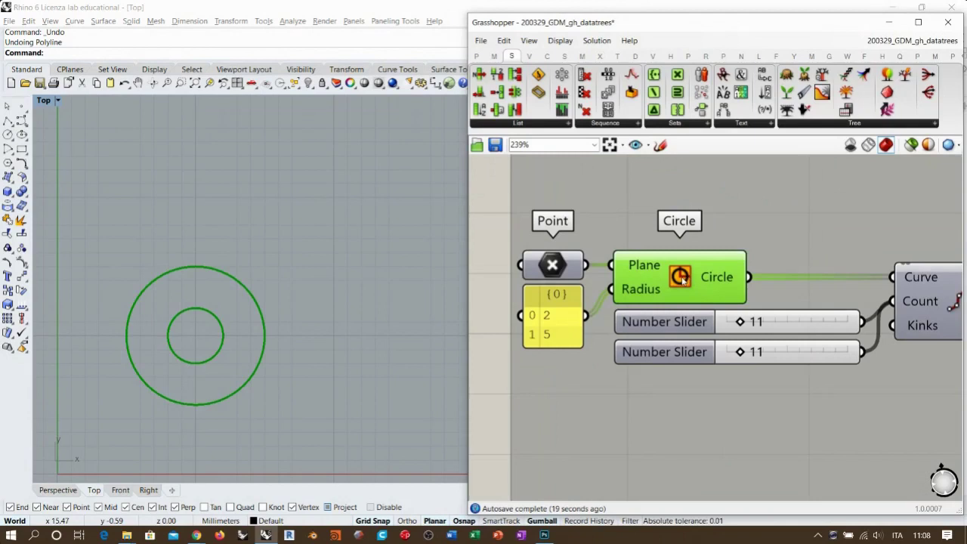
pyautogui.moveTo(682, 279); pyautogui.dragTo(683, 280)
pyautogui.click(508, 283)
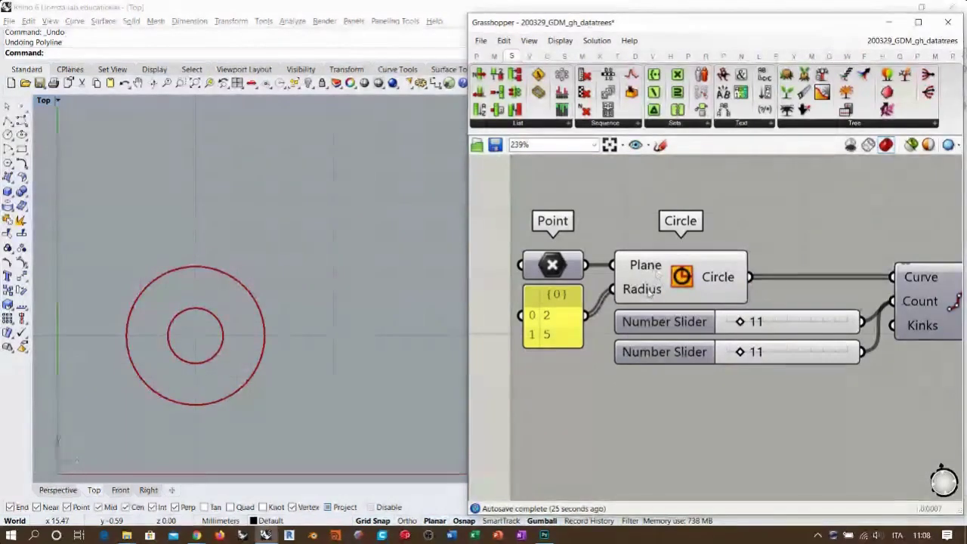
pyautogui.moveTo(650, 294)
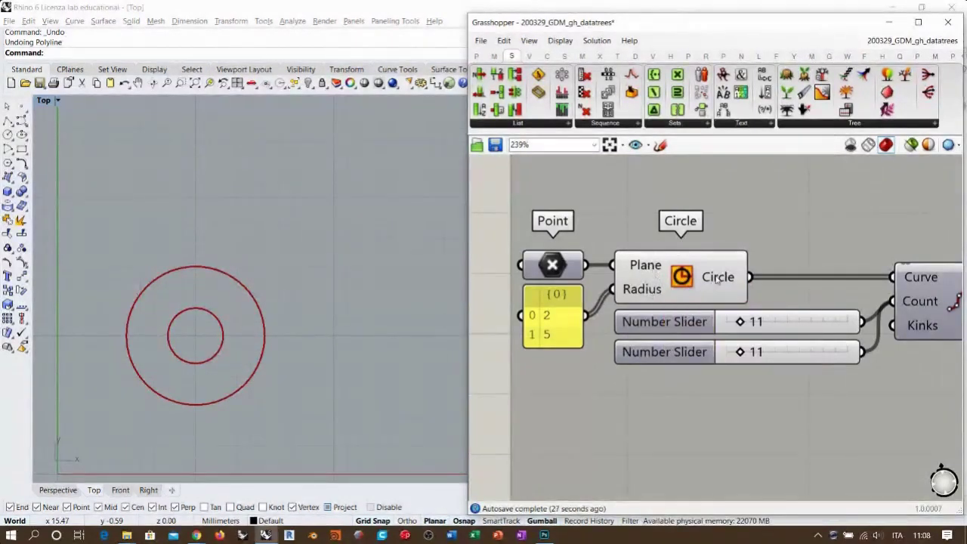
pyautogui.moveTo(718, 279)
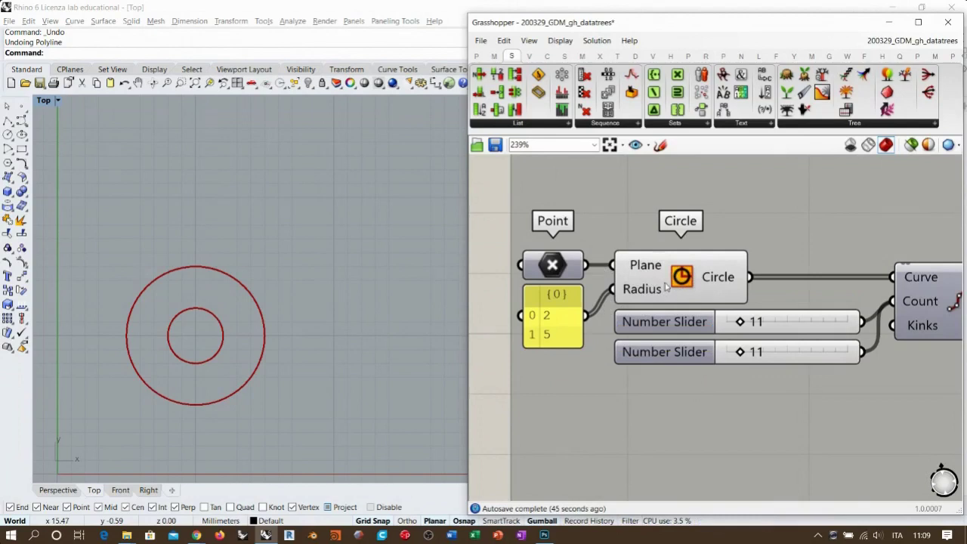
pyautogui.moveTo(793, 303); pyautogui.dragTo(668, 288, button='right')
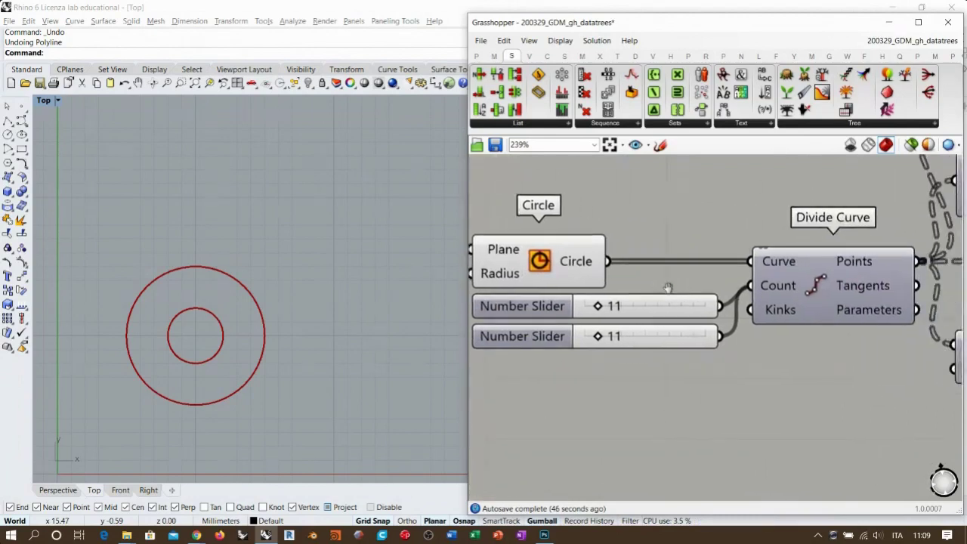
# Read the Divide Curve input tooltips, then hide the Circle preview so only division points show.
pyautogui.click(822, 282)
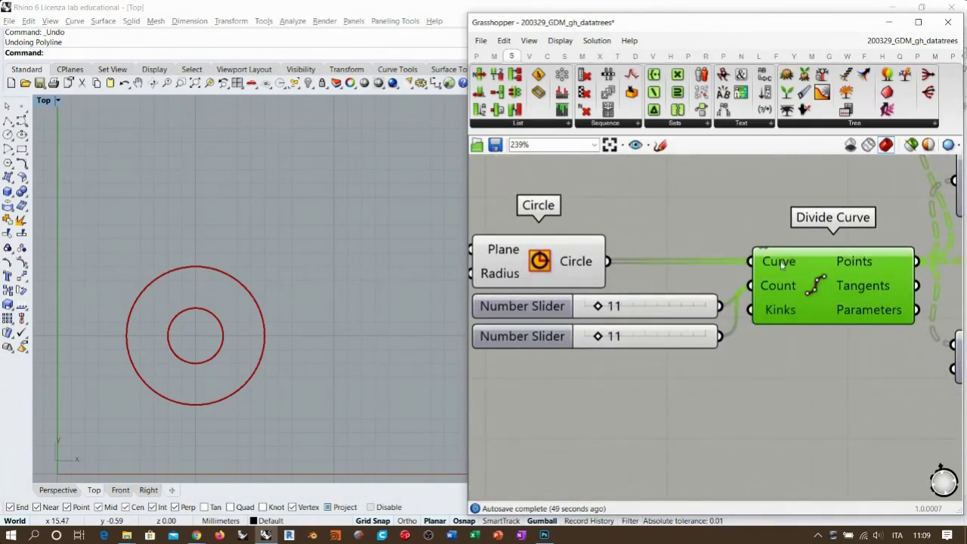
pyautogui.moveTo(781, 263)
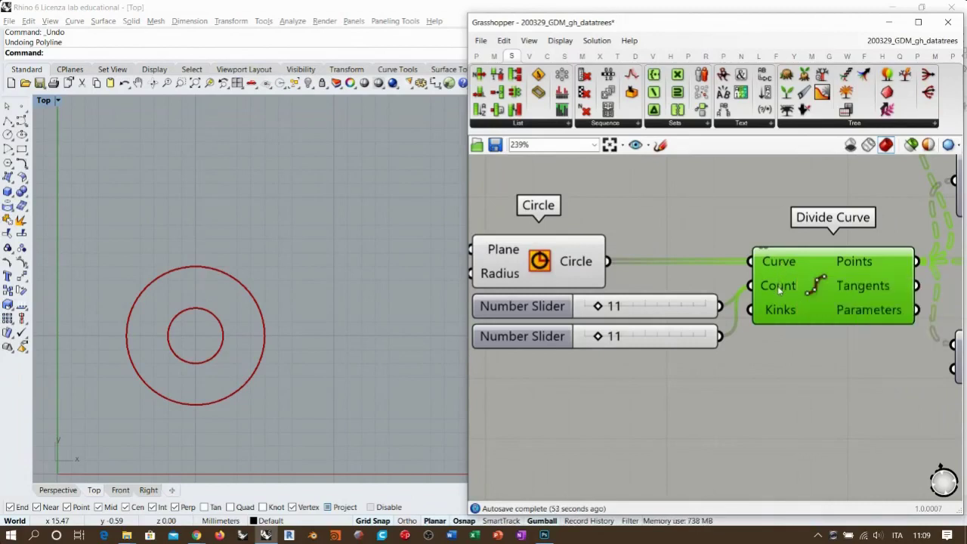
pyautogui.moveTo(776, 290)
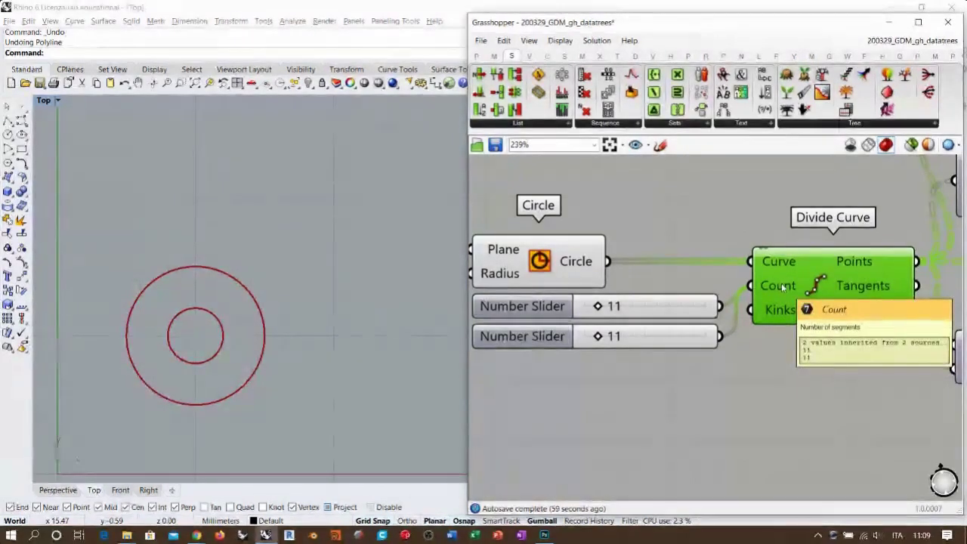
pyautogui.hotkey('ctrl', 'q')
pyautogui.click(558, 268)
pyautogui.hotkey('ctrl', 'q')
pyautogui.moveTo(790, 288); pyautogui.dragTo(772, 289, button='right')
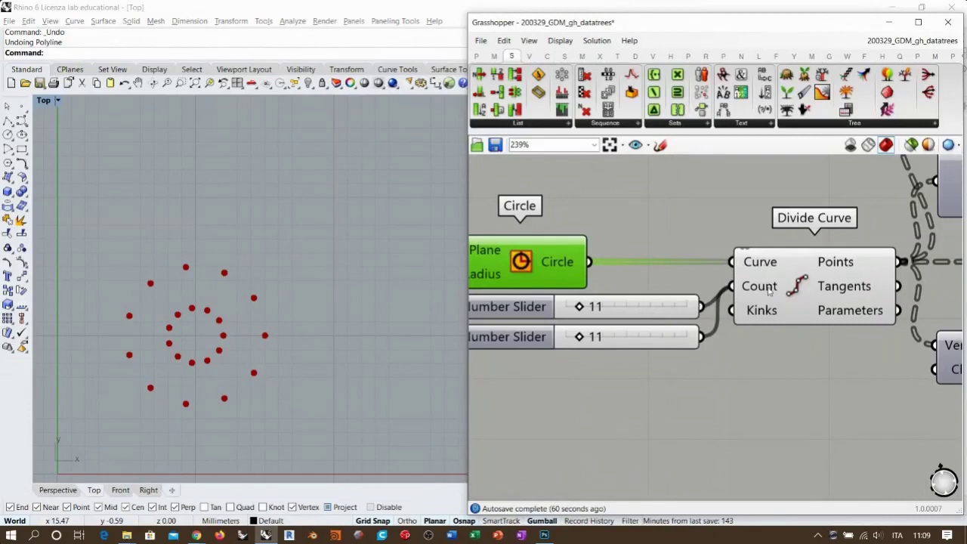
pyautogui.scroll(5, 313, 324)
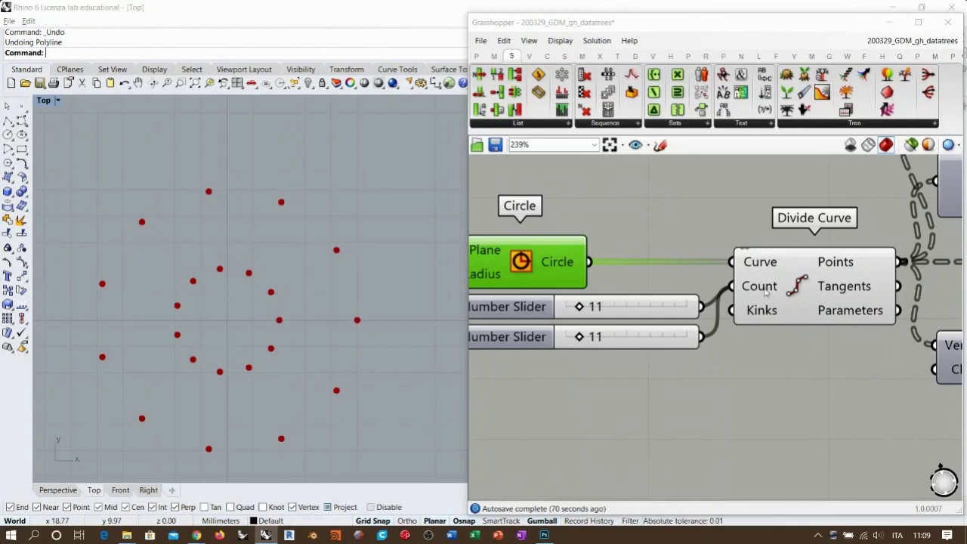
pyautogui.scroll(-2, 764, 291)
pyautogui.moveTo(687, 161); pyautogui.dragTo(726, 191, button='right')
pyautogui.doubleClick(726, 191)
pyautogui.write('panel')
pyautogui.press('Return')
pyautogui.moveTo(776, 365); pyautogui.dragTo(655, 198)
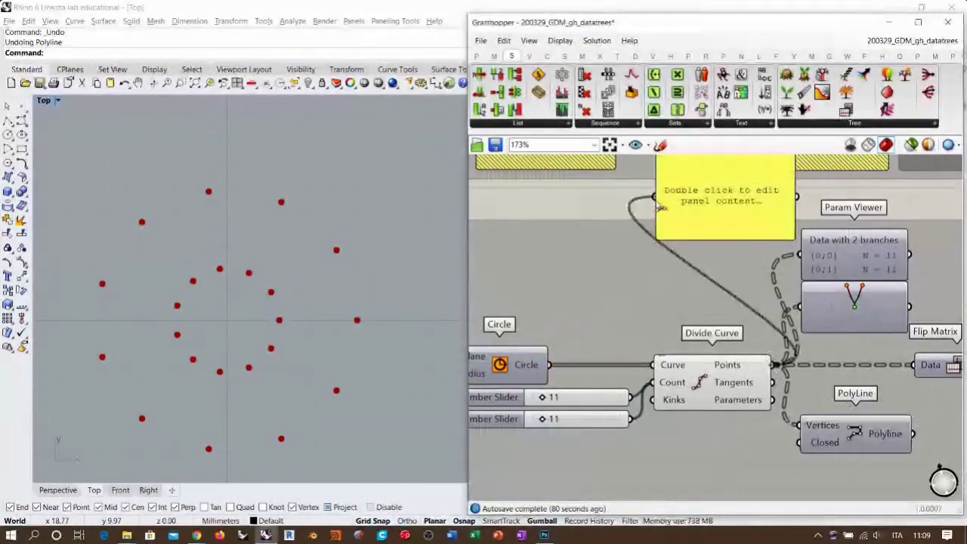
pyautogui.moveTo(729, 198); pyautogui.dragTo(691, 251)
pyautogui.moveTo(750, 290); pyautogui.dragTo(883, 461)
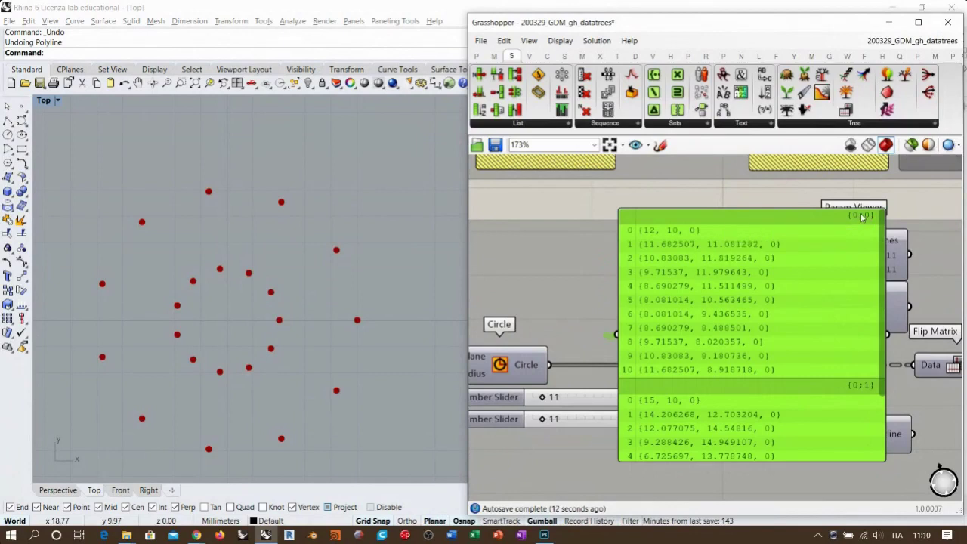
pyautogui.moveTo(687, 300); pyautogui.dragTo(859, 263, button='right')
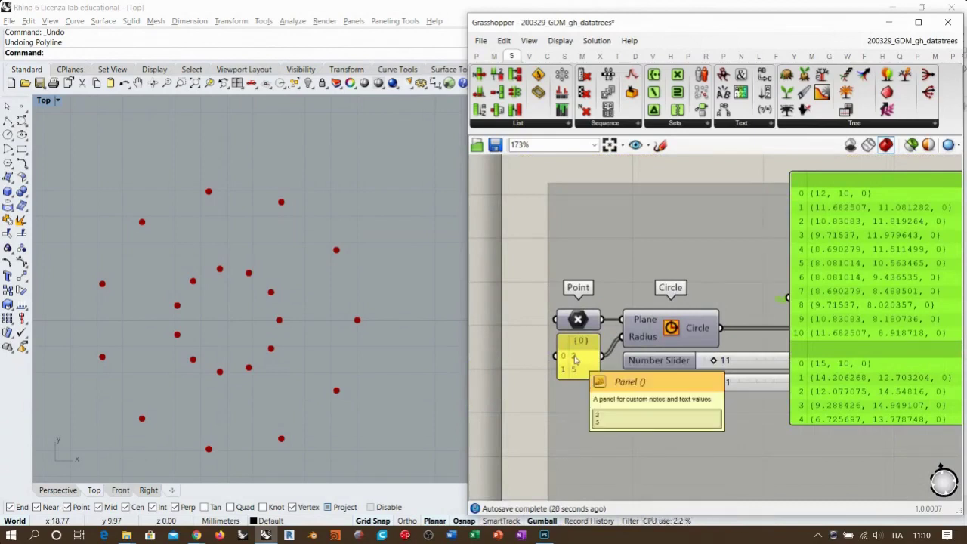
pyautogui.moveTo(702, 330)
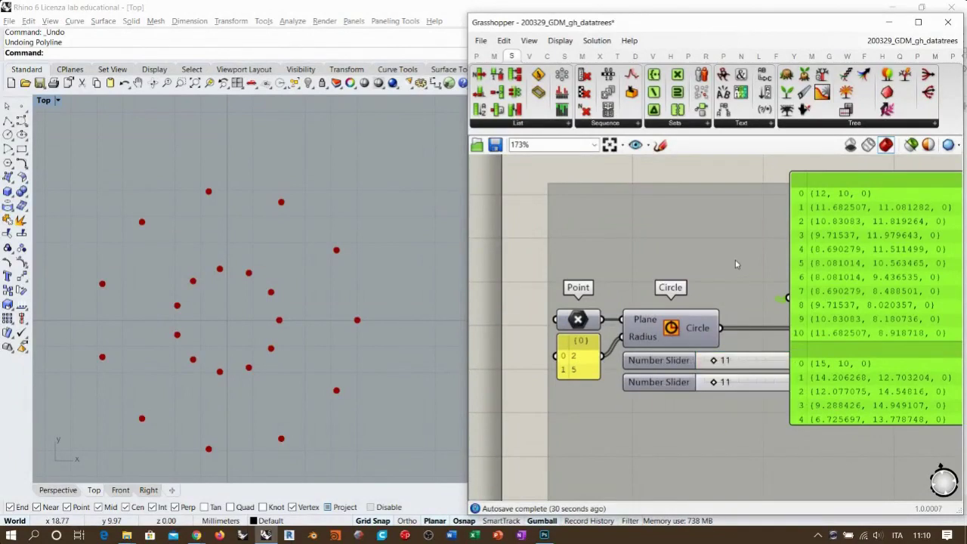
pyautogui.moveTo(745, 228); pyautogui.dragTo(706, 237, button='right')
pyautogui.click(710, 239)
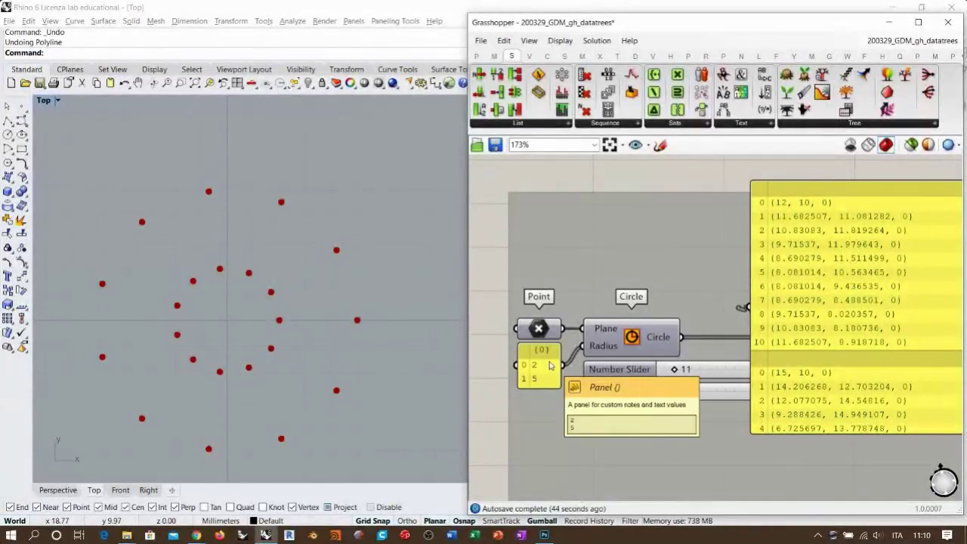
pyautogui.moveTo(853, 296); pyautogui.dragTo(739, 290, button='right')
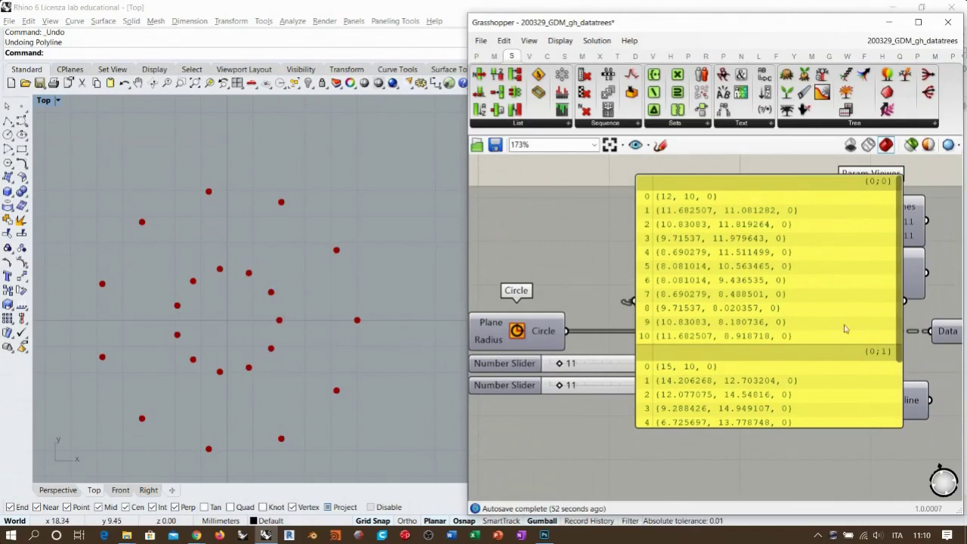
pyautogui.moveTo(898, 283); pyautogui.dragTo(892, 393)
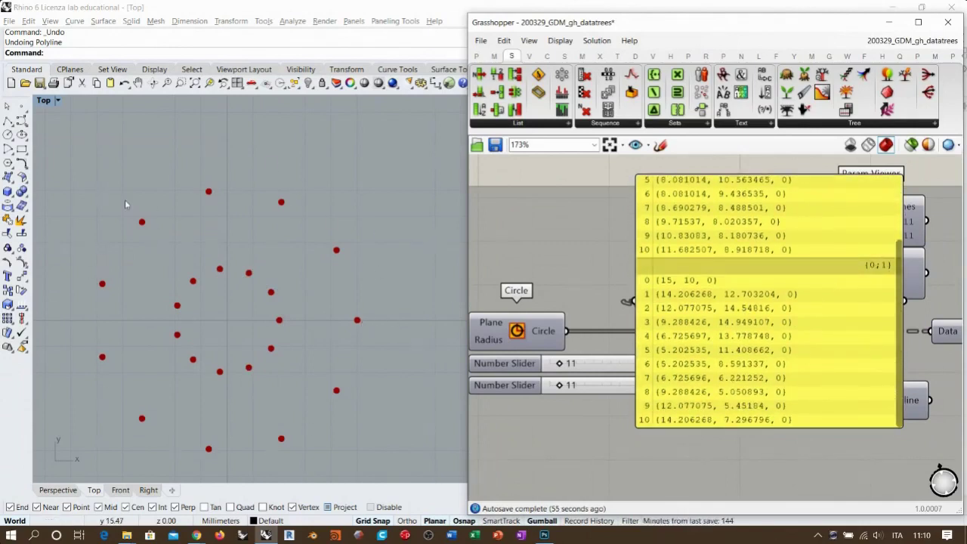
pyautogui.click(778, 295)
pyautogui.press('Delete')
pyautogui.moveTo(831, 261); pyautogui.dragTo(646, 295, button='right')
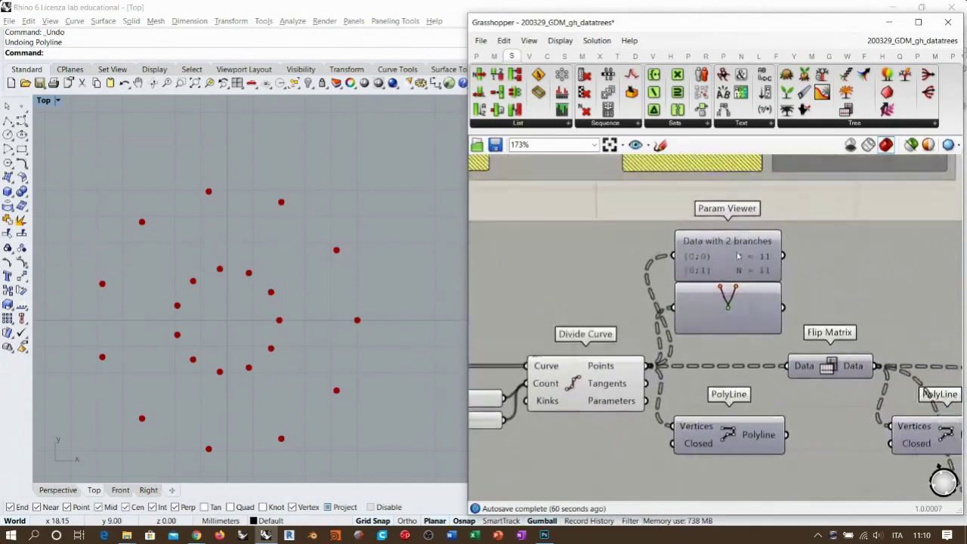
pyautogui.scroll(3, 751, 249)
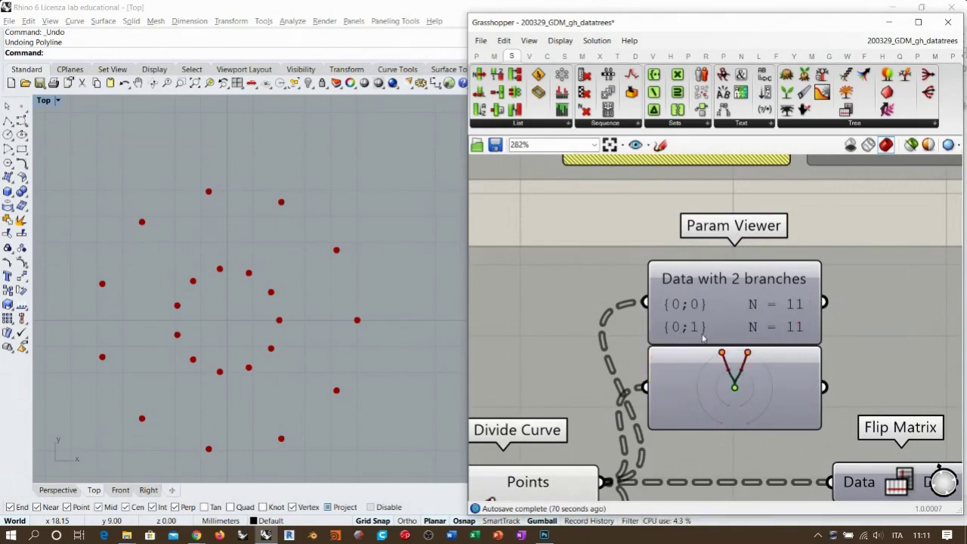
pyautogui.moveTo(793, 327)
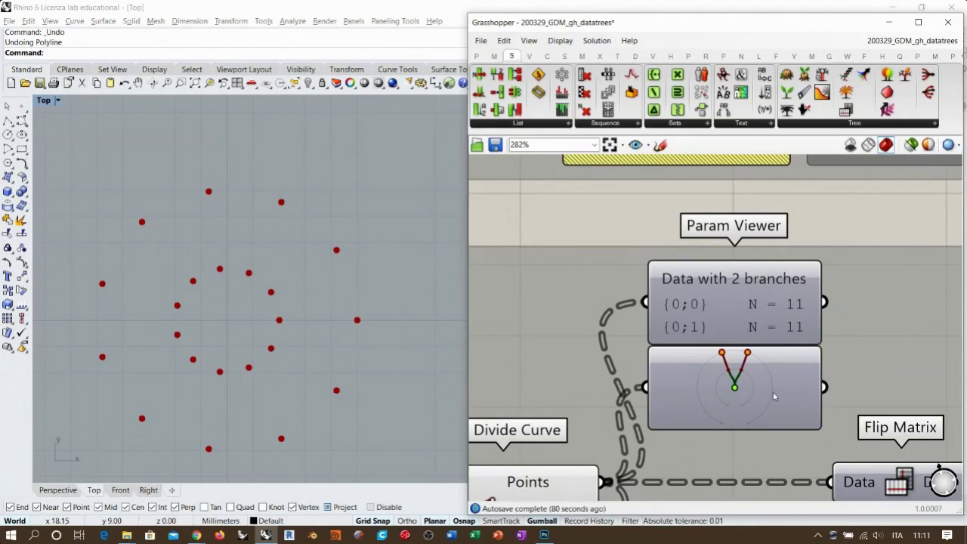
pyautogui.scroll(-2, 743, 394)
pyautogui.moveTo(743, 394); pyautogui.dragTo(723, 316, button='right')
pyautogui.moveTo(611, 366); pyautogui.dragTo(685, 352, button='right')
# Select the PolyLine component to inspect its tooltip, then deselect it and bring Param Viewer and Flip Matrix into view.
pyautogui.click(840, 405)
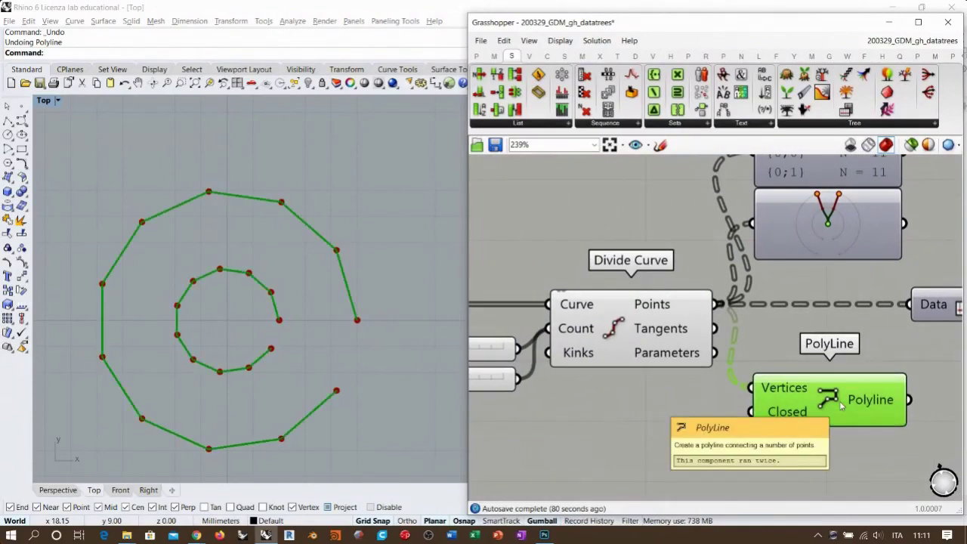
pyautogui.keyDown('ctrl'); pyautogui.click(824, 397); pyautogui.keyUp('ctrl')
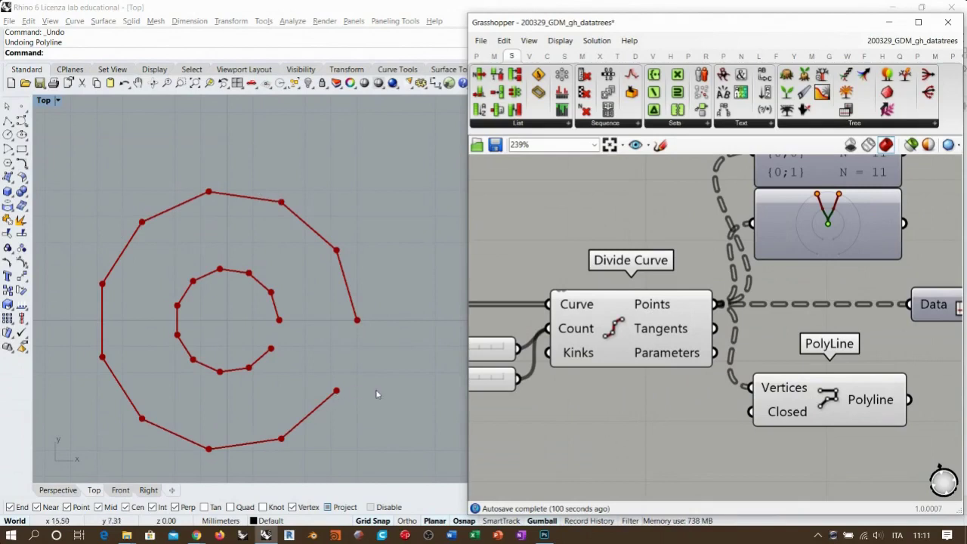
pyautogui.moveTo(664, 166); pyautogui.dragTo(656, 218, button='right')
pyautogui.scroll(-2, 655, 216)
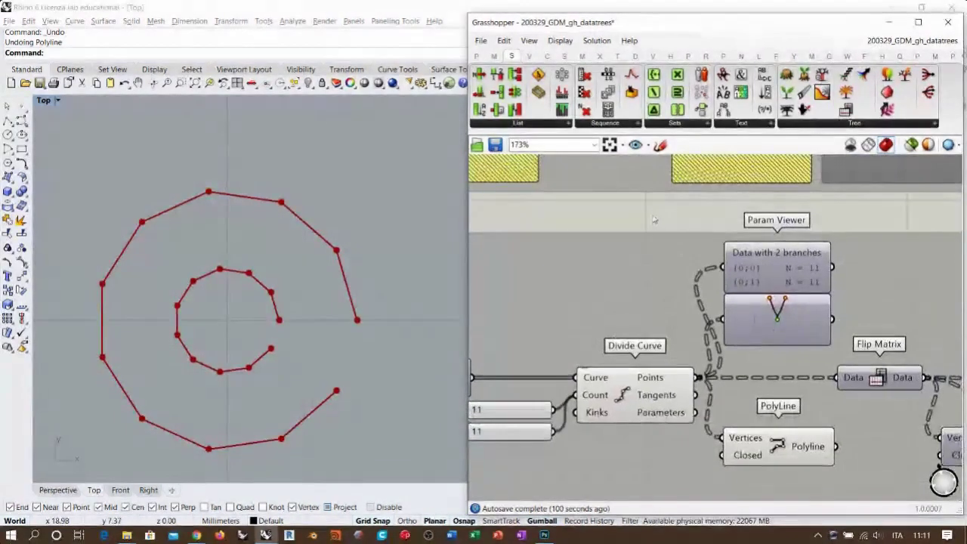
# Add a Panel connected to Divide Curve's Points output and enlarge it to list all points.
pyautogui.doubleClick(655, 217)
pyautogui.write('panel')
pyautogui.press('Return')
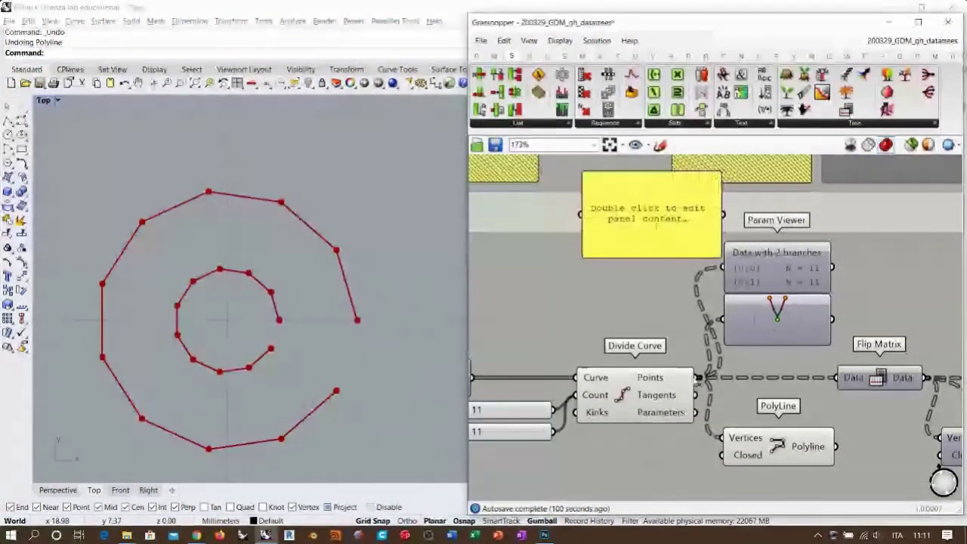
pyautogui.moveTo(580, 214); pyautogui.dragTo(696, 377)
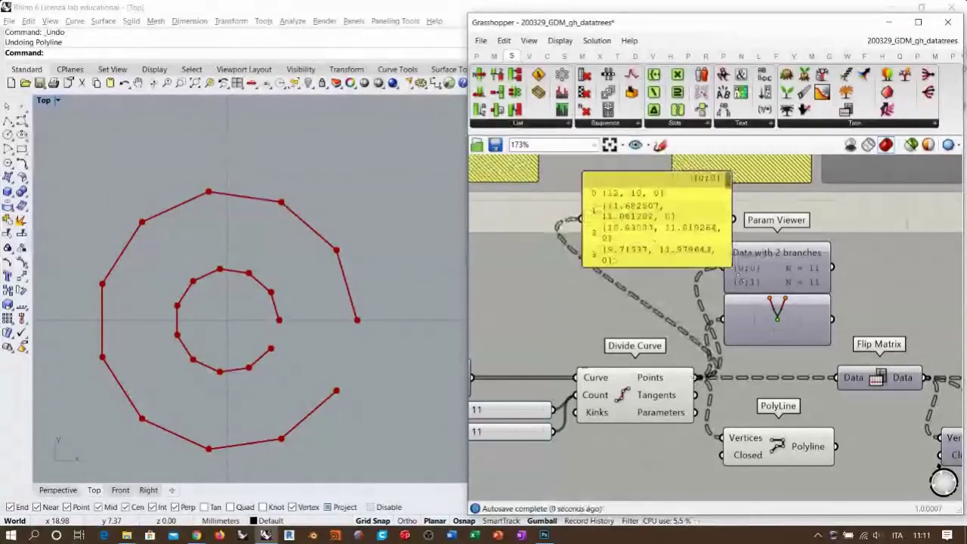
pyautogui.moveTo(715, 252); pyautogui.dragTo(855, 370)
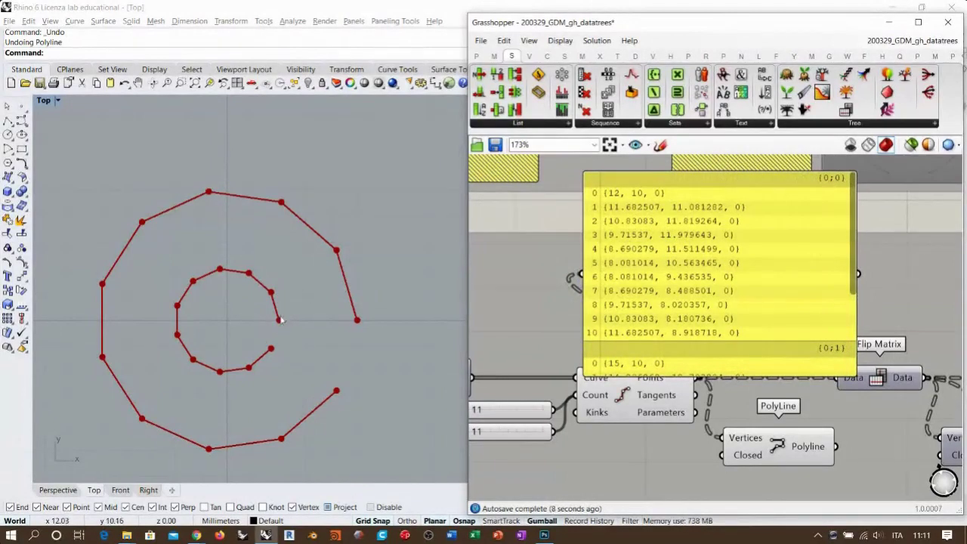
# Inspect the panel's two point lists, then delete it to reveal the Param Viewer.
pyautogui.moveTo(672, 350); pyautogui.dragTo(645, 285, button='right')
pyautogui.click(645, 285)
pyautogui.moveTo(646, 285); pyautogui.dragTo(645, 283)
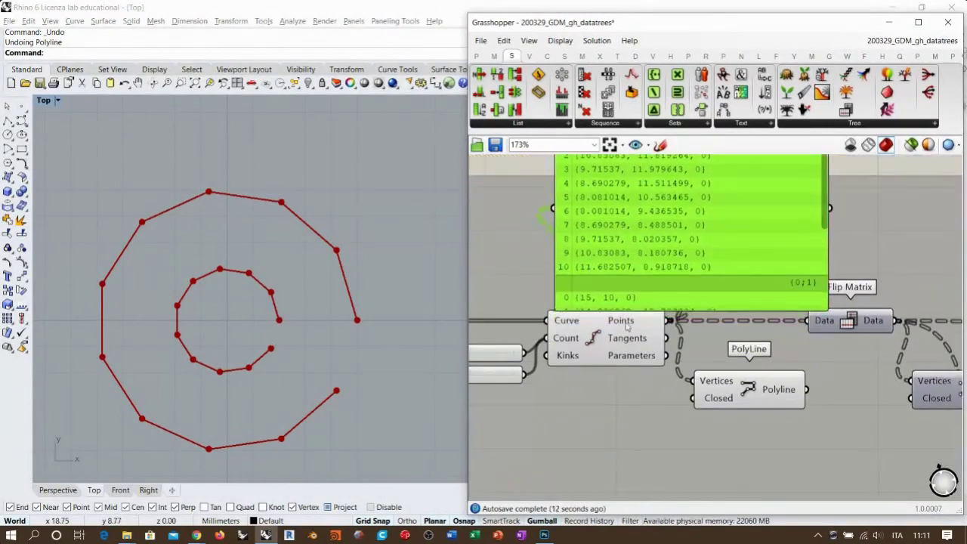
pyautogui.click(748, 392)
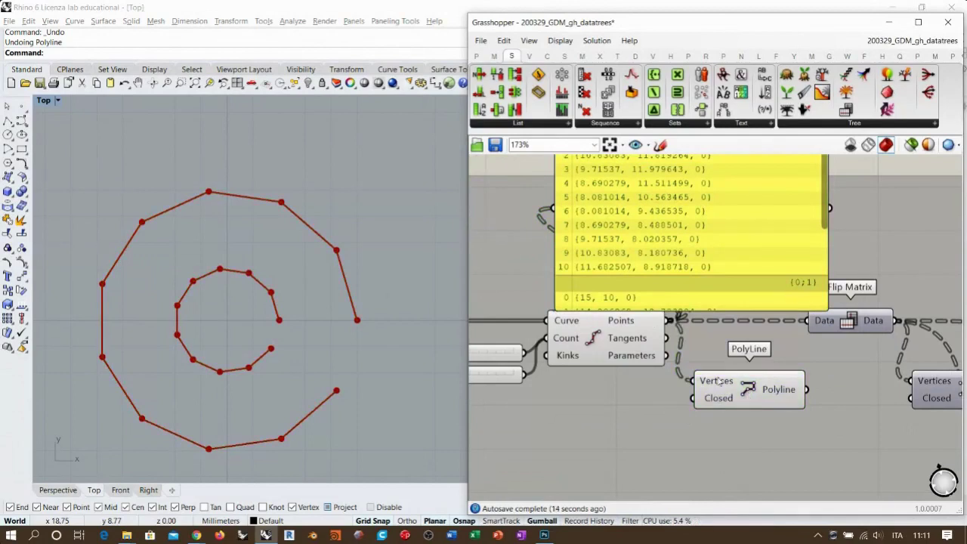
pyautogui.moveTo(716, 382); pyautogui.dragTo(725, 446, button='right')
pyautogui.moveTo(833, 237); pyautogui.dragTo(840, 353)
pyautogui.scroll(3, 751, 290)
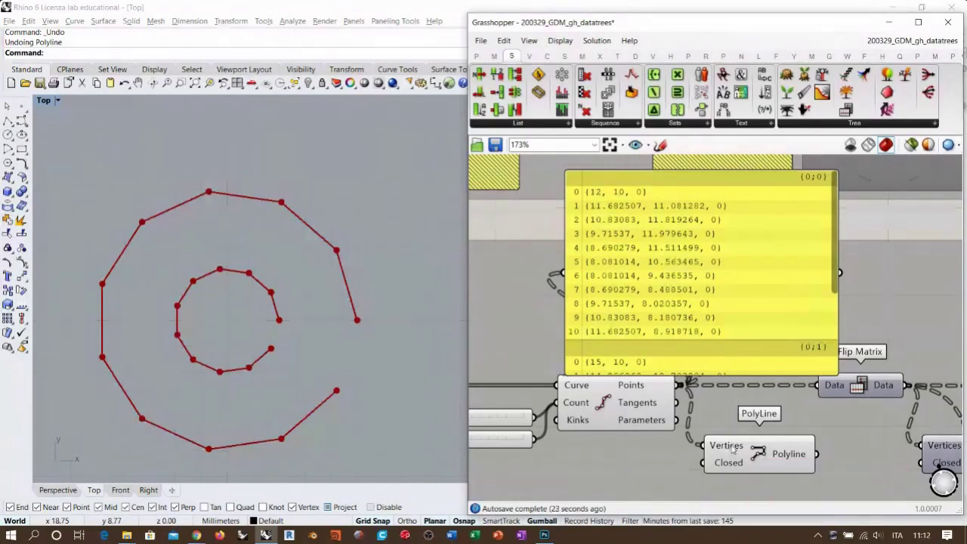
pyautogui.moveTo(711, 449)
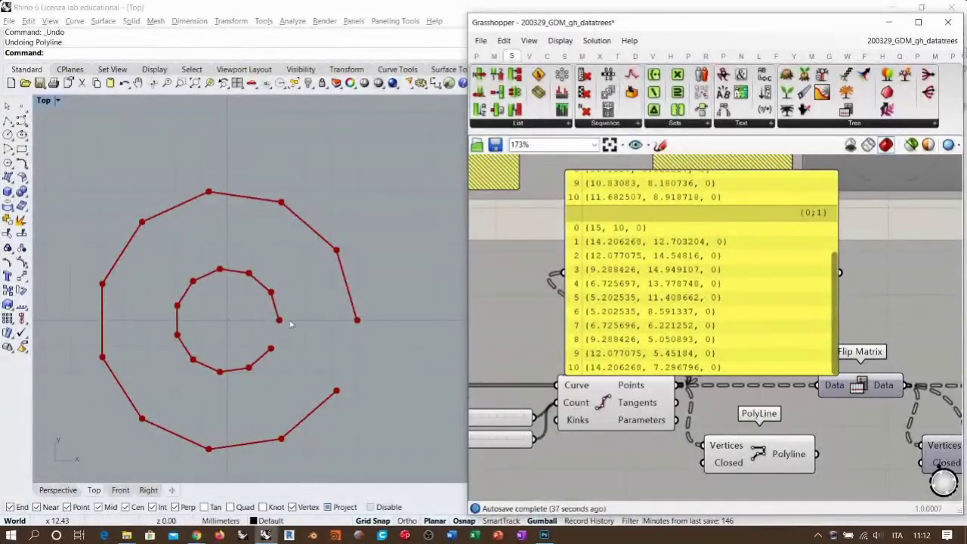
pyautogui.click(723, 285)
pyautogui.press('Delete')
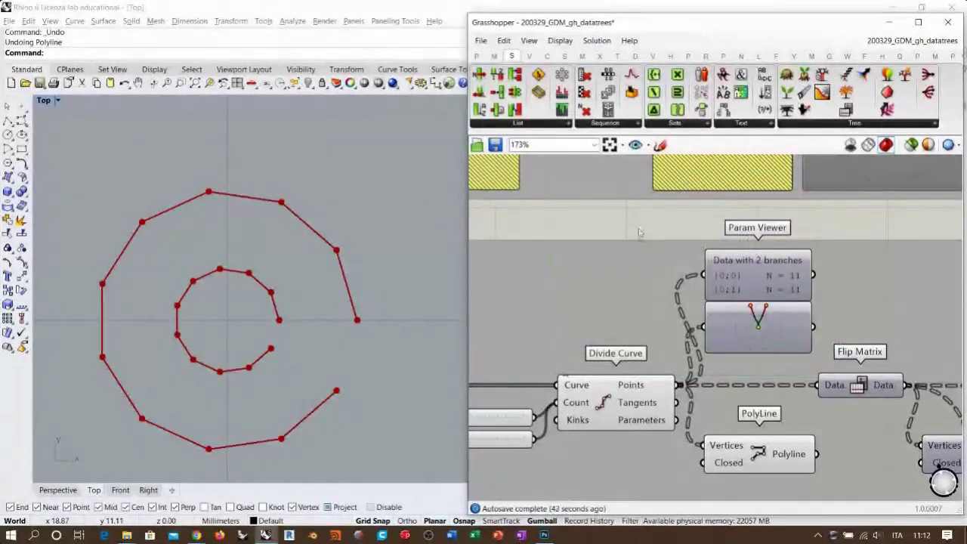
pyautogui.scroll(3, 736, 308)
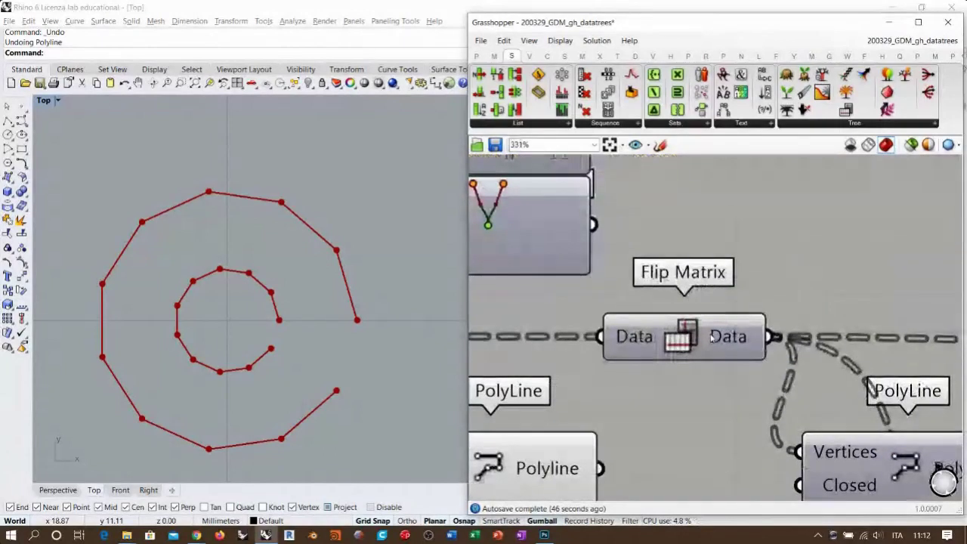
pyautogui.scroll(-3, 704, 348)
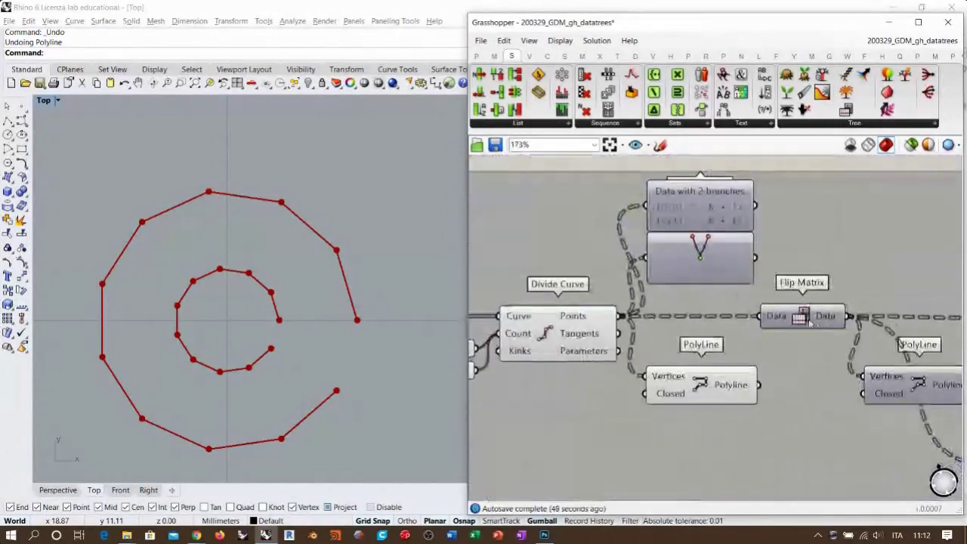
pyautogui.click(574, 342)
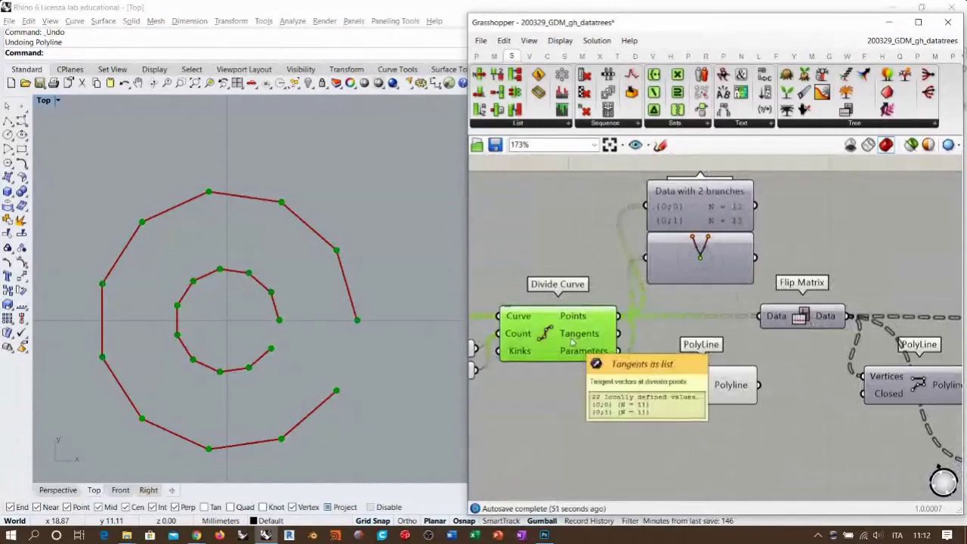
pyautogui.click(737, 342)
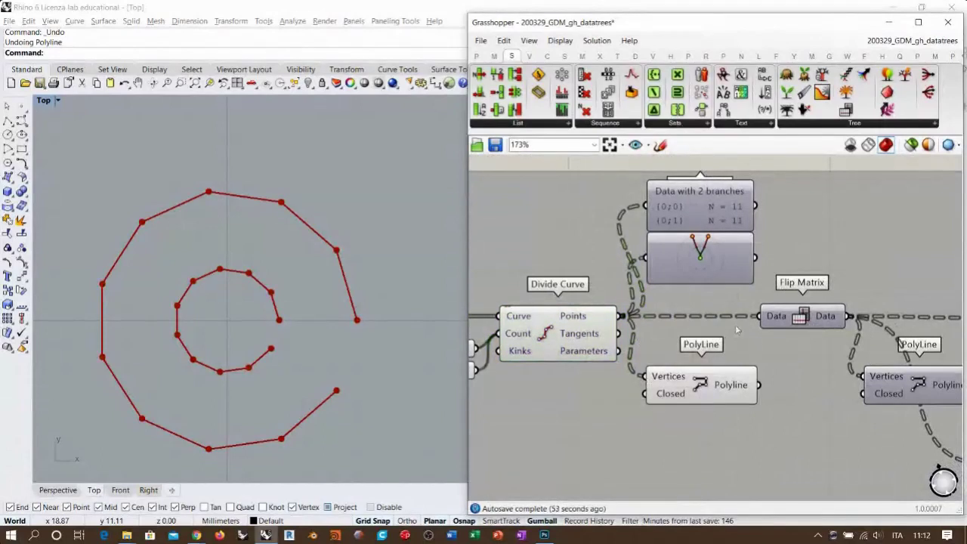
pyautogui.moveTo(815, 303); pyautogui.dragTo(687, 317, button='right')
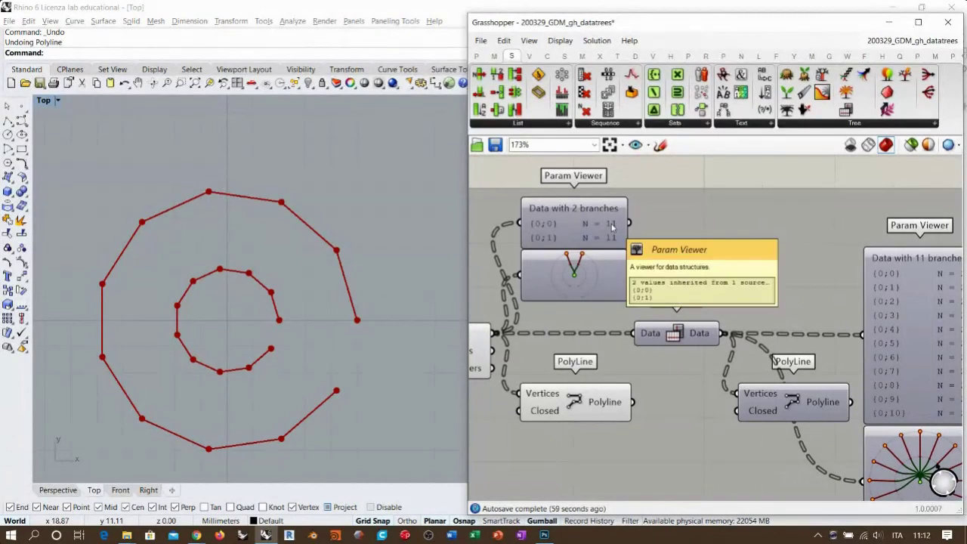
pyautogui.moveTo(896, 350); pyautogui.dragTo(662, 318, button='right')
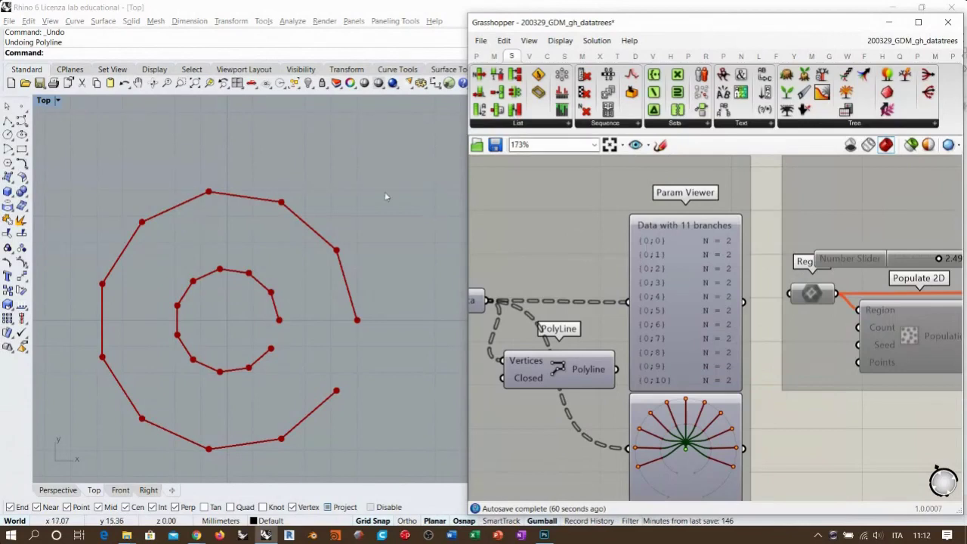
pyautogui.click(8, 122)
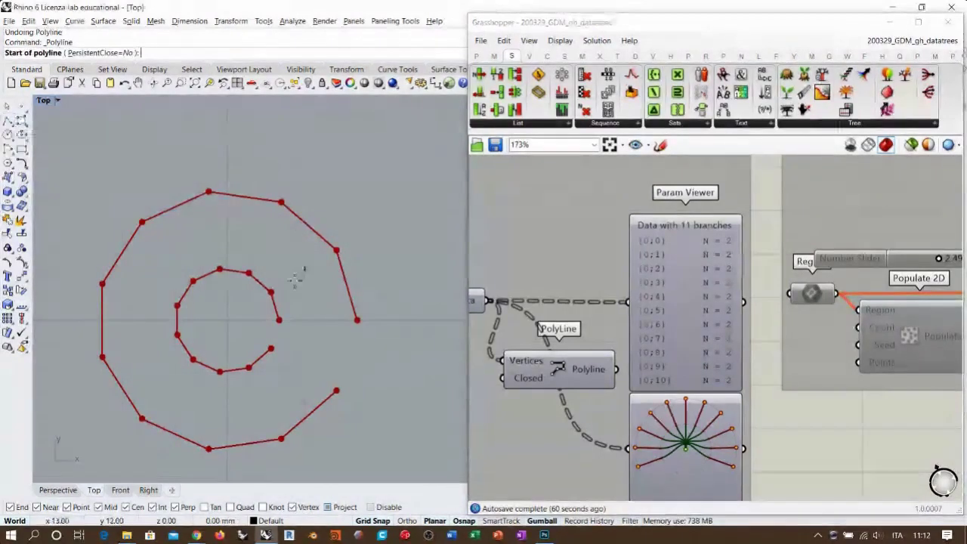
pyautogui.press('F9')
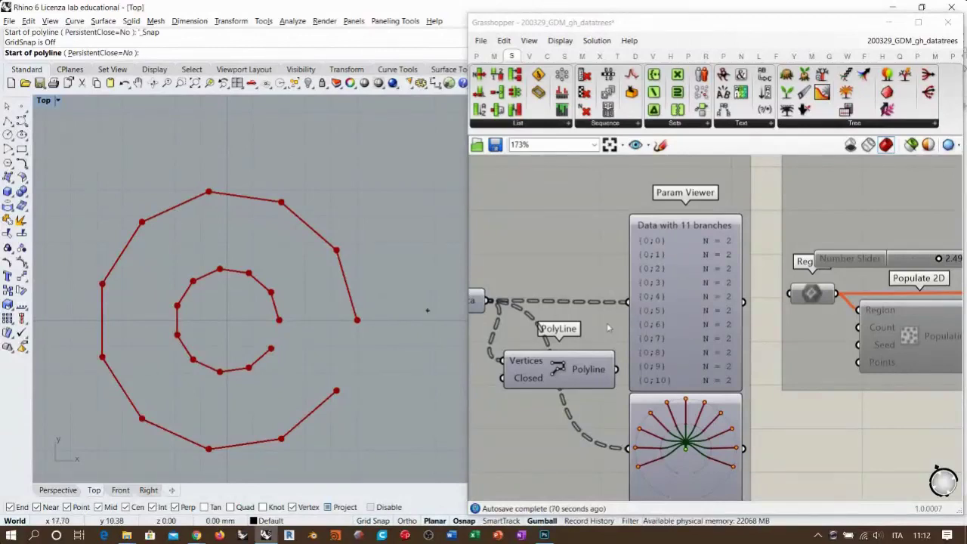
pyautogui.click(279, 318)
pyautogui.click(254, 270)
pyautogui.click(223, 259)
pyautogui.click(166, 288)
pyautogui.click(160, 320)
pyautogui.click(172, 364)
pyautogui.click(213, 382)
pyautogui.click(260, 376)
pyautogui.click(281, 352)
pyautogui.press('Return')
pyautogui.press('Return')
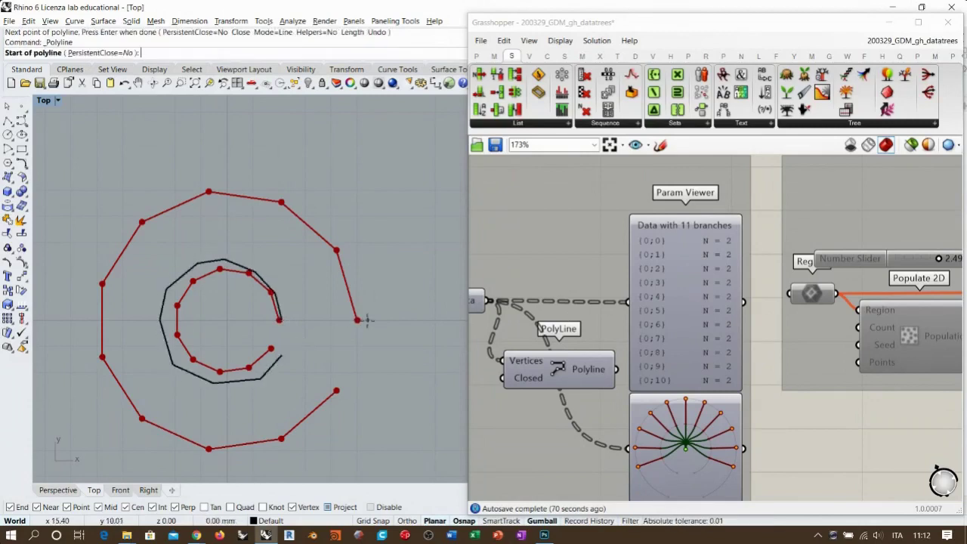
pyautogui.click(366, 314)
pyautogui.click(354, 273)
pyautogui.click(326, 222)
pyautogui.click(213, 182)
pyautogui.click(138, 208)
pyautogui.click(88, 321)
pyautogui.click(106, 375)
pyautogui.click(163, 424)
pyautogui.click(234, 432)
pyautogui.click(298, 412)
pyautogui.click(331, 388)
pyautogui.press('Return')
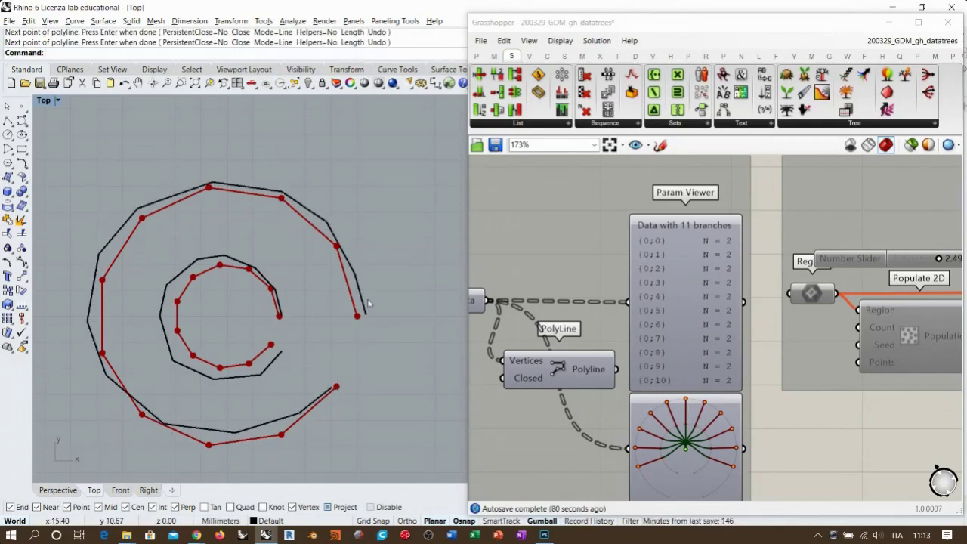
pyautogui.press('Return')
pyautogui.click(280, 316)
pyautogui.click(358, 317)
pyautogui.press('Return')
pyautogui.press('Return')
pyautogui.click(278, 287)
pyautogui.click(342, 253)
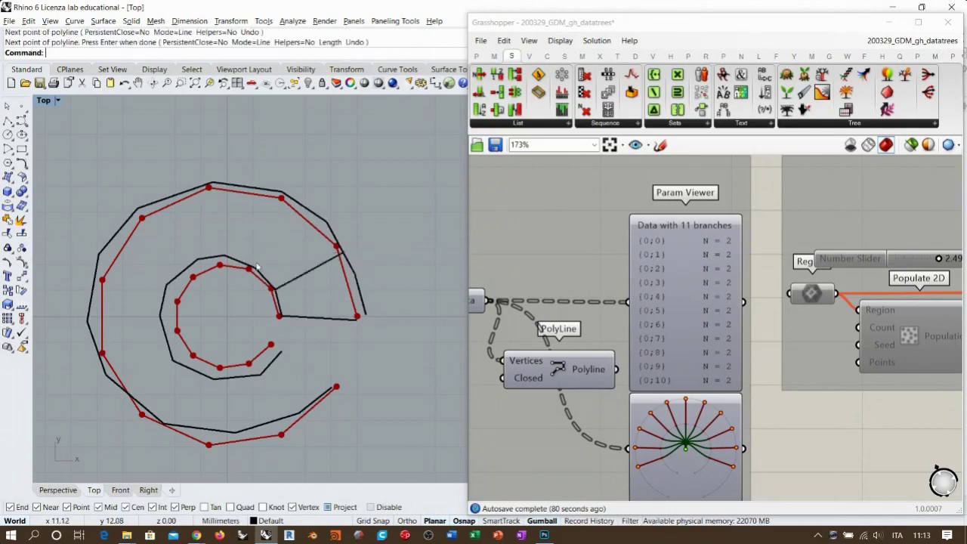
pyautogui.press('Return')
pyautogui.press('Return')
pyautogui.click(224, 255)
pyautogui.click(206, 198)
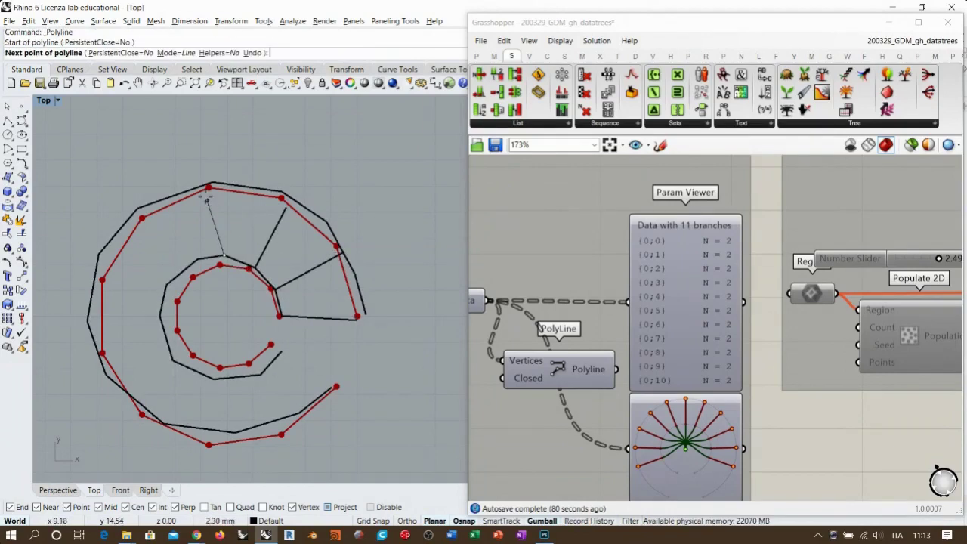
pyautogui.press('Return')
pyautogui.moveTo(371, 178); pyautogui.dragTo(95, 431)
pyautogui.press('Delete')
pyautogui.click(670, 368)
pyautogui.scroll(-1, 670, 368)
# Preview the Flip Matrix output and the second PolyLine's radial lines.
pyautogui.moveTo(669, 368); pyautogui.dragTo(611, 276)
pyautogui.click(602, 276)
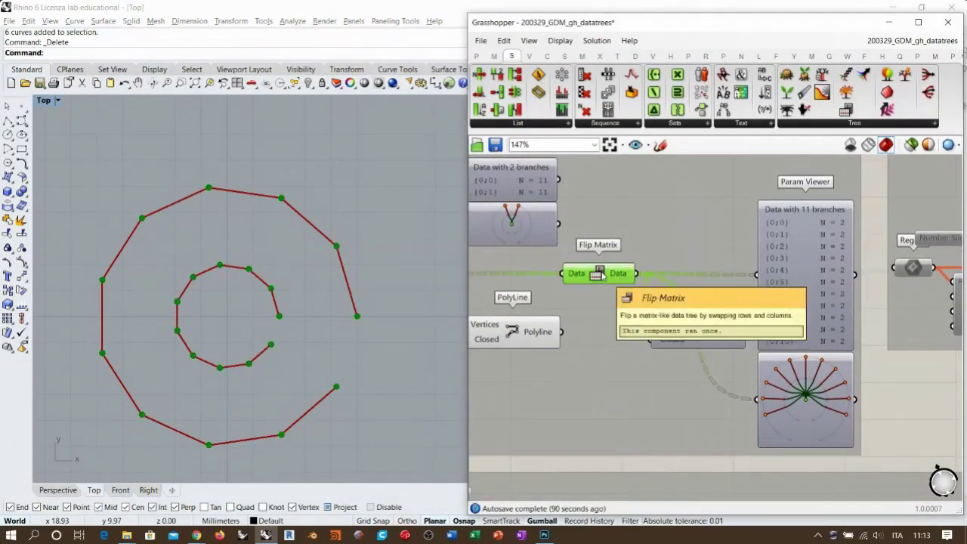
pyautogui.click(596, 276)
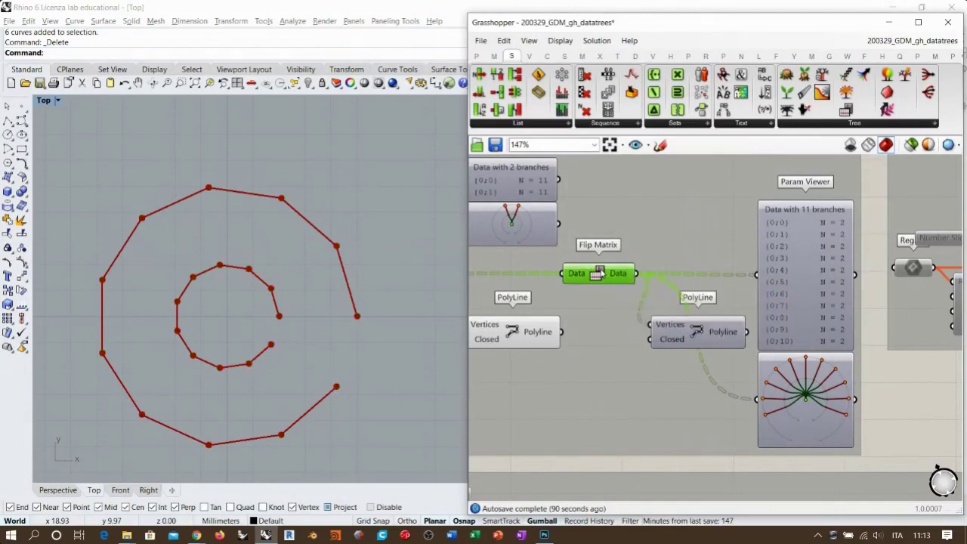
pyautogui.click(697, 333)
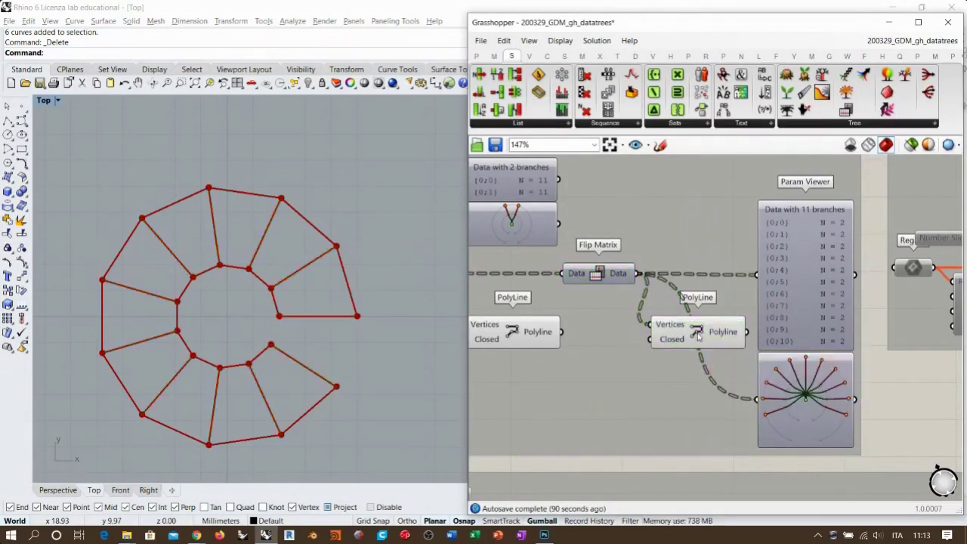
pyautogui.moveTo(696, 329); pyautogui.dragTo(705, 331, button='right')
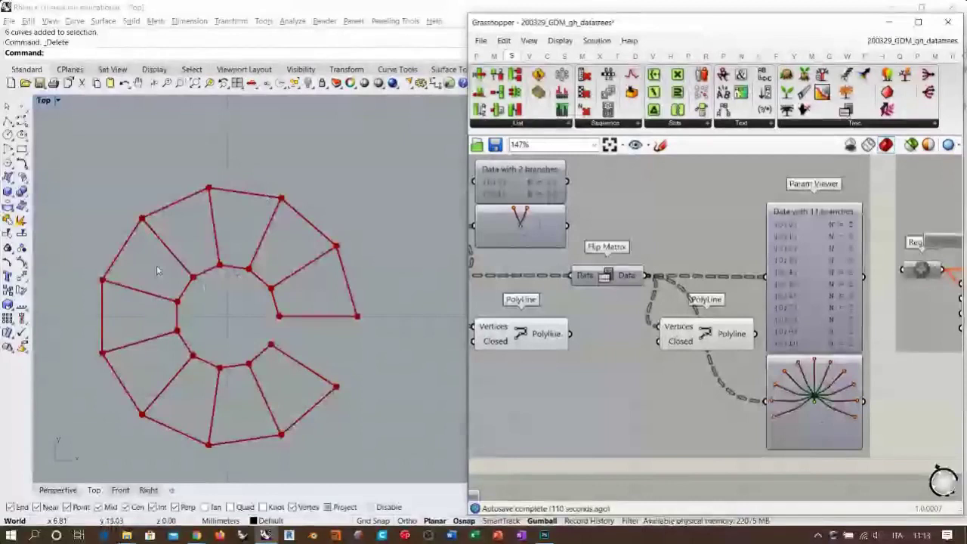
# Compare the Circle and Flip Matrix previews, then window-select and deselect the whole circle group.
pyautogui.moveTo(679, 333); pyautogui.dragTo(820, 323, button='right')
pyautogui.scroll(-3, 708, 334)
pyautogui.click(705, 333)
pyautogui.click(567, 278)
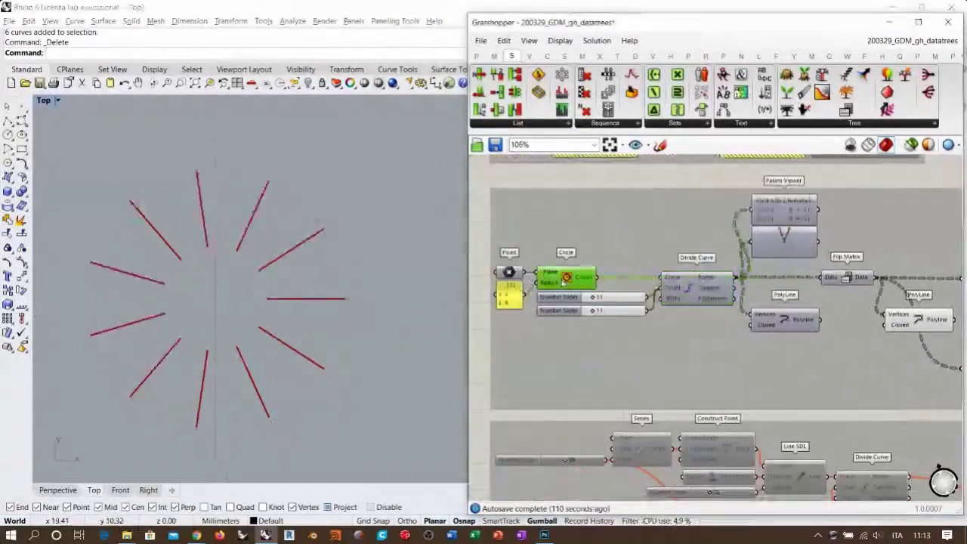
pyautogui.click(529, 355)
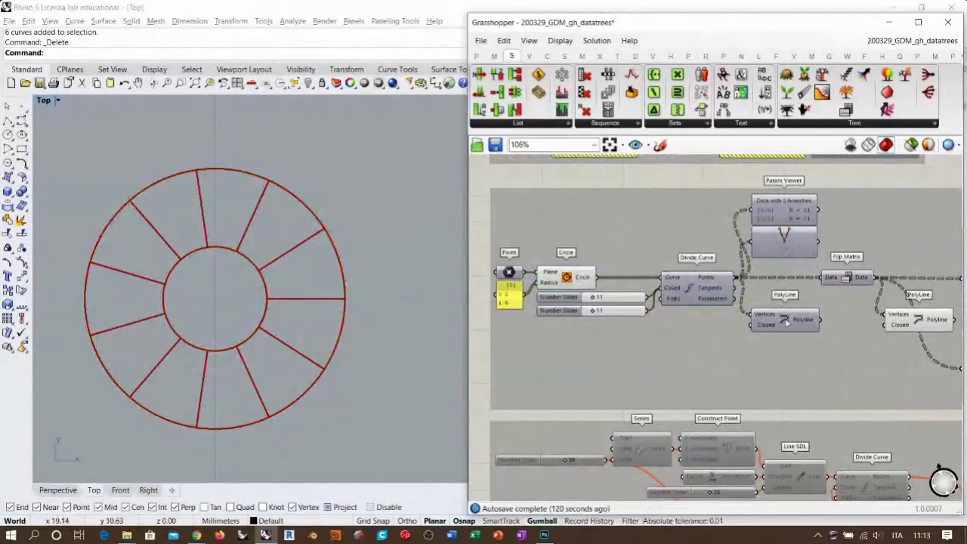
pyautogui.moveTo(785, 321); pyautogui.dragTo(743, 319, button='right')
pyautogui.click(823, 273)
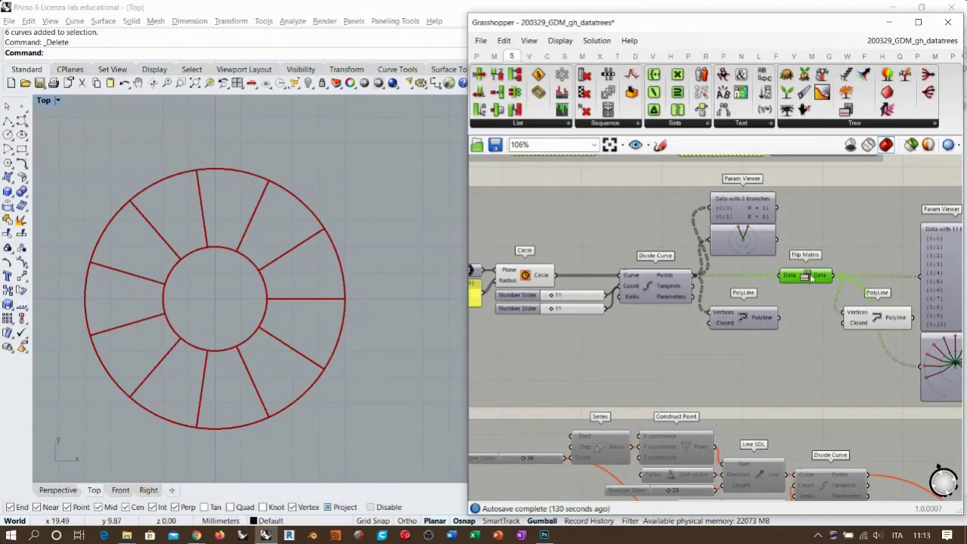
pyautogui.scroll(-3, 836, 263)
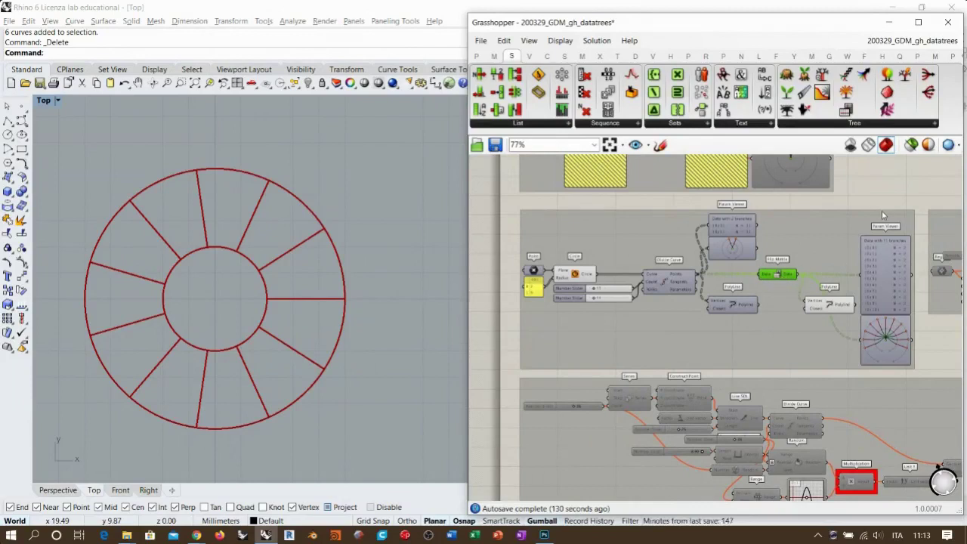
pyautogui.moveTo(904, 210); pyautogui.dragTo(502, 370)
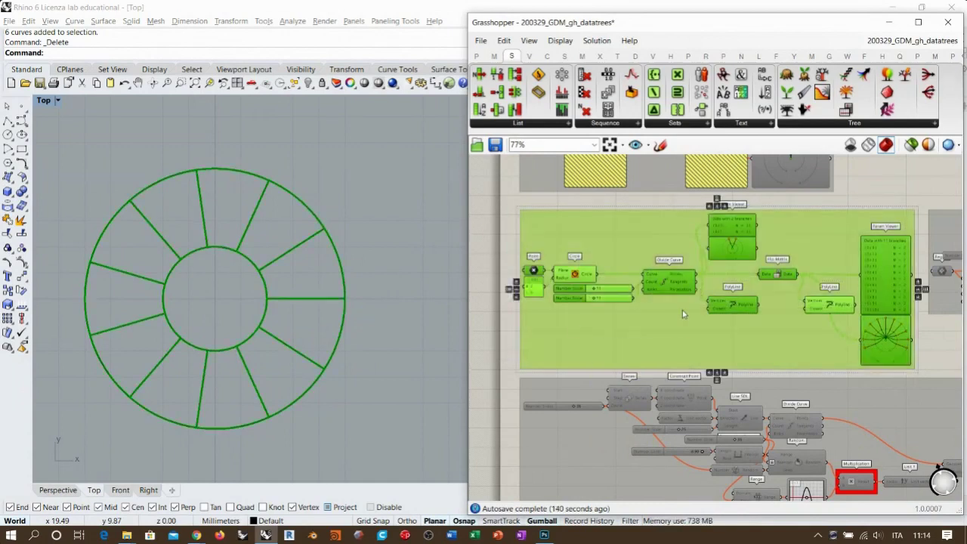
pyautogui.click(508, 240)
pyautogui.scroll(4, 834, 280)
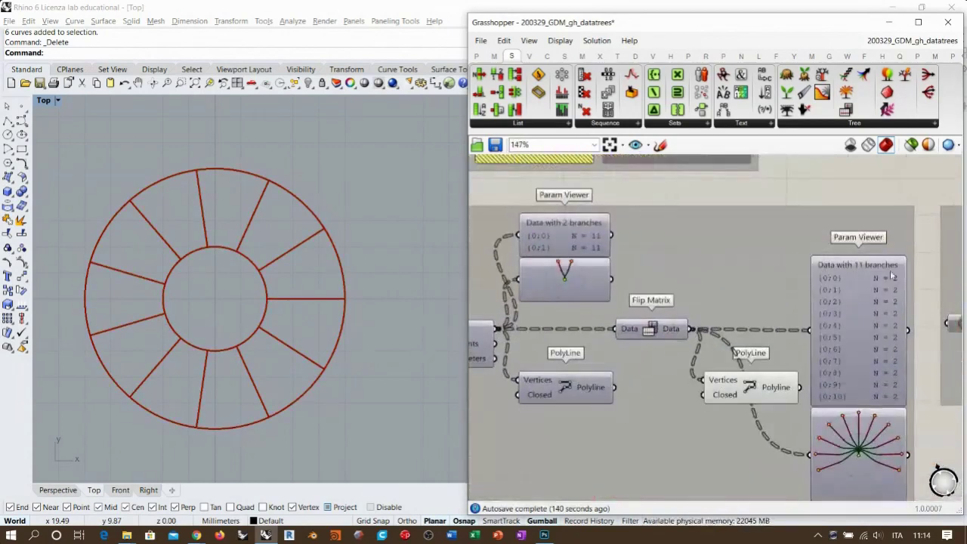
pyautogui.click(573, 241)
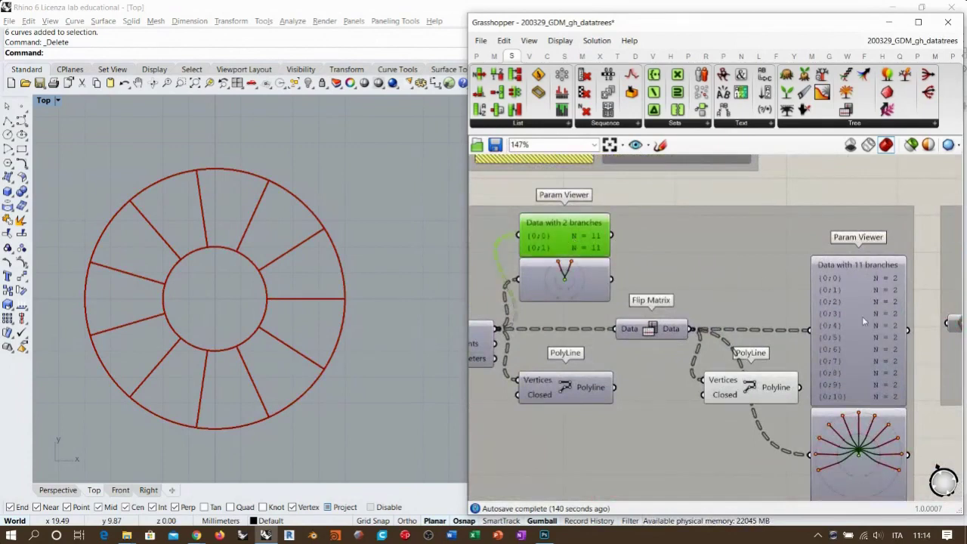
pyautogui.keyDown('shift'); pyautogui.click(880, 314); pyautogui.keyUp('shift')
pyautogui.click(822, 208)
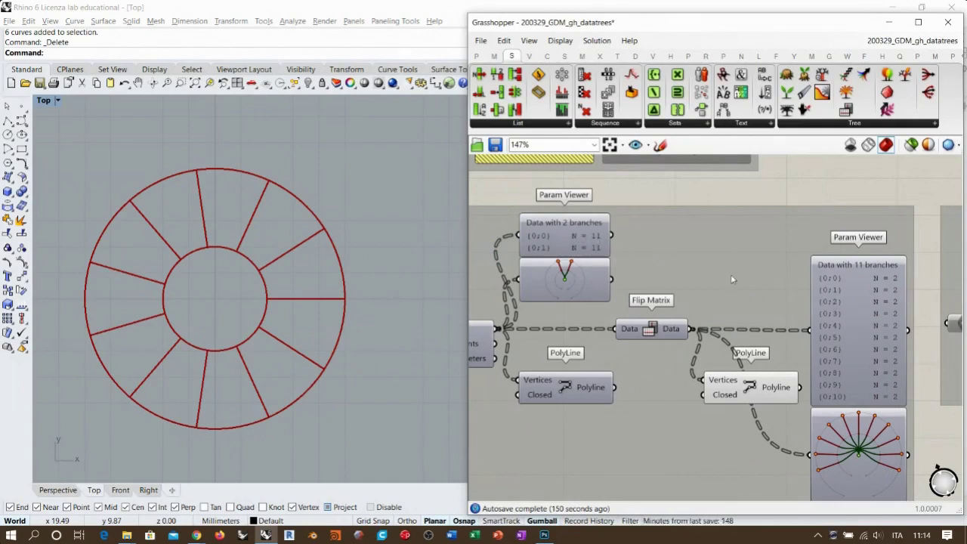
pyautogui.click(571, 239)
pyautogui.keyDown('shift'); pyautogui.click(865, 318); pyautogui.keyUp('shift')
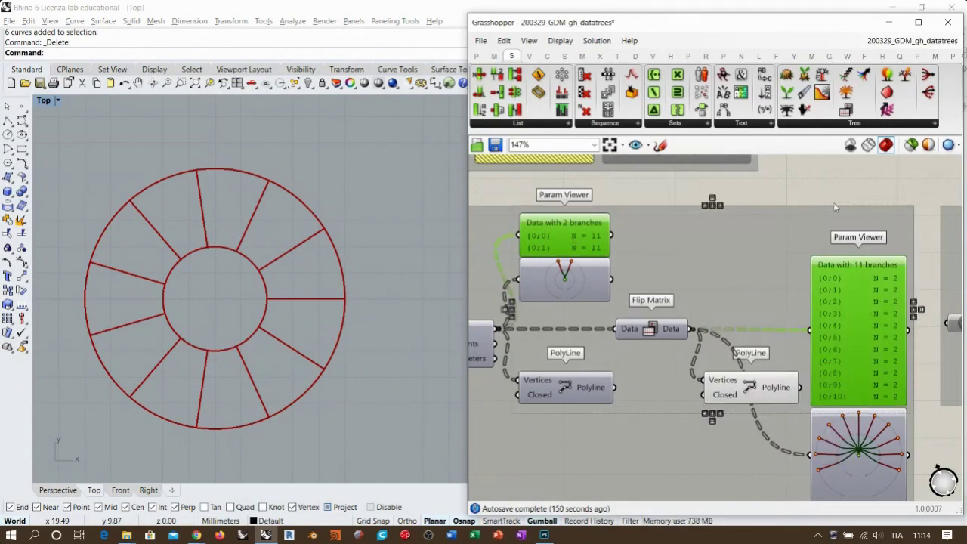
pyautogui.click(664, 260)
pyautogui.scroll(-5, 855, 280)
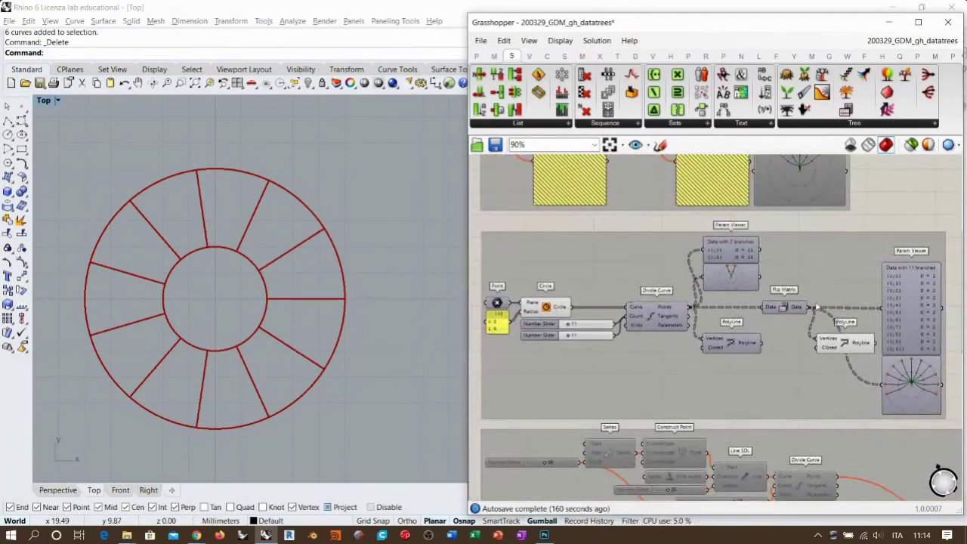
# Zoom out from the circle group and window-select the lower wave group to preview its curves.
pyautogui.moveTo(946, 233); pyautogui.dragTo(491, 388)
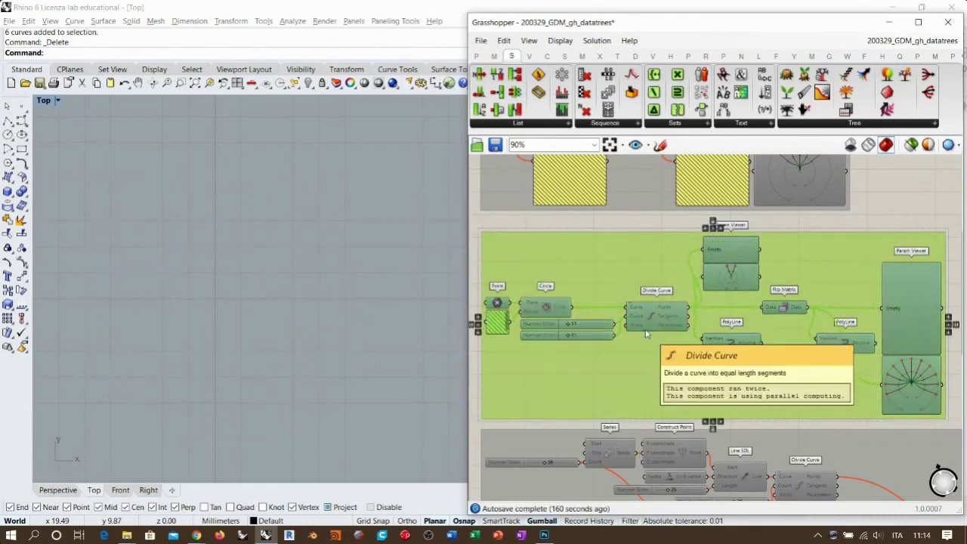
pyautogui.scroll(-4, 646, 333)
pyautogui.moveTo(720, 311); pyautogui.dragTo(720, 300, button='right')
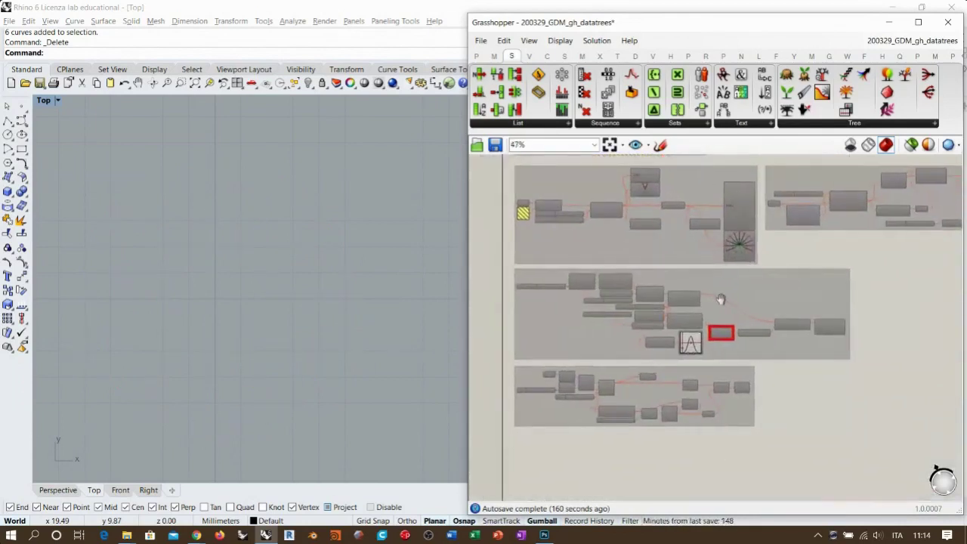
pyautogui.moveTo(857, 275); pyautogui.dragTo(819, 307, button='right')
pyautogui.moveTo(823, 296); pyautogui.dragTo(475, 388)
pyautogui.click(814, 435)
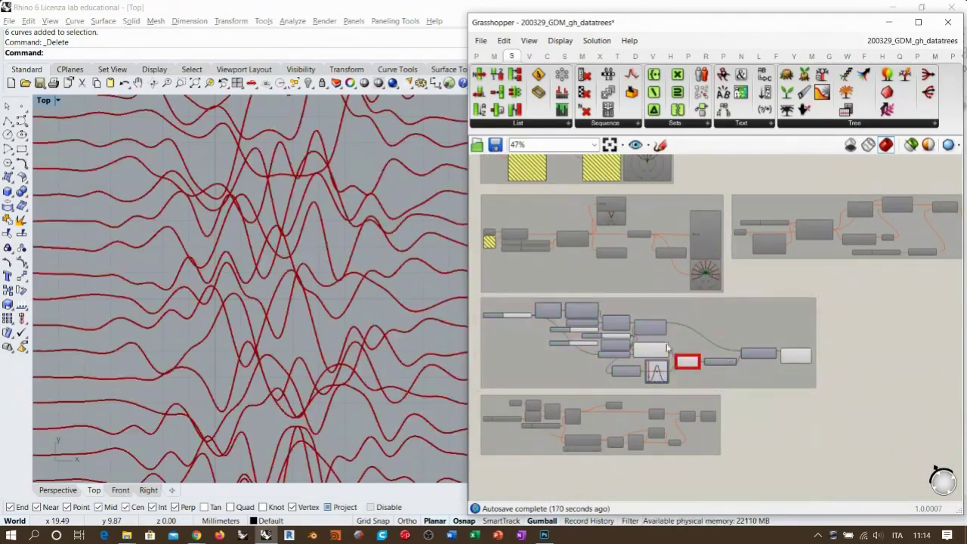
# Zoom the Rhino Top view onto the wavy curves and pan the canvas toward Series.
pyautogui.click(315, 310)
pyautogui.scroll(-3, 315, 310)
pyautogui.scroll(-2, 281, 345)
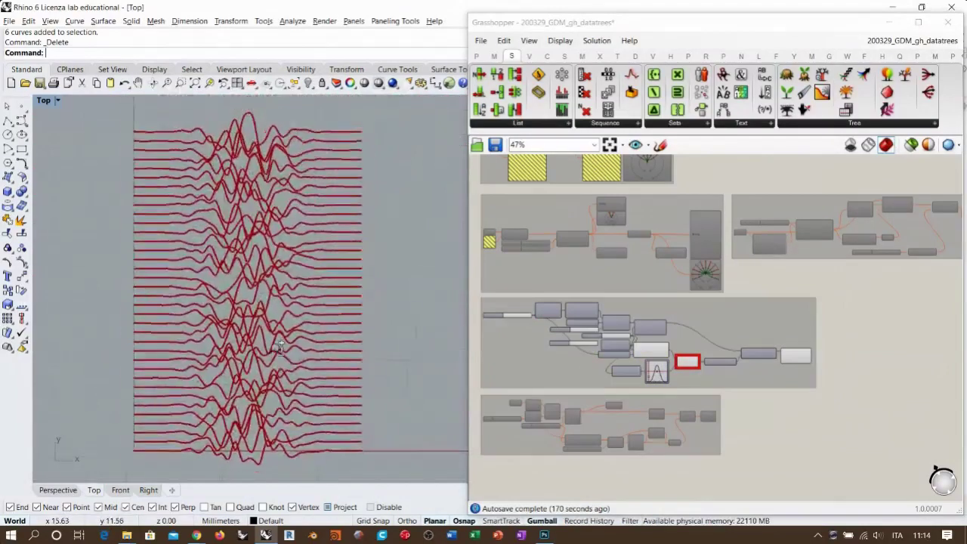
pyautogui.click(606, 347)
pyautogui.scroll(6, 606, 347)
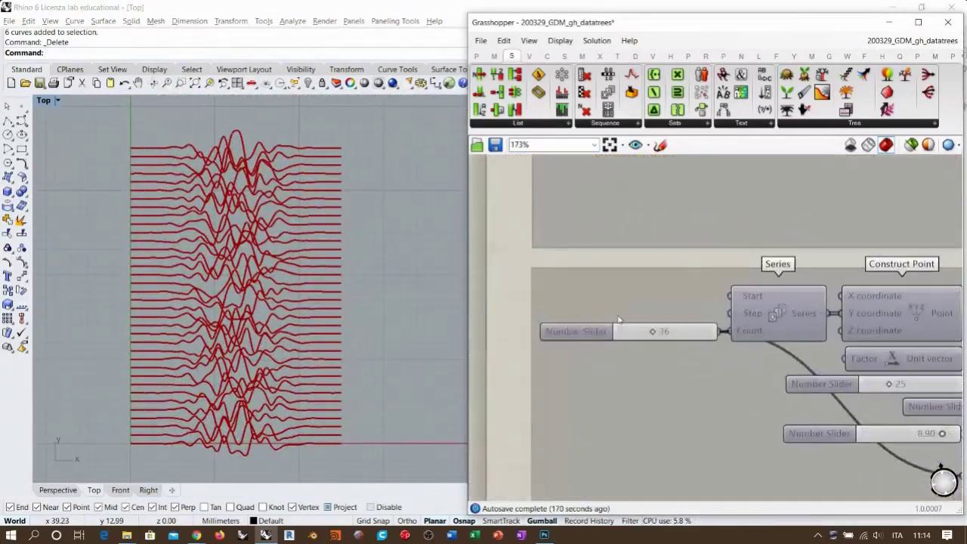
pyautogui.click(392, 287)
pyautogui.scroll(2, 390, 287)
pyautogui.moveTo(338, 299); pyautogui.dragTo(344, 297, button='right')
pyautogui.click(494, 260)
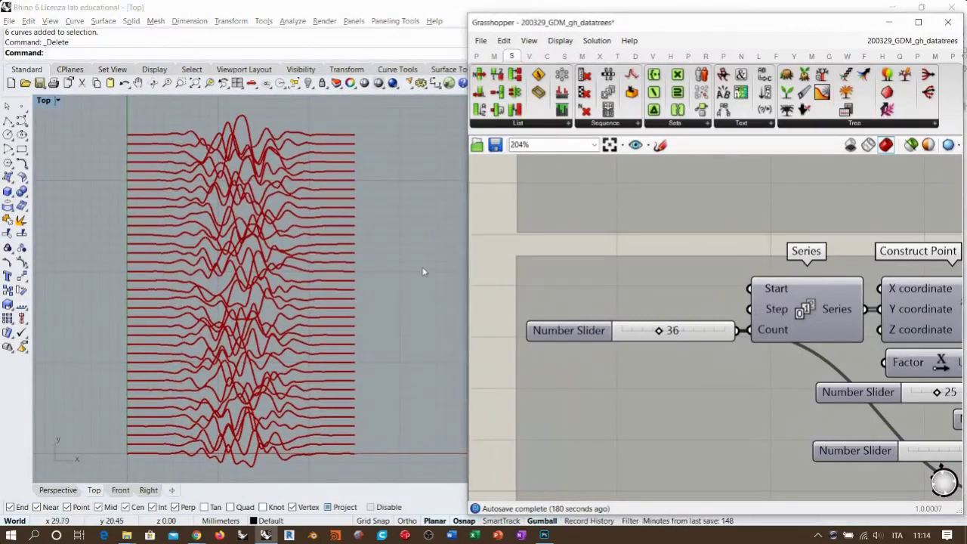
pyautogui.moveTo(819, 309); pyautogui.dragTo(801, 304, button='right')
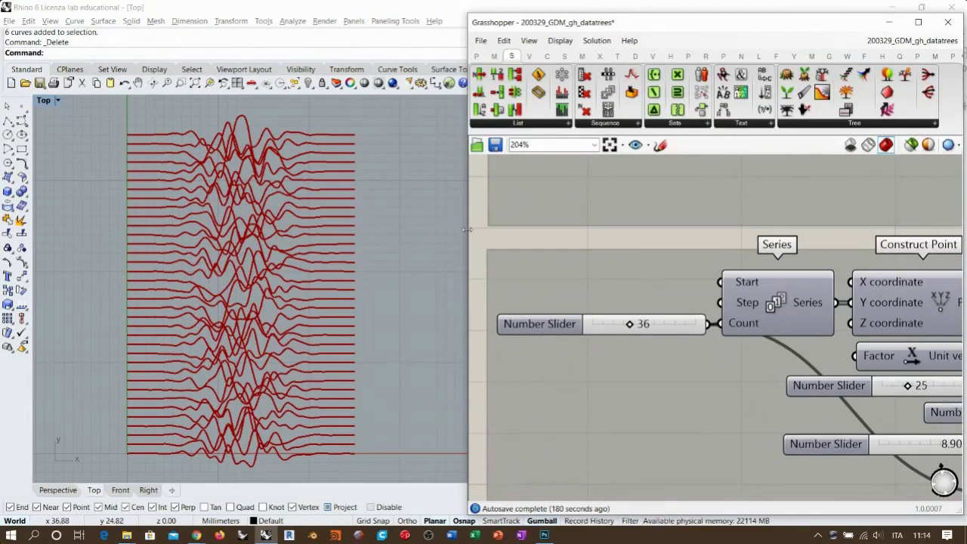
# Widen the Grasshopper window and preview the Series and Construct Point outputs.
pyautogui.moveTo(467, 230); pyautogui.dragTo(372, 229)
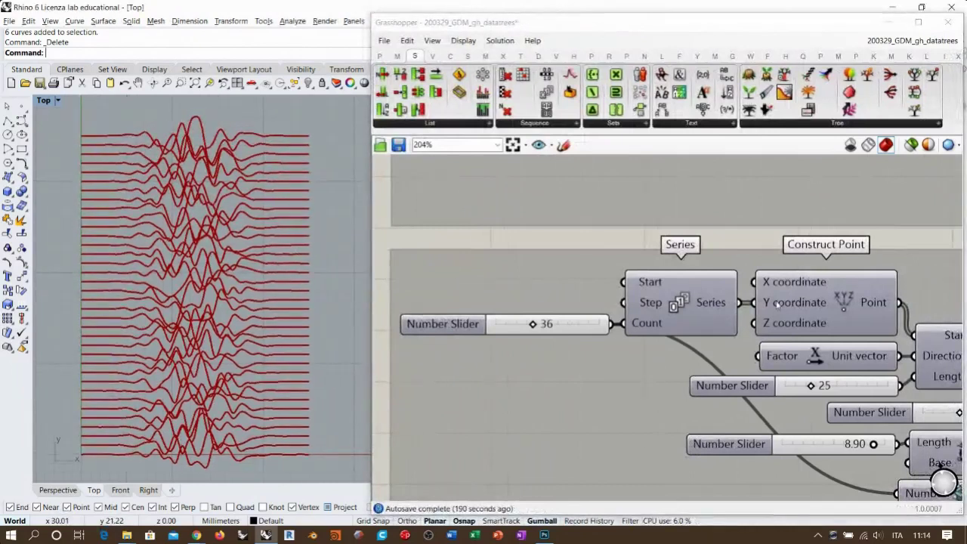
pyautogui.moveTo(698, 323); pyautogui.dragTo(628, 289, button='right')
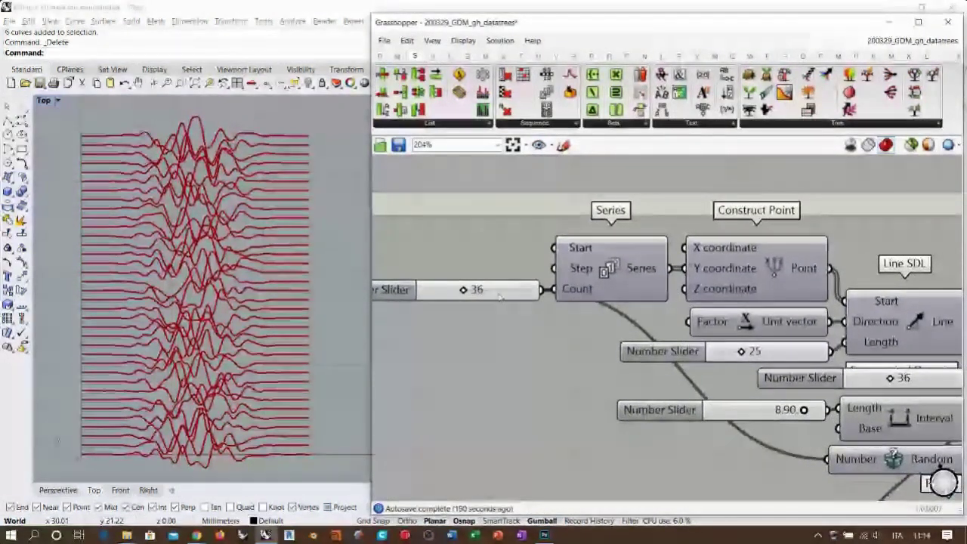
pyautogui.moveTo(498, 297); pyautogui.dragTo(499, 318)
pyautogui.click(614, 270)
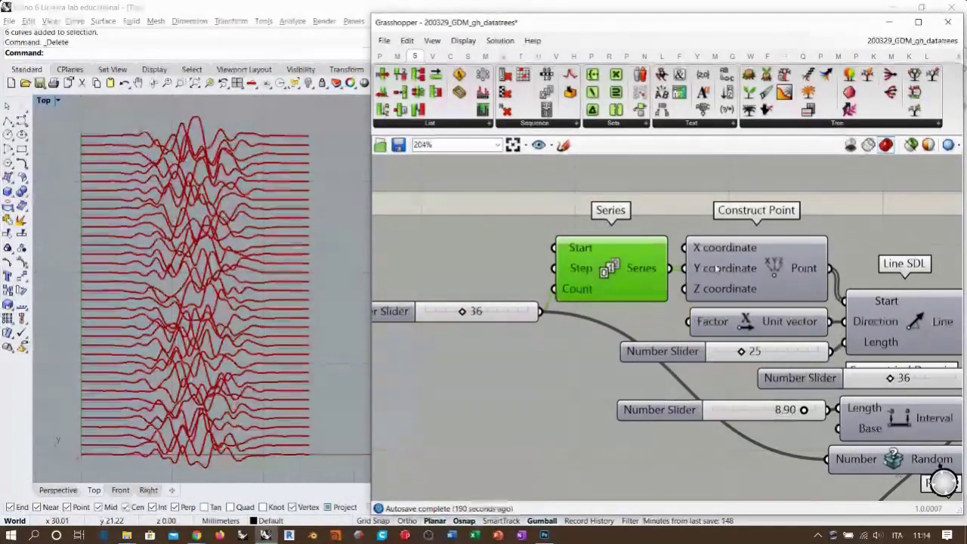
pyautogui.click(773, 266)
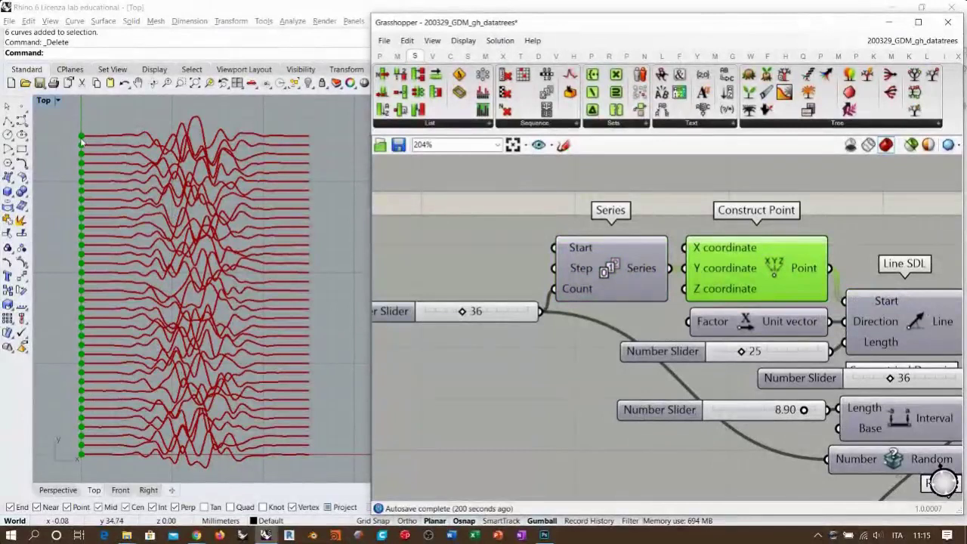
# Preview the Line SDL lines, varying the length slider from 25 to 48 and back to 25.
pyautogui.moveTo(792, 289); pyautogui.dragTo(649, 260, button='right')
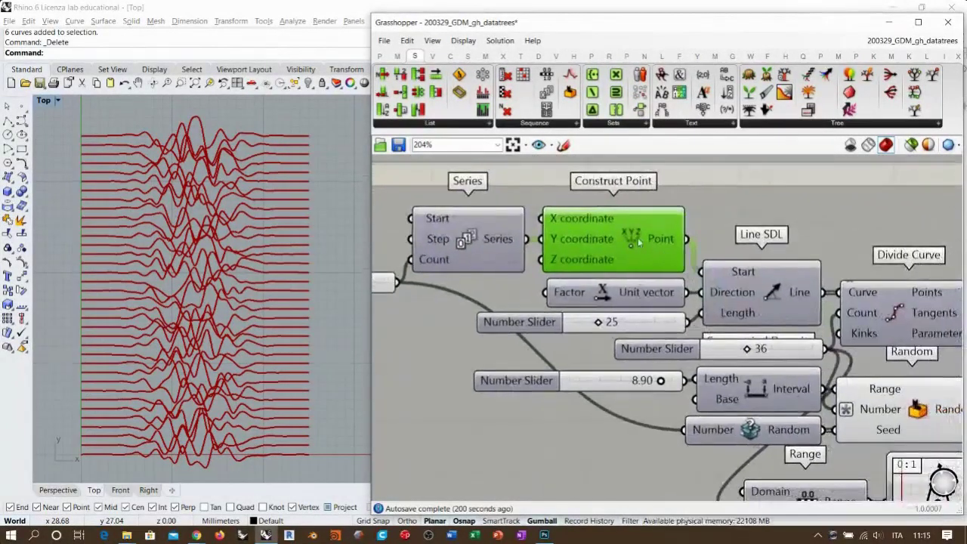
pyautogui.click(770, 290)
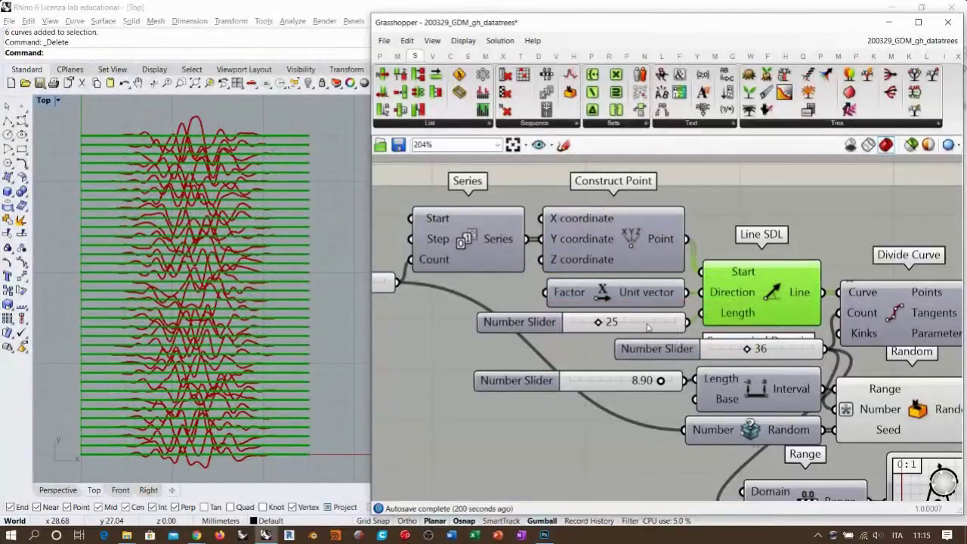
pyautogui.click(620, 323)
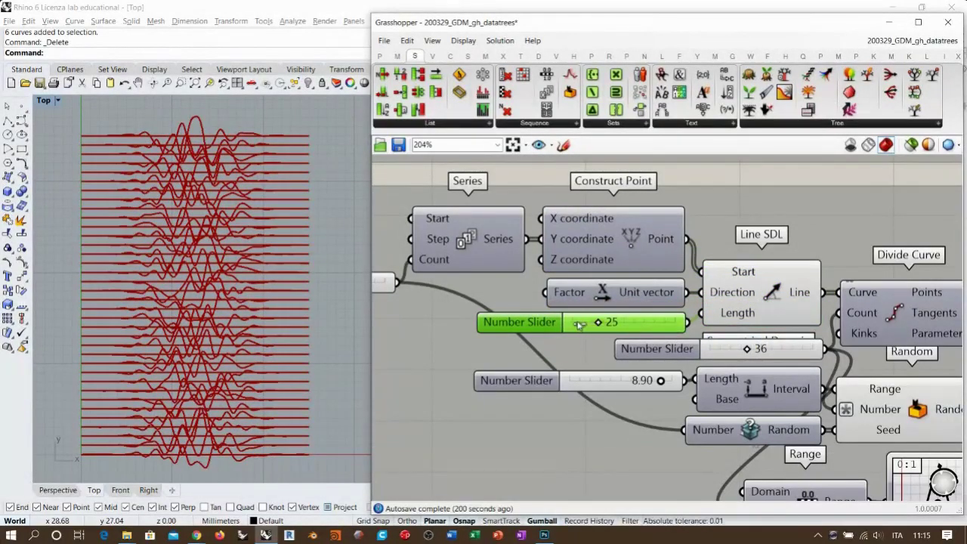
pyautogui.moveTo(582, 324)
pyautogui.mouseDown()
pyautogui.moveTo(625, 323)
pyautogui.moveTo(585, 323)
pyautogui.moveTo(620, 322)
pyautogui.moveTo(597, 323)
pyautogui.mouseUp()
pyautogui.hotkey('ctrl', 'a')
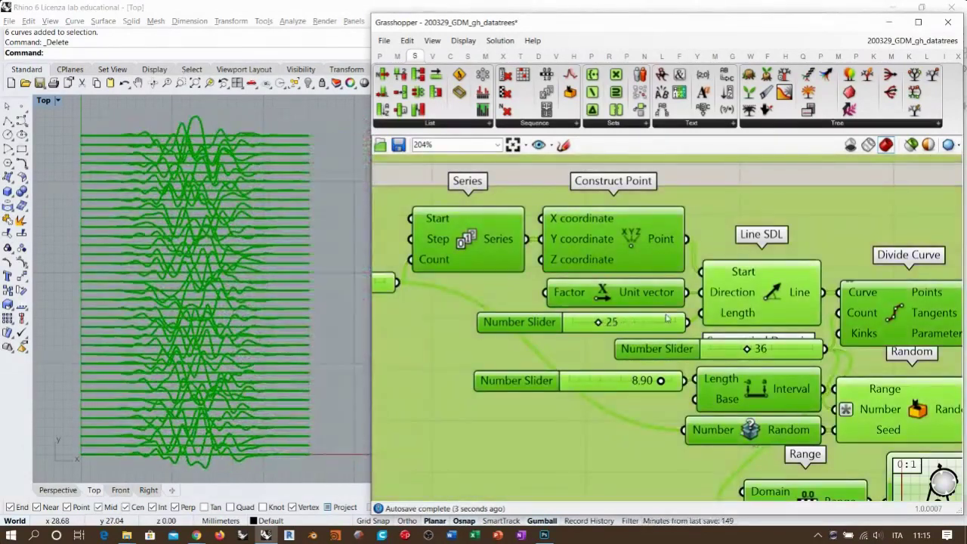
pyautogui.click(695, 280)
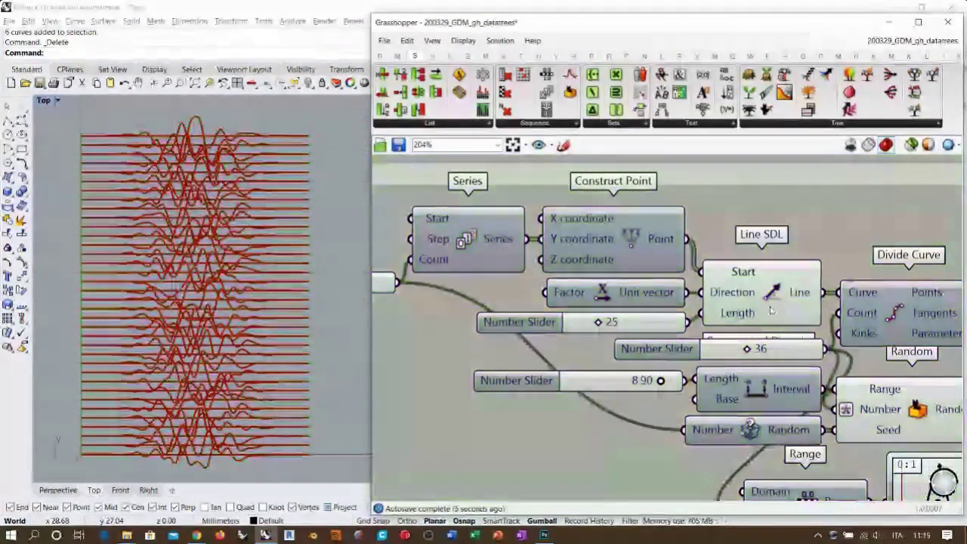
pyautogui.click(770, 309)
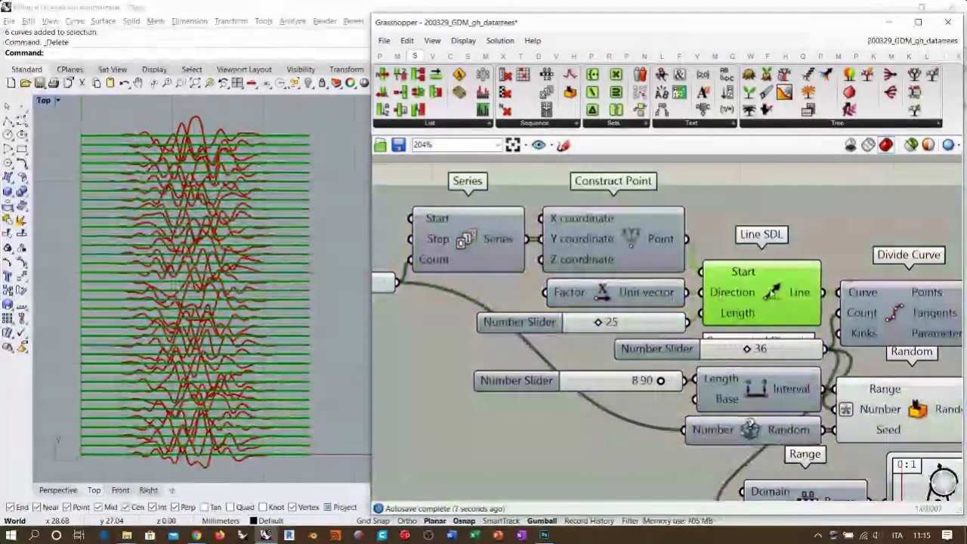
# Preview Divide Curve's 1332 points, checking its Points output for 36 branches of 37.
pyautogui.moveTo(807, 318); pyautogui.dragTo(628, 280, button='right')
pyautogui.click(731, 273)
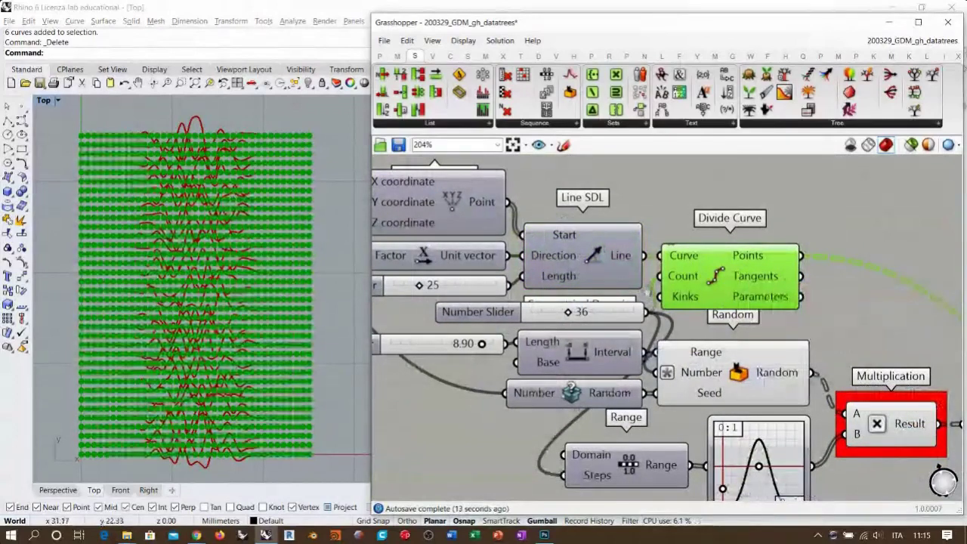
pyautogui.moveTo(619, 314); pyautogui.dragTo(642, 316, button='right')
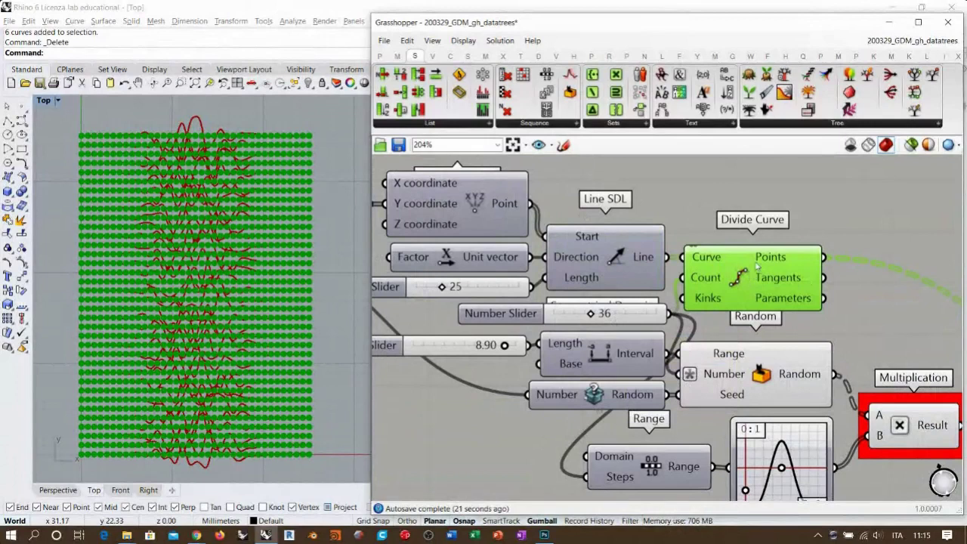
pyautogui.moveTo(770, 258)
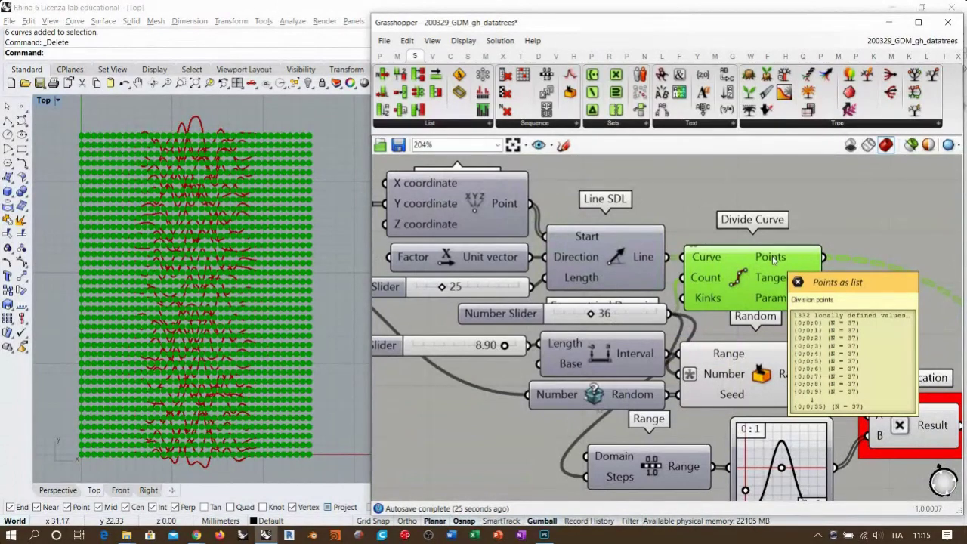
pyautogui.moveTo(507, 212); pyautogui.dragTo(761, 233, button='right')
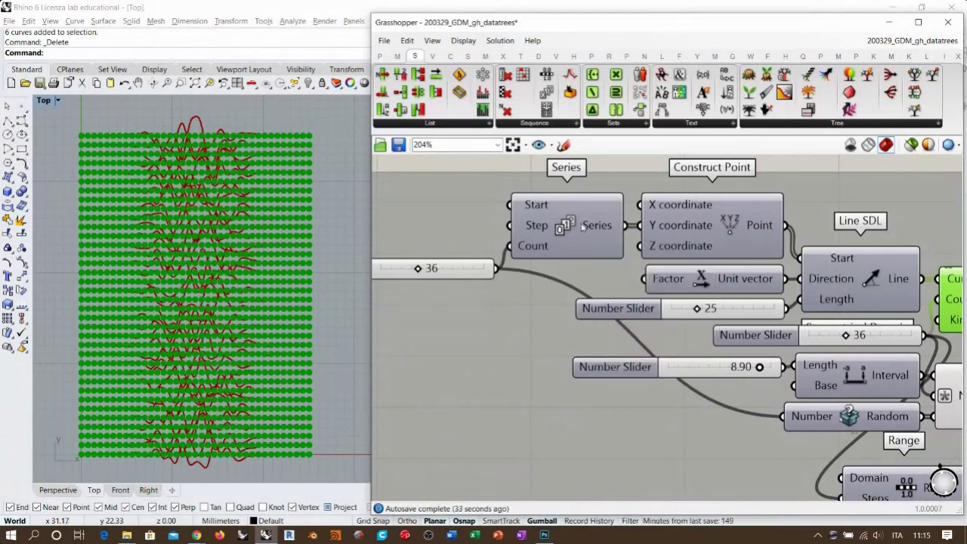
# Drag the division count slider from 36 down to 20, previewing Divide Curve's points.
pyautogui.click(459, 273)
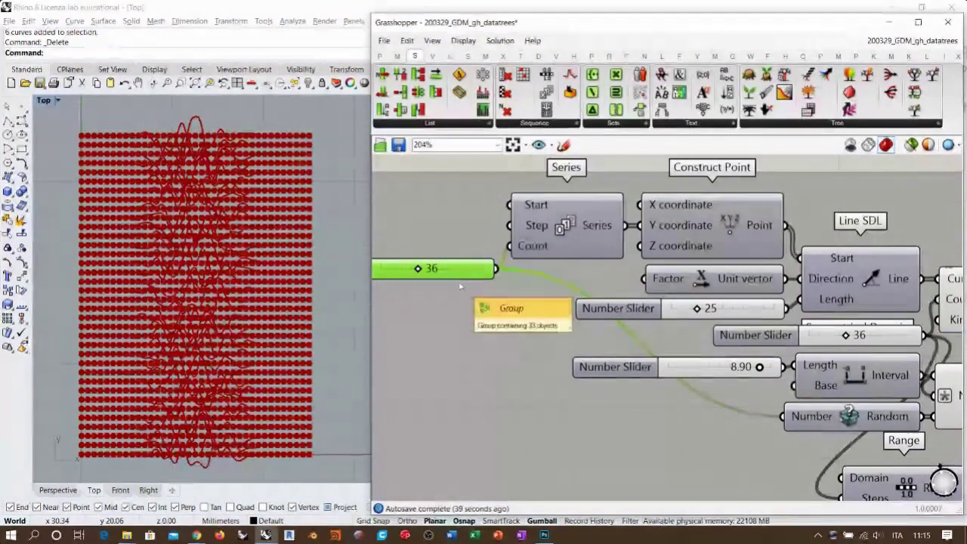
pyautogui.moveTo(947, 355); pyautogui.dragTo(716, 302, button='right')
pyautogui.click(711, 261)
pyautogui.click(661, 285)
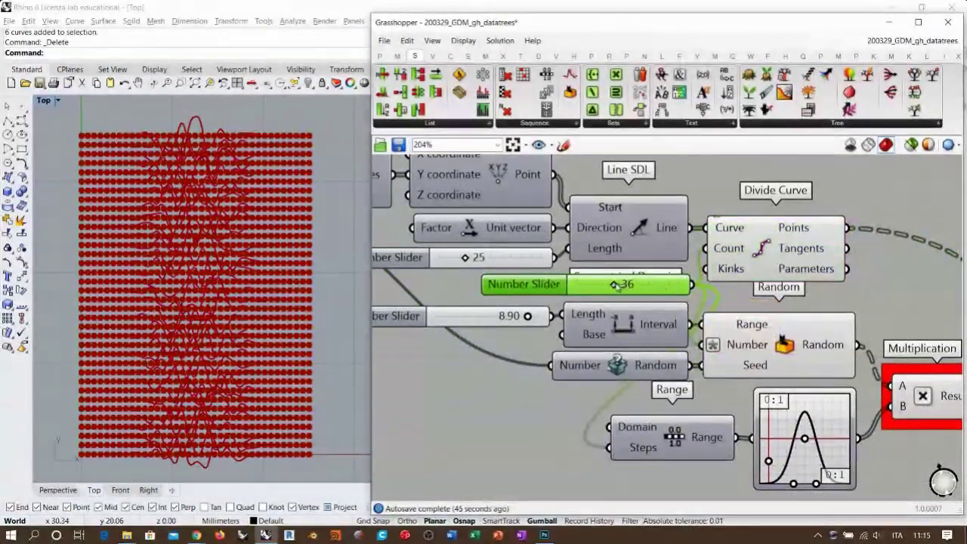
pyautogui.moveTo(614, 285)
pyautogui.mouseDown()
pyautogui.moveTo(631, 284)
pyautogui.moveTo(586, 285)
pyautogui.moveTo(614, 286)
pyautogui.moveTo(603, 285)
pyautogui.mouseUp()
pyautogui.moveTo(453, 363); pyautogui.dragTo(817, 399, button='right')
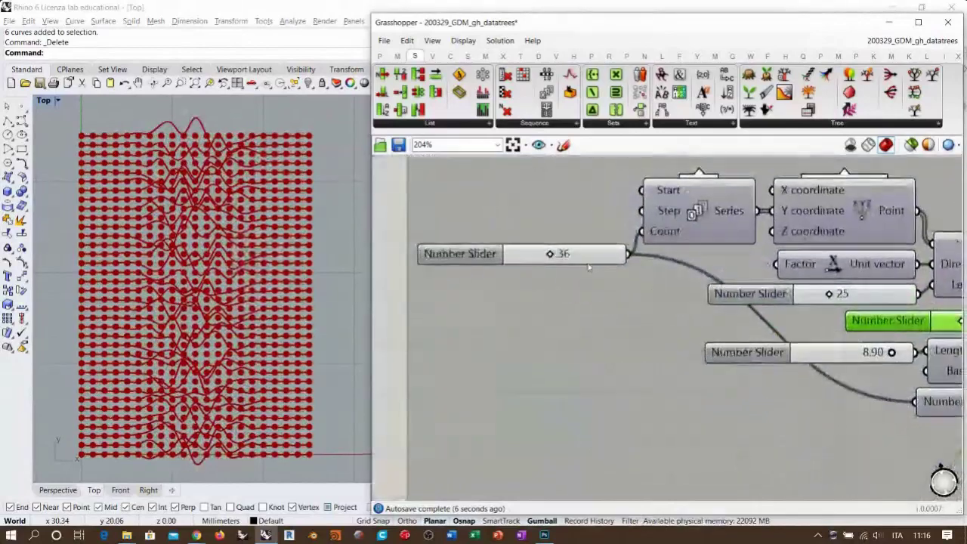
pyautogui.moveTo(549, 254)
pyautogui.mouseDown()
pyautogui.moveTo(529, 255)
pyautogui.moveTo(565, 254)
pyautogui.moveTo(541, 255)
pyautogui.mouseUp()
pyautogui.moveTo(959, 312); pyautogui.dragTo(501, 282, button='right')
pyautogui.click(812, 252)
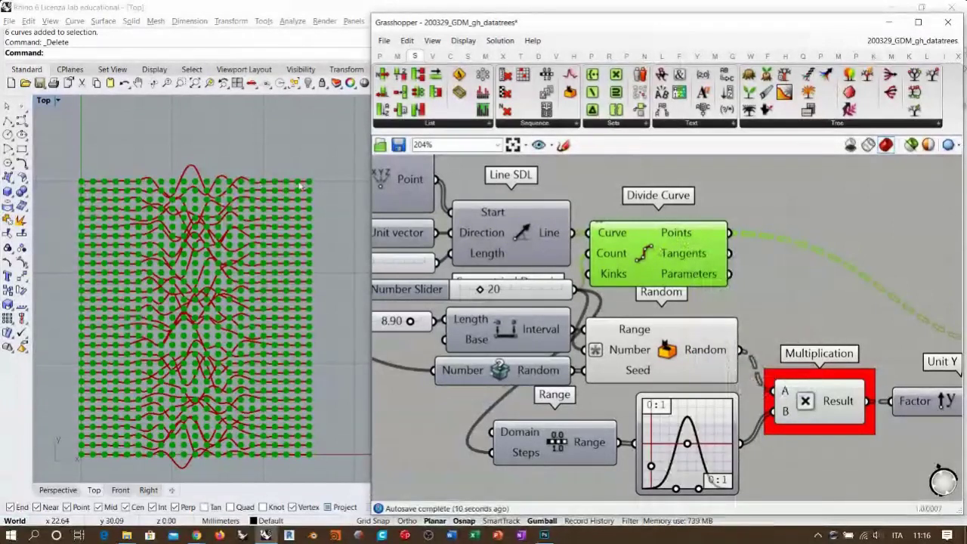
pyautogui.moveTo(677, 238)
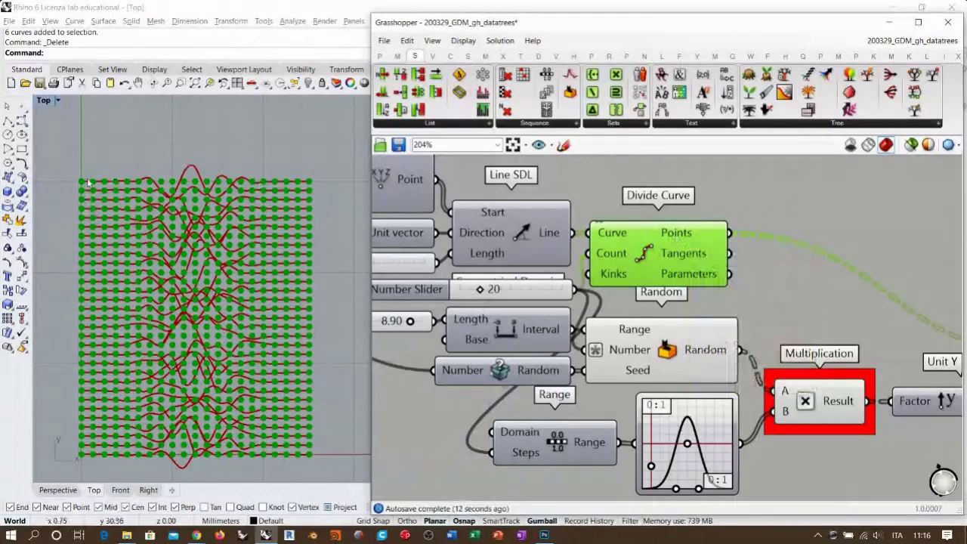
pyautogui.keyDown('ctrl'); pyautogui.click(648, 253); pyautogui.keyUp('ctrl')
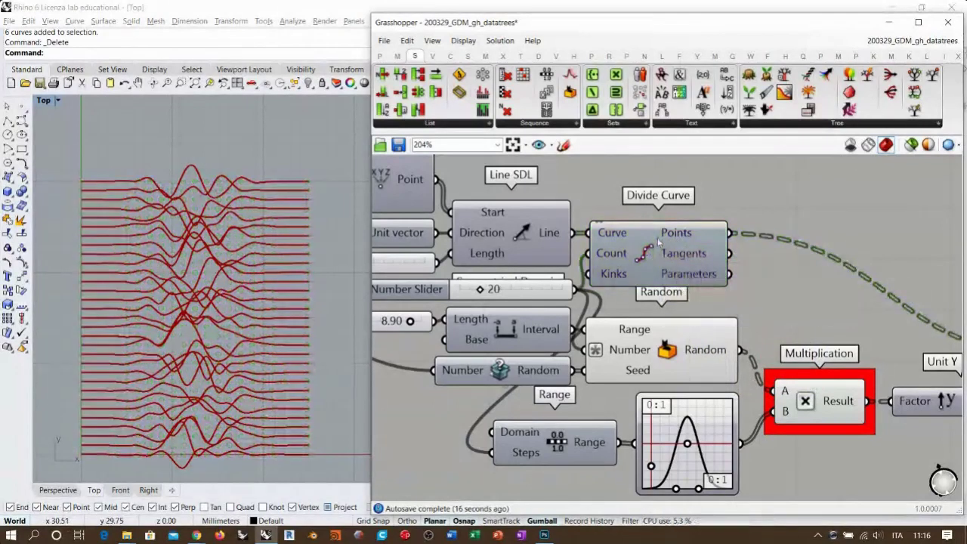
# Show Divide Curve's points again and adjust the Rhino Top view.
pyautogui.click(647, 256)
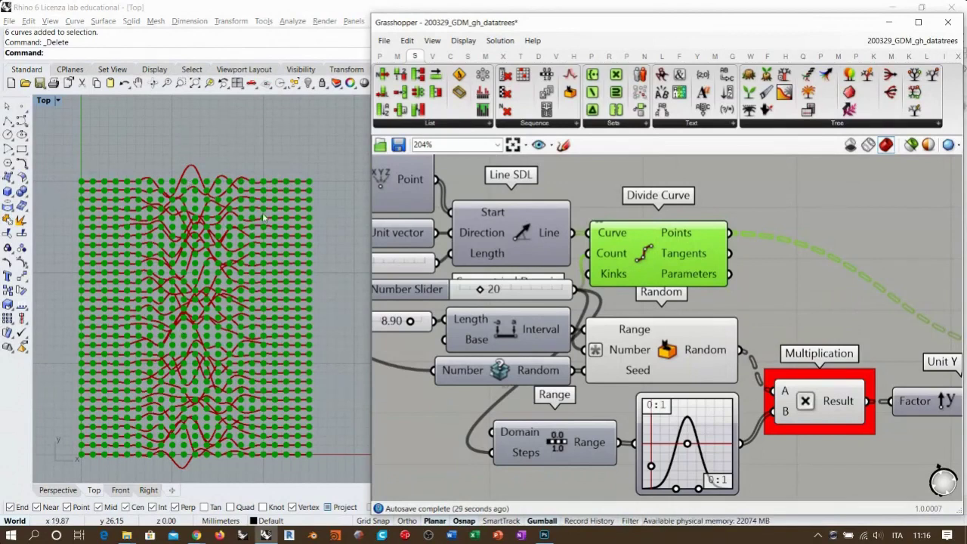
pyautogui.moveTo(231, 275); pyautogui.dragTo(242, 255, button='right')
pyautogui.scroll(1, 242, 256)
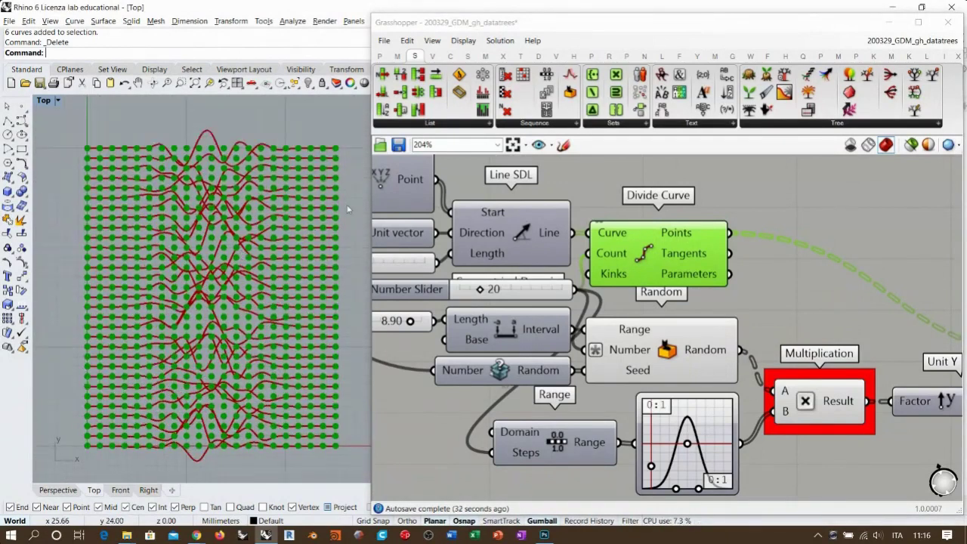
pyautogui.click(629, 259)
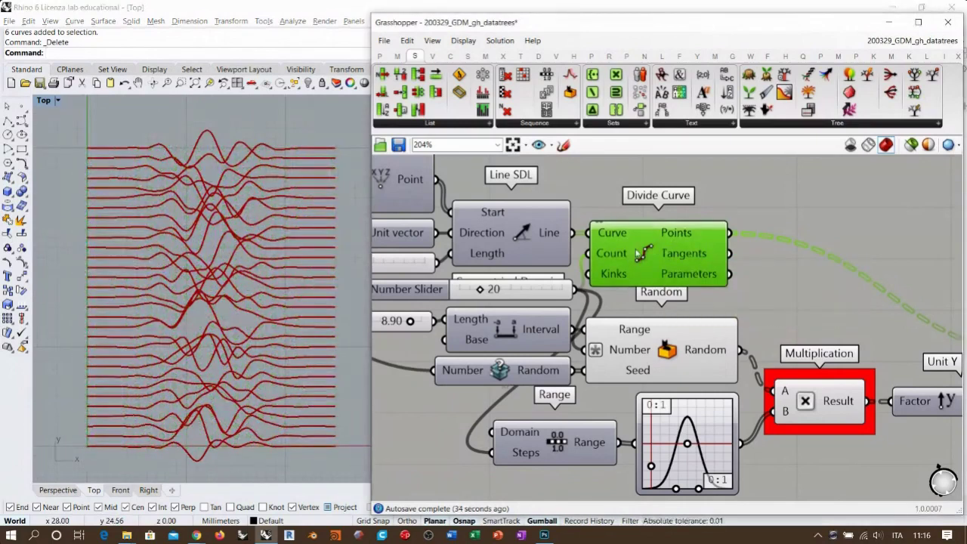
# Bring Move, Unit Y and Nurbs Curve into view and read the Geometry and Motion input tooltips.
pyautogui.moveTo(788, 336); pyautogui.dragTo(461, 266, button='right')
pyautogui.scroll(2, 774, 302)
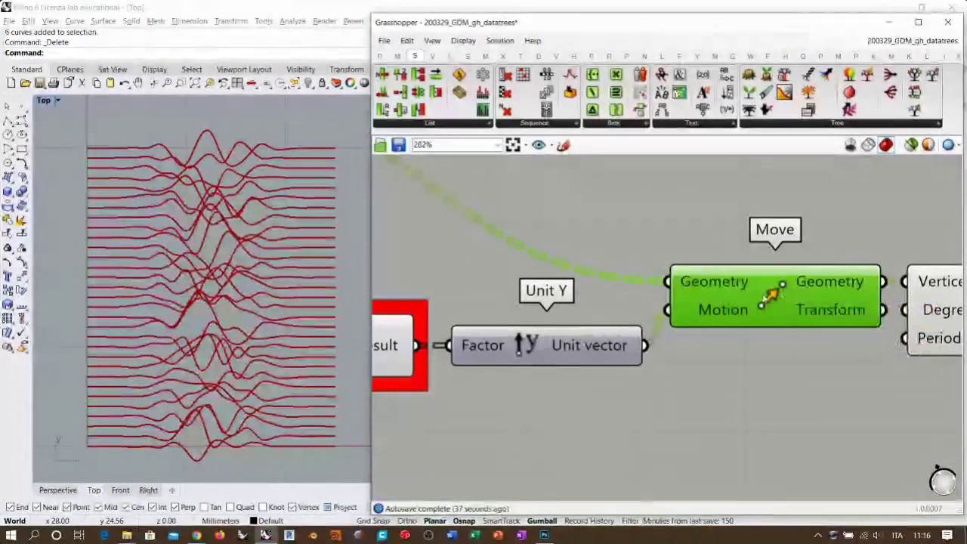
pyautogui.moveTo(733, 297); pyautogui.dragTo(763, 331, button='right')
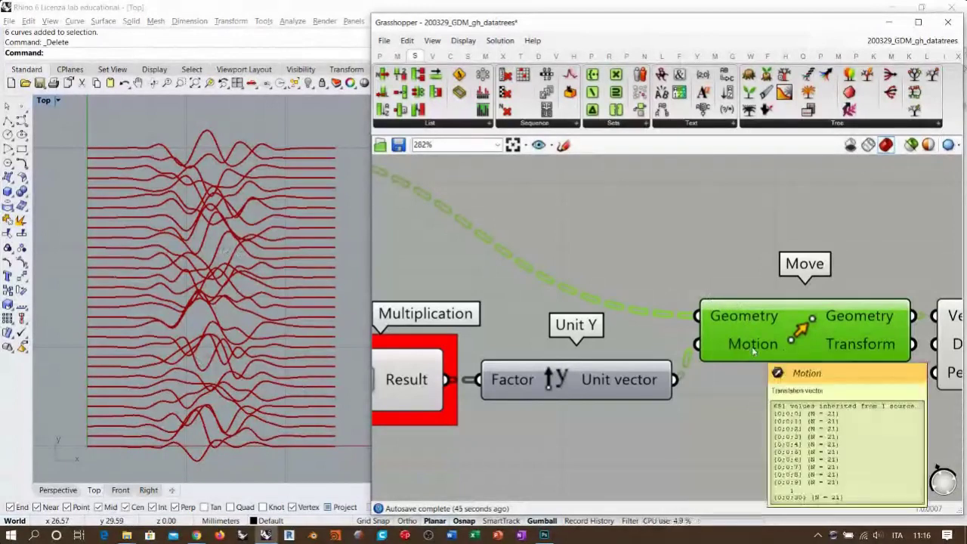
pyautogui.moveTo(747, 340); pyautogui.dragTo(674, 281, button='right')
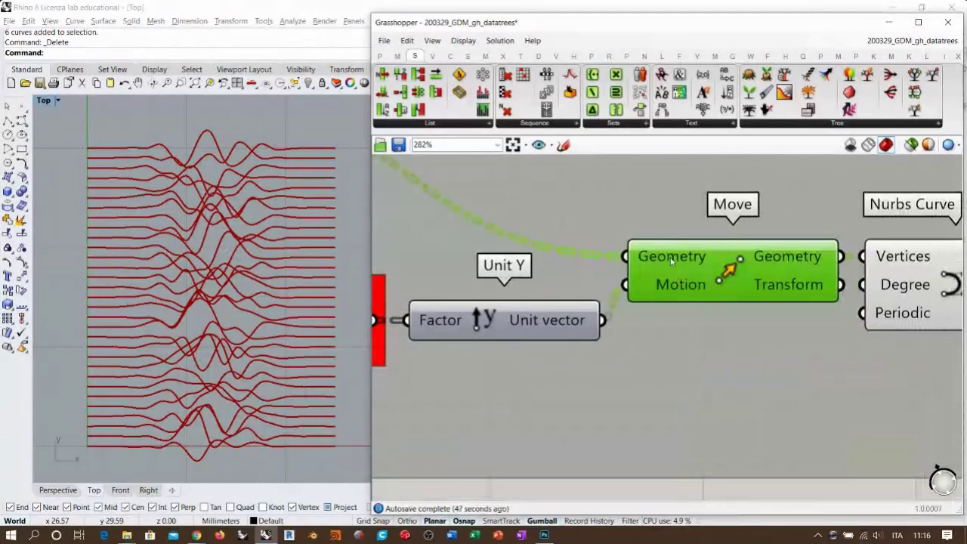
pyautogui.moveTo(672, 261)
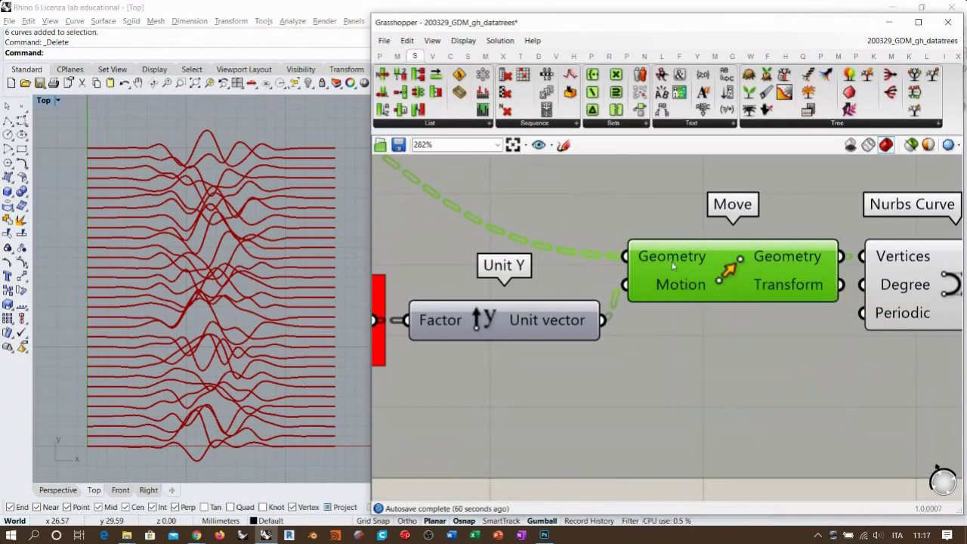
pyautogui.moveTo(680, 290)
pyautogui.moveTo(689, 267)
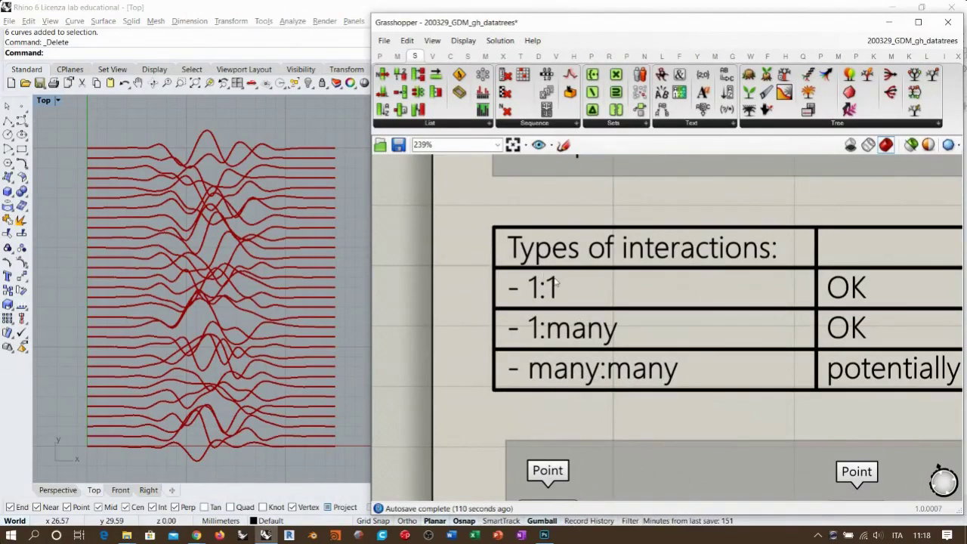
# Zoom back to the definition and select Random and Unit Y to trace their wires.
pyautogui.scroll(-5, 547, 287)
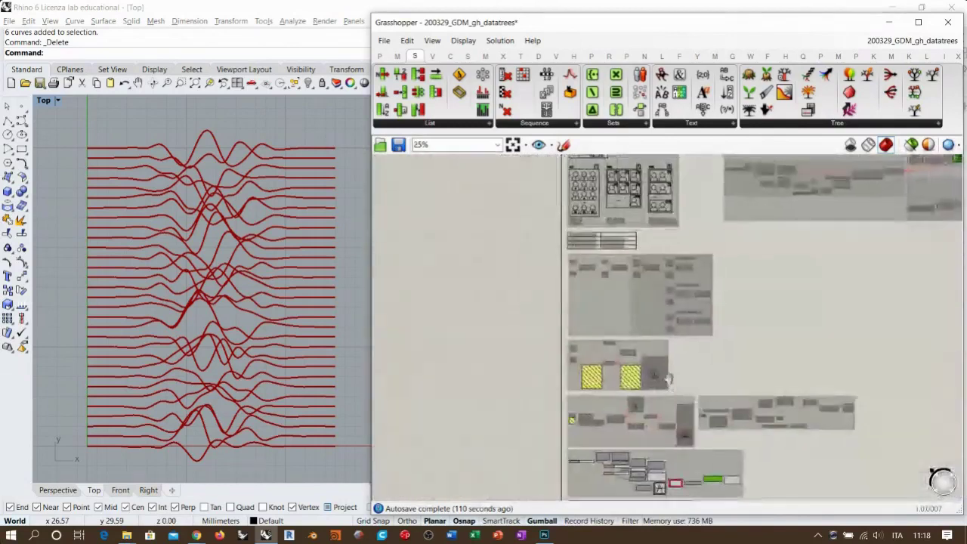
pyautogui.scroll(2, 574, 326)
pyautogui.scroll(2, 574, 326)
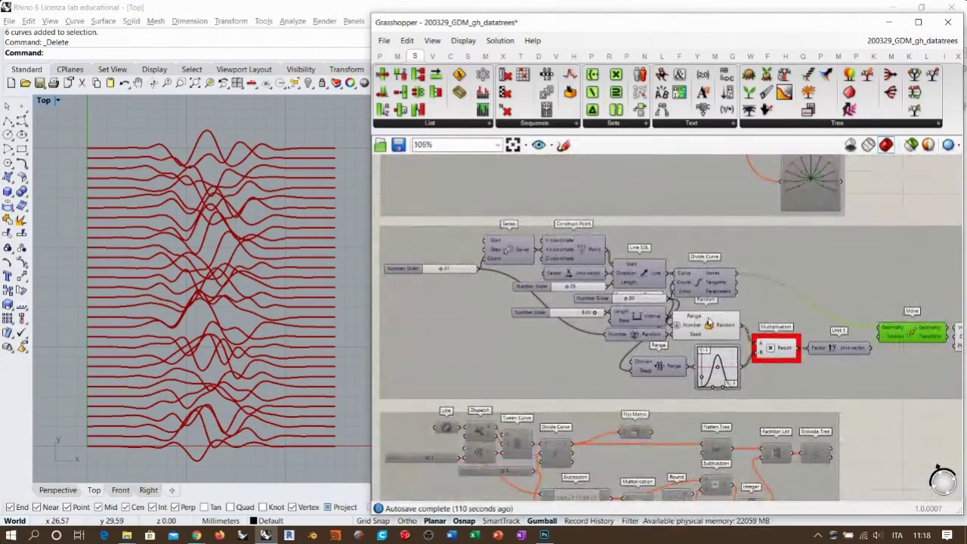
pyautogui.scroll(2, 699, 320)
pyautogui.scroll(2, 682, 313)
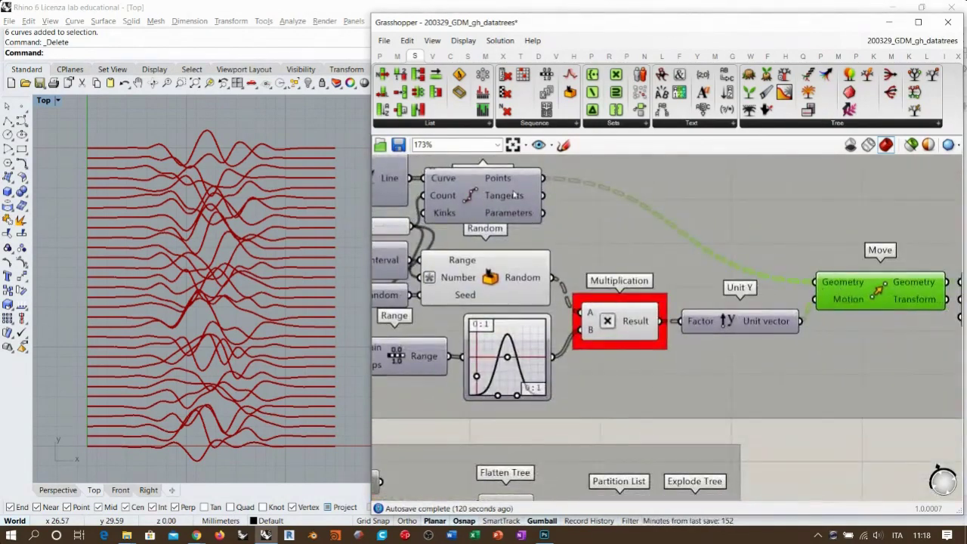
pyautogui.moveTo(516, 194); pyautogui.dragTo(648, 243, button='right')
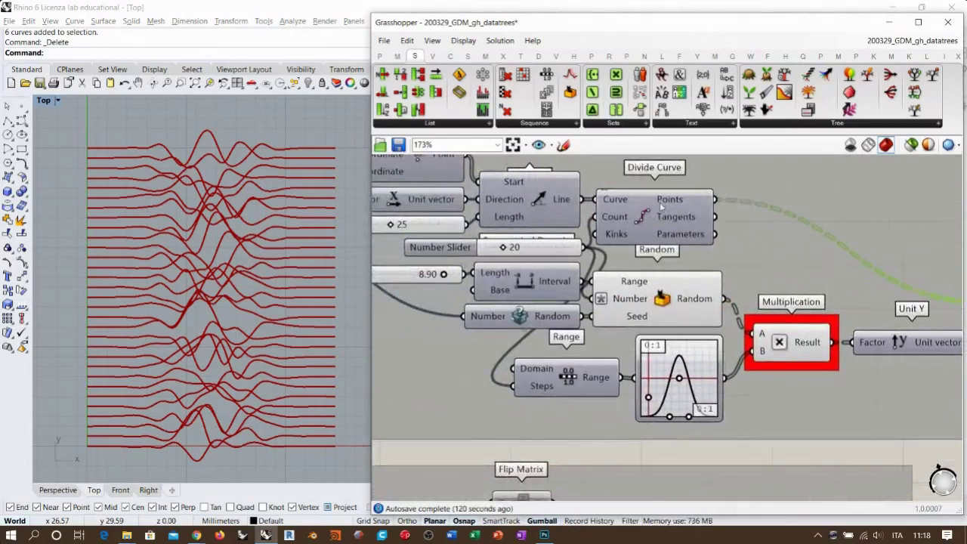
pyautogui.click(674, 309)
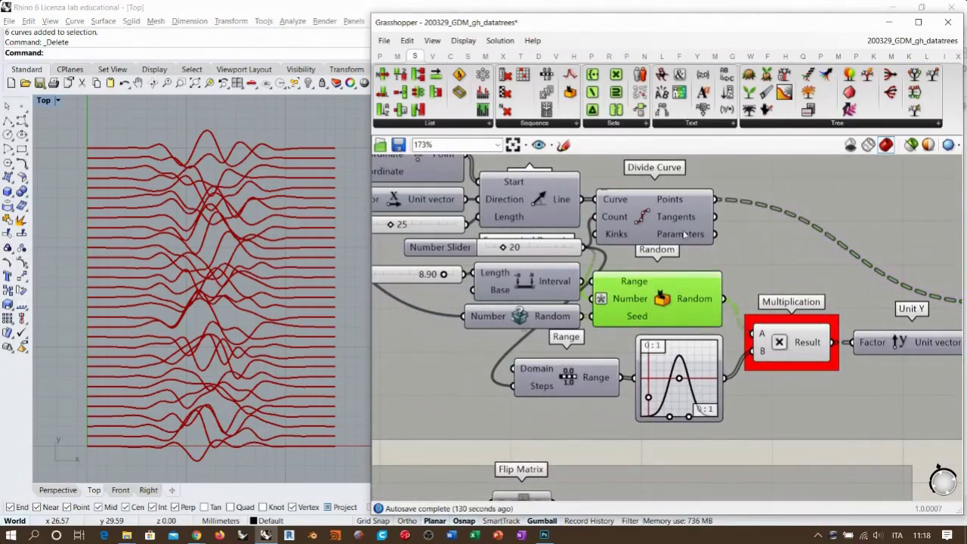
pyautogui.click(844, 344)
pyautogui.moveTo(899, 352); pyautogui.dragTo(748, 373, button='right')
pyautogui.scroll(5, 715, 323)
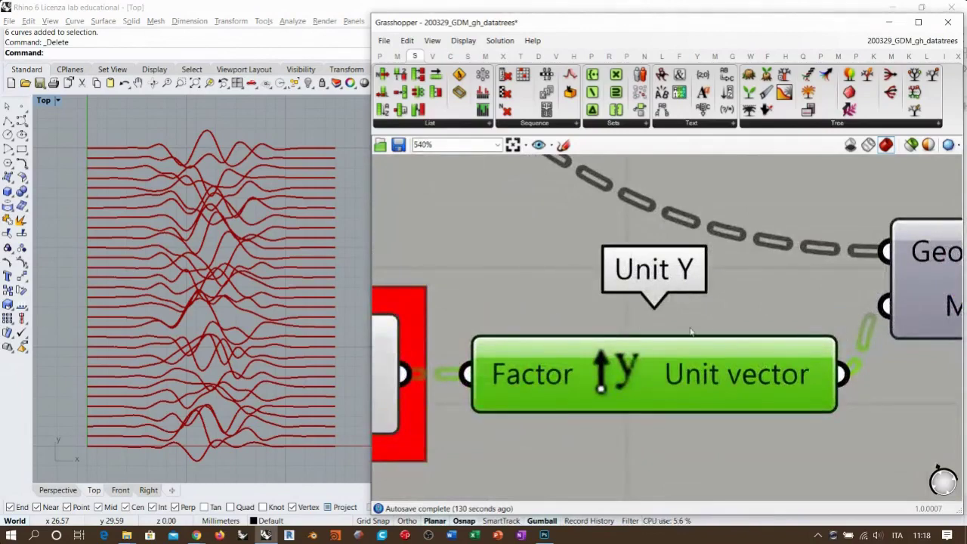
# Shift to Multiplication and Unit Y, then reselect Random to inspect its -4.45 to 4.45 range.
pyautogui.keyDown('ctrl'); pyautogui.click(653, 370); pyautogui.keyUp('ctrl')
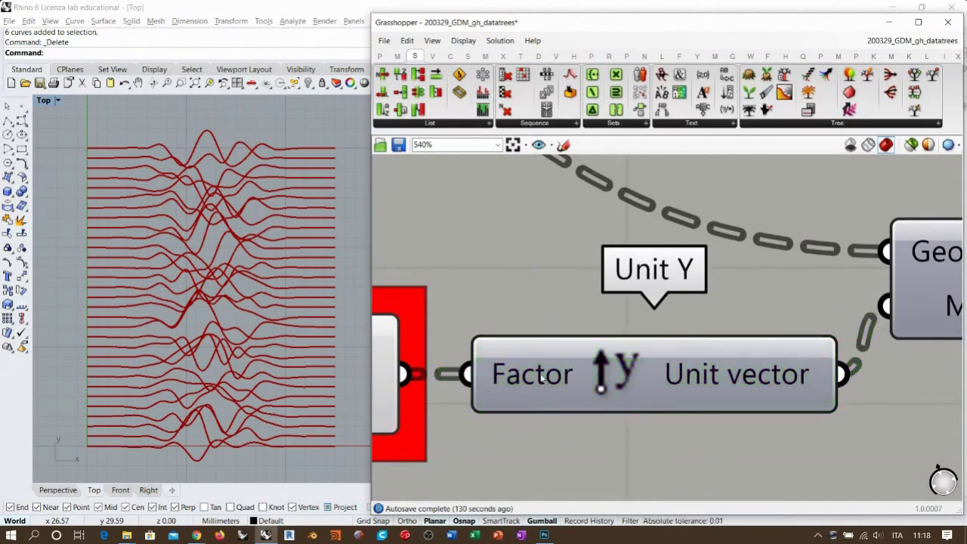
pyautogui.scroll(-6, 567, 373)
pyautogui.moveTo(649, 275); pyautogui.dragTo(746, 264, button='right')
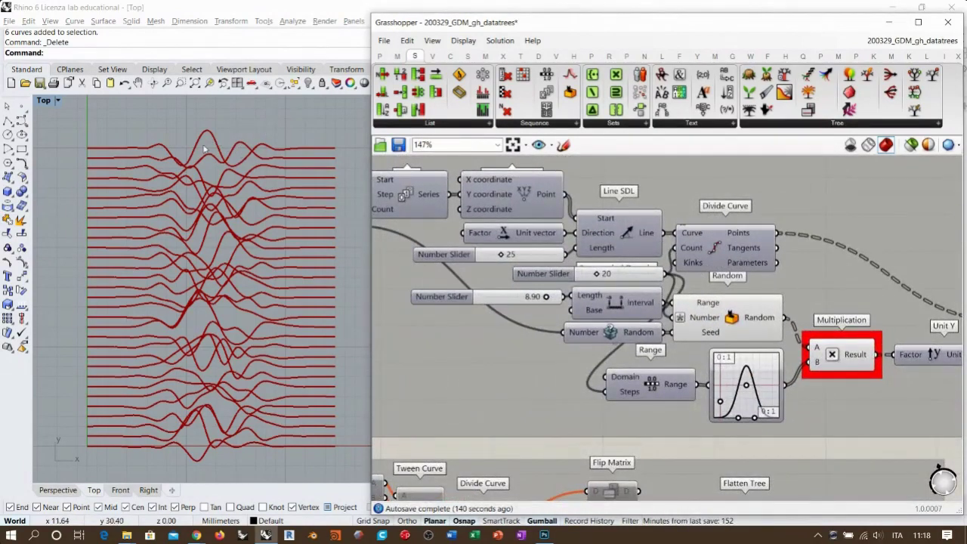
pyautogui.scroll(2, 627, 323)
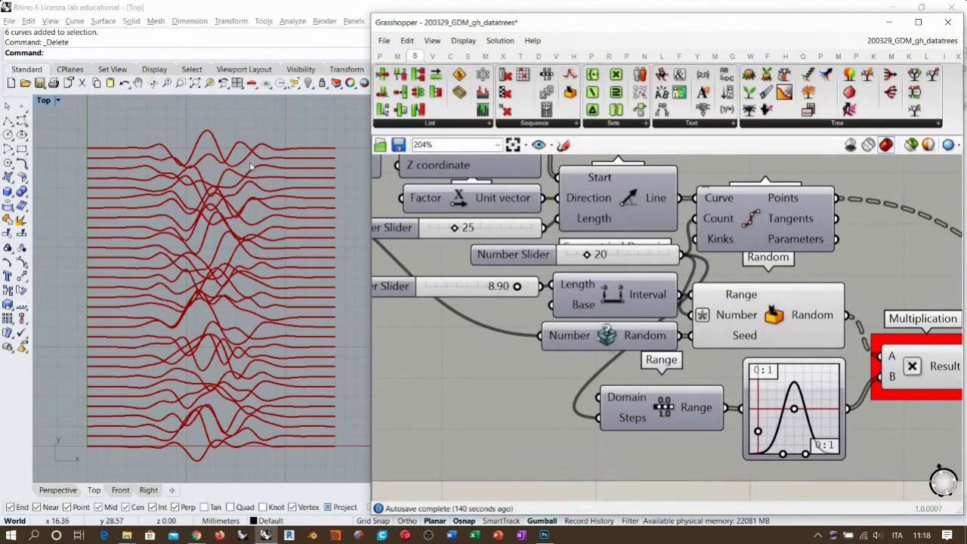
pyautogui.click(772, 310)
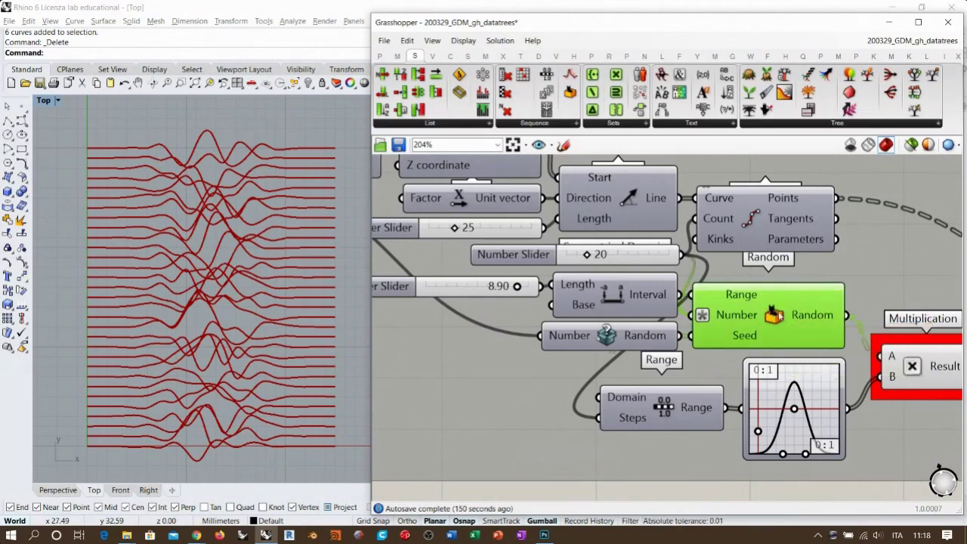
pyautogui.moveTo(743, 298)
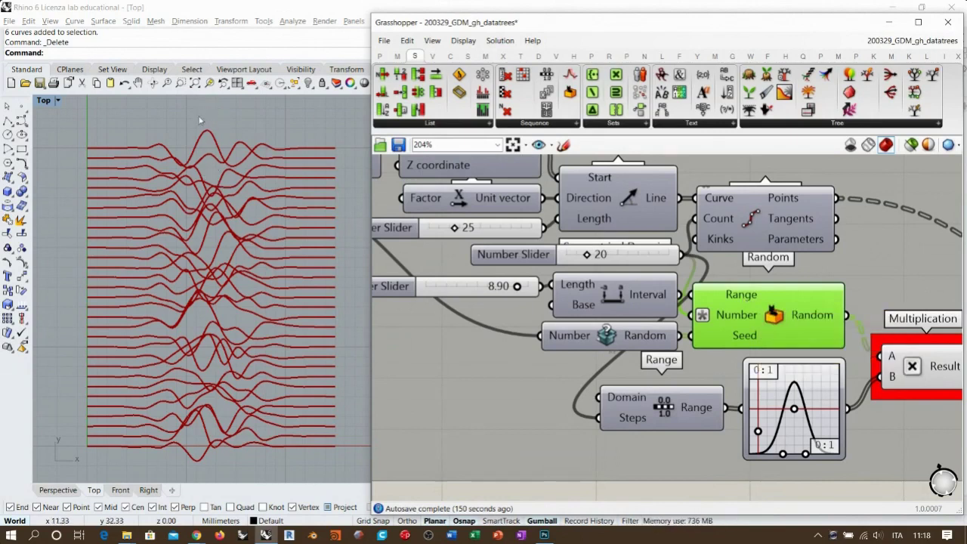
pyautogui.moveTo(621, 305); pyautogui.dragTo(683, 317, button='right')
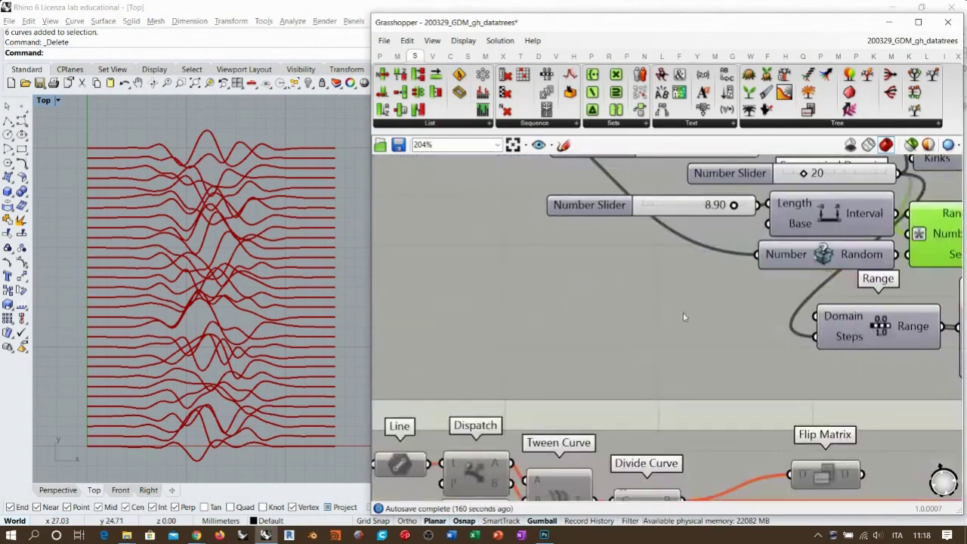
# Add a Scribble note reading 'HETEROPTERA' via the 'sc' search.
pyautogui.doubleClick(616, 423)
pyautogui.write('sc')
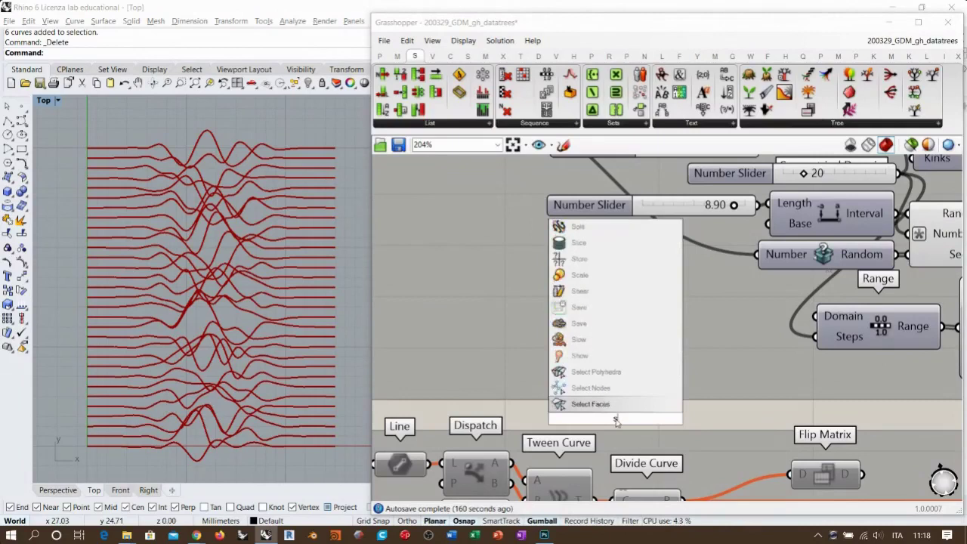
pyautogui.press('Return')
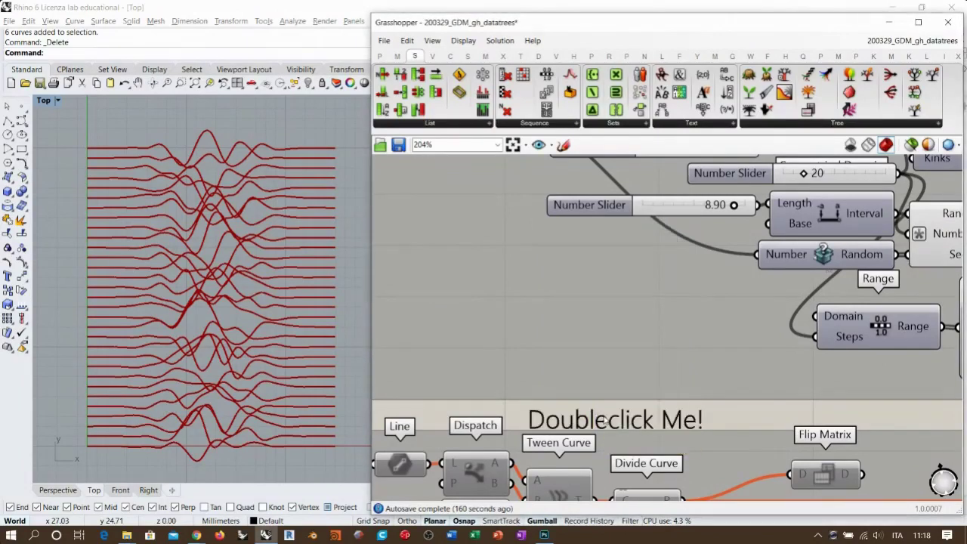
pyautogui.doubleClick(580, 288)
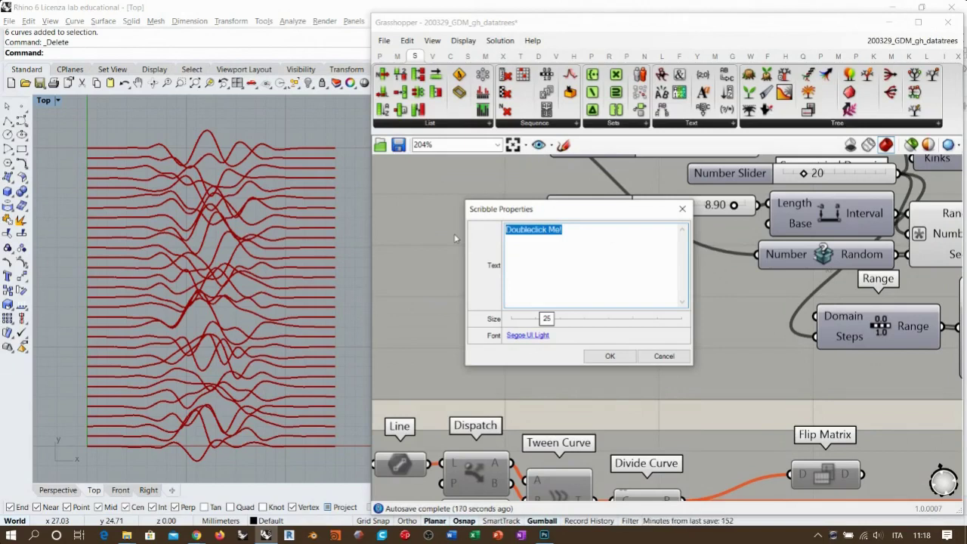
pyautogui.write('HETER')
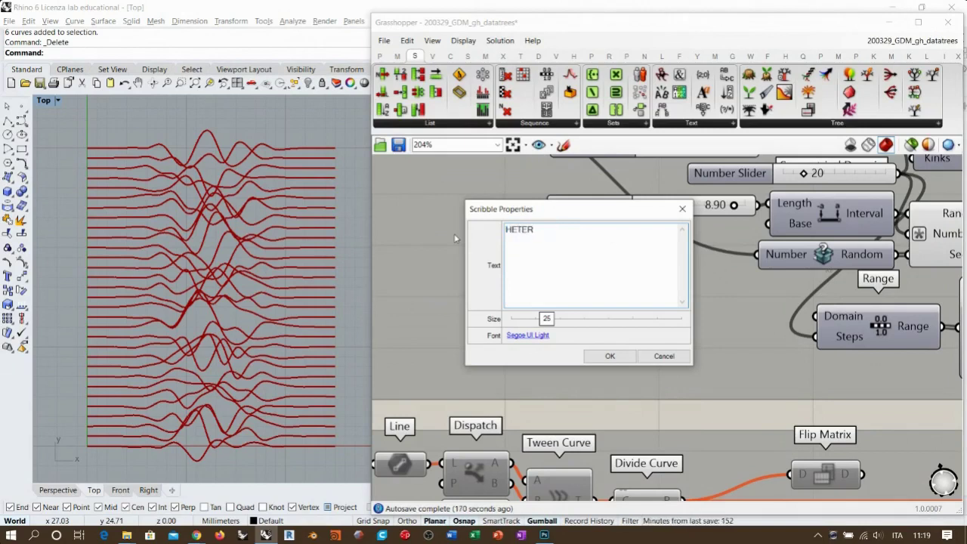
pyautogui.write('OPTERA')
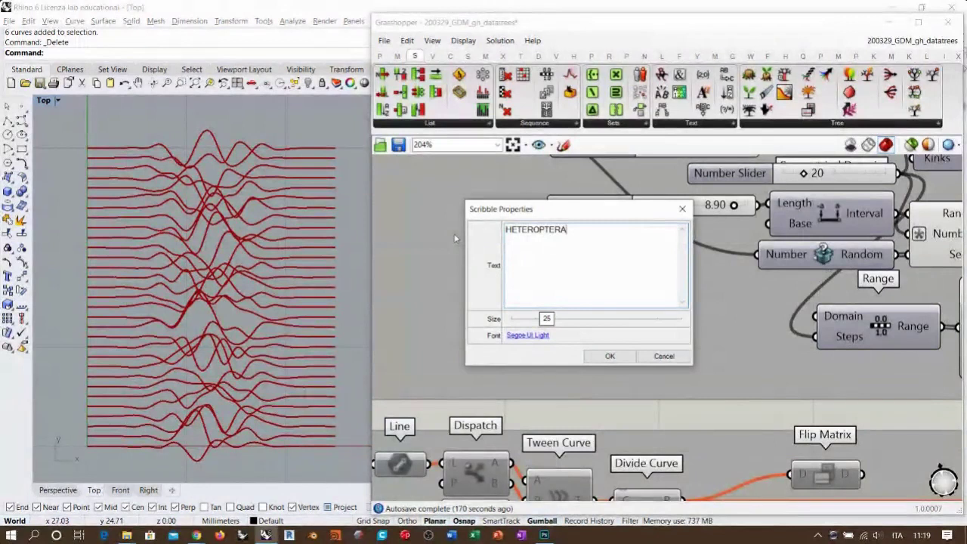
pyautogui.click(610, 356)
# Move the note left and sketch an arrow from it to the Interval component.
pyautogui.moveTo(603, 288); pyautogui.dragTo(586, 349, button='right')
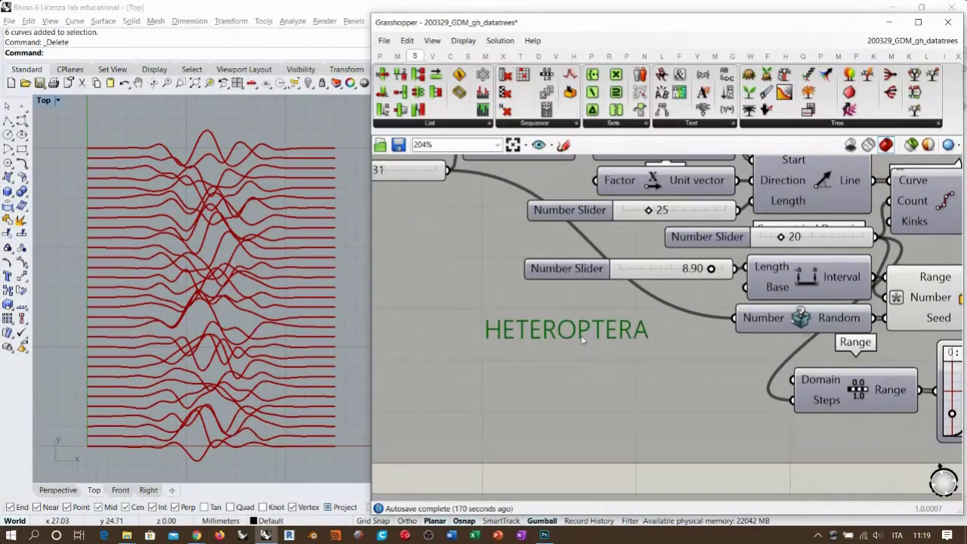
pyautogui.moveTo(587, 344); pyautogui.dragTo(529, 361)
pyautogui.click(808, 279)
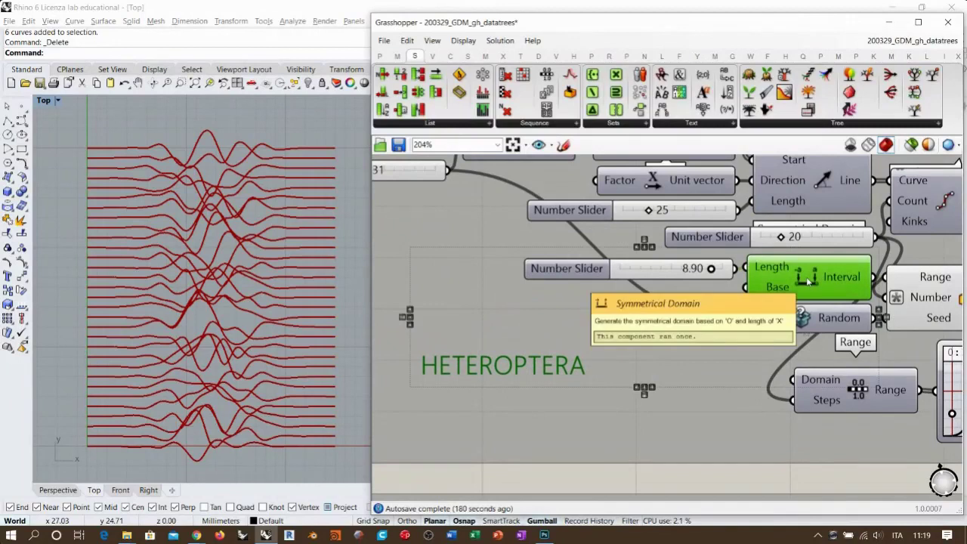
pyautogui.click(645, 475)
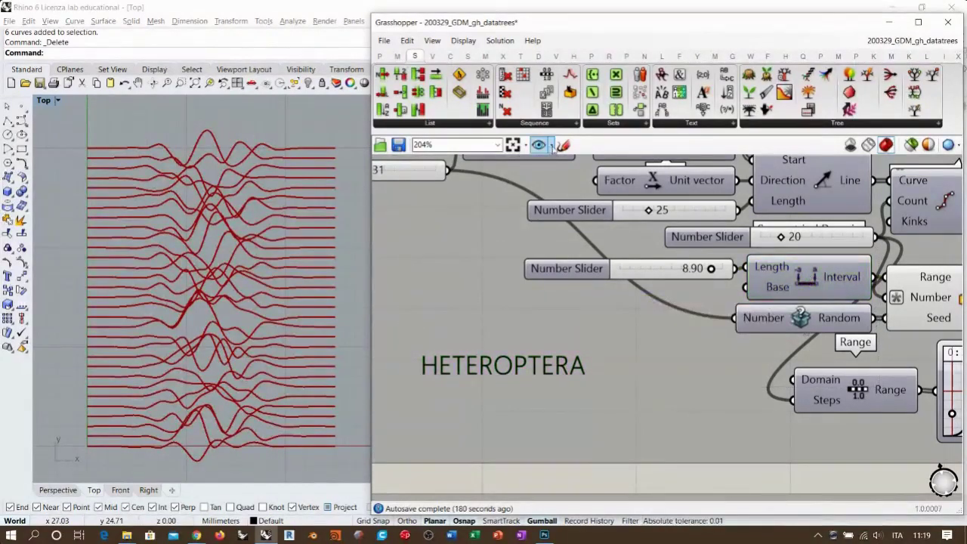
pyautogui.click(562, 144)
pyautogui.moveTo(593, 366)
pyautogui.mouseDown()
pyautogui.moveTo(665, 340)
pyautogui.moveTo(734, 287)
pyautogui.moveTo(719, 298)
pyautogui.mouseUp()
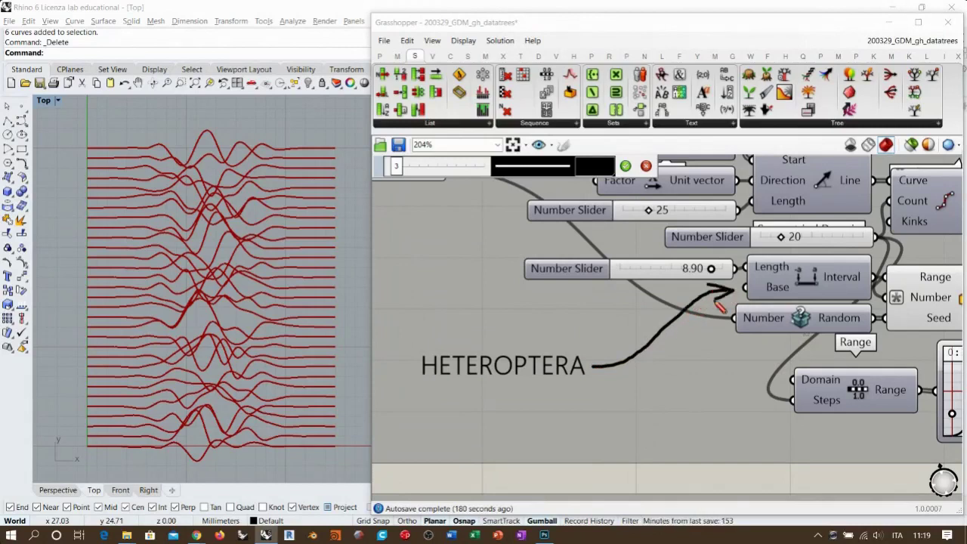
pyautogui.click(624, 165)
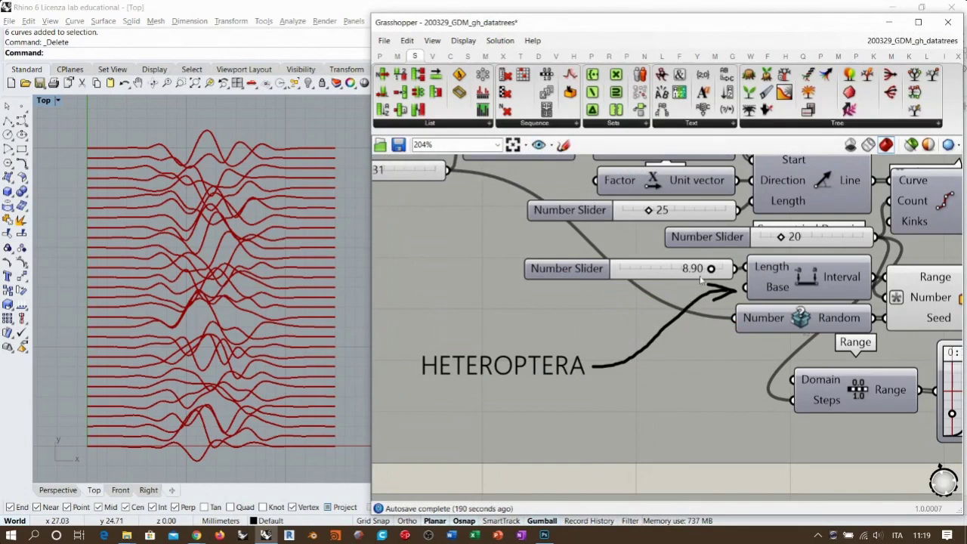
# Adjust the first hand-drawn arrow stroke.
pyautogui.click(671, 326)
pyautogui.doubleClick(666, 339)
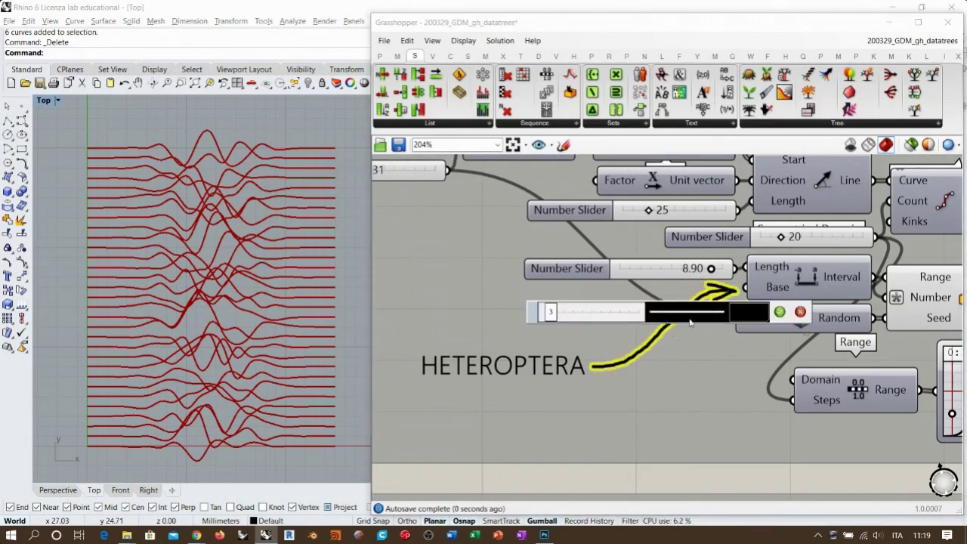
pyautogui.click(779, 311)
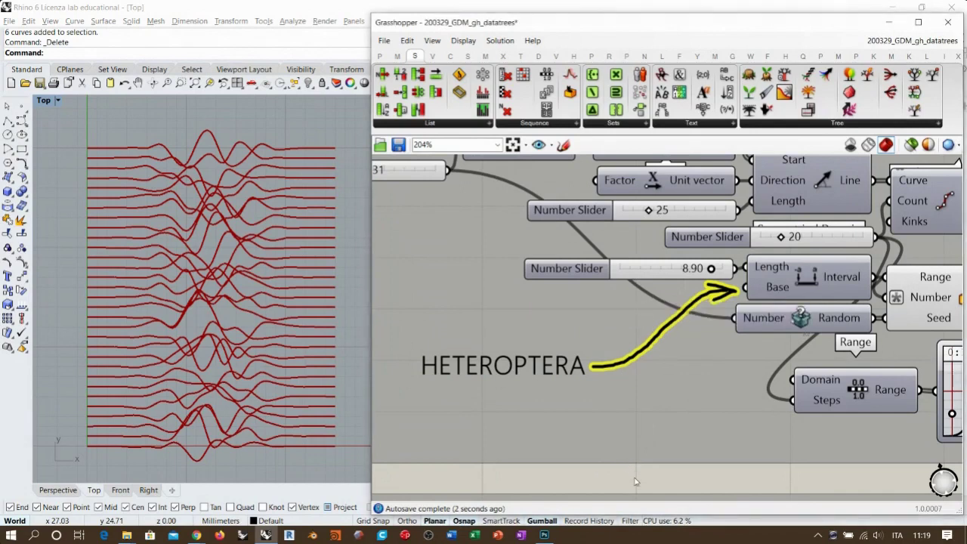
pyautogui.click(645, 375)
# Sketch a second arrow from HETEROPTERA to the Random component.
pyautogui.click(562, 145)
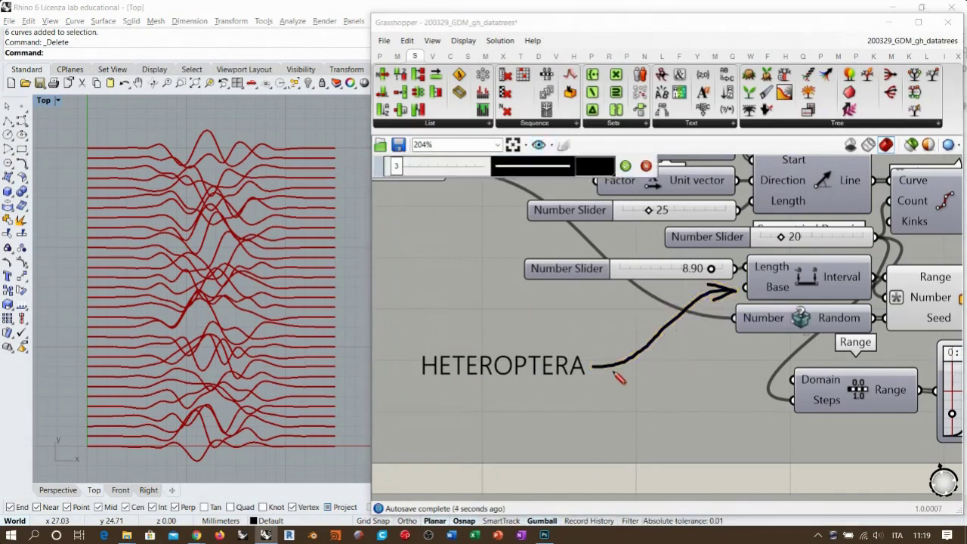
pyautogui.moveTo(616, 367)
pyautogui.mouseDown()
pyautogui.moveTo(650, 370)
pyautogui.moveTo(729, 337)
pyautogui.moveTo(713, 346)
pyautogui.mouseUp()
pyautogui.click(626, 166)
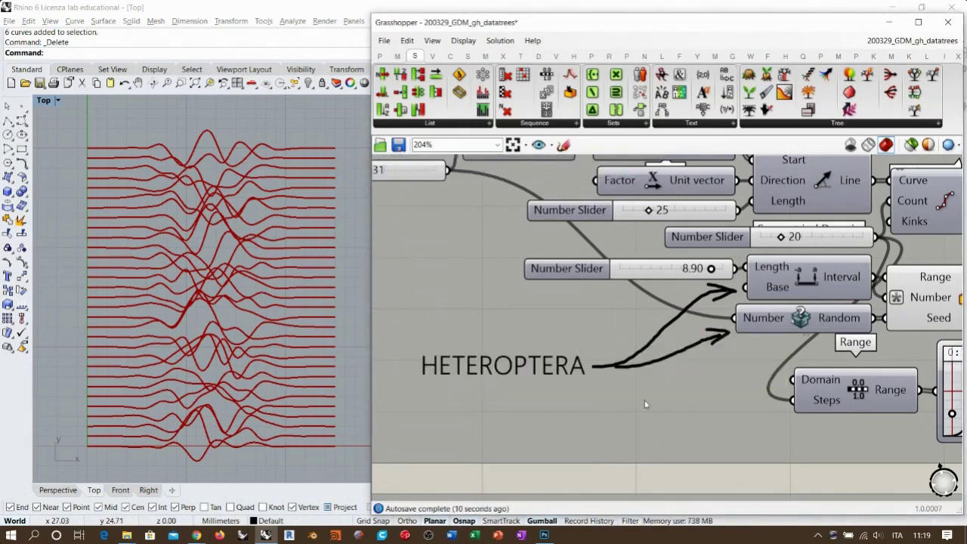
pyautogui.scroll(-3, 793, 333)
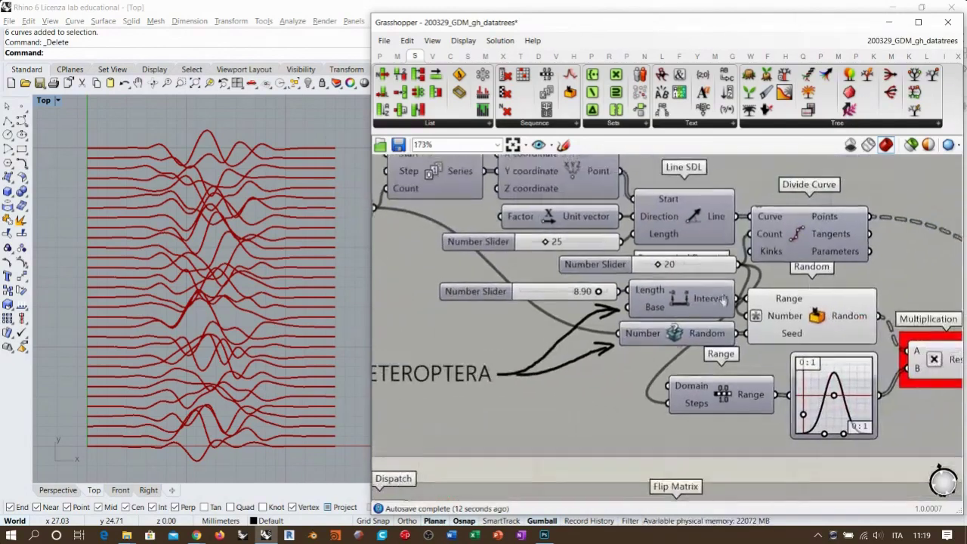
pyautogui.scroll(3, 627, 302)
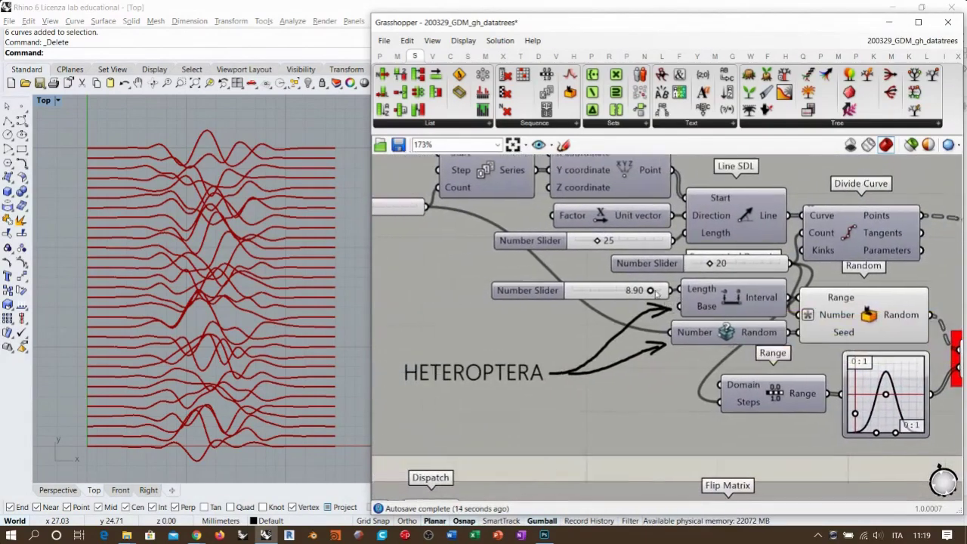
pyautogui.click(623, 295)
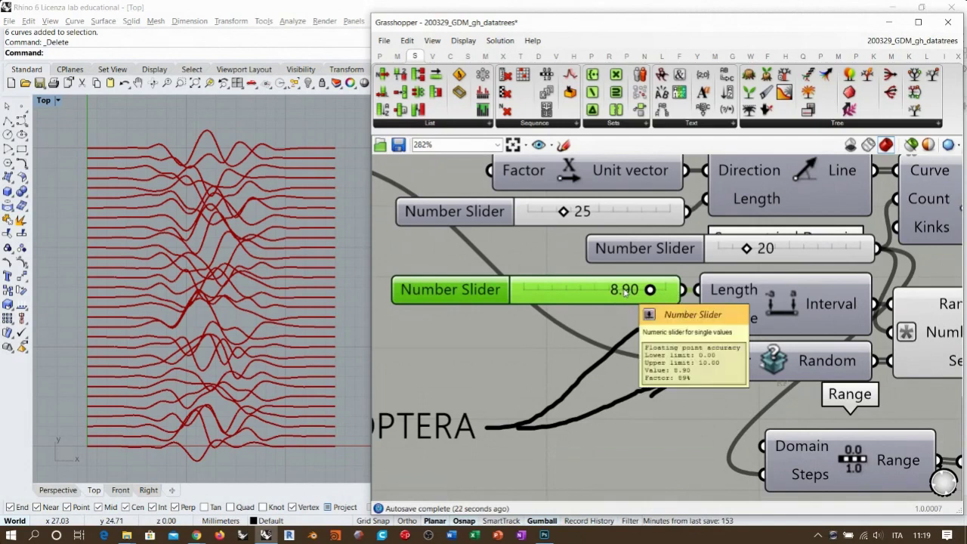
# Set the Interval Length slider to 10 and confirm the domain reads -5 To 5.
pyautogui.moveTo(743, 323)
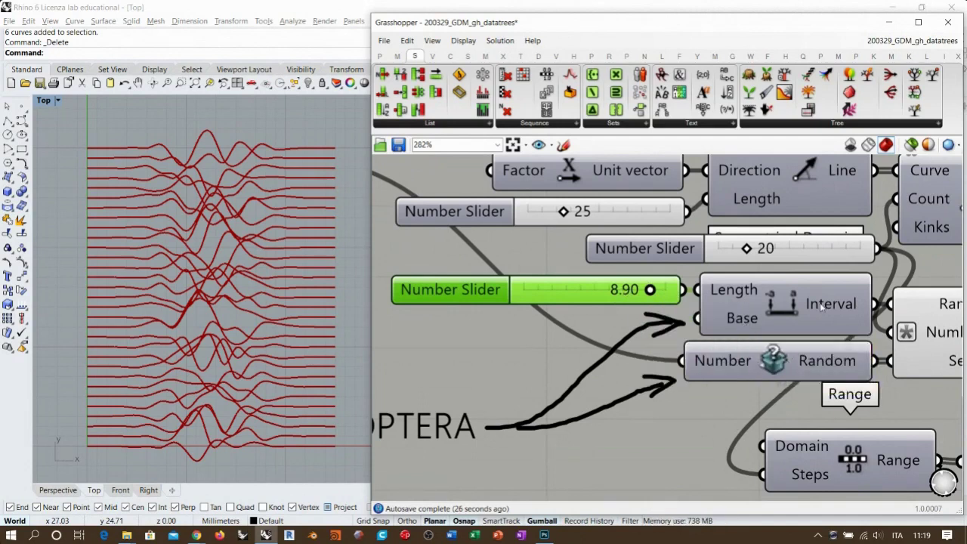
pyautogui.moveTo(821, 305)
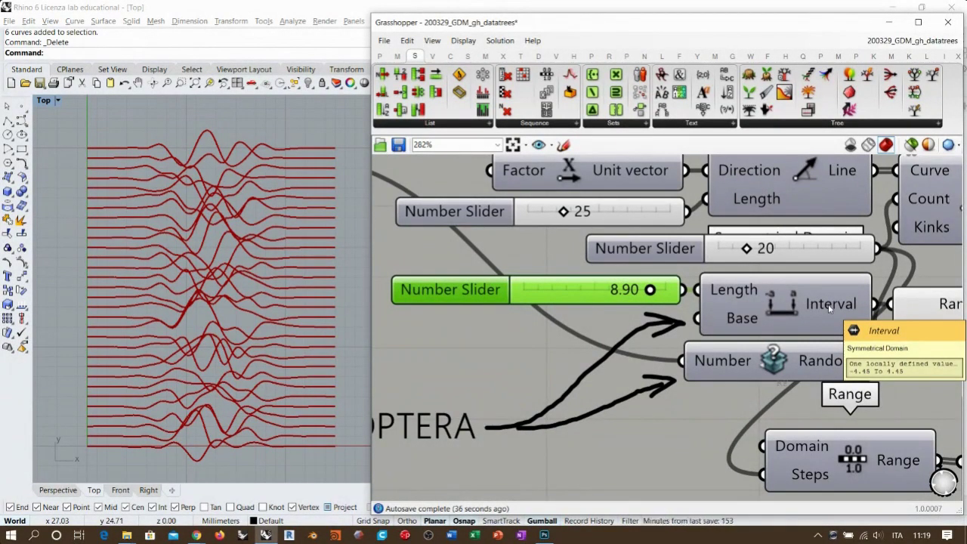
pyautogui.doubleClick(595, 290)
pyautogui.write('10')
pyautogui.press('Return')
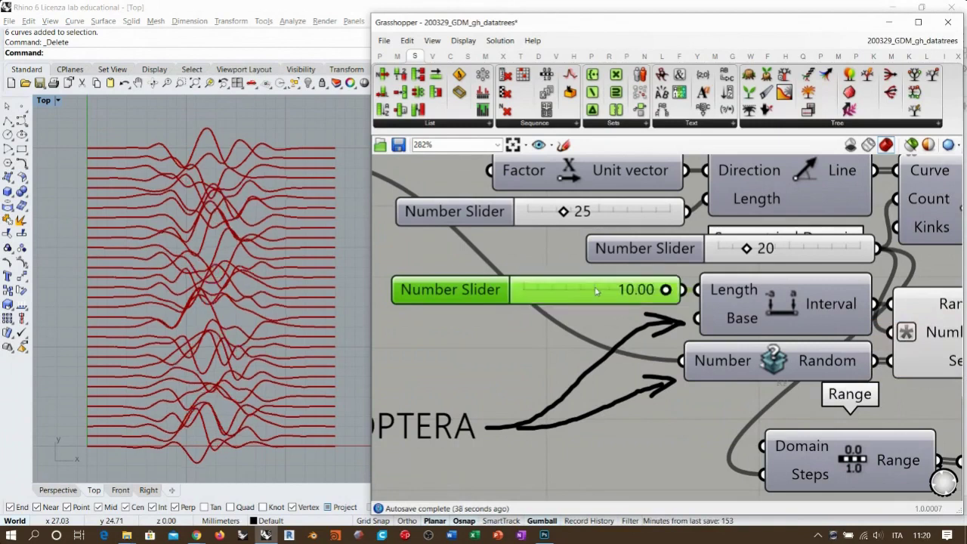
pyautogui.moveTo(829, 306)
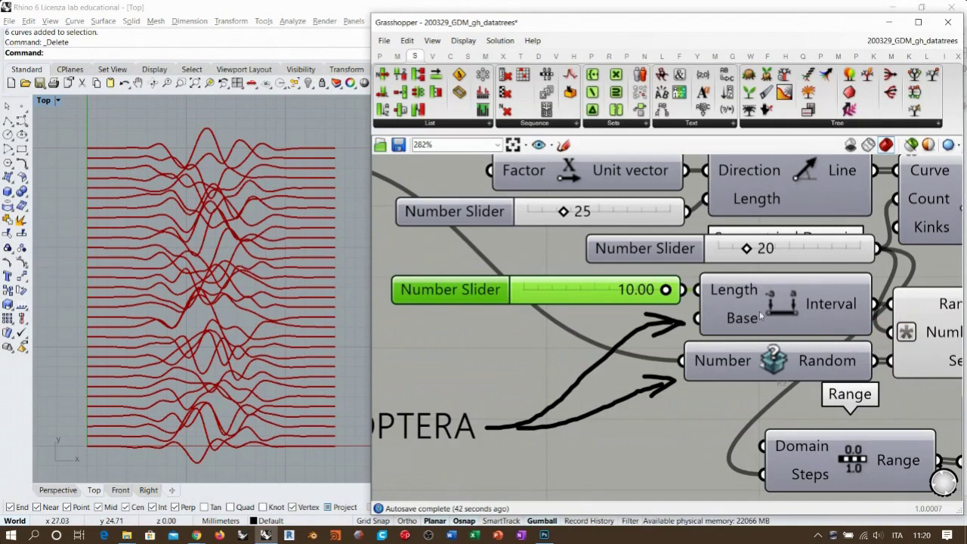
pyautogui.scroll(-3, 758, 314)
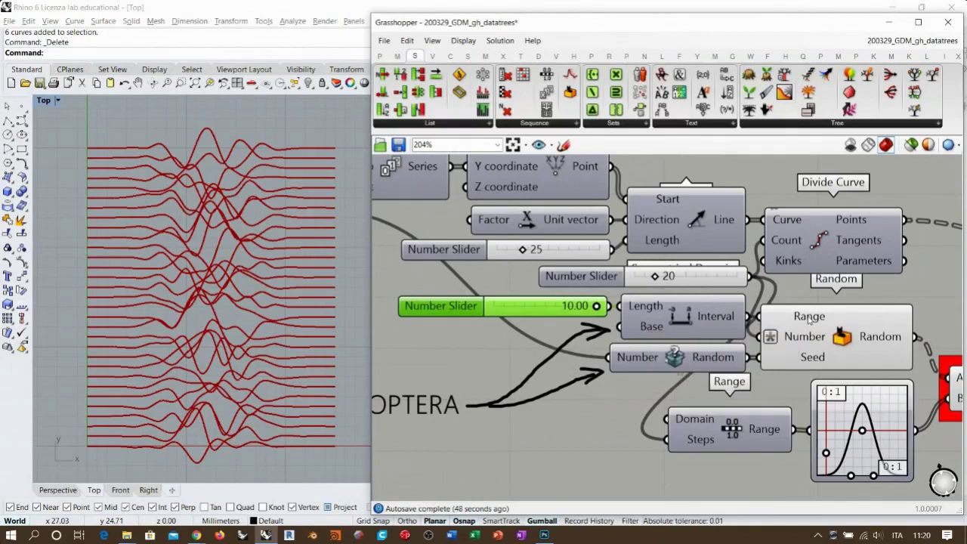
pyautogui.moveTo(215, 145); pyautogui.dragTo(224, 157, button='right')
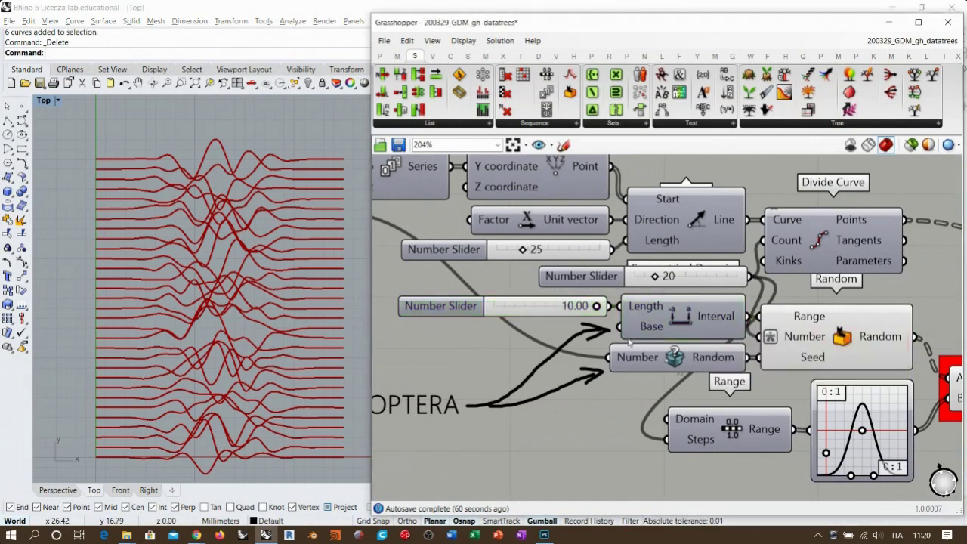
pyautogui.scroll(-5, 628, 378)
# Place a Construct Domain component, then delete it again.
pyautogui.doubleClick(632, 409)
pyautogui.write('construct domain')
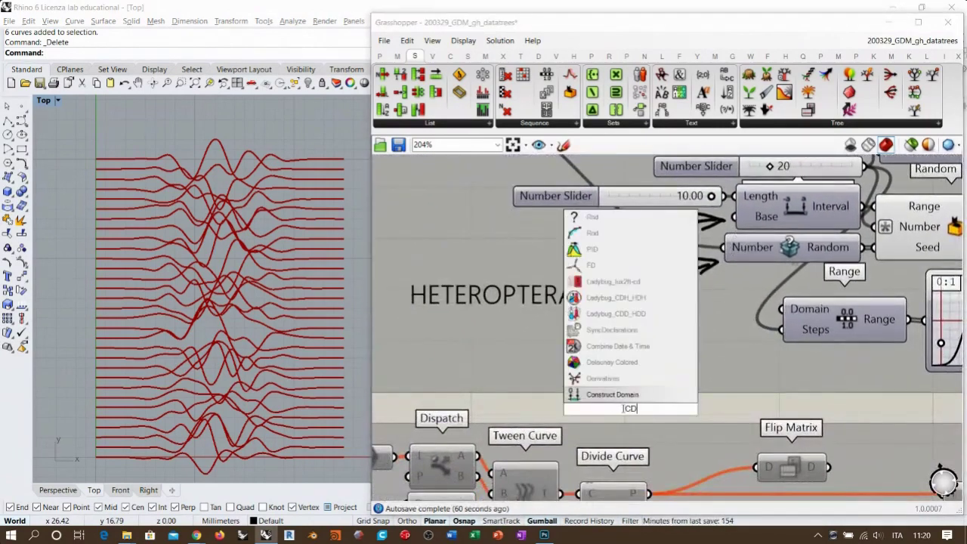
pyautogui.press('Return')
pyautogui.moveTo(613, 406); pyautogui.dragTo(648, 357)
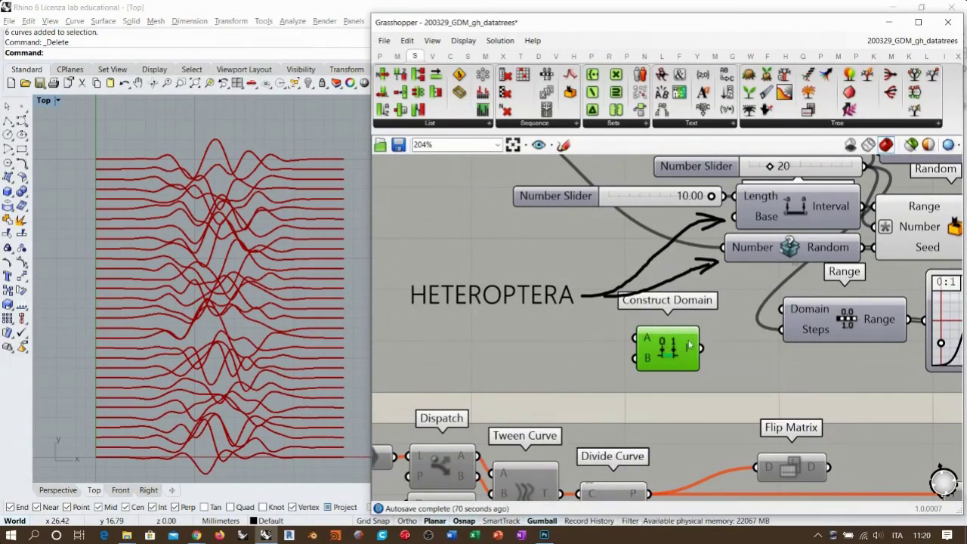
pyautogui.press('Delete')
# Pan to Multiplication and read the tooltips on Random's Seed and Number inputs.
pyautogui.moveTo(718, 292); pyautogui.dragTo(601, 320, button='right')
pyautogui.moveTo(726, 312); pyautogui.dragTo(666, 313, button='right')
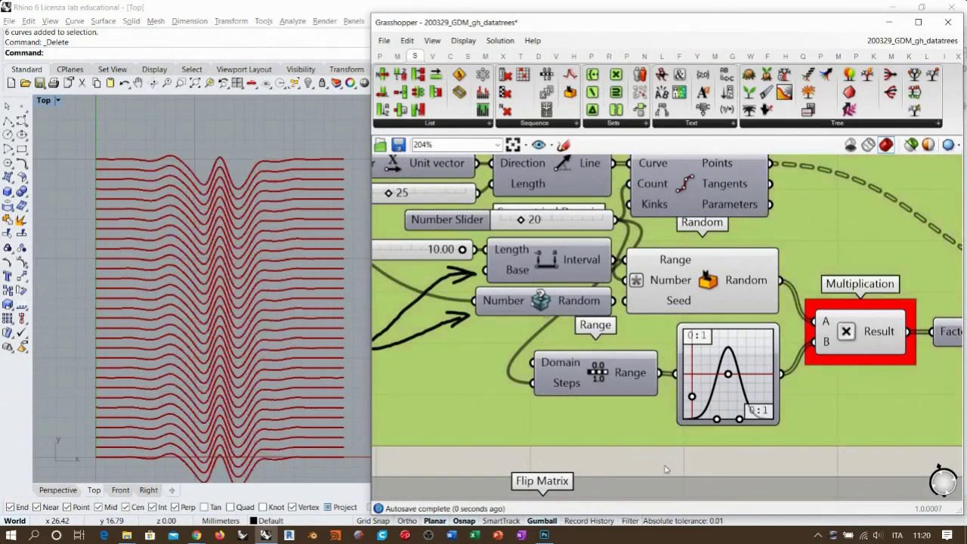
pyautogui.moveTo(670, 303)
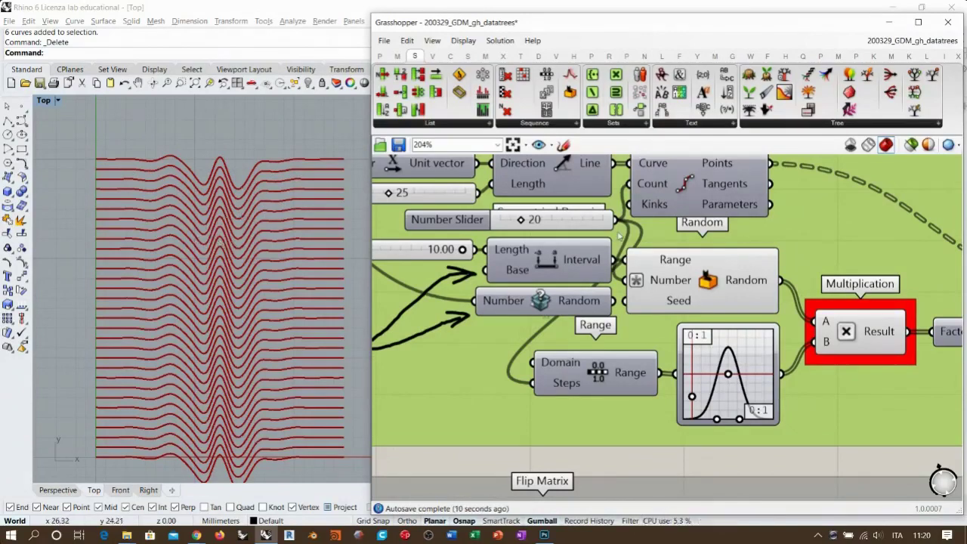
pyautogui.moveTo(741, 263); pyautogui.dragTo(808, 285, button='right')
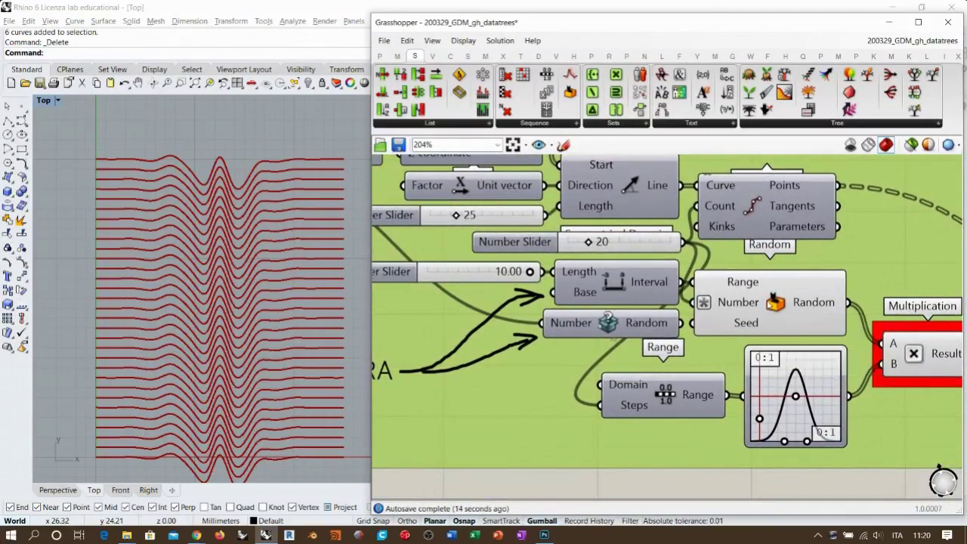
pyautogui.moveTo(746, 304)
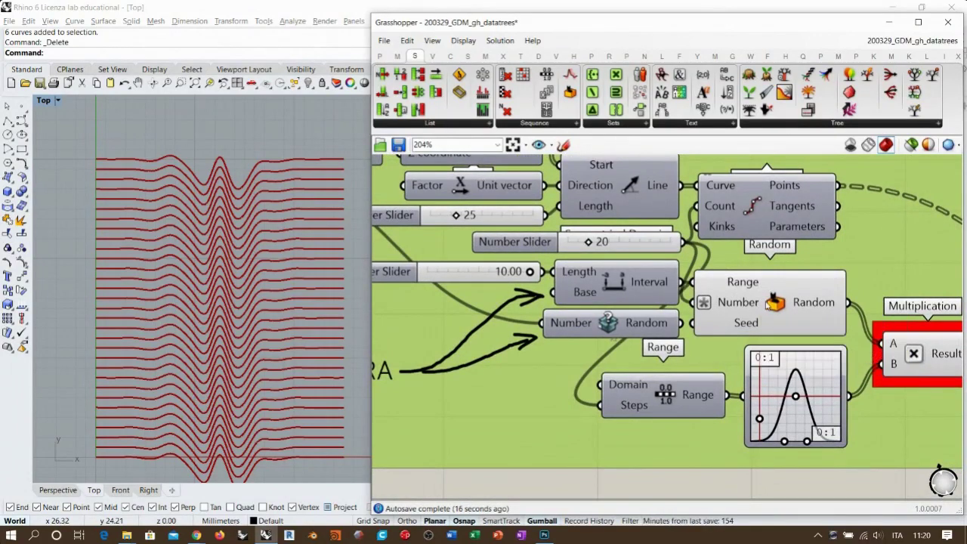
pyautogui.moveTo(785, 189); pyautogui.dragTo(687, 233, button='right')
# Add a List Length component fed by Divide Curve's Points, with its input flattened.
pyautogui.moveTo(687, 229); pyautogui.dragTo(620, 323, button='right')
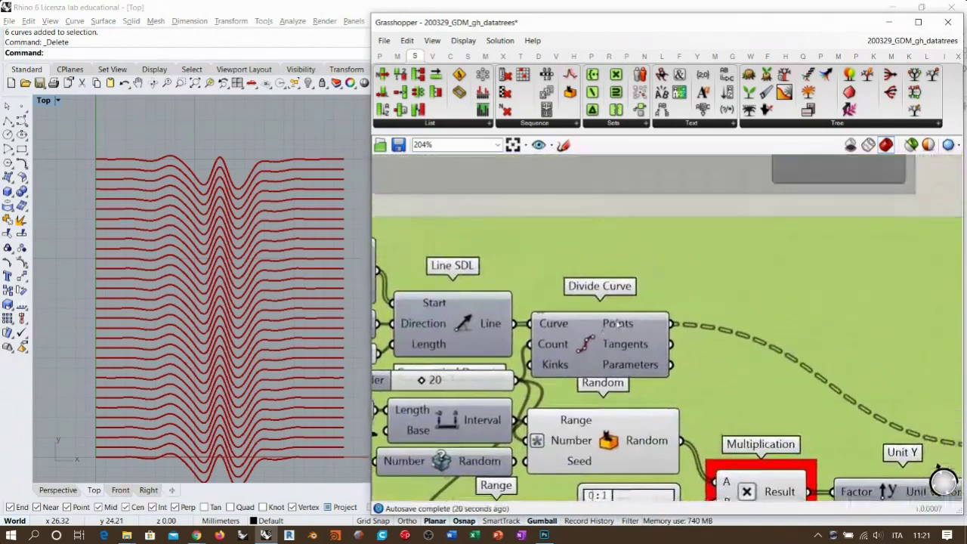
pyautogui.doubleClick(668, 201)
pyautogui.write('LIST LENGTH')
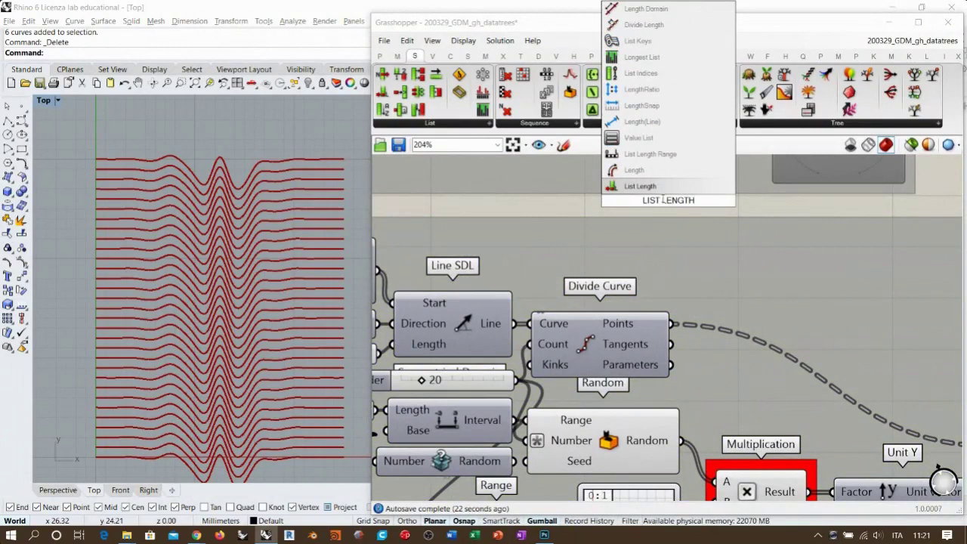
pyautogui.press('Return')
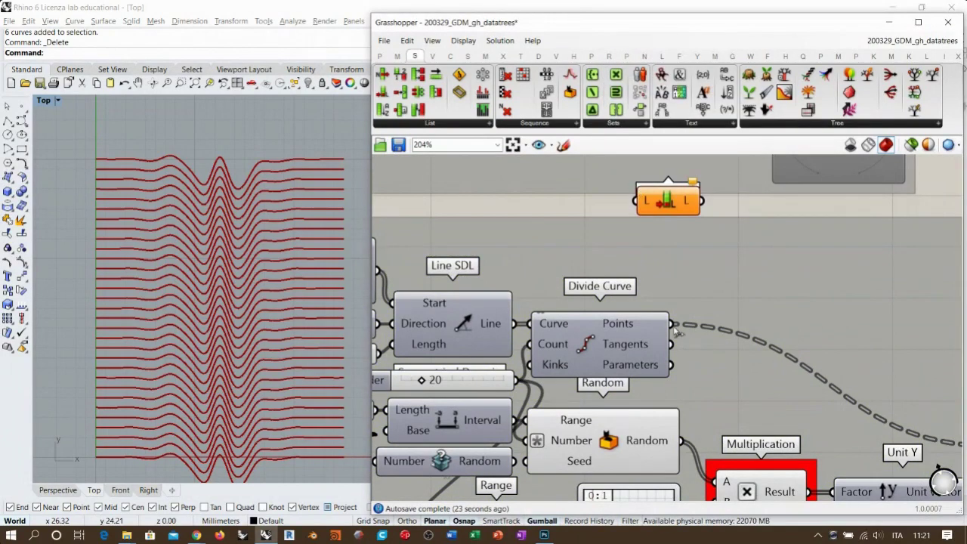
pyautogui.moveTo(633, 200); pyautogui.dragTo(669, 323)
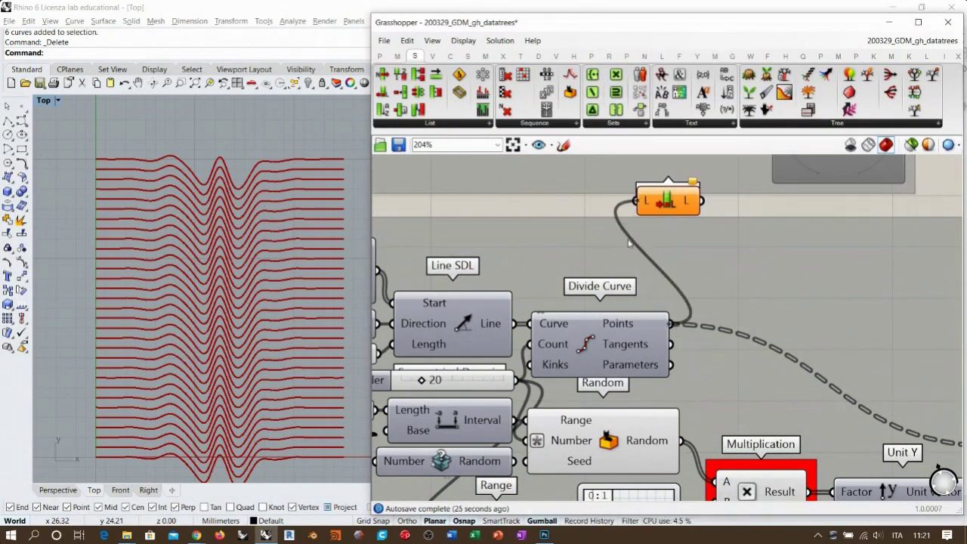
pyautogui.rightClick(642, 204)
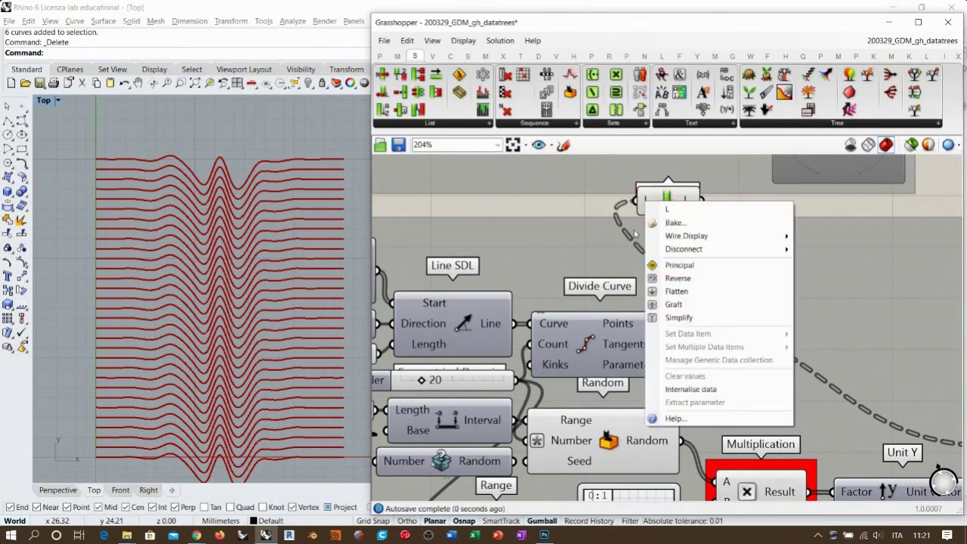
pyautogui.click(663, 294)
pyautogui.moveTo(663, 205); pyautogui.dragTo(738, 264)
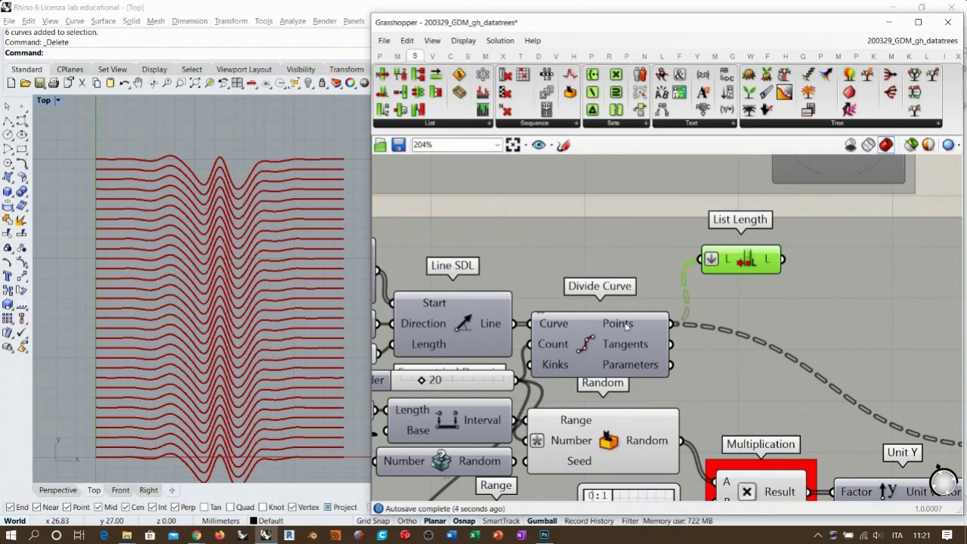
# Move flattening from List Length's input to its output, giving 31 counts of 21.
pyautogui.moveTo(625, 327)
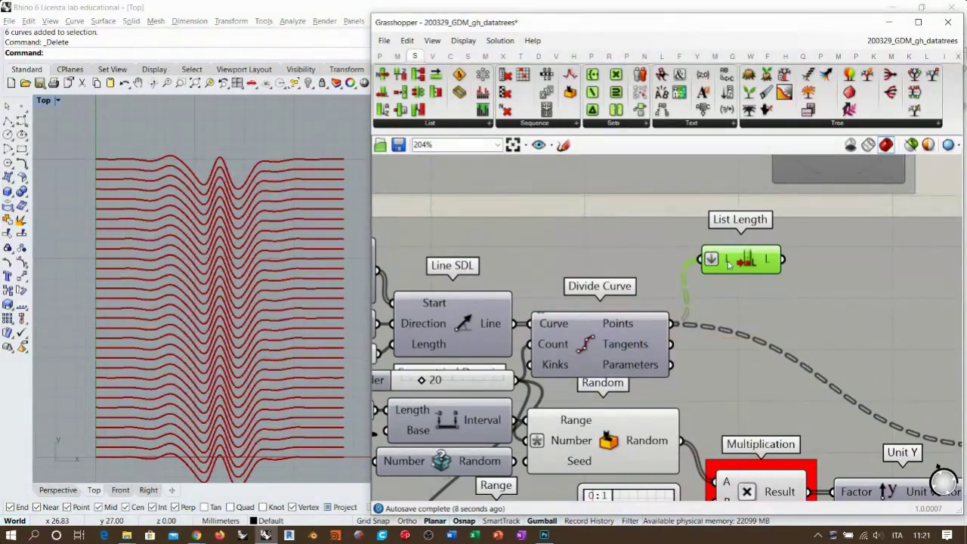
pyautogui.moveTo(767, 261)
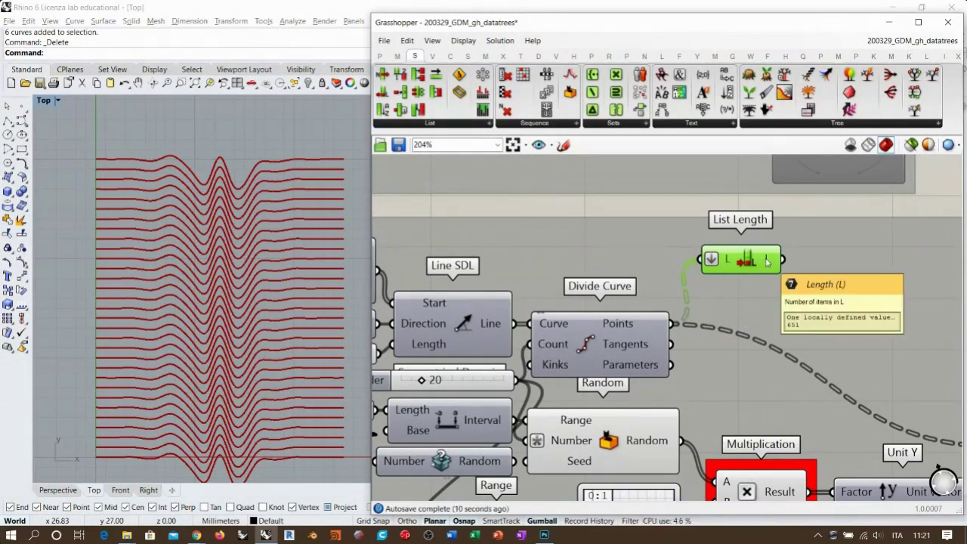
pyautogui.rightClick(711, 259)
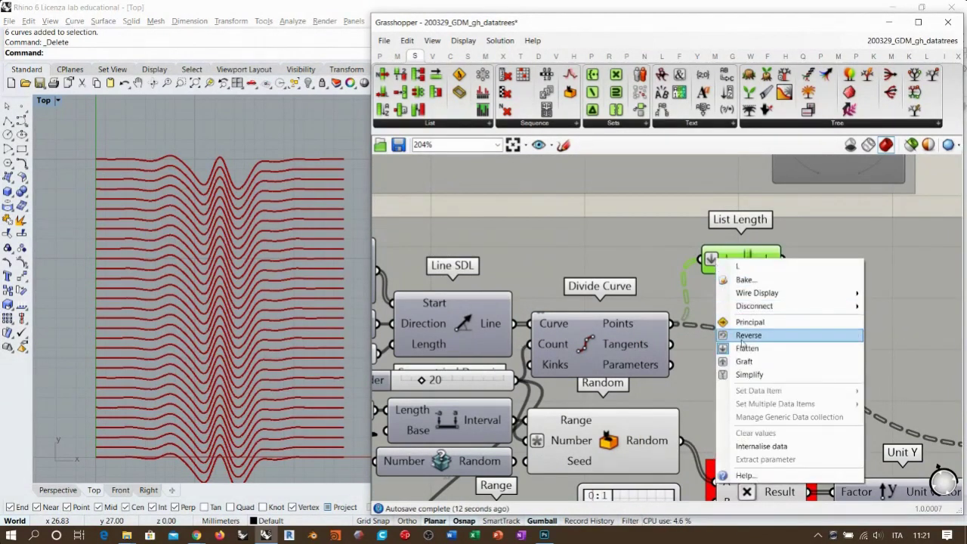
pyautogui.click(755, 350)
pyautogui.hotkey('ctrl', 'z')
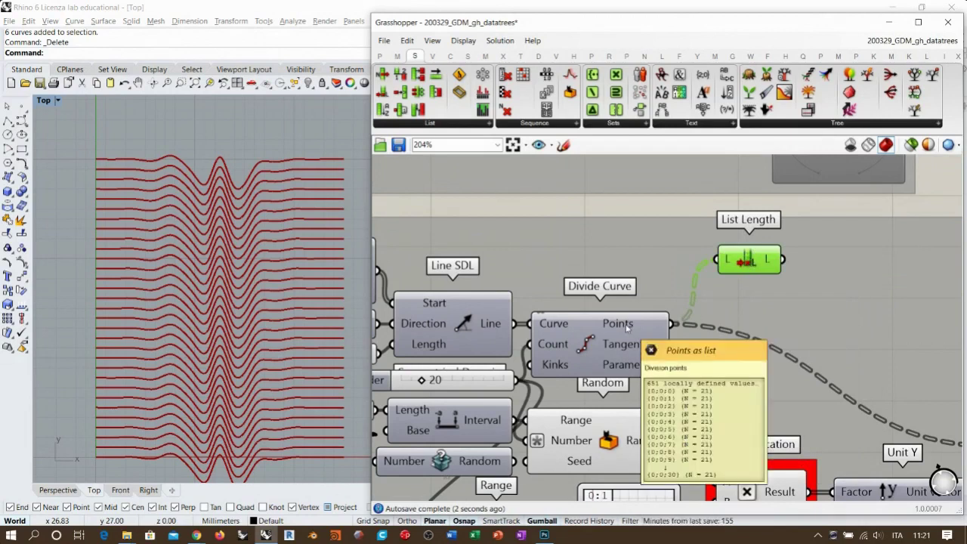
pyautogui.moveTo(768, 259)
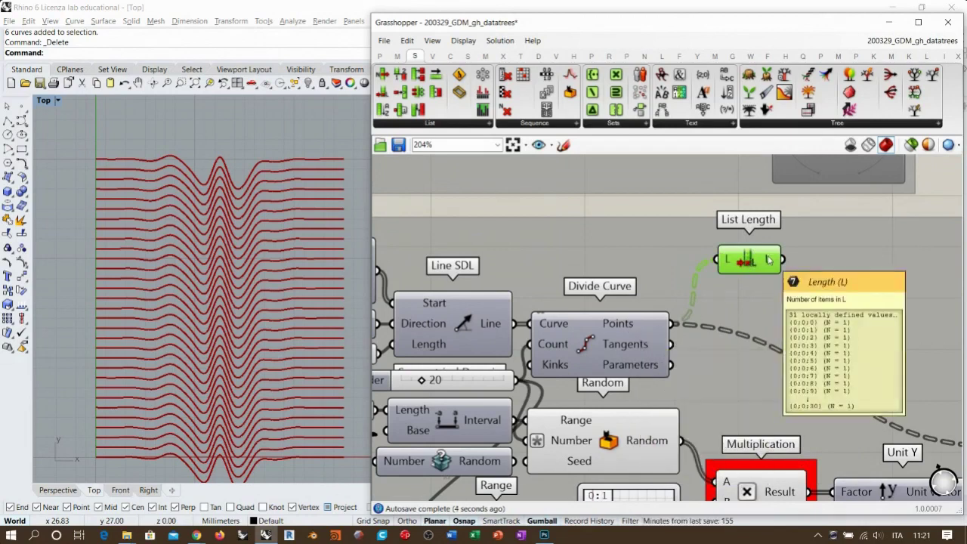
pyautogui.rightClick(769, 259)
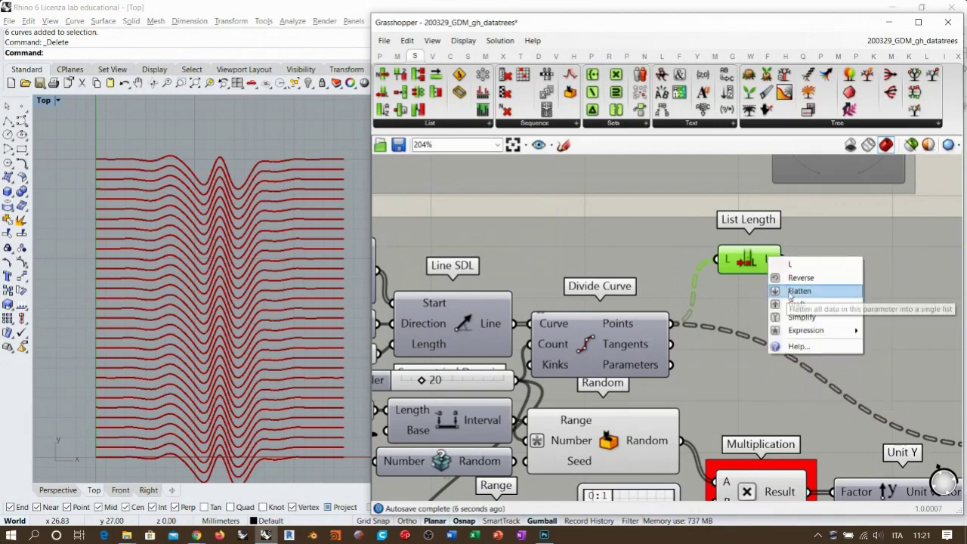
pyautogui.click(785, 285)
pyautogui.moveTo(769, 259)
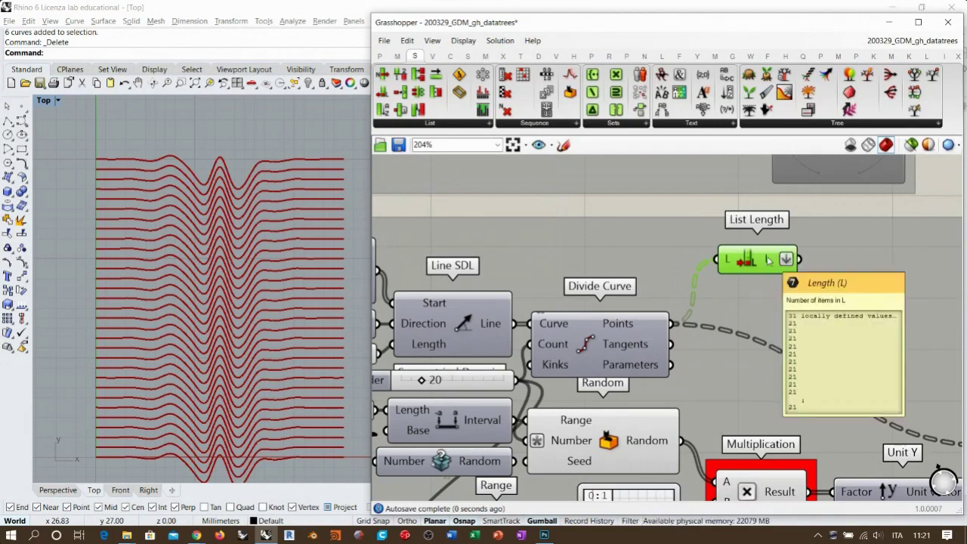
pyautogui.moveTo(654, 369); pyautogui.dragTo(745, 253, button='right')
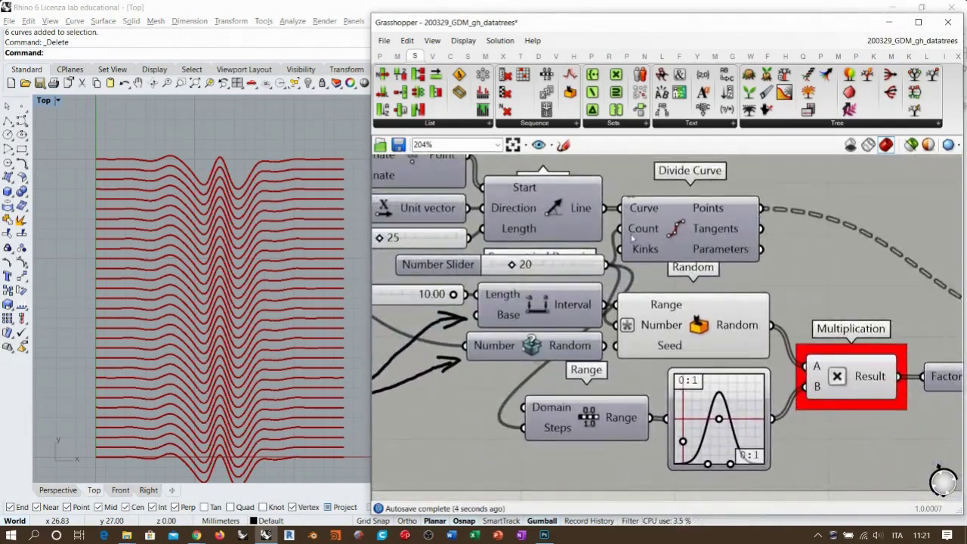
pyautogui.scroll(-1, 689, 252)
pyautogui.moveTo(453, 221); pyautogui.dragTo(696, 267, button='right')
pyautogui.click(480, 257)
pyautogui.moveTo(594, 272); pyautogui.dragTo(547, 268, button='right')
pyautogui.click(654, 283)
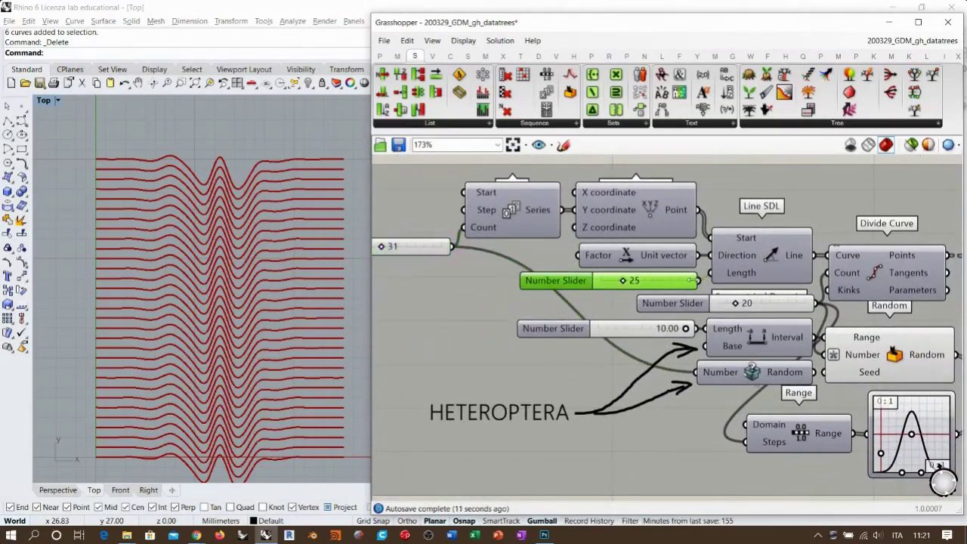
pyautogui.click(873, 279)
pyautogui.click(788, 302)
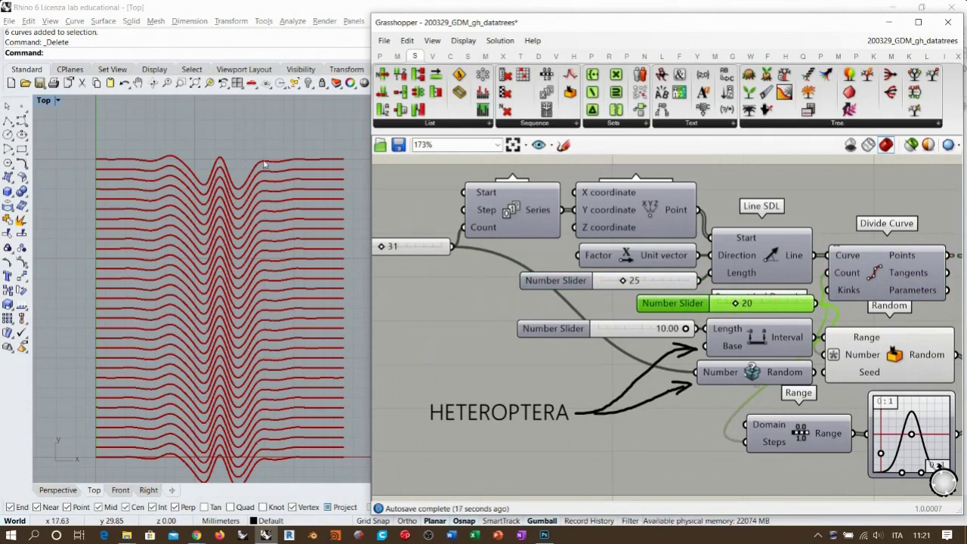
pyautogui.moveTo(853, 355); pyautogui.dragTo(726, 316, button='right')
pyautogui.moveTo(726, 316)
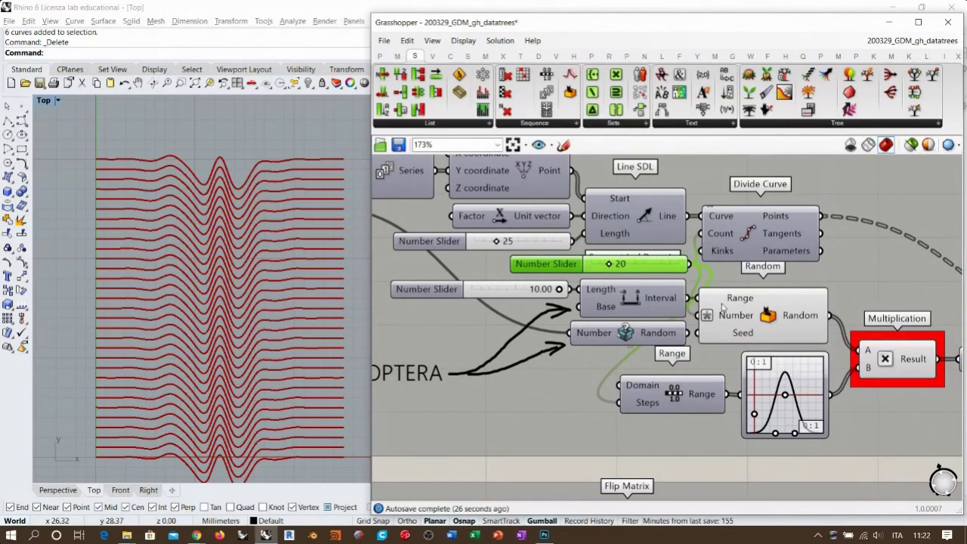
pyautogui.scroll(4, 790, 321)
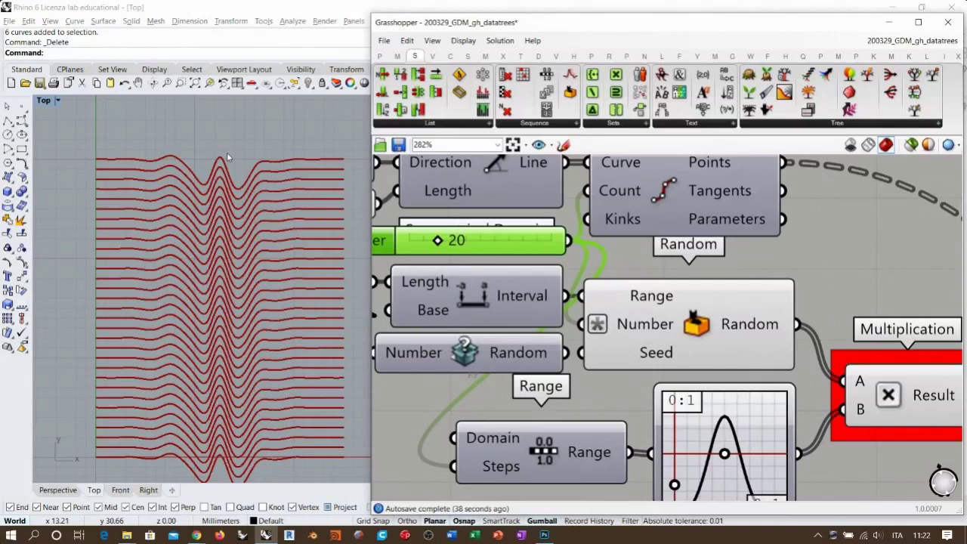
pyautogui.moveTo(684, 231); pyautogui.dragTo(720, 297, button='right')
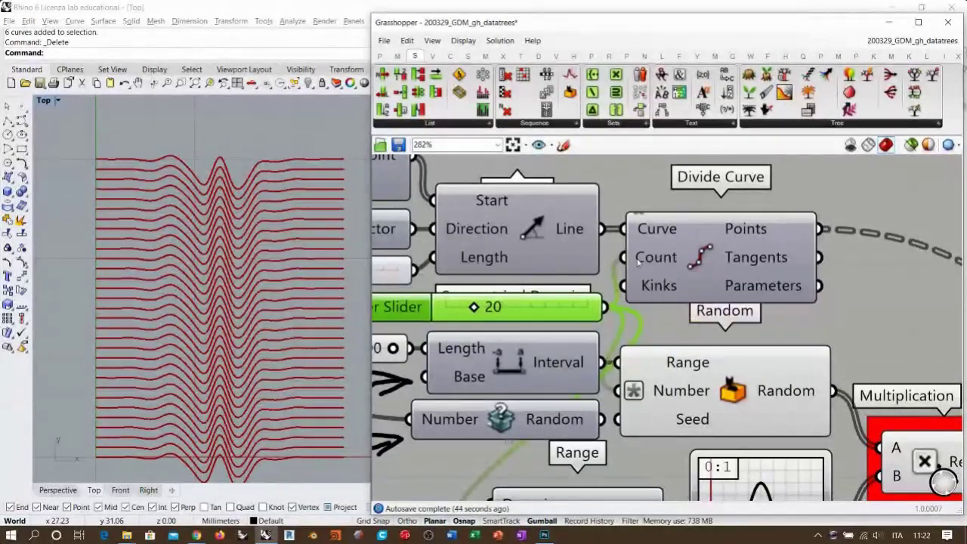
pyautogui.moveTo(541, 310); pyautogui.dragTo(536, 310)
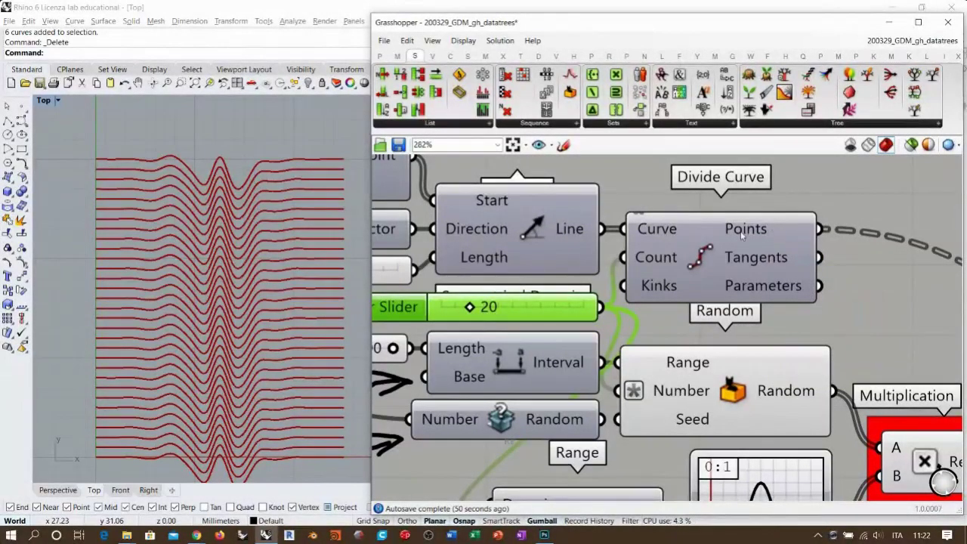
pyautogui.moveTo(742, 235)
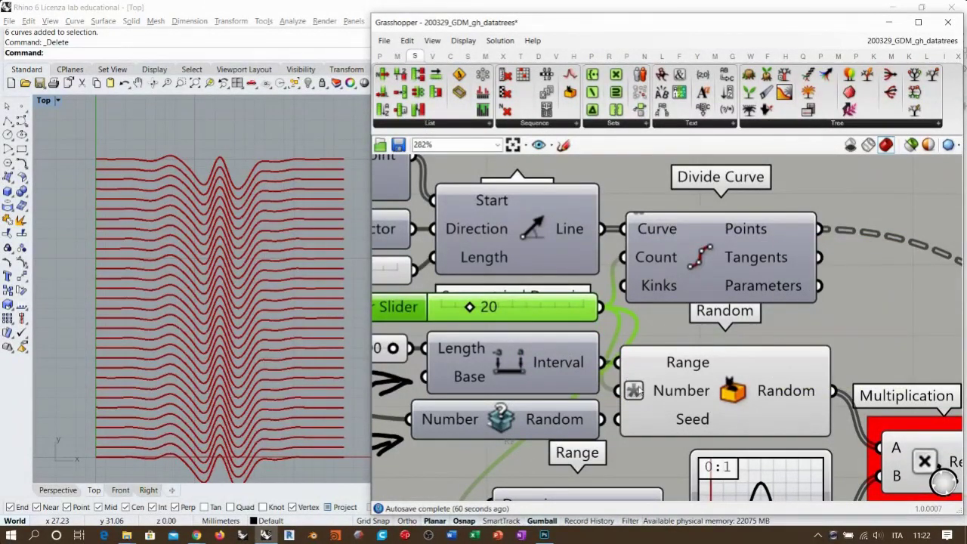
pyautogui.moveTo(651, 399)
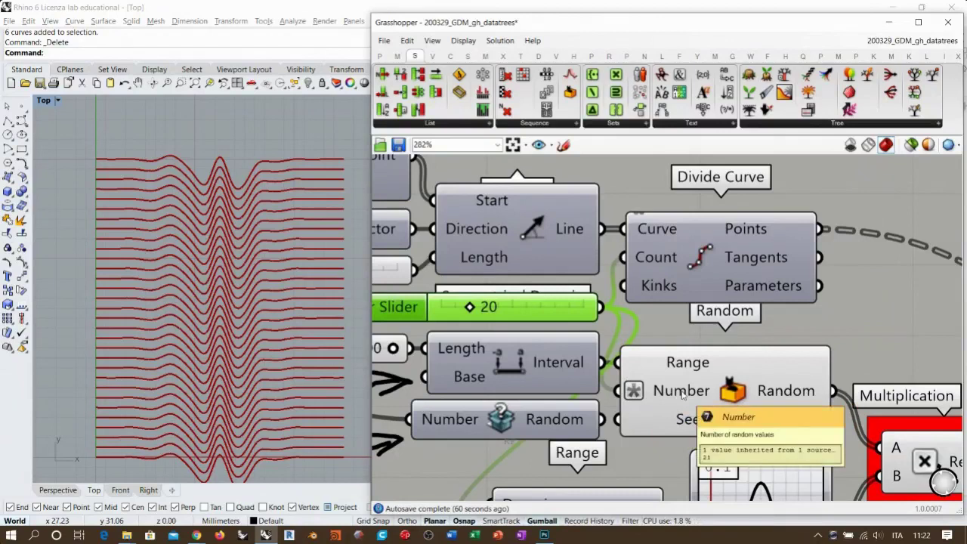
pyautogui.moveTo(783, 398)
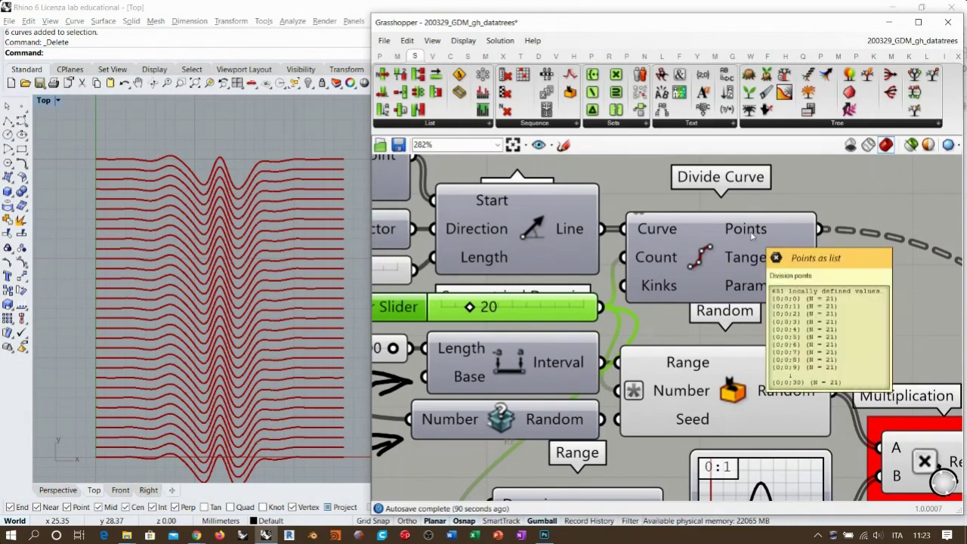
pyautogui.moveTo(750, 231); pyautogui.dragTo(606, 279, button='right')
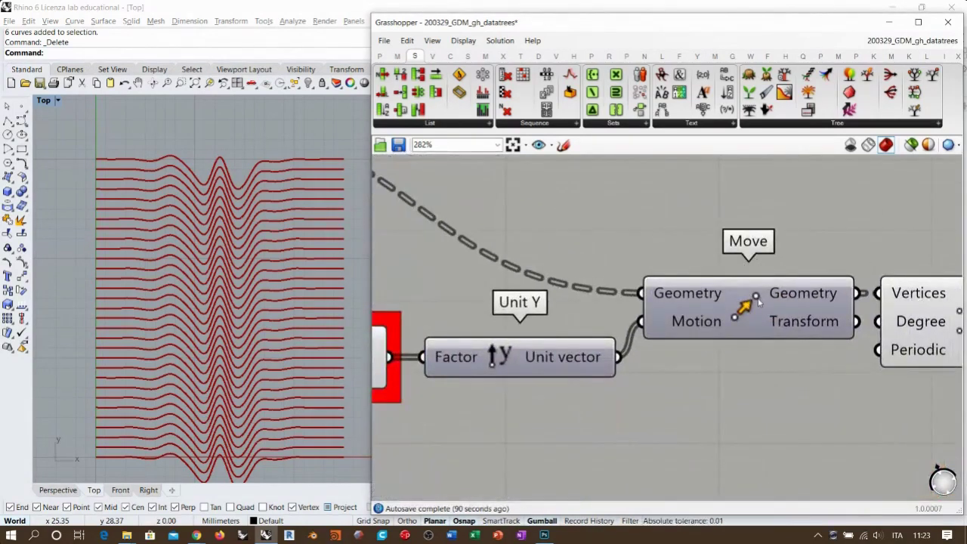
pyautogui.moveTo(690, 296)
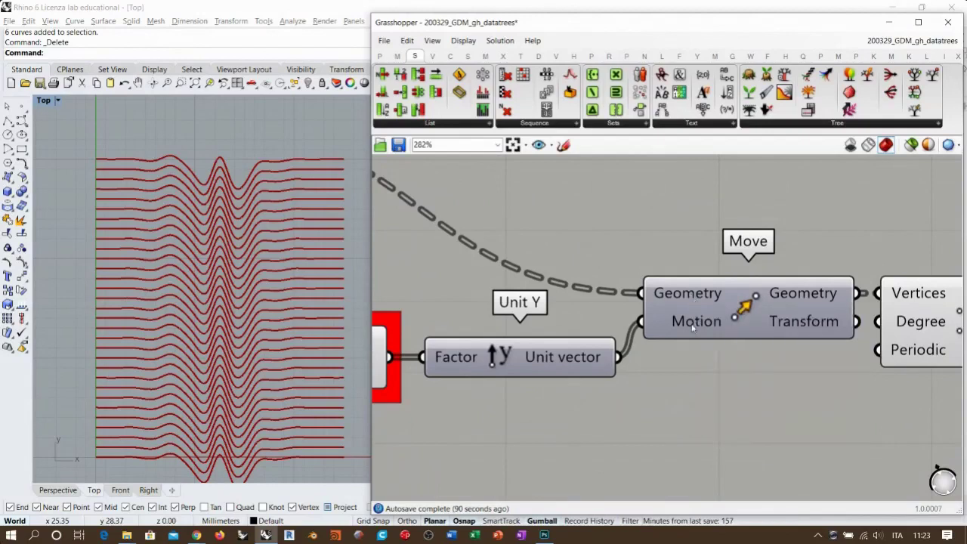
pyautogui.moveTo(692, 326)
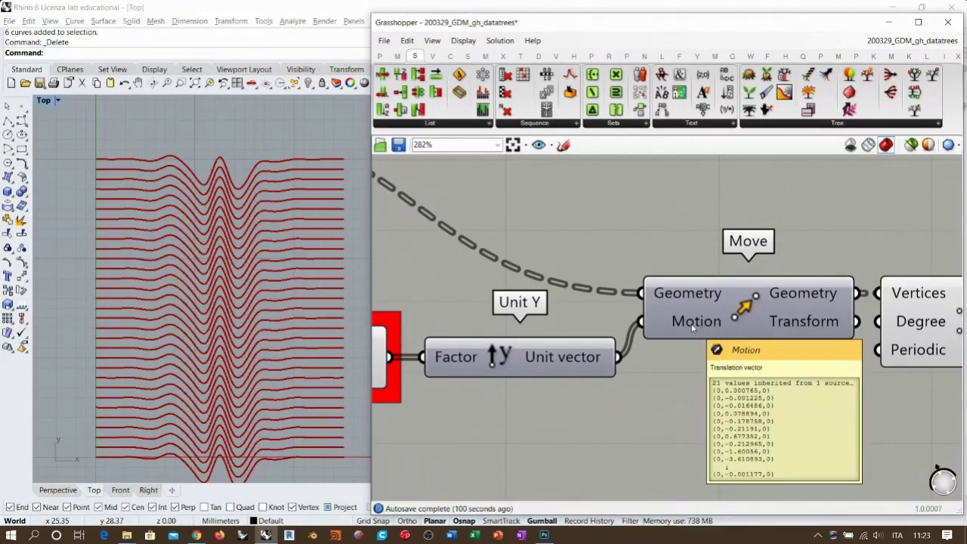
pyautogui.click(692, 326)
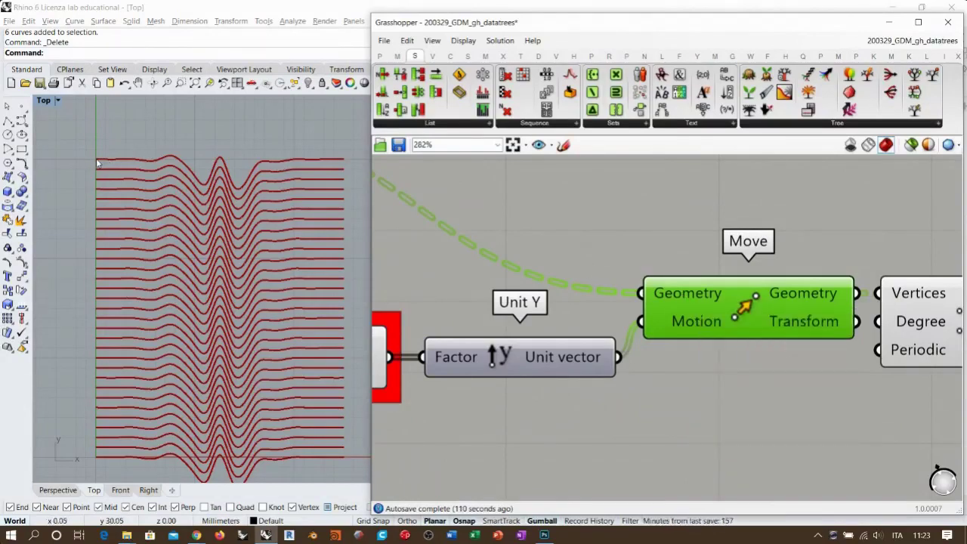
pyautogui.moveTo(130, 394); pyautogui.dragTo(102, 282, button='right')
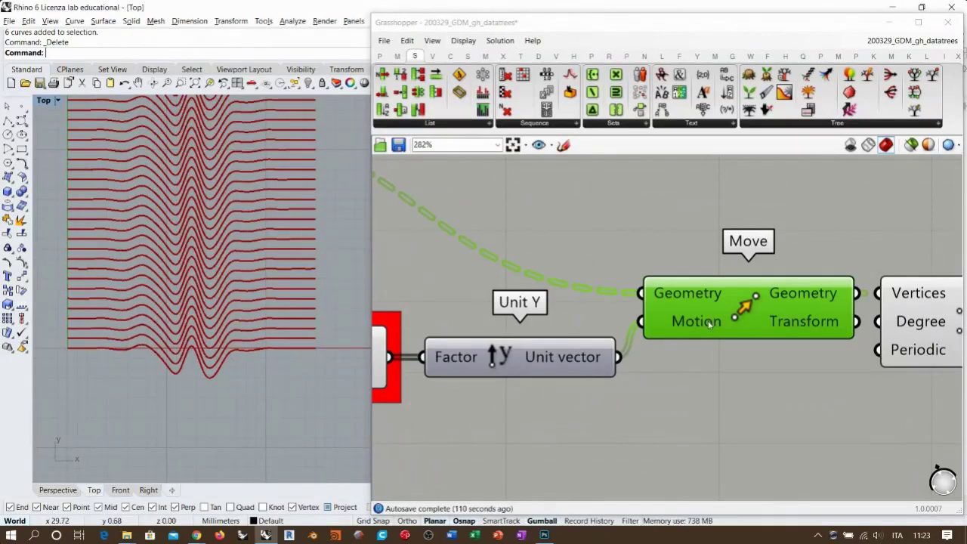
pyautogui.moveTo(709, 323)
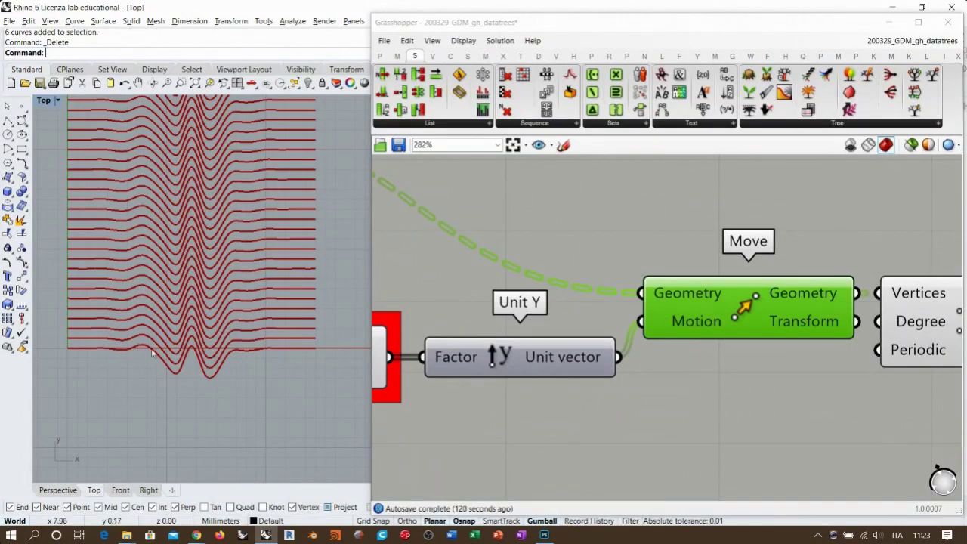
pyautogui.moveTo(206, 327); pyautogui.dragTo(232, 213, button='right')
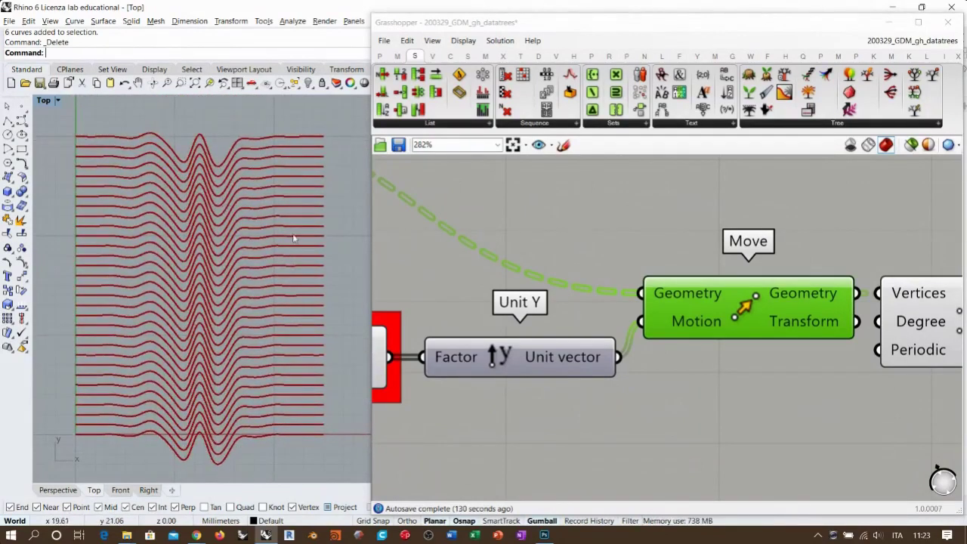
pyautogui.click(440, 257)
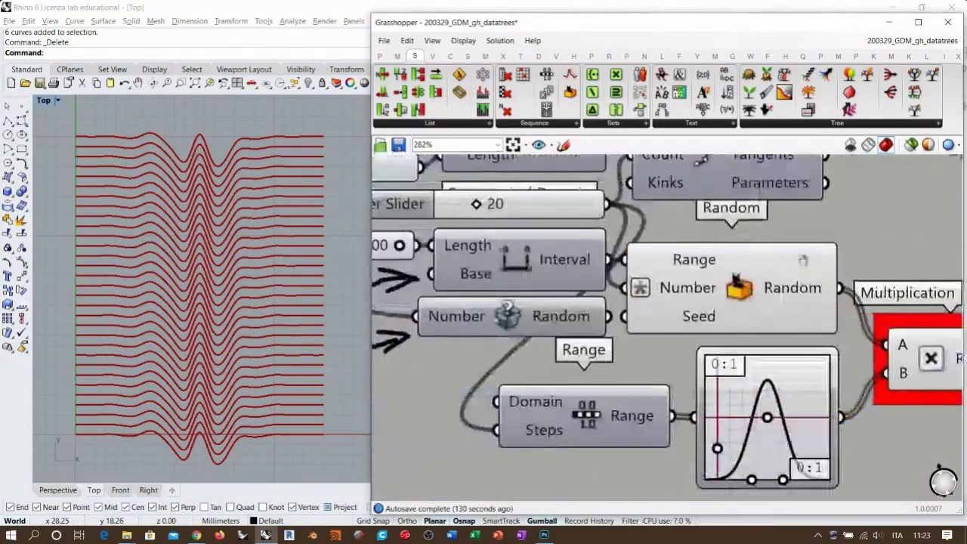
# Zoom out and place a new Panel on empty canvas.
pyautogui.moveTo(581, 336); pyautogui.dragTo(623, 338, button='right')
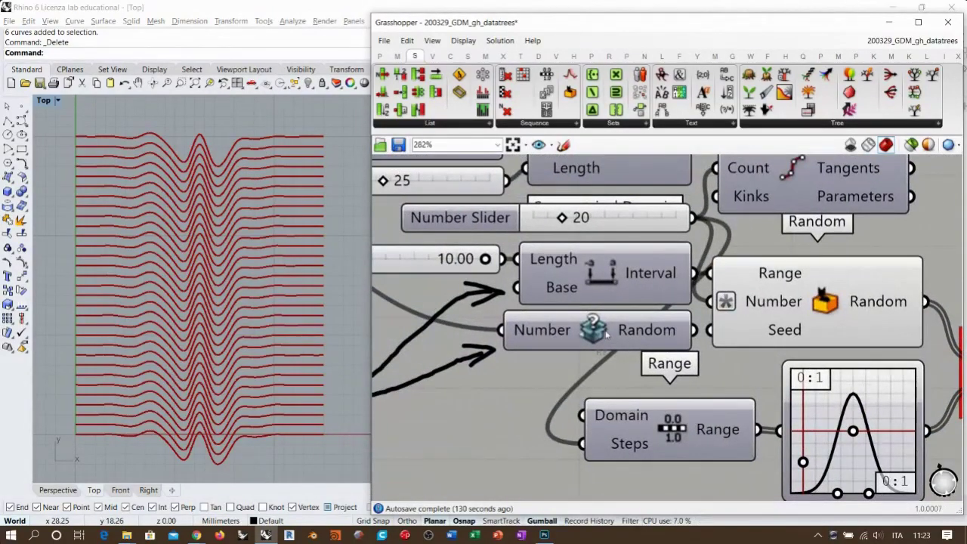
pyautogui.moveTo(775, 336)
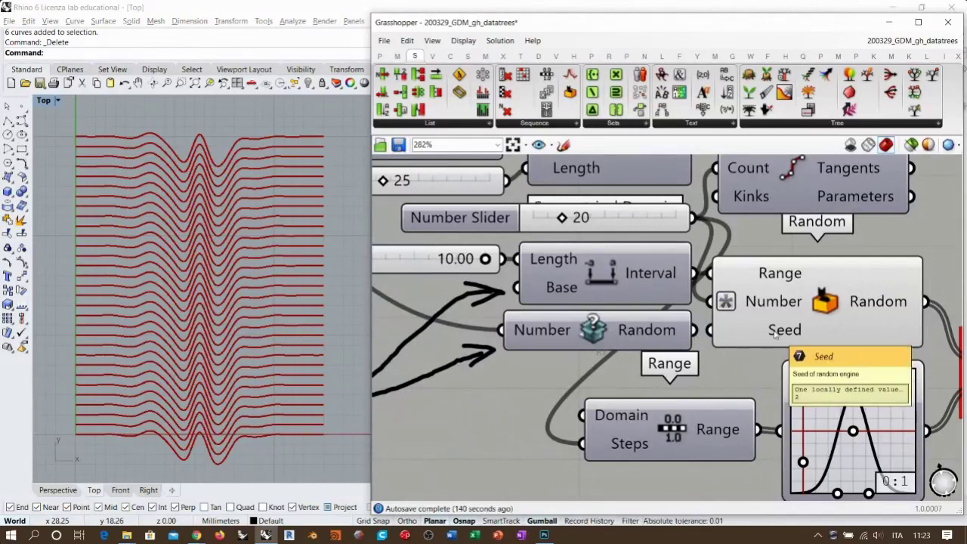
pyautogui.moveTo(776, 335); pyautogui.dragTo(775, 228, button='right')
pyautogui.scroll(-3, 532, 378)
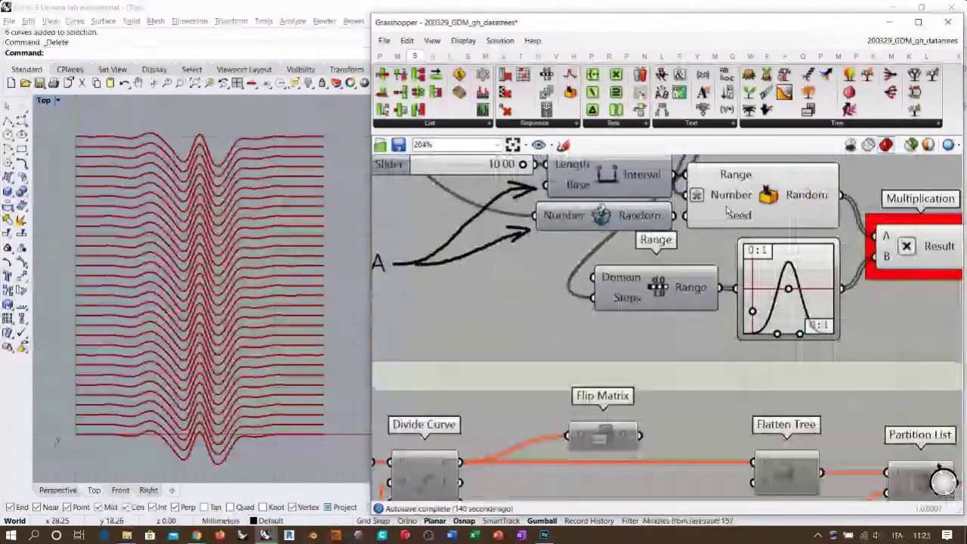
pyautogui.doubleClick(532, 377)
pyautogui.write('panel')
pyautogui.press('Return')
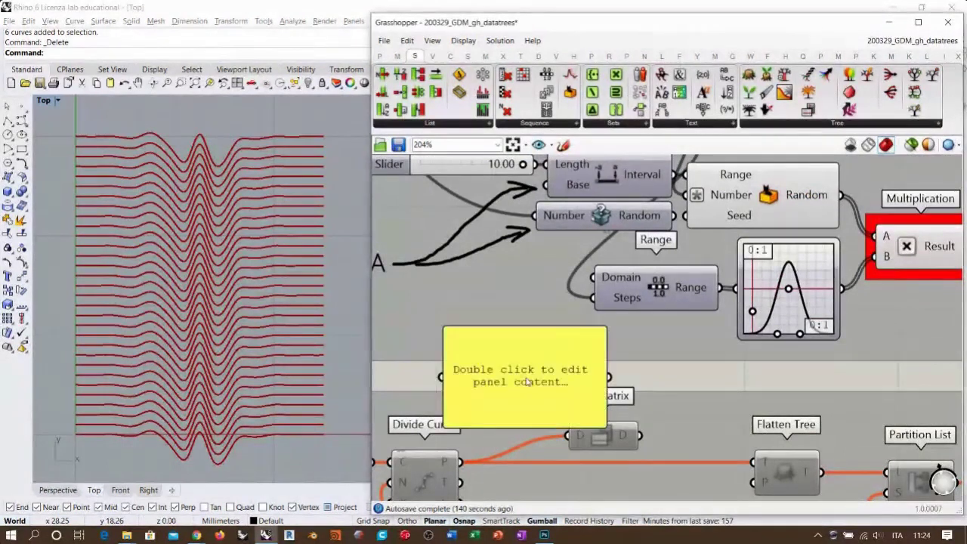
# Enter 1, 2 and 3 on separate lines in the panel.
pyautogui.doubleClick(526, 377)
pyautogui.write('1')
pyautogui.press('Return')
pyautogui.write('2')
pyautogui.press('Return')
pyautogui.write('3')
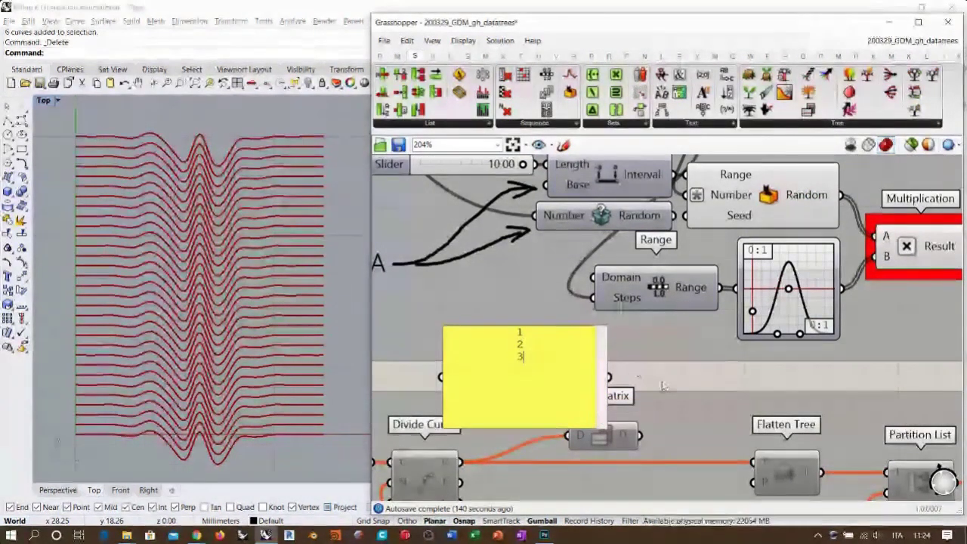
pyautogui.click(681, 354)
# Toggle Multiline Data so each line is an item, then place the panel beside Range.
pyautogui.rightClick(523, 360)
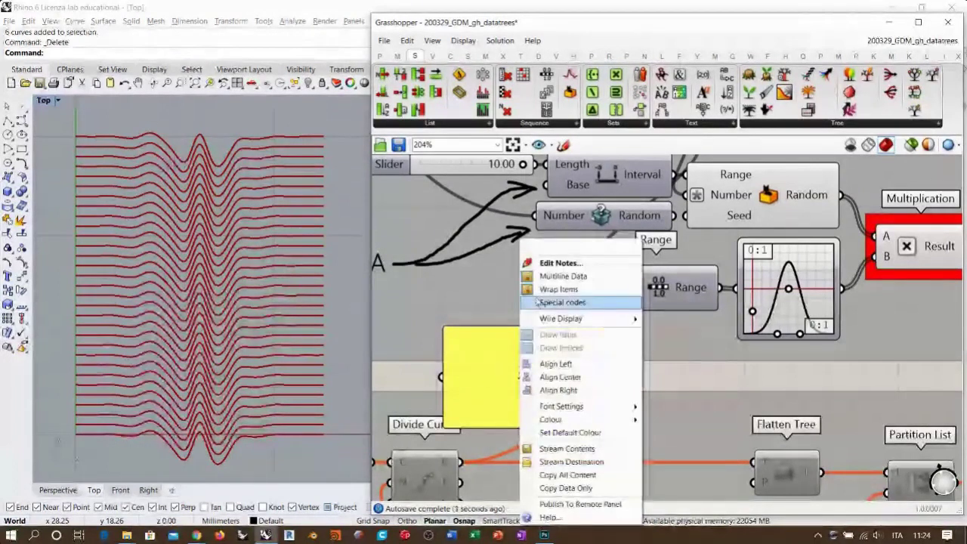
pyautogui.click(561, 277)
pyautogui.moveTo(594, 420); pyautogui.dragTo(501, 355)
pyautogui.moveTo(492, 309); pyautogui.dragTo(684, 226)
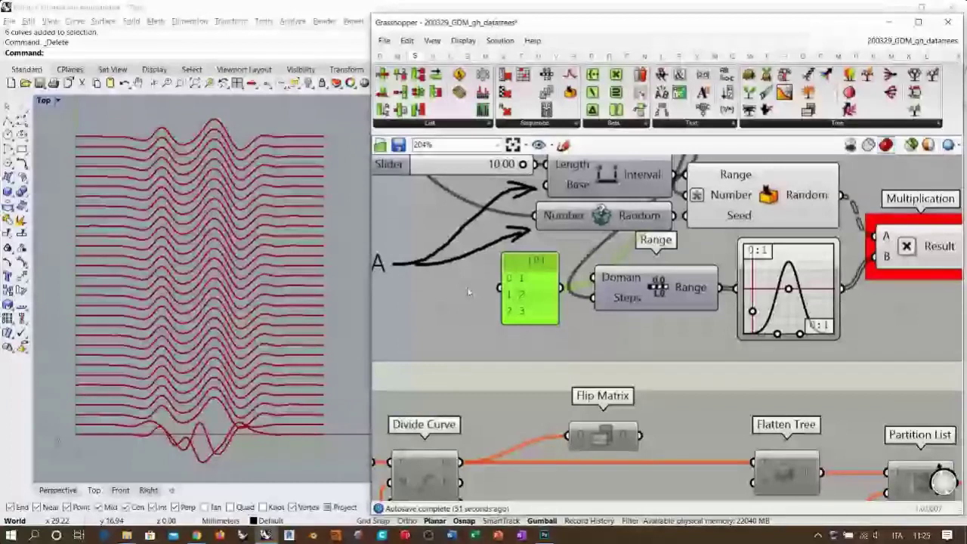
# Select the Number Slider set to 31.
pyautogui.scroll(-3, 468, 291)
pyautogui.scroll(3, 604, 294)
pyautogui.click(645, 295)
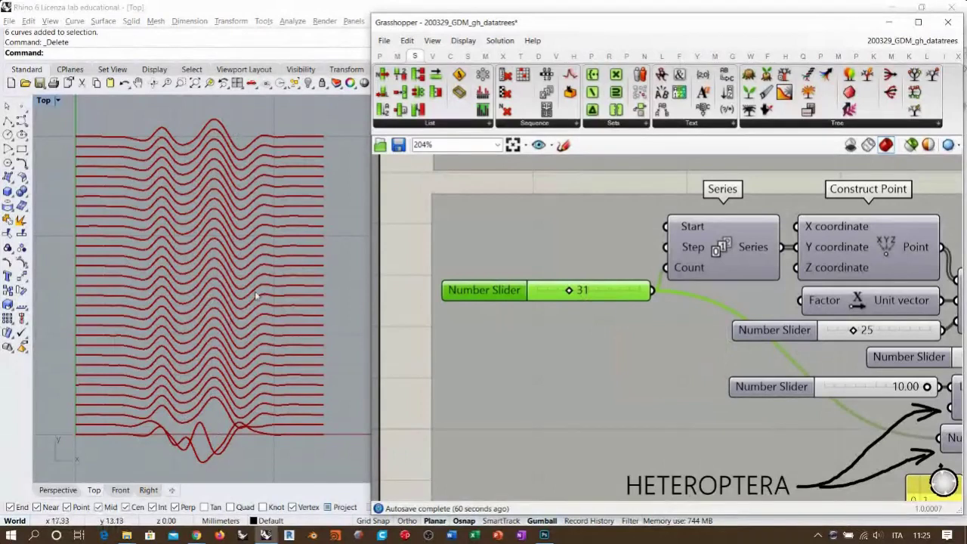
pyautogui.scroll(-2, 499, 270)
pyautogui.scroll(-1, 680, 378)
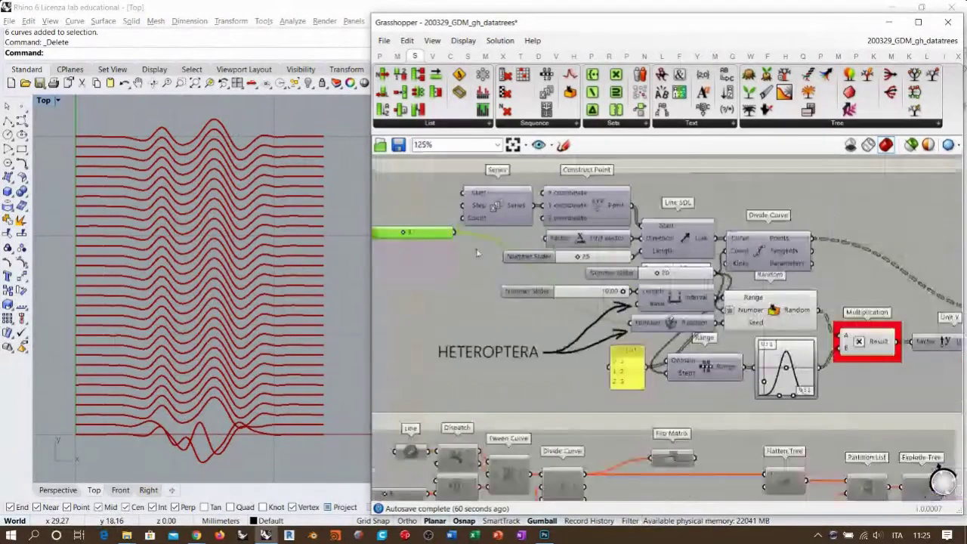
pyautogui.scroll(2, 679, 407)
# Delete the 1-2-3 panel and pan back to Random's output.
pyautogui.click(678, 408)
pyautogui.press('Delete')
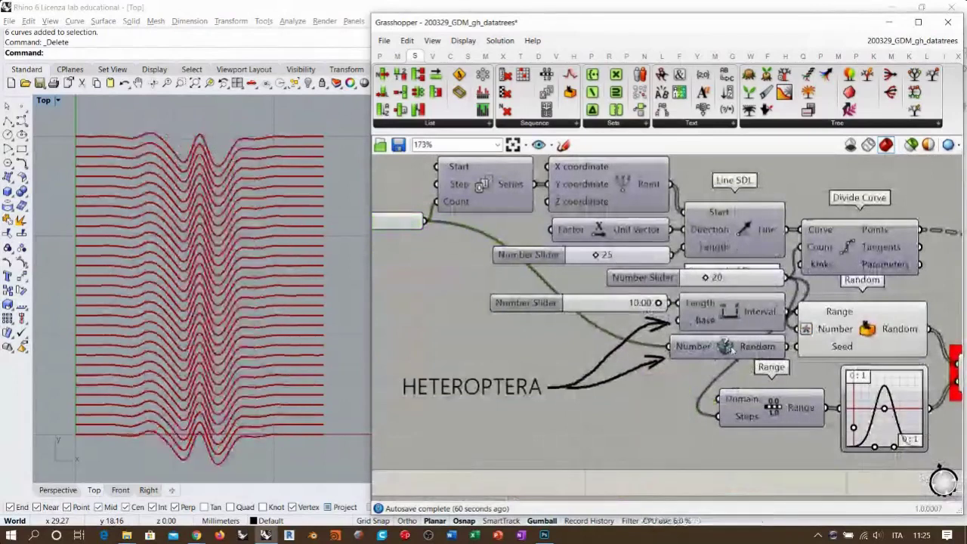
pyautogui.moveTo(742, 346); pyautogui.dragTo(778, 354, button='right')
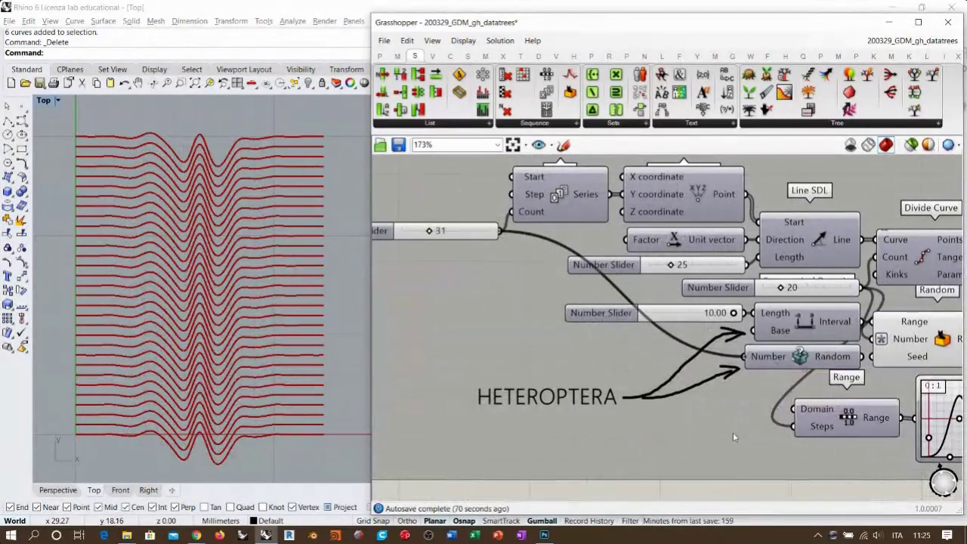
pyautogui.moveTo(767, 372); pyautogui.dragTo(509, 293, button='right')
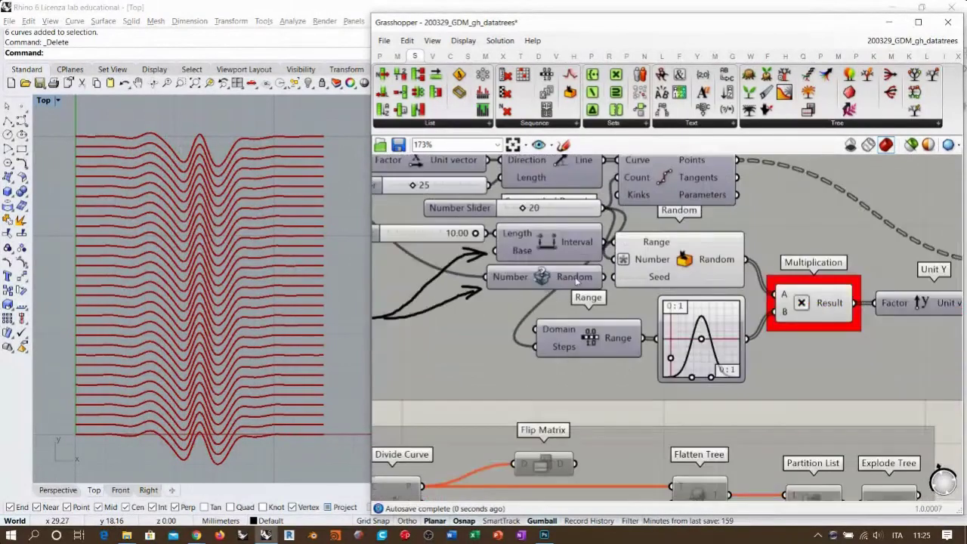
pyautogui.moveTo(576, 278)
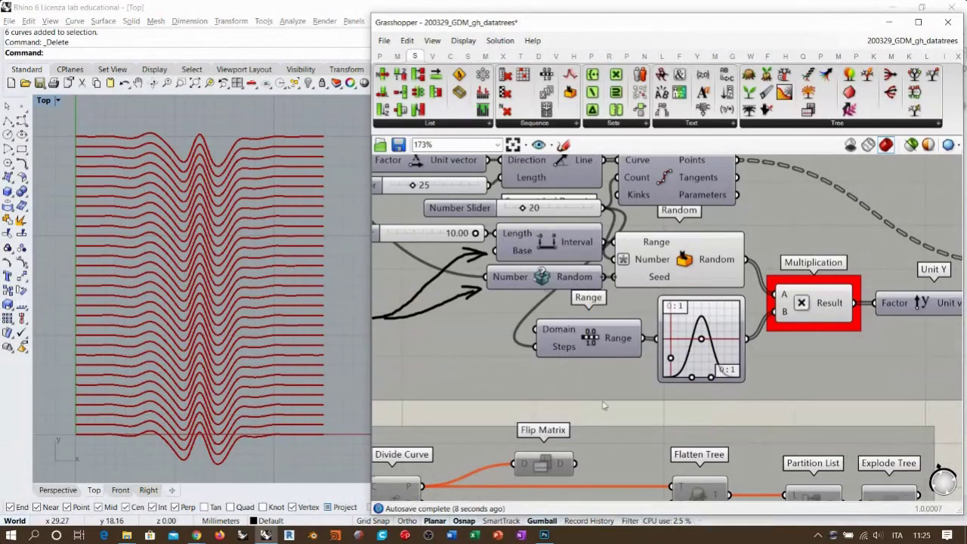
# Place a new Panel beside Multiplication and wire Random's output into it.
pyautogui.moveTo(733, 255); pyautogui.dragTo(550, 266, button='right')
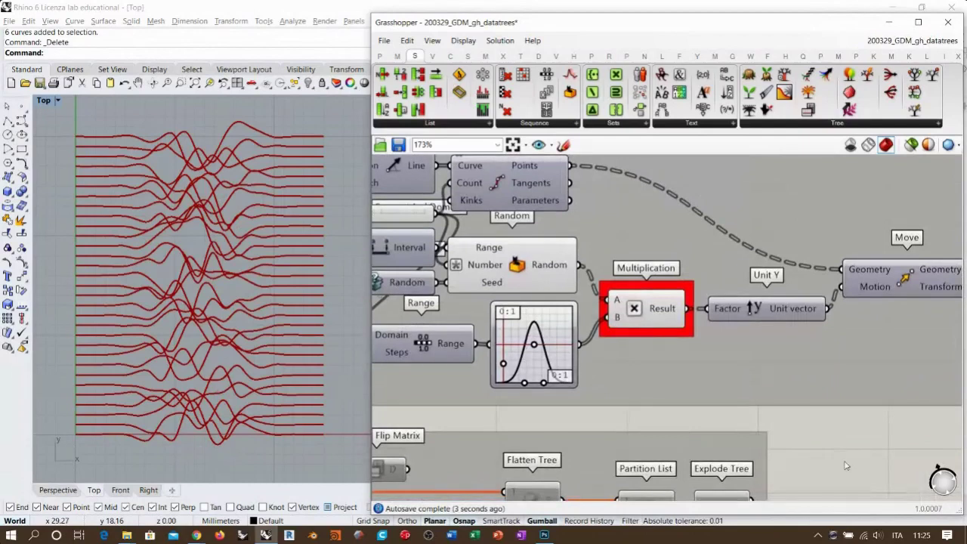
pyautogui.doubleClick(844, 462)
pyautogui.write('panel')
pyautogui.press('Return')
pyautogui.moveTo(805, 473); pyautogui.dragTo(727, 270)
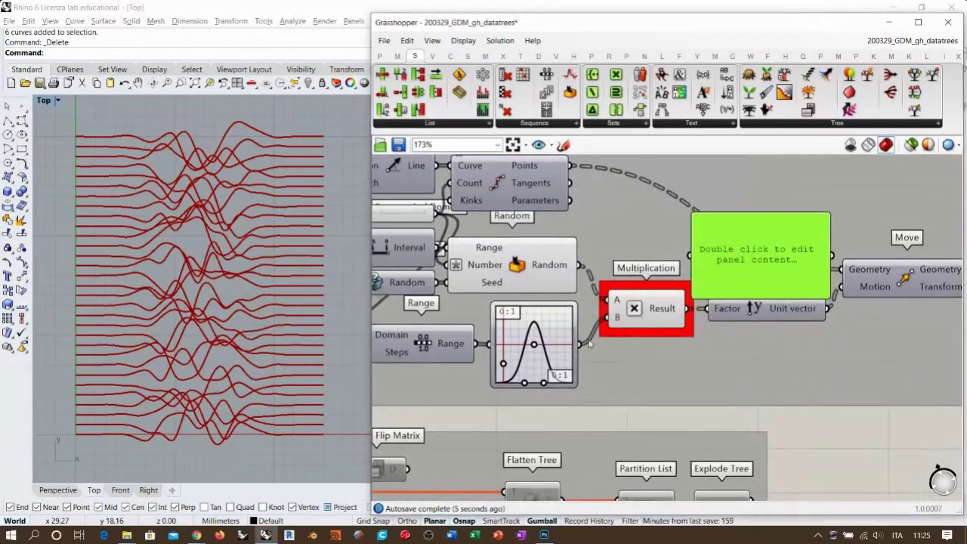
pyautogui.moveTo(582, 266); pyautogui.dragTo(696, 258)
# Enlarge the panel to show Random's values branch by branch.
pyautogui.moveTo(691, 214); pyautogui.dragTo(682, 163)
pyautogui.moveTo(813, 284); pyautogui.dragTo(880, 456)
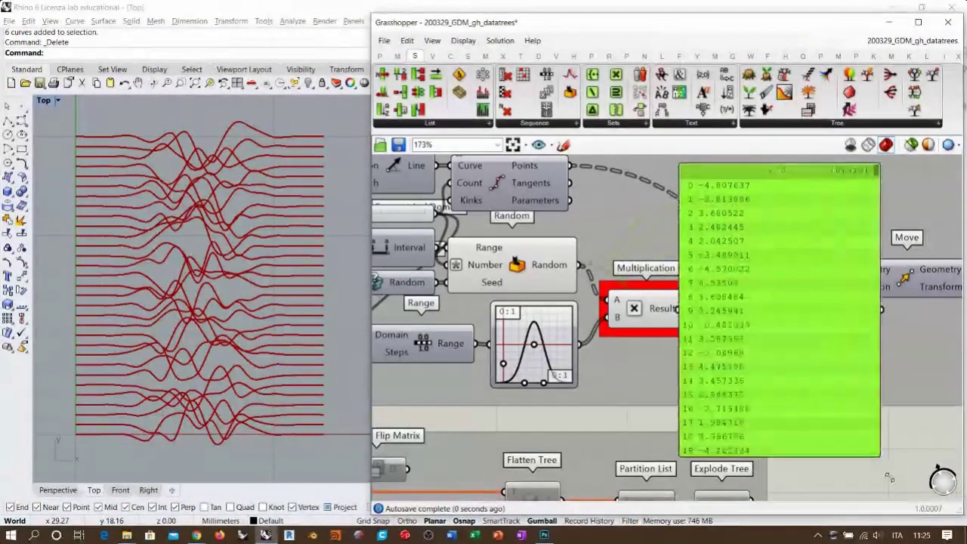
pyautogui.scroll(-3, 830, 415)
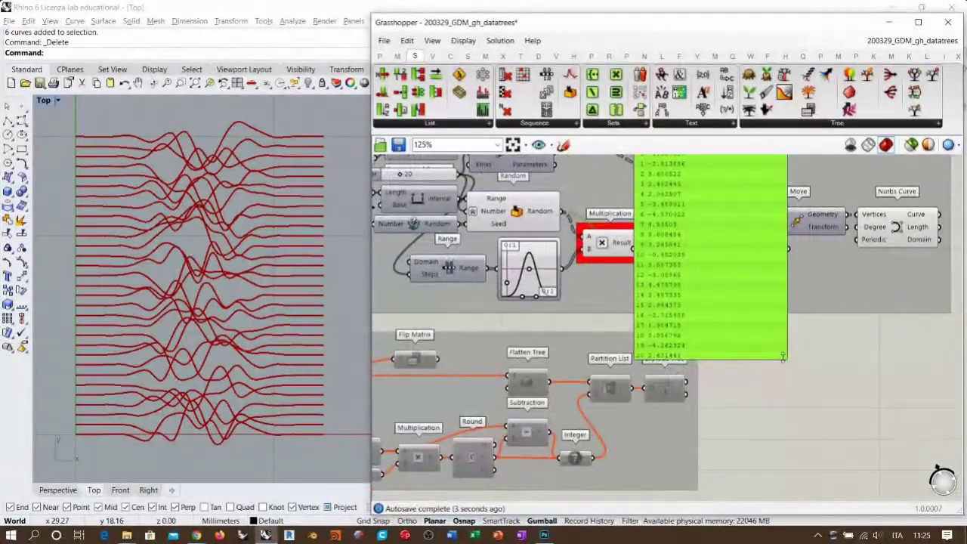
pyautogui.moveTo(782, 358); pyautogui.dragTo(811, 478)
pyautogui.scroll(2, 701, 296)
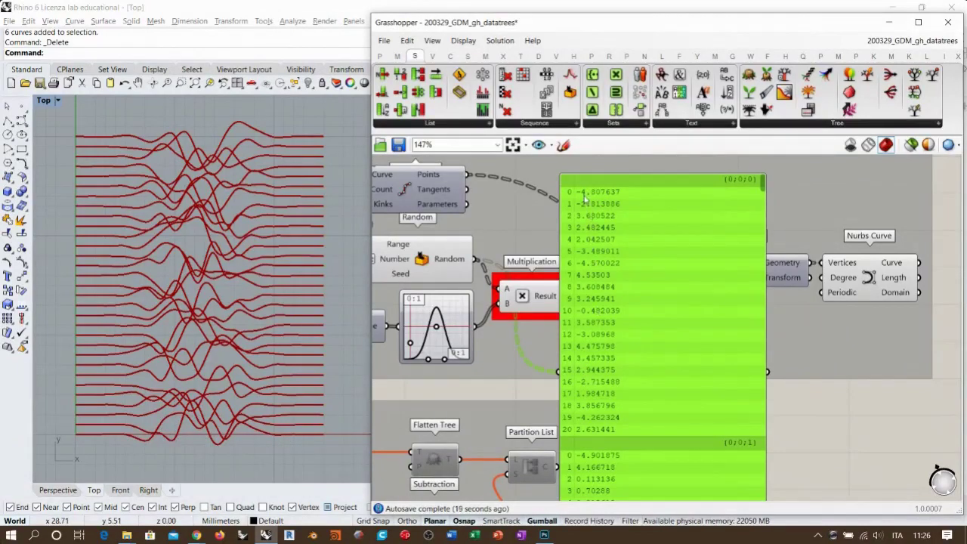
pyautogui.moveTo(631, 432); pyautogui.dragTo(633, 206, button='right')
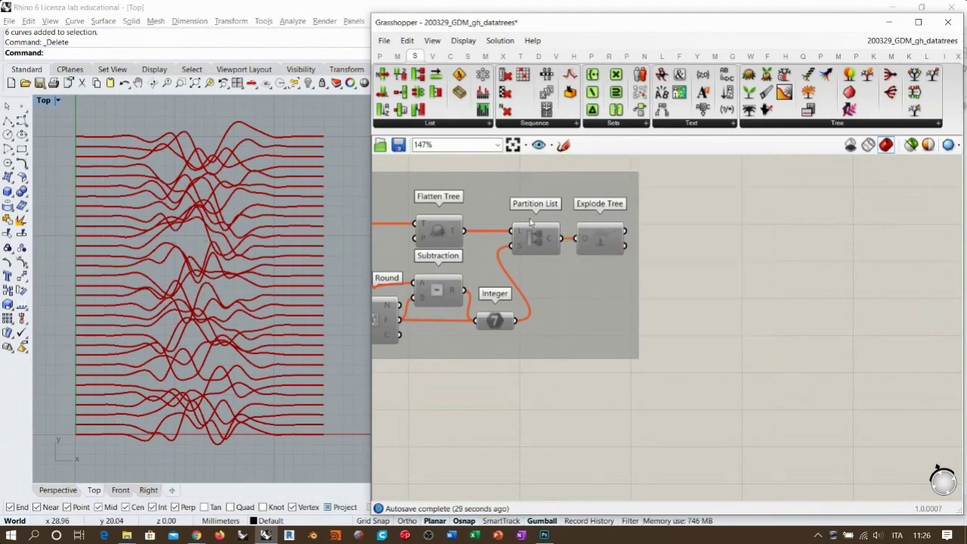
# Bring the Multiplication, Range and Graph Mapper components back into view and select the Graph Mapper.
pyautogui.moveTo(619, 243); pyautogui.dragTo(828, 447, button='right')
pyautogui.scroll(3, 750, 291)
pyautogui.scroll(2, 747, 290)
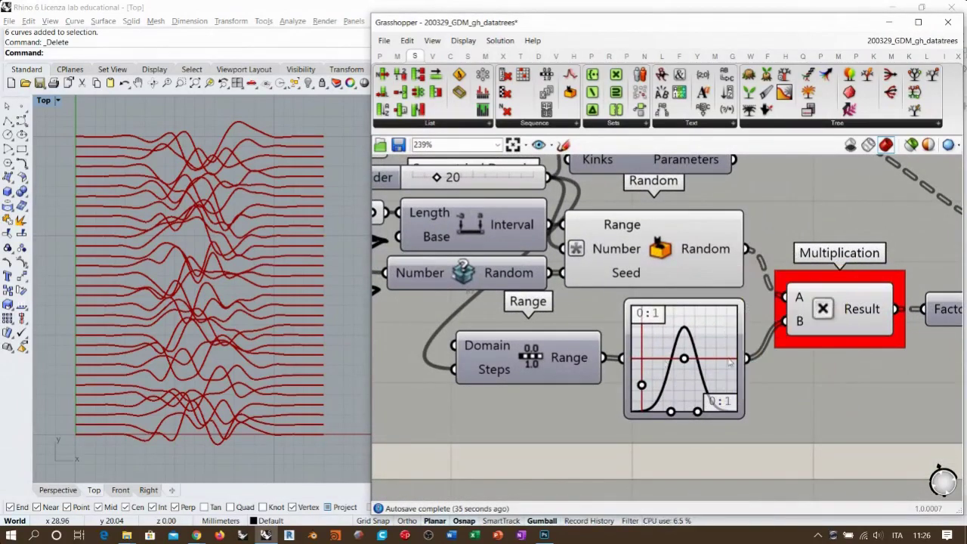
pyautogui.click(538, 366)
pyautogui.click(664, 378)
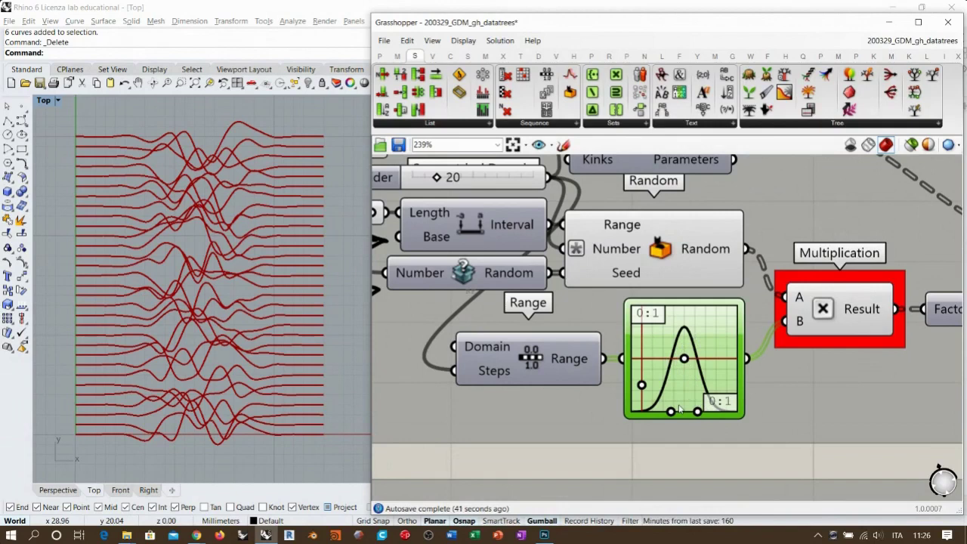
# Reshape the Graph Mapper's bell curve narrower with a taller peak using its base, left and peak handles.
pyautogui.scroll(3, 654, 383)
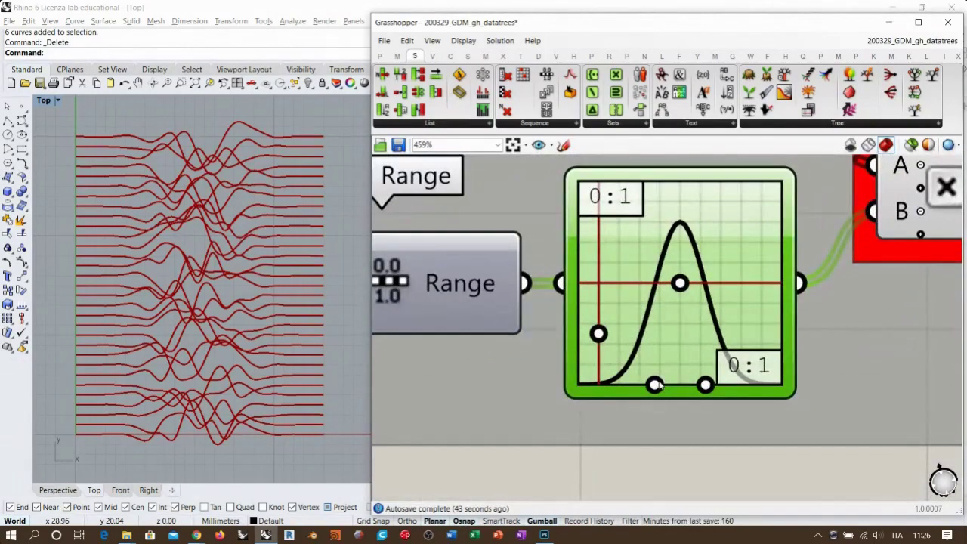
pyautogui.moveTo(659, 385)
pyautogui.mouseDown()
pyautogui.moveTo(669, 385)
pyautogui.moveTo(650, 385)
pyautogui.moveTo(684, 383)
pyautogui.moveTo(591, 384)
pyautogui.moveTo(656, 384)
pyautogui.mouseUp()
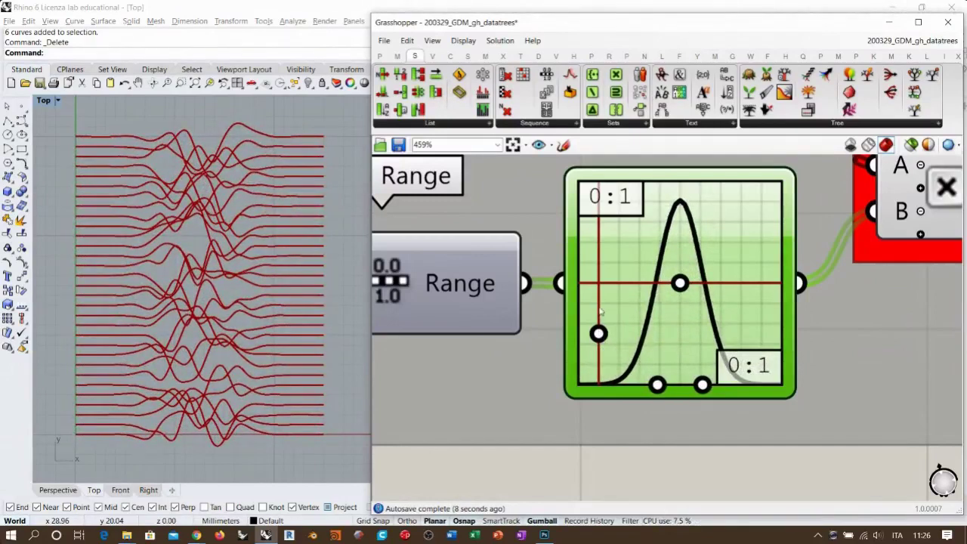
pyautogui.moveTo(598, 333)
pyautogui.mouseDown()
pyautogui.moveTo(597, 354)
pyautogui.moveTo(597, 230)
pyautogui.moveTo(597, 373)
pyautogui.moveTo(597, 337)
pyautogui.mouseUp()
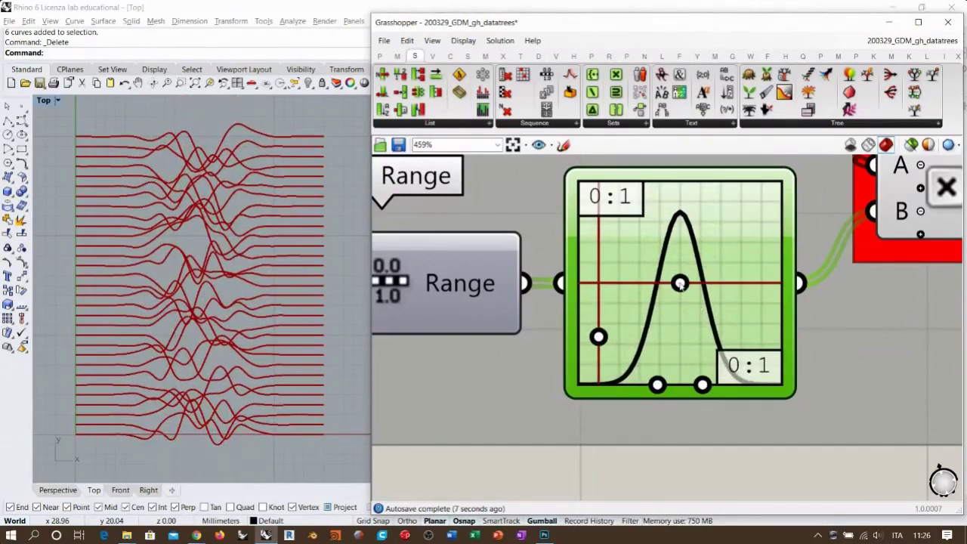
pyautogui.moveTo(679, 284)
pyautogui.mouseDown()
pyautogui.moveTo(577, 283)
pyautogui.moveTo(763, 283)
pyautogui.moveTo(674, 283)
pyautogui.moveTo(680, 298)
pyautogui.mouseUp()
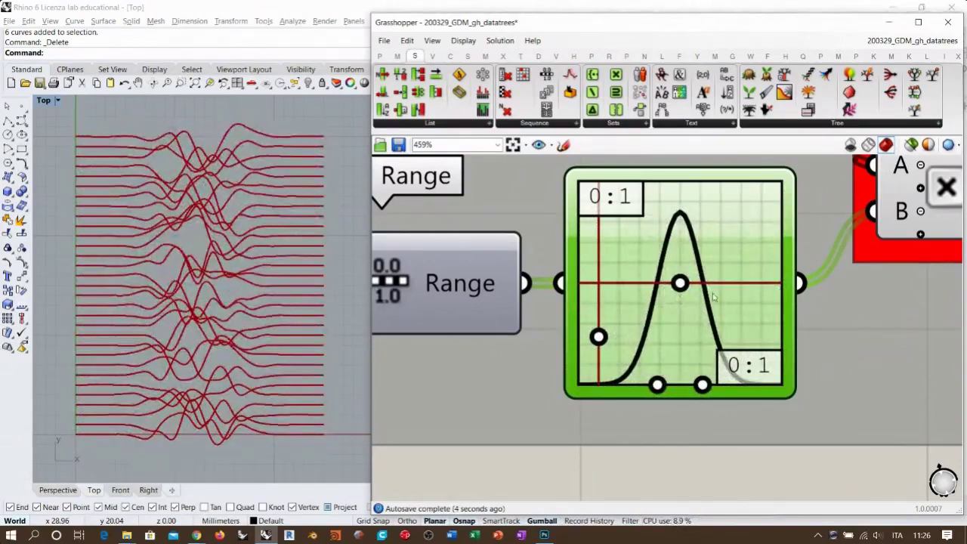
pyautogui.click(743, 482)
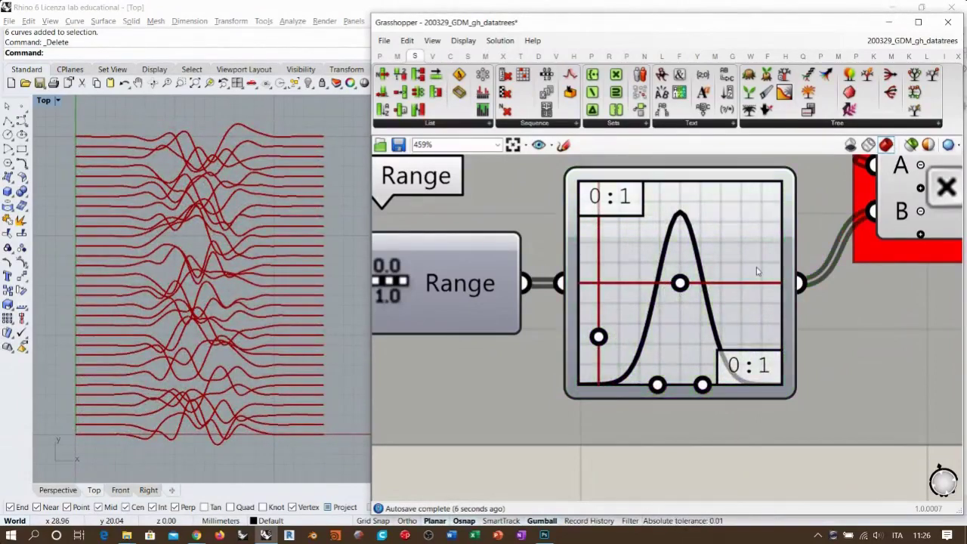
pyautogui.moveTo(723, 240); pyautogui.dragTo(688, 299, button='right')
pyautogui.scroll(-1, 687, 340)
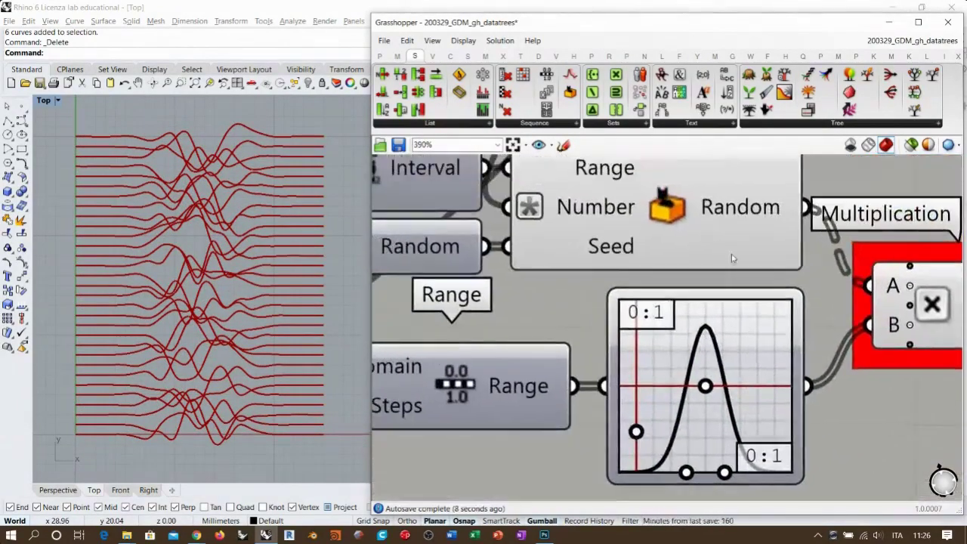
pyautogui.click(209, 356)
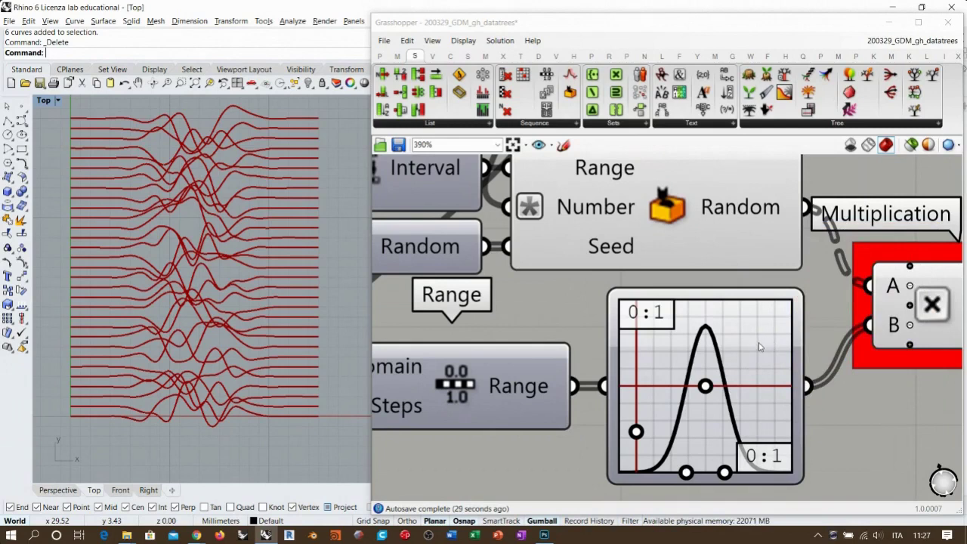
pyautogui.scroll(-2, 786, 323)
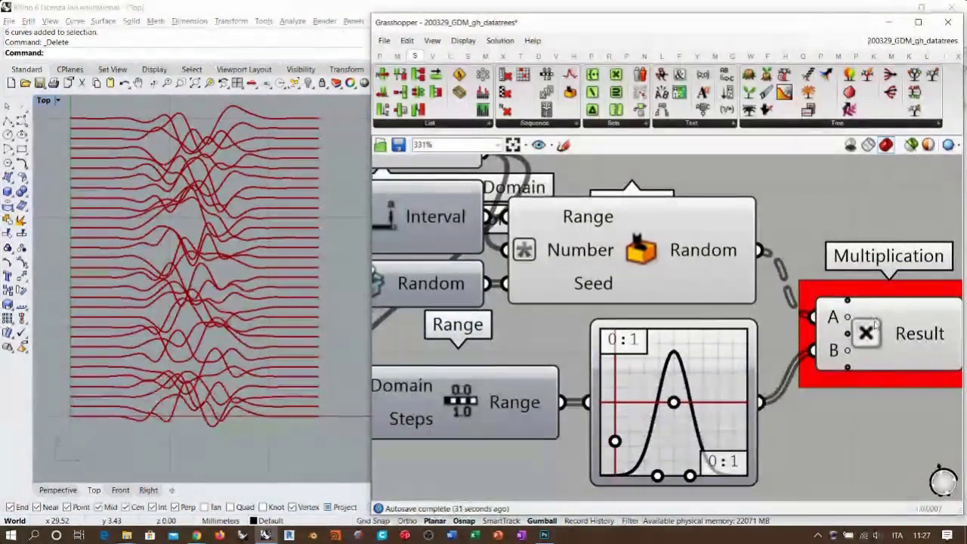
pyautogui.moveTo(701, 257)
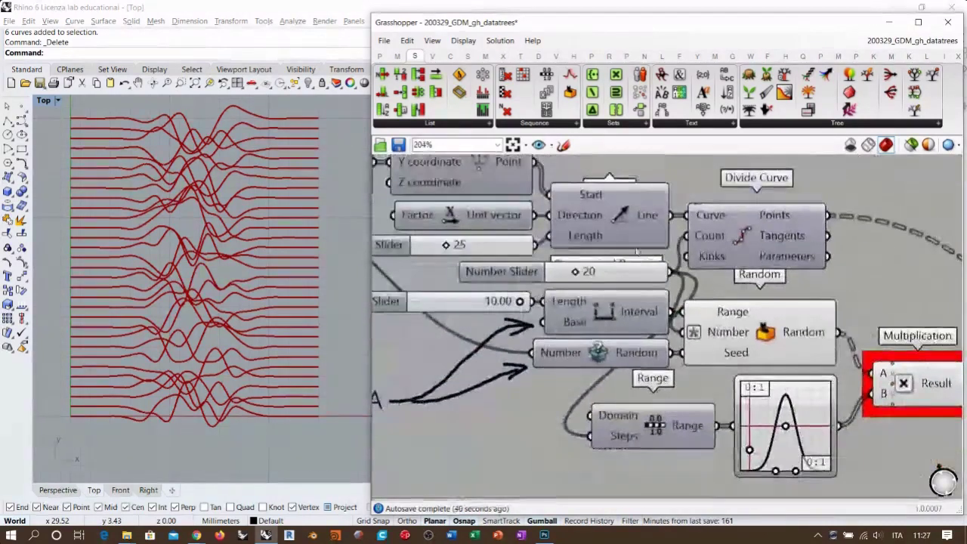
pyautogui.scroll(-3, 701, 257)
pyautogui.click(574, 290)
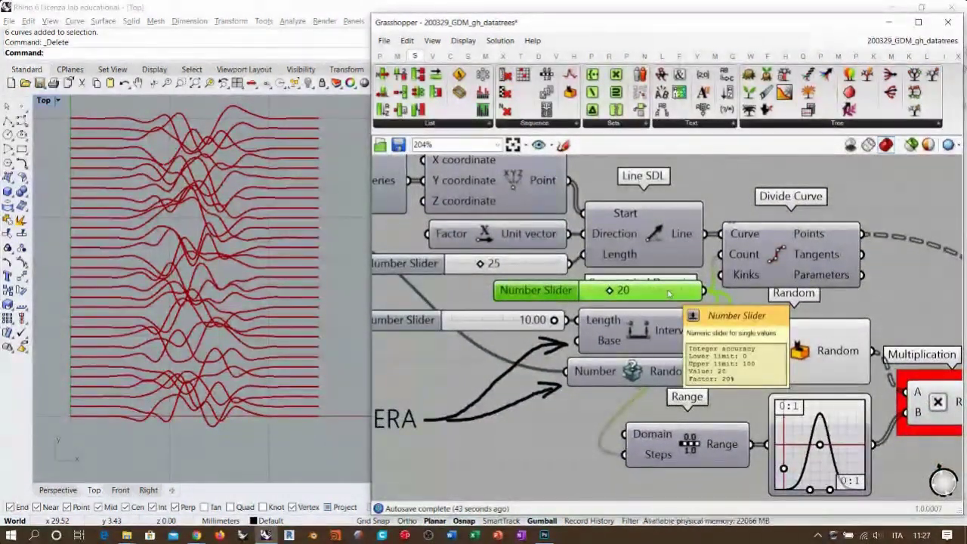
pyautogui.moveTo(731, 355)
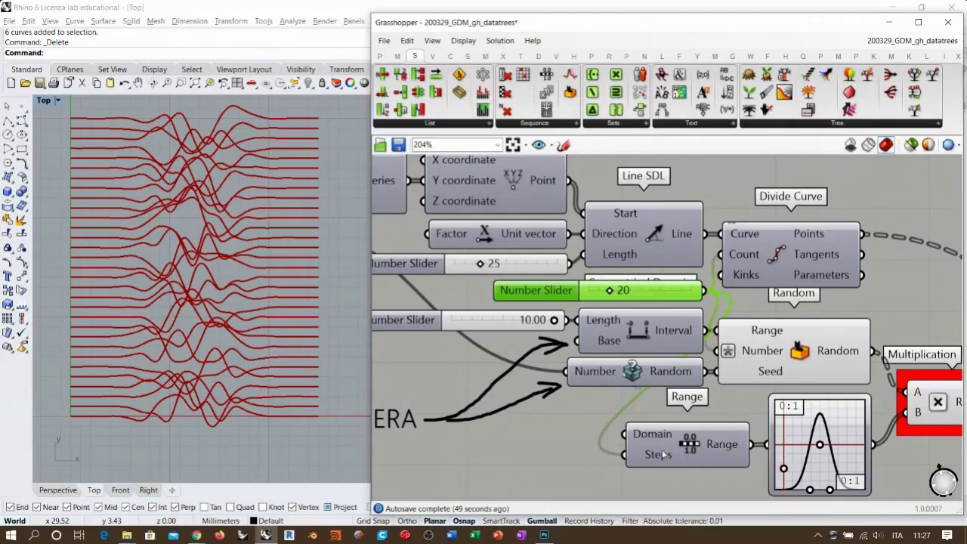
pyautogui.moveTo(657, 459)
pyautogui.moveTo(656, 455); pyautogui.dragTo(601, 380, button='right')
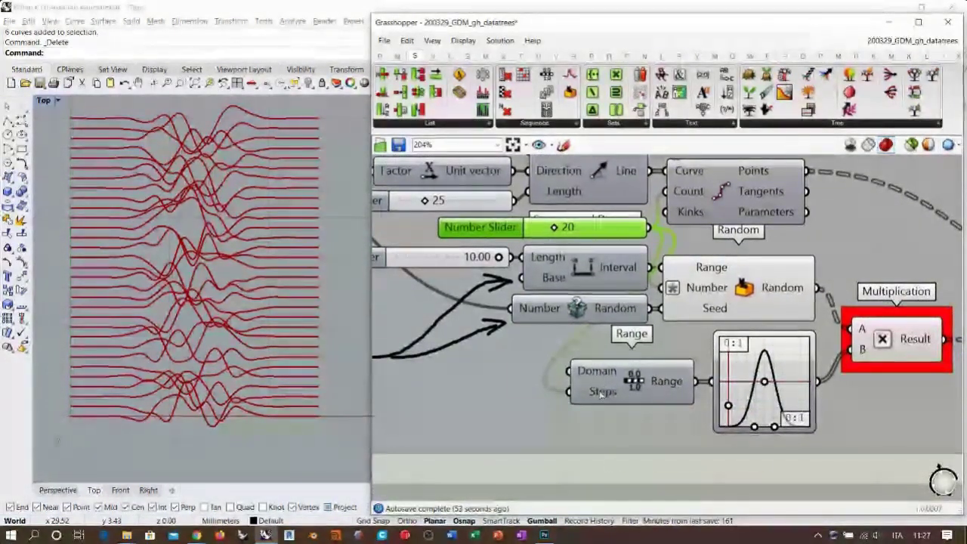
pyautogui.moveTo(602, 391)
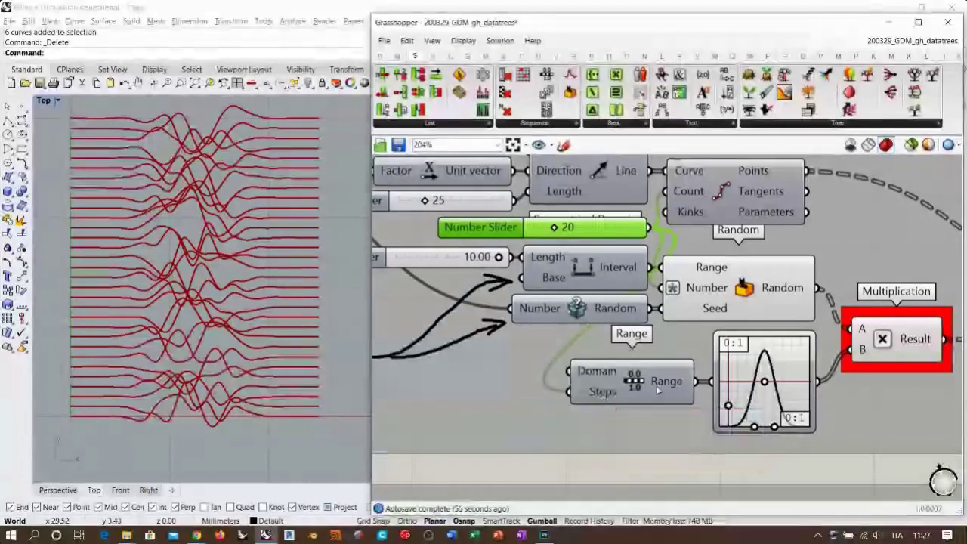
pyautogui.moveTo(671, 382)
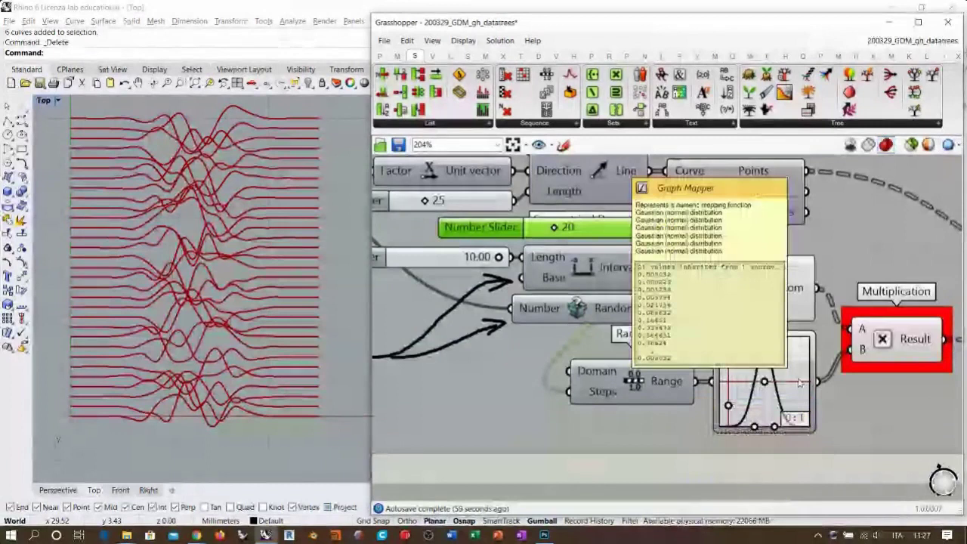
pyautogui.moveTo(861, 348)
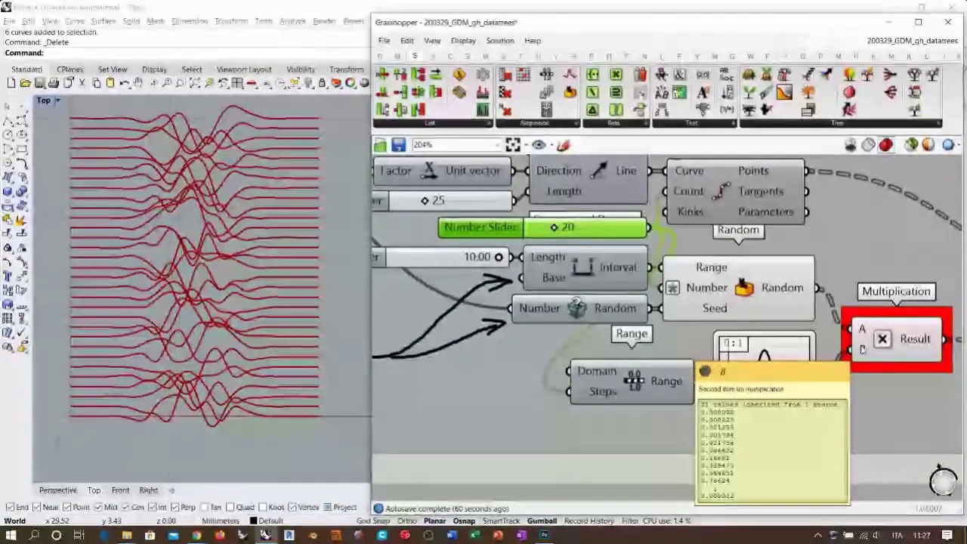
pyautogui.moveTo(751, 320); pyautogui.dragTo(650, 351, button='right')
pyautogui.click(672, 319)
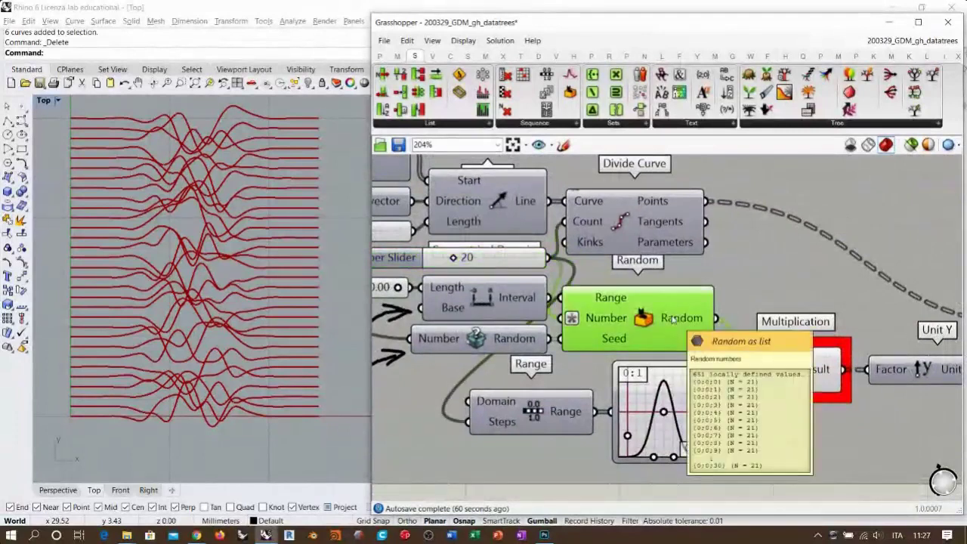
pyautogui.keyDown('ctrl'); pyautogui.click(672, 320); pyautogui.keyUp('ctrl')
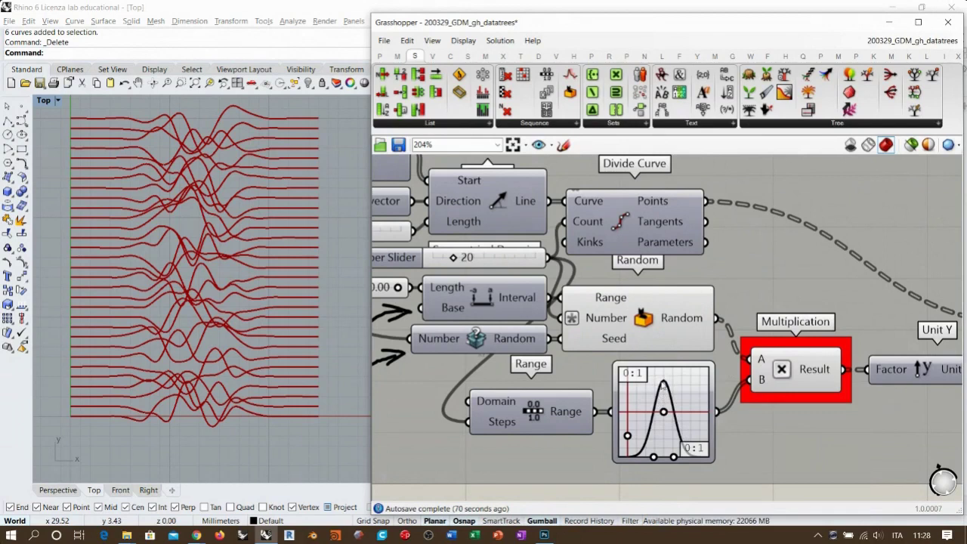
pyautogui.moveTo(686, 321)
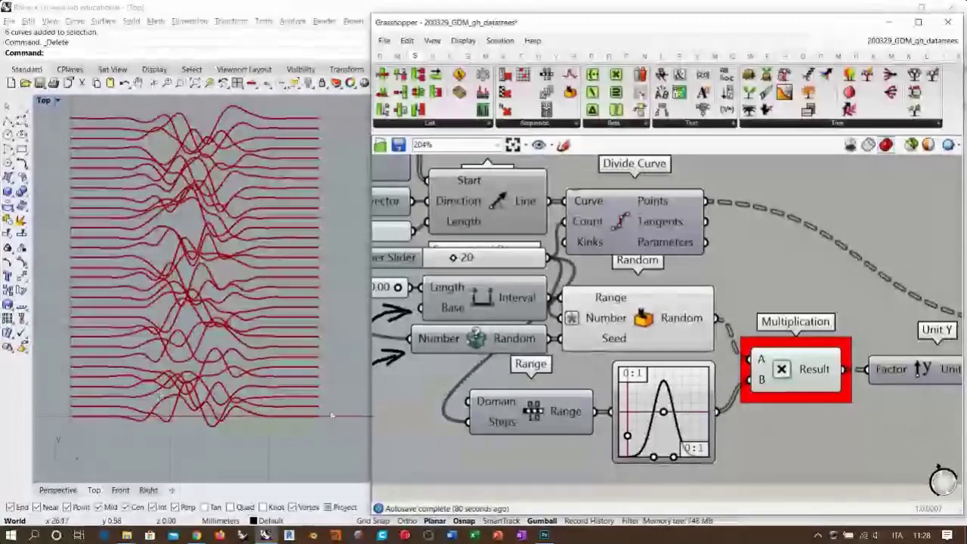
pyautogui.click(646, 318)
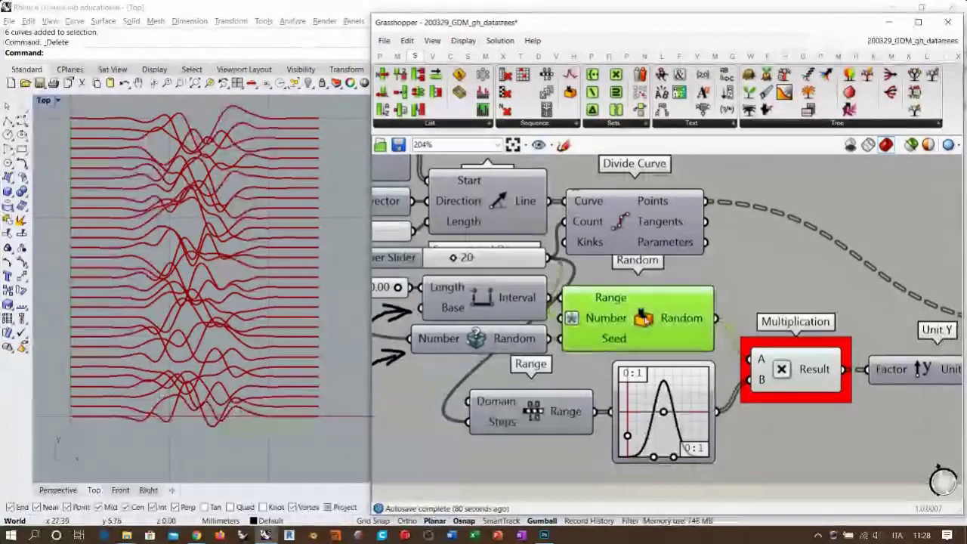
# Highlight the Divide Curve and Multiplication components to show their wires and outputs.
pyautogui.scroll(-3, 646, 318)
pyautogui.scroll(-2, 718, 324)
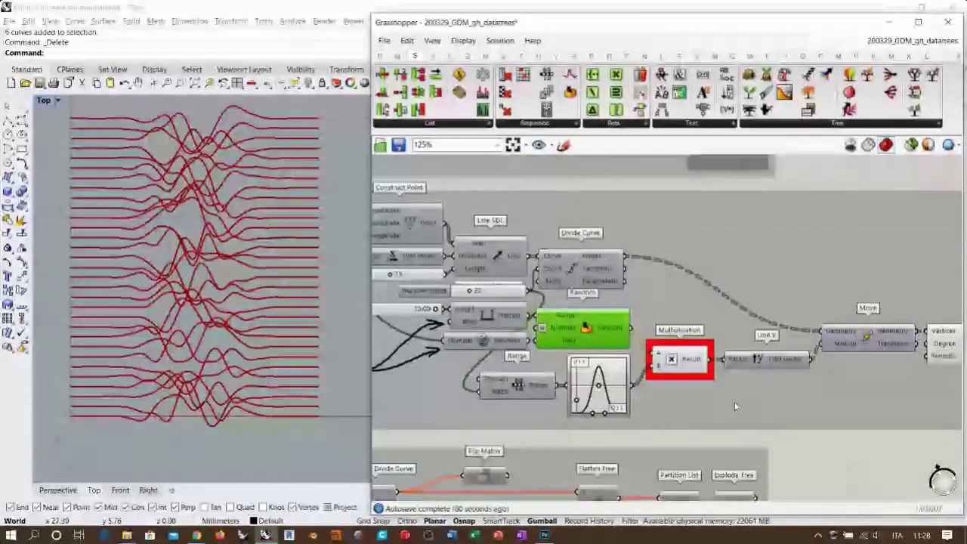
pyautogui.click(717, 325)
pyautogui.scroll(2, 718, 325)
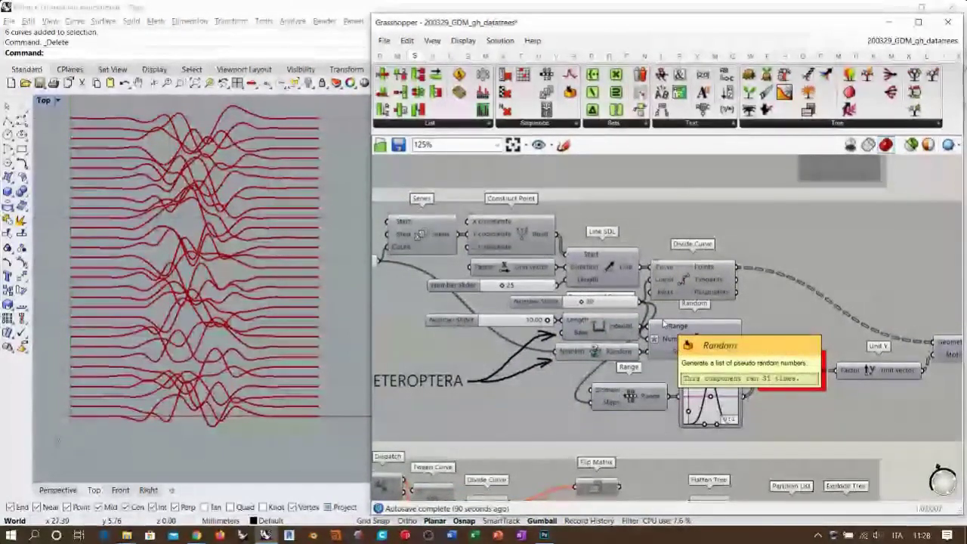
pyautogui.click(714, 284)
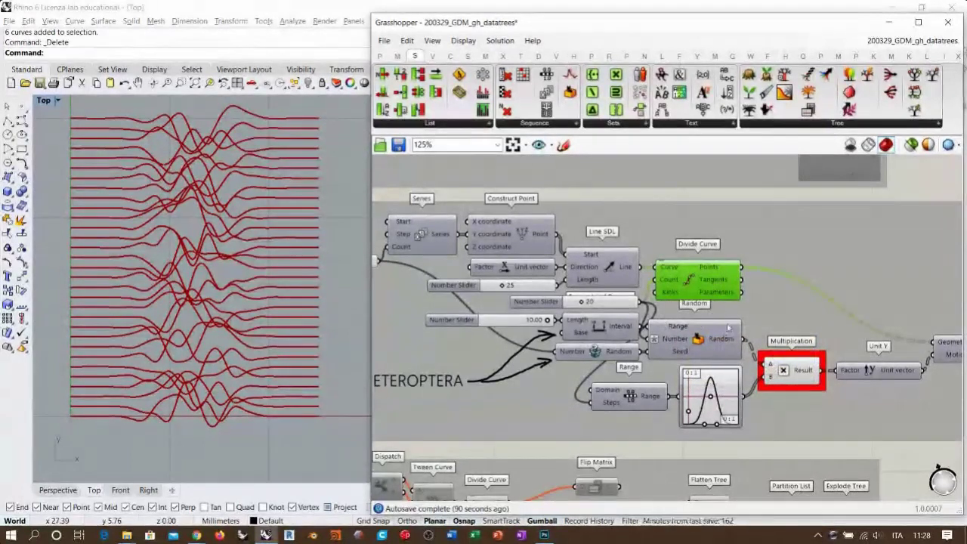
pyautogui.click(863, 453)
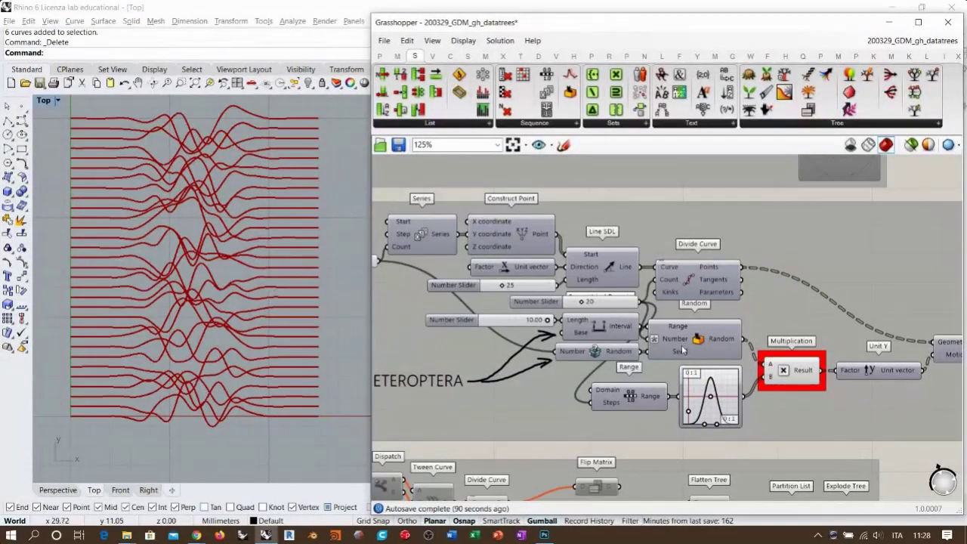
pyautogui.click(786, 364)
# Preview the Move points and resulting Nurbs Curves, then switch to the WebinarJam broadcast window.
pyautogui.moveTo(826, 391); pyautogui.dragTo(557, 353, button='right')
pyautogui.moveTo(751, 339); pyautogui.dragTo(652, 332, button='right')
pyautogui.scroll(4, 680, 314)
pyautogui.click(500, 309)
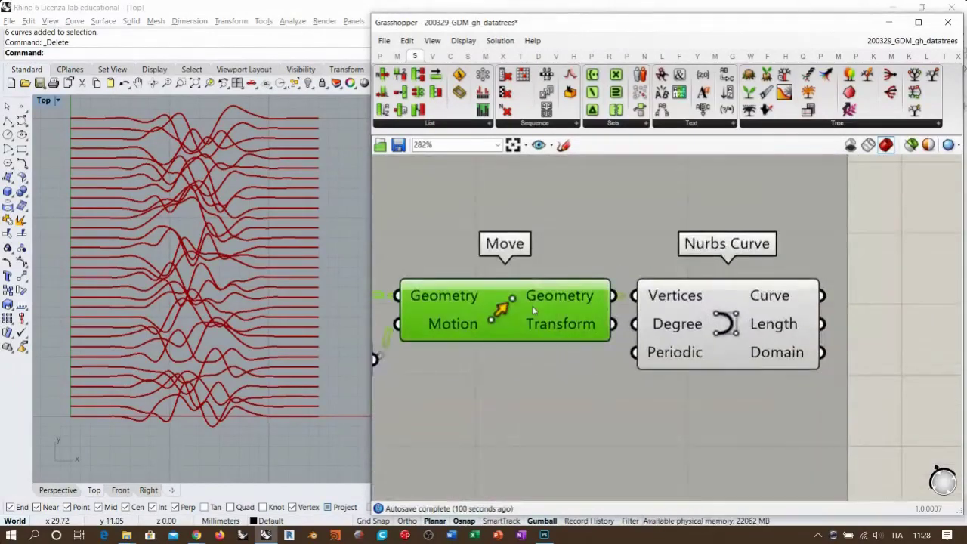
pyautogui.click(436, 272)
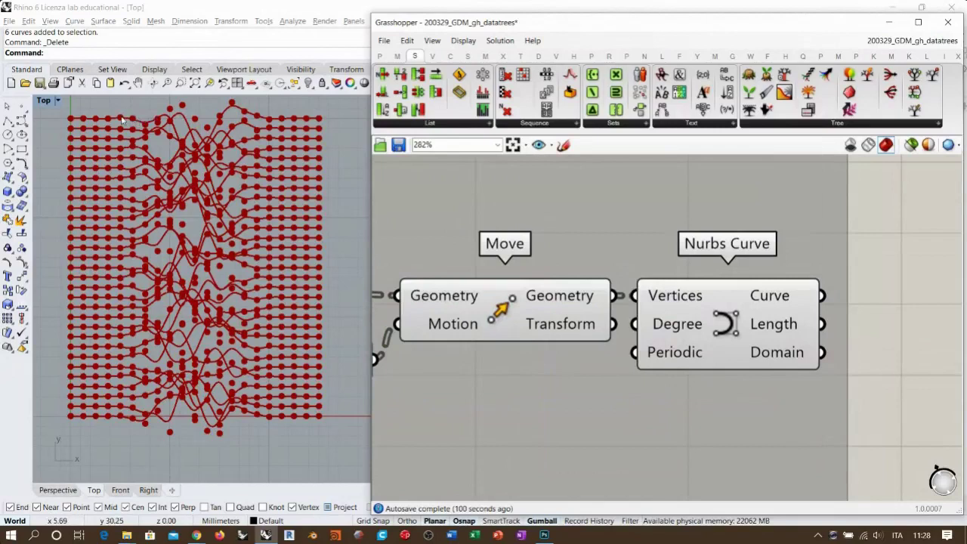
pyautogui.click(501, 308)
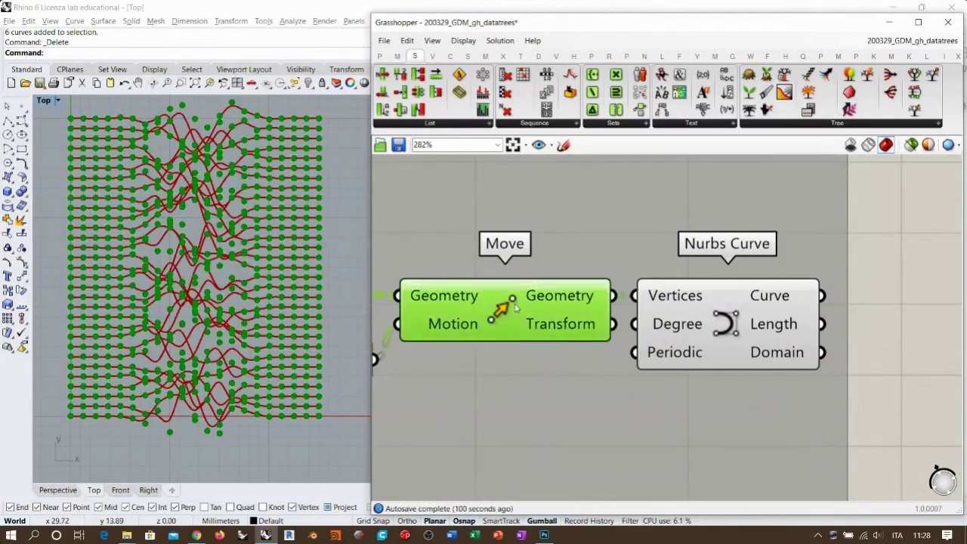
pyautogui.click(742, 309)
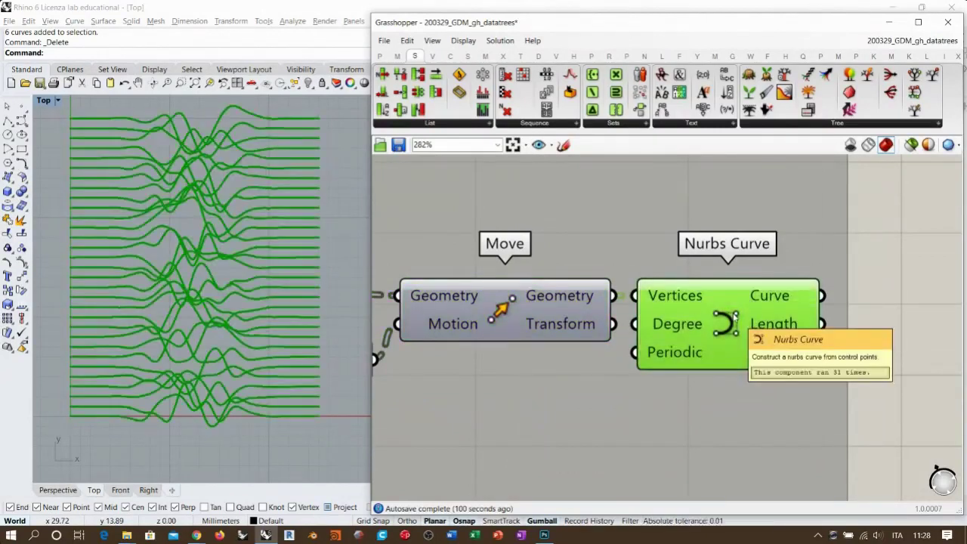
pyautogui.scroll(-5, 735, 316)
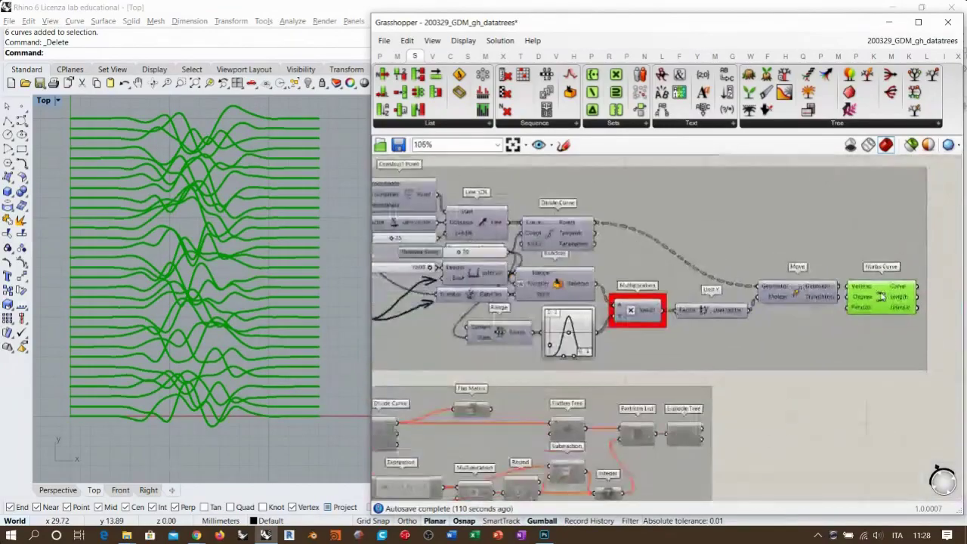
pyautogui.hotkey('alt', 'Tab')
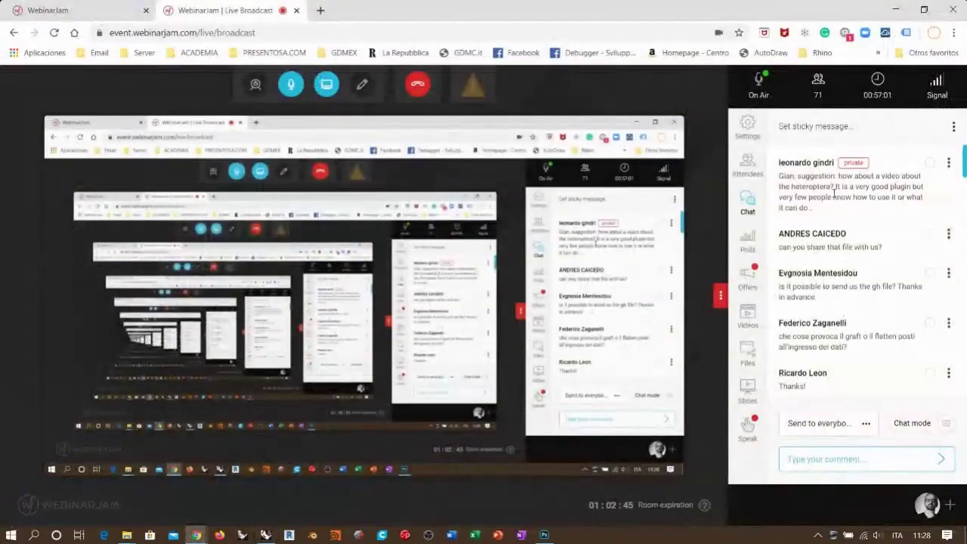
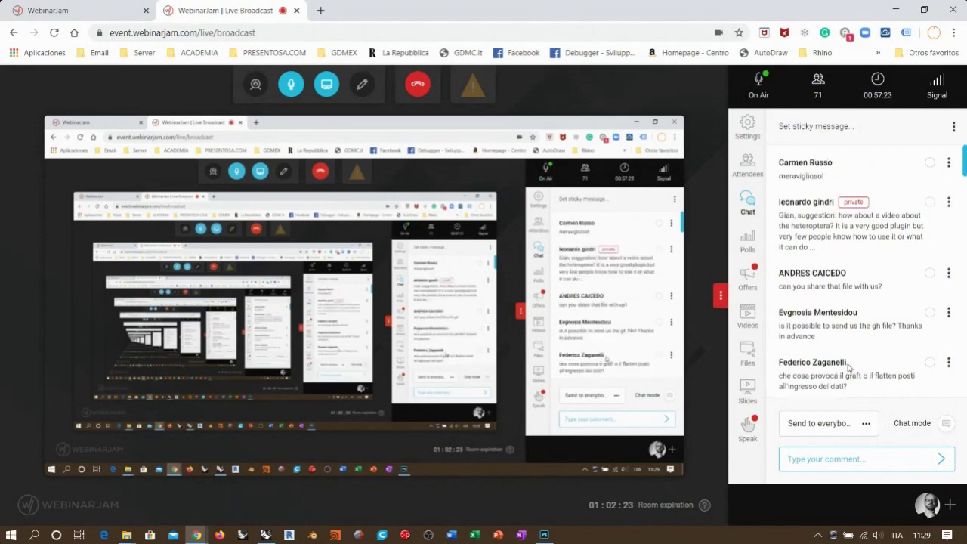
# Leave the WebinarJam broadcast and bring up the Rhino and Grasshopper windows.
pyautogui.scroll(-1, 830, 375)
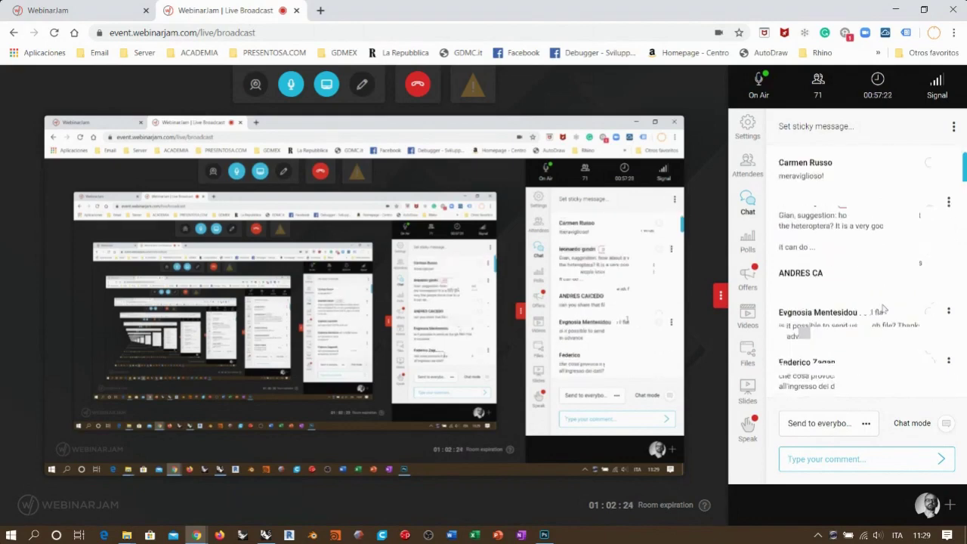
pyautogui.hotkey('alt', 'Tab')
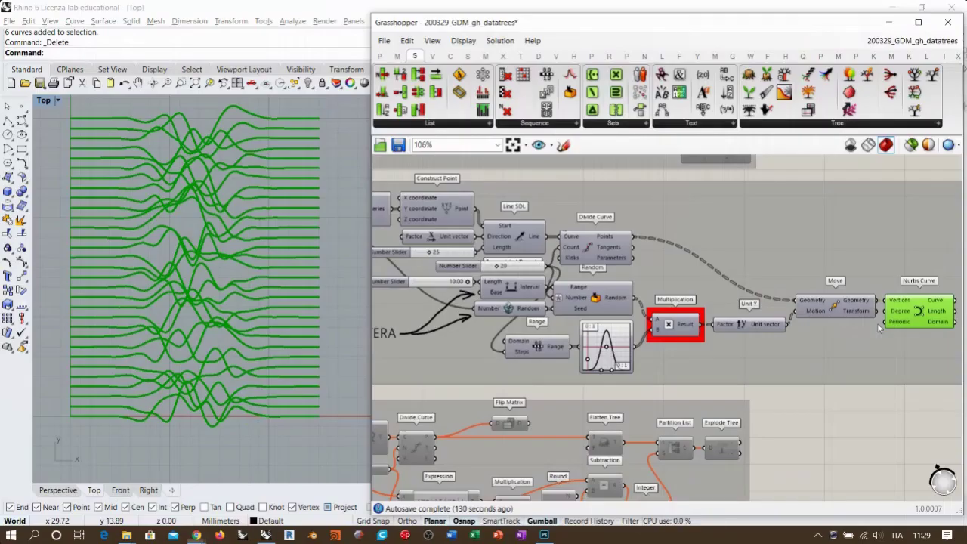
# Add a Curve parameter (CRV) fed by the Nurbs Curve output.
pyautogui.click(879, 327)
pyautogui.moveTo(774, 326); pyautogui.dragTo(639, 291, button='right')
pyautogui.click(639, 291)
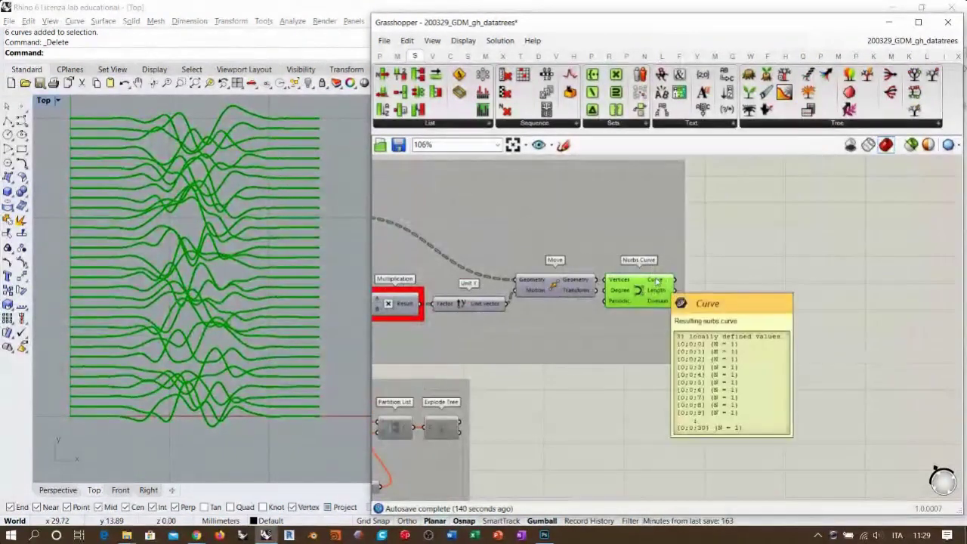
pyautogui.doubleClick(752, 304)
pyautogui.write('CRV')
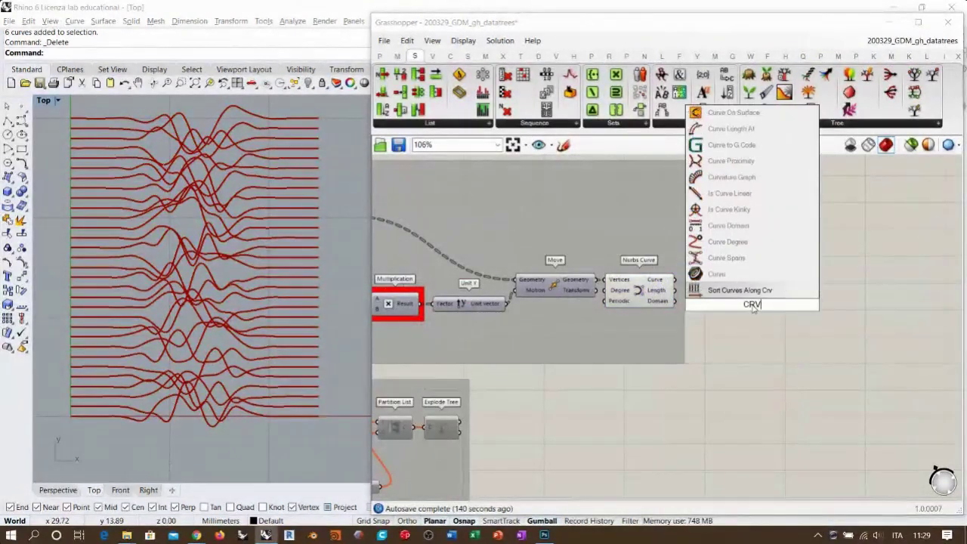
pyautogui.click(718, 273)
pyautogui.moveTo(675, 280); pyautogui.dragTo(737, 280)
pyautogui.click(638, 292)
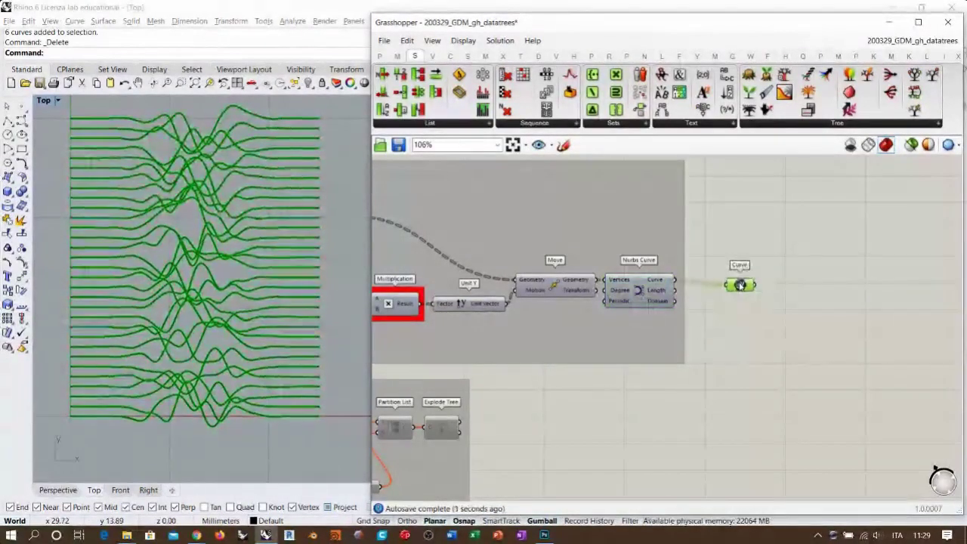
pyautogui.click(775, 312)
# Add a Param Viewer connected to the Curve parameter.
pyautogui.moveTo(775, 312); pyautogui.dragTo(653, 361, button='right')
pyautogui.doubleClick(698, 310)
pyautogui.write('PARAM')
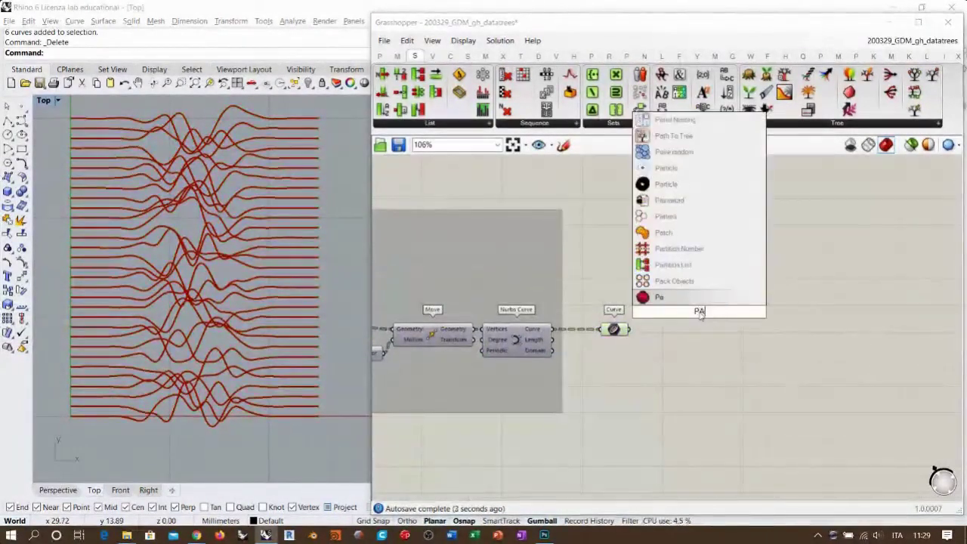
pyautogui.click(674, 151)
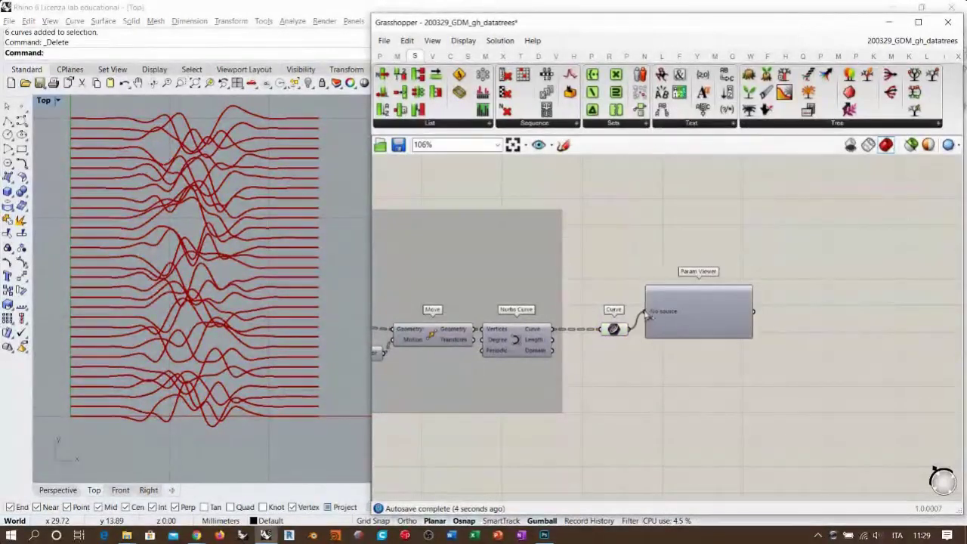
pyautogui.moveTo(684, 327); pyautogui.dragTo(746, 302)
pyautogui.moveTo(595, 377); pyautogui.dragTo(619, 285, button='right')
pyautogui.scroll(-3, 603, 378)
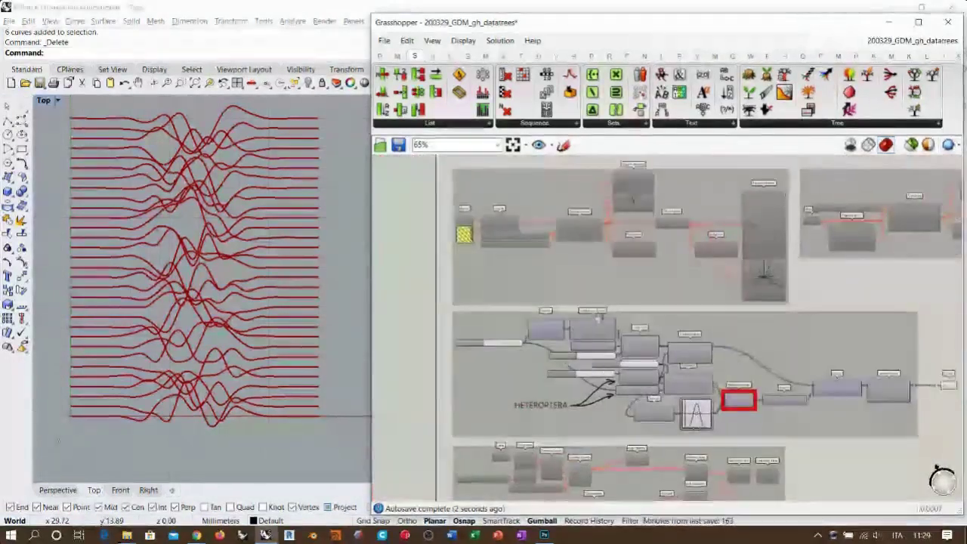
pyautogui.scroll(8, 619, 284)
# Reduce the curve-count slider from 31 to 12 curves.
pyautogui.moveTo(611, 279); pyautogui.dragTo(559, 279)
pyautogui.scroll(-5, 656, 330)
pyautogui.moveTo(845, 347); pyautogui.dragTo(596, 321, button='right')
pyautogui.scroll(4, 761, 334)
# Place the Param Viewer beside the Curve parameter and show its 12-branch tree diagram.
pyautogui.moveTo(761, 335); pyautogui.dragTo(668, 277, button='right')
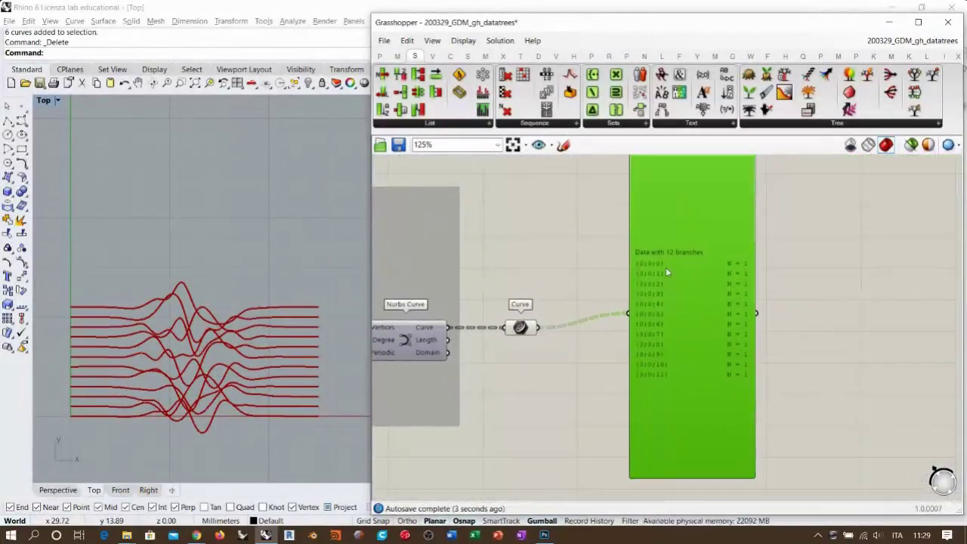
pyautogui.scroll(-3, 668, 276)
pyautogui.moveTo(667, 331); pyautogui.dragTo(627, 231)
pyautogui.scroll(4, 627, 231)
pyautogui.doubleClick(731, 242)
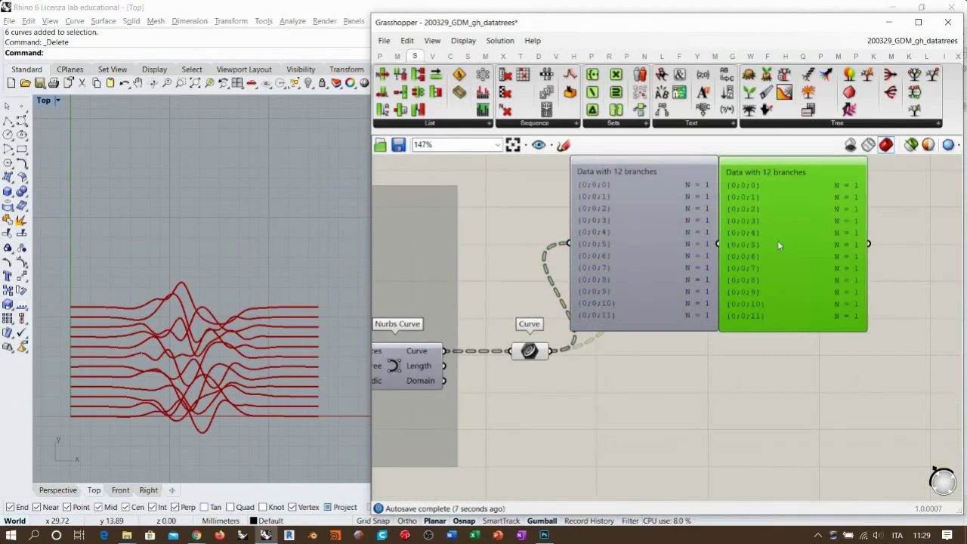
pyautogui.click(766, 388)
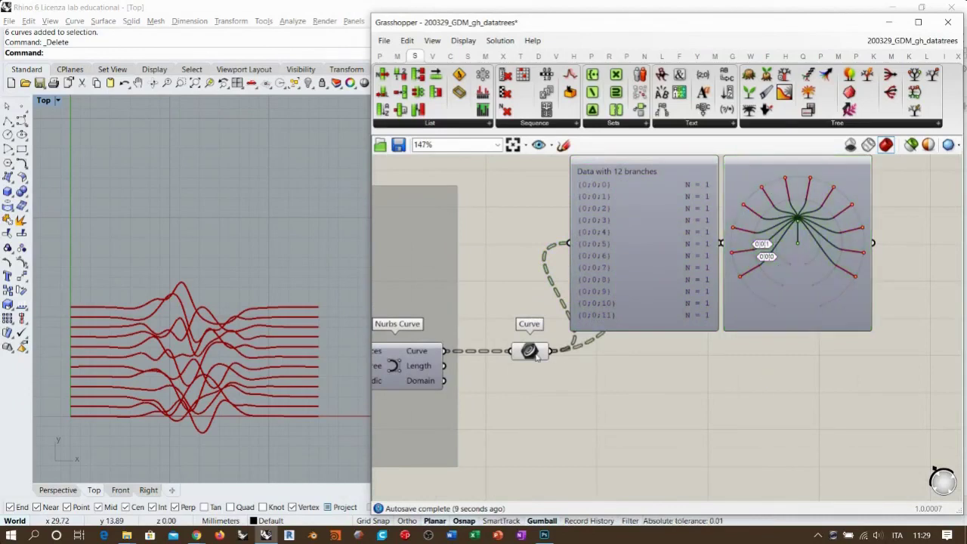
pyautogui.moveTo(529, 350); pyautogui.dragTo(520, 350)
pyautogui.click(561, 392)
pyautogui.moveTo(605, 362); pyautogui.dragTo(609, 322, button='right')
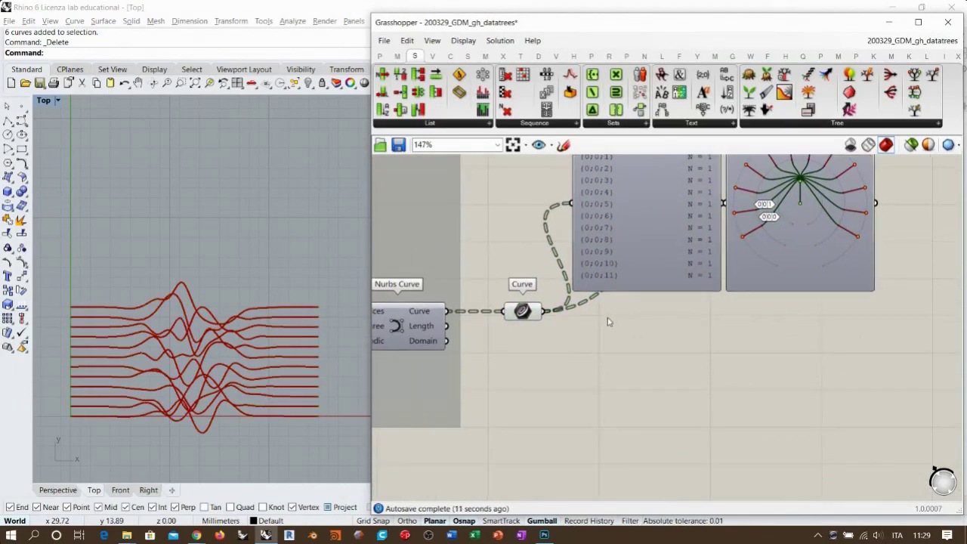
# Add an Evaluate Curve fed by the curves, with its C input reparameterized.
pyautogui.doubleClick(654, 366)
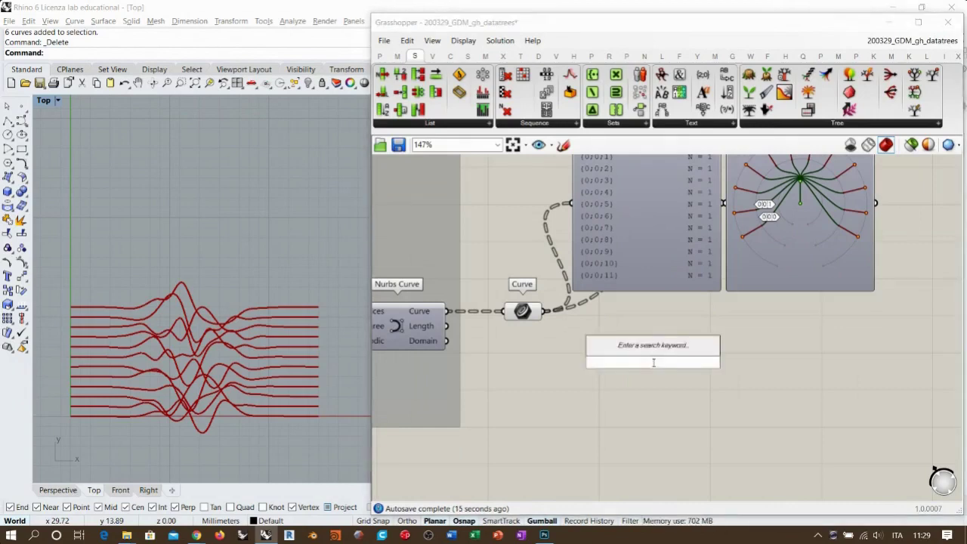
pyautogui.write('EVAL')
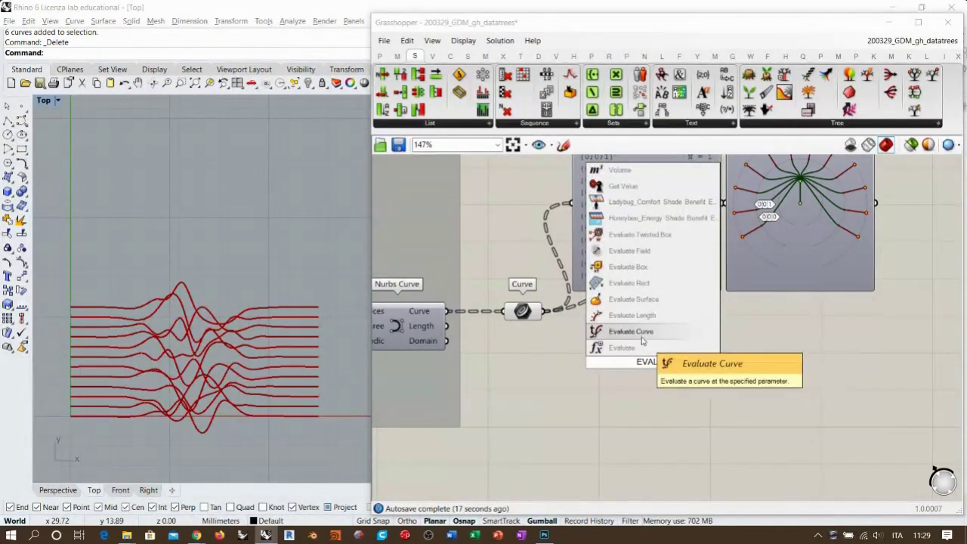
pyautogui.click(597, 330)
pyautogui.moveTo(595, 328); pyautogui.dragTo(633, 352)
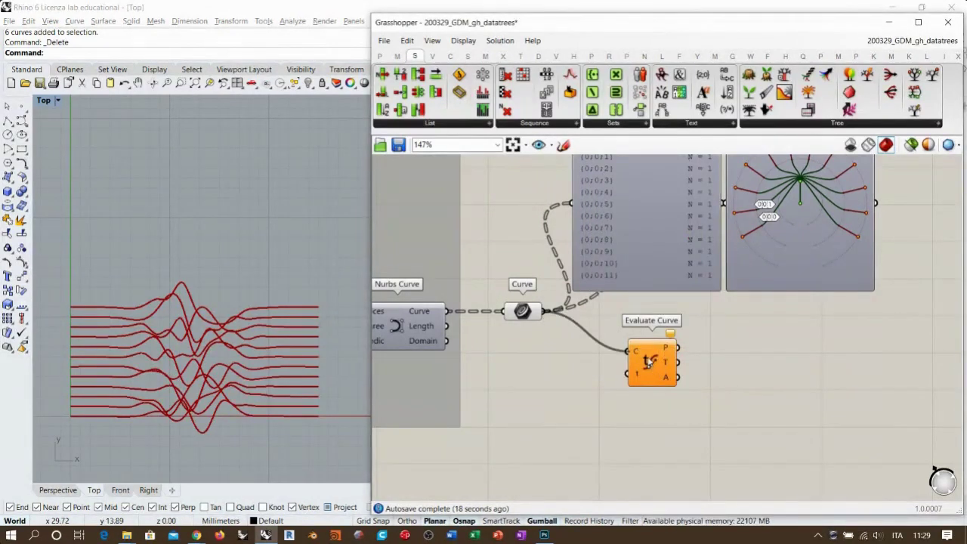
pyautogui.rightClick(635, 352)
pyautogui.click(662, 377)
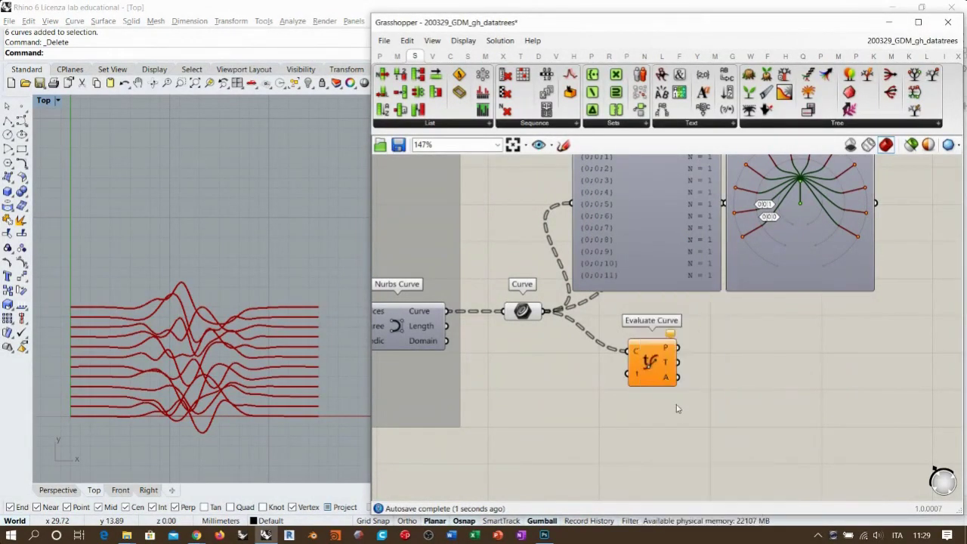
pyautogui.click(647, 368)
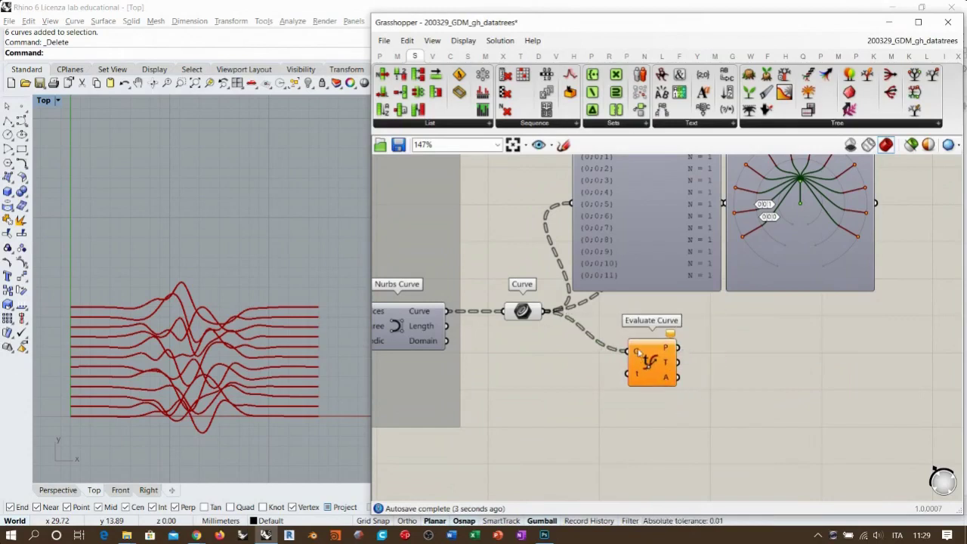
pyautogui.rightClick(637, 352)
pyautogui.click(676, 416)
pyautogui.moveTo(649, 362); pyautogui.dragTo(712, 361)
# Create a 0.000 Parameter slider and wire it into Evaluate Curve's t input.
pyautogui.doubleClick(608, 378)
pyautogui.write('0')
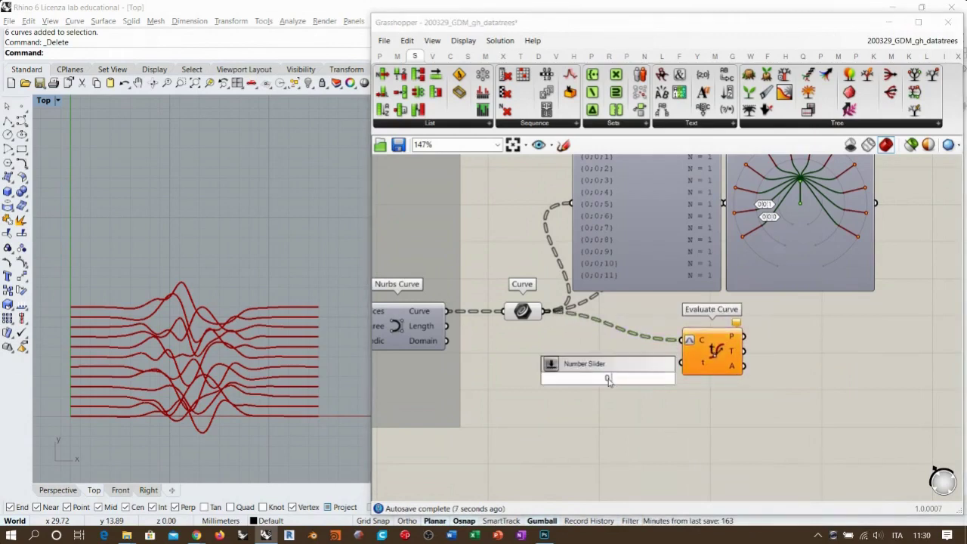
pyautogui.write('.000<1')
pyautogui.press('Return')
pyautogui.moveTo(668, 378); pyautogui.dragTo(649, 364)
pyautogui.click(679, 377)
# Highlight the 12 curves via the Curve parameter to check the start points.
pyautogui.click(521, 312)
pyautogui.click(541, 324)
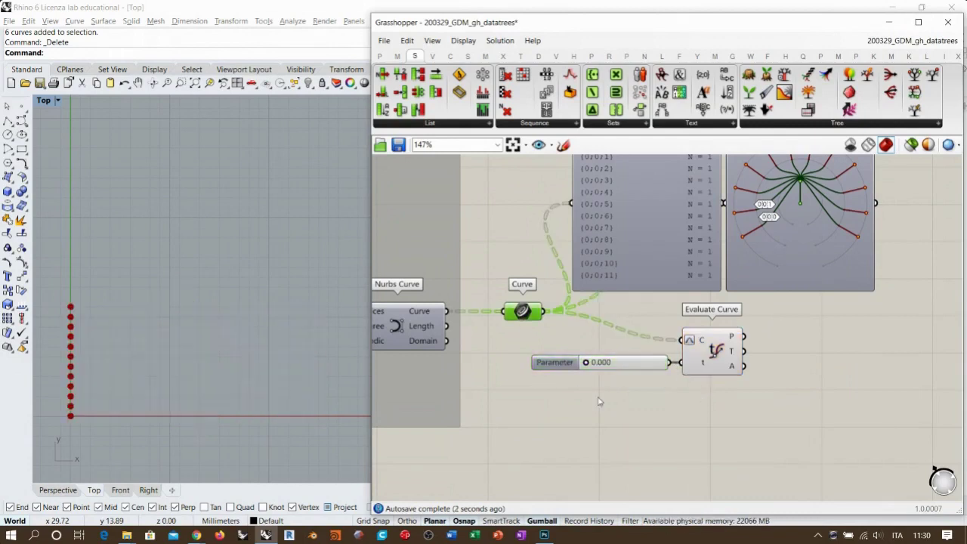
pyautogui.click(521, 310)
pyautogui.scroll(3, 575, 333)
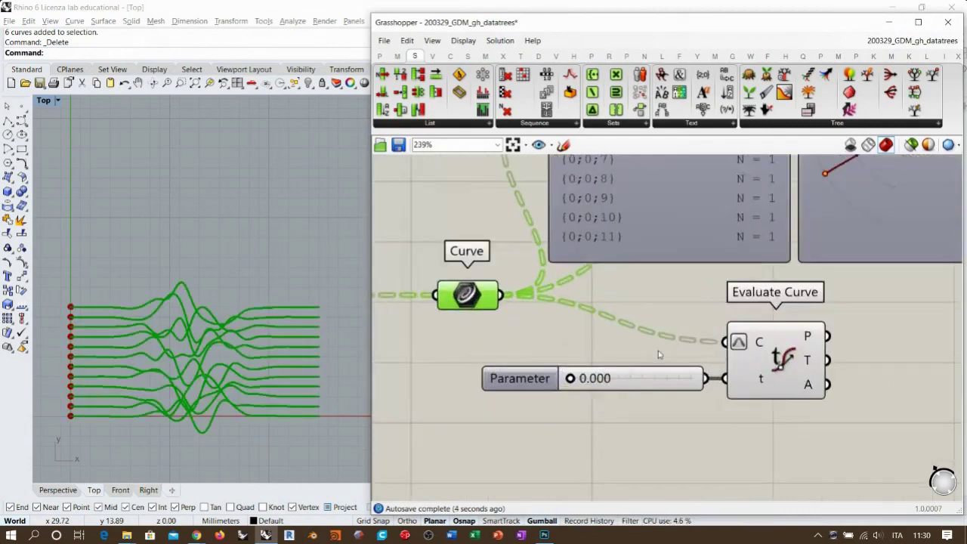
pyautogui.click(649, 357)
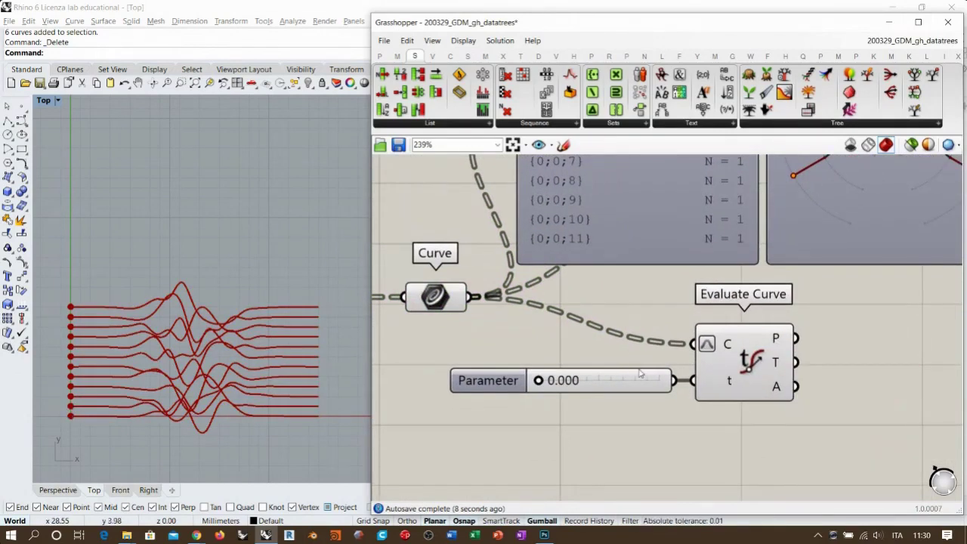
pyautogui.moveTo(778, 363)
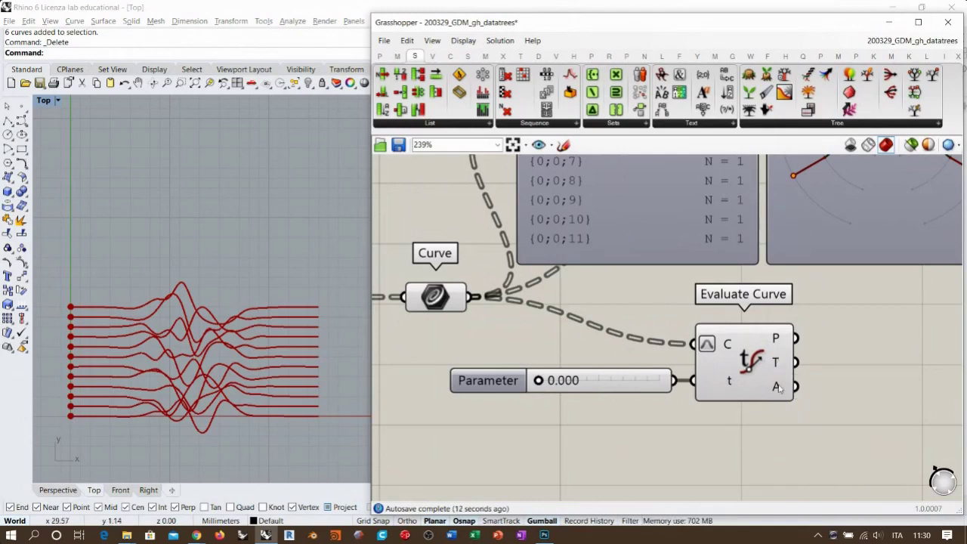
pyautogui.moveTo(776, 387)
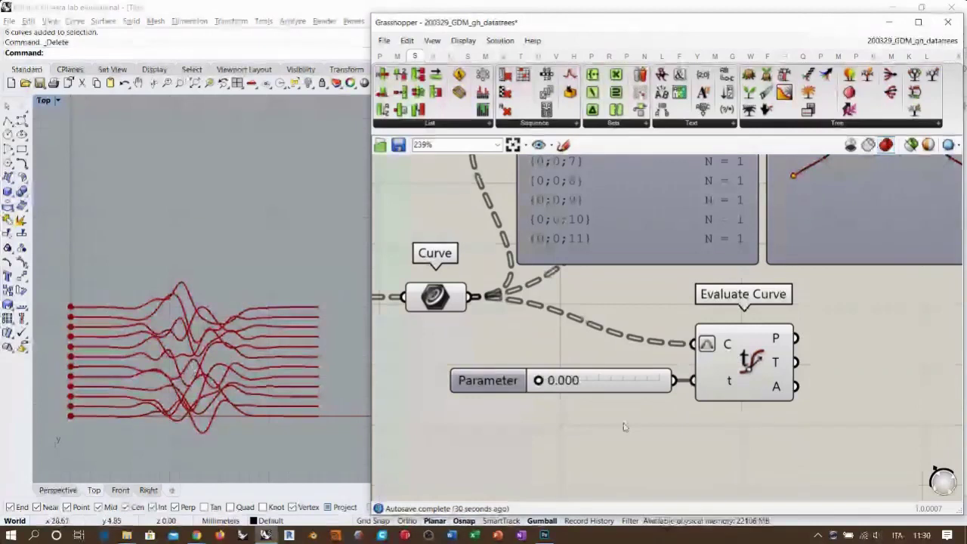
# Slide the Parameter from 0.000 to 0.131 and shift Evaluate Curve right.
pyautogui.scroll(3, 623, 425)
pyautogui.moveTo(474, 345); pyautogui.dragTo(499, 343)
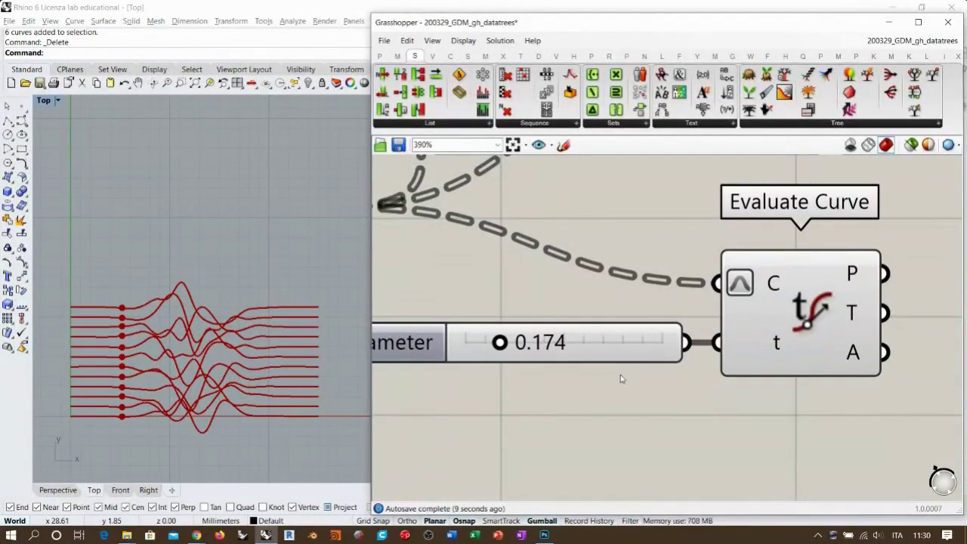
pyautogui.moveTo(780, 339); pyautogui.dragTo(802, 339)
pyautogui.click(680, 282)
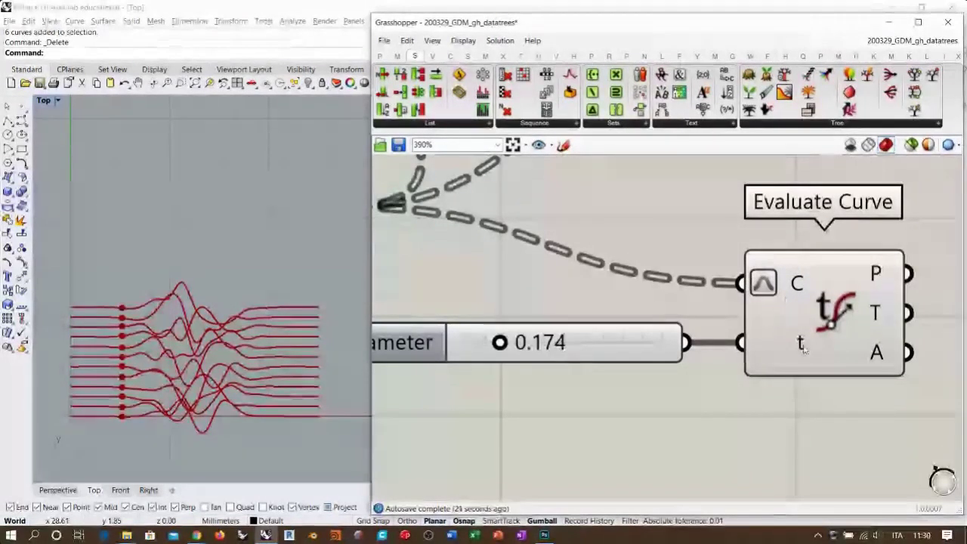
# Flatten Evaluate Curve's curve input and sweep the Parameter, leaving it near 0.173.
pyautogui.rightClick(796, 283)
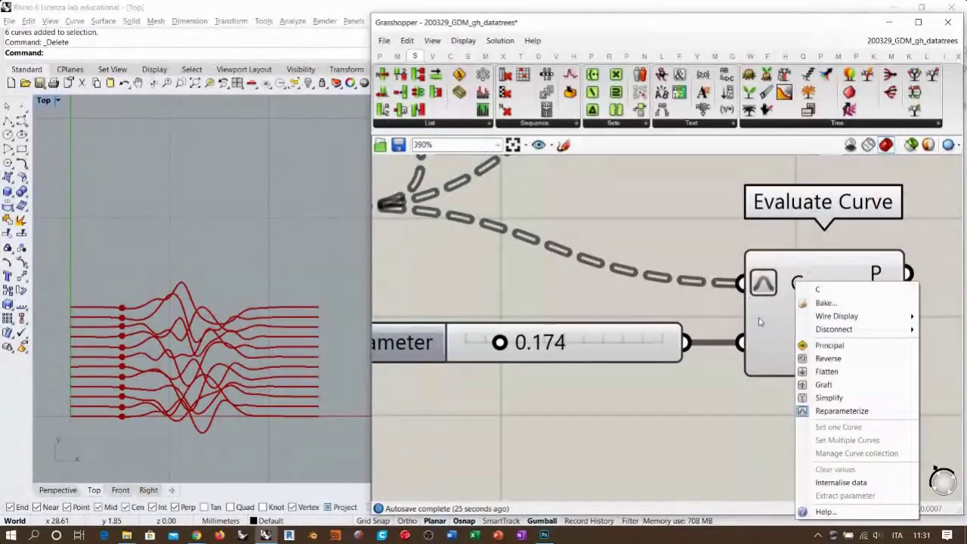
pyautogui.click(805, 374)
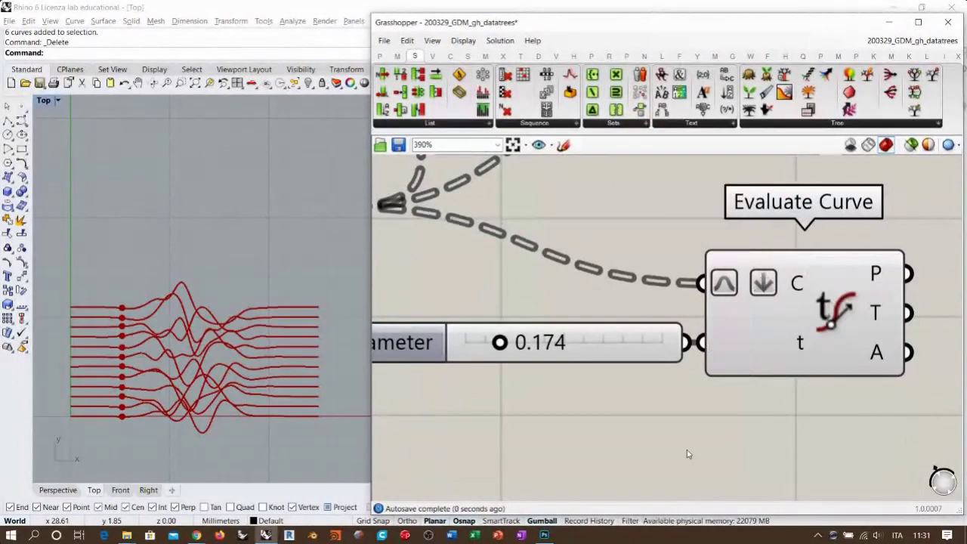
pyautogui.moveTo(499, 342)
pyautogui.mouseDown()
pyautogui.moveTo(585, 342)
pyautogui.moveTo(505, 342)
pyautogui.mouseUp()
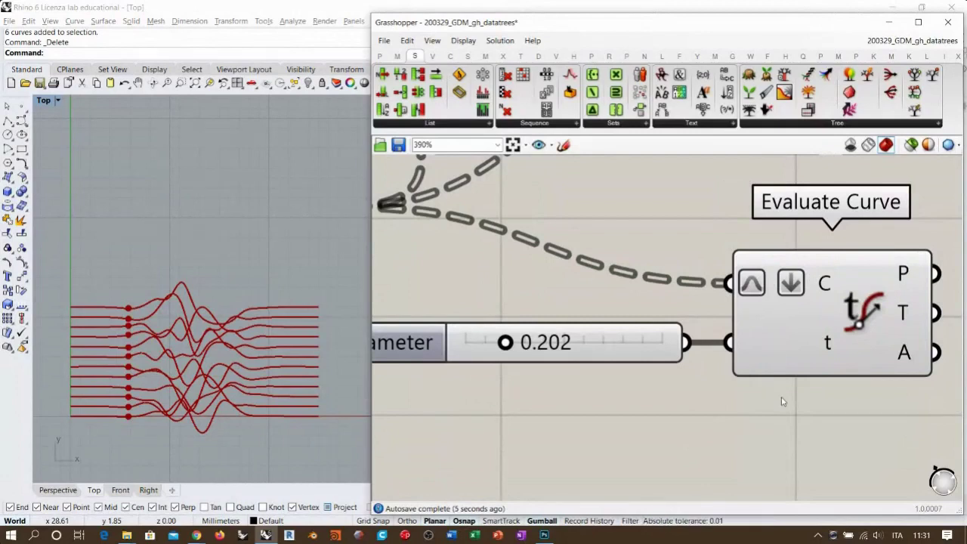
pyautogui.moveTo(783, 401); pyautogui.dragTo(736, 408, button='right')
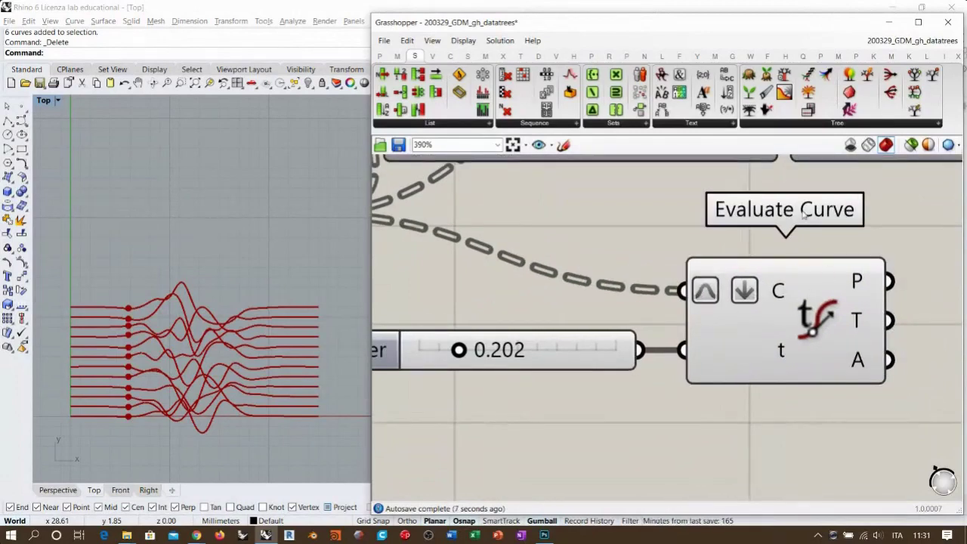
pyautogui.click(458, 352)
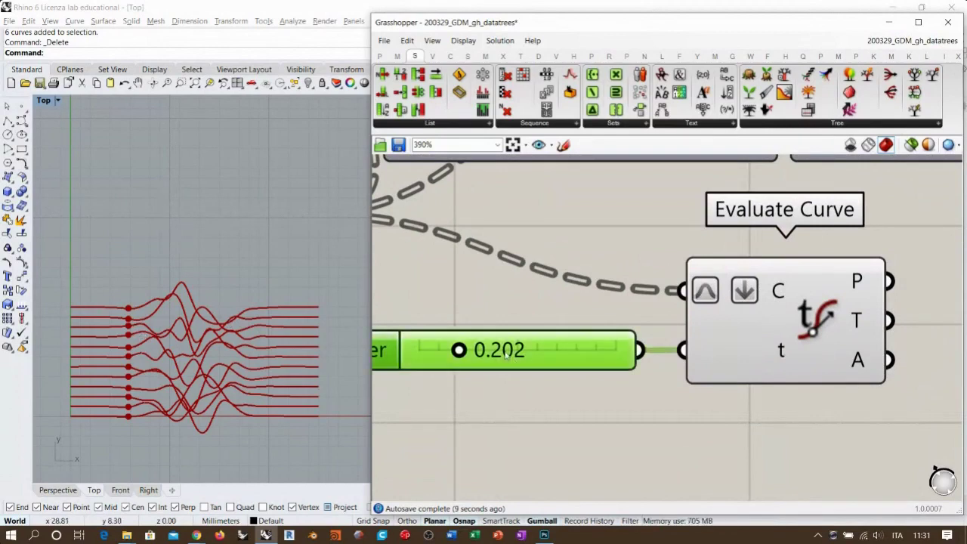
pyautogui.moveTo(458, 352)
pyautogui.mouseDown()
pyautogui.moveTo(563, 352)
pyautogui.moveTo(453, 350)
pyautogui.mouseUp()
pyautogui.click(555, 427)
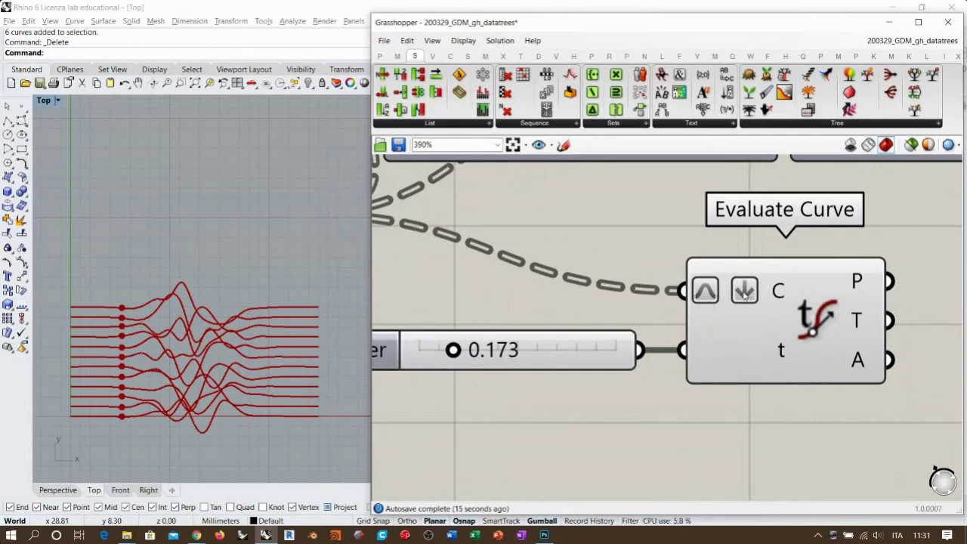
pyautogui.moveTo(644, 330); pyautogui.dragTo(749, 288, button='right')
# Duplicate the 0.173 Parameter slider and wire the copy into Evaluate Curve's t input.
pyautogui.click(639, 311)
pyautogui.hotkey('ctrl', 'c')
pyautogui.hotkey('ctrl', 'v')
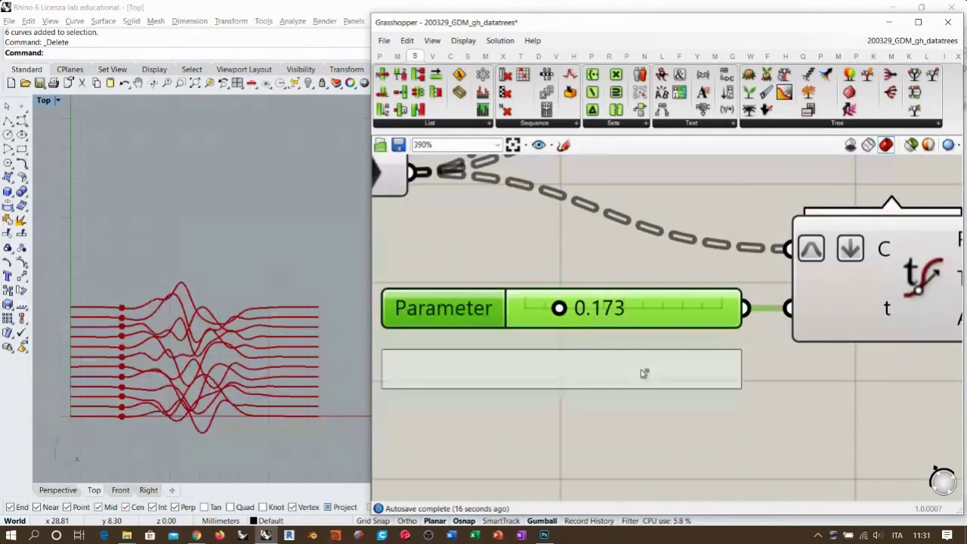
pyautogui.click(683, 433)
pyautogui.moveTo(744, 368); pyautogui.dragTo(788, 308)
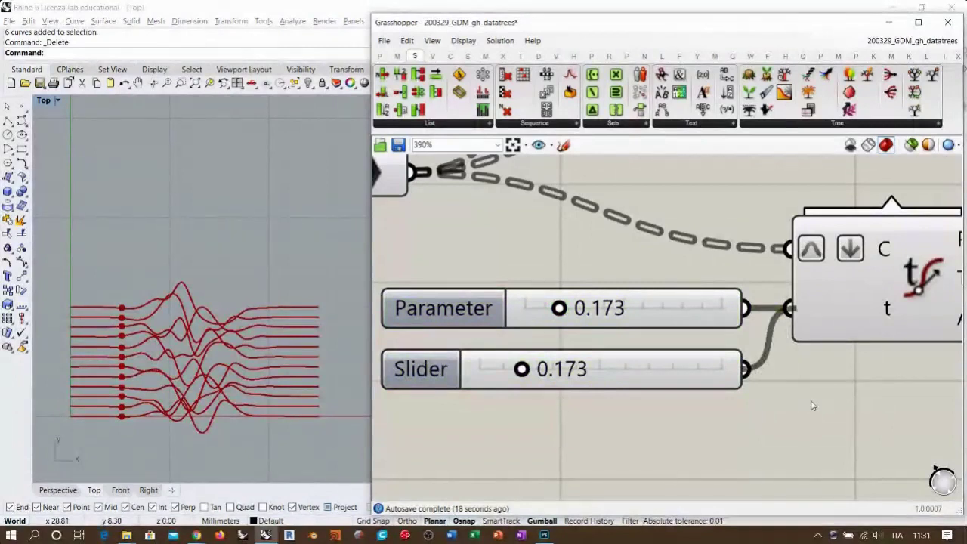
pyautogui.scroll(-1, 831, 383)
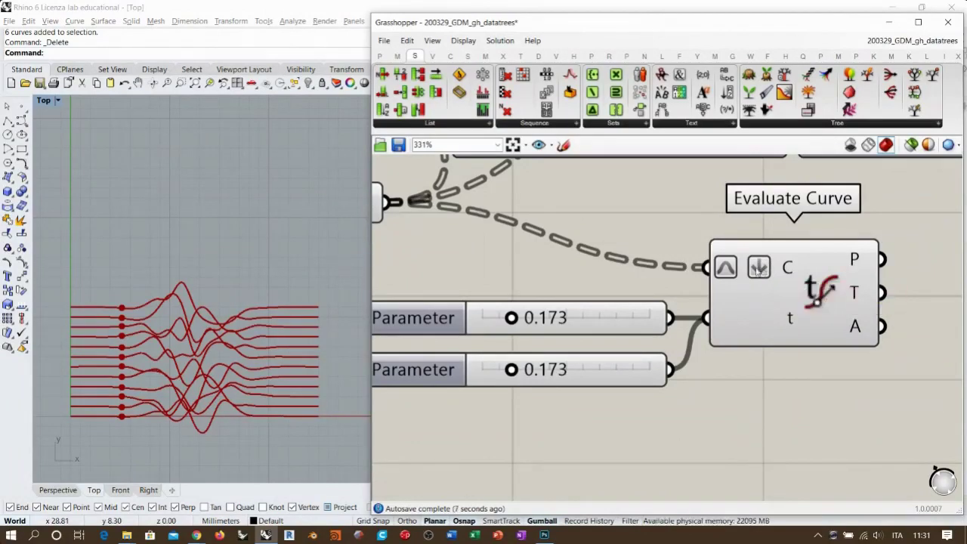
# Add an empty Panel near the Curve parameter.
pyautogui.moveTo(561, 245); pyautogui.dragTo(631, 274, button='right')
pyautogui.moveTo(413, 238)
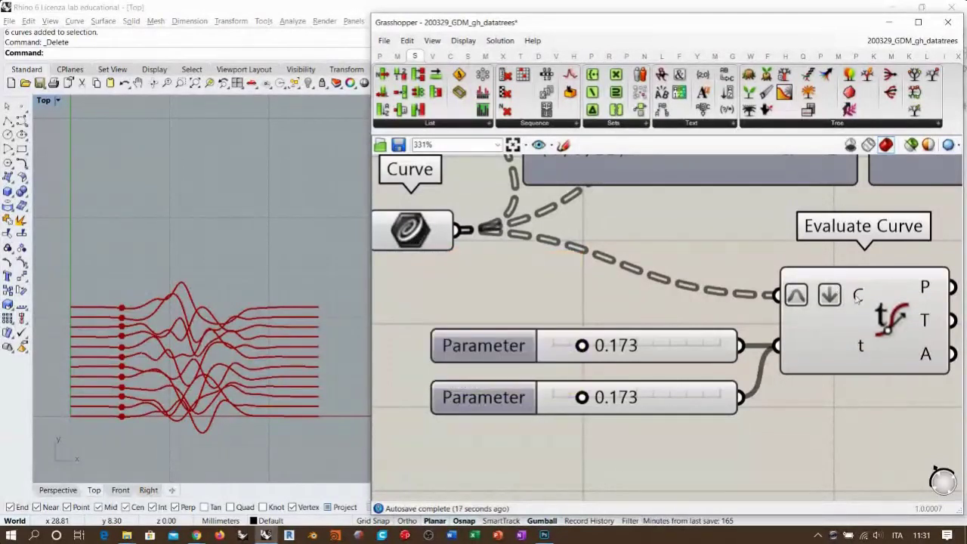
pyautogui.moveTo(856, 299)
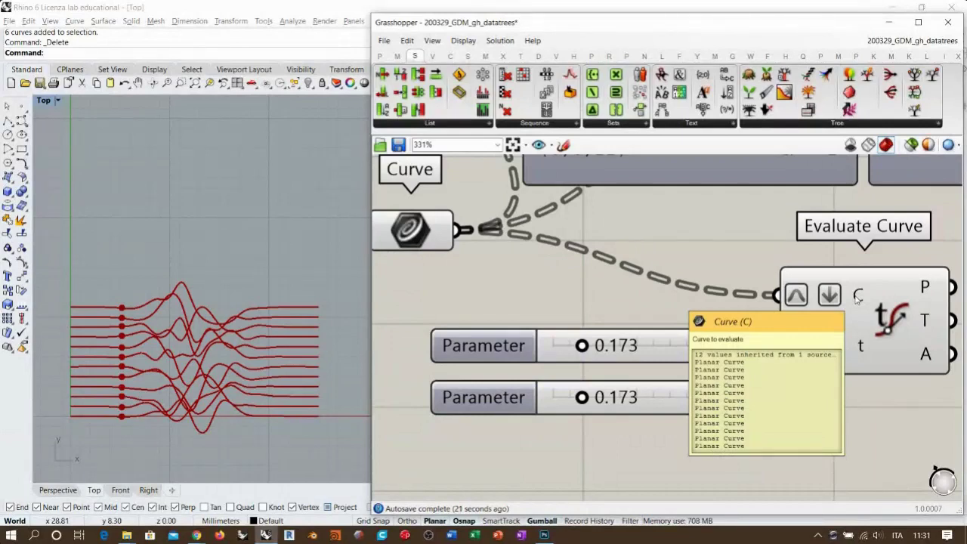
pyautogui.hotkey('ctrl', 'v')
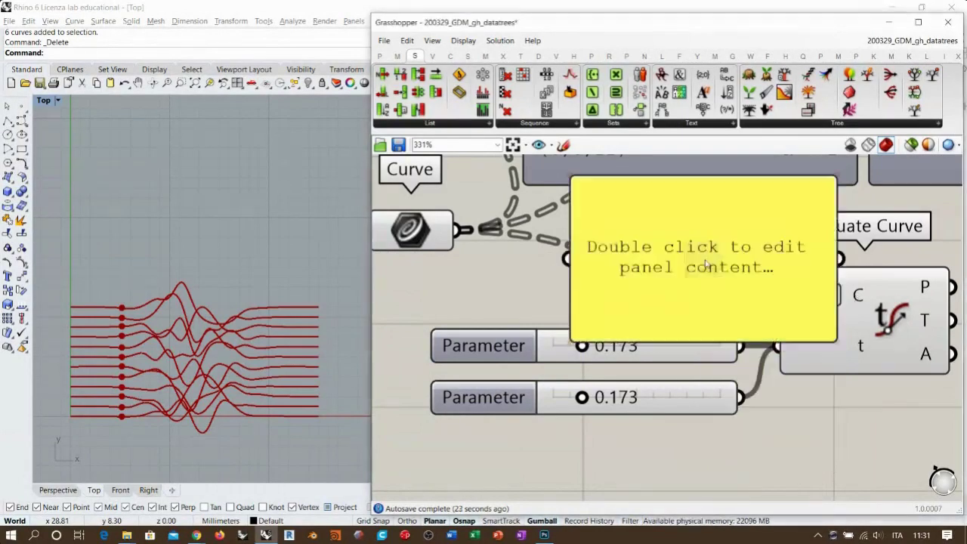
# Feed the curves into the Panel and lengthen it to show branches {0;0;0}–{0;0;11}.
pyautogui.moveTo(535, 248); pyautogui.dragTo(562, 257)
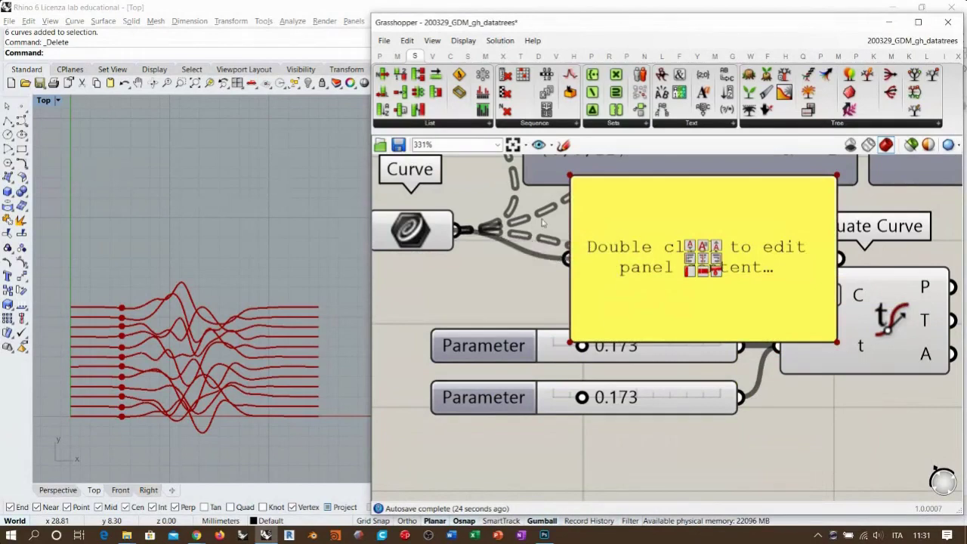
pyautogui.scroll(-5, 545, 218)
pyautogui.moveTo(608, 200); pyautogui.dragTo(513, 479)
pyautogui.moveTo(513, 479); pyautogui.dragTo(511, 384, button='right')
pyautogui.moveTo(510, 381); pyautogui.dragTo(510, 447)
pyautogui.click(627, 426)
# Duplicate the Panel and route the curves through Flatten Tree into it, giving branch {0}.
pyautogui.keyDown('alt'); pyautogui.moveTo(508, 317); pyautogui.dragTo(692, 324); pyautogui.keyUp('alt')
pyautogui.click(599, 246)
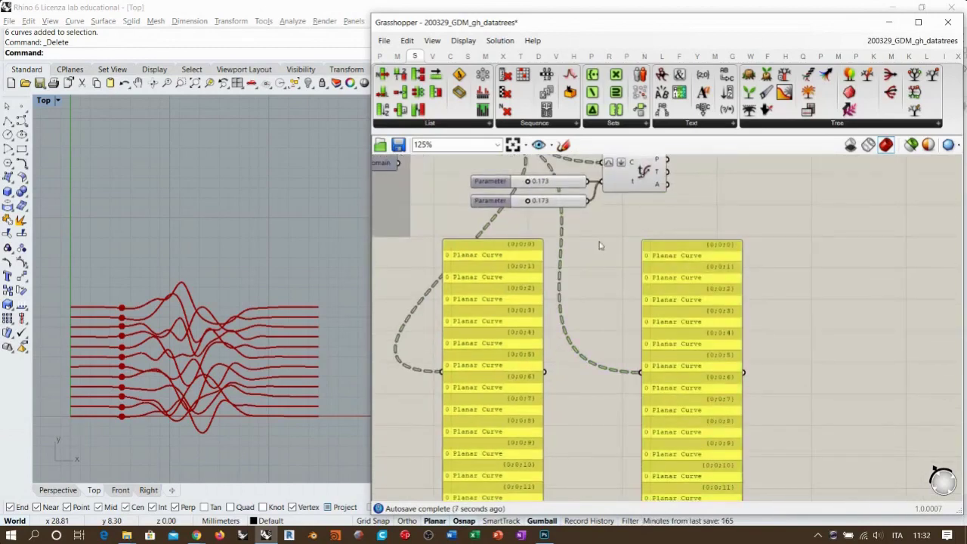
pyautogui.scroll(-1, 600, 245)
pyautogui.doubleClick(626, 287)
pyautogui.write('Flatte')
pyautogui.click(592, 256)
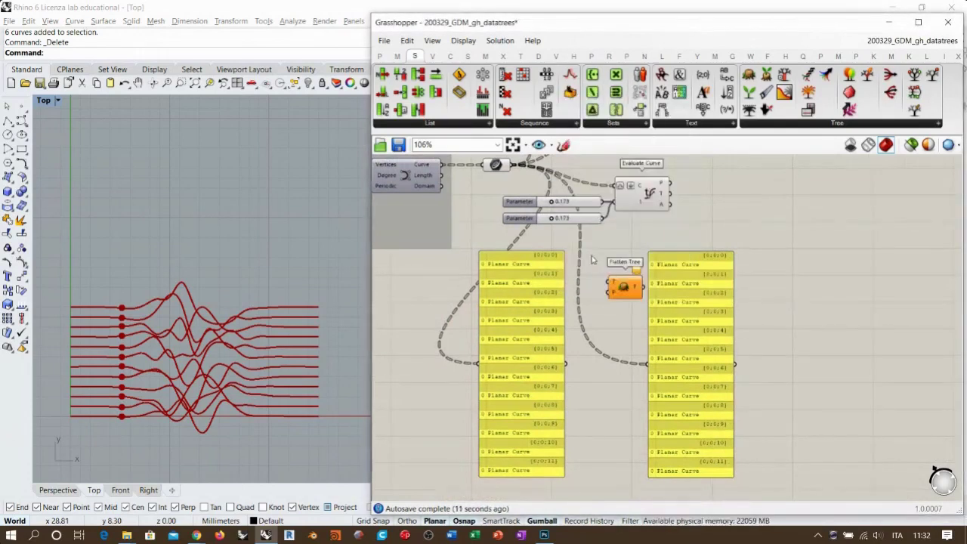
pyautogui.moveTo(513, 164); pyautogui.dragTo(633, 369)
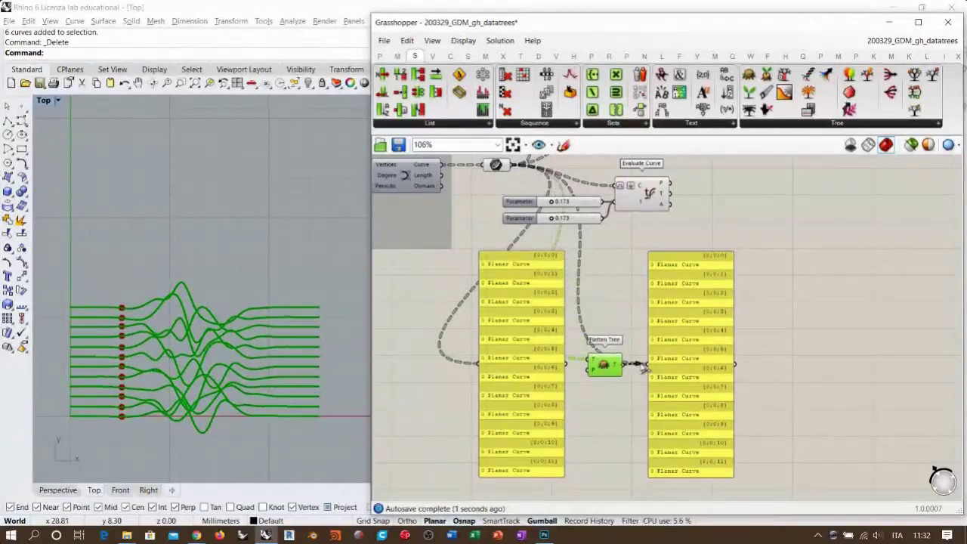
pyautogui.click(613, 413)
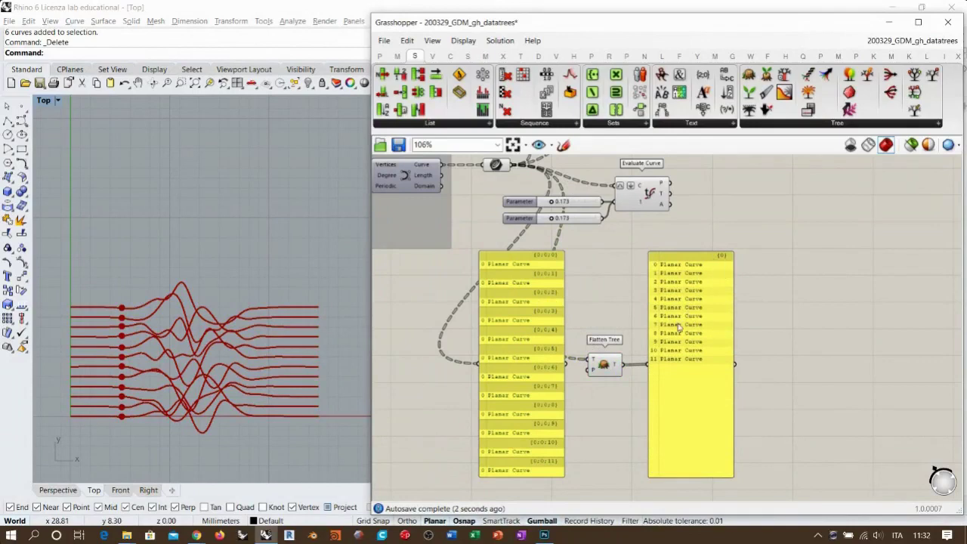
pyautogui.moveTo(602, 373); pyautogui.dragTo(617, 381, button='right')
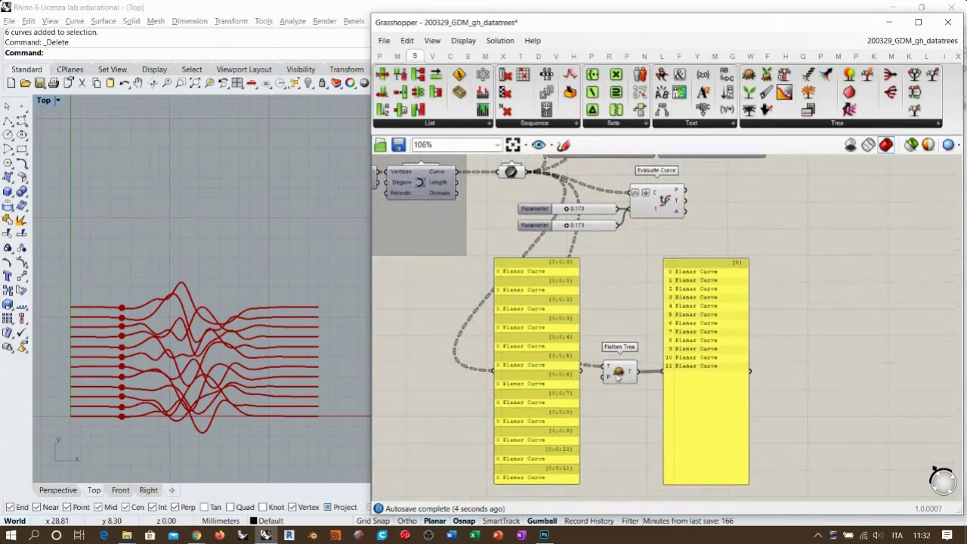
# Delete the Flatten Tree component and both data panels.
pyautogui.moveTo(617, 381); pyautogui.dragTo(619, 353)
pyautogui.scroll(5, 627, 223)
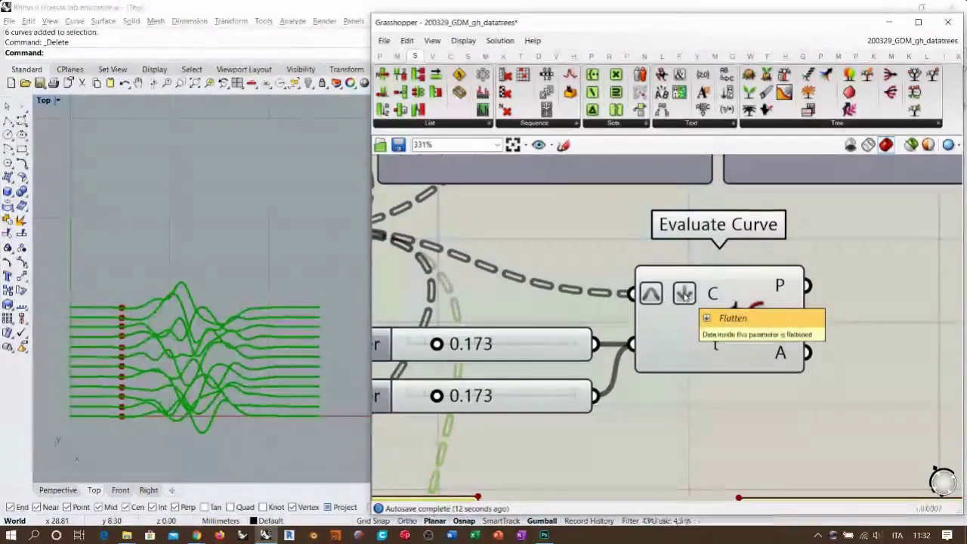
pyautogui.scroll(-4, 878, 364)
pyautogui.moveTo(879, 363); pyautogui.dragTo(412, 475)
pyautogui.press('Delete')
pyautogui.scroll(4, 697, 307)
pyautogui.scroll(-1, 696, 307)
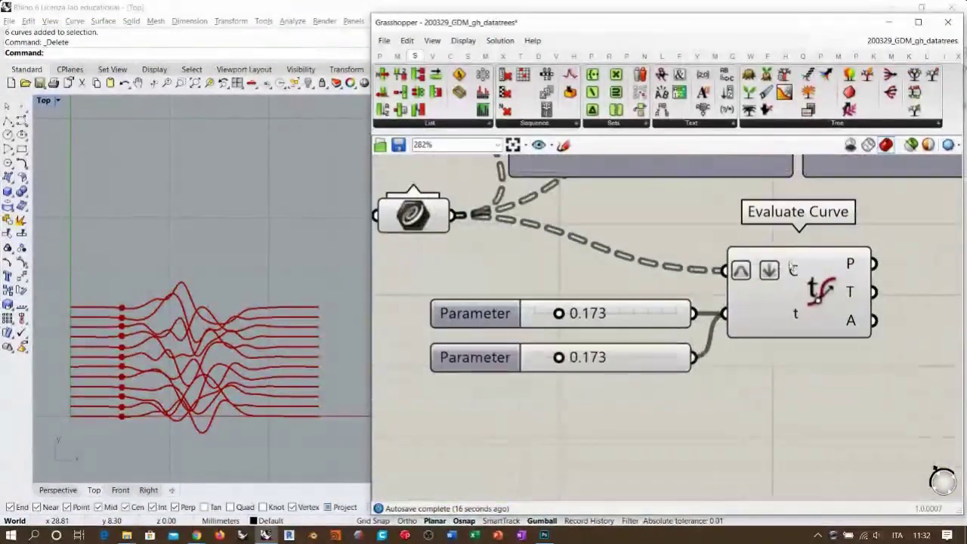
pyautogui.moveTo(791, 270)
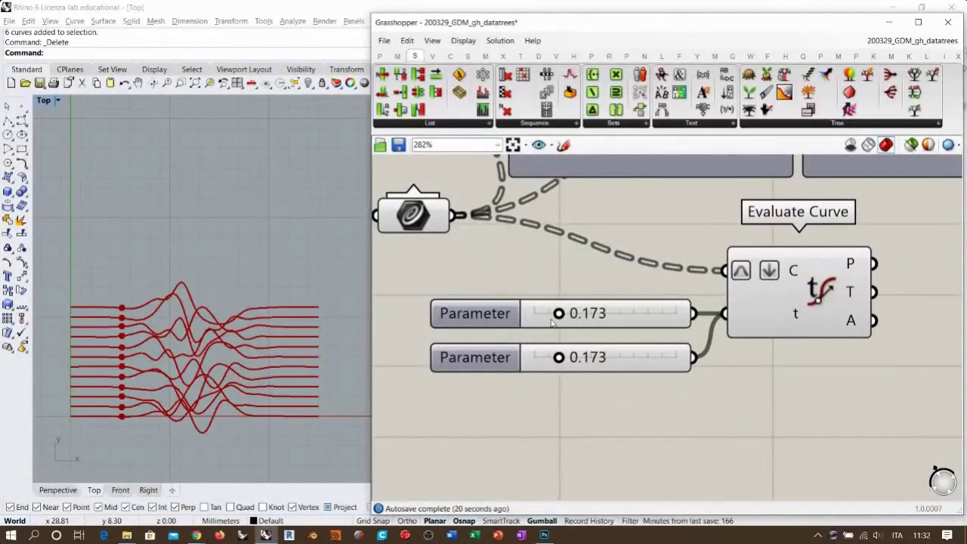
pyautogui.doubleClick(589, 317)
# Set the top Parameter slider to 1, leaving the lower one at 0.173.
pyautogui.write('1')
pyautogui.press('Return')
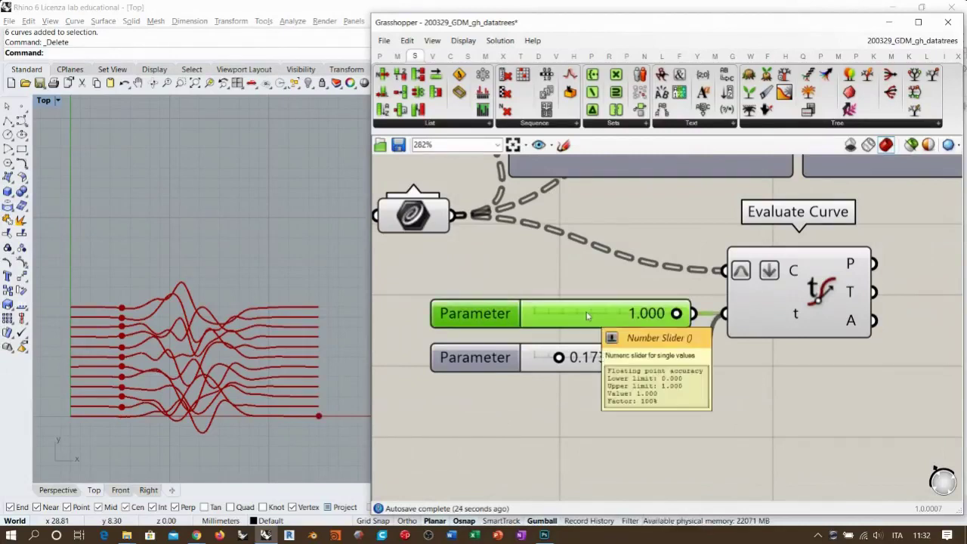
pyautogui.doubleClick(591, 357)
pyautogui.click(630, 409)
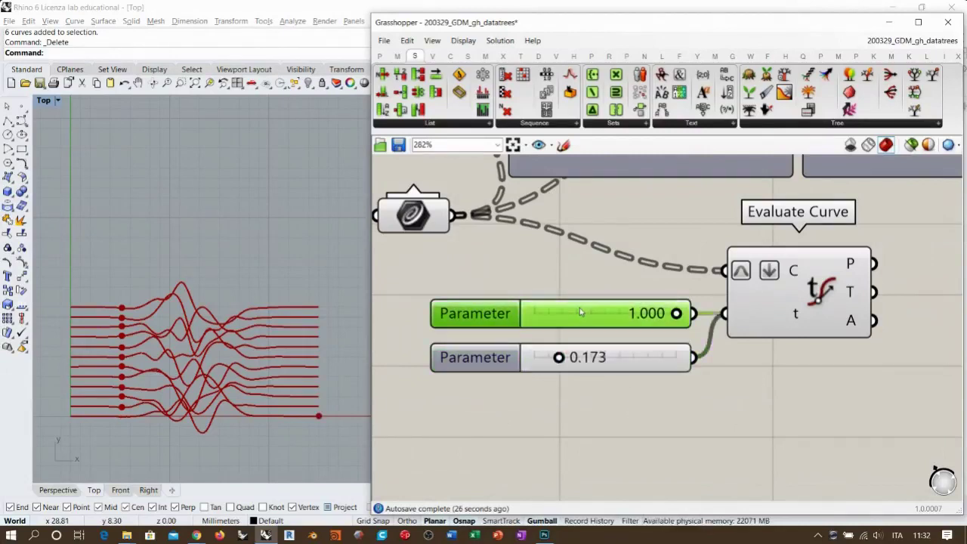
# Enter 0.25 for the top slider and 0.75 for the lower slider.
pyautogui.doubleClick(579, 311)
pyautogui.write('0.25')
pyautogui.press('Return')
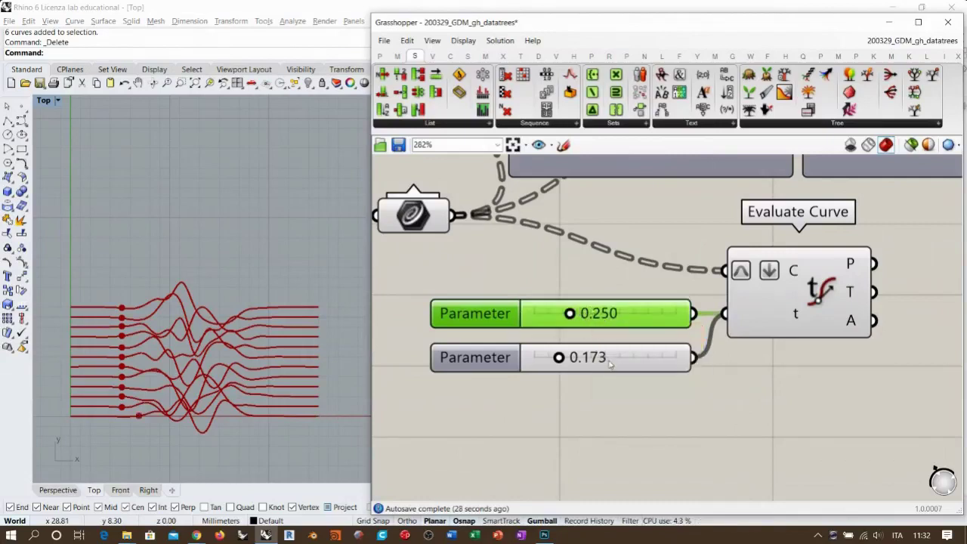
pyautogui.doubleClick(610, 360)
pyautogui.write('0.75')
pyautogui.press('Return')
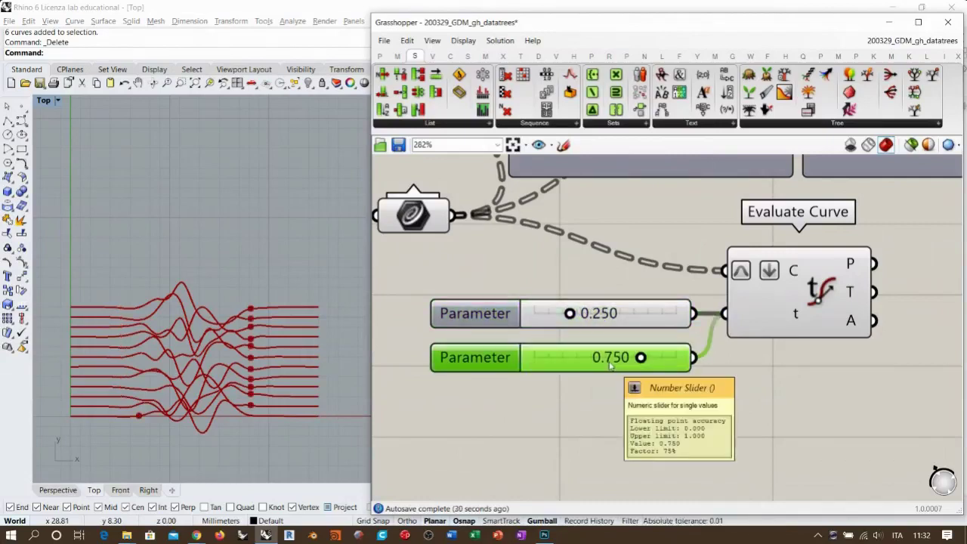
# Select the 0.250 and 0.750 sliders in turn to highlight their points.
pyautogui.moveTo(740, 315); pyautogui.dragTo(692, 299, button='right')
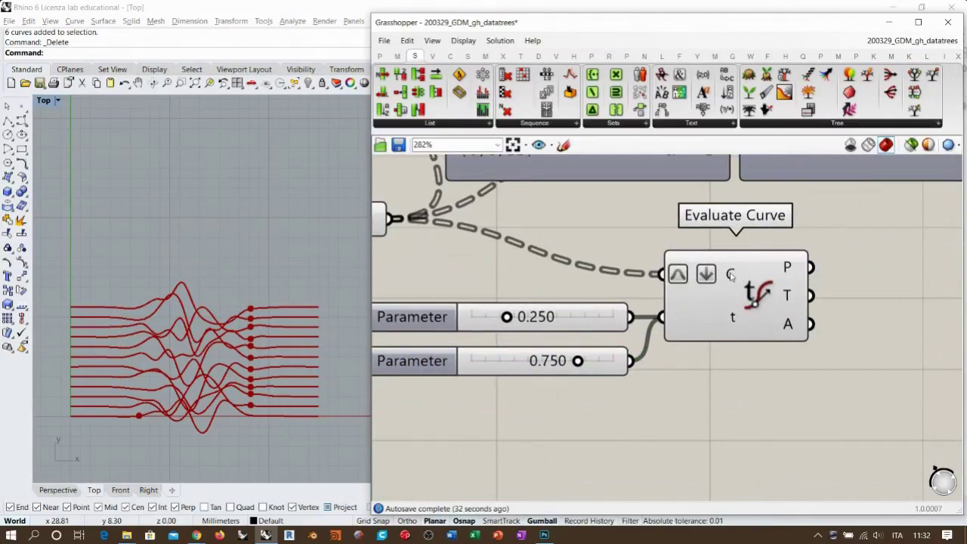
pyautogui.moveTo(730, 277)
pyautogui.moveTo(731, 320)
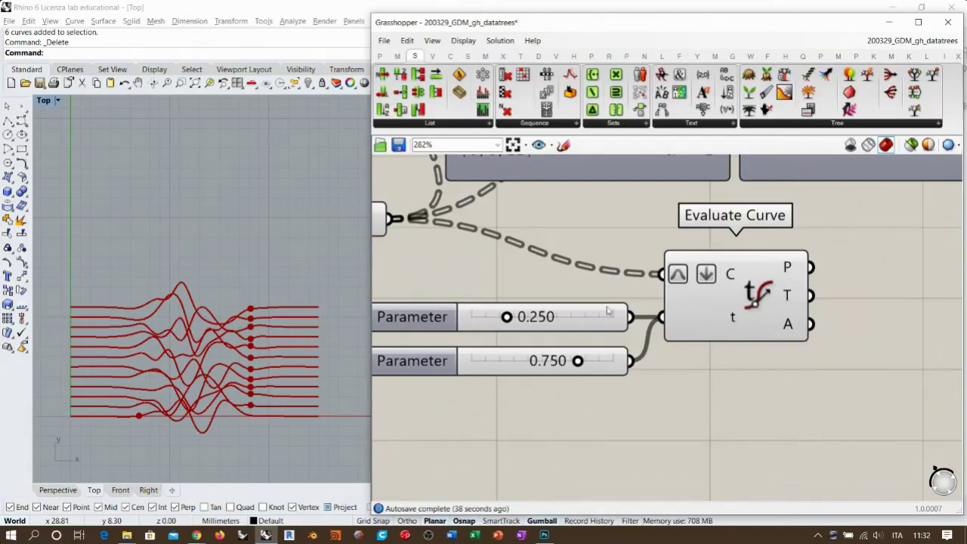
pyautogui.click(546, 321)
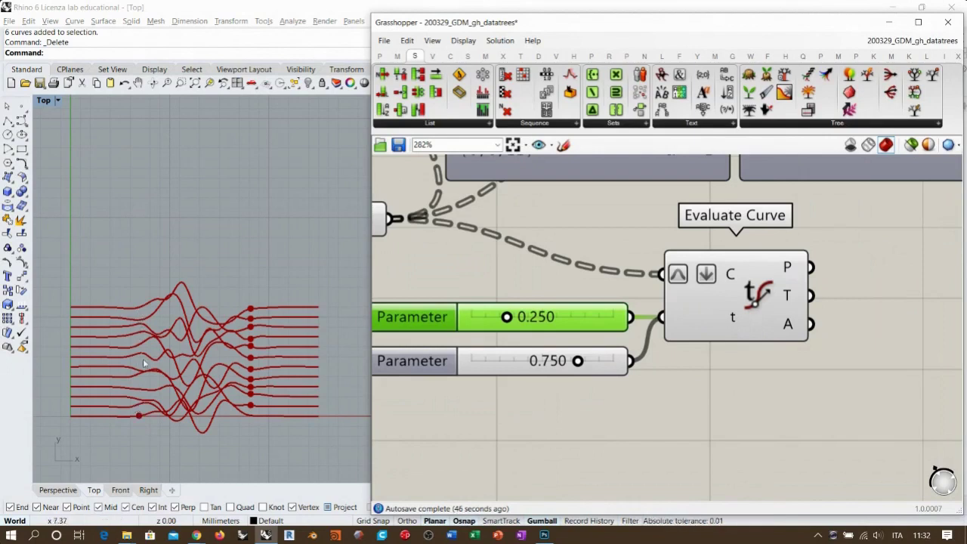
pyautogui.click(548, 367)
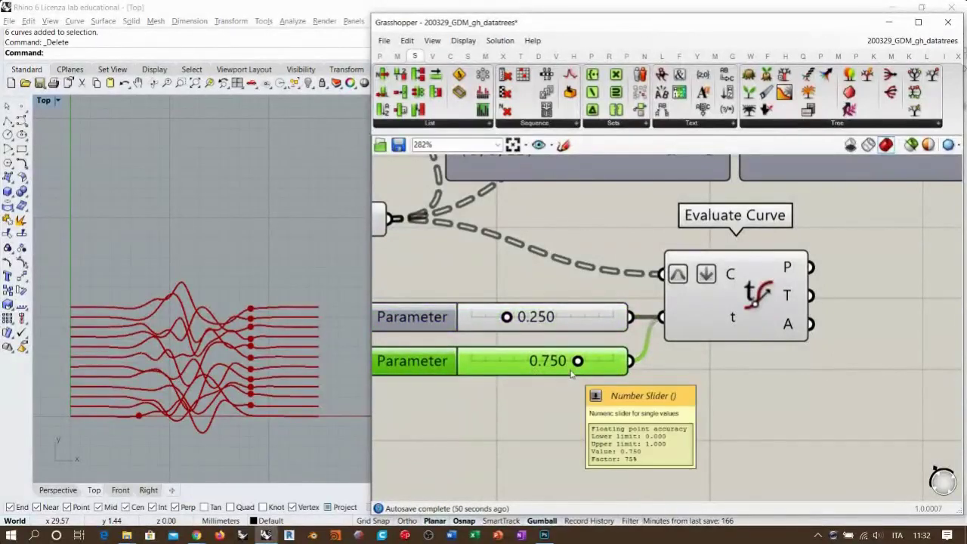
pyautogui.click(573, 411)
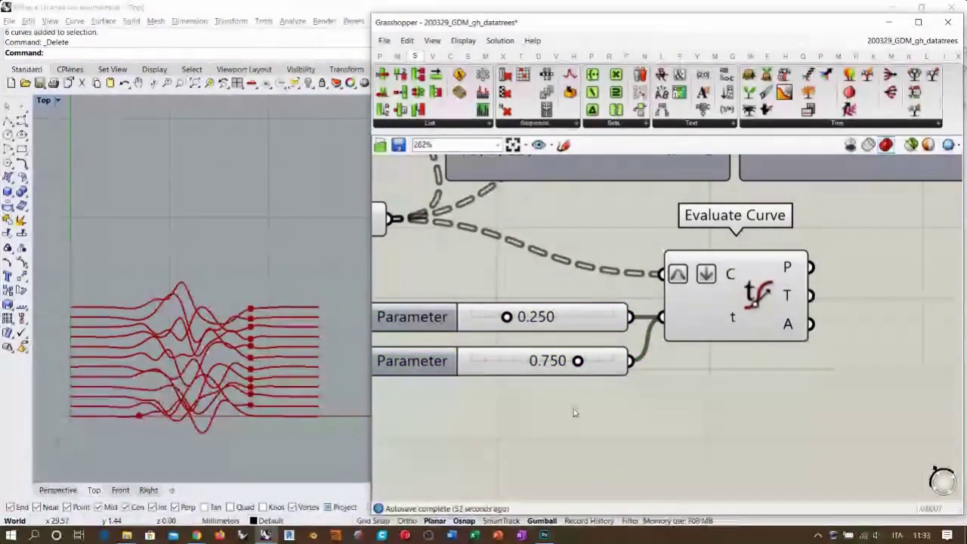
# Switch Evaluate Curve's curve input from Flatten to Graft.
pyautogui.rightClick(705, 276)
pyautogui.press('Escape')
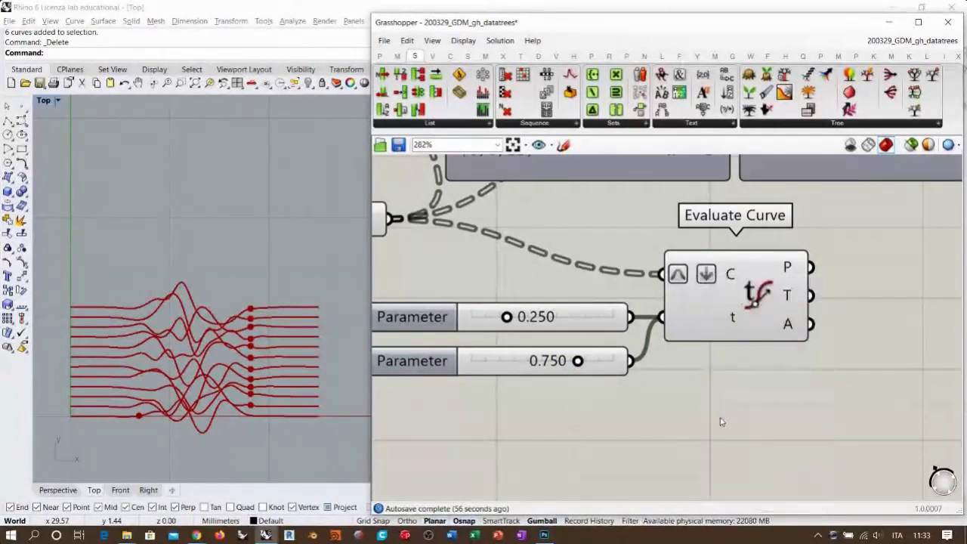
pyautogui.moveTo(736, 332); pyautogui.dragTo(748, 332)
pyautogui.click(759, 354)
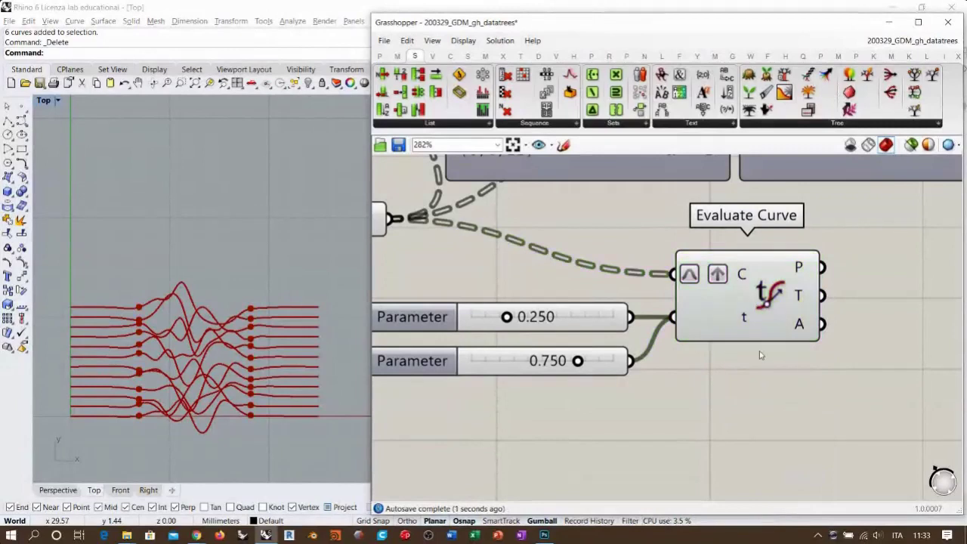
pyautogui.moveTo(438, 298); pyautogui.dragTo(576, 410)
pyautogui.click(577, 410)
pyautogui.click(735, 293)
pyautogui.click(703, 362)
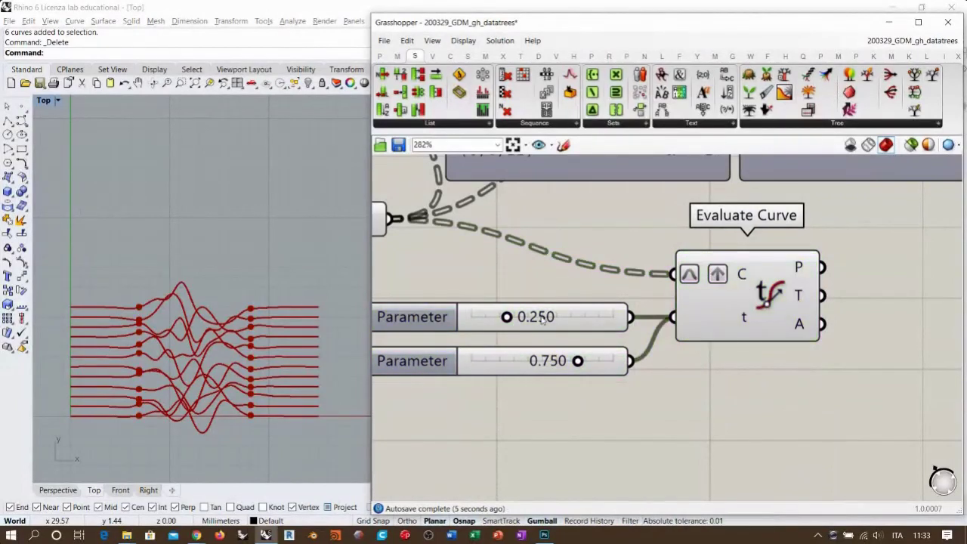
# Drag the sliders to 0.190 and 0.573, then remove Graft from the curve input.
pyautogui.moveTo(510, 321)
pyautogui.mouseDown()
pyautogui.moveTo(524, 320)
pyautogui.moveTo(484, 320)
pyautogui.moveTo(502, 320)
pyautogui.mouseUp()
pyautogui.moveTo(577, 361); pyautogui.dragTo(553, 361)
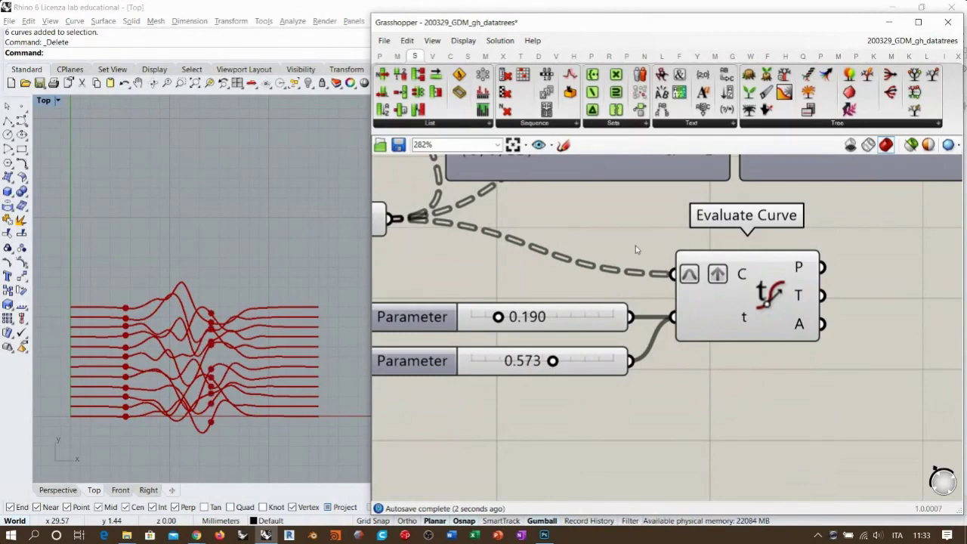
pyautogui.rightClick(717, 275)
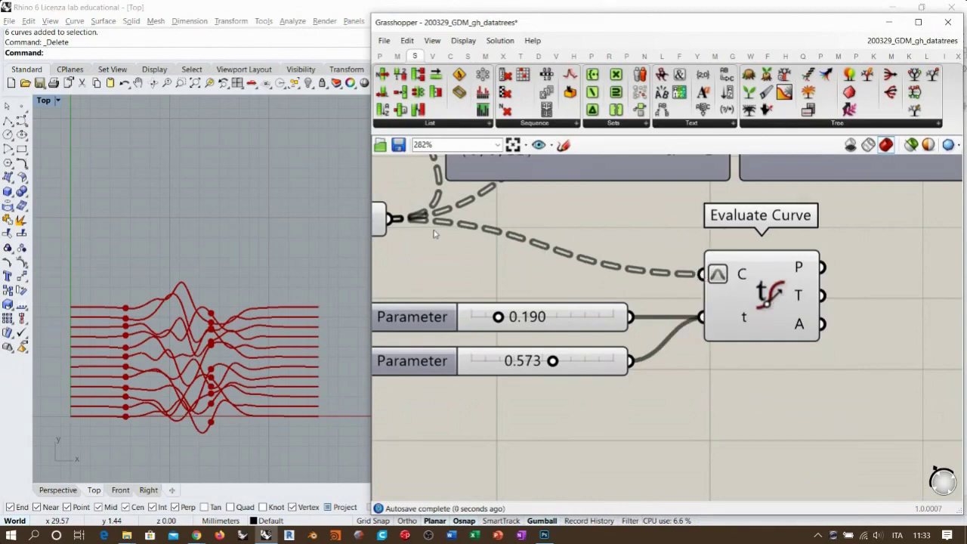
pyautogui.moveTo(726, 282); pyautogui.dragTo(693, 282)
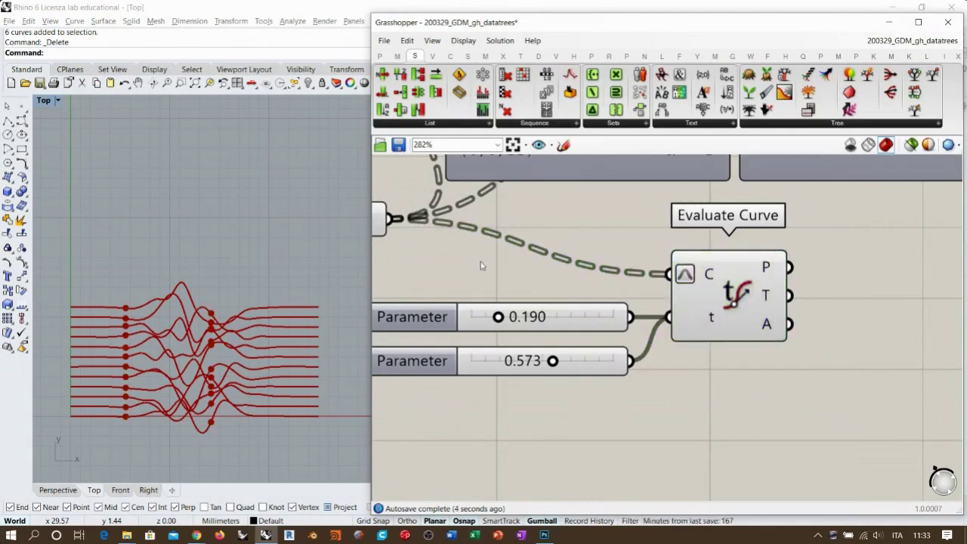
pyautogui.moveTo(371, 224); pyautogui.dragTo(490, 246, button='right')
pyautogui.moveTo(490, 246)
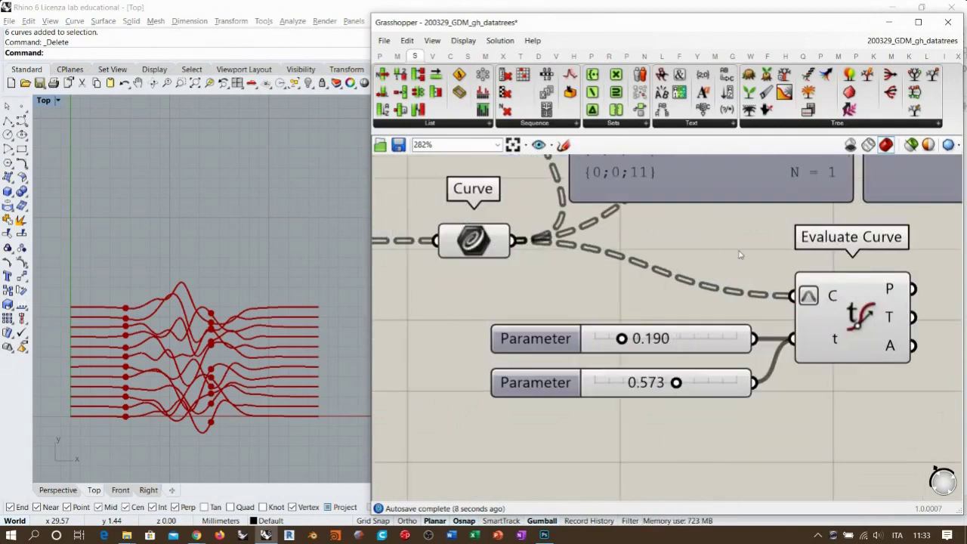
# Add a panel listing the curves as Planar Curve per branch and make it taller.
pyautogui.moveTo(740, 254); pyautogui.dragTo(694, 249, button='right')
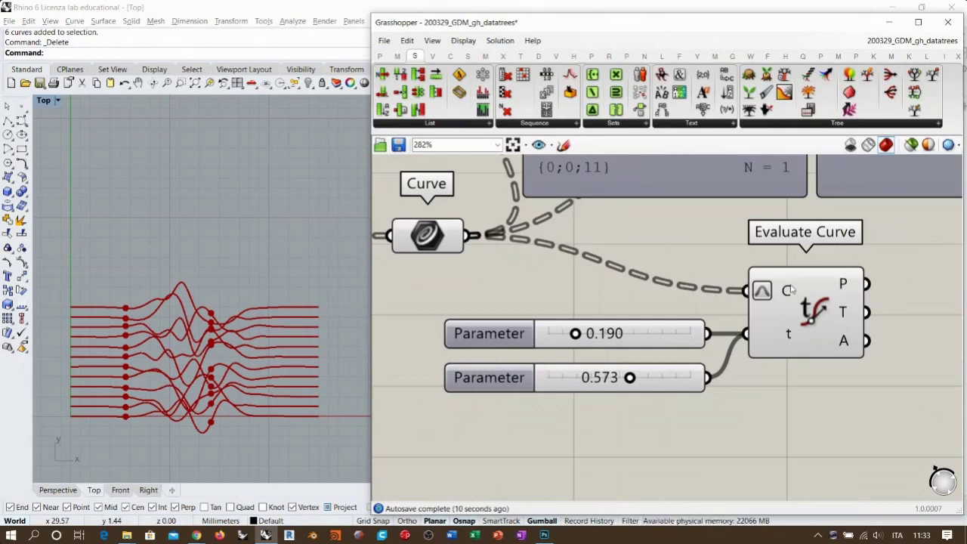
pyautogui.moveTo(786, 292)
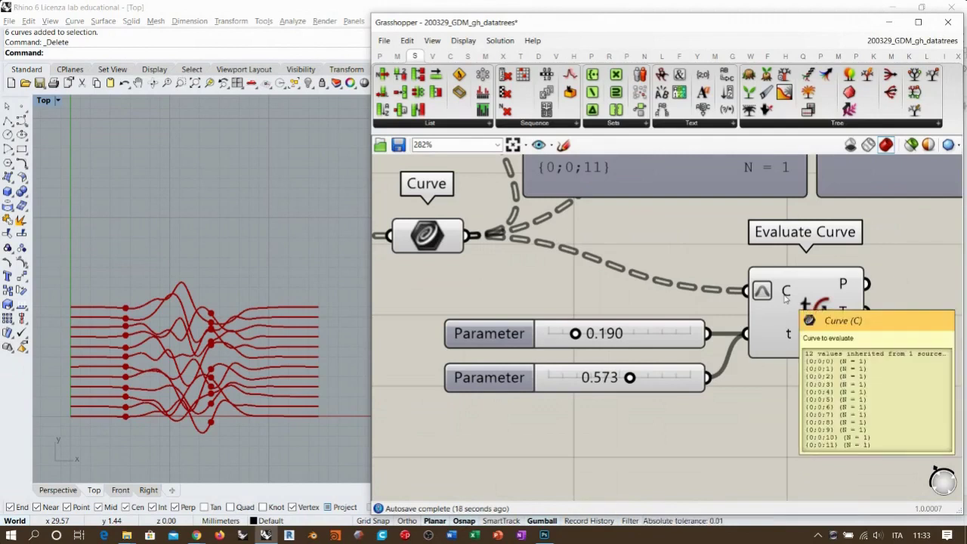
pyautogui.scroll(-2, 654, 367)
pyautogui.doubleClick(646, 370)
pyautogui.write('panel')
pyautogui.press('Return')
pyautogui.moveTo(487, 171); pyautogui.dragTo(562, 367)
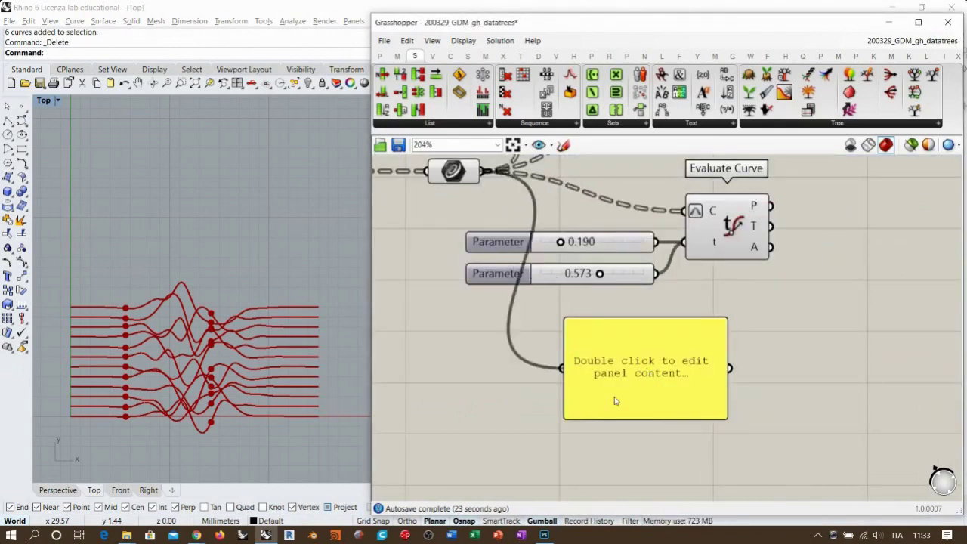
pyautogui.moveTo(656, 393); pyautogui.dragTo(591, 495)
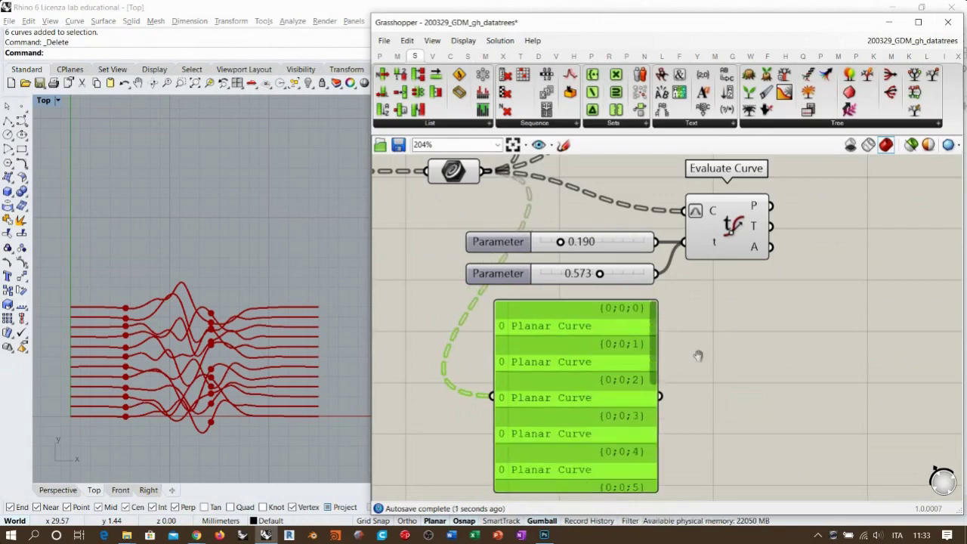
pyautogui.moveTo(558, 385); pyautogui.dragTo(494, 382, button='right')
# Create a second panel fed by the 0.190 and 0.573 Parameter values instead of the curve panel.
pyautogui.keyDown('alt'); pyautogui.moveTo(493, 382); pyautogui.dragTo(746, 385); pyautogui.keyUp('alt')
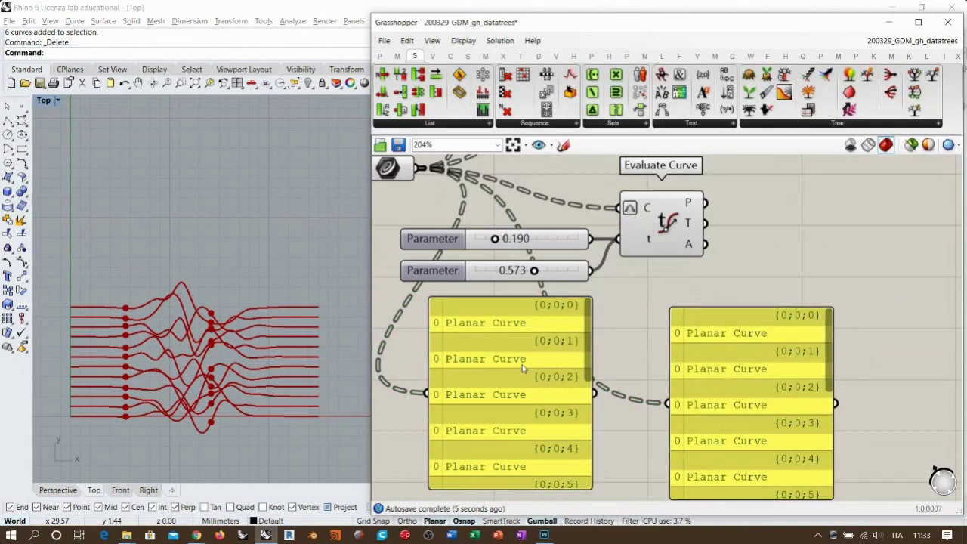
pyautogui.moveTo(522, 367); pyautogui.dragTo(507, 370)
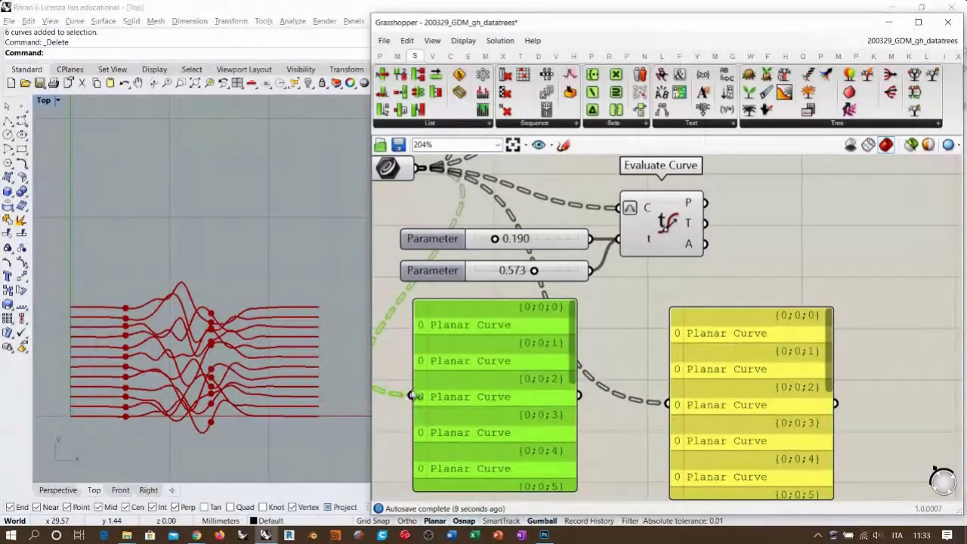
pyautogui.keyDown('shift'); pyautogui.moveTo(590, 238); pyautogui.dragTo(667, 403); pyautogui.keyUp('shift')
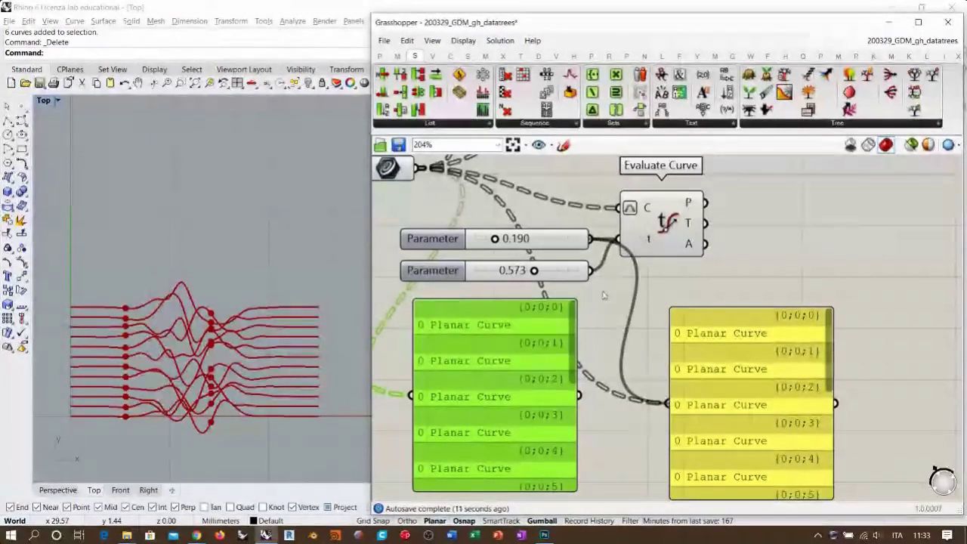
pyautogui.keyDown('ctrl'); pyautogui.moveTo(578, 394); pyautogui.dragTo(667, 403); pyautogui.keyUp('ctrl')
pyautogui.keyDown('shift'); pyautogui.moveTo(590, 270); pyautogui.dragTo(667, 404); pyautogui.keyUp('shift')
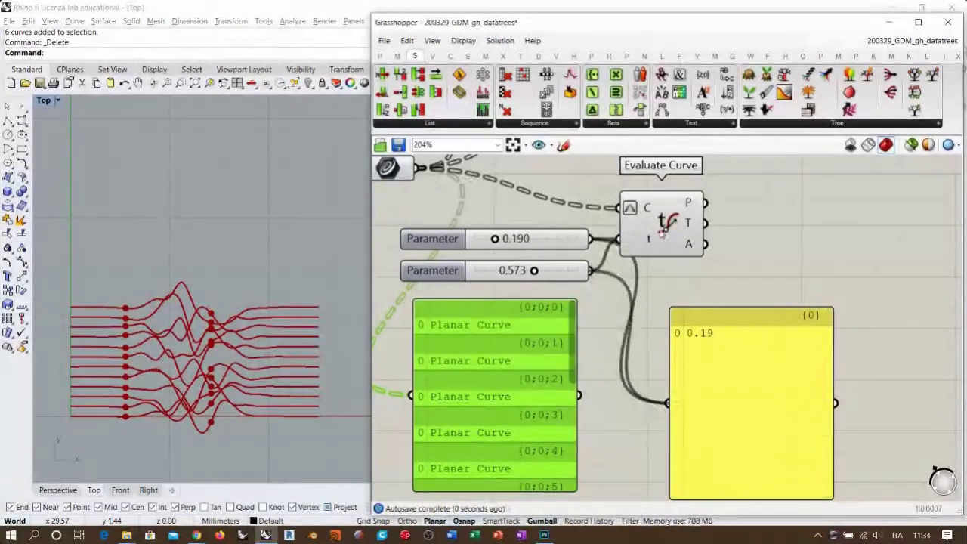
# Frame both panels and select each one to inspect its branch paths.
pyautogui.moveTo(648, 240); pyautogui.dragTo(713, 192, button='right')
pyautogui.moveTo(778, 352); pyautogui.dragTo(740, 345)
pyautogui.click(654, 384)
pyautogui.scroll(3, 677, 324)
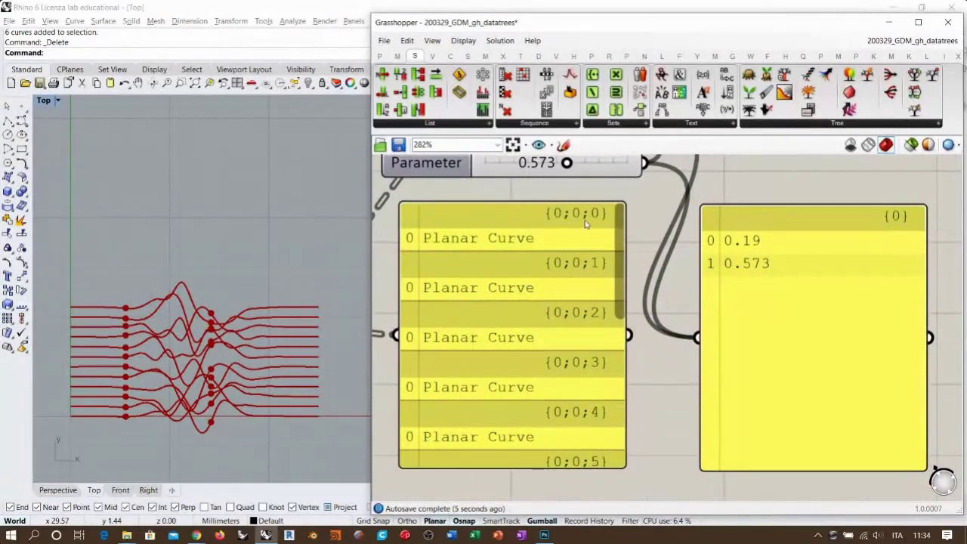
pyautogui.click(542, 224)
pyautogui.click(819, 252)
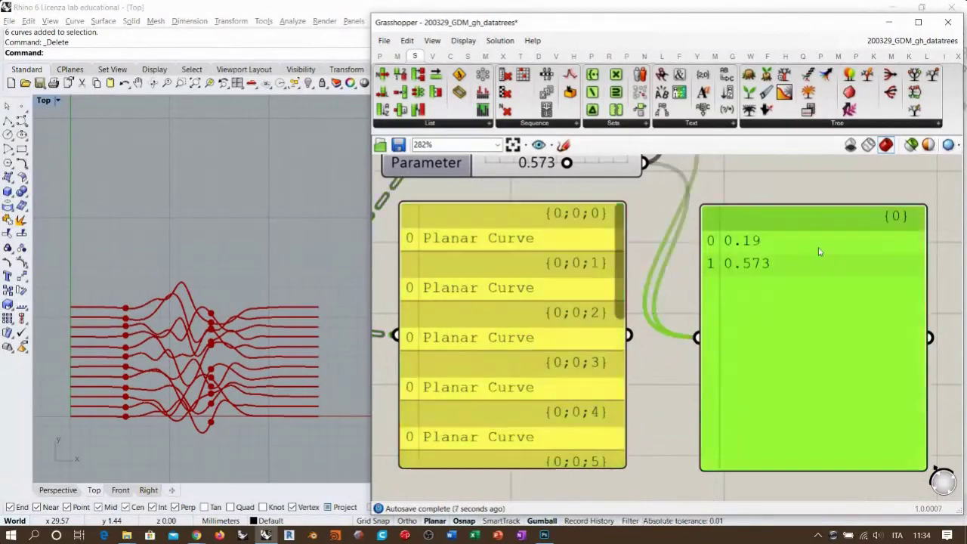
pyautogui.click(782, 188)
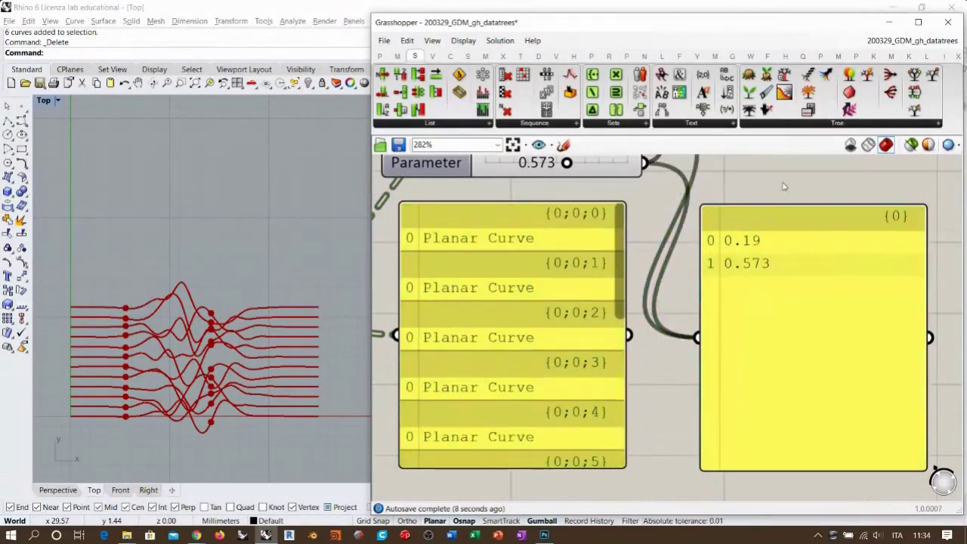
pyautogui.click(859, 219)
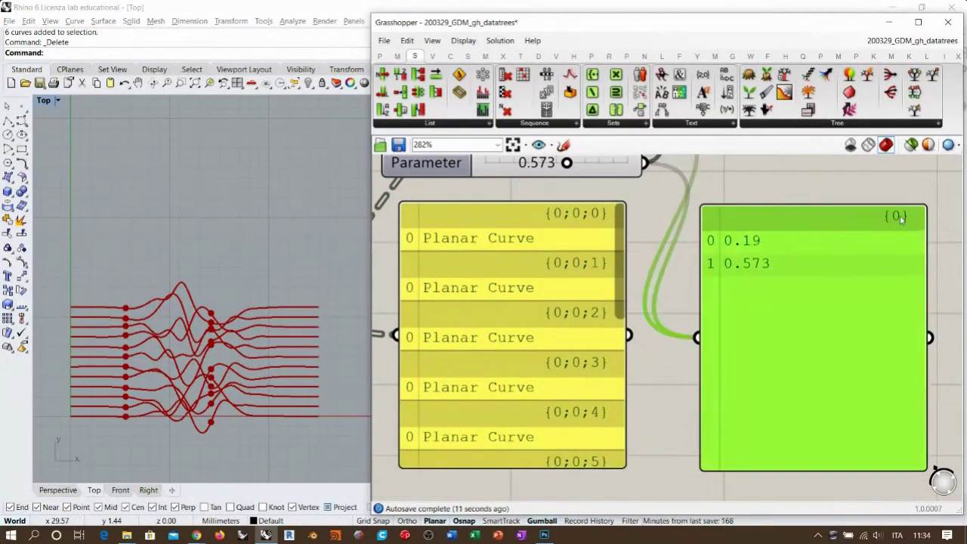
pyautogui.keyDown('ctrl'); pyautogui.click(845, 222); pyautogui.keyUp('ctrl')
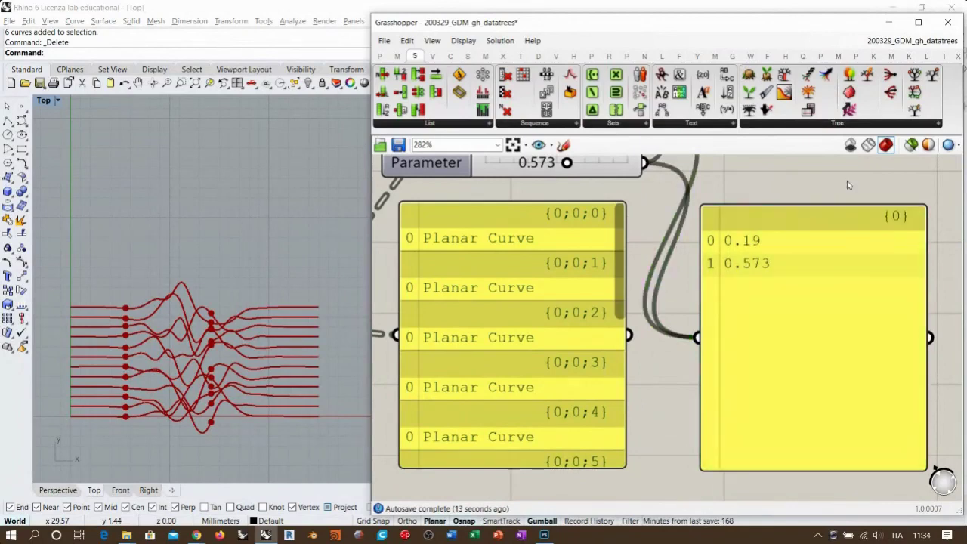
pyautogui.click(867, 222)
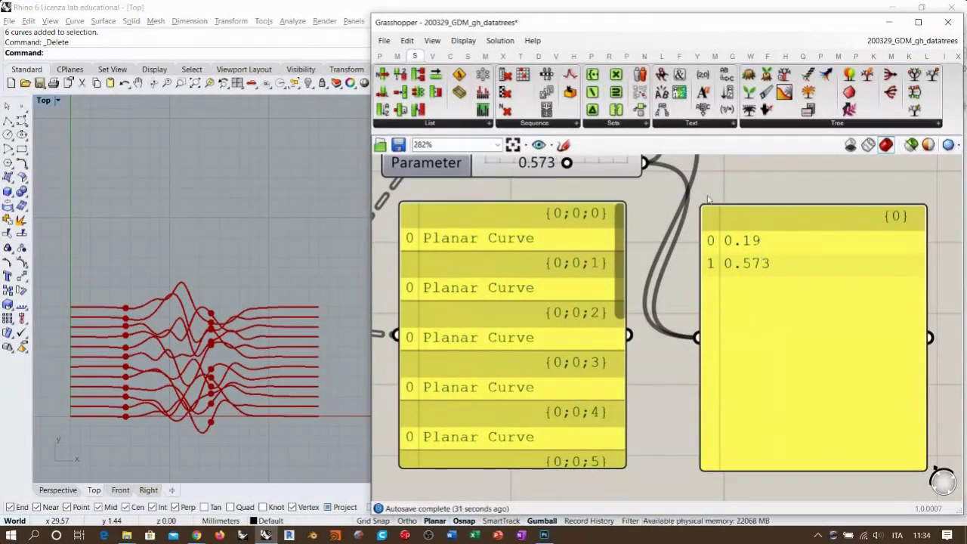
# Bring Evaluate Curve and its parameters into view and select the component to inspect its data.
pyautogui.moveTo(725, 173); pyautogui.dragTo(734, 343, button='right')
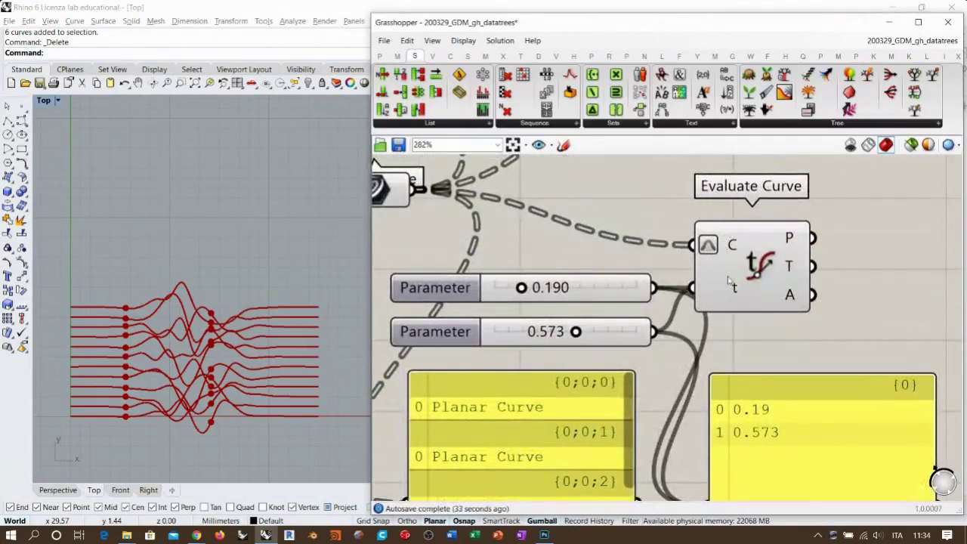
pyautogui.moveTo(700, 351); pyautogui.dragTo(688, 282, button='right')
pyautogui.scroll(-1, 688, 283)
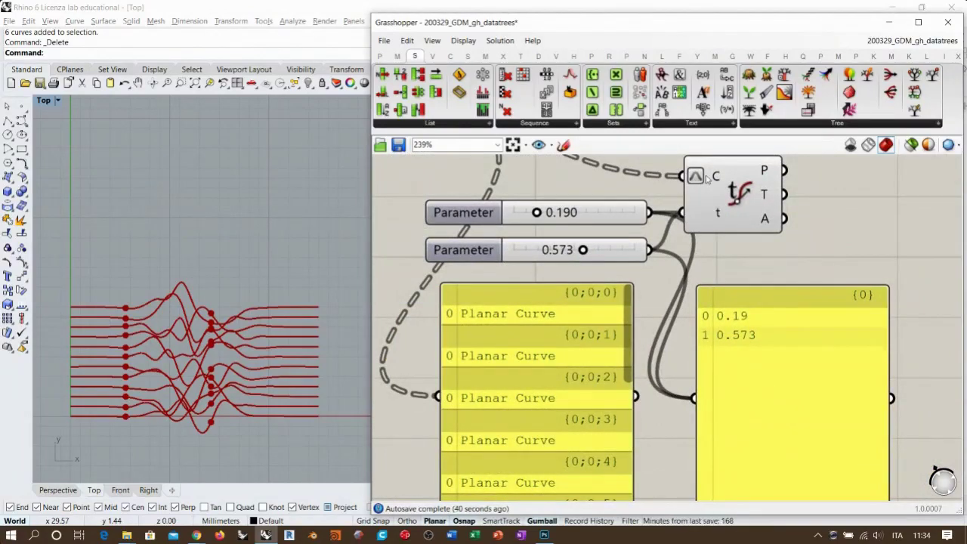
pyautogui.scroll(2, 680, 227)
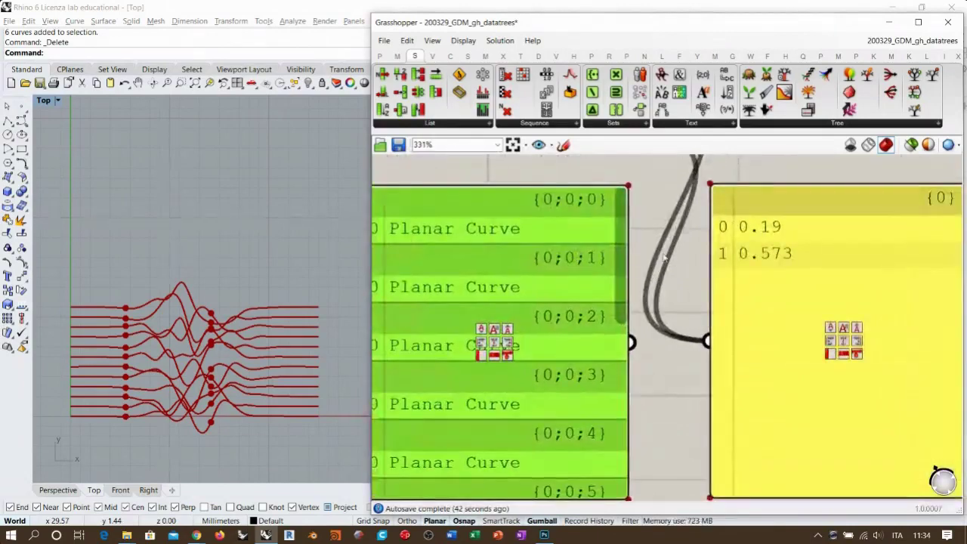
pyautogui.scroll(-1, 663, 258)
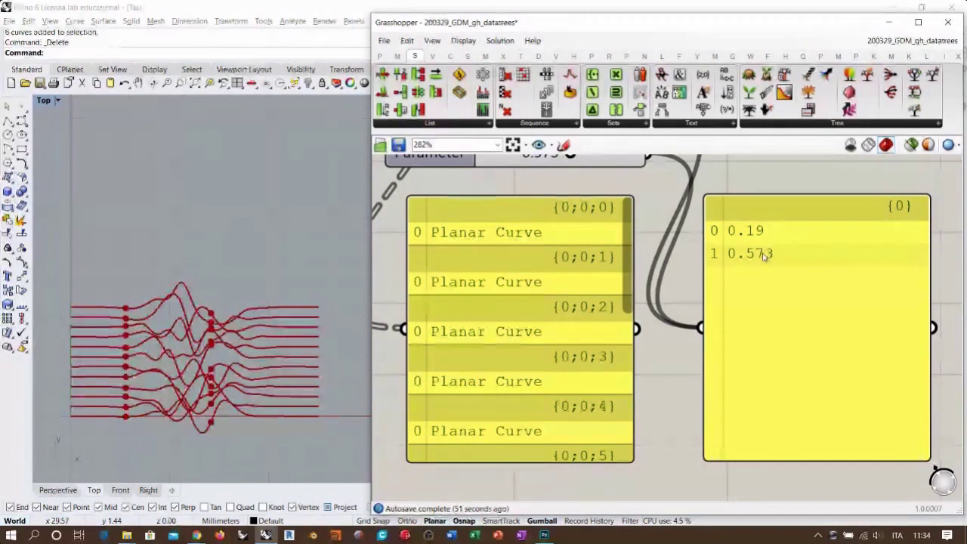
pyautogui.scroll(-2, 720, 232)
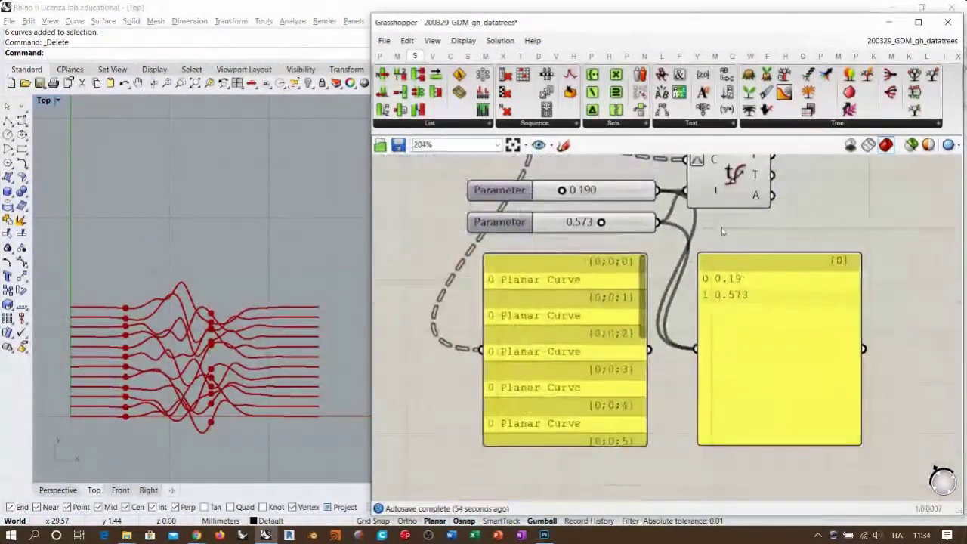
pyautogui.click(725, 198)
pyautogui.scroll(2, 679, 282)
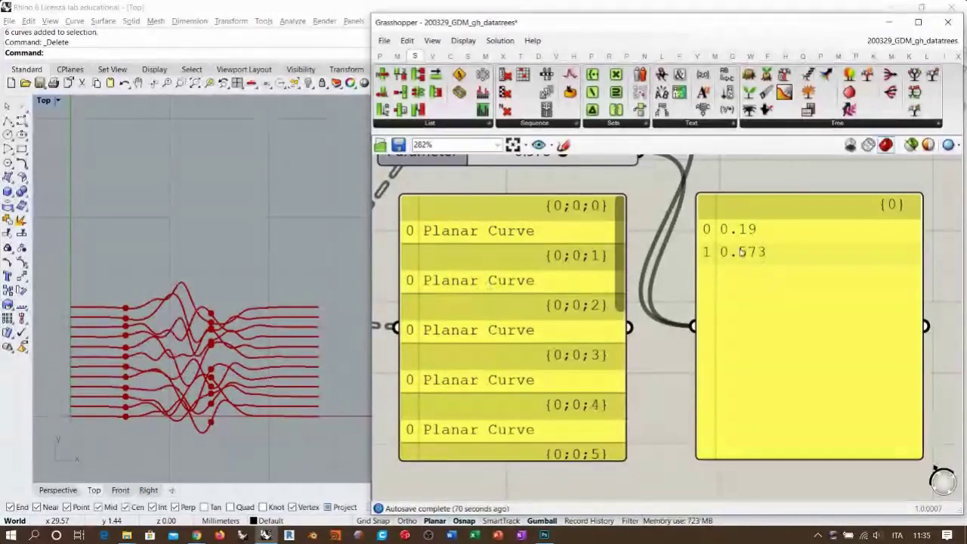
# Window-select and delete both data panels.
pyautogui.scroll(-3, 750, 249)
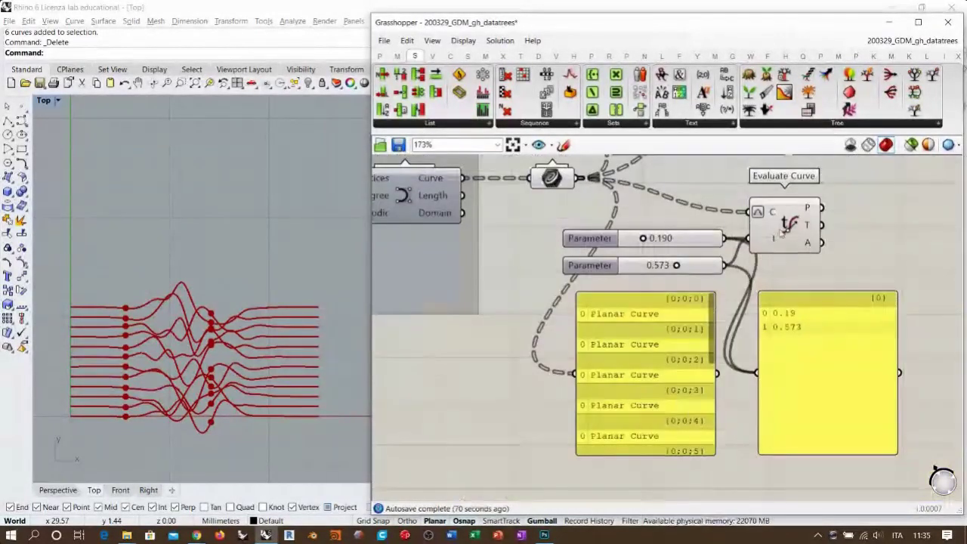
pyautogui.scroll(1, 766, 234)
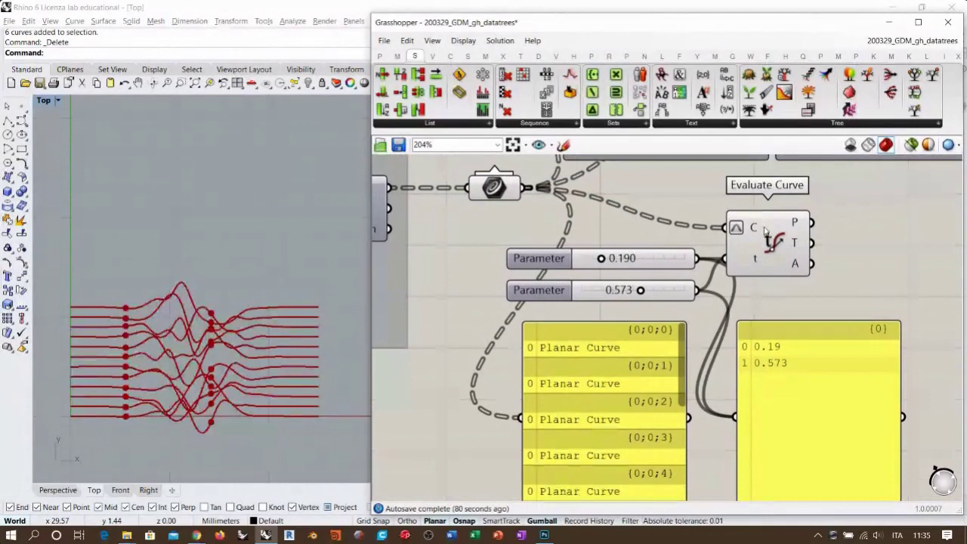
pyautogui.moveTo(823, 298); pyautogui.dragTo(670, 385)
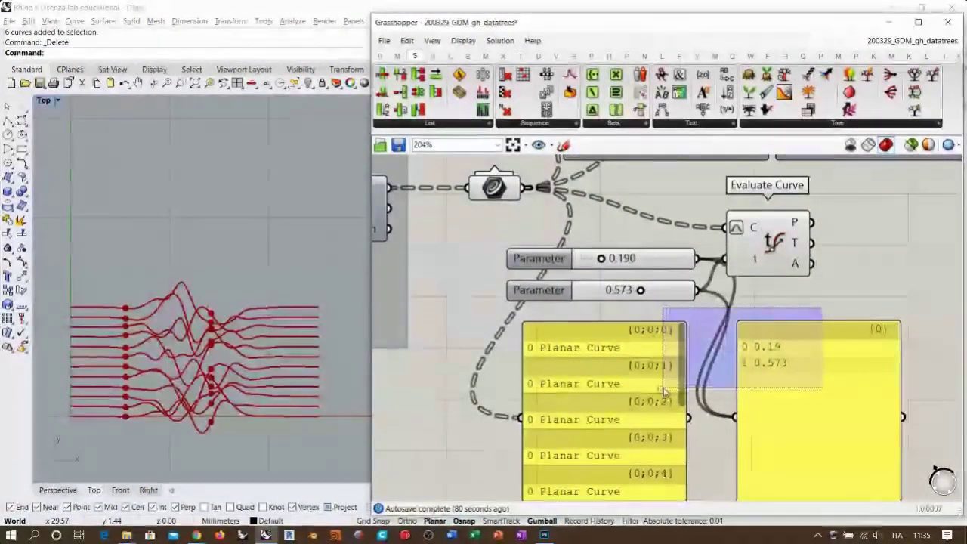
pyautogui.press('Delete')
# Change the two Parameter sliders to 0.240 and 0.765, shifting the evaluated points.
pyautogui.scroll(2, 649, 253)
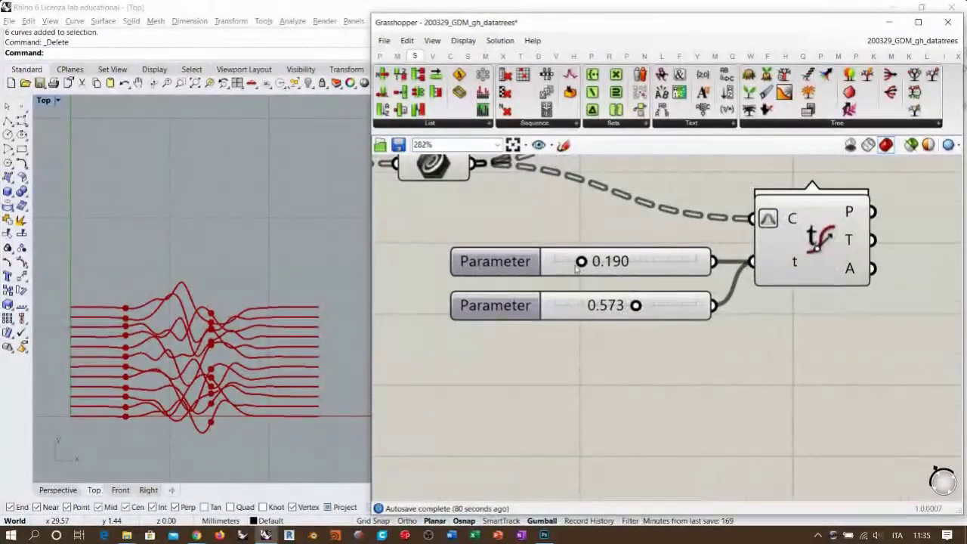
pyautogui.moveTo(661, 268); pyautogui.dragTo(588, 262)
pyautogui.moveTo(635, 305); pyautogui.dragTo(664, 307)
# Replace both Parameter sliders with a Range component feeding Evaluate Curve's t input.
pyautogui.doubleClick(623, 378)
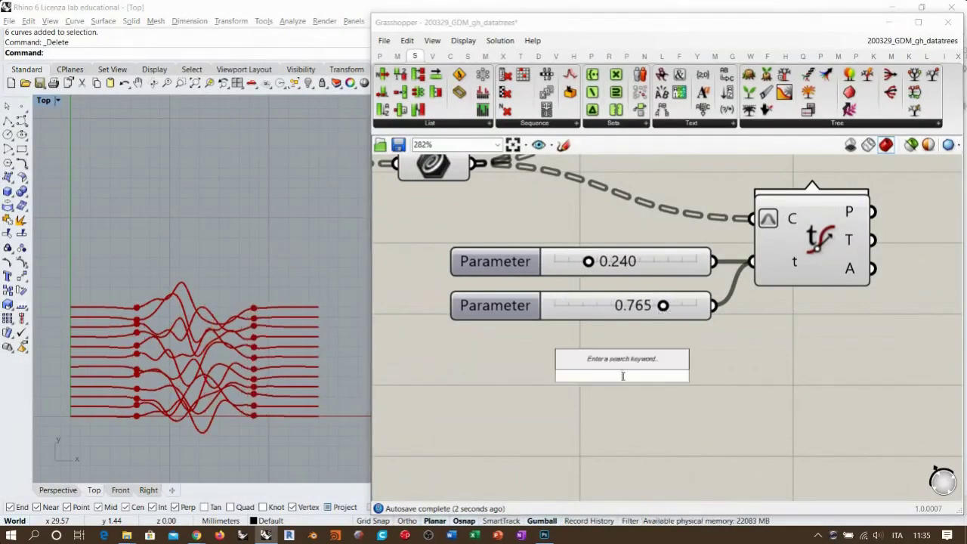
pyautogui.write('RANGE')
pyautogui.press('Return')
pyautogui.moveTo(688, 336); pyautogui.dragTo(671, 261)
pyautogui.press('Delete')
pyautogui.moveTo(670, 374); pyautogui.dragTo(749, 272)
pyautogui.moveTo(620, 355); pyautogui.dragTo(663, 288)
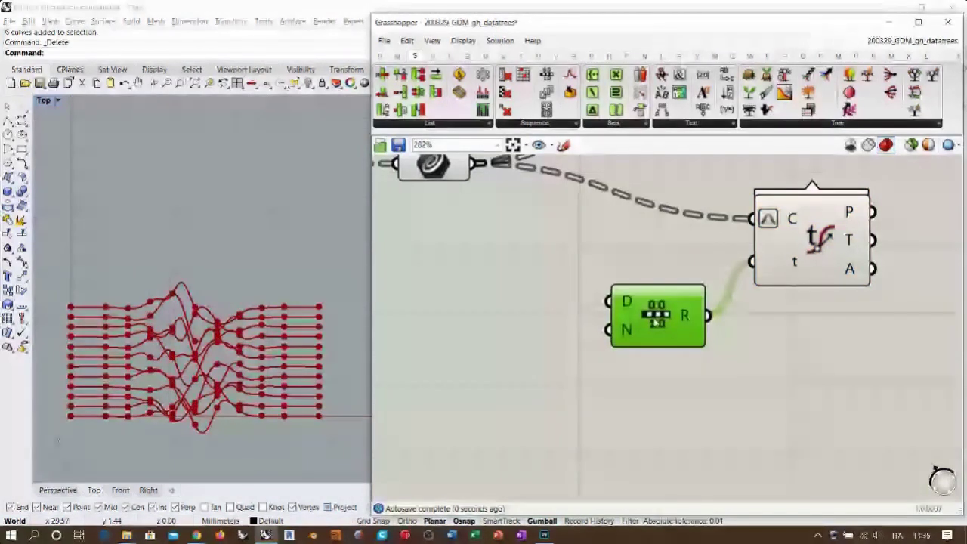
# Add a Steps slider starting at 11 wired to Range's N, then raise it to 65.
pyautogui.click(528, 350)
pyautogui.doubleClick(527, 349)
pyautogui.write('11')
pyautogui.press('Return')
pyautogui.moveTo(526, 349); pyautogui.dragTo(483, 330)
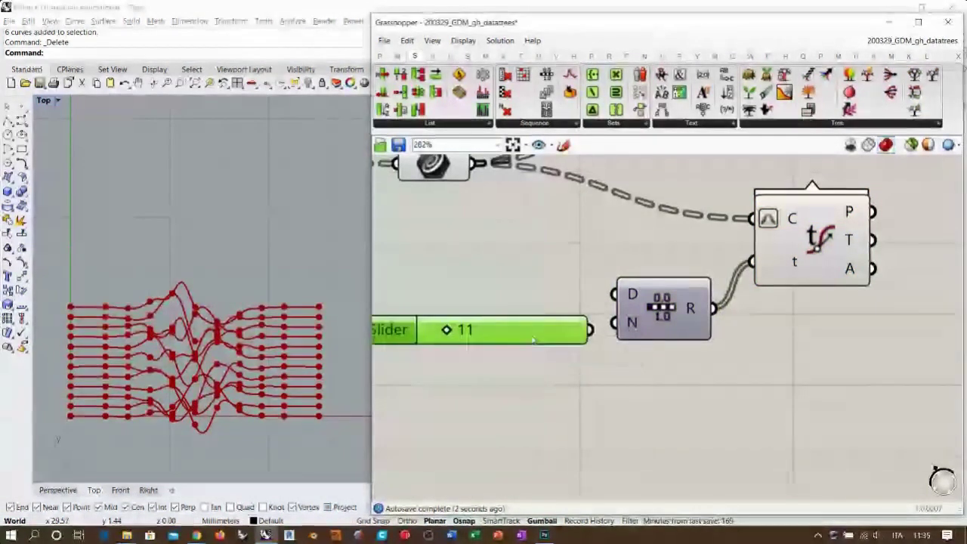
pyautogui.moveTo(614, 324); pyautogui.dragTo(592, 330)
pyautogui.click(582, 393)
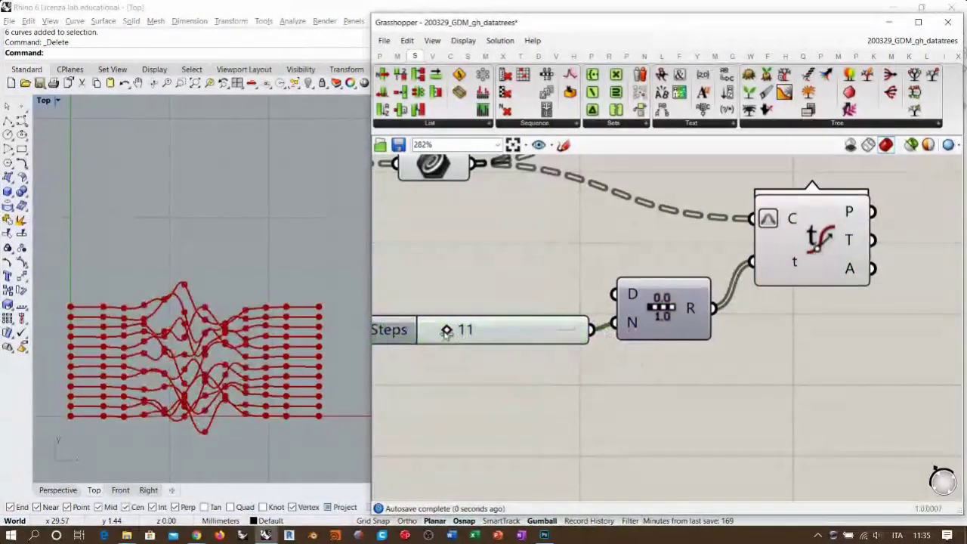
pyautogui.moveTo(446, 330); pyautogui.dragTo(508, 342)
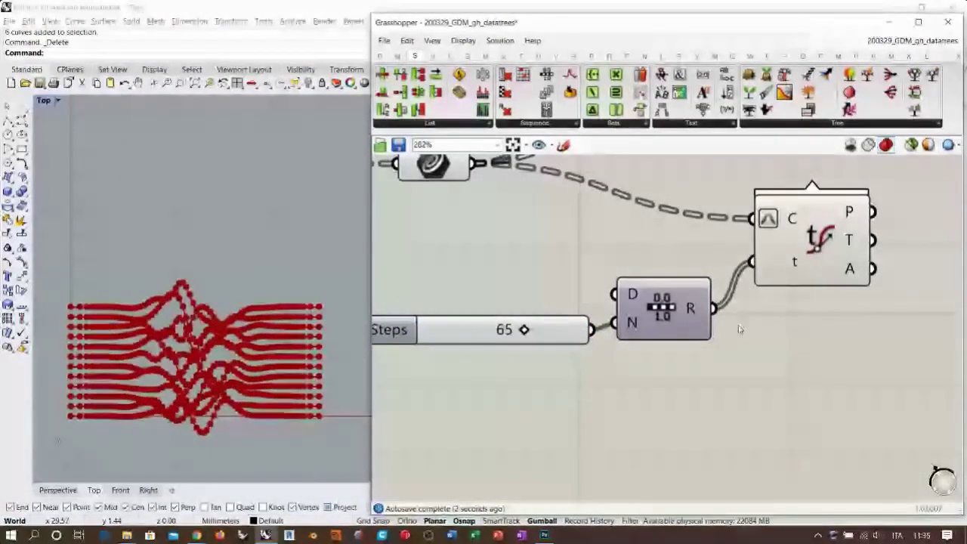
# Delete Evaluate Curve, Range and the Steps slider, then switch to the WebinarJam window.
pyautogui.moveTo(691, 312)
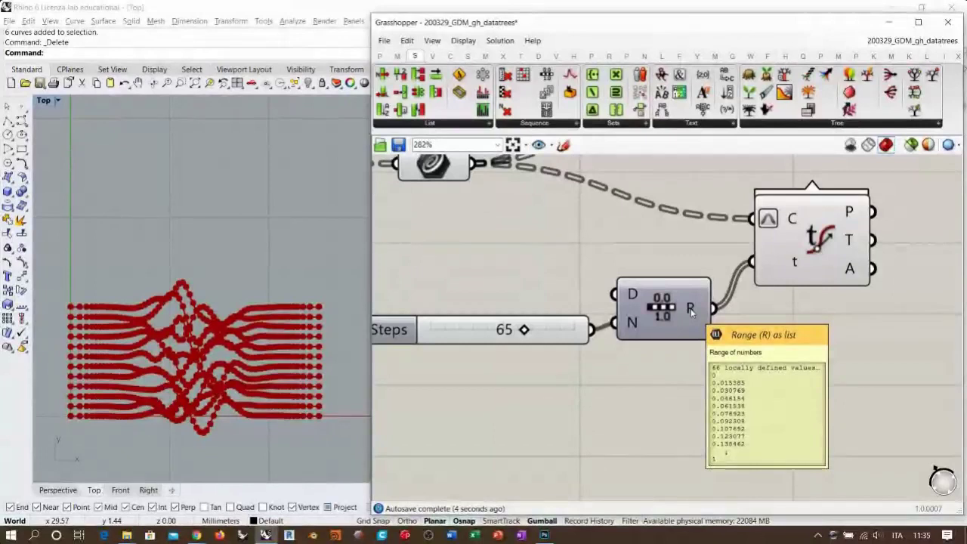
pyautogui.moveTo(790, 219)
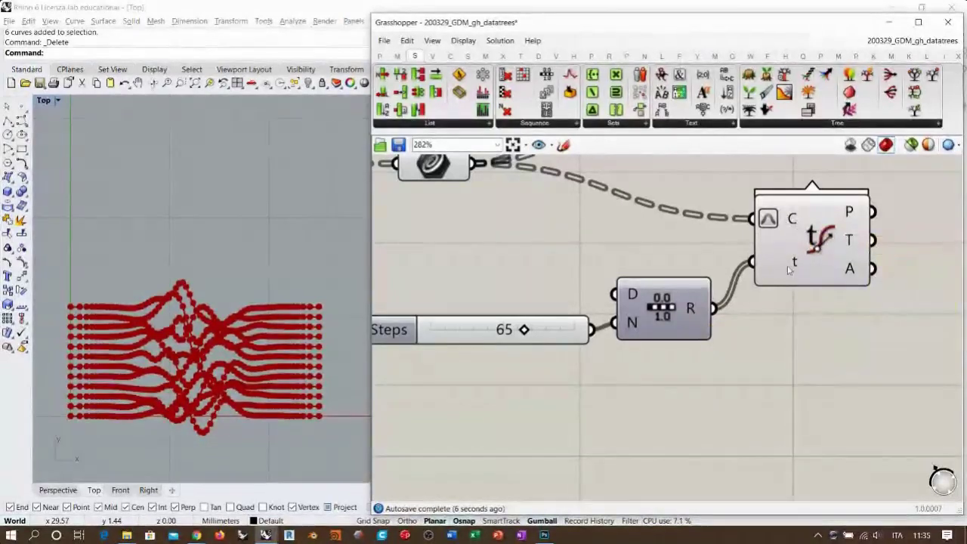
pyautogui.moveTo(791, 266)
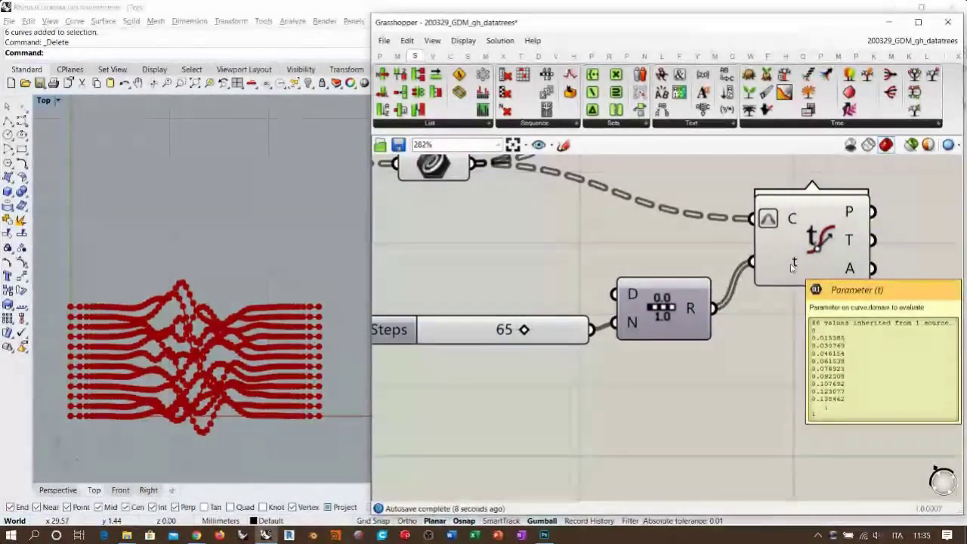
pyautogui.scroll(-3, 801, 330)
pyautogui.moveTo(862, 413); pyautogui.dragTo(657, 310)
pyautogui.press('Delete')
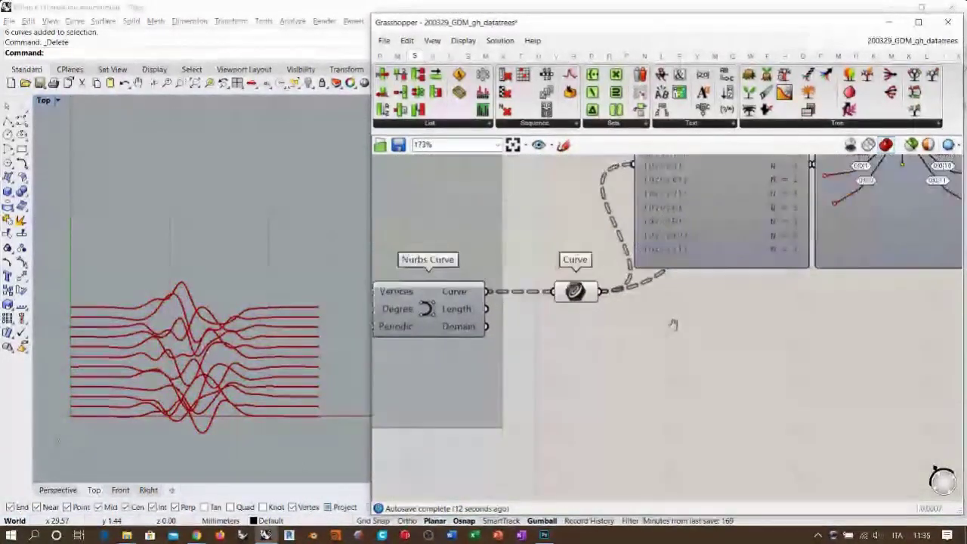
pyautogui.hotkey('alt', 'Tab')
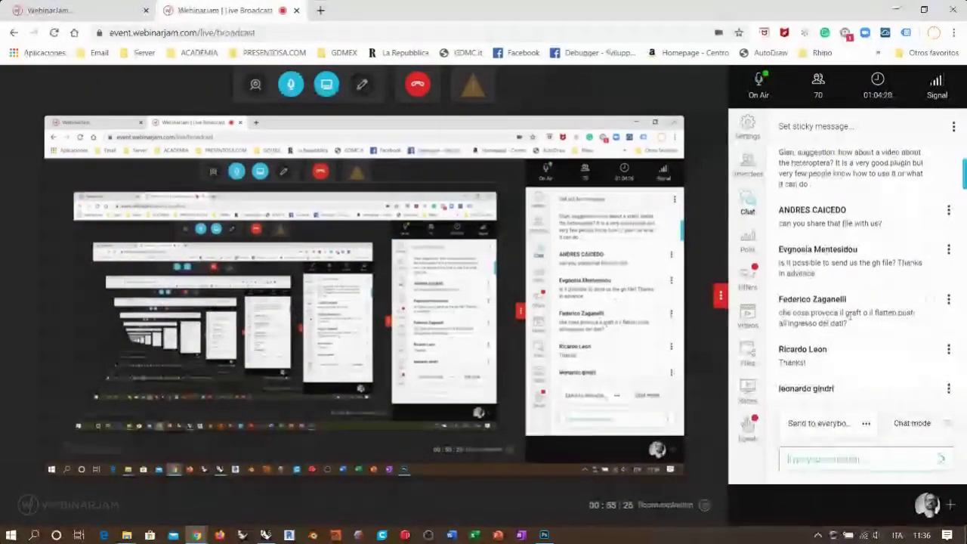
# Read the viewers' chat messages, including the t9 copy-and-paste question, then return to Rhino.
pyautogui.scroll(2, 838, 321)
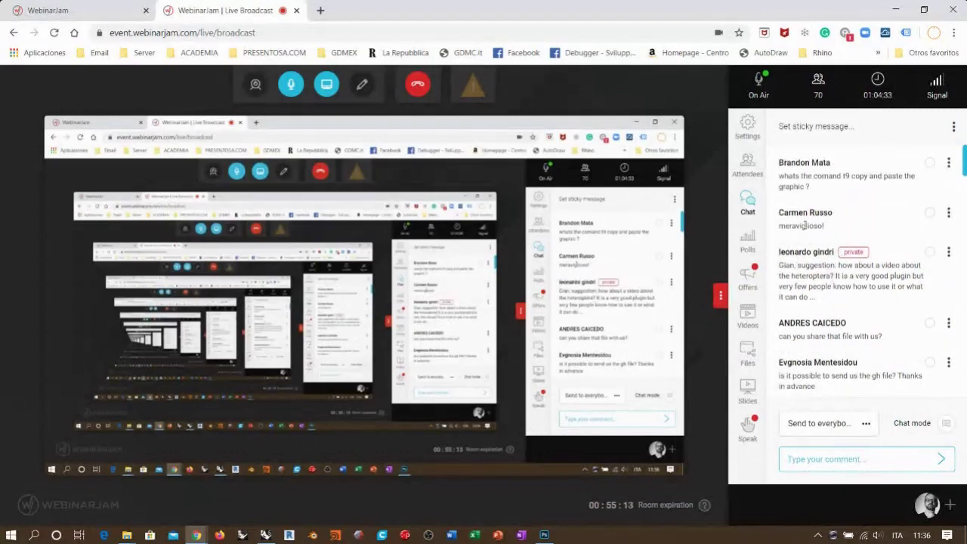
pyautogui.moveTo(826, 264); pyautogui.dragTo(779, 265)
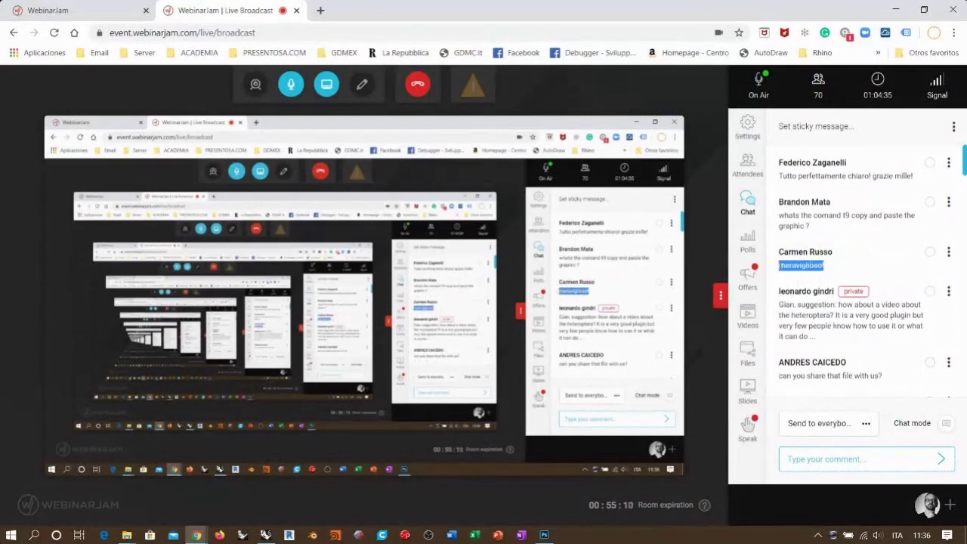
pyautogui.click(842, 231)
pyautogui.doubleClick(845, 215)
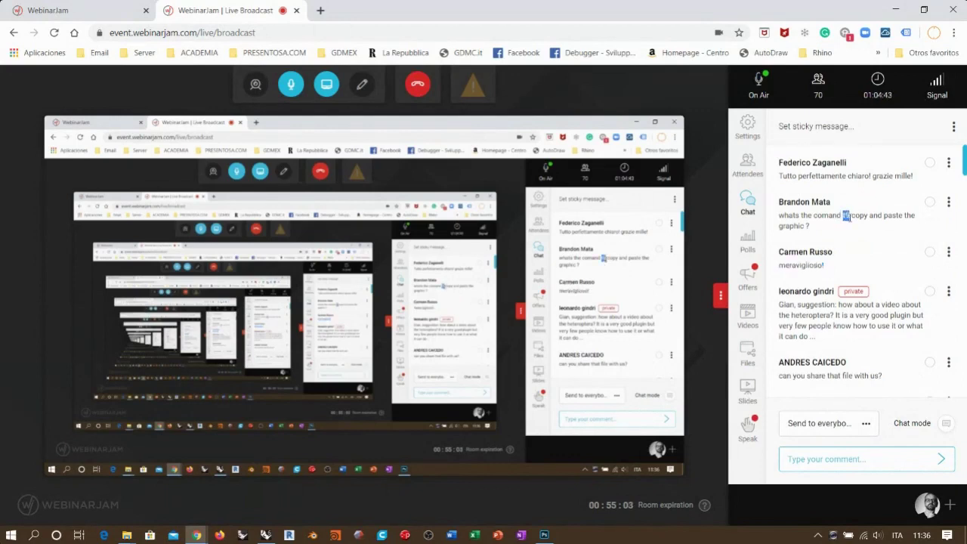
pyautogui.click(843, 231)
pyautogui.moveTo(779, 215); pyautogui.dragTo(823, 228)
pyautogui.click(823, 228)
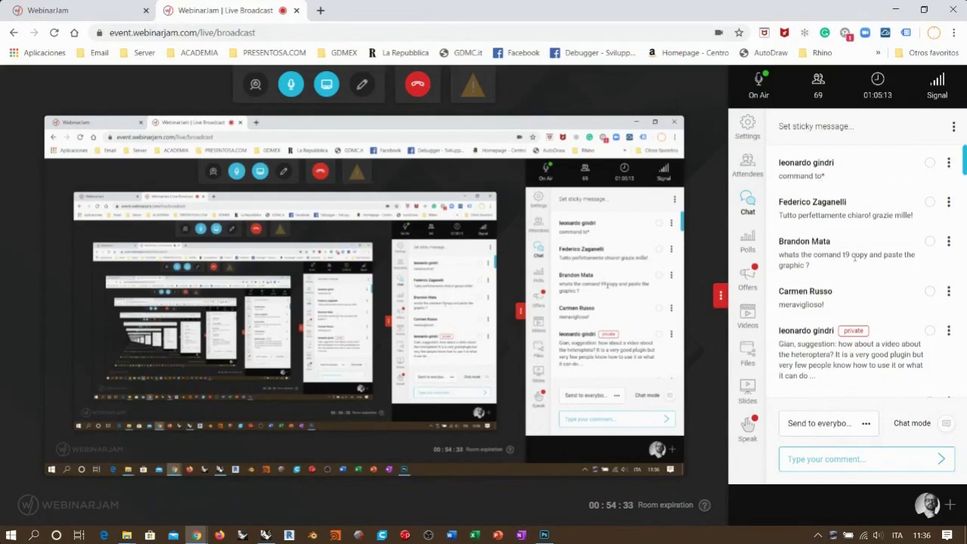
pyautogui.hotkey('alt', 'Tab')
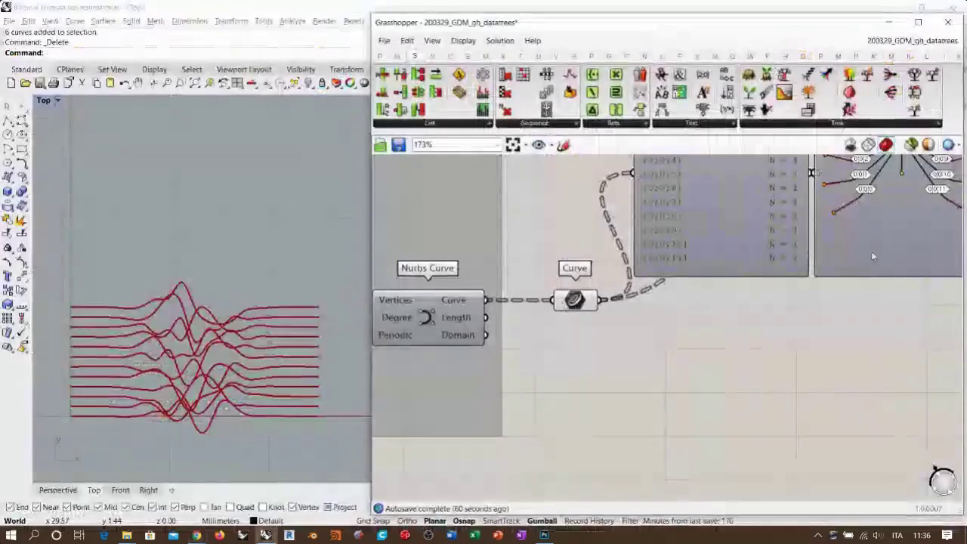
pyautogui.scroll(-4, 682, 355)
pyautogui.click(680, 270)
pyautogui.keyDown('alt'); pyautogui.moveTo(680, 268); pyautogui.dragTo(692, 386); pyautogui.keyUp('alt')
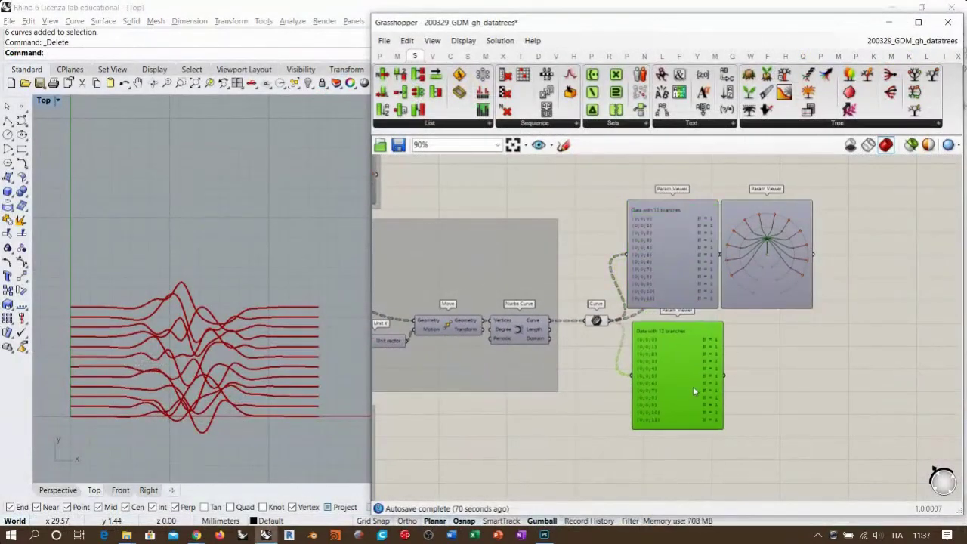
pyautogui.hotkey('ctrl', 'z')
pyautogui.click(749, 376)
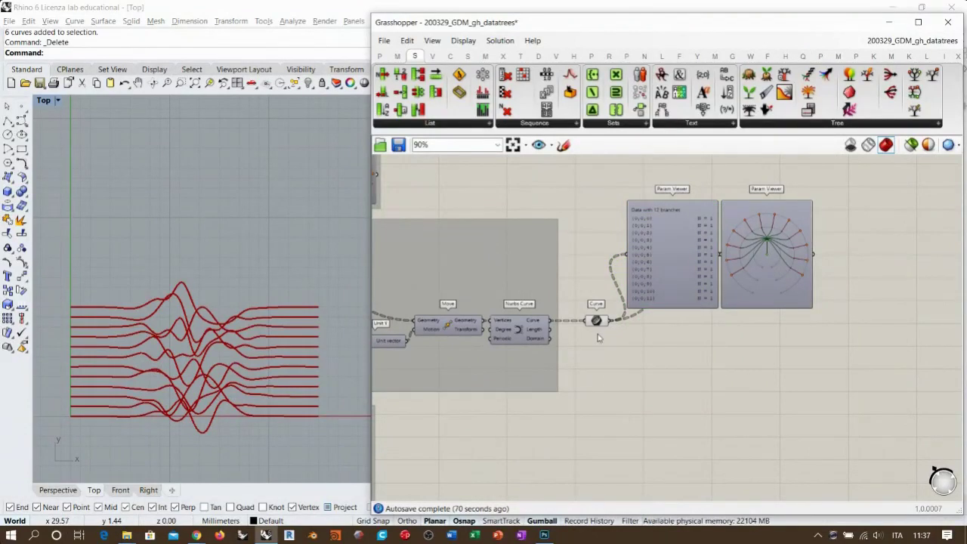
pyautogui.moveTo(531, 338); pyautogui.dragTo(641, 326, button='right')
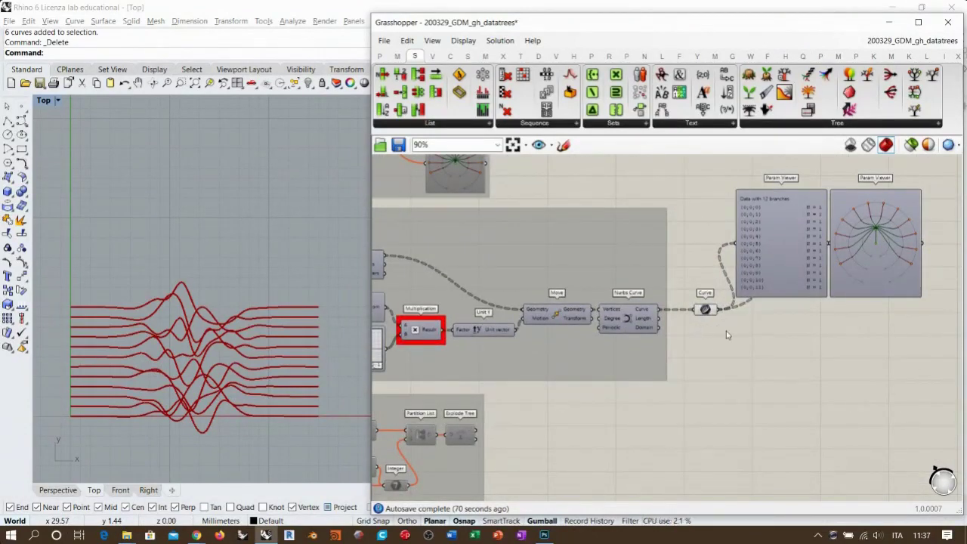
pyautogui.moveTo(726, 335); pyautogui.dragTo(784, 286, button='right')
pyautogui.scroll(-1, 725, 283)
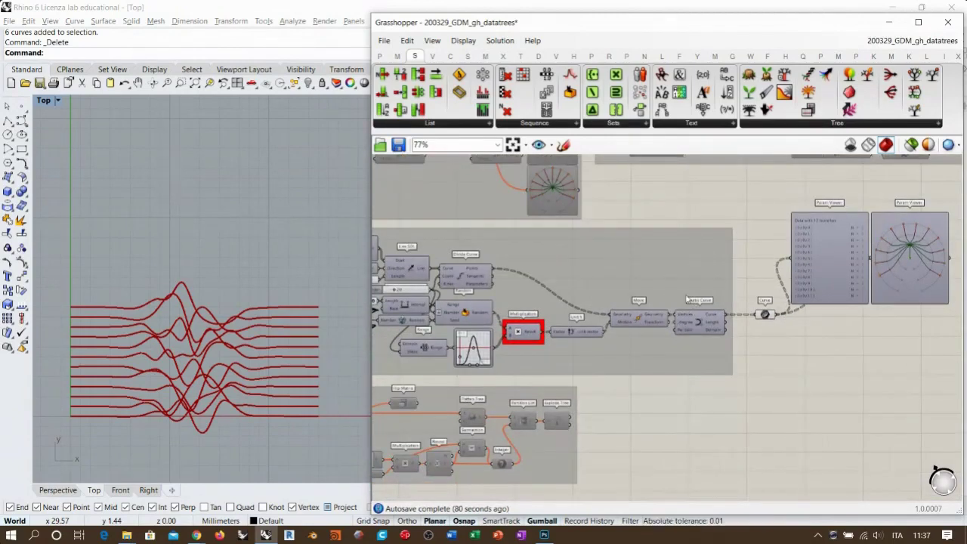
pyautogui.hotkey('alt', 'Tab')
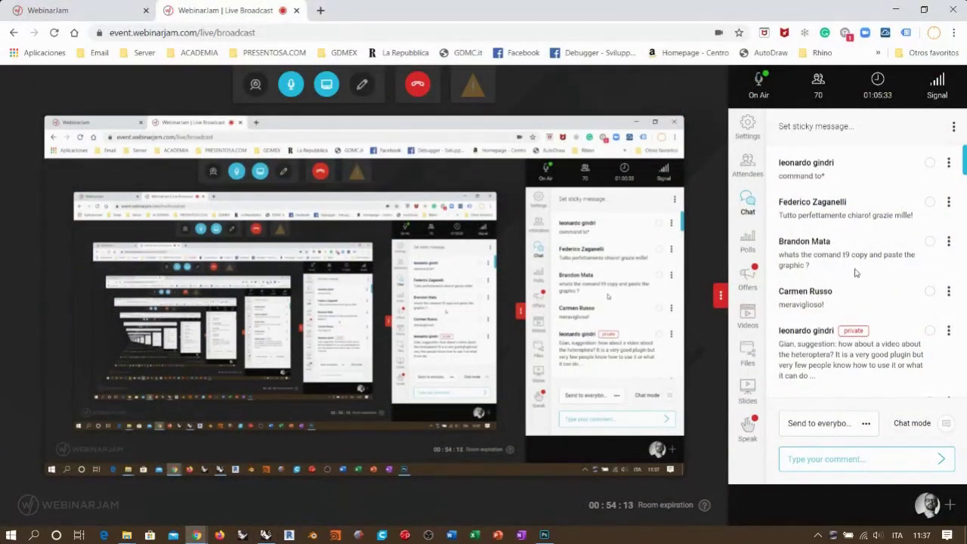
pyautogui.hotkey('alt', 'Tab')
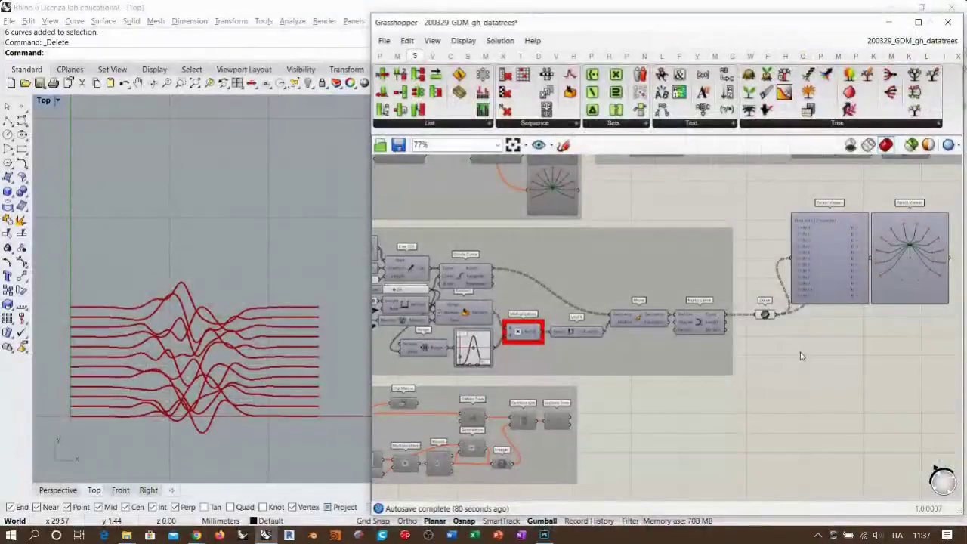
pyautogui.moveTo(840, 334); pyautogui.dragTo(815, 328, button='right')
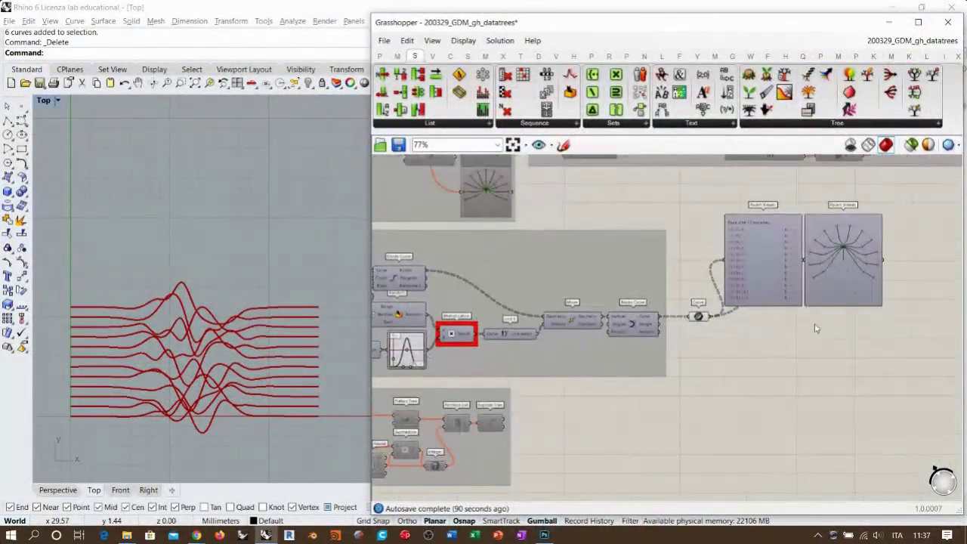
pyautogui.click(830, 288)
pyautogui.click(835, 326)
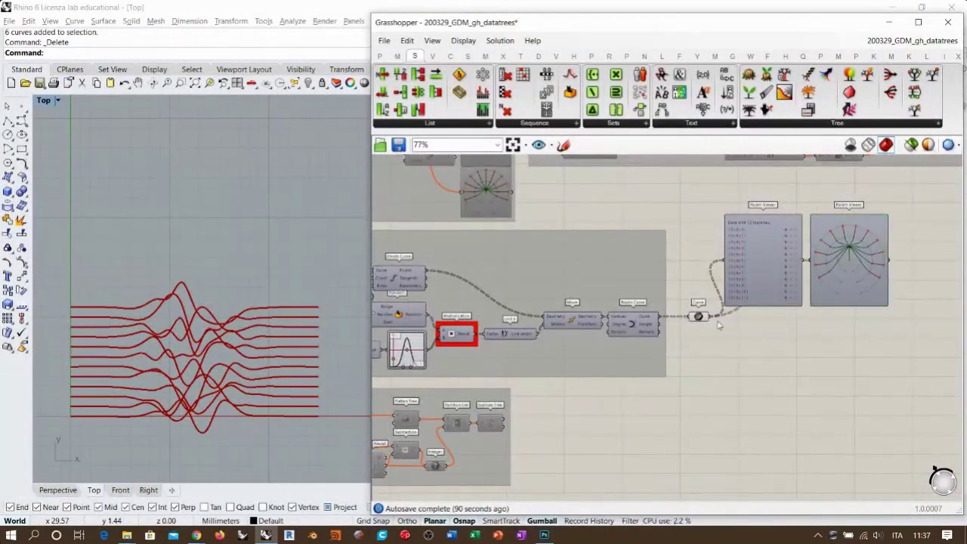
pyautogui.scroll(5, 714, 320)
pyautogui.moveTo(669, 316); pyautogui.dragTo(672, 316)
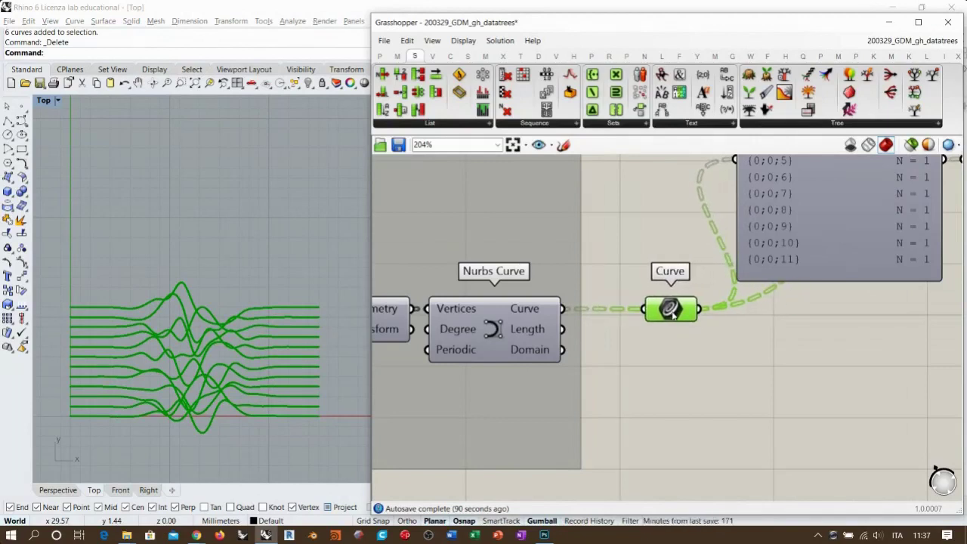
# Alt-drag two wired copies of the Curve parameter, then delete them.
pyautogui.moveTo(672, 316); pyautogui.dragTo(669, 316)
pyautogui.moveTo(778, 403); pyautogui.dragTo(774, 404)
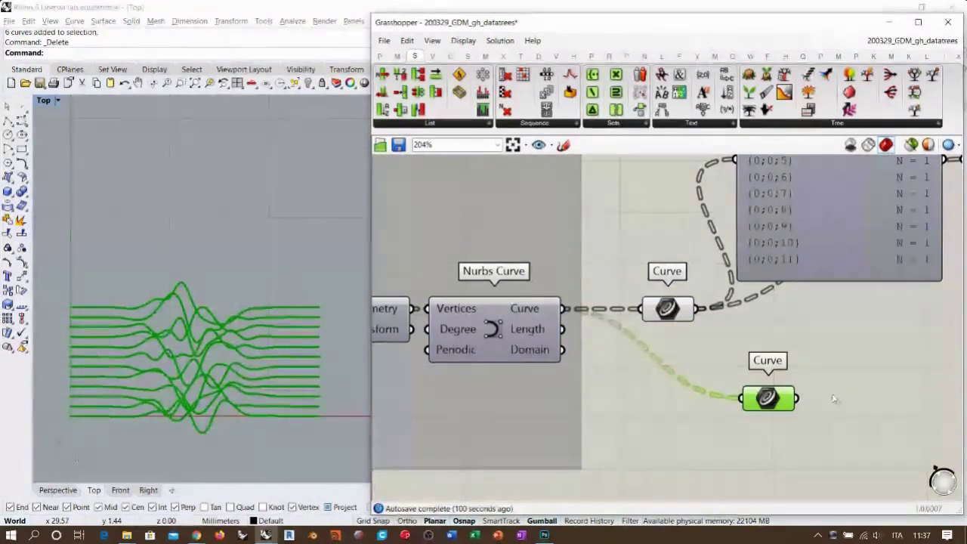
pyautogui.keyDown('alt'); pyautogui.moveTo(777, 405); pyautogui.dragTo(832, 352); pyautogui.keyUp('alt')
pyautogui.moveTo(860, 423); pyautogui.dragTo(749, 331)
pyautogui.press('Delete')
# Copy both Param Viewers, delete the copies, and bring the WebinarJam window forward.
pyautogui.scroll(-5, 729, 302)
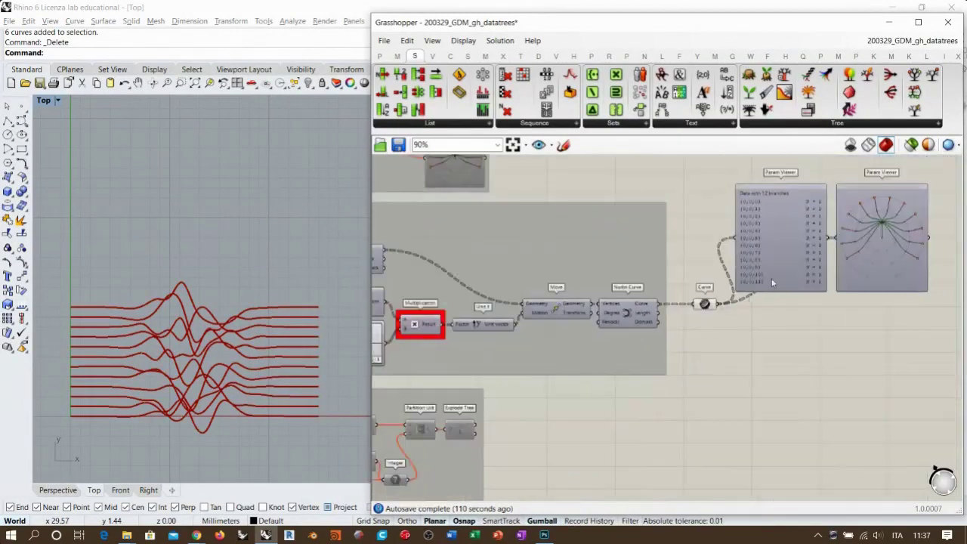
pyautogui.keyDown('alt'); pyautogui.moveTo(763, 240); pyautogui.dragTo(779, 387); pyautogui.keyUp('alt')
pyautogui.moveTo(880, 469); pyautogui.dragTo(760, 376)
pyautogui.press('Delete')
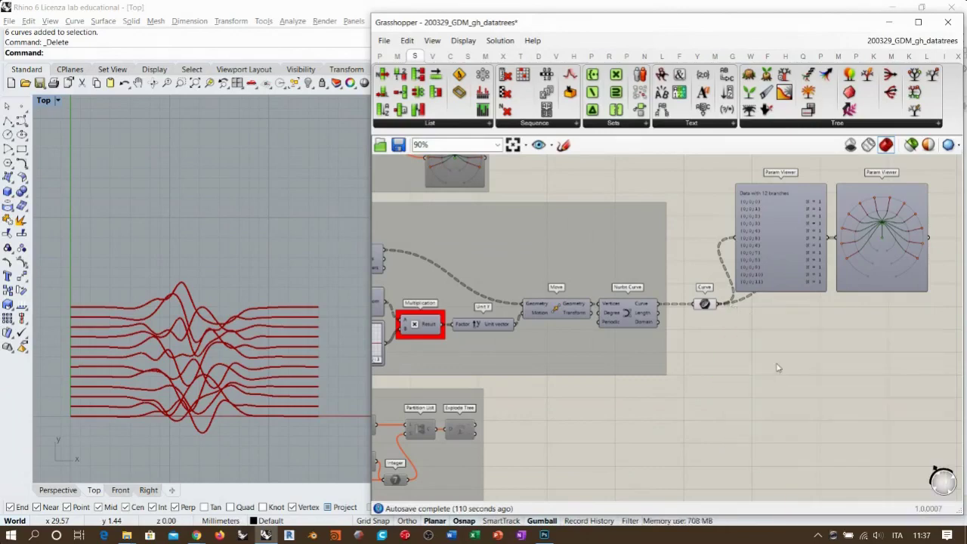
pyautogui.hotkey('alt', 'Tab')
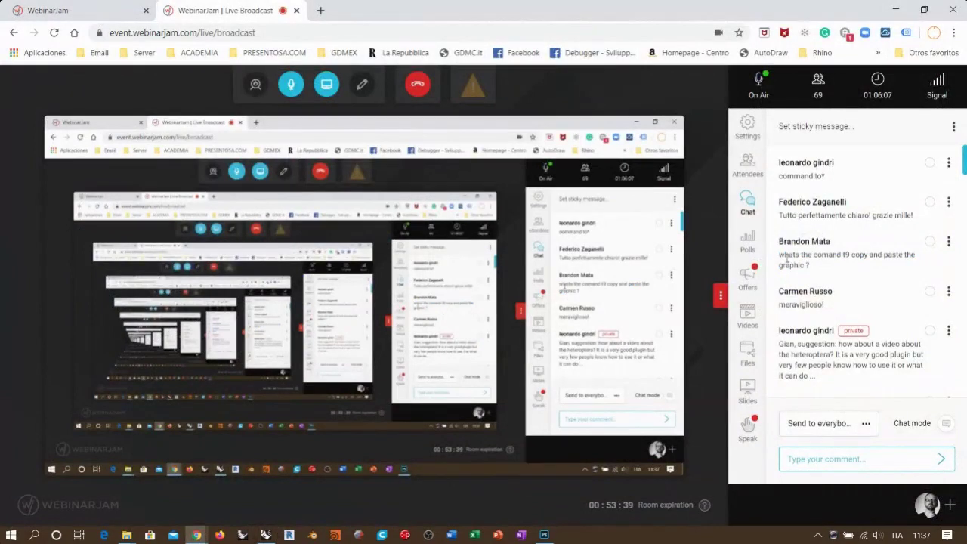
# Highlight the copy-and-paste question in the chat, then return to Rhino and Grasshopper.
pyautogui.moveTo(780, 256); pyautogui.dragTo(831, 268)
pyautogui.click(833, 269)
pyautogui.hotkey('alt', 'Tab')
# Disable the Heteroptera group's preview and window-select the lower Line–Tween Curve–Divide Curve group.
pyautogui.scroll(-4, 821, 308)
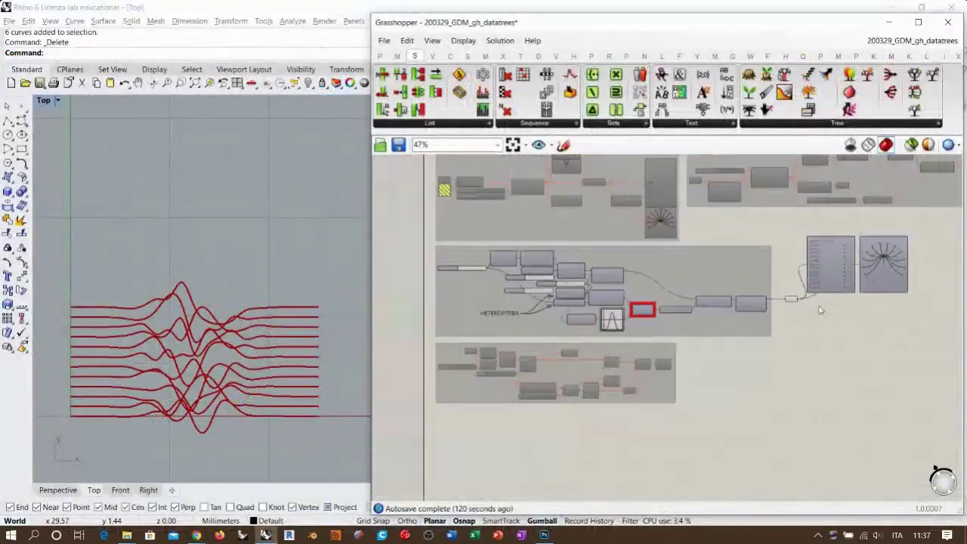
pyautogui.moveTo(922, 243); pyautogui.dragTo(437, 337)
pyautogui.hotkey('ctrl', 'g')
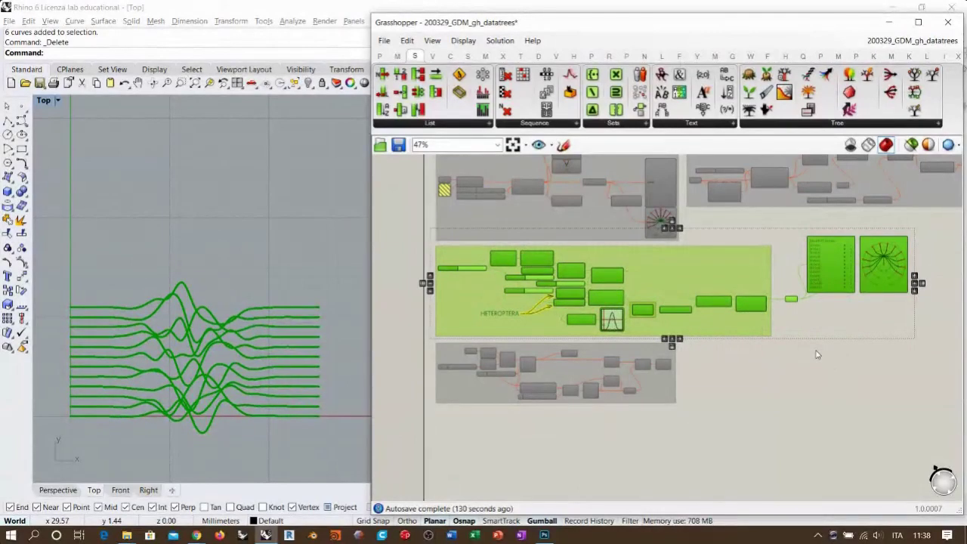
pyautogui.click(804, 374)
pyautogui.scroll(5, 552, 359)
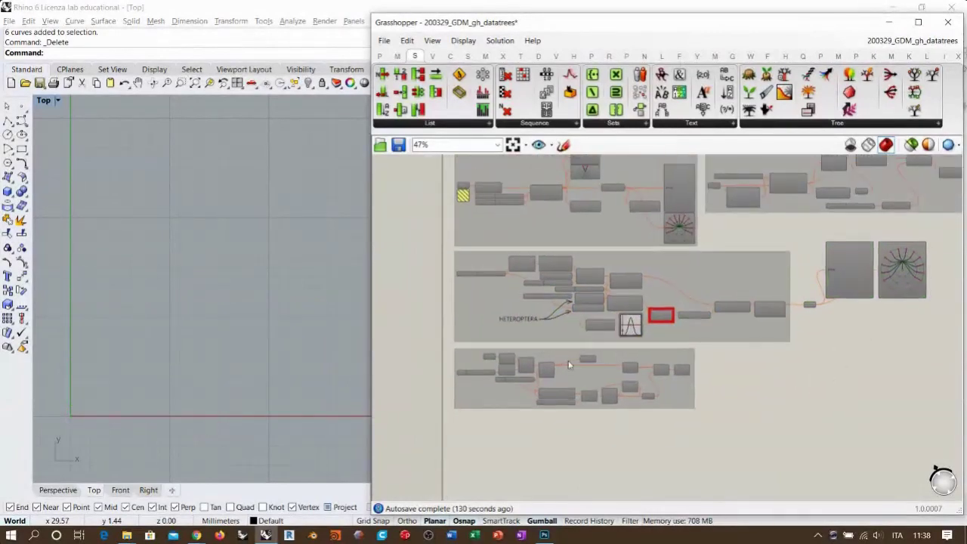
pyautogui.scroll(-2, 602, 340)
pyautogui.moveTo(911, 257); pyautogui.dragTo(412, 459)
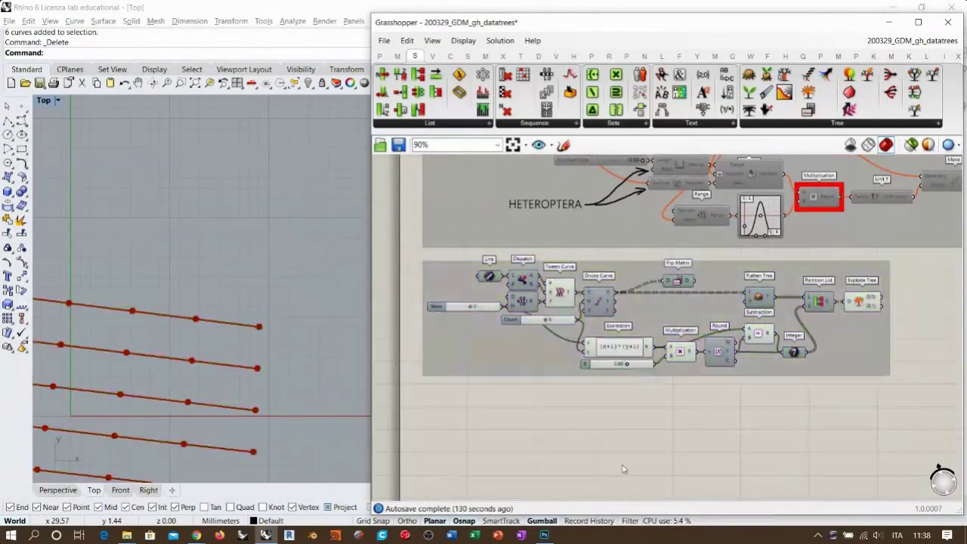
pyautogui.hotkey('ctrl', 'e')
pyautogui.click(497, 358)
pyautogui.click(625, 410)
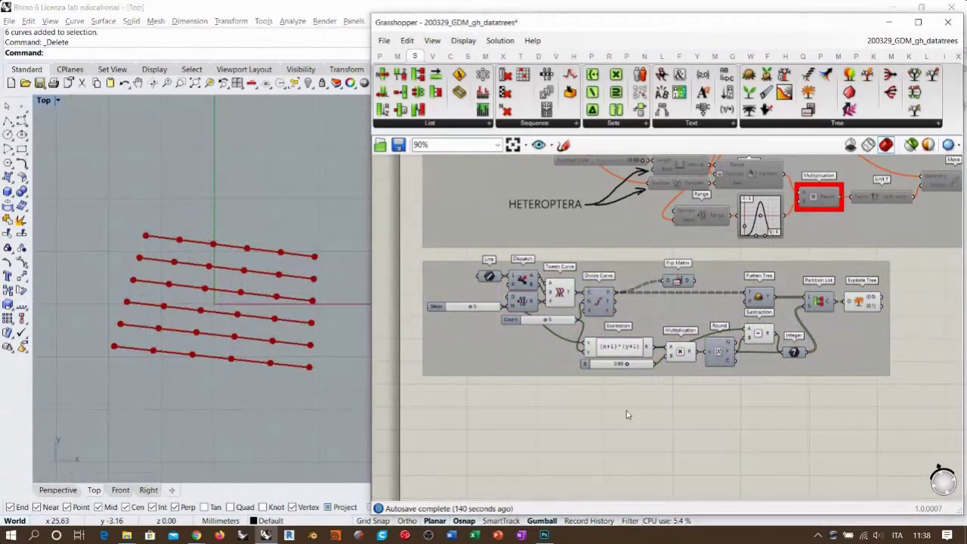
pyautogui.scroll(4, 585, 328)
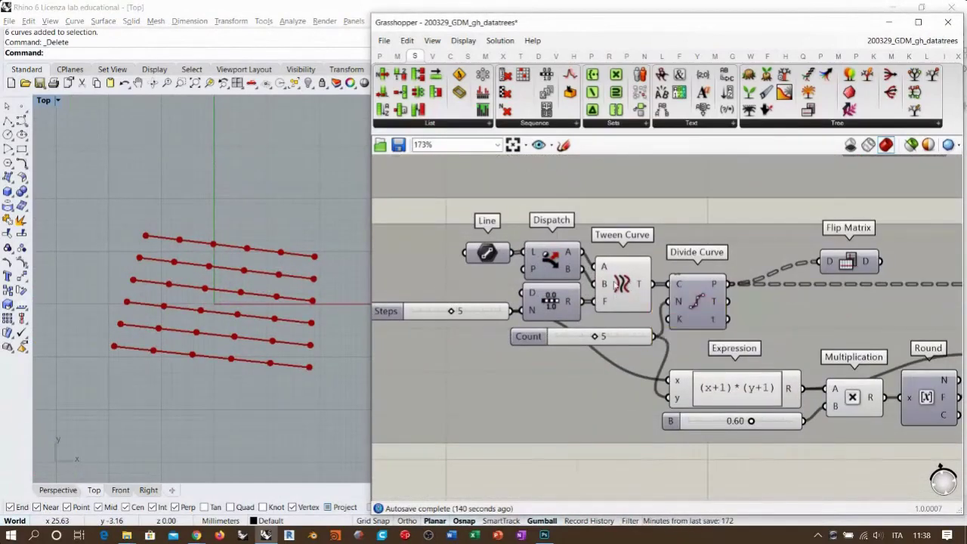
pyautogui.click(626, 284)
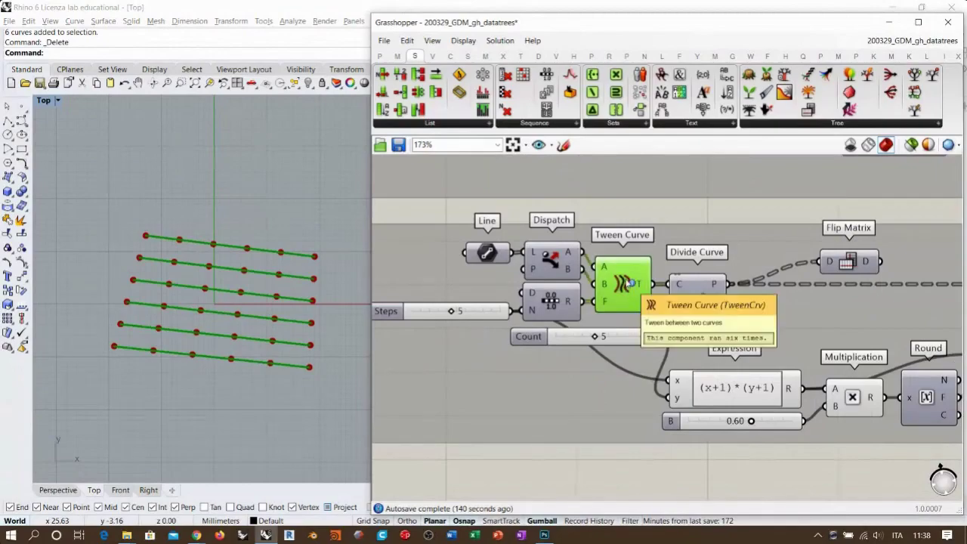
pyautogui.hotkey('alt', 'Tab')
pyautogui.hotkey('alt', 'Tab')
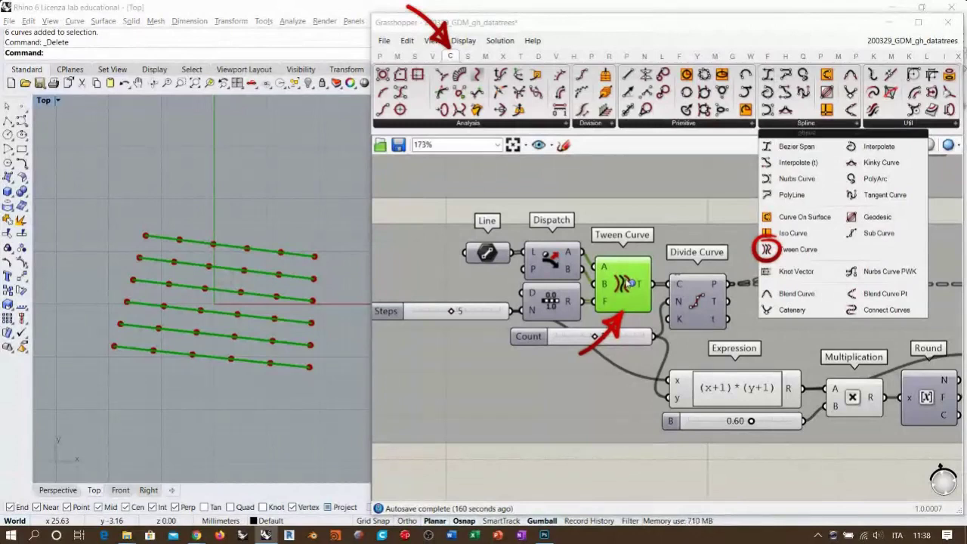
pyautogui.click(657, 349)
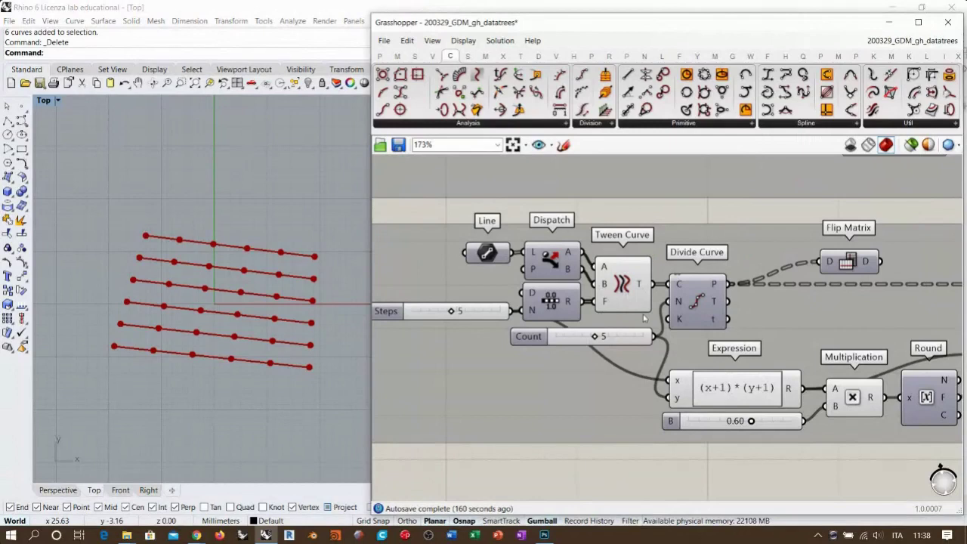
pyautogui.scroll(-2, 721, 320)
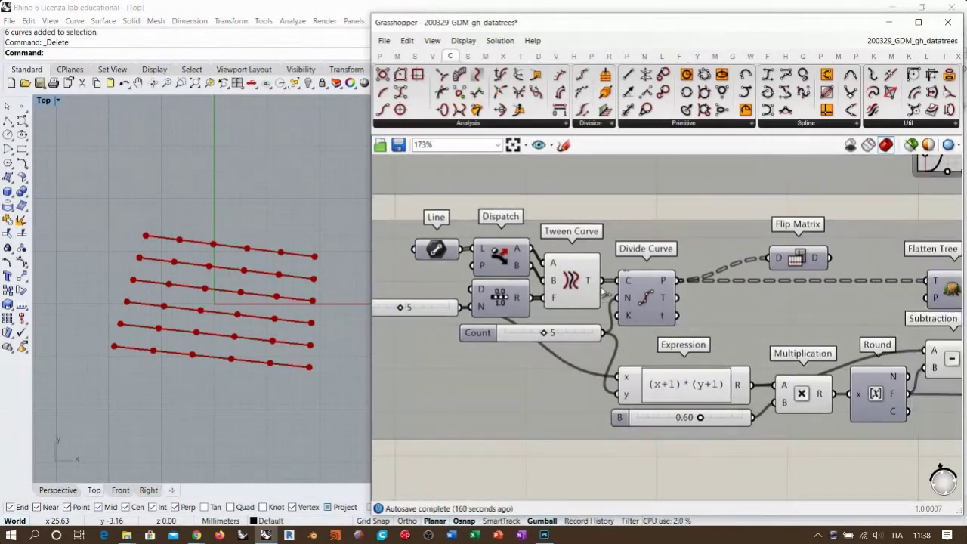
pyautogui.moveTo(734, 291); pyautogui.dragTo(686, 292, button='right')
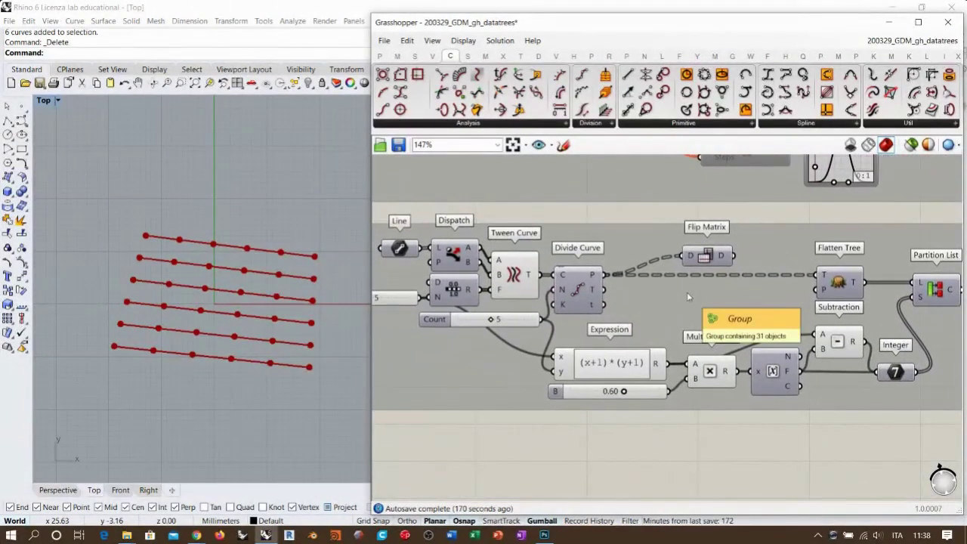
pyautogui.moveTo(650, 289); pyautogui.dragTo(787, 294, button='right')
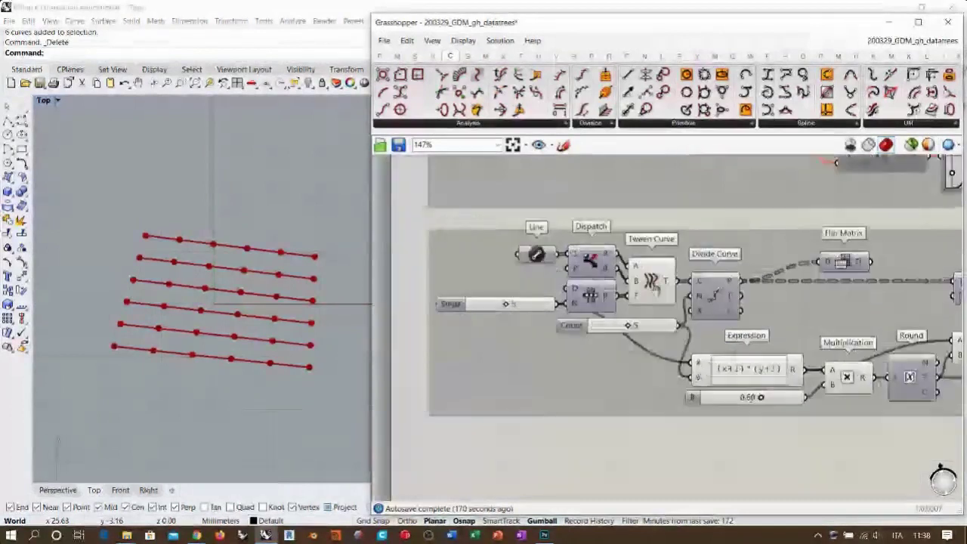
pyautogui.scroll(3, 518, 256)
pyautogui.click(708, 306)
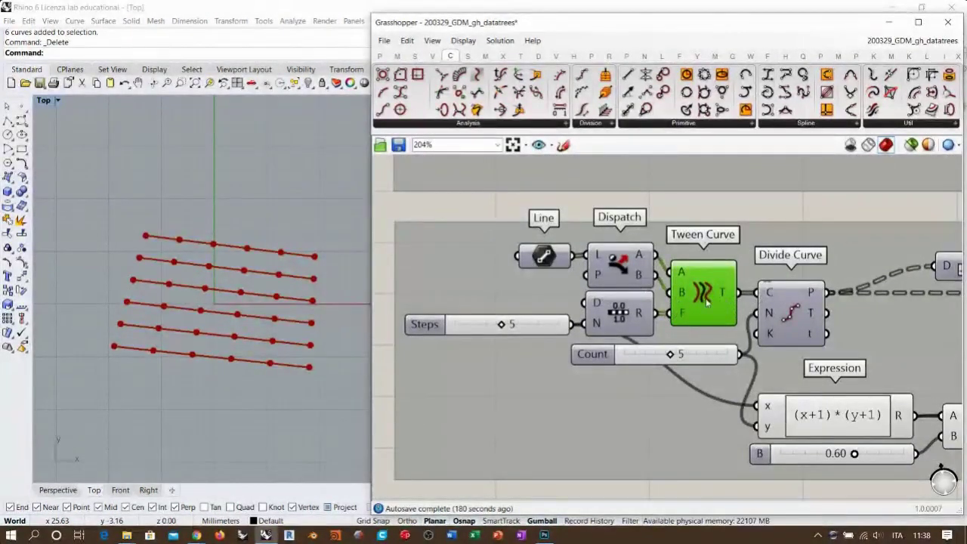
pyautogui.scroll(-3, 705, 317)
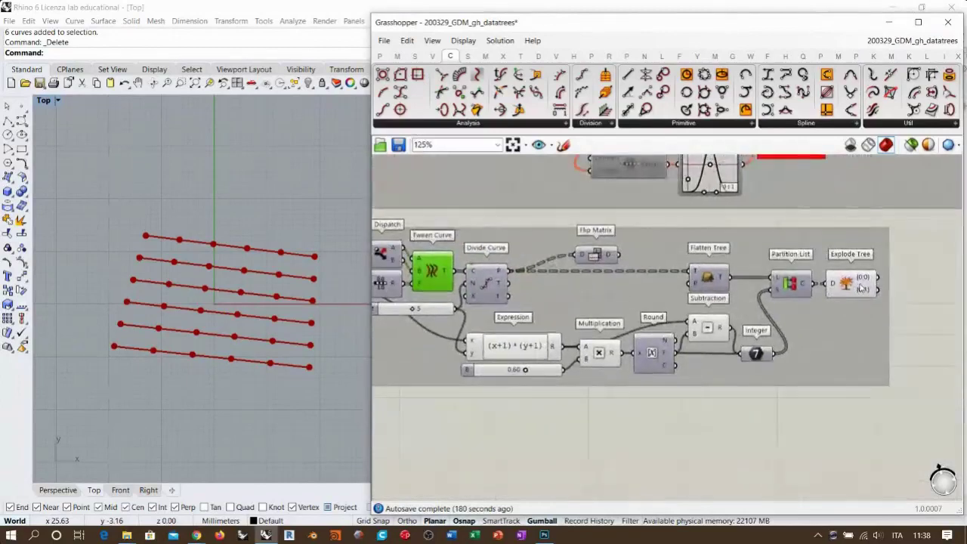
pyautogui.click(872, 283)
pyautogui.moveTo(499, 389); pyautogui.dragTo(672, 381, button='right')
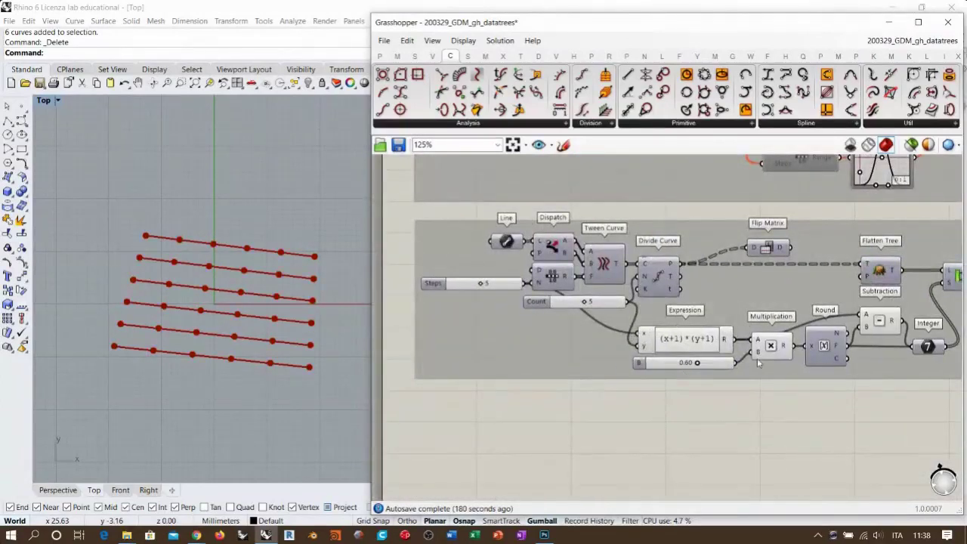
pyautogui.moveTo(717, 317); pyautogui.dragTo(633, 355, button='right')
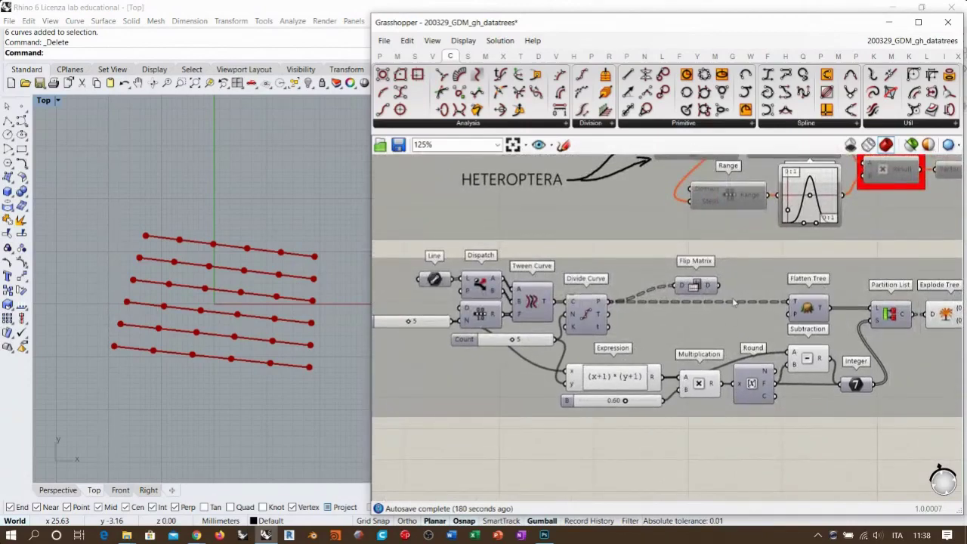
pyautogui.click(693, 285)
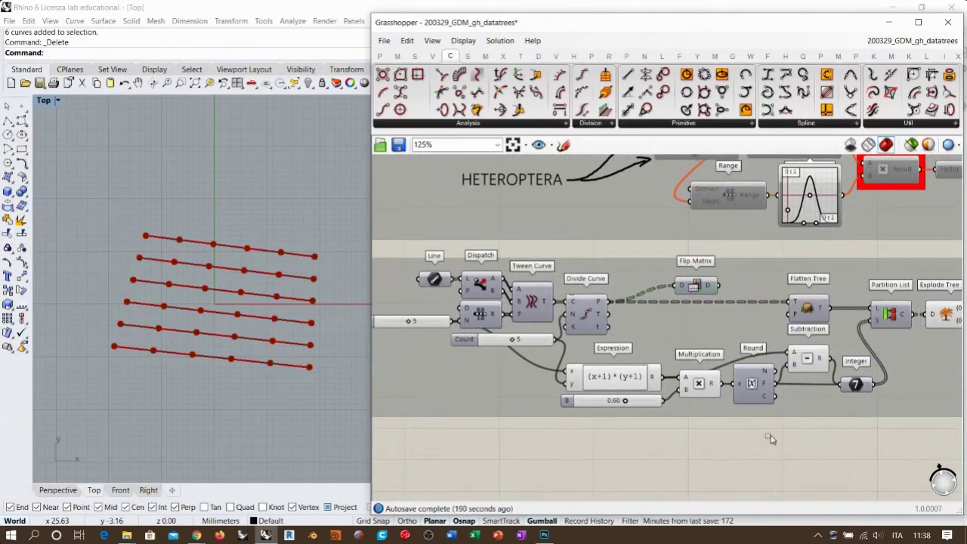
pyautogui.click(481, 285)
pyautogui.click(531, 302)
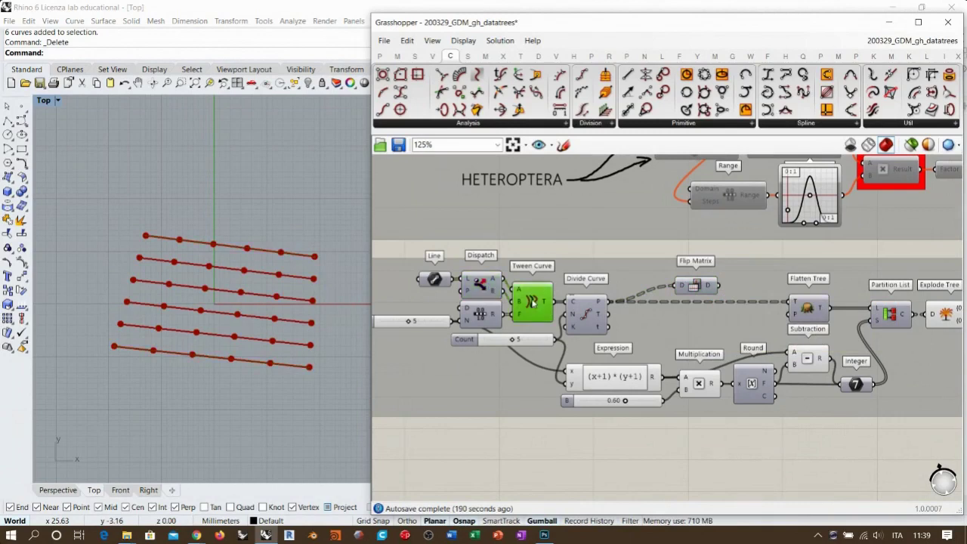
pyautogui.click(567, 462)
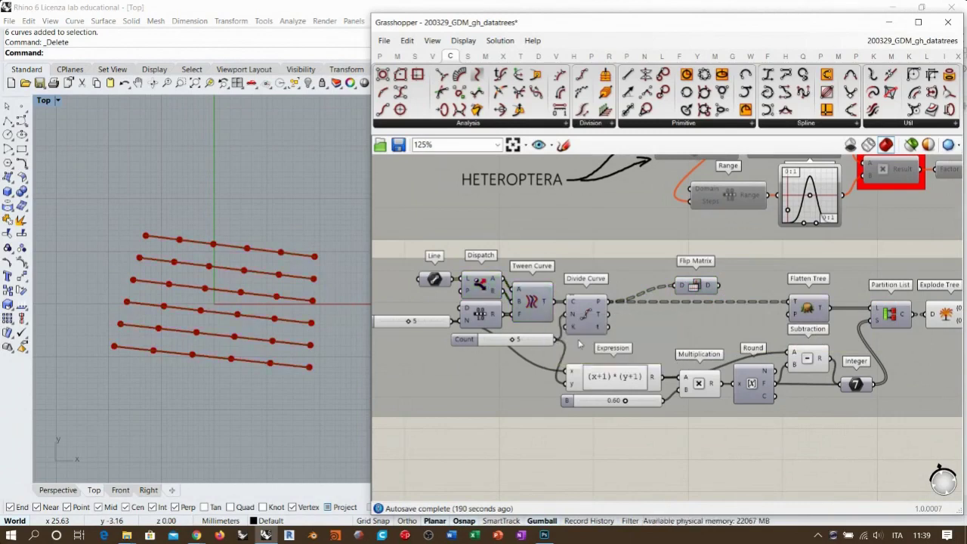
pyautogui.click(592, 320)
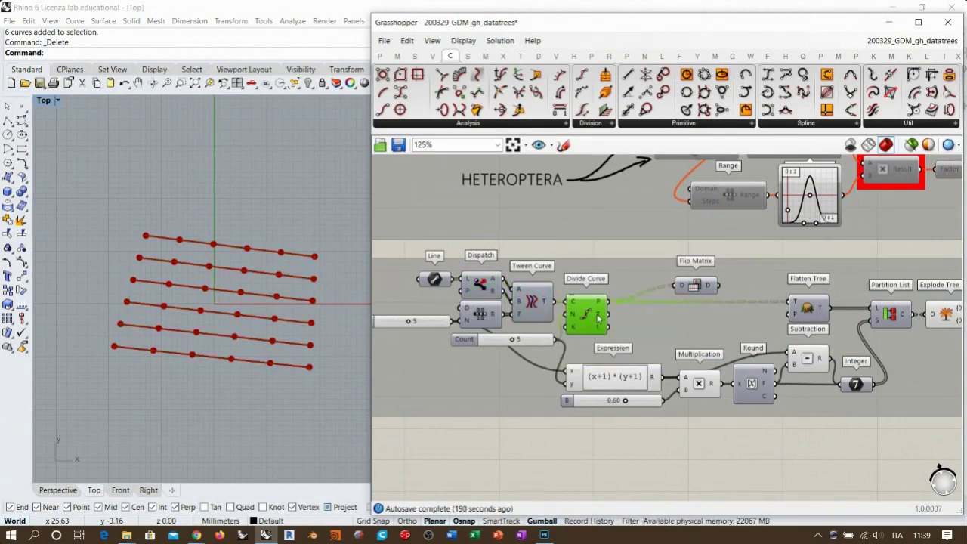
pyautogui.scroll(4, 589, 317)
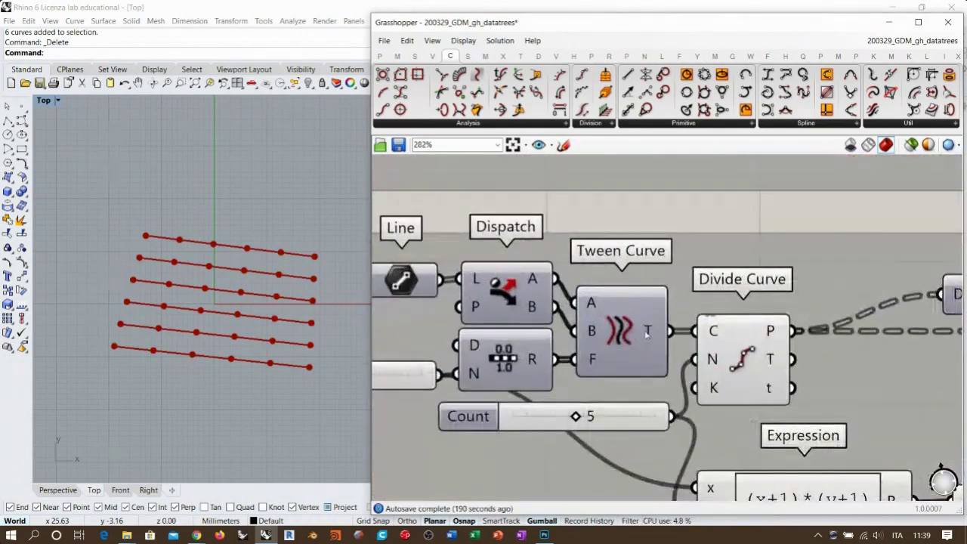
pyautogui.moveTo(646, 334)
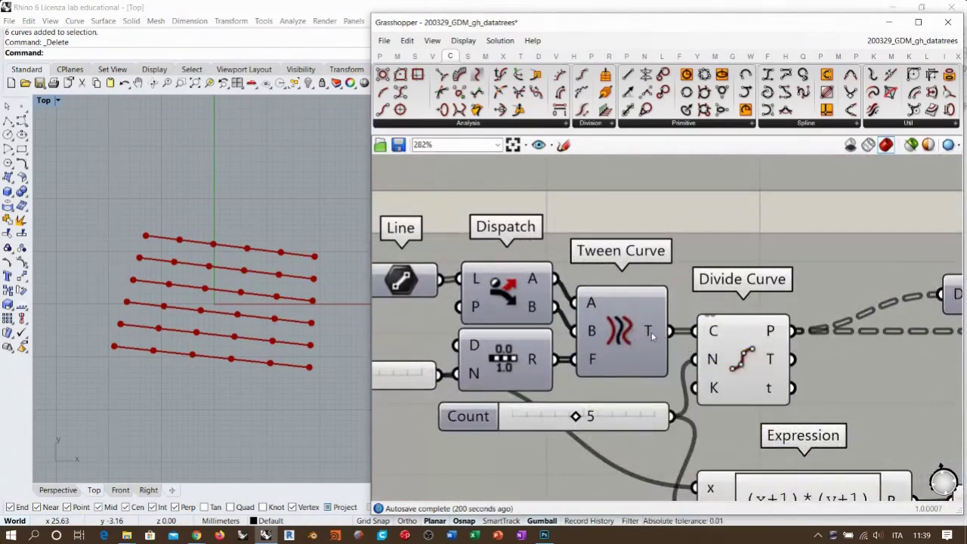
pyautogui.moveTo(751, 377); pyautogui.dragTo(687, 345, button='right')
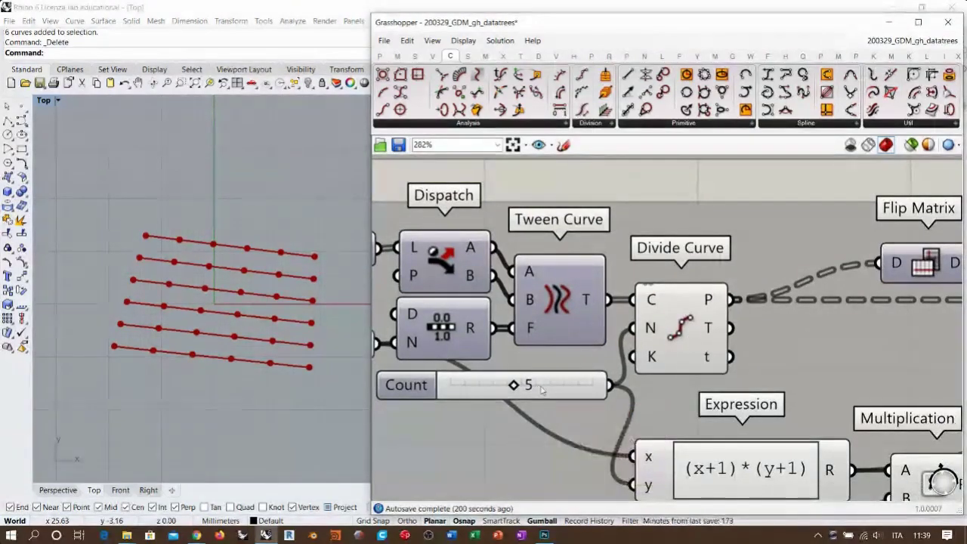
pyautogui.scroll(2, 540, 386)
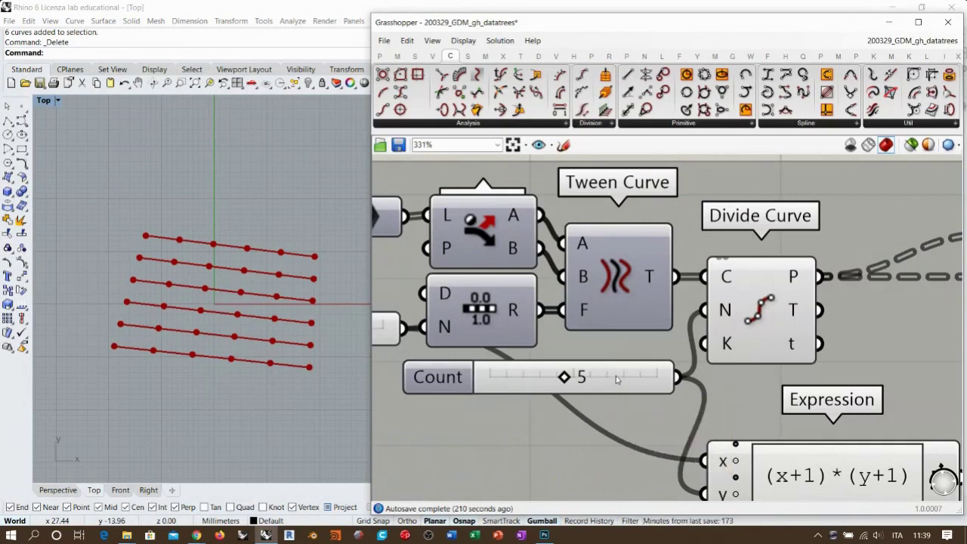
pyautogui.moveTo(791, 278)
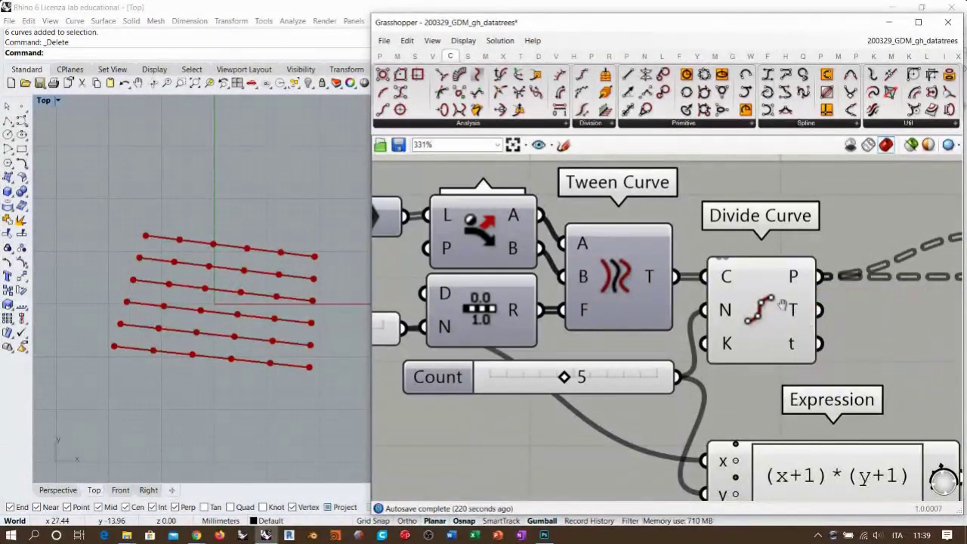
pyautogui.scroll(3, 783, 304)
pyautogui.moveTo(712, 300)
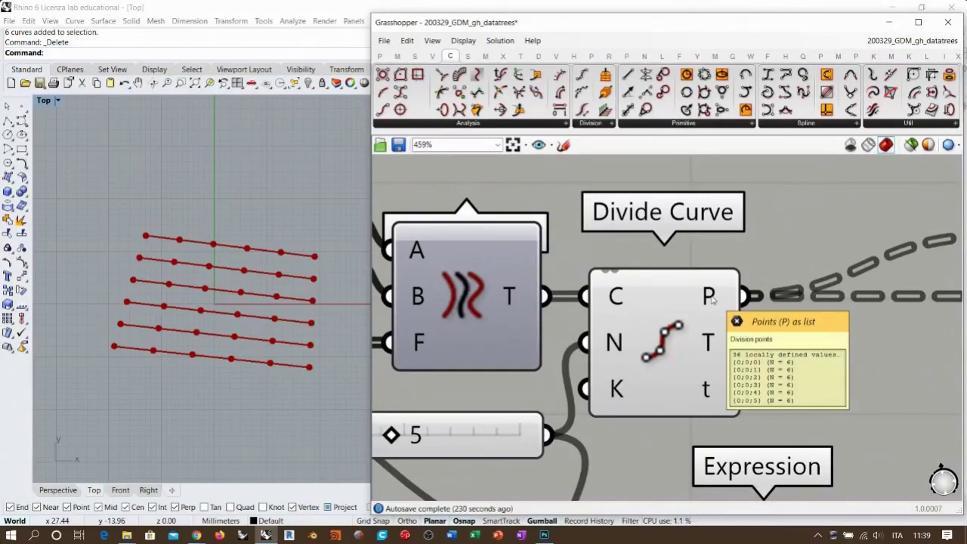
pyautogui.moveTo(770, 391); pyautogui.dragTo(662, 324, button='right')
pyautogui.scroll(-2, 662, 324)
pyautogui.scroll(1, 615, 365)
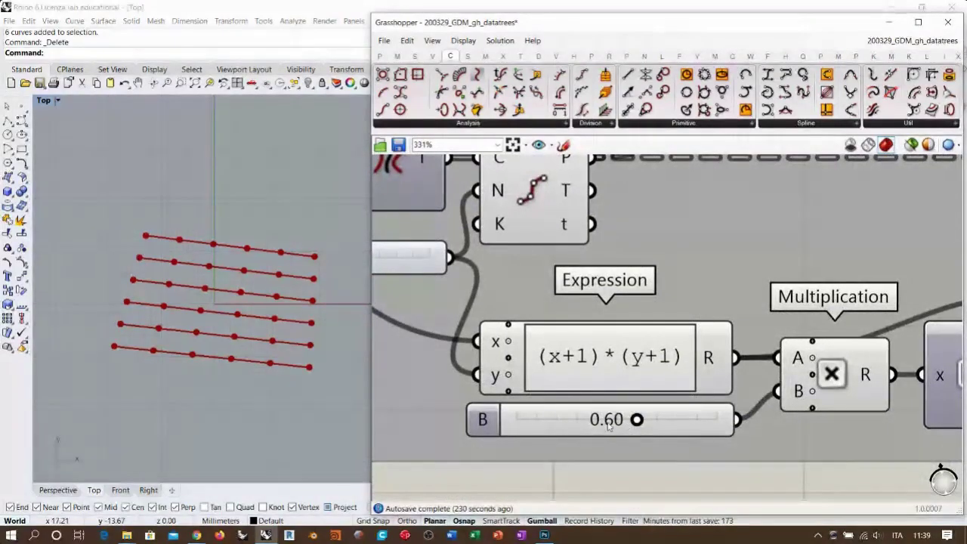
pyautogui.moveTo(608, 426); pyautogui.dragTo(626, 498, button='right')
pyautogui.scroll(2, 635, 281)
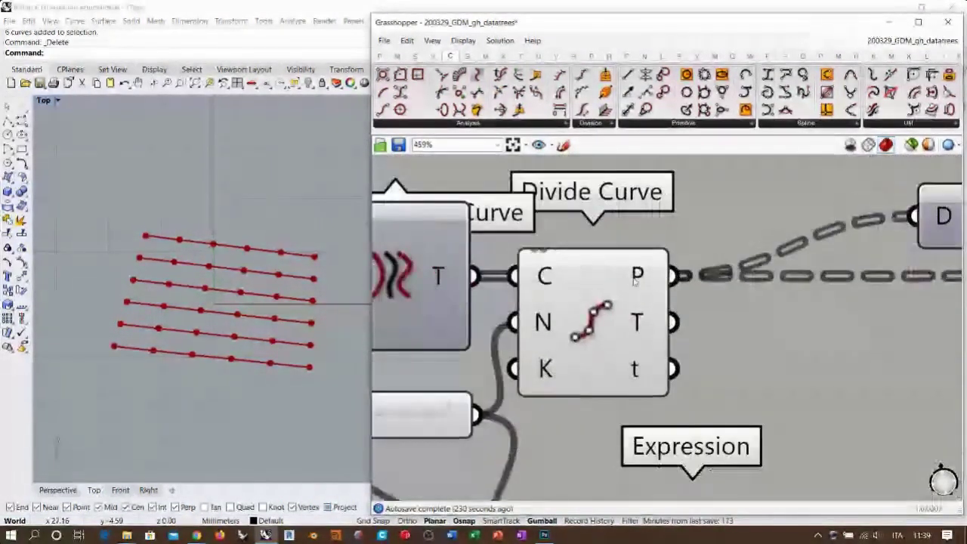
pyautogui.click(635, 281)
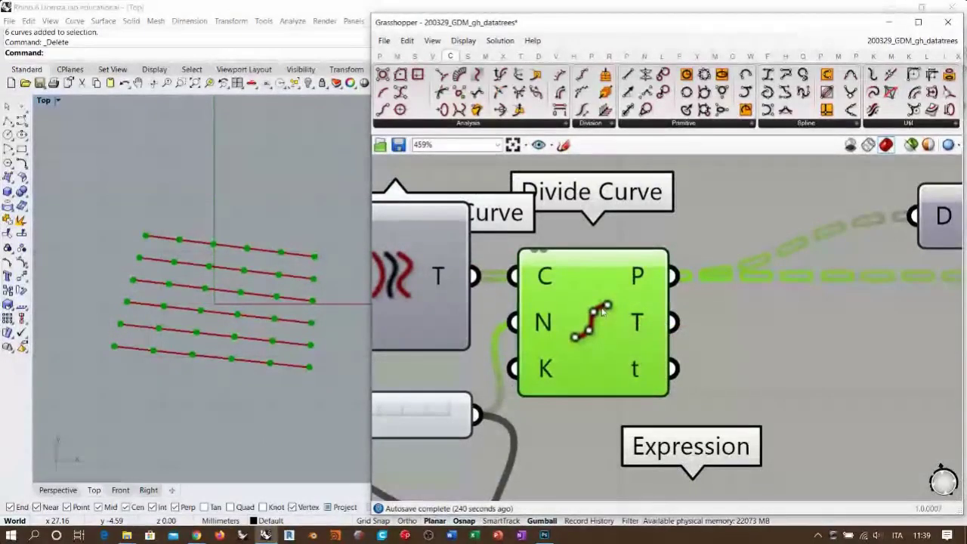
pyautogui.click(278, 334)
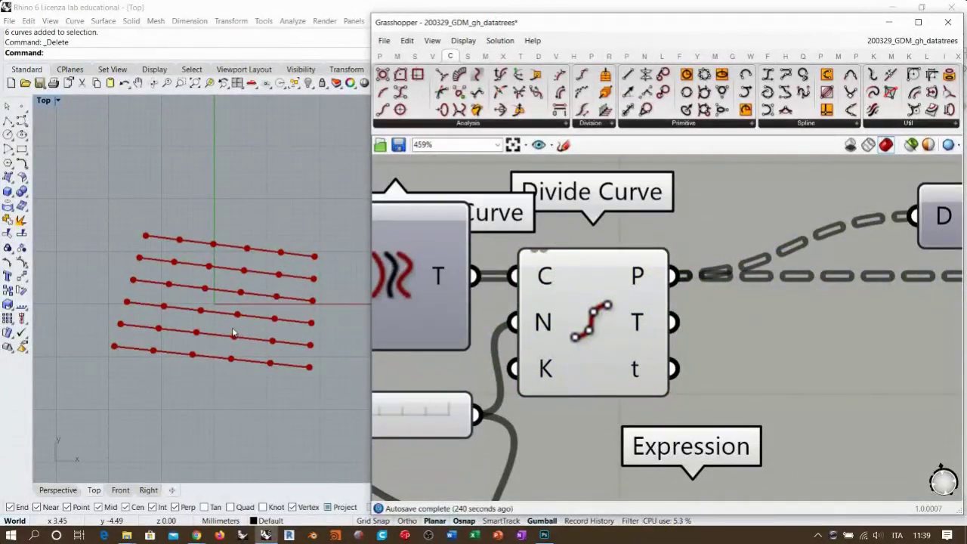
pyautogui.scroll(-3, 608, 308)
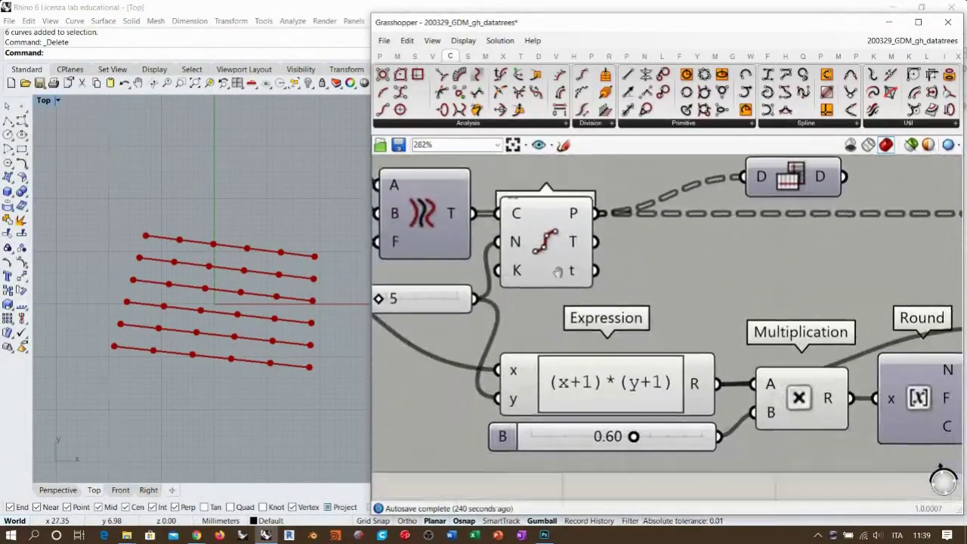
pyautogui.scroll(-2, 619, 287)
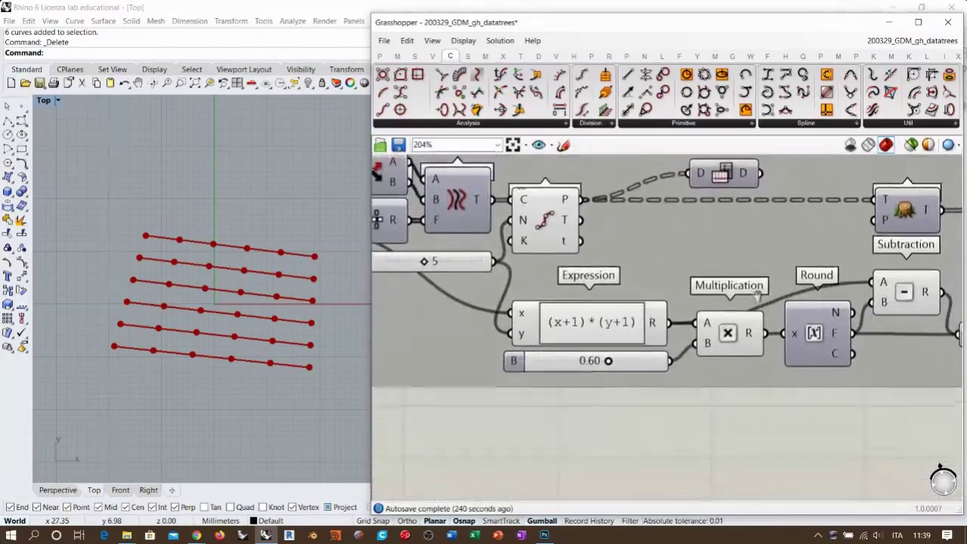
pyautogui.moveTo(674, 313); pyautogui.dragTo(465, 358, button='right')
pyautogui.scroll(5, 657, 314)
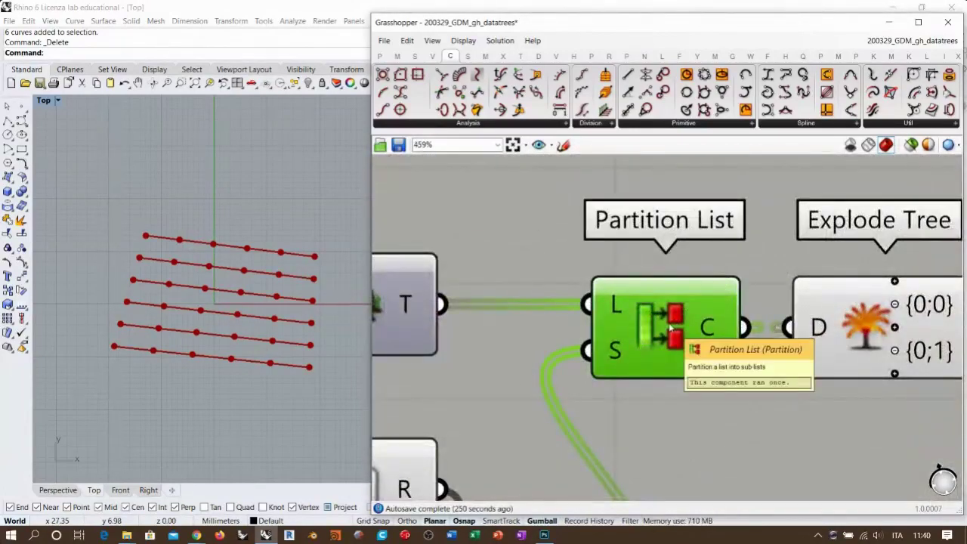
pyautogui.moveTo(626, 302); pyautogui.dragTo(690, 306, button='right')
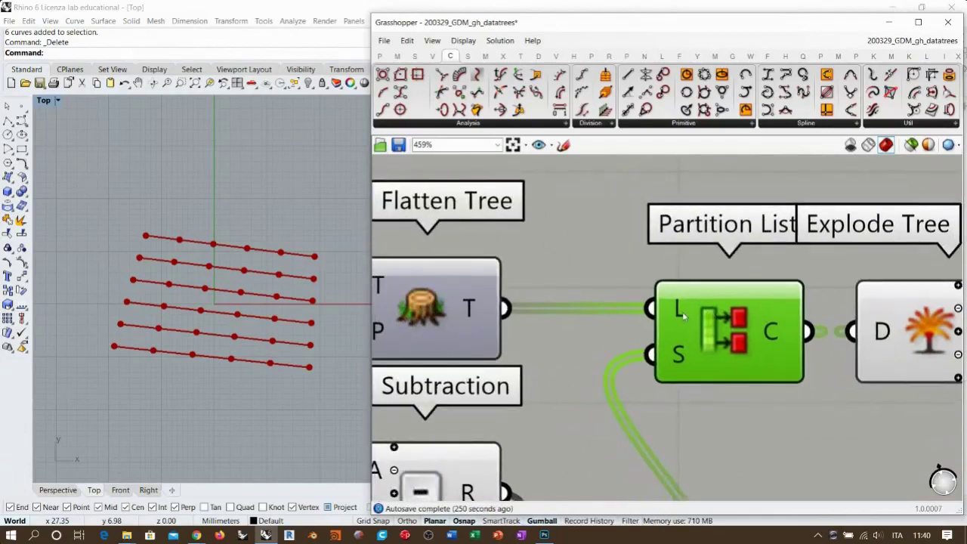
pyautogui.moveTo(683, 316)
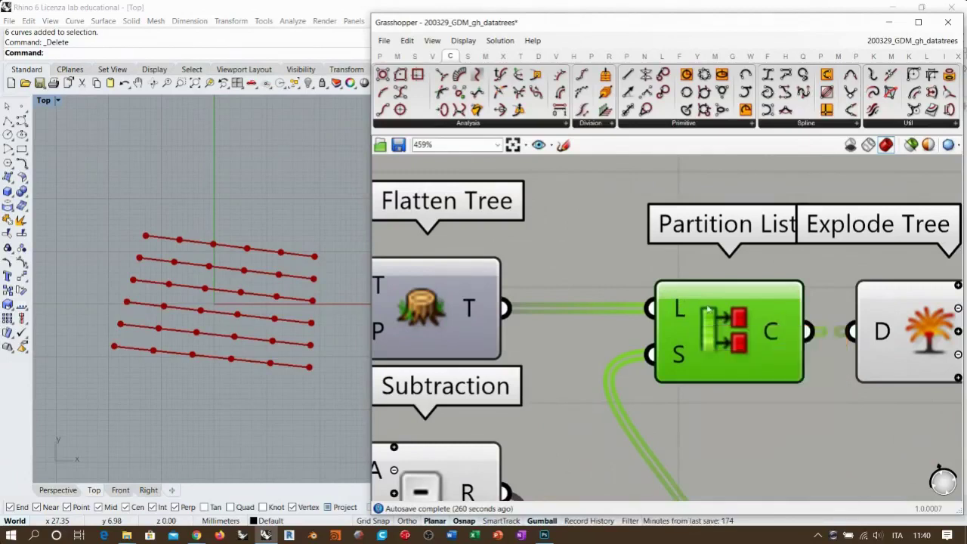
pyautogui.moveTo(677, 357)
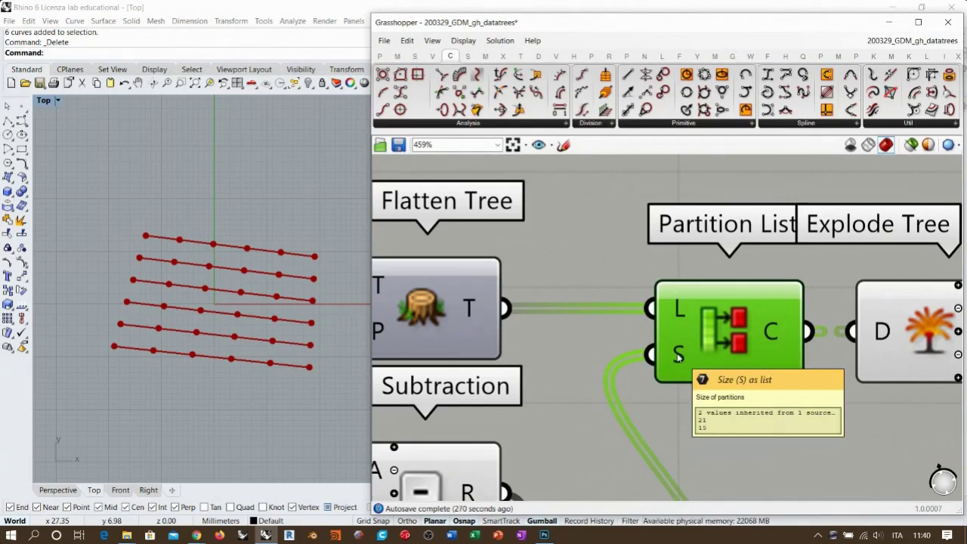
pyautogui.scroll(-5, 677, 357)
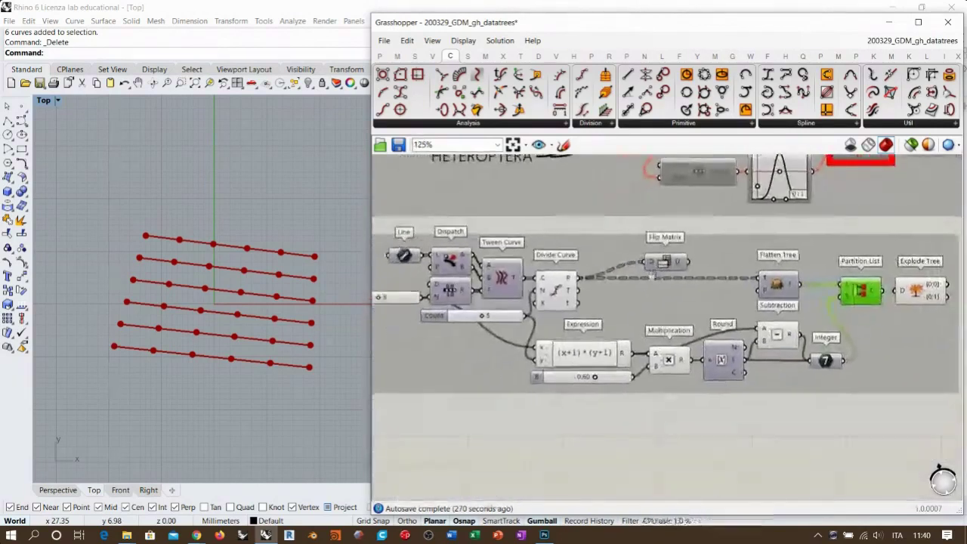
pyautogui.scroll(2, 510, 273)
pyautogui.moveTo(521, 272)
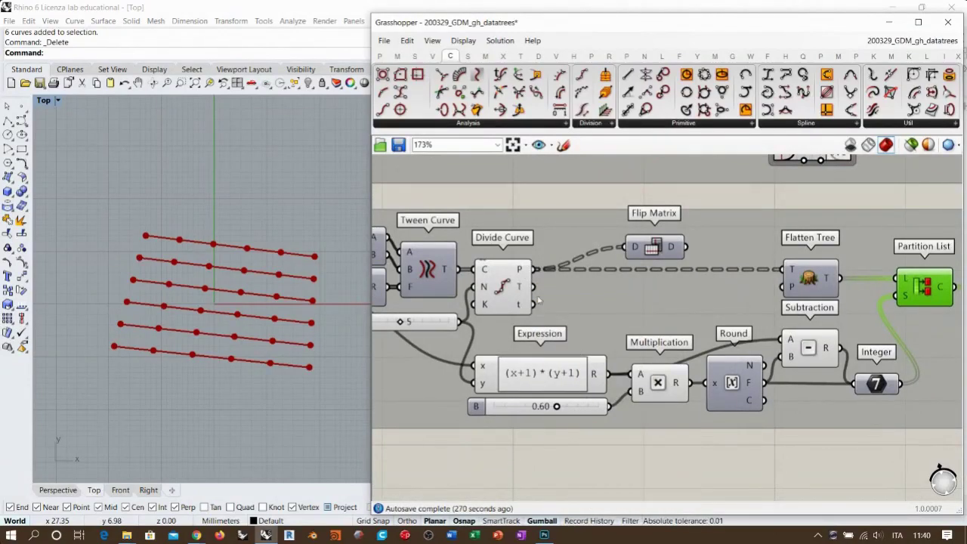
pyautogui.click(579, 410)
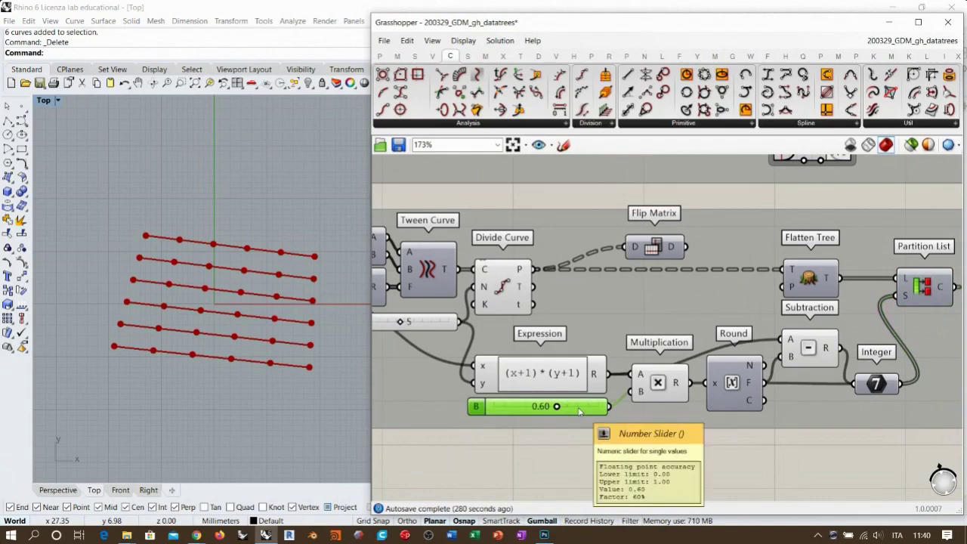
pyautogui.click(581, 442)
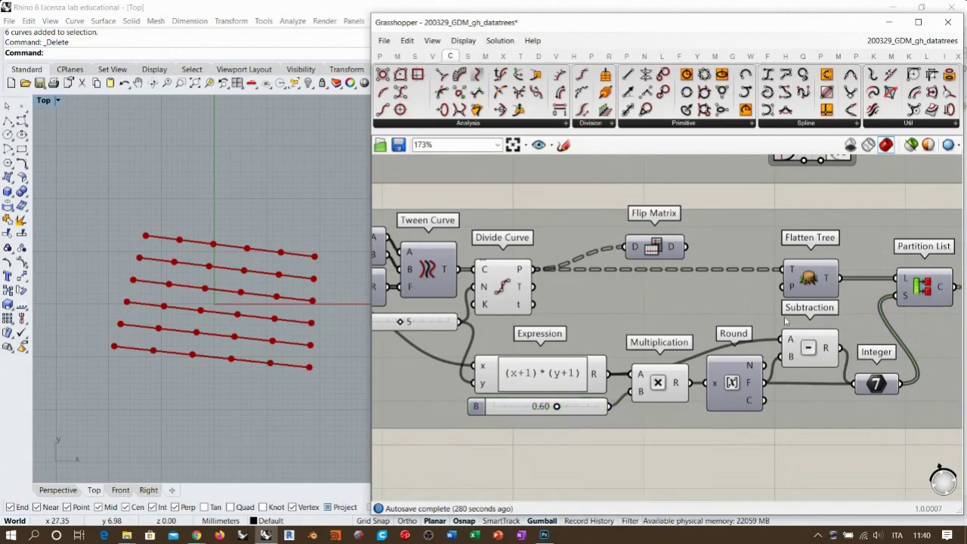
pyautogui.moveTo(905, 299)
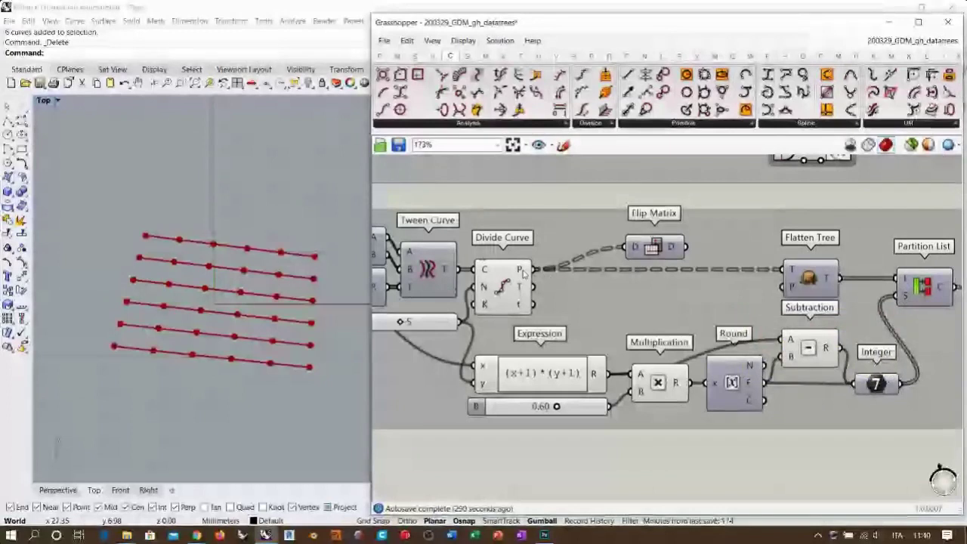
# Add a Param Viewer below the definition showing Divide Curve's points as 6 branches of 6.
pyautogui.doubleClick(679, 454)
pyautogui.write('PARAM')
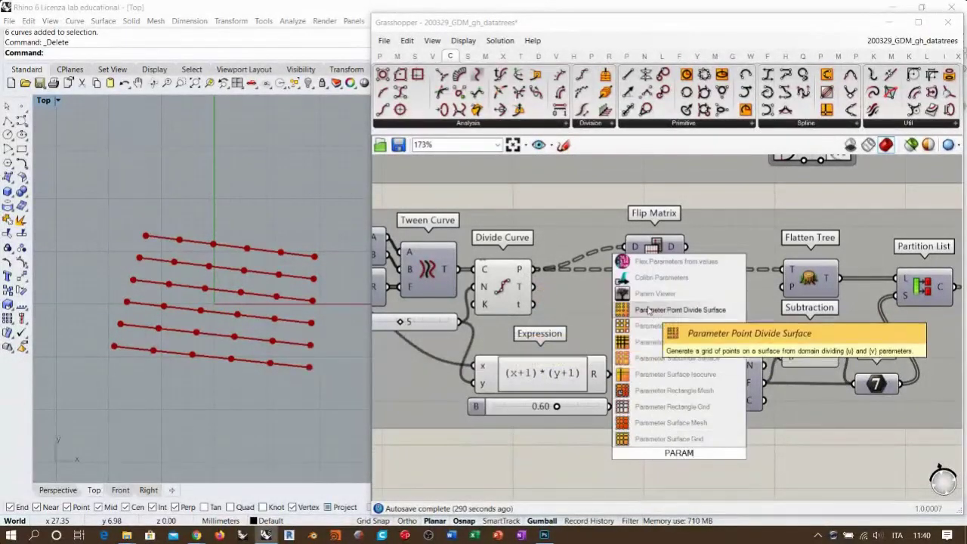
pyautogui.click(657, 336)
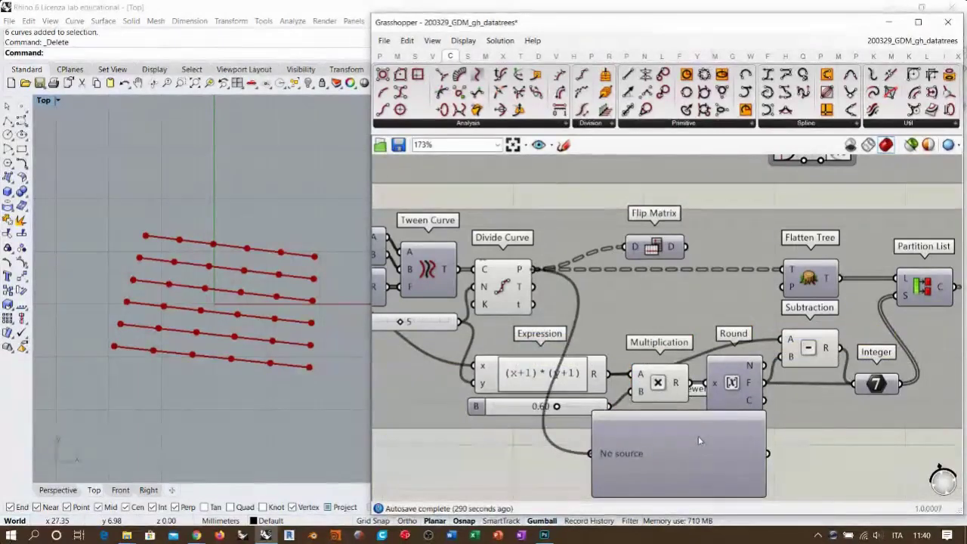
pyautogui.moveTo(686, 450); pyautogui.dragTo(675, 301, button='right')
pyautogui.moveTo(675, 301); pyautogui.dragTo(596, 343)
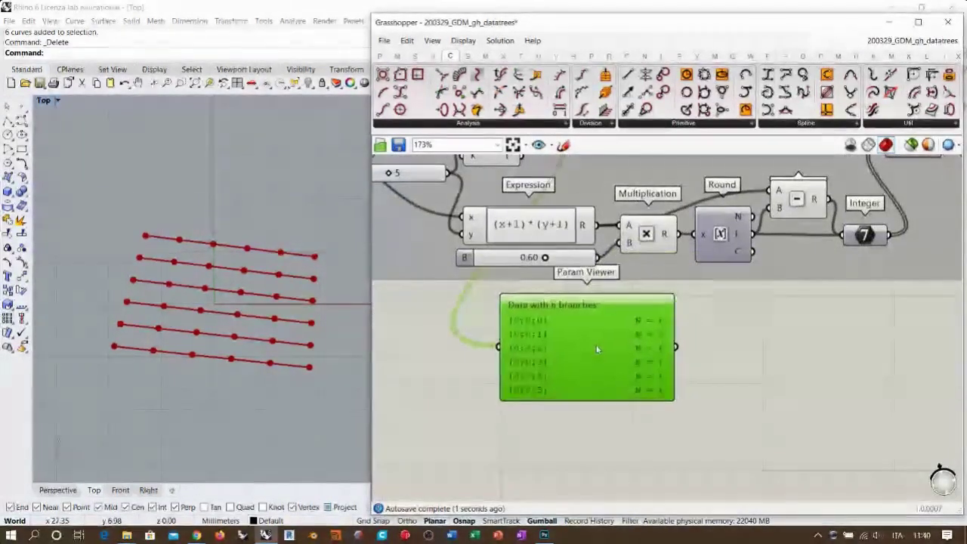
pyautogui.moveTo(714, 334); pyautogui.dragTo(654, 402, button='right')
pyautogui.scroll(-1, 654, 403)
pyautogui.scroll(1, 654, 402)
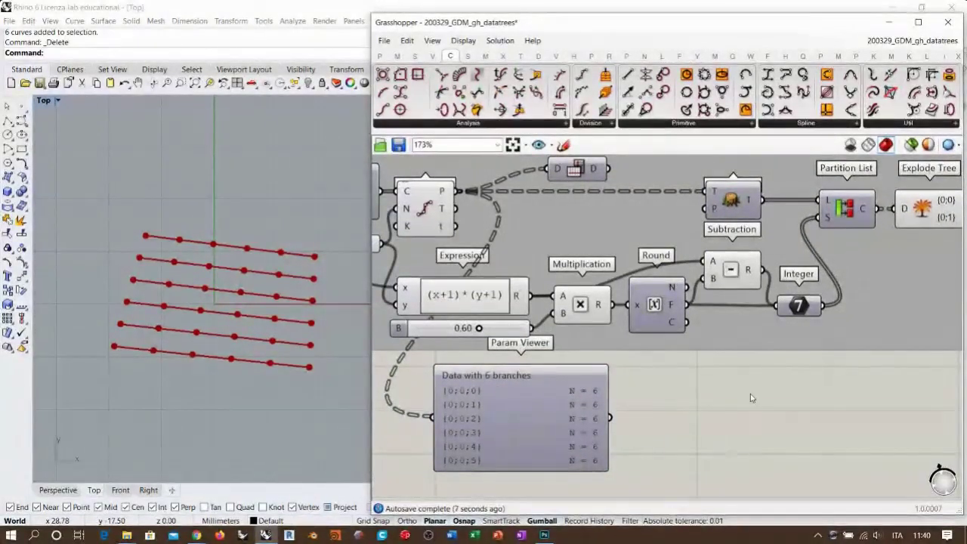
pyautogui.moveTo(465, 240); pyautogui.dragTo(680, 281, button='right')
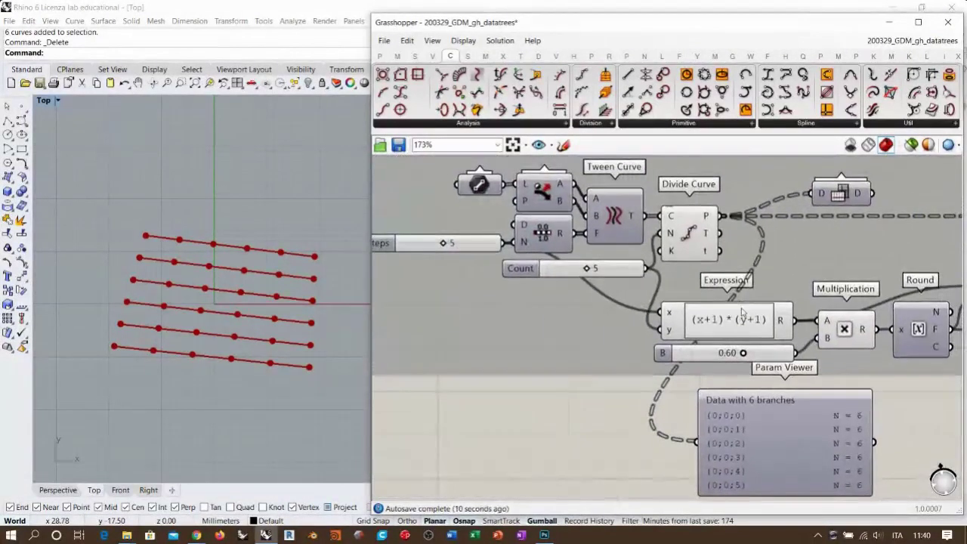
pyautogui.click(724, 324)
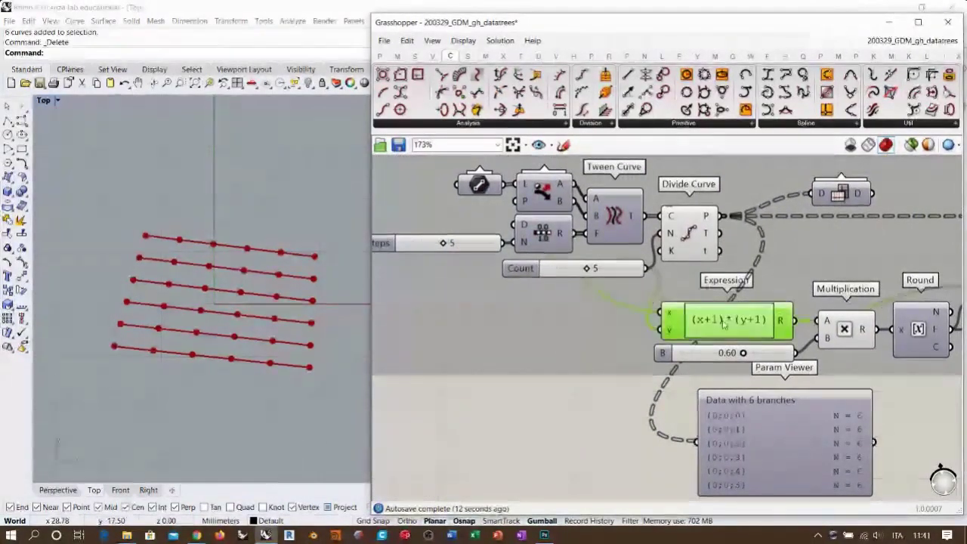
pyautogui.click(467, 246)
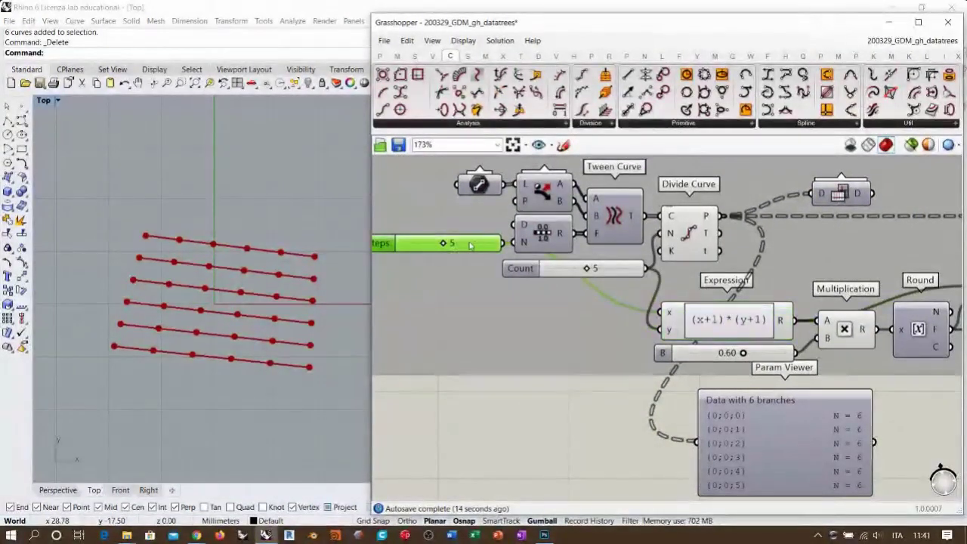
pyautogui.moveTo(631, 218)
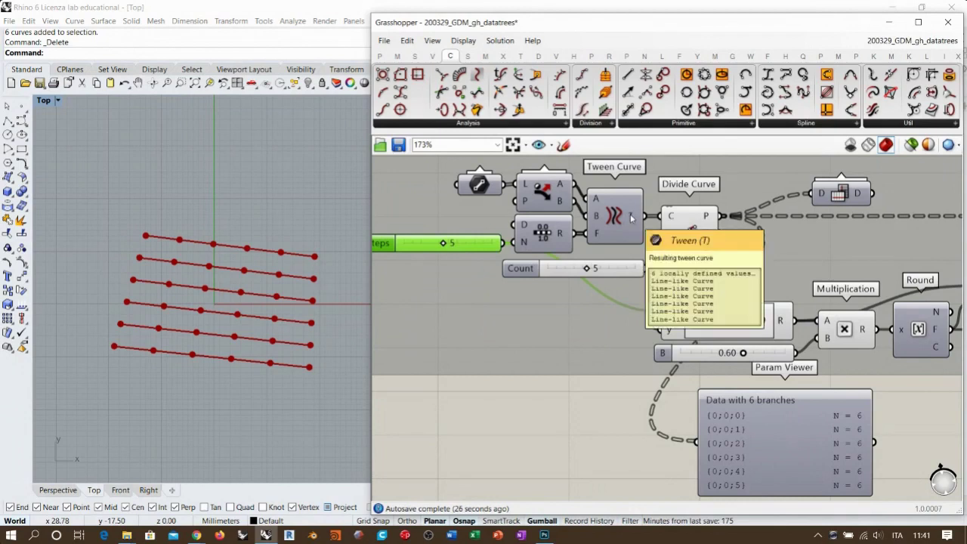
pyautogui.moveTo(474, 245)
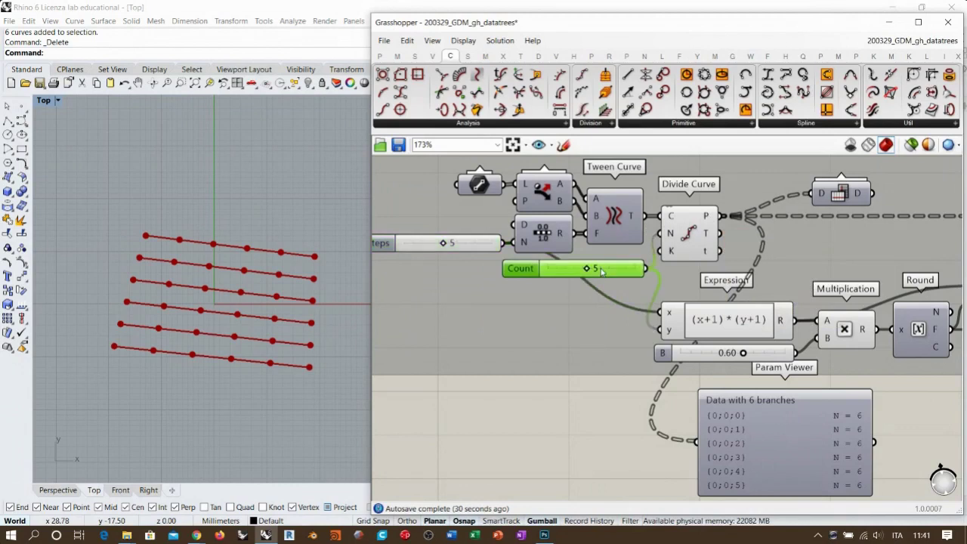
pyautogui.click(574, 380)
pyautogui.click(721, 319)
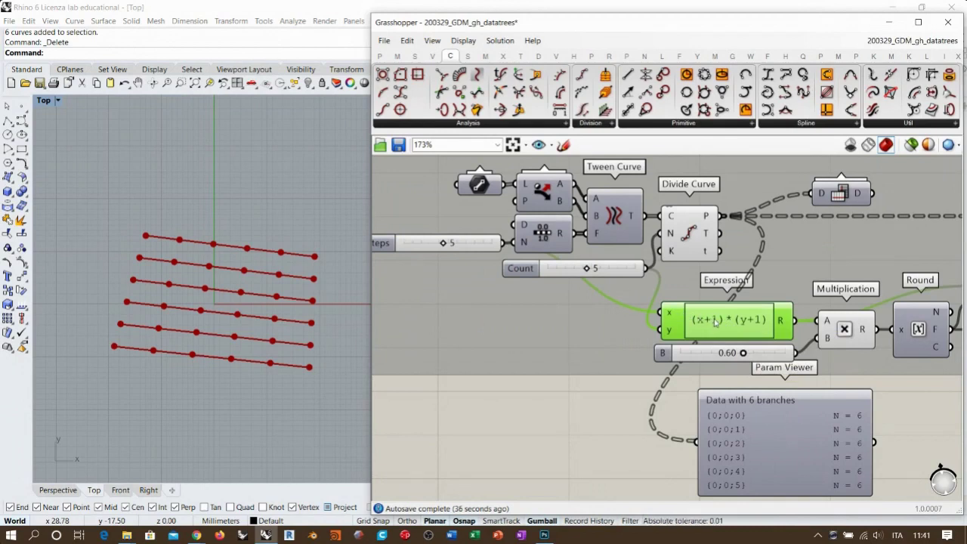
pyautogui.click(465, 244)
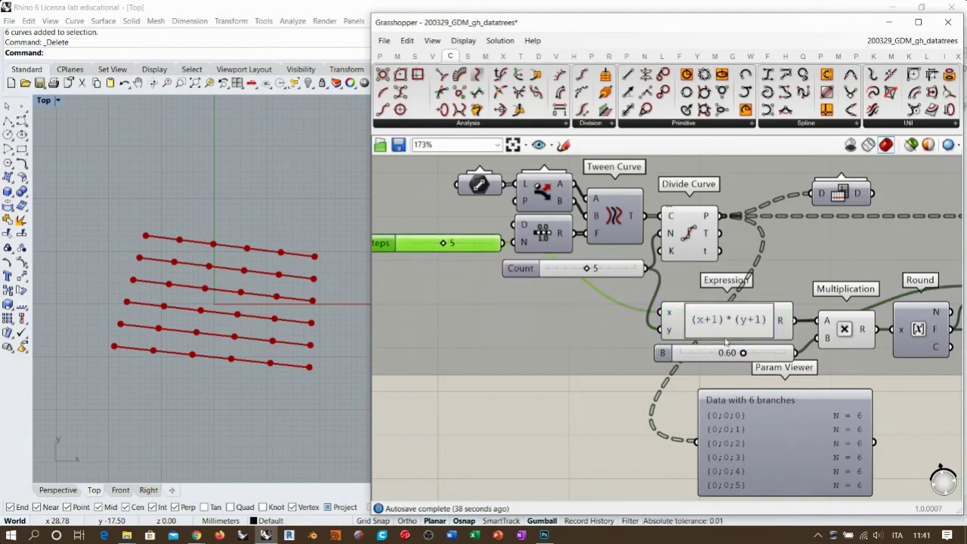
pyautogui.click(618, 271)
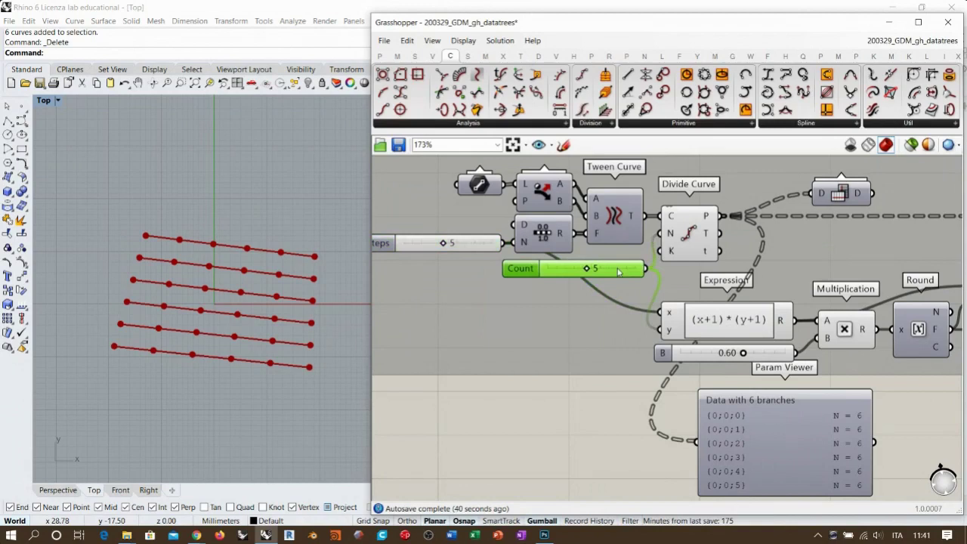
pyautogui.moveTo(784, 321)
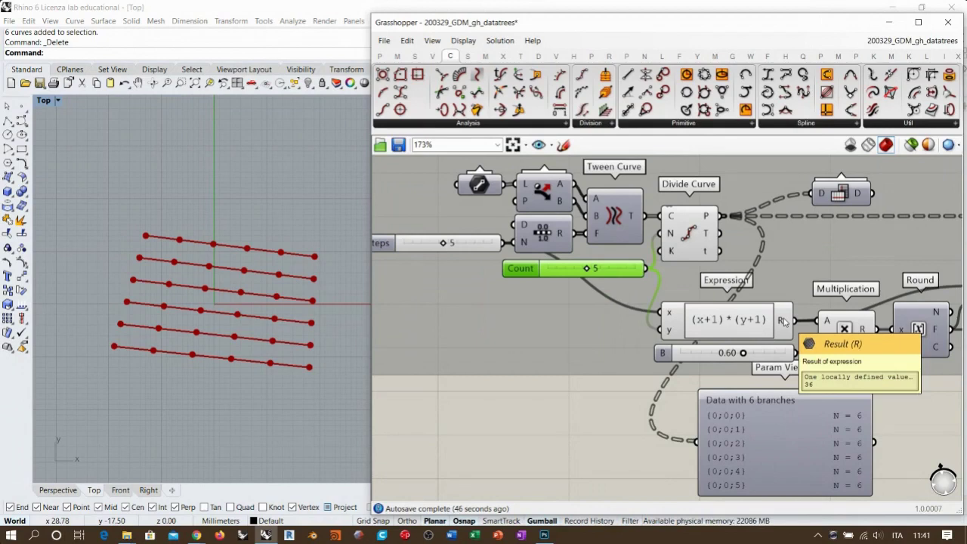
pyautogui.moveTo(710, 216)
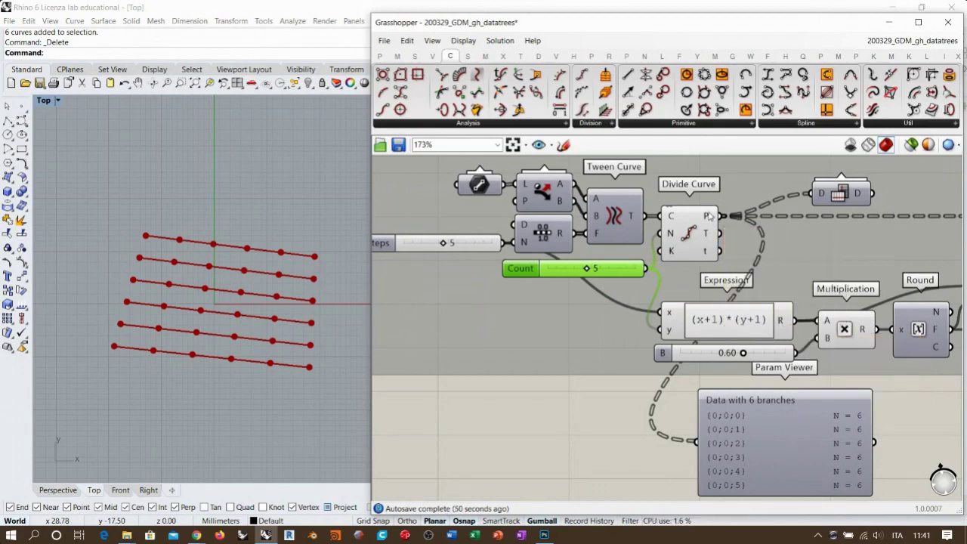
pyautogui.click(586, 395)
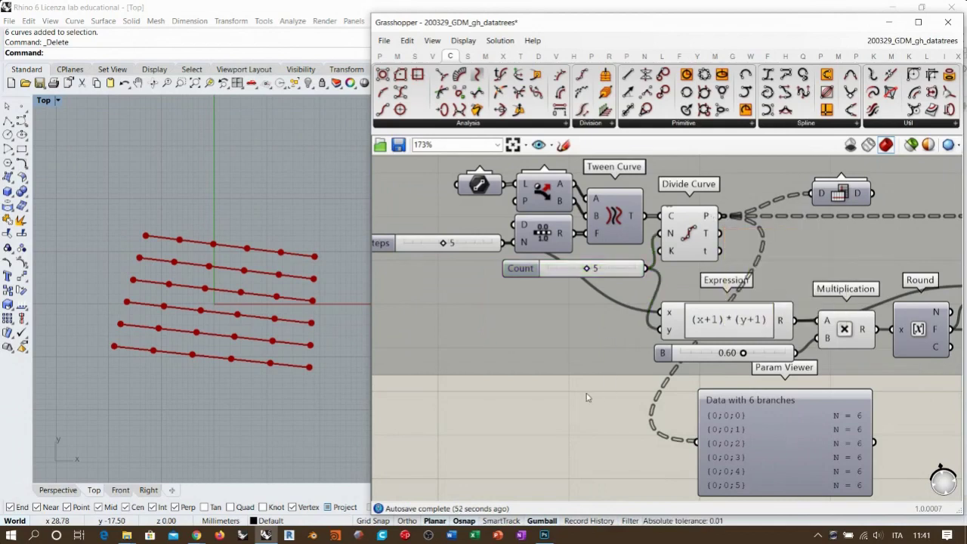
pyautogui.moveTo(799, 361); pyautogui.dragTo(669, 351, button='right')
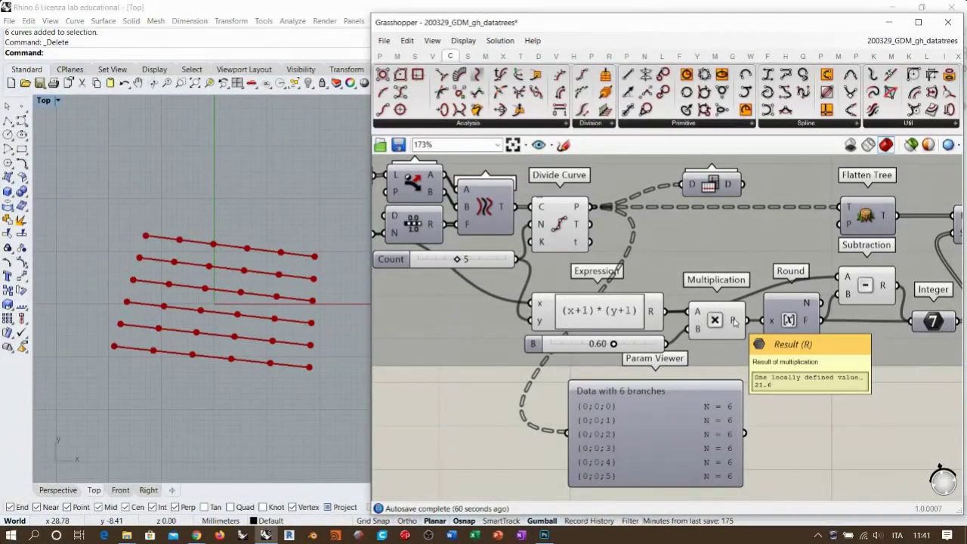
pyautogui.moveTo(734, 321); pyautogui.dragTo(587, 333, button='right')
pyautogui.moveTo(814, 248)
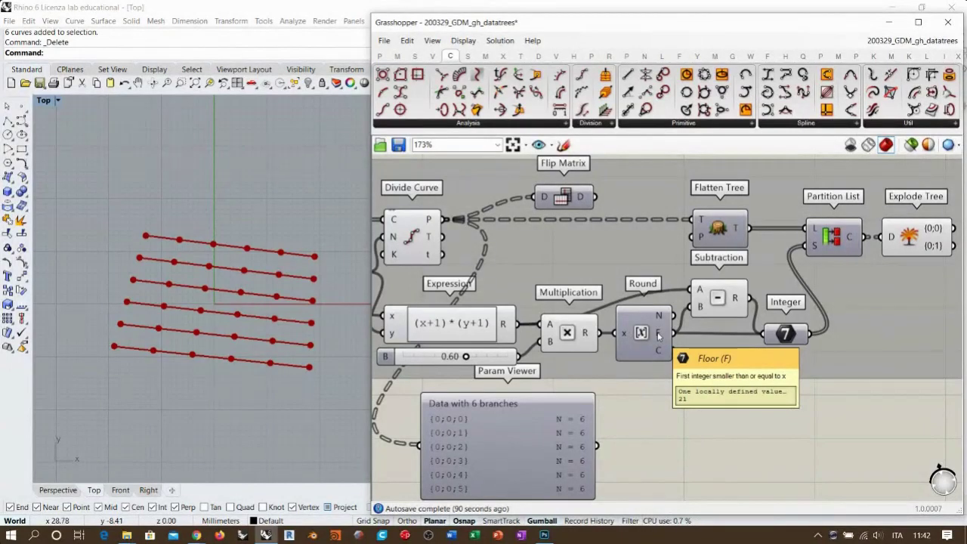
pyautogui.moveTo(658, 333)
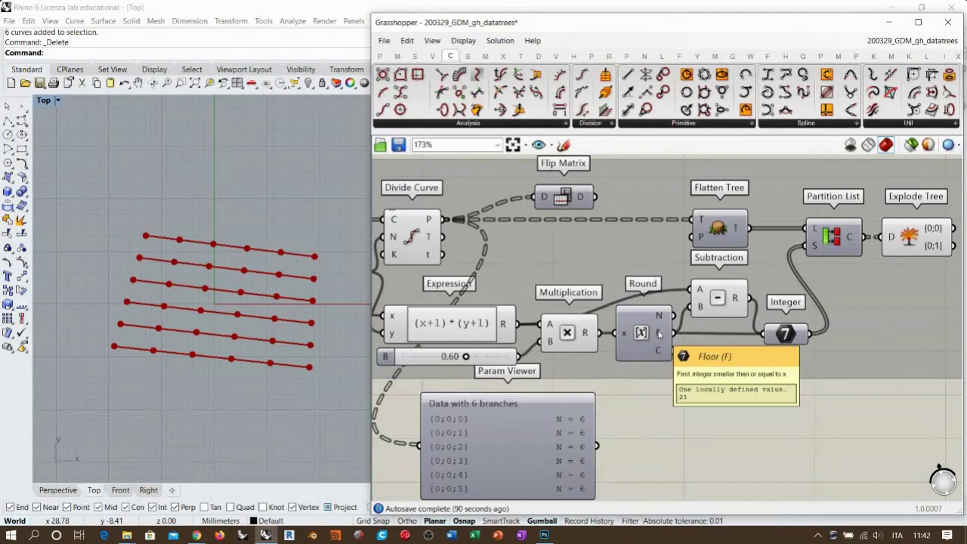
pyautogui.click(722, 301)
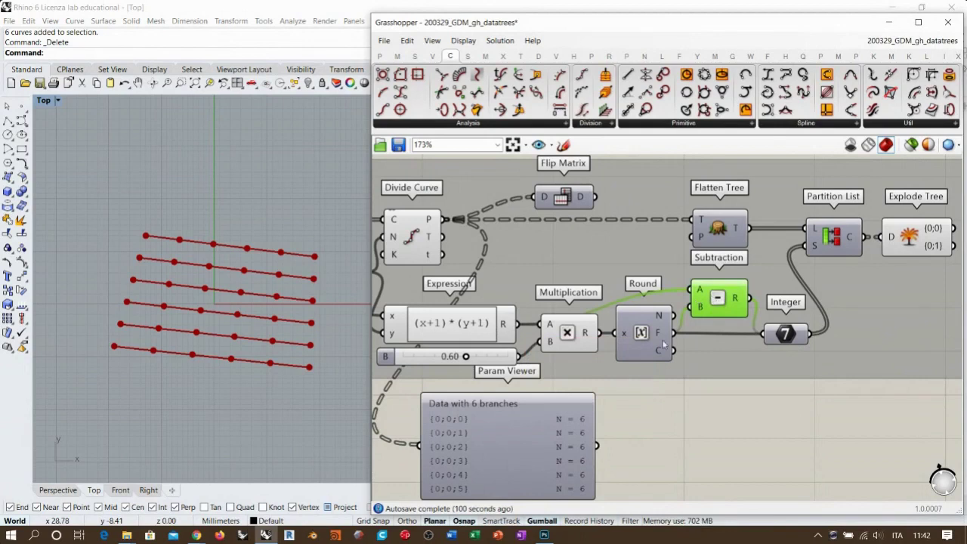
pyautogui.moveTo(659, 336)
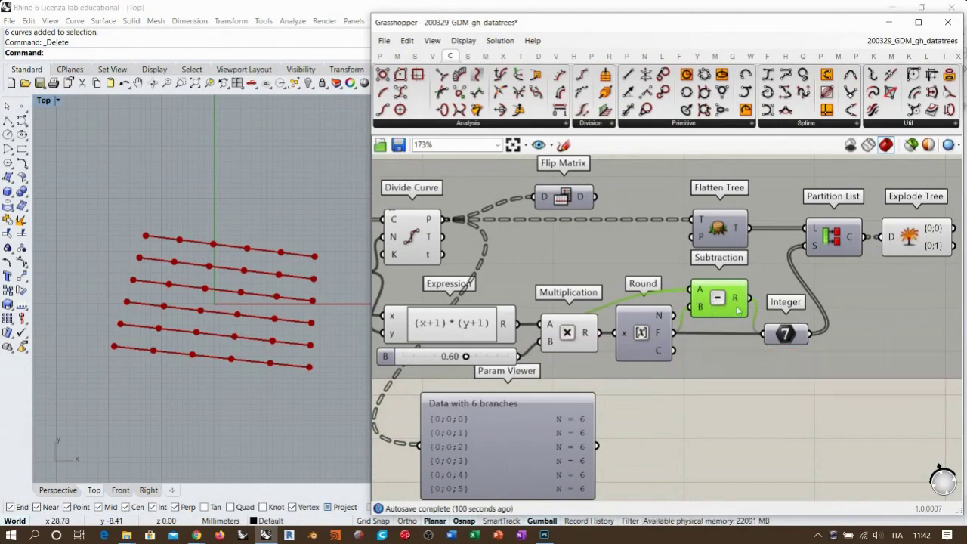
pyautogui.moveTo(737, 302)
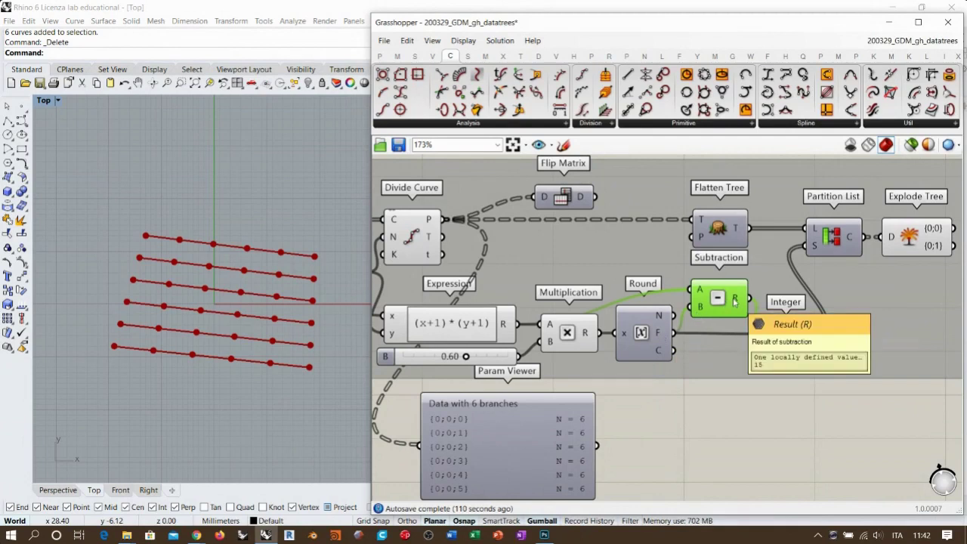
pyautogui.moveTo(785, 334)
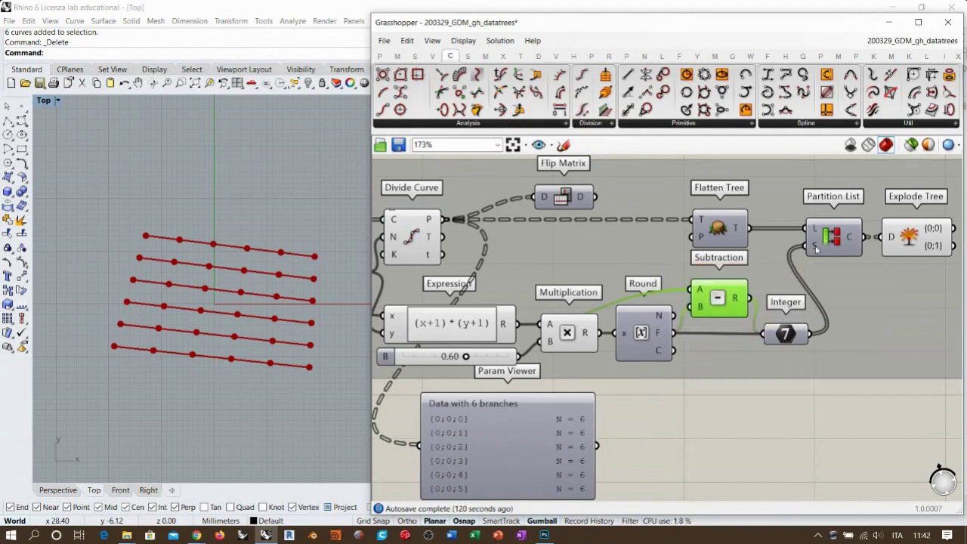
pyautogui.moveTo(838, 240); pyautogui.dragTo(854, 280, button='right')
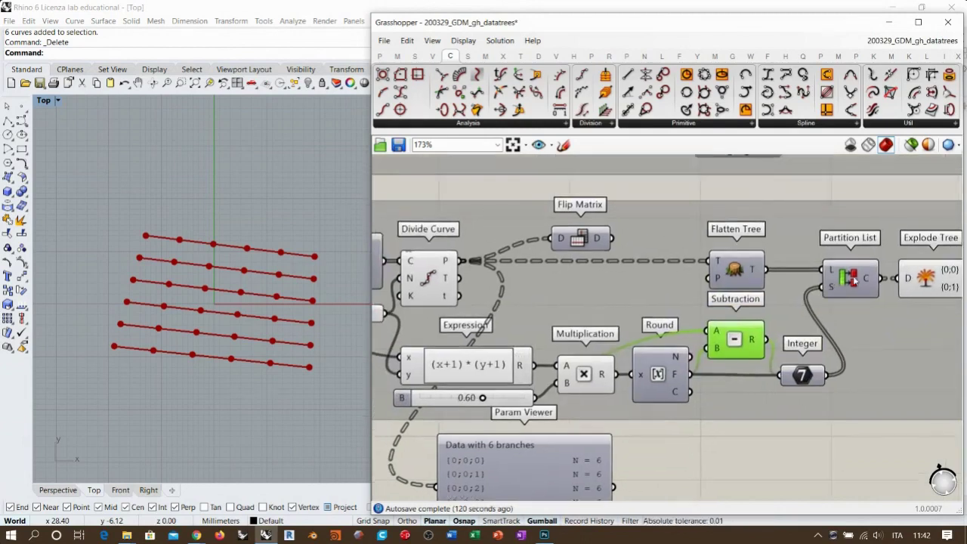
pyautogui.moveTo(831, 271)
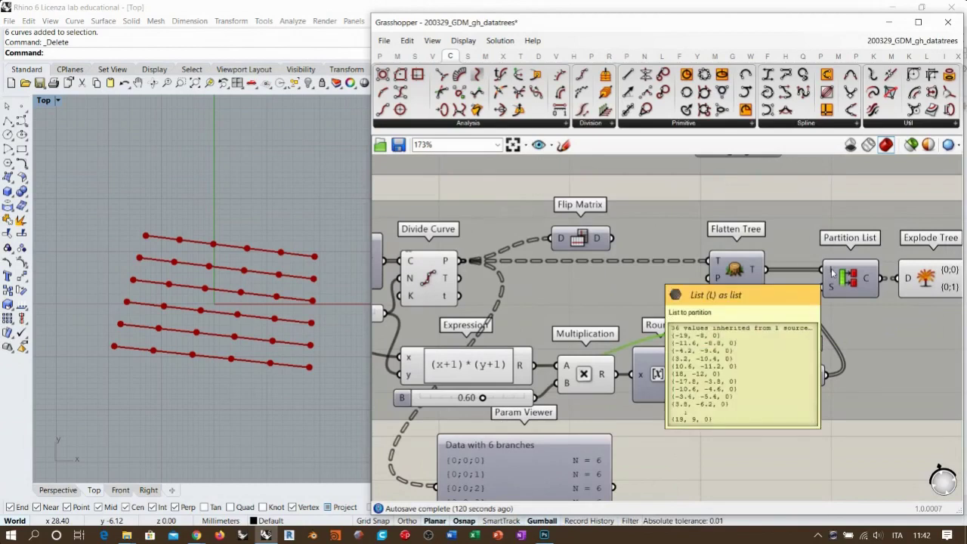
pyautogui.click(434, 275)
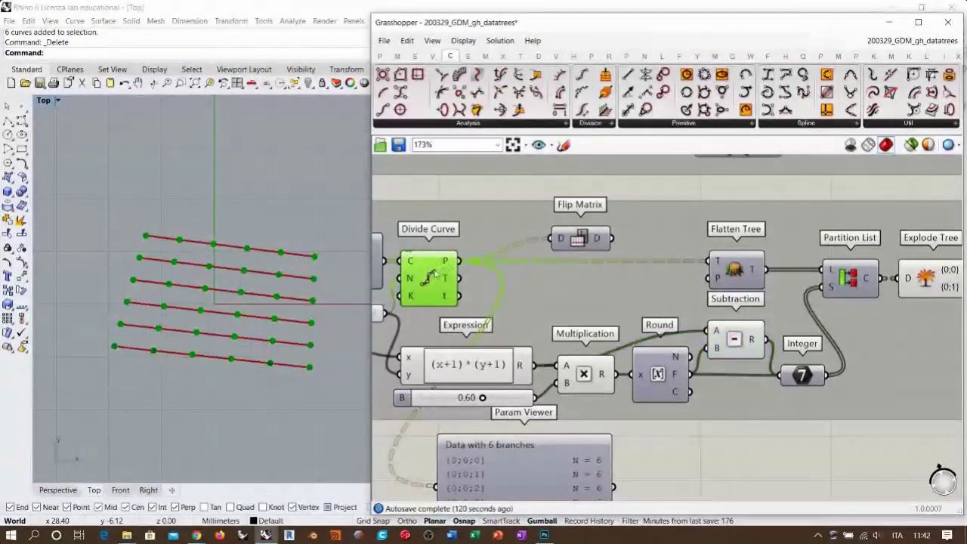
pyautogui.click(651, 337)
pyautogui.click(734, 270)
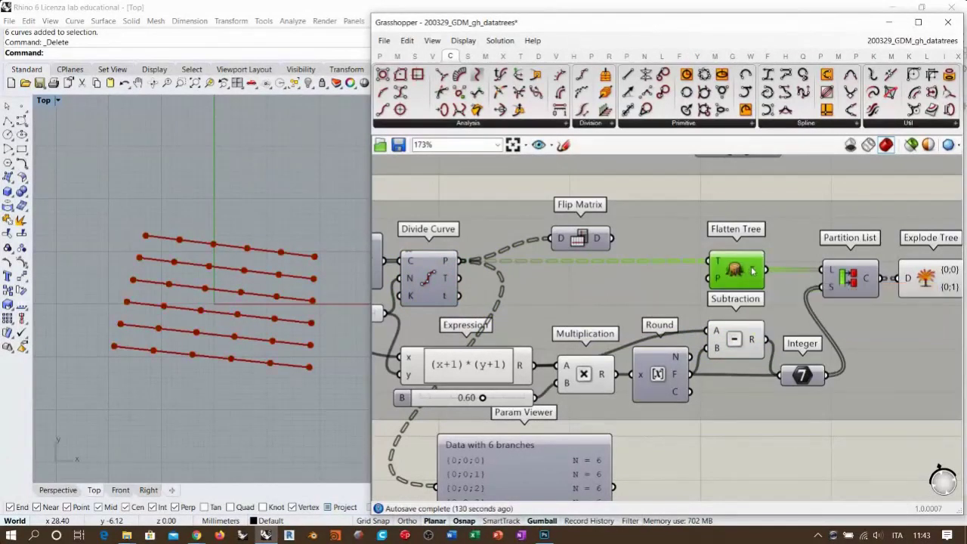
pyautogui.moveTo(752, 271)
pyautogui.moveTo(831, 285)
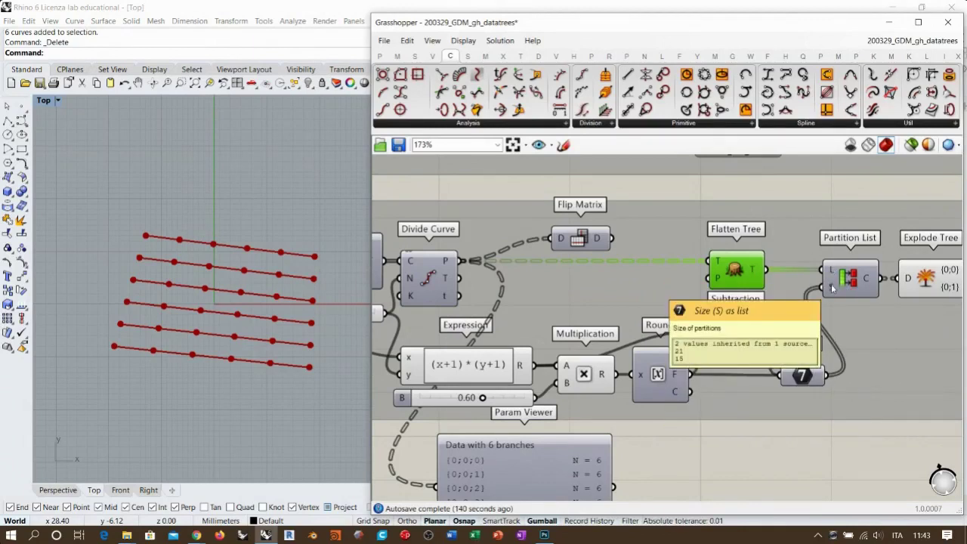
pyautogui.scroll(5, 664, 279)
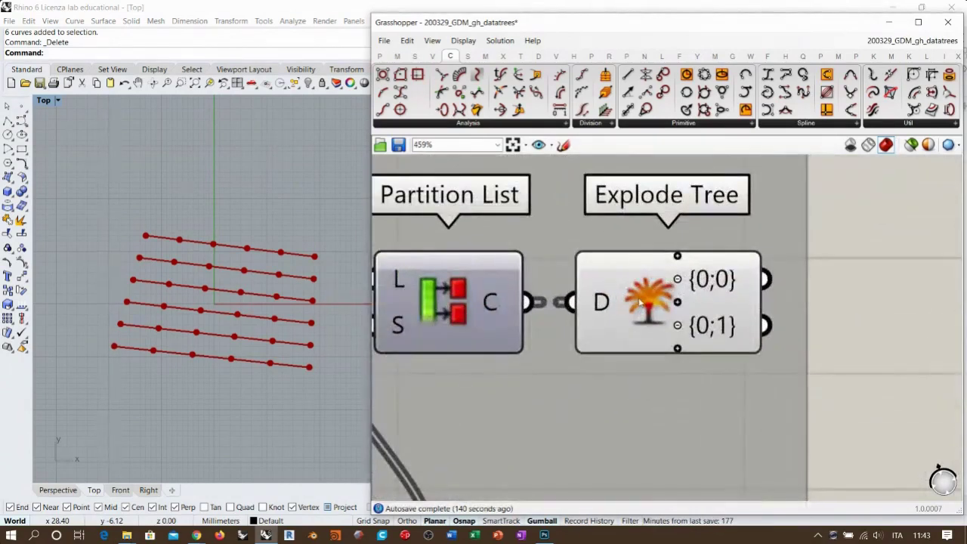
# Toggle Explode Tree's {0;1} output off and on, finally leaving only the {0;0} output.
pyautogui.moveTo(492, 304)
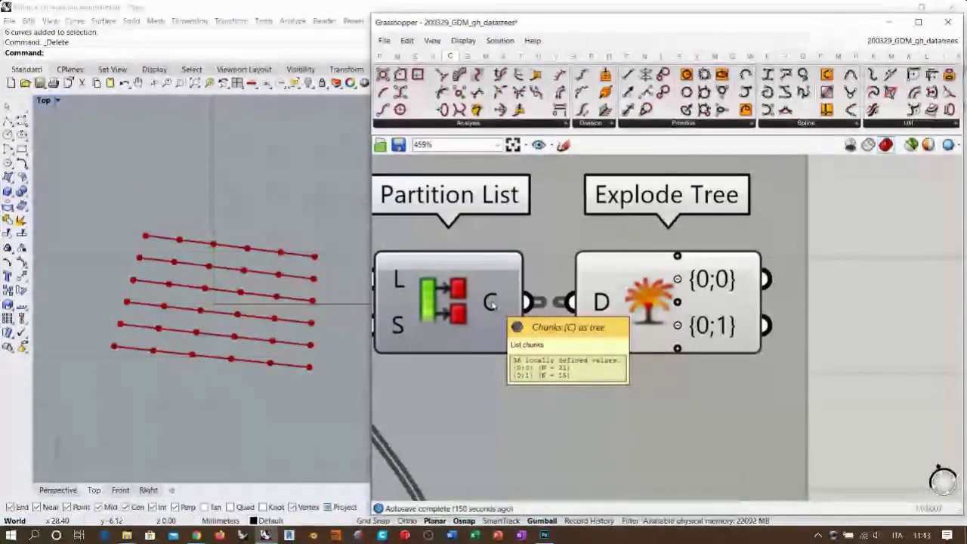
pyautogui.scroll(3, 641, 305)
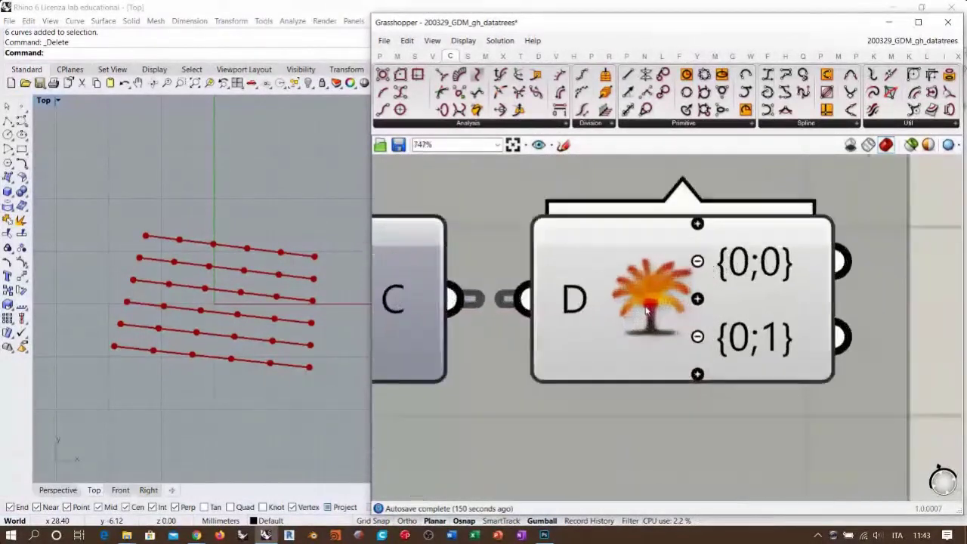
pyautogui.click(693, 335)
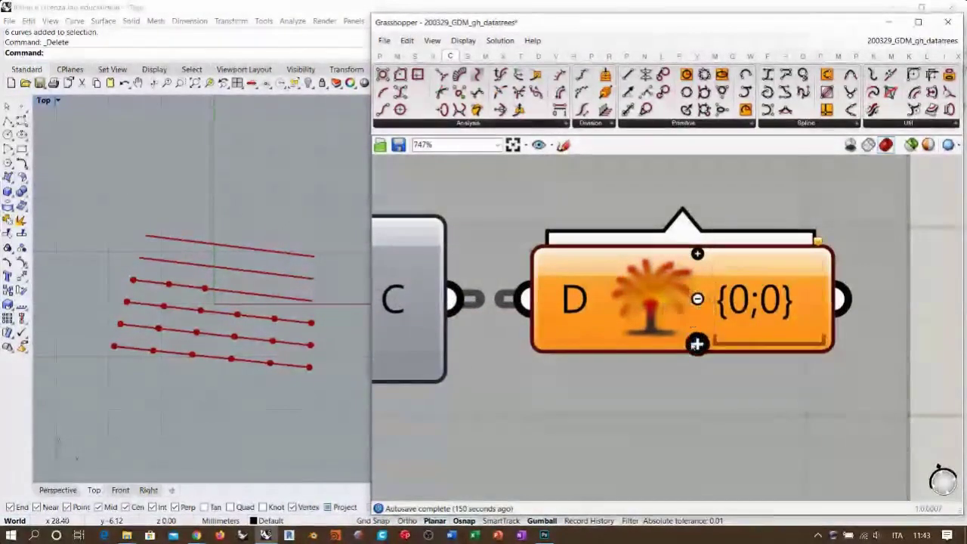
pyautogui.scroll(-2, 663, 302)
pyautogui.scroll(1, 695, 303)
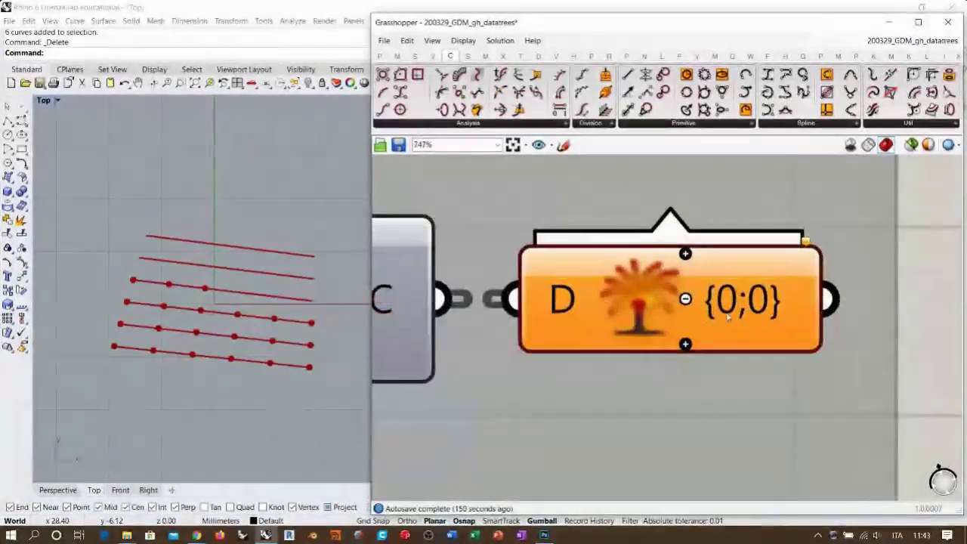
pyautogui.click(685, 343)
pyautogui.click(684, 337)
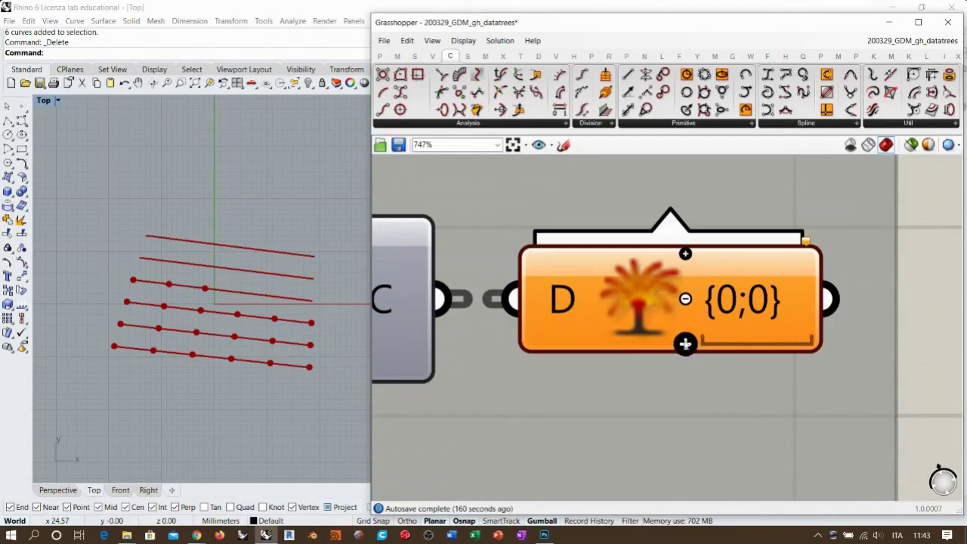
pyautogui.click(685, 343)
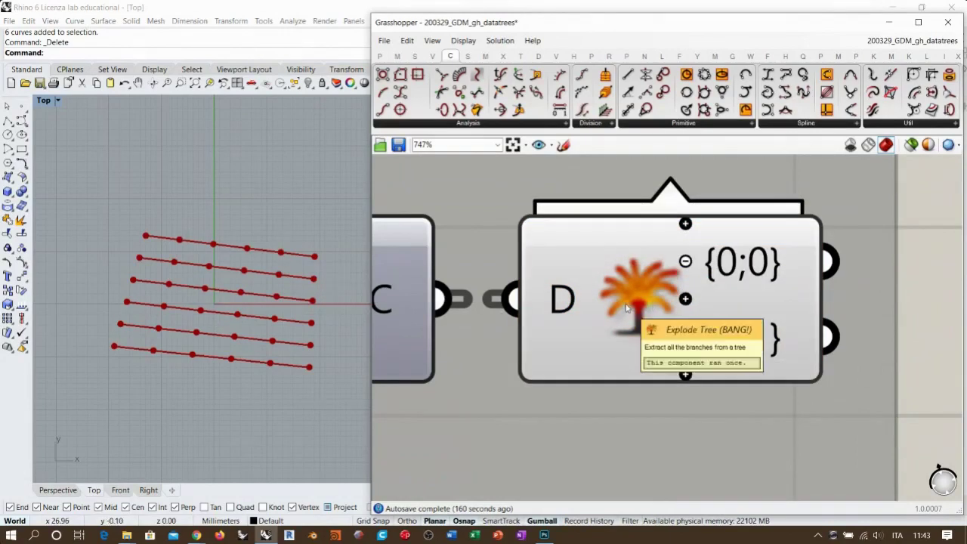
pyautogui.click(684, 336)
# Bring Divide Curve and Flip Matrix into view and select Divide Curve to preview its points.
pyautogui.moveTo(128, 325); pyautogui.dragTo(104, 334, button='right')
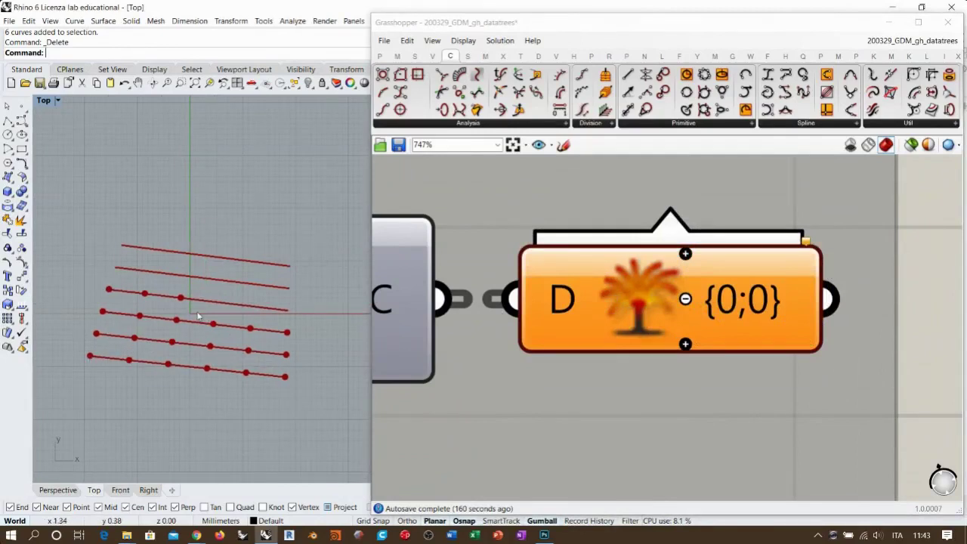
pyautogui.scroll(-5, 785, 329)
pyautogui.moveTo(548, 326); pyautogui.dragTo(755, 332, button='right')
pyautogui.scroll(4, 529, 317)
pyautogui.click(513, 321)
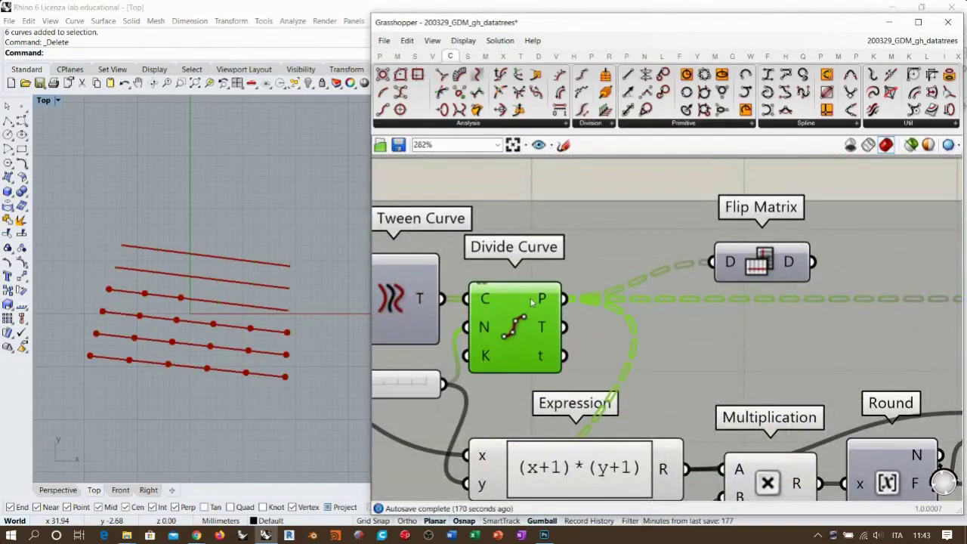
# Route Flip Matrix's output into Flatten Tree's T input, replacing Divide Curve's direct connection, and preview the points.
pyautogui.moveTo(542, 299)
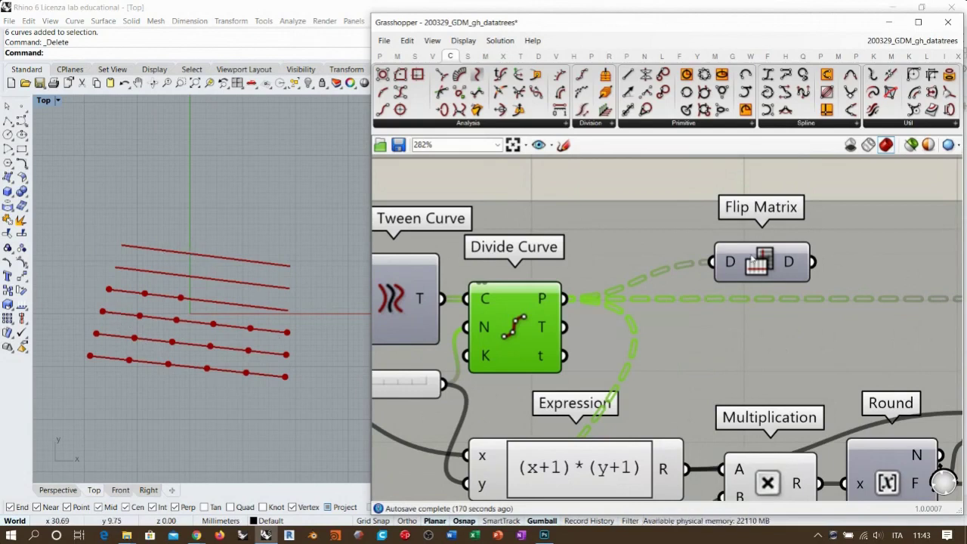
pyautogui.click(753, 260)
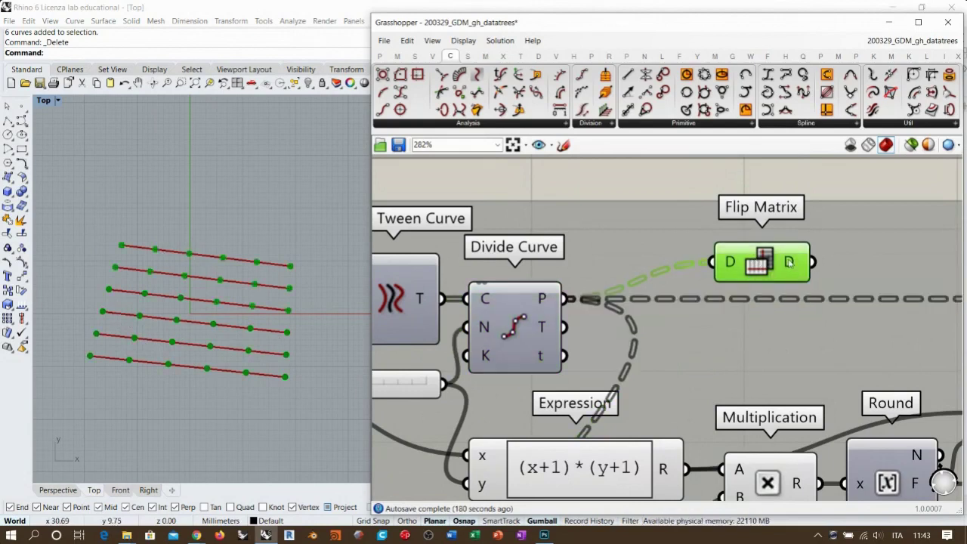
pyautogui.moveTo(789, 261)
pyautogui.scroll(-3, 593, 286)
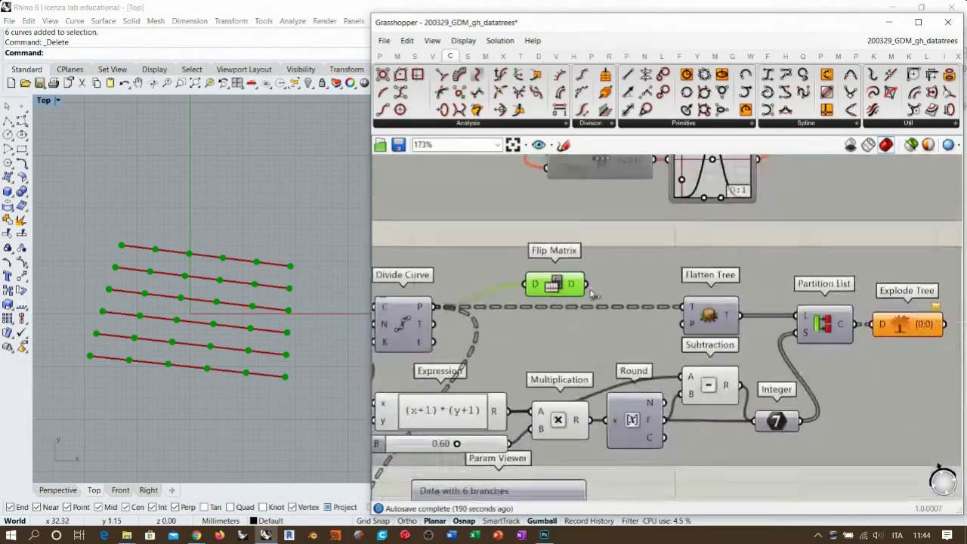
pyautogui.moveTo(589, 284); pyautogui.dragTo(678, 306)
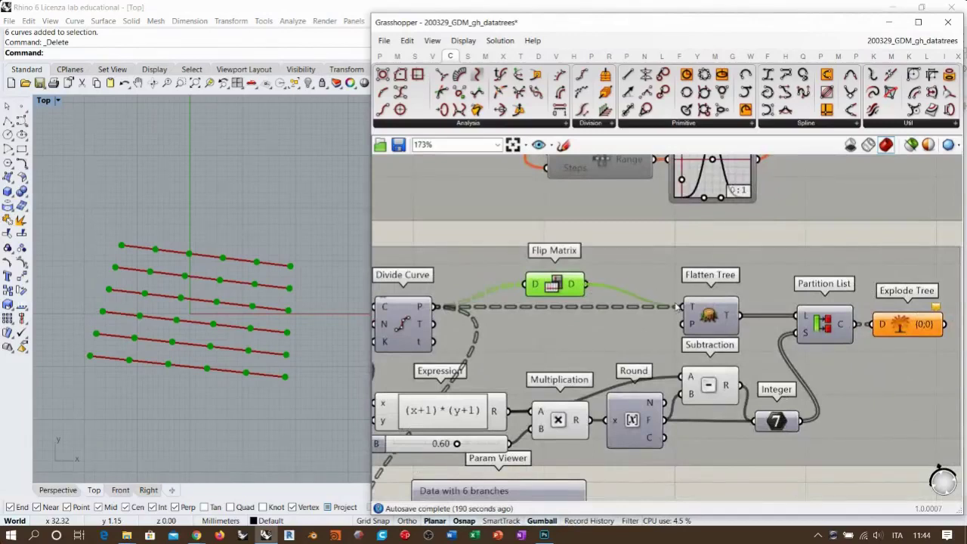
pyautogui.click(725, 326)
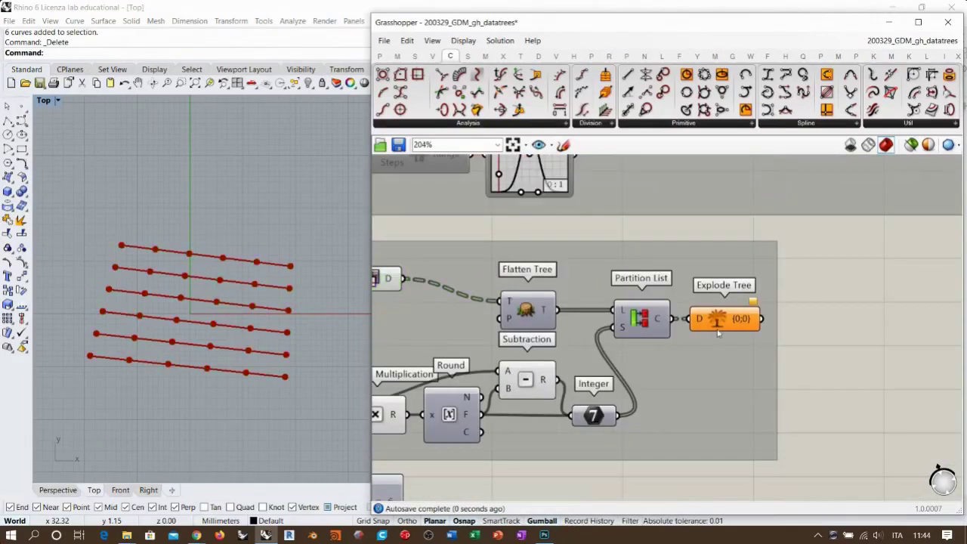
pyautogui.scroll(2, 725, 326)
pyautogui.scroll(-3, 520, 303)
pyautogui.click(523, 296)
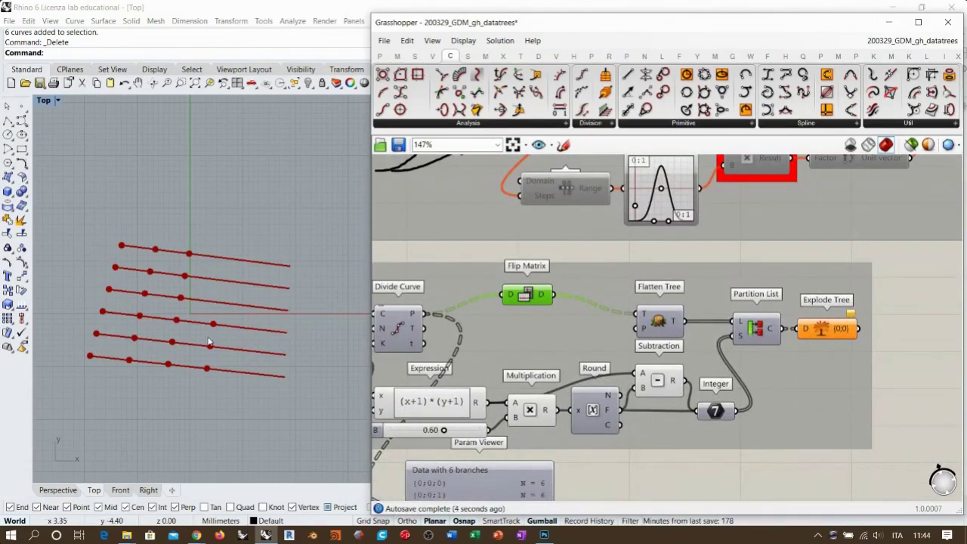
pyautogui.click(531, 306)
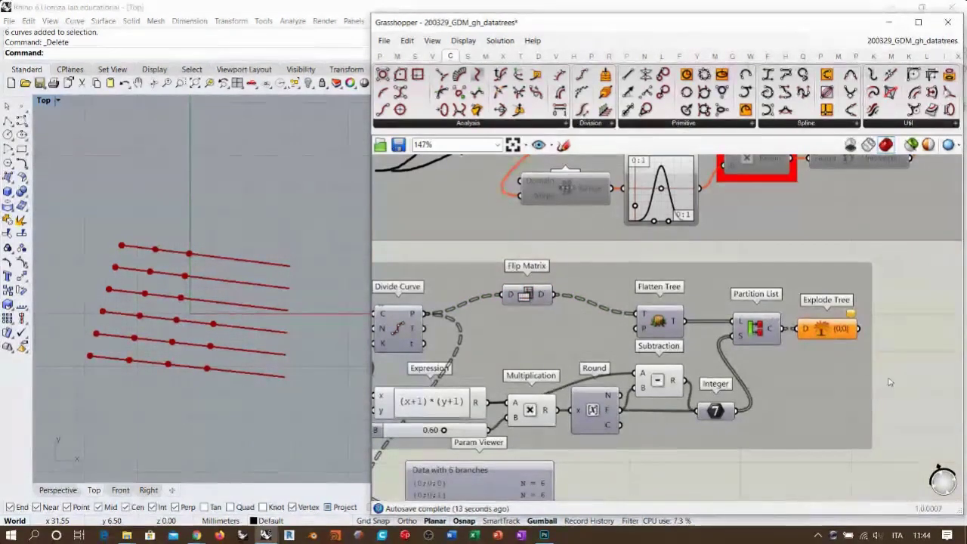
# Zoom out and window-select the lower component group to inspect it, then deselect.
pyautogui.scroll(-3, 873, 375)
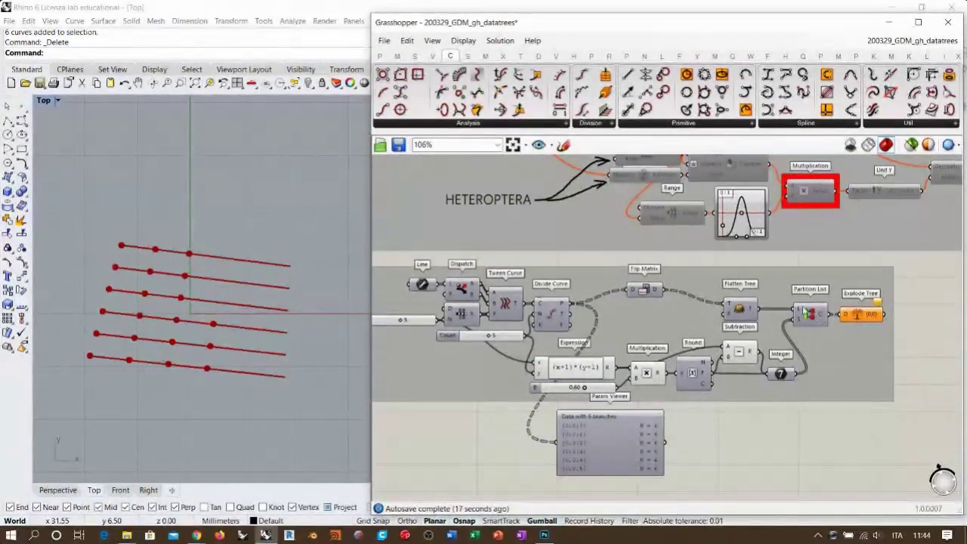
pyautogui.moveTo(808, 313); pyautogui.dragTo(846, 317, button='right')
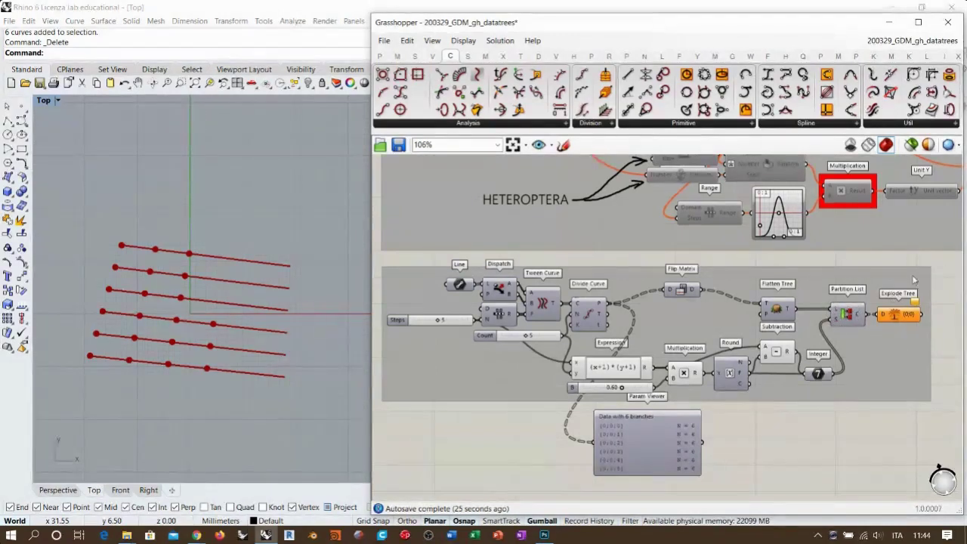
pyautogui.moveTo(942, 261); pyautogui.dragTo(384, 476)
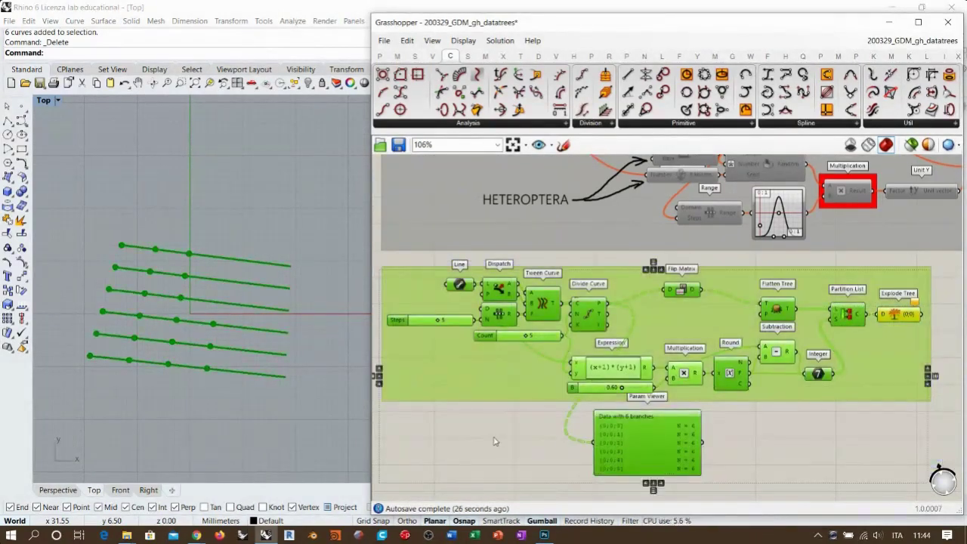
pyautogui.click(495, 441)
# Pan over to the top group and window-select its components.
pyautogui.scroll(-3, 495, 441)
pyautogui.moveTo(495, 441); pyautogui.dragTo(651, 330, button='right')
pyautogui.scroll(2, 649, 317)
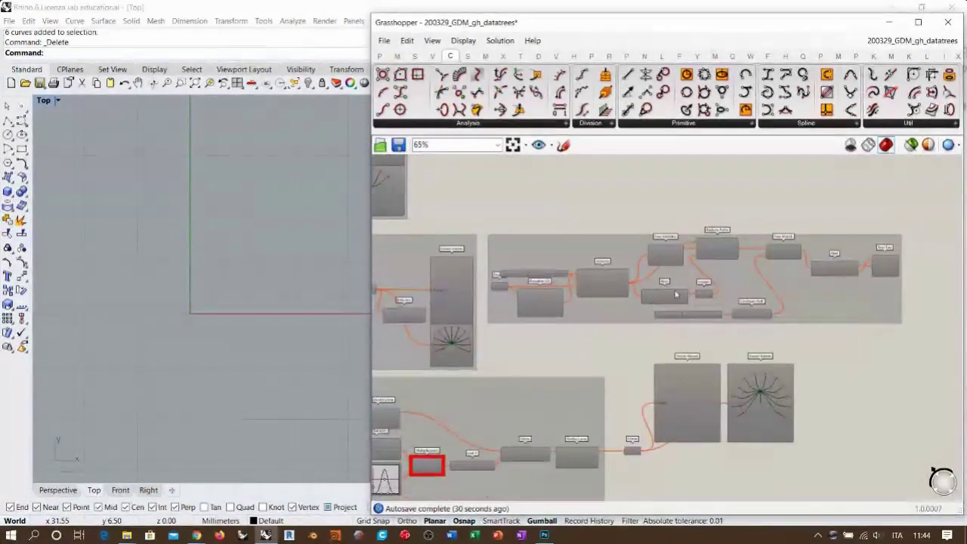
pyautogui.moveTo(936, 219); pyautogui.dragTo(437, 343)
# Inspect the Tree Branch and Text Tag components in the Voronoi group.
pyautogui.click(583, 365)
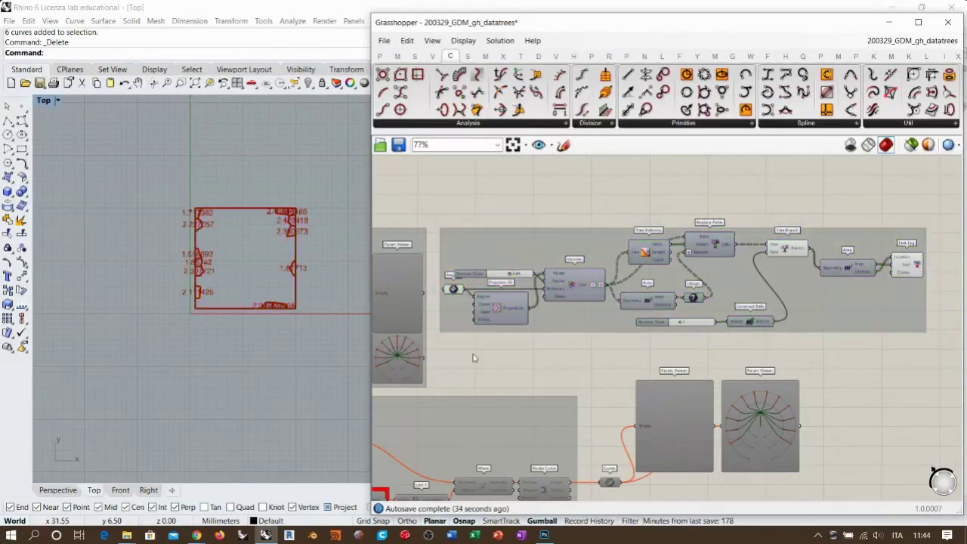
pyautogui.scroll(4, 240, 306)
pyautogui.scroll(3, 221, 302)
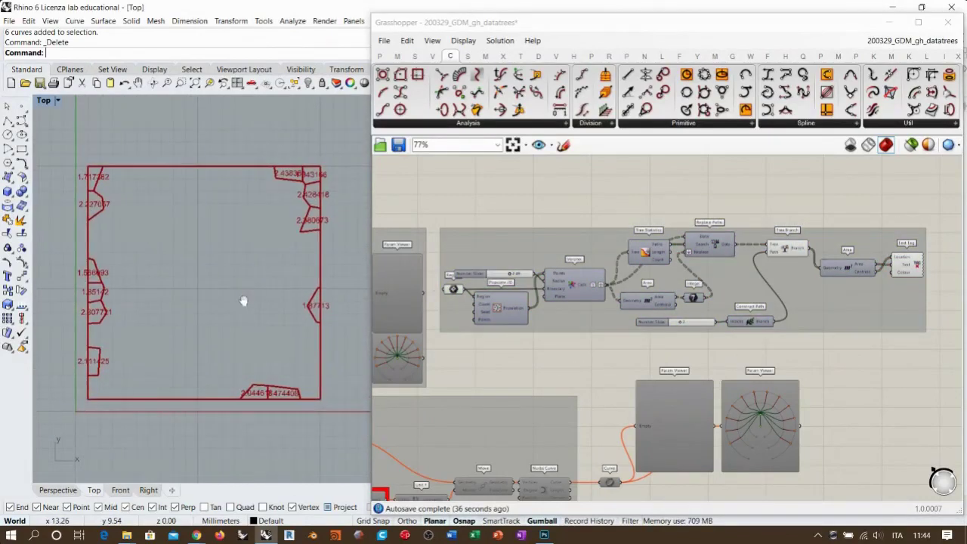
pyautogui.click(466, 195)
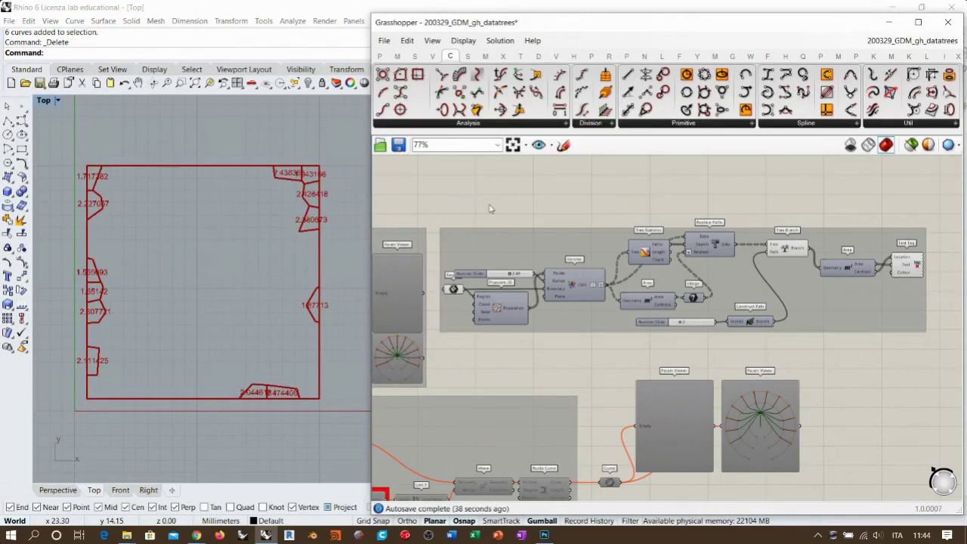
pyautogui.scroll(-5, 571, 337)
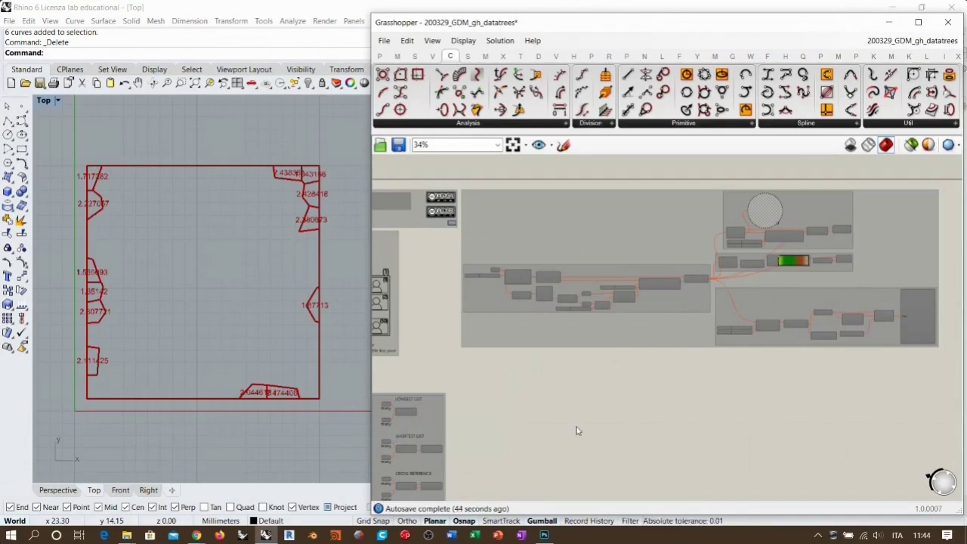
pyautogui.scroll(6, 588, 370)
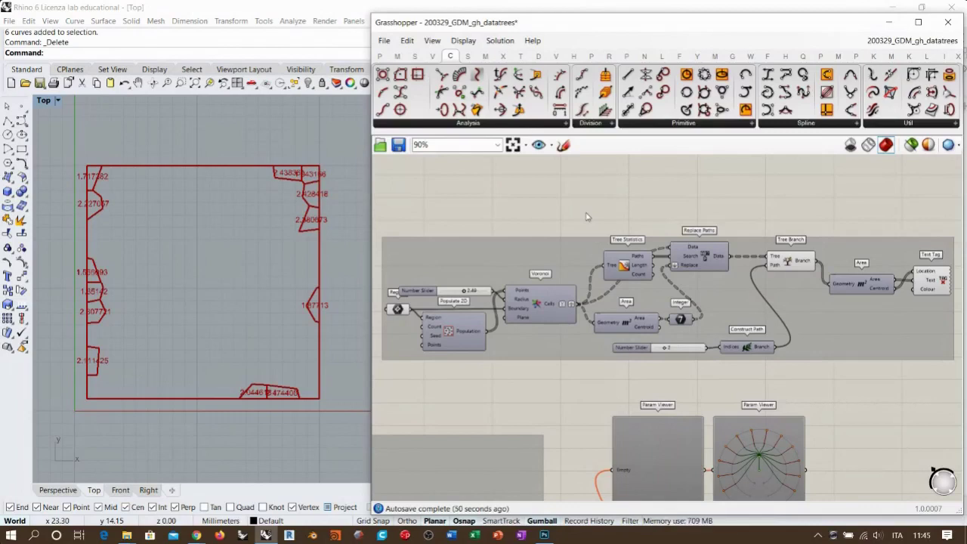
pyautogui.scroll(10, 686, 246)
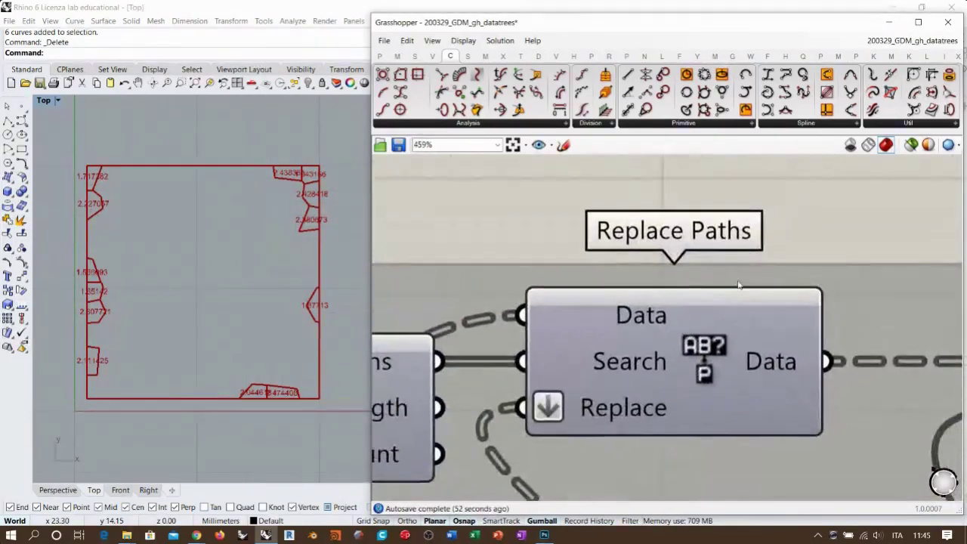
pyautogui.scroll(-9, 838, 219)
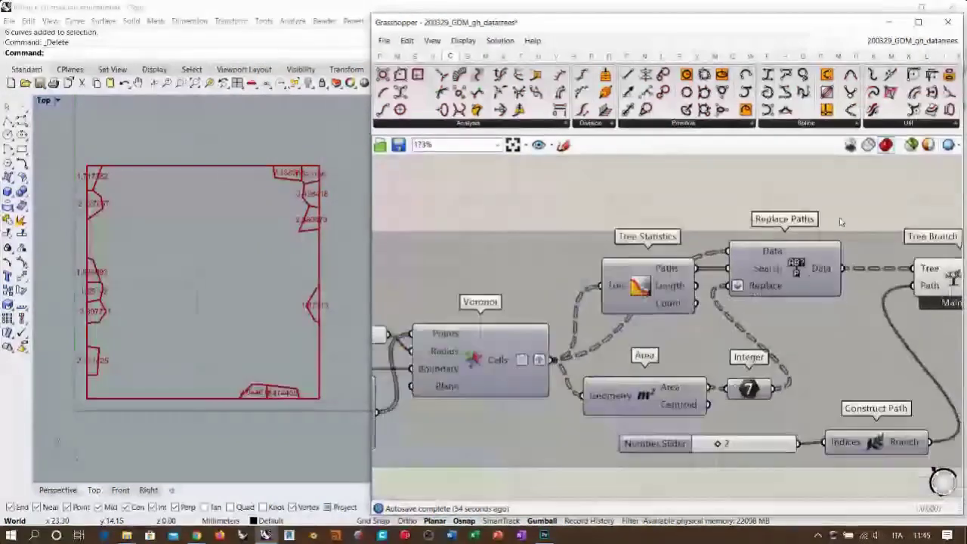
pyautogui.scroll(-1, 738, 292)
pyautogui.scroll(-1, 731, 276)
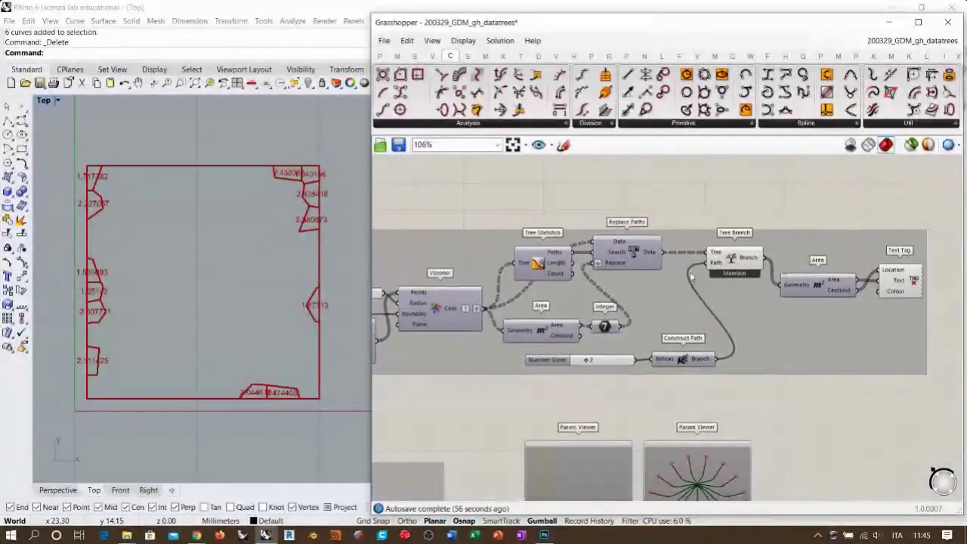
pyautogui.click(724, 262)
pyautogui.click(838, 278)
pyautogui.moveTo(583, 270); pyautogui.dragTo(712, 274, button='right')
pyautogui.scroll(1, 668, 292)
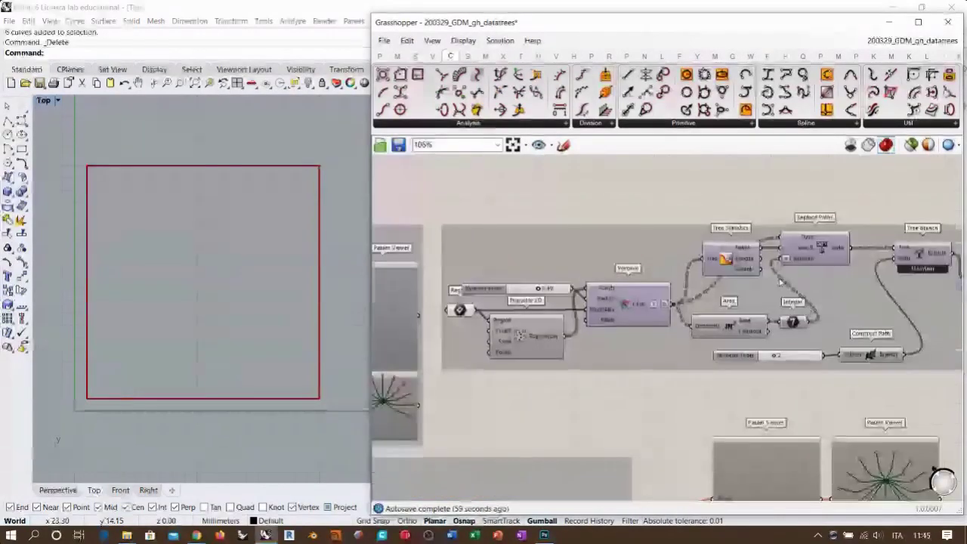
# Highlight the Voronoi cells and the Region boundary in the Rhino preview.
pyautogui.click(630, 310)
pyautogui.click(629, 207)
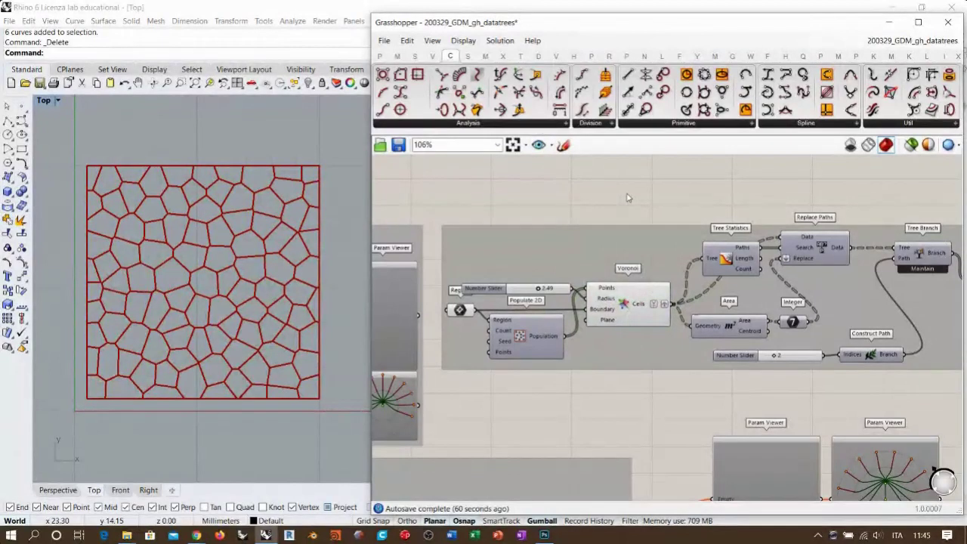
pyautogui.scroll(4, 515, 261)
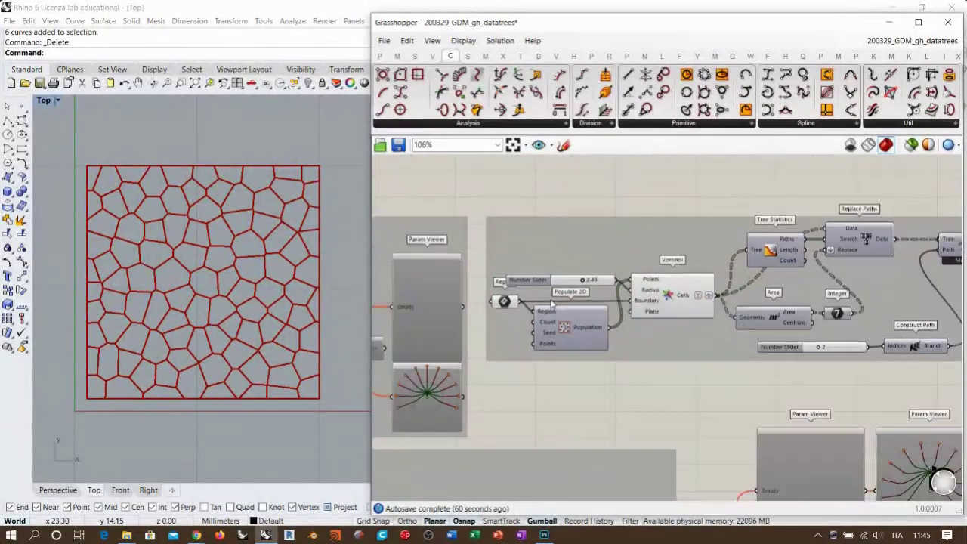
pyautogui.click(497, 303)
pyautogui.click(558, 456)
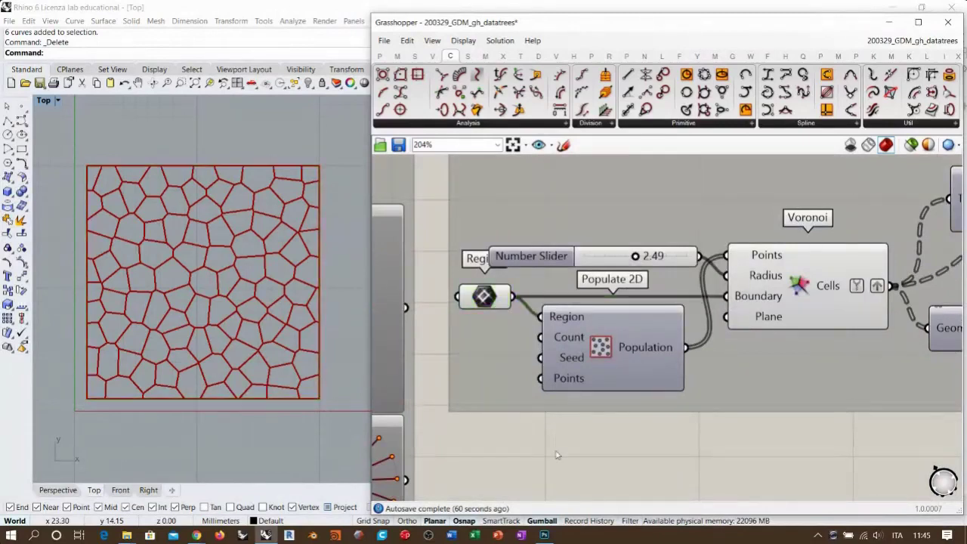
pyautogui.click(826, 281)
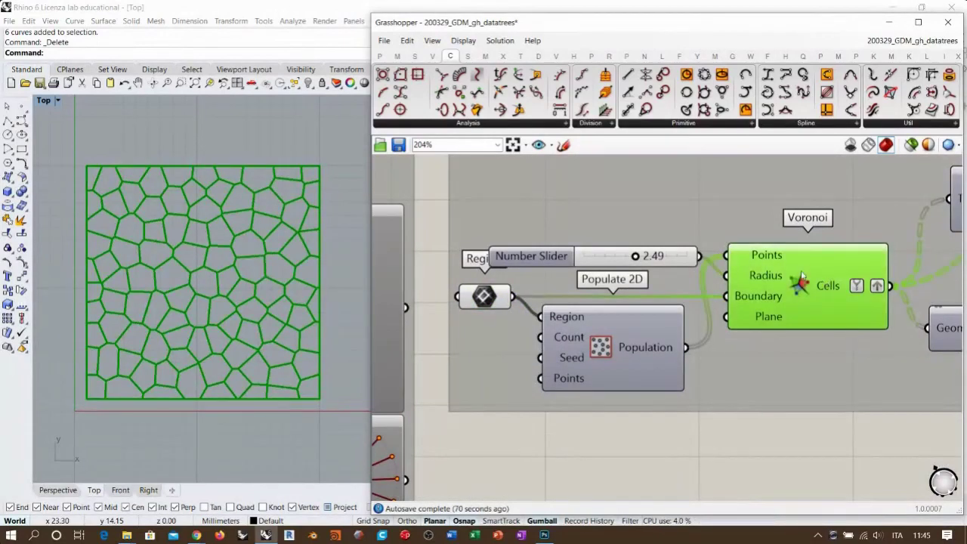
pyautogui.click(645, 432)
# Change the radius slider, remove its wire to Voronoi Radius, and toggle Voronoi off and on.
pyautogui.moveTo(599, 259); pyautogui.dragTo(727, 275)
pyautogui.hotkey('ctrl', 'z')
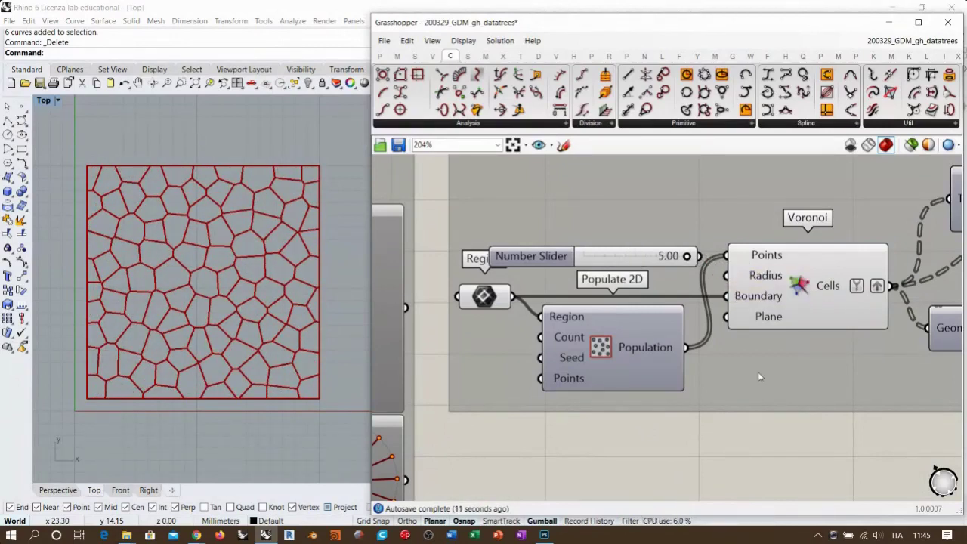
pyautogui.click(802, 282)
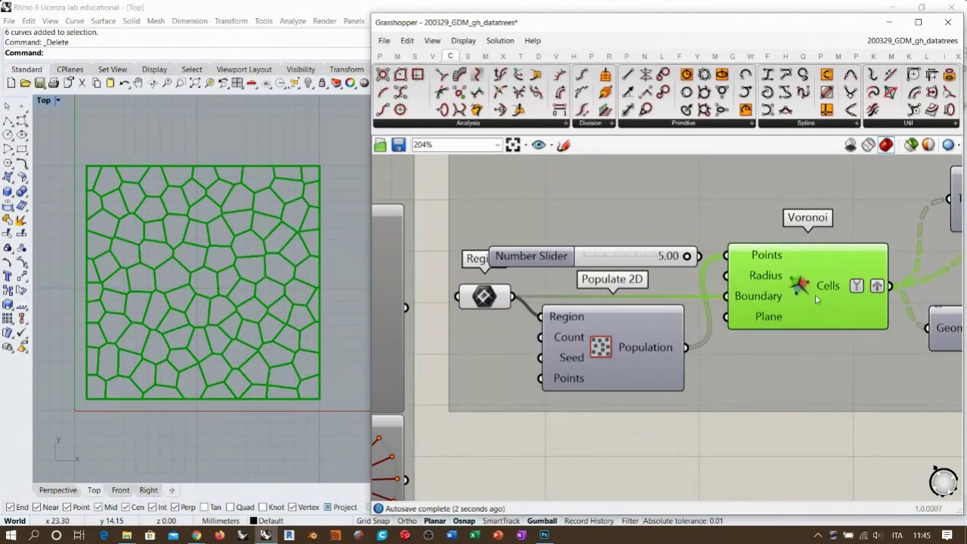
pyautogui.hotkey('ctrl', 'e')
pyautogui.moveTo(857, 315); pyautogui.dragTo(644, 319, button='right')
pyautogui.scroll(-3, 504, 386)
pyautogui.click(582, 318)
pyautogui.hotkey('ctrl', 'e')
# Bring the Voronoi Cells output and the empty canvas below it into view.
pyautogui.scroll(7, 668, 326)
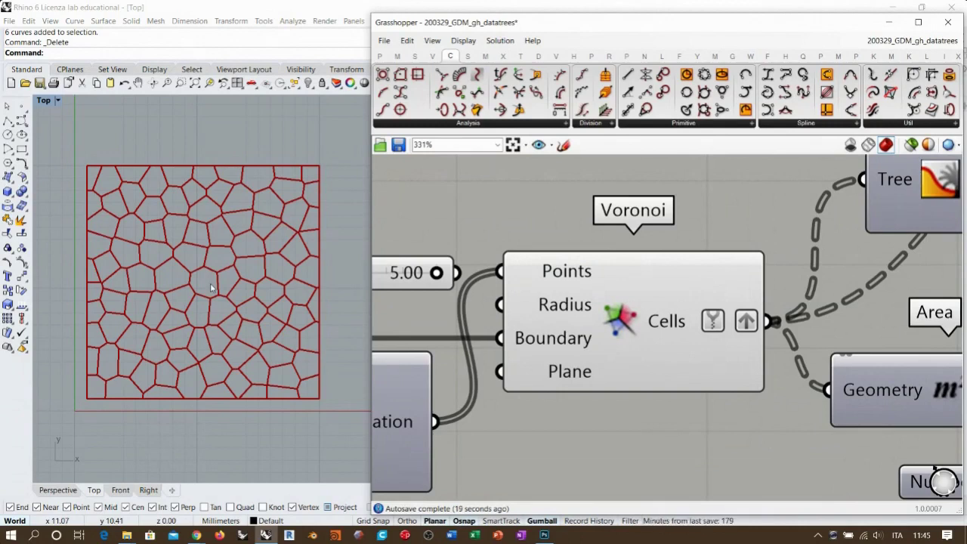
pyautogui.moveTo(704, 300); pyautogui.dragTo(581, 304, button='right')
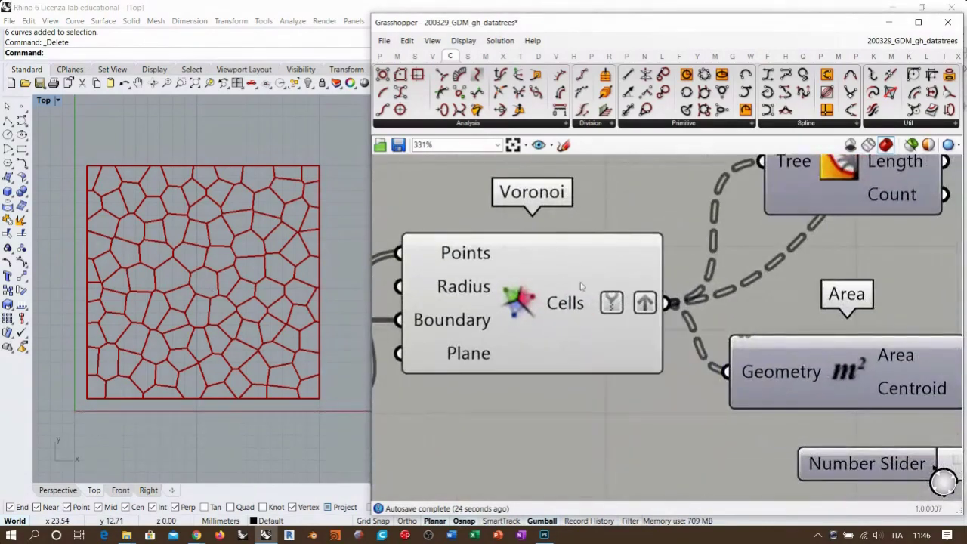
pyautogui.moveTo(578, 304)
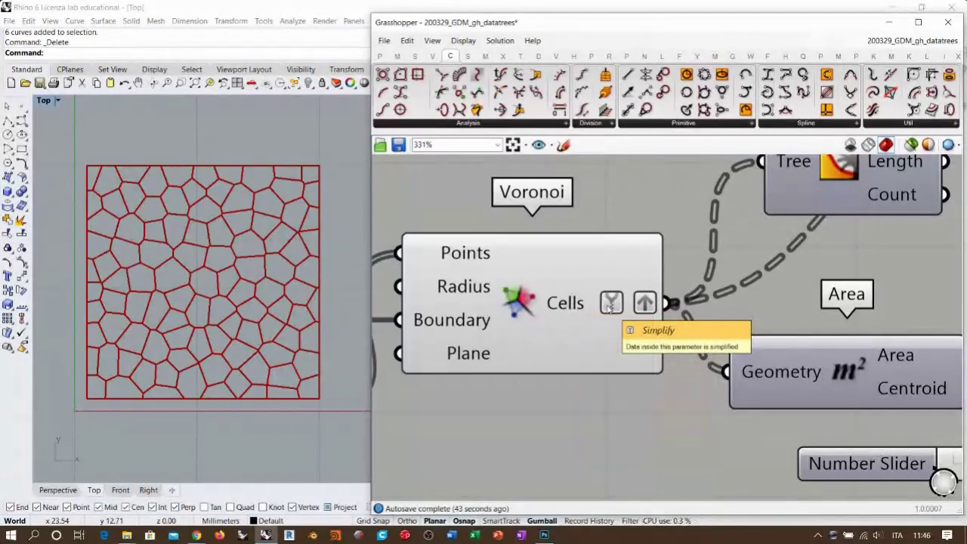
pyautogui.scroll(-4, 610, 304)
pyautogui.moveTo(610, 303); pyautogui.dragTo(627, 220, button='right')
# Add a panel wired from the Voronoi Cells output to check the polyline curves.
pyautogui.doubleClick(620, 348)
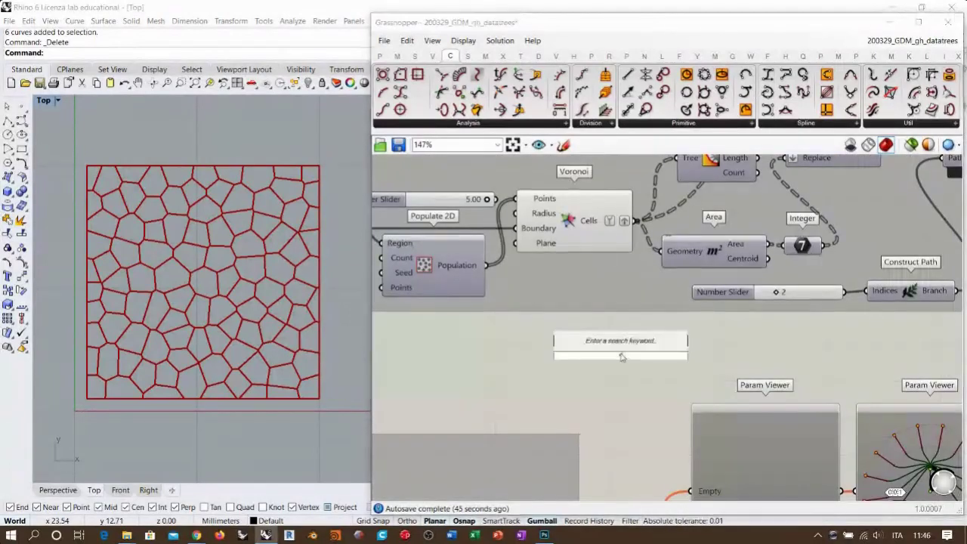
pyautogui.moveTo(636, 221); pyautogui.dragTo(560, 352)
pyautogui.scroll(3, 577, 342)
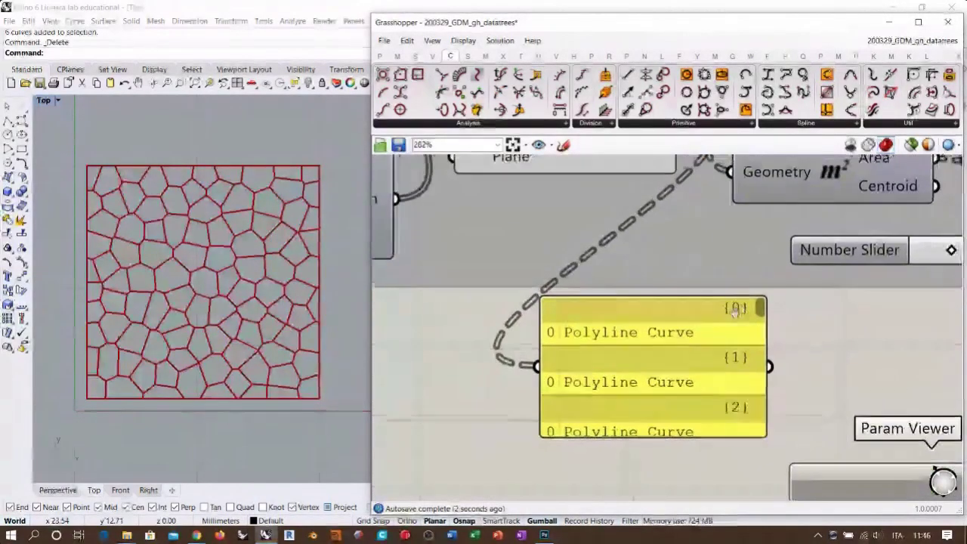
pyautogui.scroll(-1, 744, 302)
pyautogui.moveTo(744, 302); pyautogui.dragTo(701, 366, button='right')
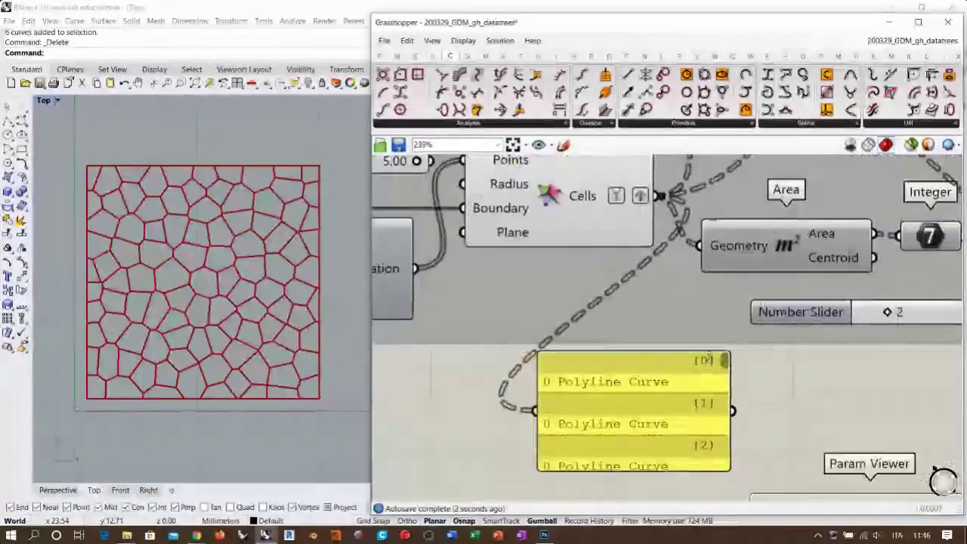
# Simplify the Voronoi Cells paths to single-index branches and delete the polyline curve panel.
pyautogui.rightClick(614, 193)
pyautogui.click(648, 274)
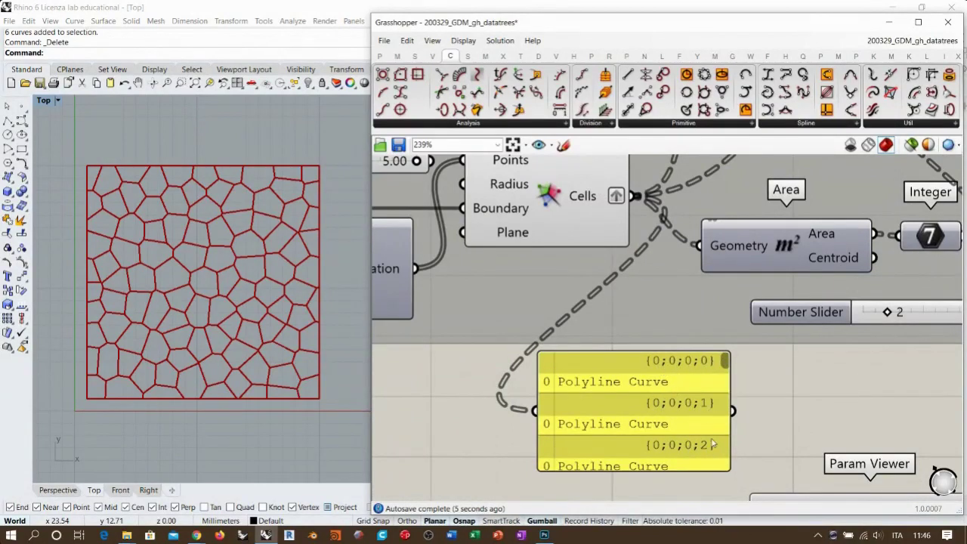
pyautogui.moveTo(725, 364); pyautogui.dragTo(726, 472)
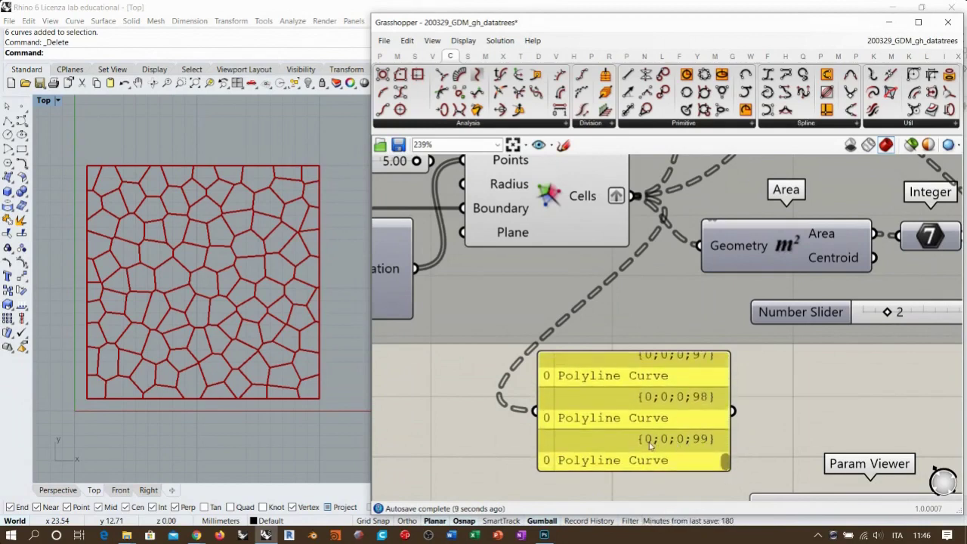
pyautogui.rightClick(590, 198)
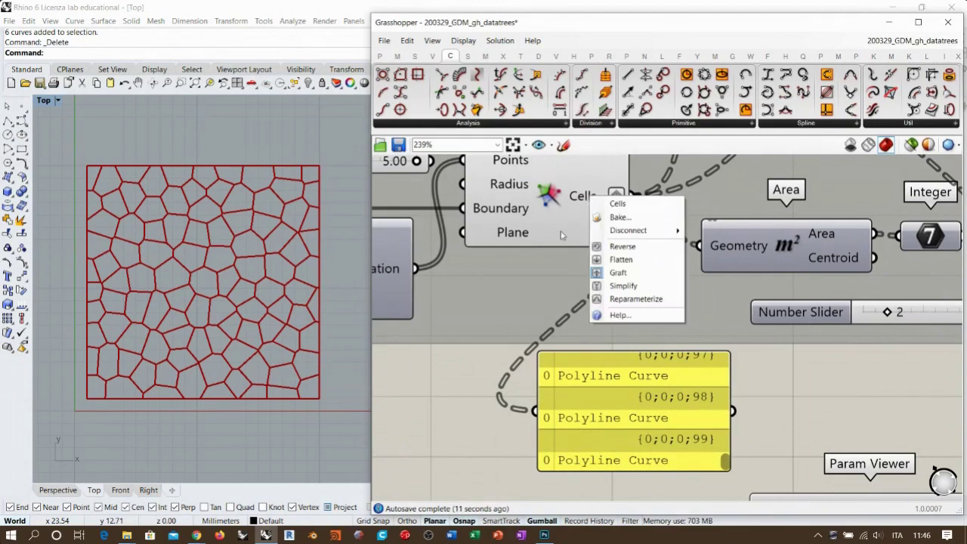
pyautogui.click(611, 287)
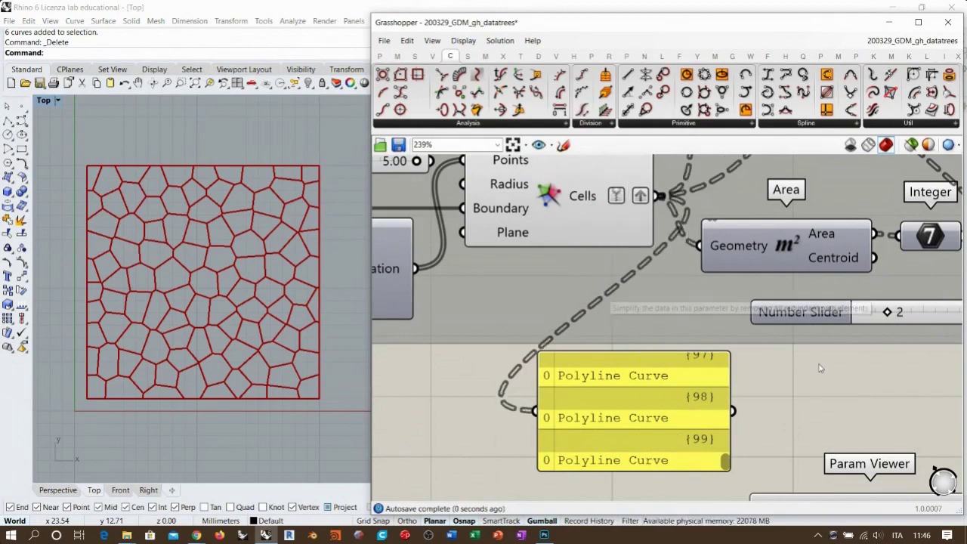
pyautogui.click(661, 407)
pyautogui.press('Delete')
# Pan to the Voronoi and Tree Statistics components and inspect Tree Statistics' input data.
pyautogui.moveTo(576, 206); pyautogui.dragTo(488, 342, button='right')
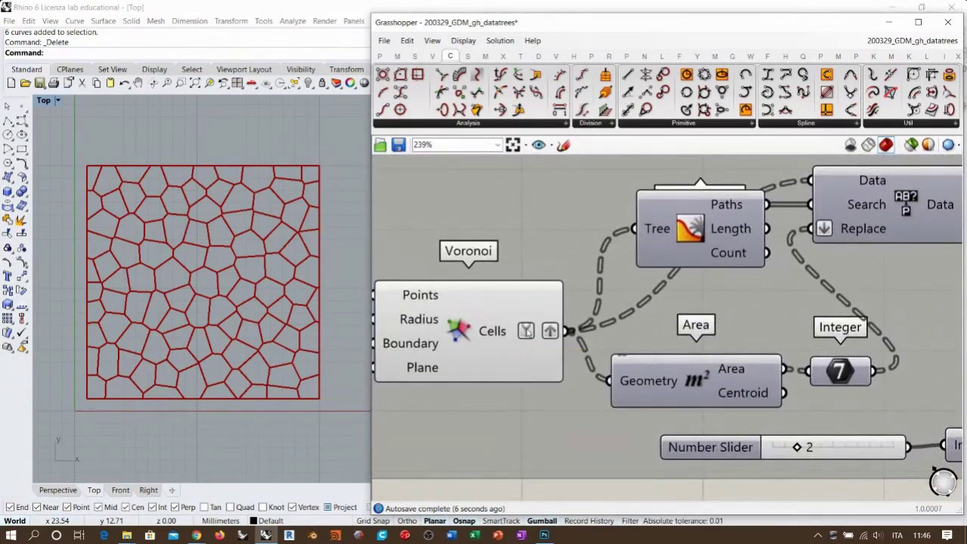
pyautogui.moveTo(544, 358); pyautogui.dragTo(538, 402, button='right')
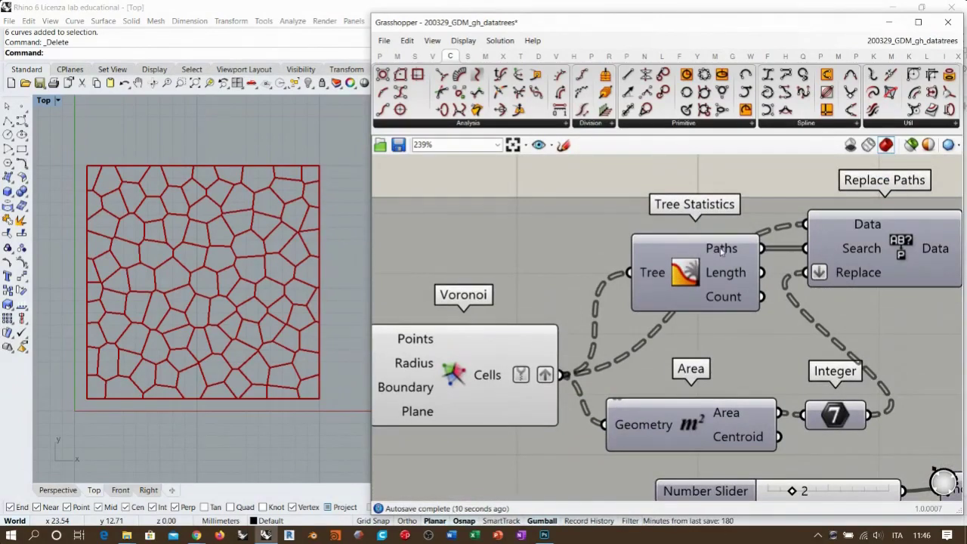
pyautogui.moveTo(721, 251)
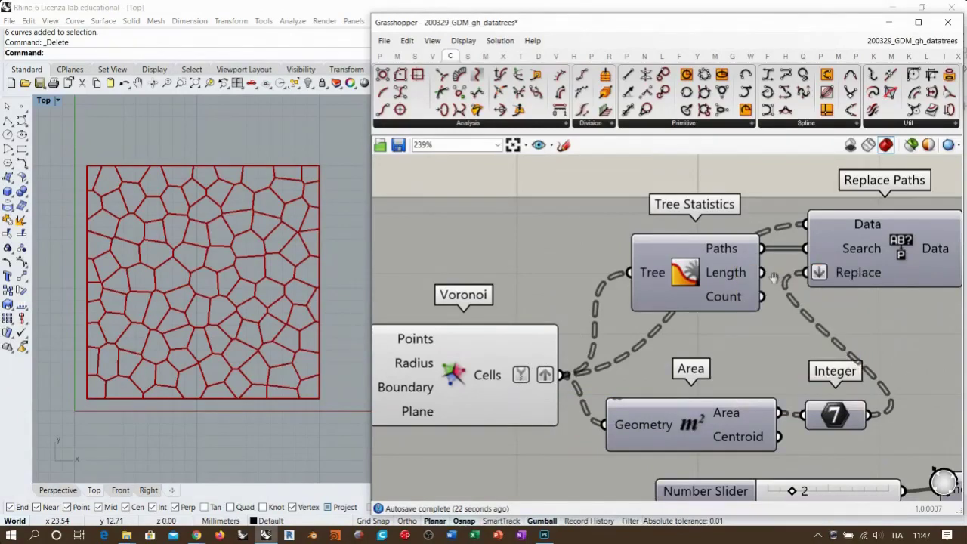
pyautogui.moveTo(784, 277); pyautogui.dragTo(715, 284, button='right')
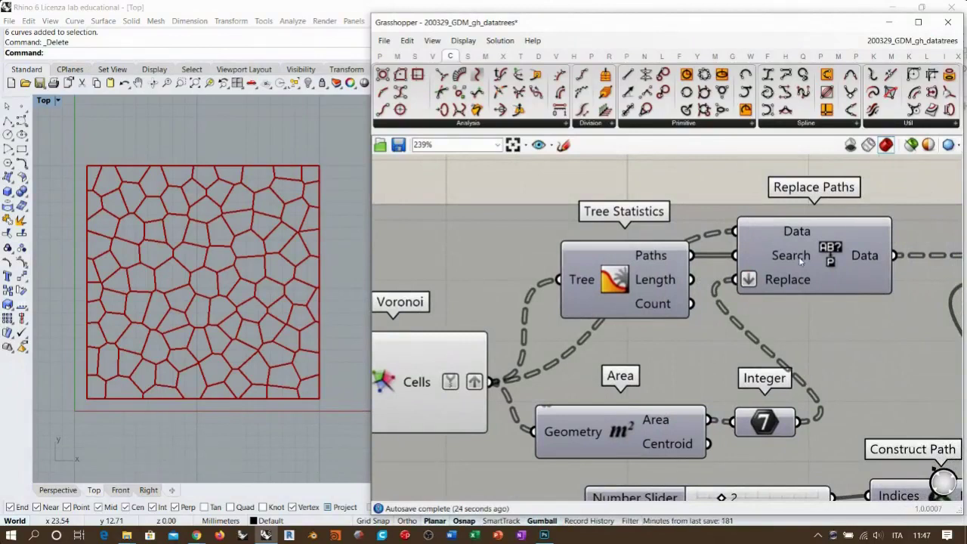
# Highlight the connections of Replace Paths, Voronoi and Tree Statistics in turn.
pyautogui.moveTo(800, 235)
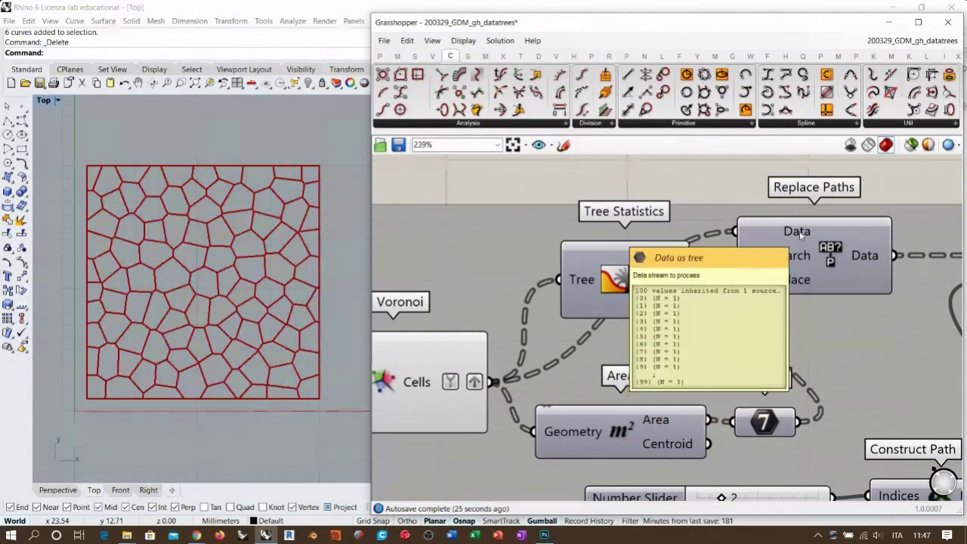
pyautogui.click(799, 234)
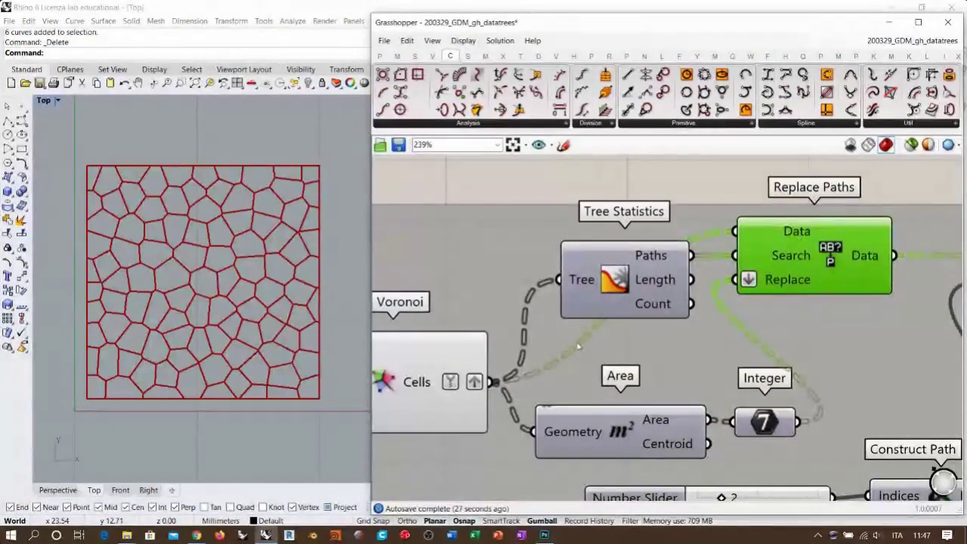
pyautogui.click(424, 391)
pyautogui.keyDown('ctrl'); pyautogui.click(412, 386); pyautogui.keyUp('ctrl')
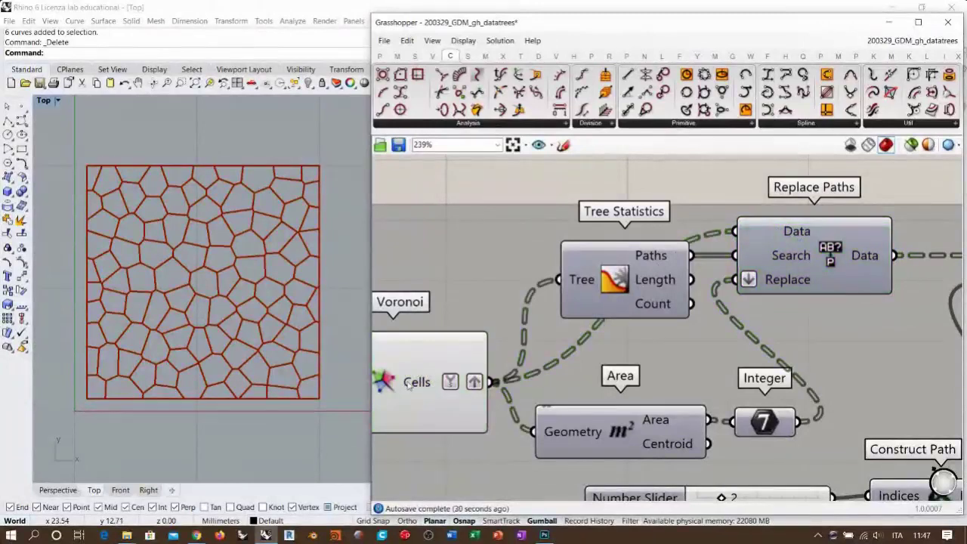
pyautogui.click(407, 385)
pyautogui.click(785, 254)
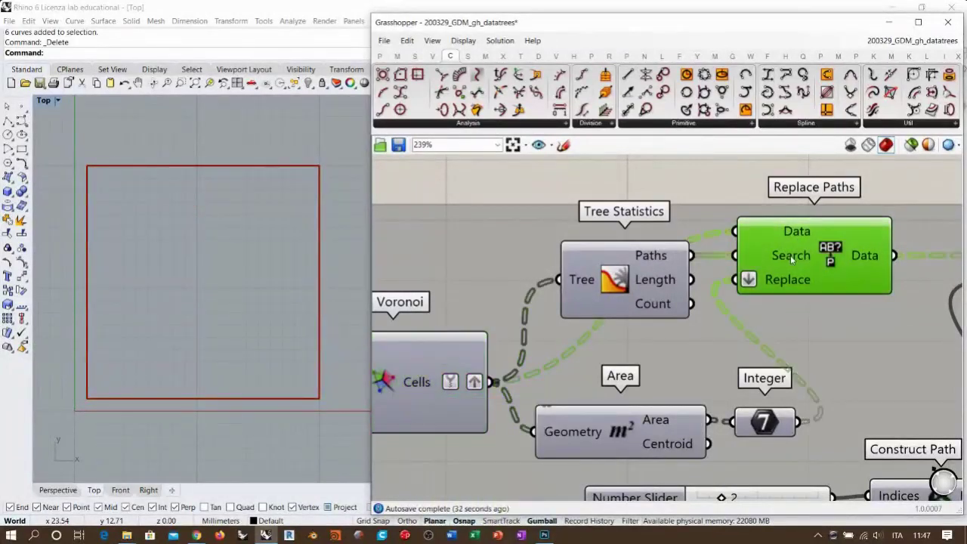
pyautogui.click(651, 268)
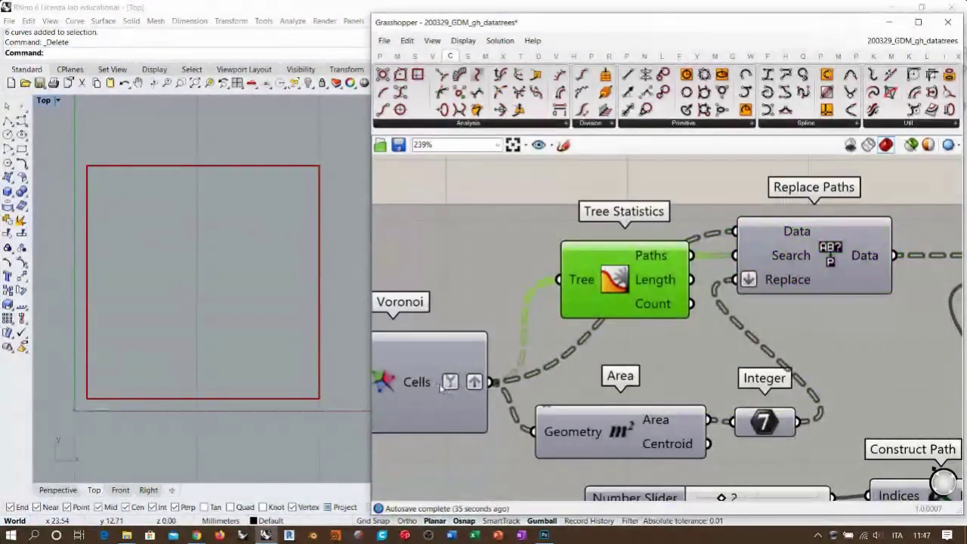
pyautogui.press('Escape')
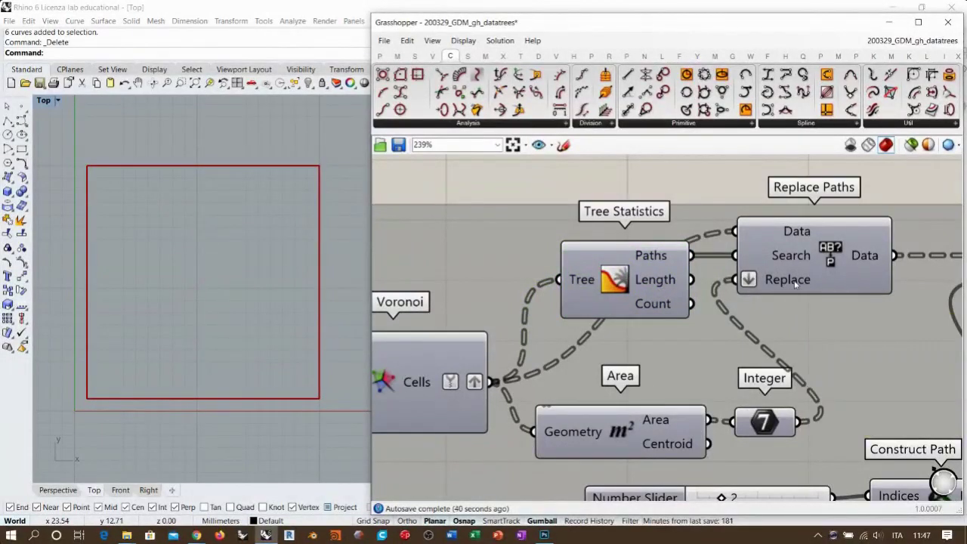
# Select Area to preview each Voronoi cell's centroid as a red dot, and nudge the Integer parameter.
pyautogui.click(421, 370)
pyautogui.moveTo(512, 430); pyautogui.dragTo(636, 346, button='right')
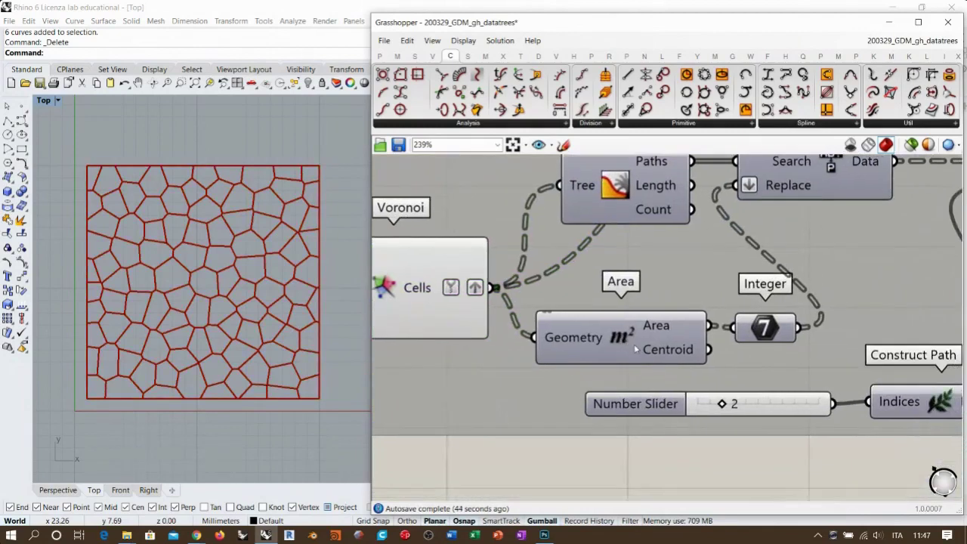
pyautogui.click(626, 329)
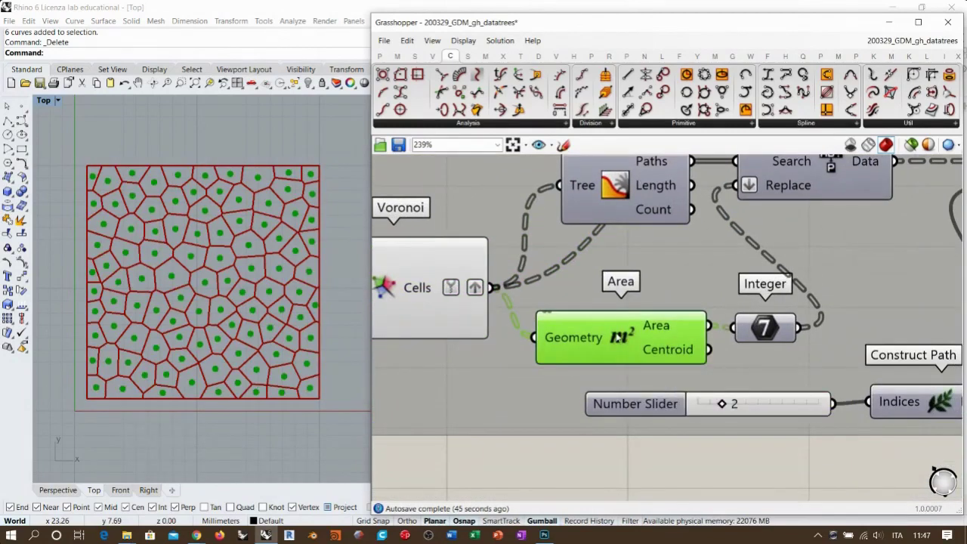
pyautogui.keyDown('ctrl'); pyautogui.click(619, 337); pyautogui.keyUp('ctrl')
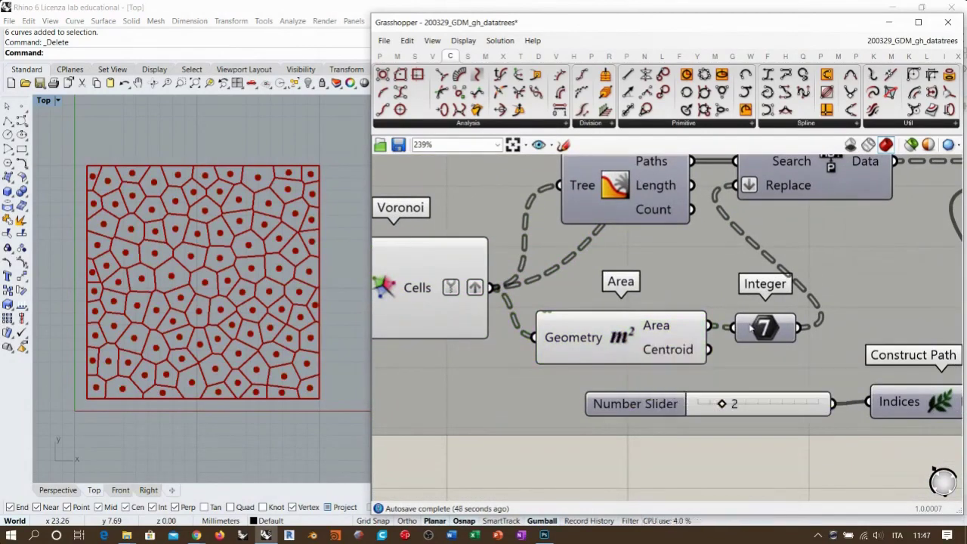
pyautogui.moveTo(749, 326); pyautogui.dragTo(749, 324)
pyautogui.click(745, 446)
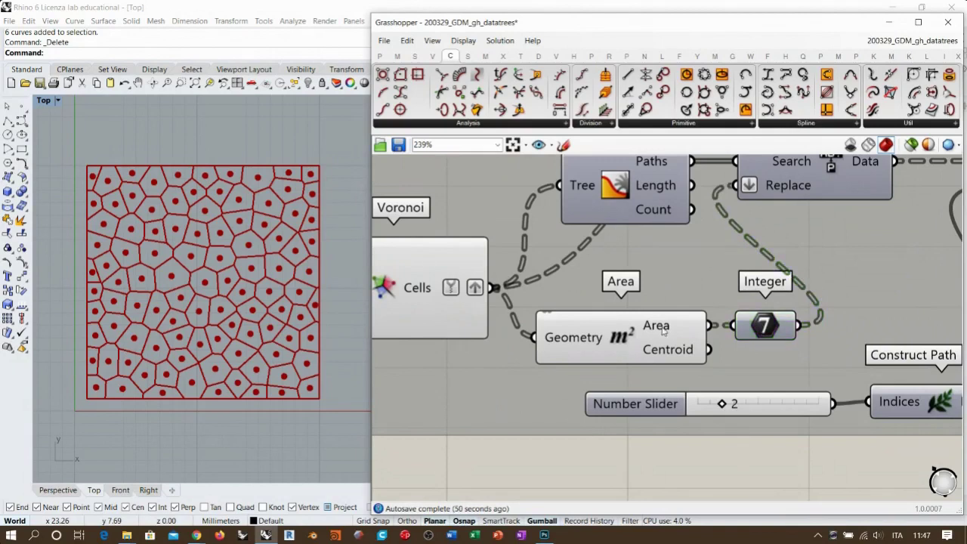
pyautogui.moveTo(663, 330)
pyautogui.doubleClick(757, 462)
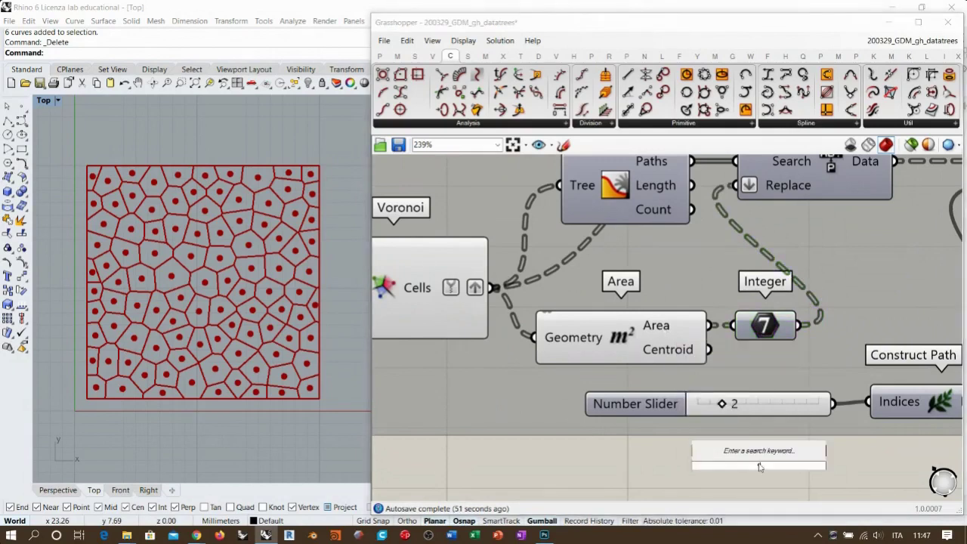
# Place a Panel wired from Area's output to check the area values, then delete it.
pyautogui.write('panel')
pyautogui.press('Return')
pyautogui.moveTo(694, 377); pyautogui.dragTo(621, 459)
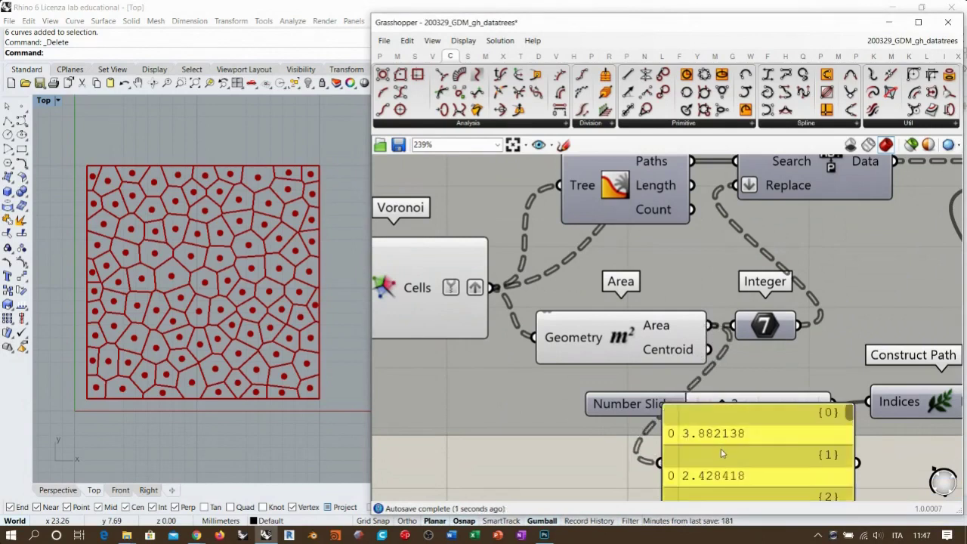
pyautogui.press('Delete')
# Nudge the Integer component and inspect the Tree Statistics and Replace Paths inputs.
pyautogui.moveTo(764, 340); pyautogui.dragTo(757, 330)
pyautogui.click(772, 453)
pyautogui.moveTo(749, 327); pyautogui.dragTo(721, 387, button='right')
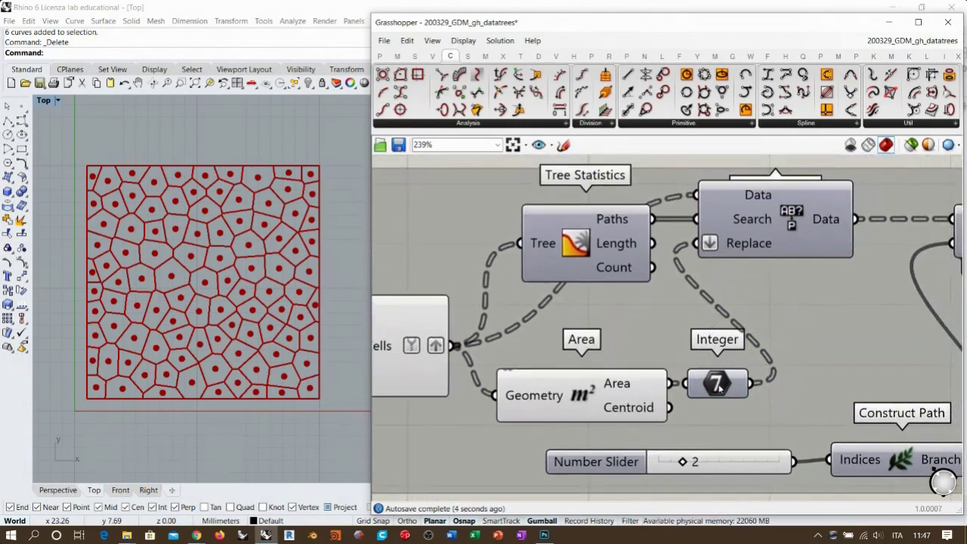
pyautogui.moveTo(721, 387)
pyautogui.moveTo(753, 248)
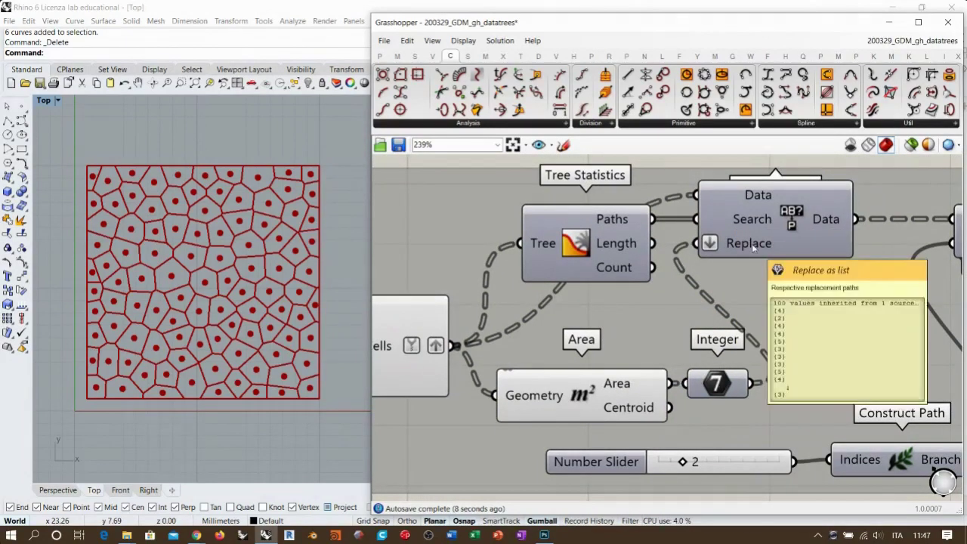
pyautogui.moveTo(753, 248); pyautogui.dragTo(751, 294, button='right')
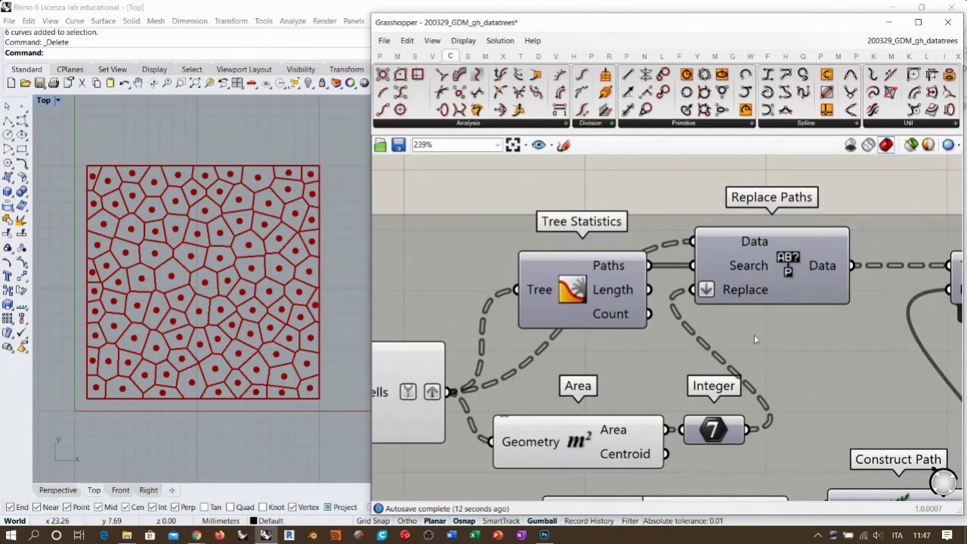
pyautogui.moveTo(742, 270)
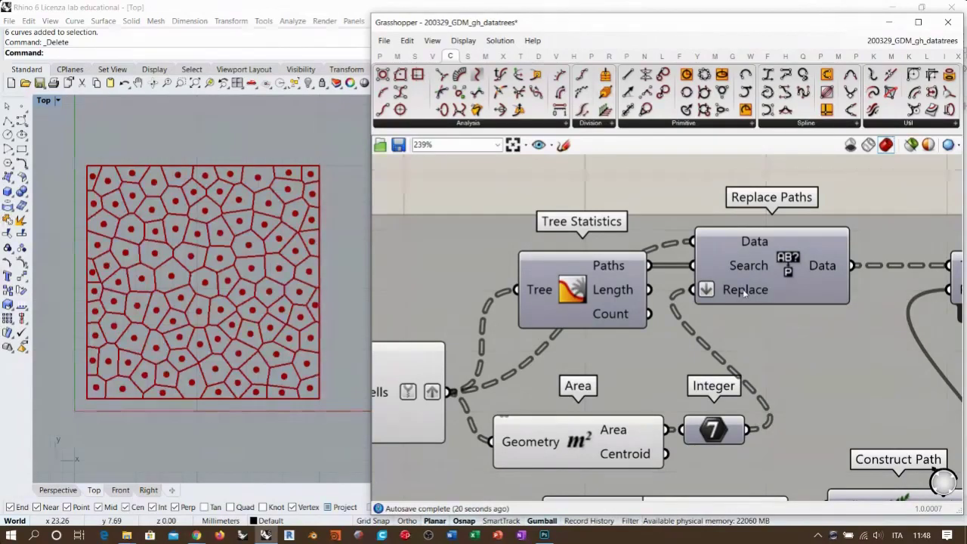
pyautogui.moveTo(740, 293)
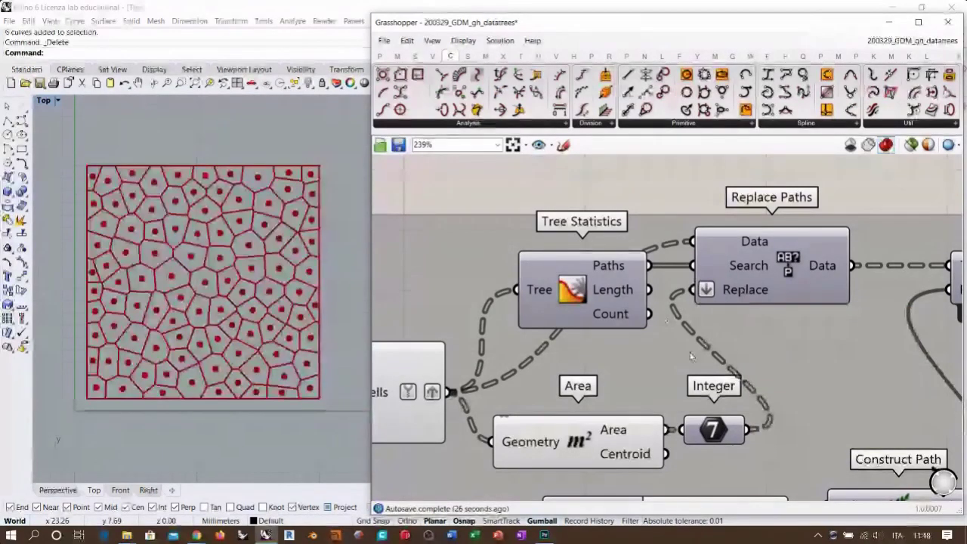
# Paste a new panel wired from Integer beside Construct Path, enlarged to show values 4, 2, 4, 4, 5, 3.
pyautogui.moveTo(663, 314); pyautogui.dragTo(603, 210, button='right')
pyautogui.scroll(-2, 697, 418)
pyautogui.hotkey('ctrl', 'v')
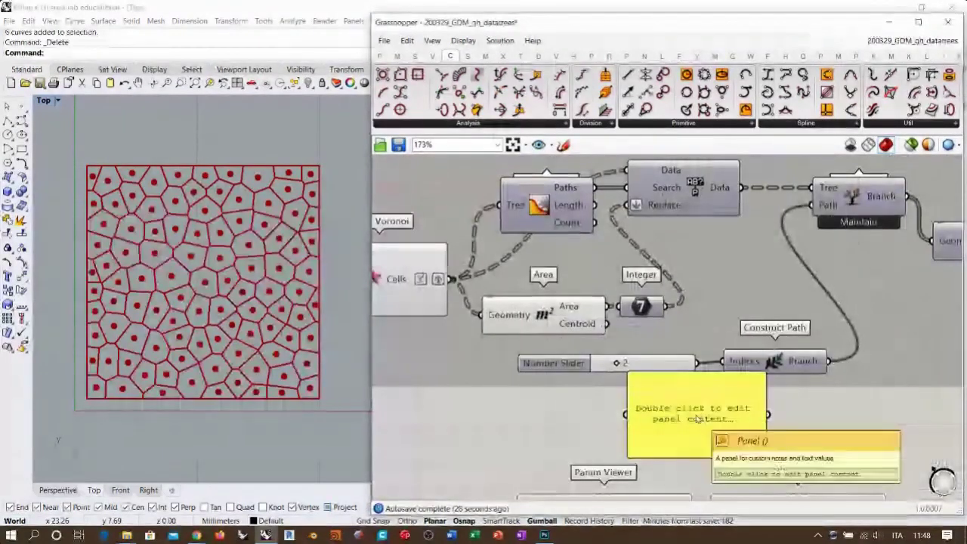
pyautogui.moveTo(681, 305); pyautogui.dragTo(625, 414)
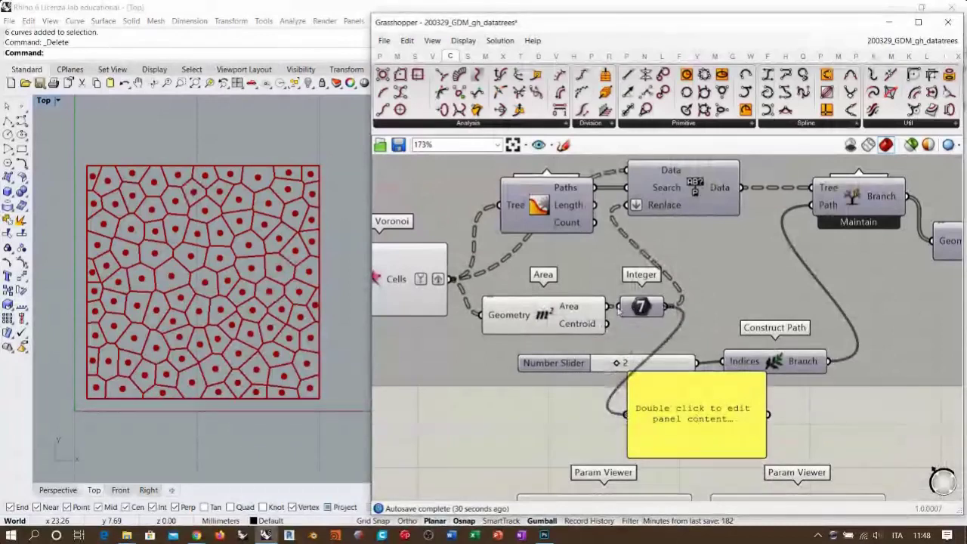
pyautogui.moveTo(689, 398); pyautogui.dragTo(753, 279)
pyautogui.moveTo(744, 340); pyautogui.dragTo(744, 451)
pyautogui.scroll(2, 745, 316)
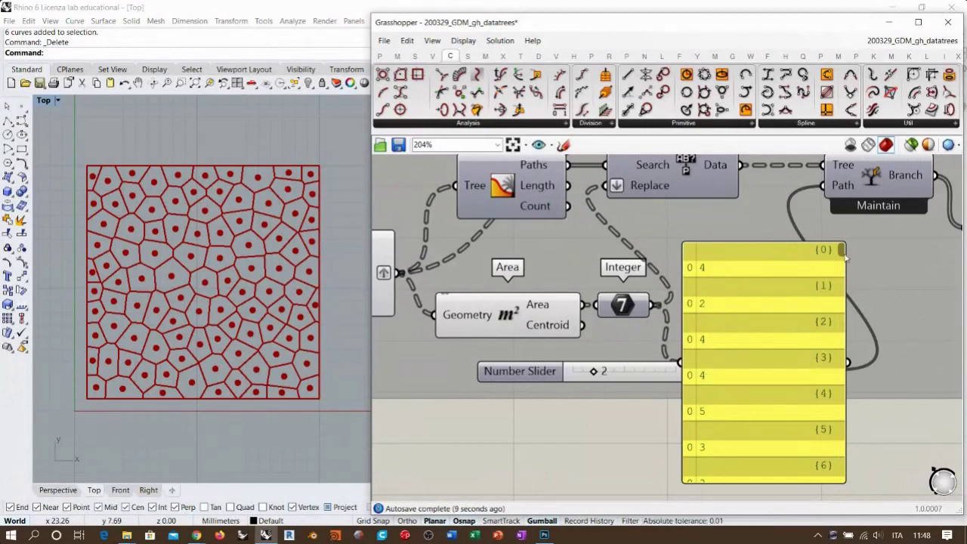
pyautogui.scroll(-1, 843, 253)
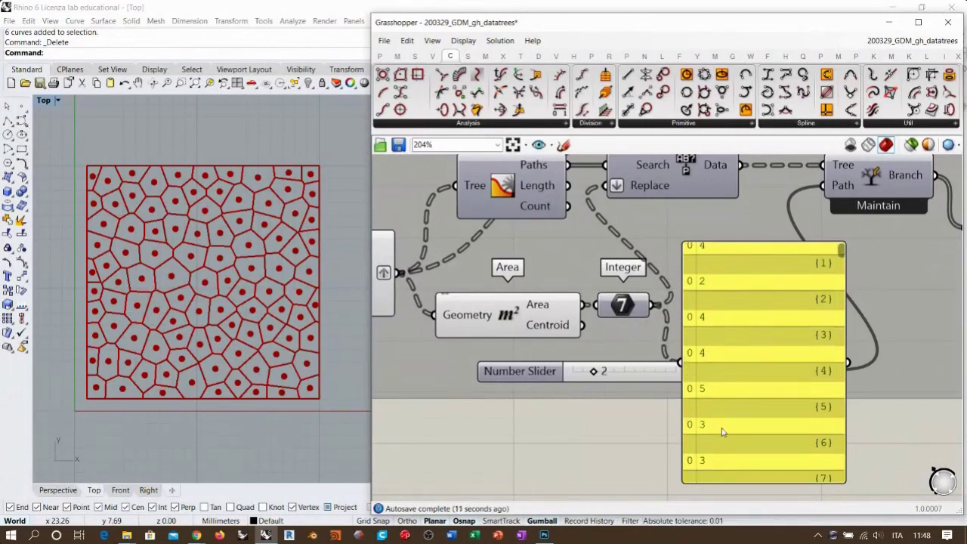
pyautogui.scroll(1, 841, 243)
pyautogui.moveTo(723, 287); pyautogui.dragTo(752, 322, button='right')
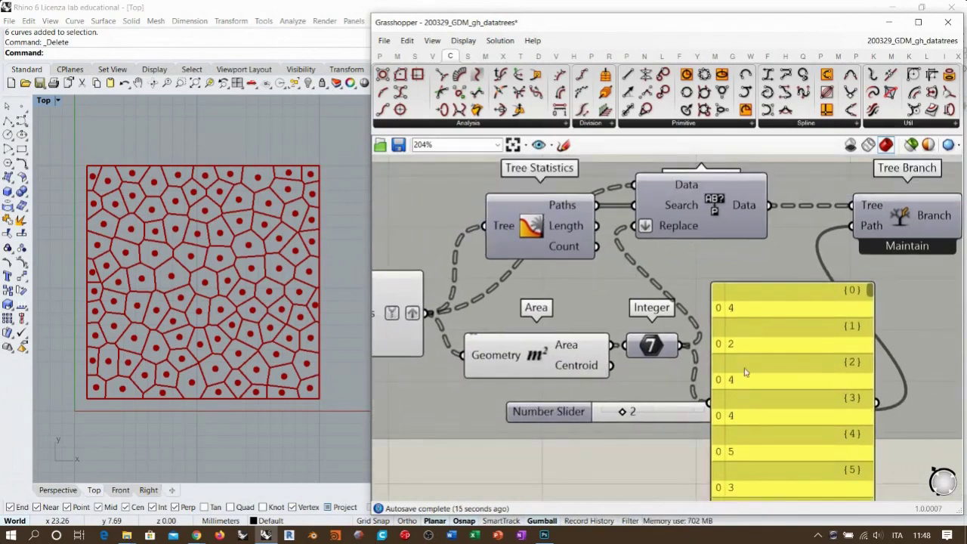
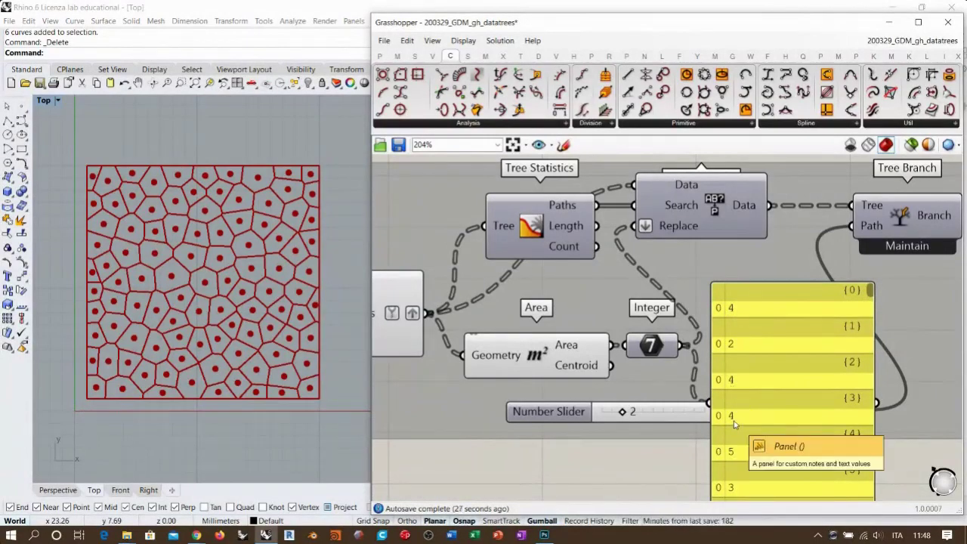
# Inspect the Tree Statistics and Replace inputs, briefly previewing the Area and Voronoi cells.
pyautogui.moveTo(568, 211)
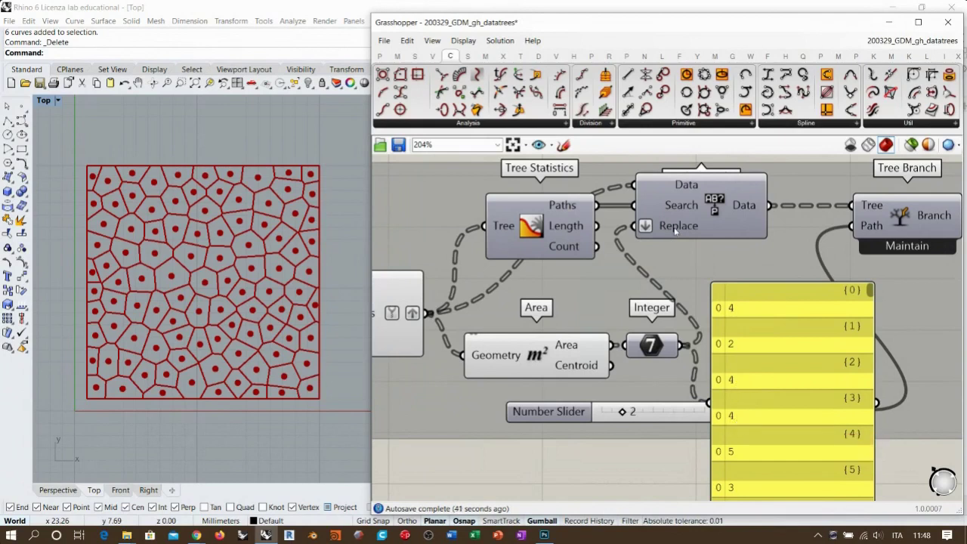
pyautogui.moveTo(674, 233)
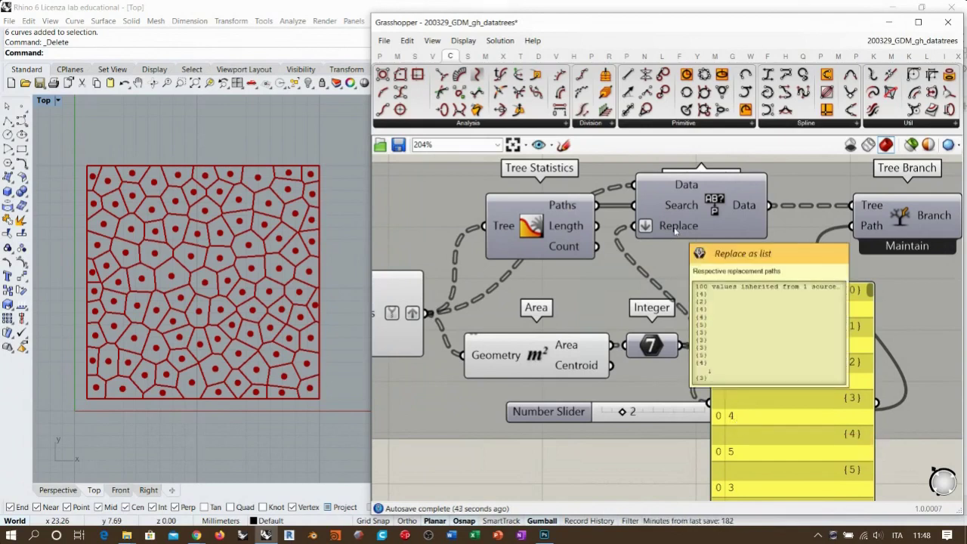
pyautogui.moveTo(674, 232); pyautogui.dragTo(596, 242, button='right')
pyautogui.click(510, 357)
pyautogui.moveTo(511, 358); pyautogui.dragTo(593, 352, button='right')
pyautogui.click(423, 325)
pyautogui.click(509, 300)
pyautogui.moveTo(508, 300); pyautogui.dragTo(396, 319, button='right')
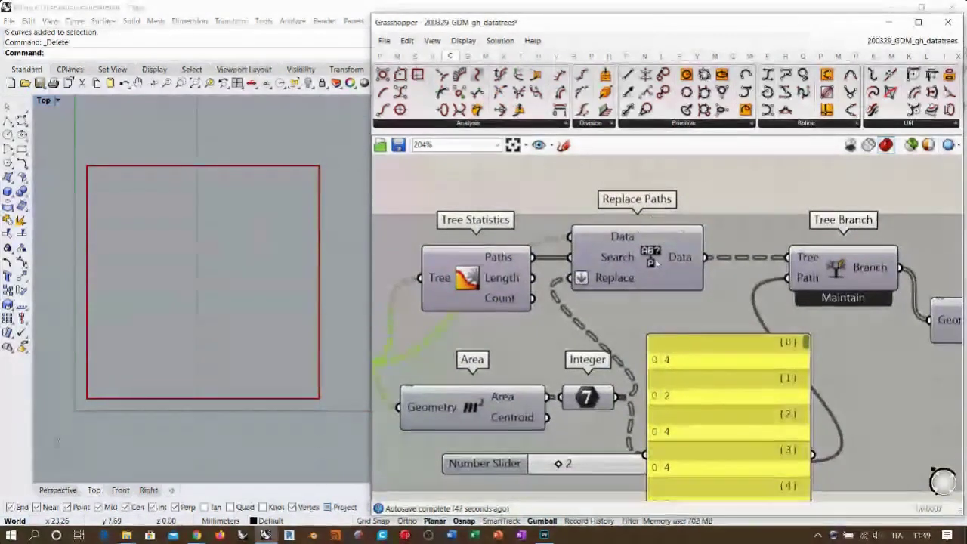
pyautogui.moveTo(687, 265); pyautogui.dragTo(642, 249, button='right')
# Delete the yellow values panel and preview the Replace Paths output feeding Tree Branch.
pyautogui.click(686, 388)
pyautogui.press('Delete')
pyautogui.moveTo(685, 281); pyautogui.dragTo(662, 300, button='right')
pyautogui.click(608, 227)
pyautogui.click(637, 228)
pyautogui.moveTo(637, 228); pyautogui.dragTo(601, 297, button='right')
pyautogui.moveTo(589, 319)
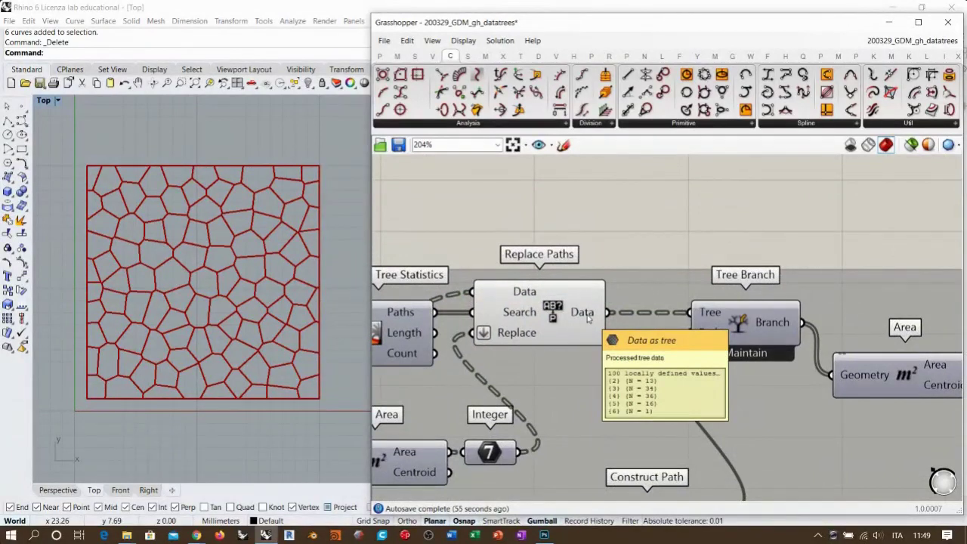
pyautogui.doubleClick(670, 219)
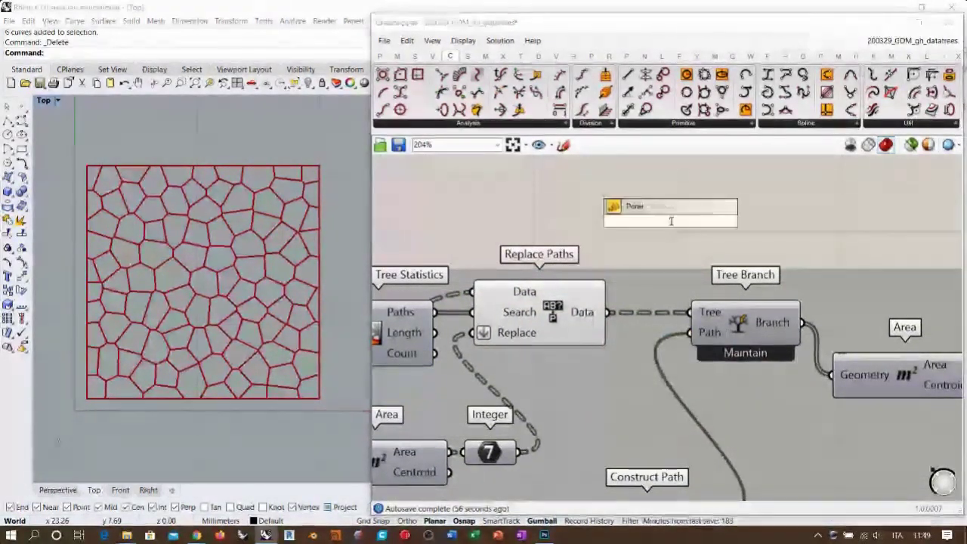
pyautogui.press('Return')
pyautogui.moveTo(608, 312); pyautogui.dragTo(593, 230)
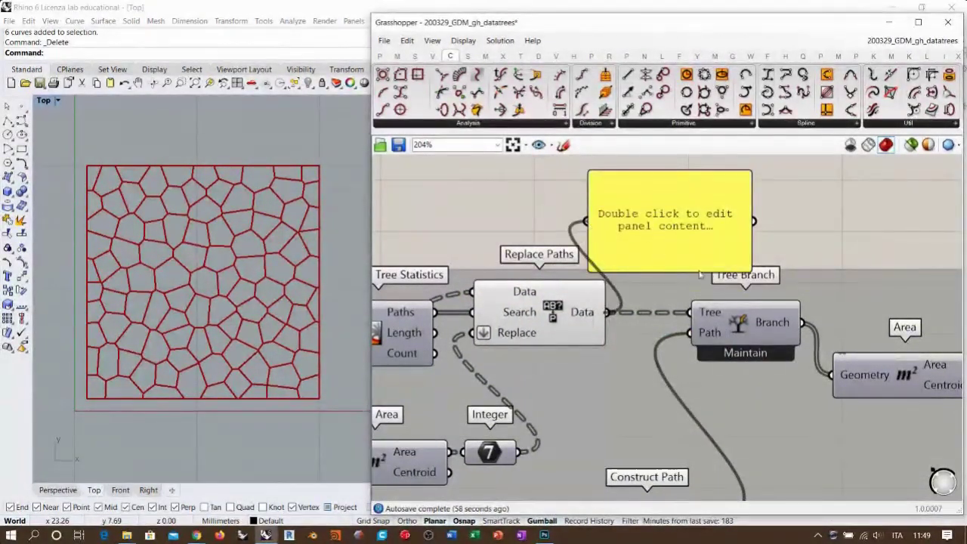
pyautogui.moveTo(751, 270); pyautogui.dragTo(892, 463)
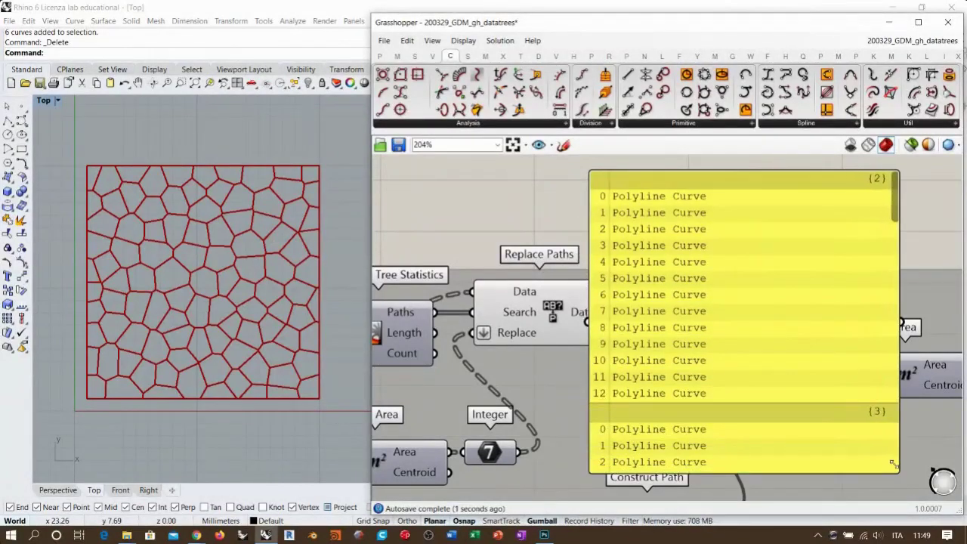
pyautogui.scroll(-2, 700, 351)
pyautogui.moveTo(701, 340); pyautogui.dragTo(701, 479)
pyautogui.moveTo(775, 200); pyautogui.dragTo(802, 224, button='right')
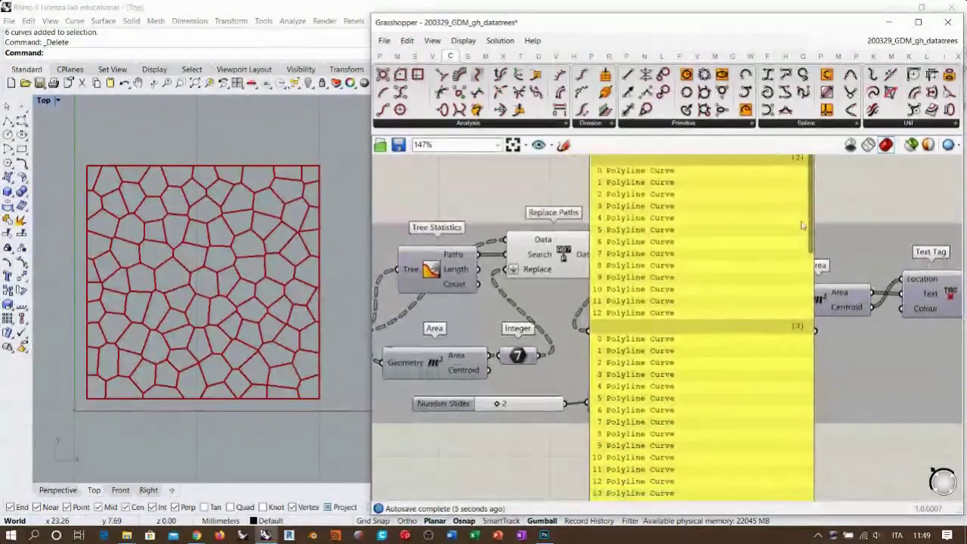
pyautogui.moveTo(809, 199); pyautogui.dragTo(812, 434)
pyautogui.moveTo(540, 355); pyautogui.dragTo(580, 340)
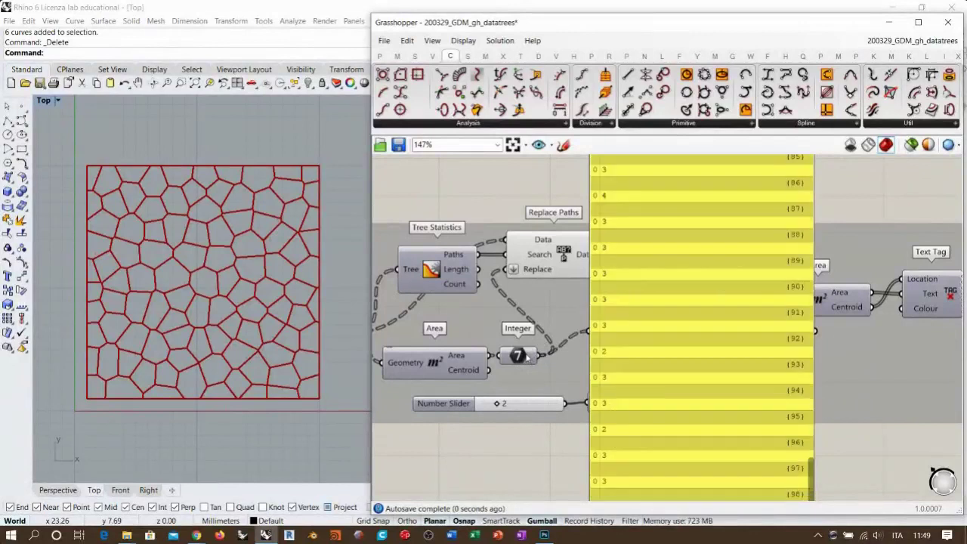
pyautogui.click(656, 283)
pyautogui.press('Delete')
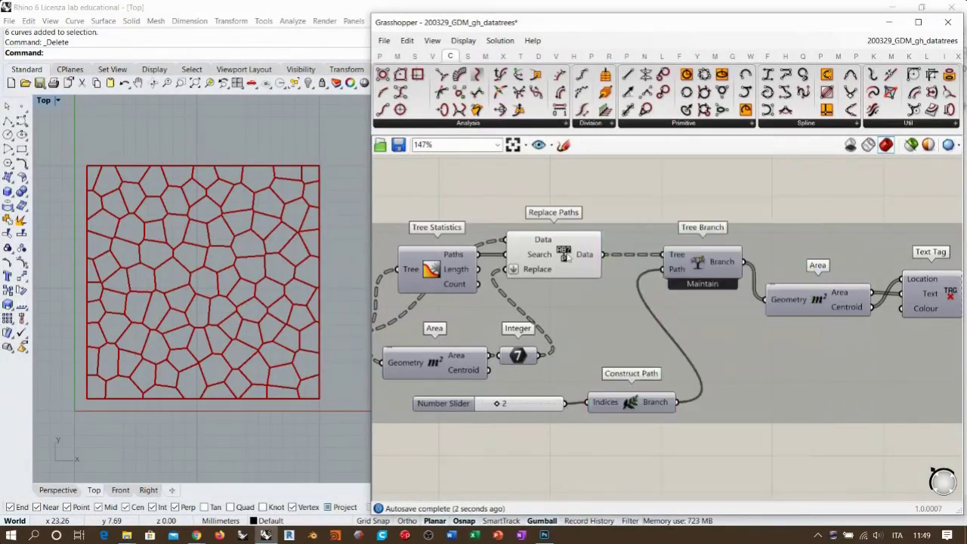
# Preview the Replace Paths curves and the cells chosen by Tree Branch, then select the Number Slider.
pyautogui.moveTo(558, 254); pyautogui.dragTo(615, 275, button='right')
pyautogui.click(619, 274)
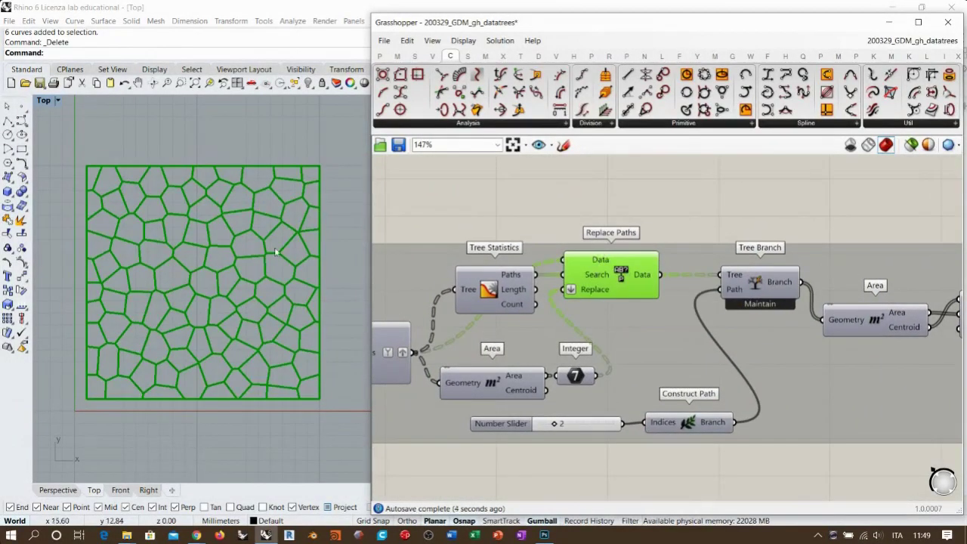
pyautogui.click(632, 221)
pyautogui.click(632, 279)
pyautogui.moveTo(725, 303); pyautogui.dragTo(647, 310, button='right')
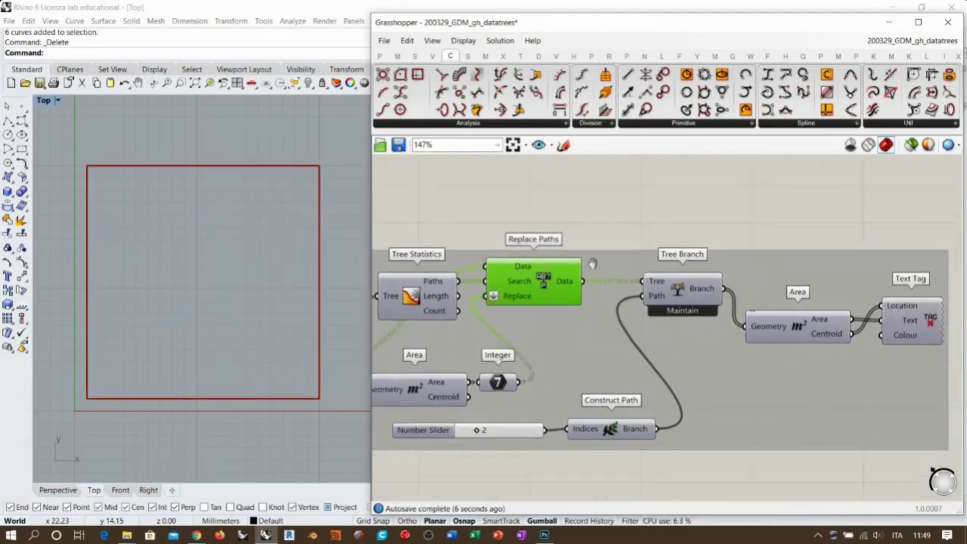
pyautogui.scroll(2, 599, 385)
pyautogui.click(706, 249)
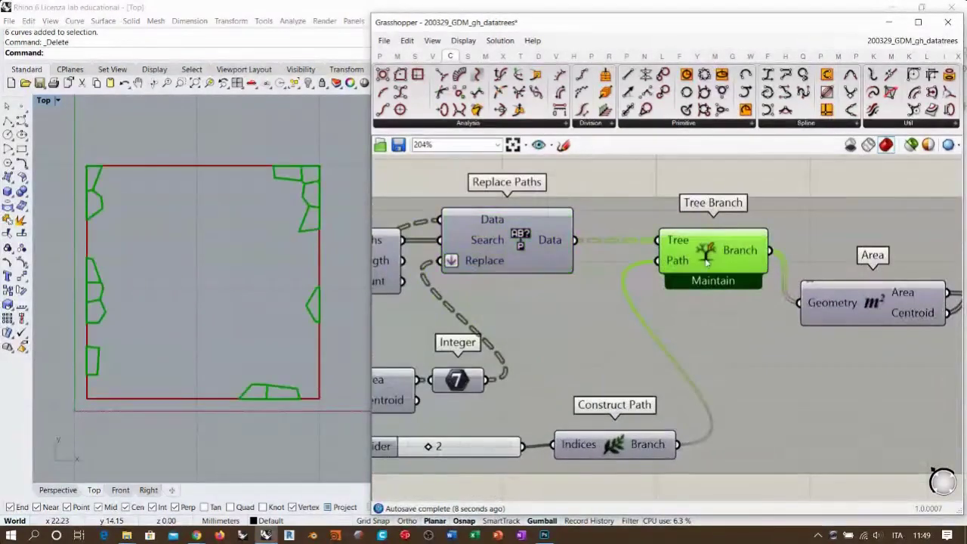
pyautogui.click(689, 181)
pyautogui.moveTo(703, 246); pyautogui.dragTo(756, 236, button='right')
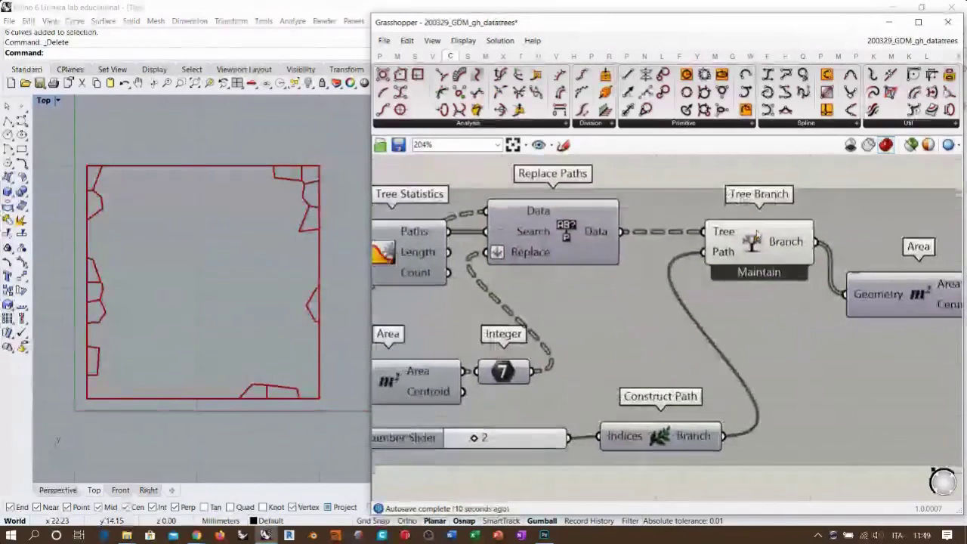
pyautogui.click(528, 436)
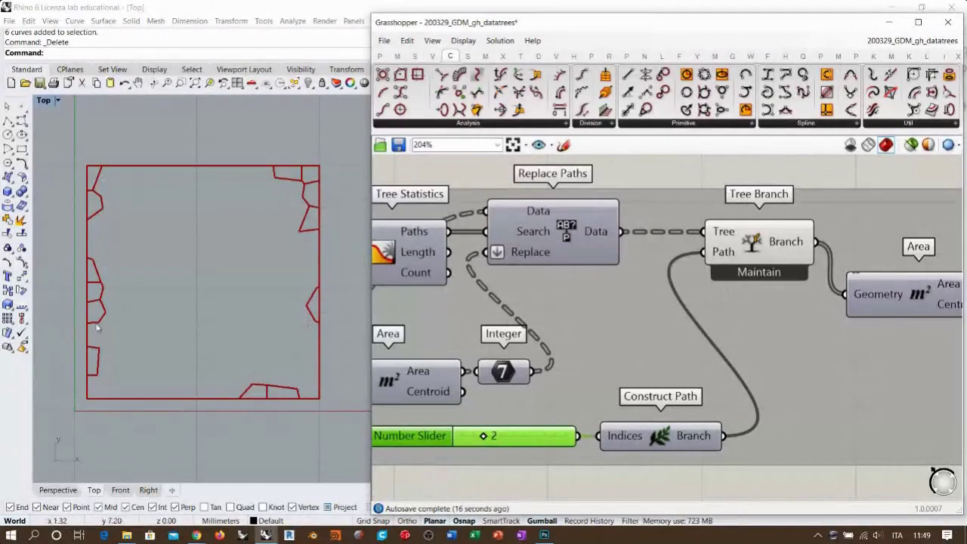
# Preview the Area centroids and Text Tag labels, zooming the Rhino Top view on the labelled cells.
pyautogui.moveTo(807, 337); pyautogui.dragTo(579, 325, button='right')
pyautogui.click(689, 280)
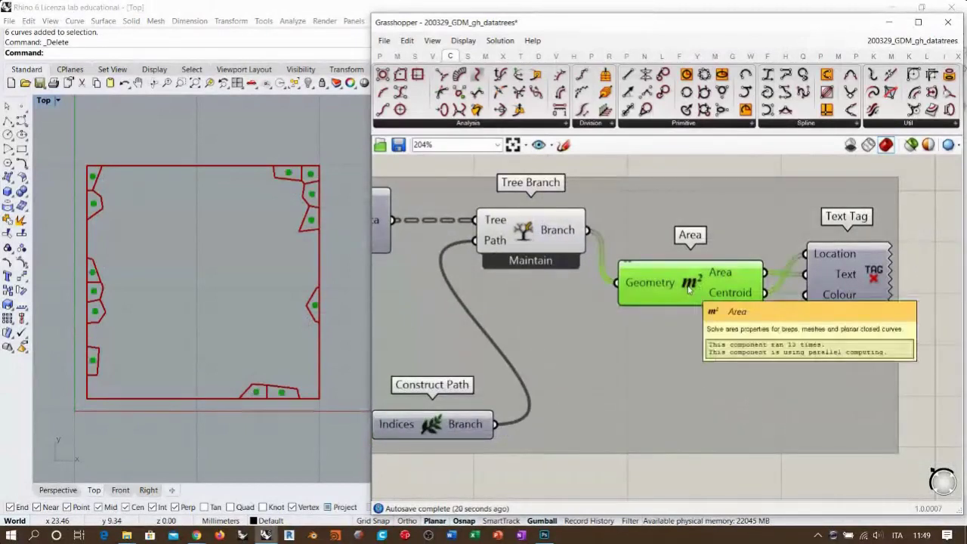
pyautogui.click(857, 273)
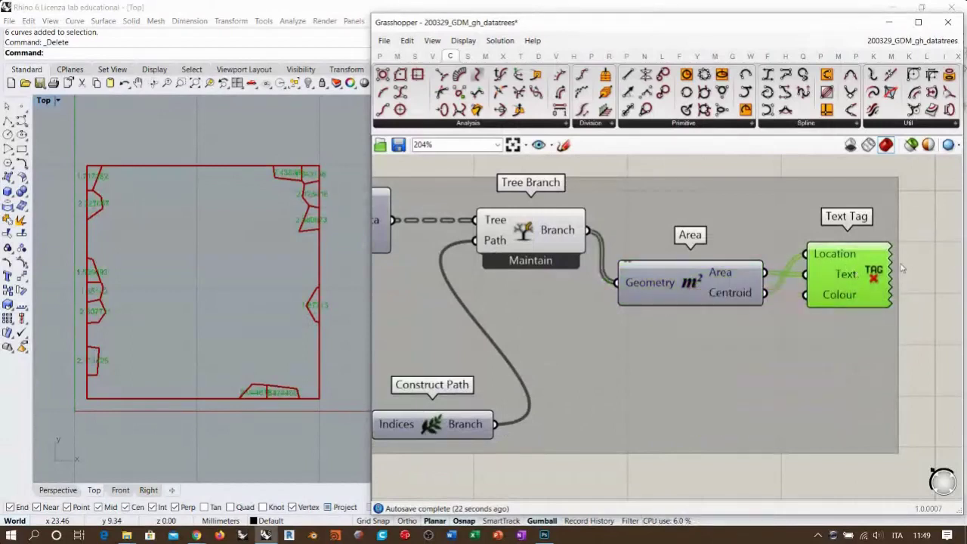
pyautogui.click(209, 245)
pyautogui.scroll(5, 268, 221)
pyautogui.scroll(-5, 293, 209)
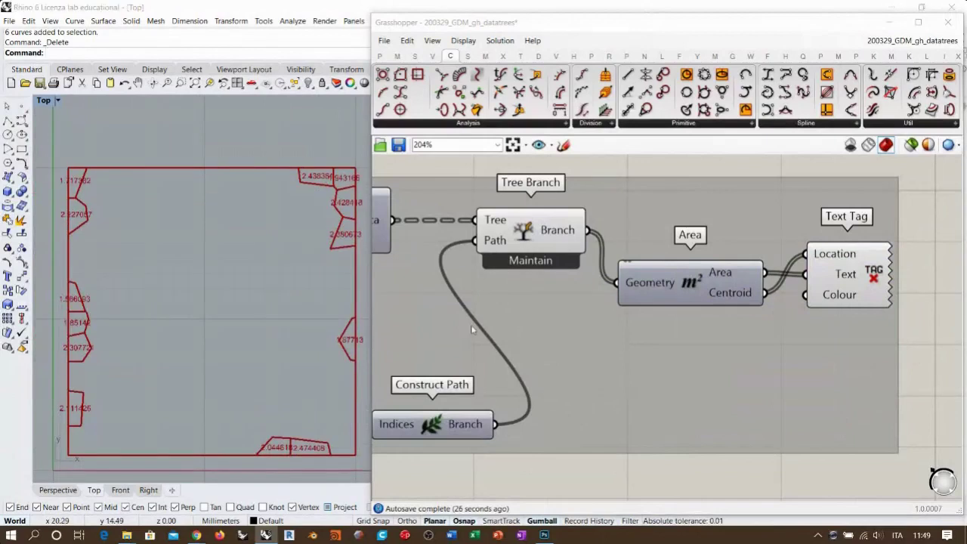
pyautogui.moveTo(423, 355); pyautogui.dragTo(602, 333, button='right')
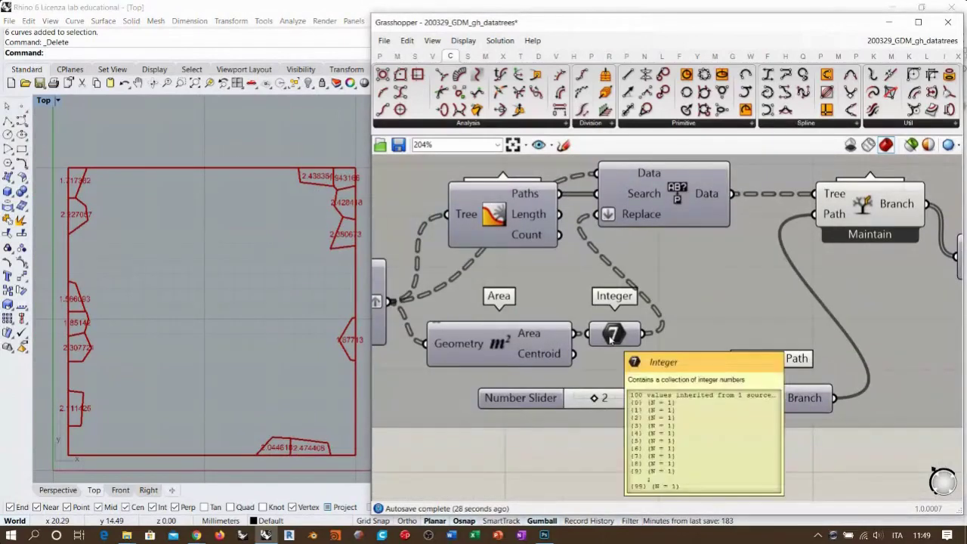
pyautogui.scroll(5, 86, 306)
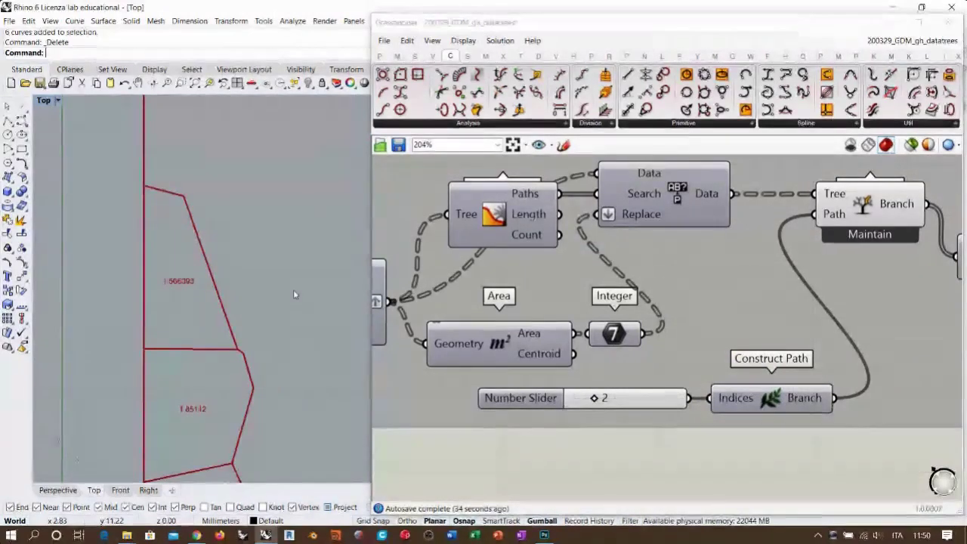
pyautogui.moveTo(293, 295); pyautogui.dragTo(189, 226, button='right')
pyautogui.scroll(-2, 187, 226)
pyautogui.scroll(2, 90, 397)
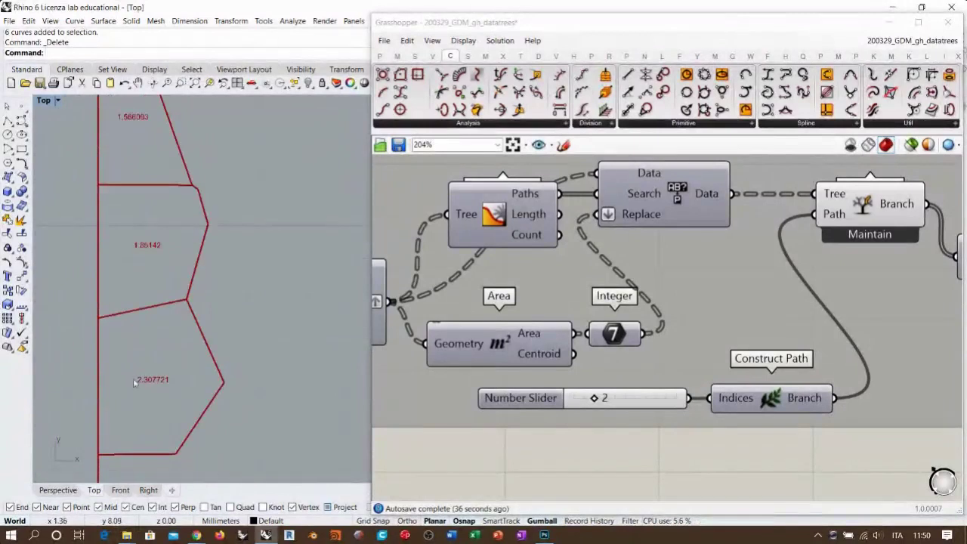
pyautogui.scroll(-5, 137, 385)
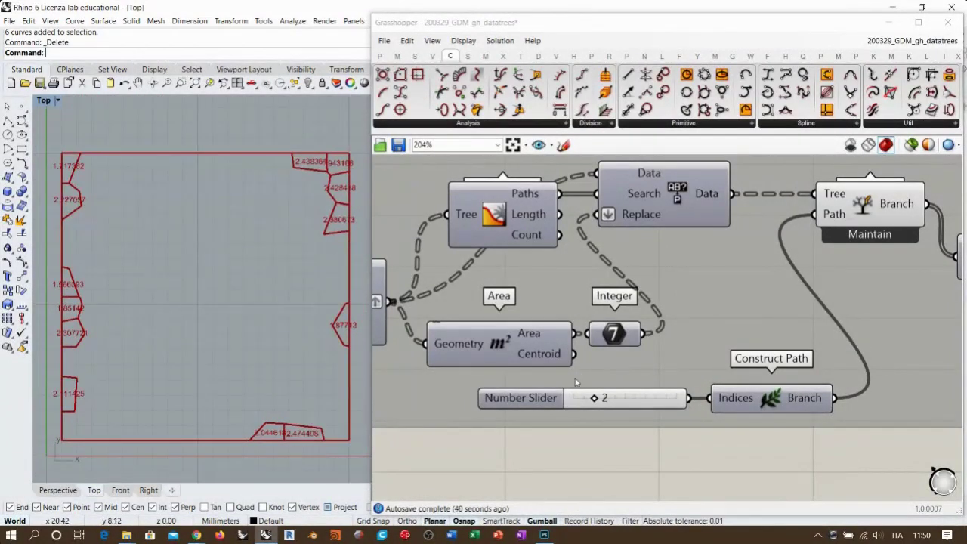
# Move the branch-index slider through 4, 6 and 7, ending at 1.
pyautogui.moveTo(594, 400); pyautogui.dragTo(634, 400)
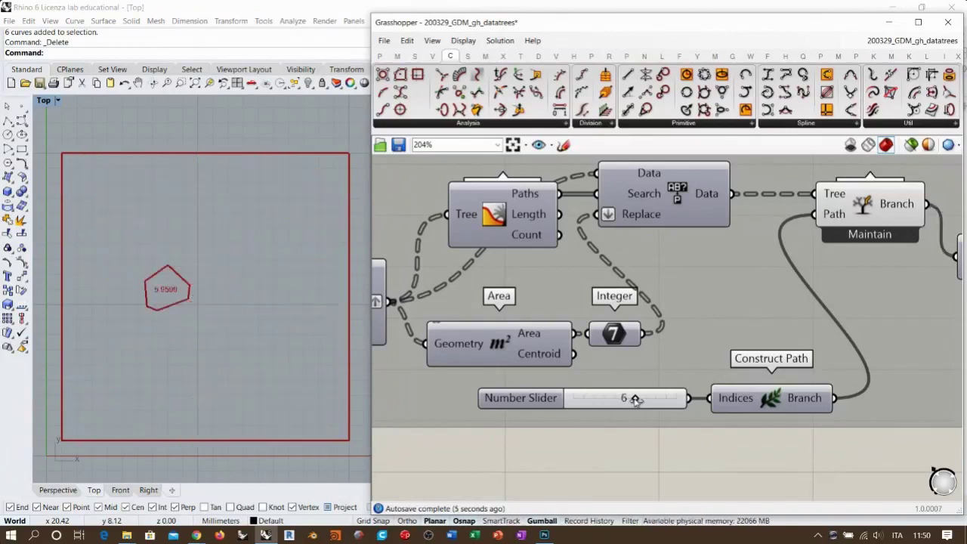
pyautogui.moveTo(634, 400); pyautogui.dragTo(644, 400)
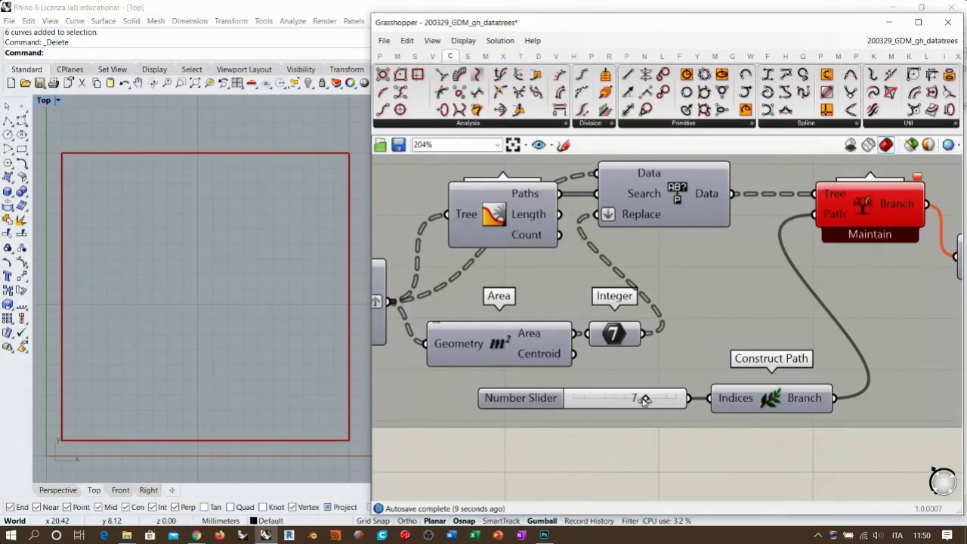
pyautogui.moveTo(644, 400); pyautogui.dragTo(629, 448, button='right')
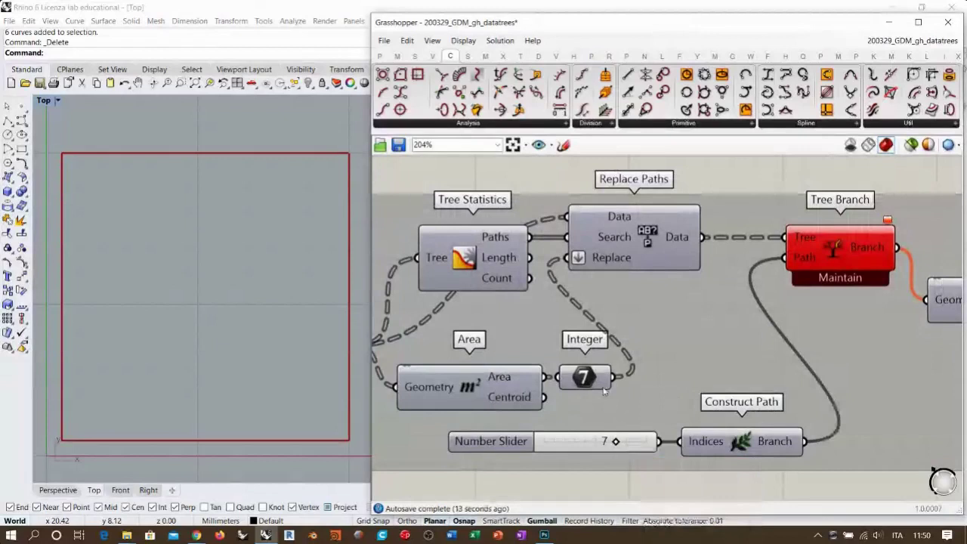
pyautogui.moveTo(614, 442); pyautogui.dragTo(563, 451)
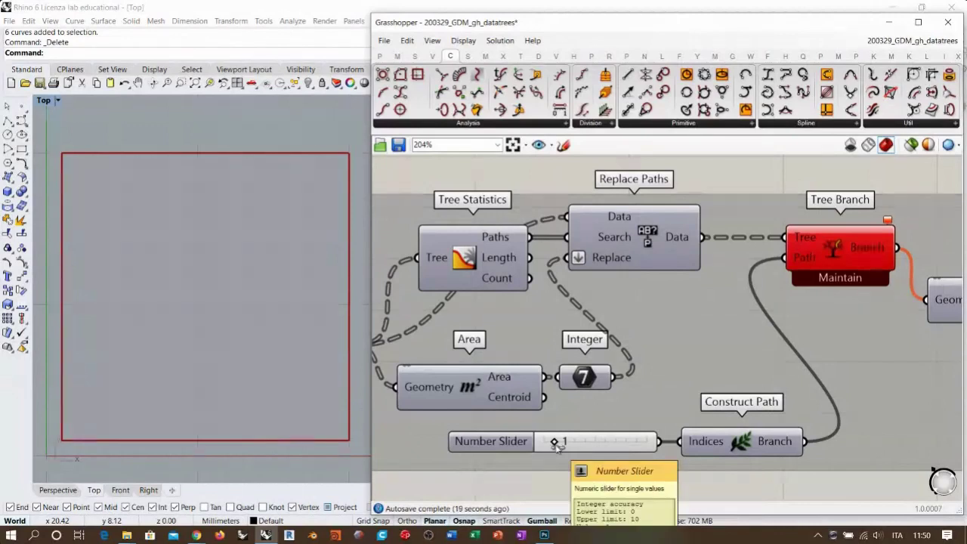
pyautogui.moveTo(557, 446); pyautogui.dragTo(951, 447, button='right')
pyautogui.scroll(3, 674, 344)
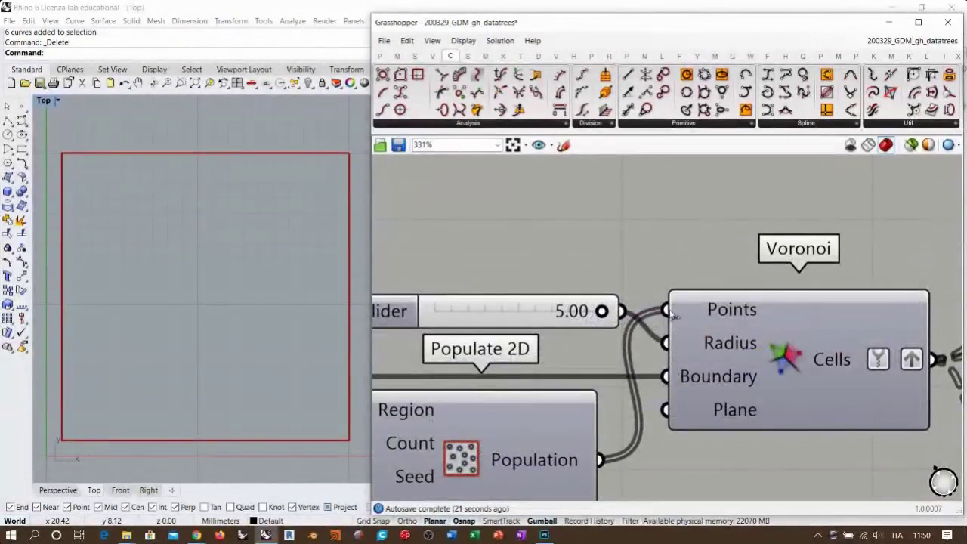
# Lower the Voronoi radius value from 5.00 to 0.67.
pyautogui.moveTo(612, 321); pyautogui.dragTo(706, 272, button='right')
pyautogui.moveTo(699, 263); pyautogui.dragTo(550, 263)
pyautogui.scroll(-2, 504, 249)
pyautogui.scroll(-1, 503, 250)
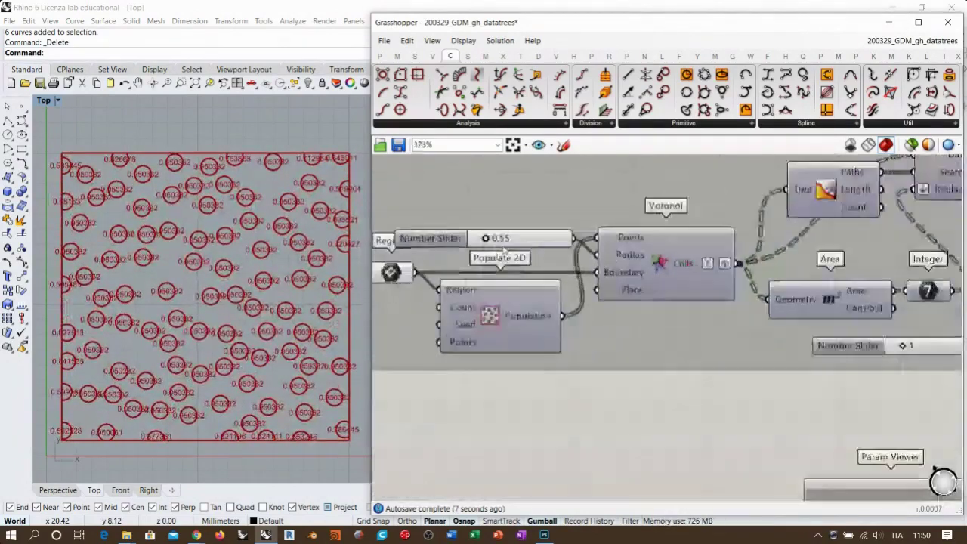
pyautogui.moveTo(480, 238); pyautogui.dragTo(487, 238)
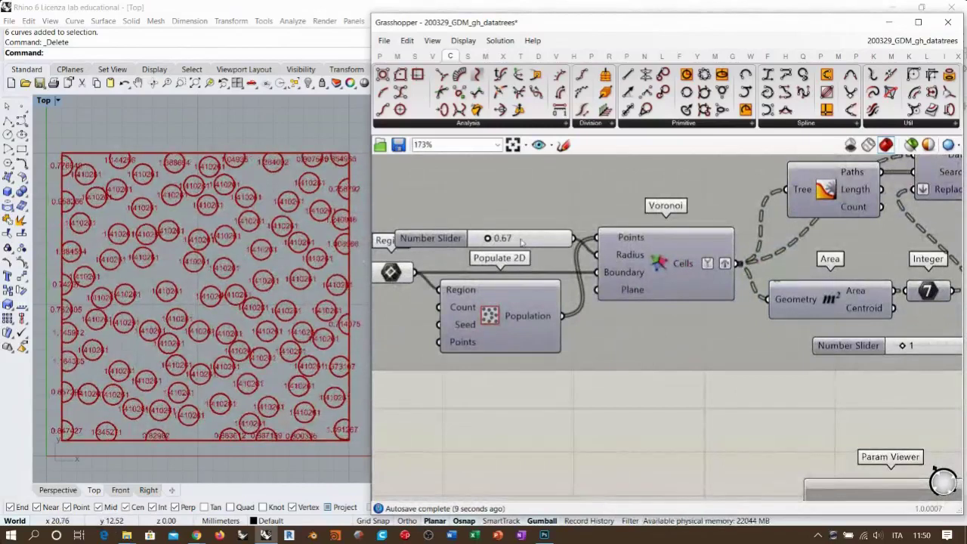
pyautogui.scroll(-2, 417, 295)
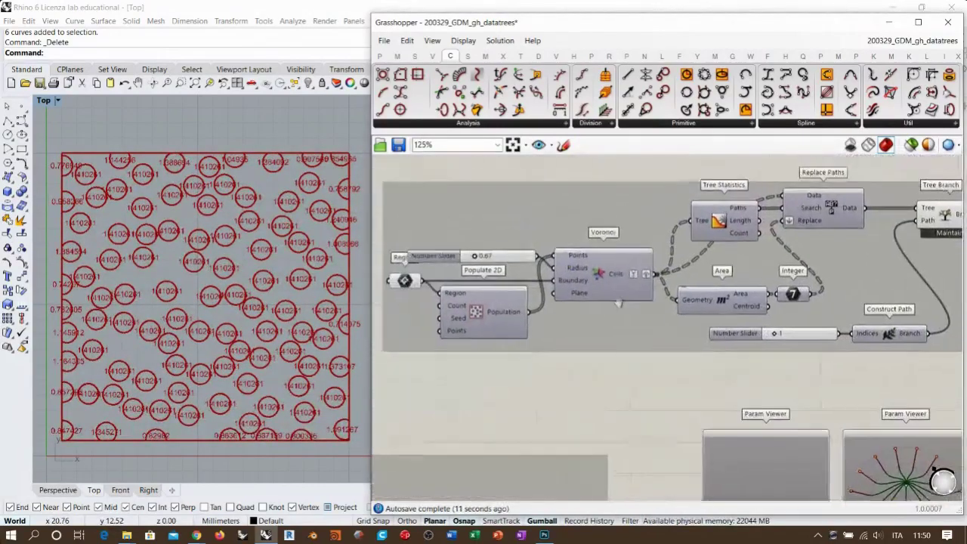
# Raise the branch-index slider, check the labelled cells, and window-select the Voronoi component group.
pyautogui.moveTo(477, 258); pyautogui.dragTo(497, 258)
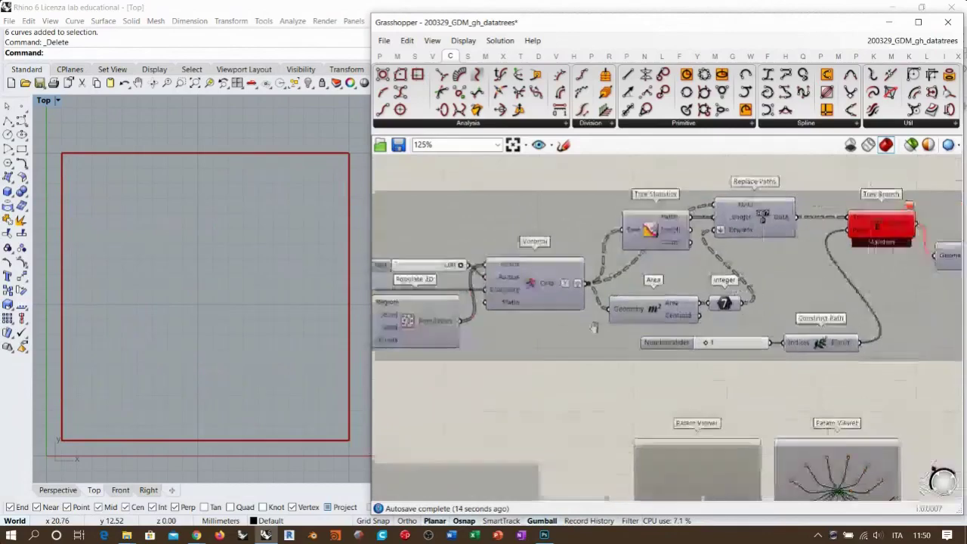
pyautogui.scroll(-3, 422, 302)
pyautogui.scroll(6, 619, 331)
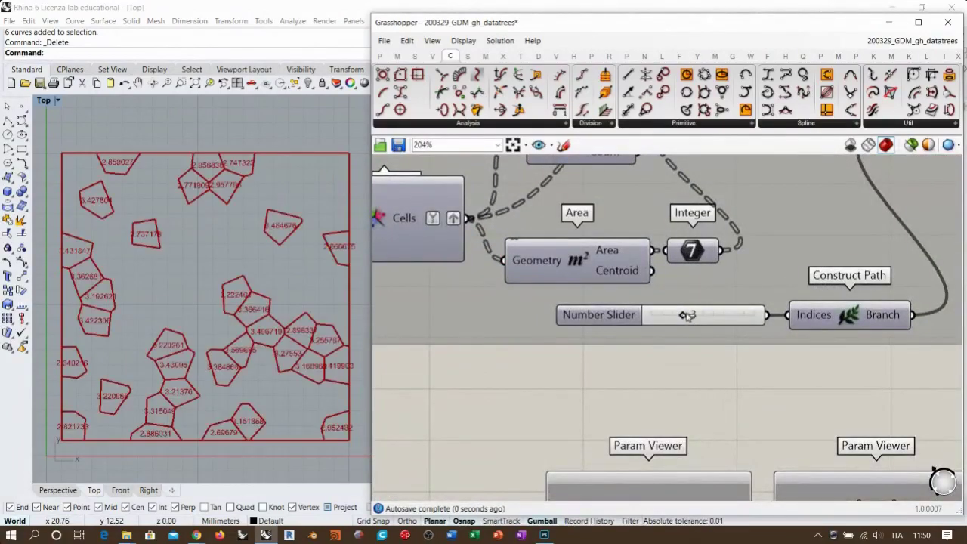
pyautogui.scroll(-4, 668, 377)
pyautogui.scroll(-3, 658, 290)
pyautogui.moveTo(903, 235); pyautogui.dragTo(467, 344)
pyautogui.moveTo(463, 345); pyautogui.dragTo(460, 345)
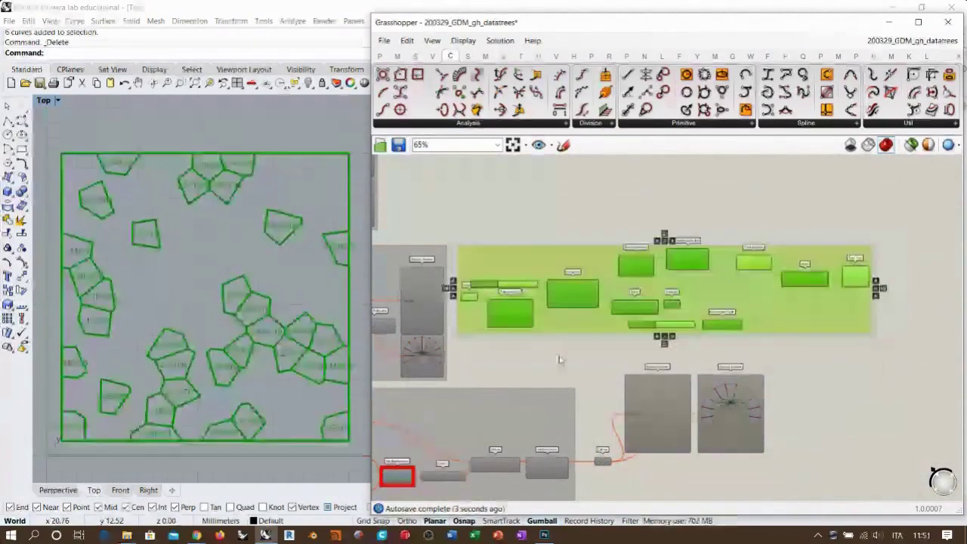
# Hide the selected group's Rhino preview and zoom to fit all component groups.
pyautogui.hotkey('ctrl', 'e')
pyautogui.moveTo(583, 355); pyautogui.dragTo(620, 355, button='right')
pyautogui.scroll(-5, 621, 354)
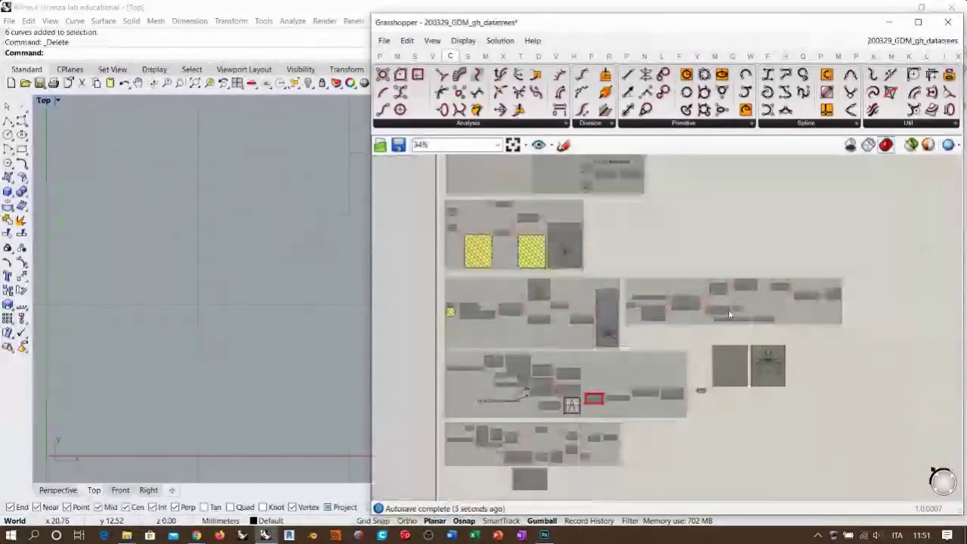
pyautogui.moveTo(583, 320); pyautogui.dragTo(697, 233, button='right')
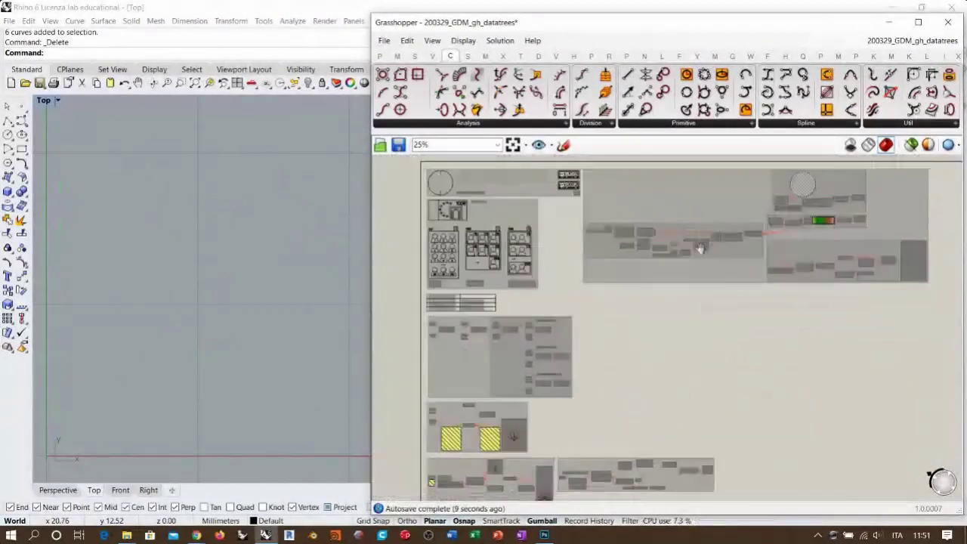
pyautogui.moveTo(734, 308); pyautogui.dragTo(667, 295, button='right')
pyautogui.scroll(-2, 628, 283)
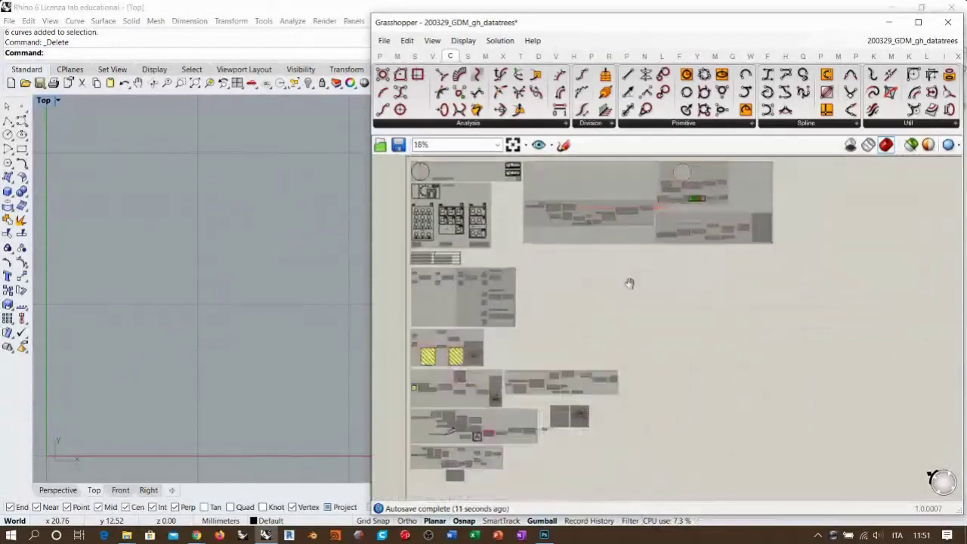
pyautogui.click(513, 145)
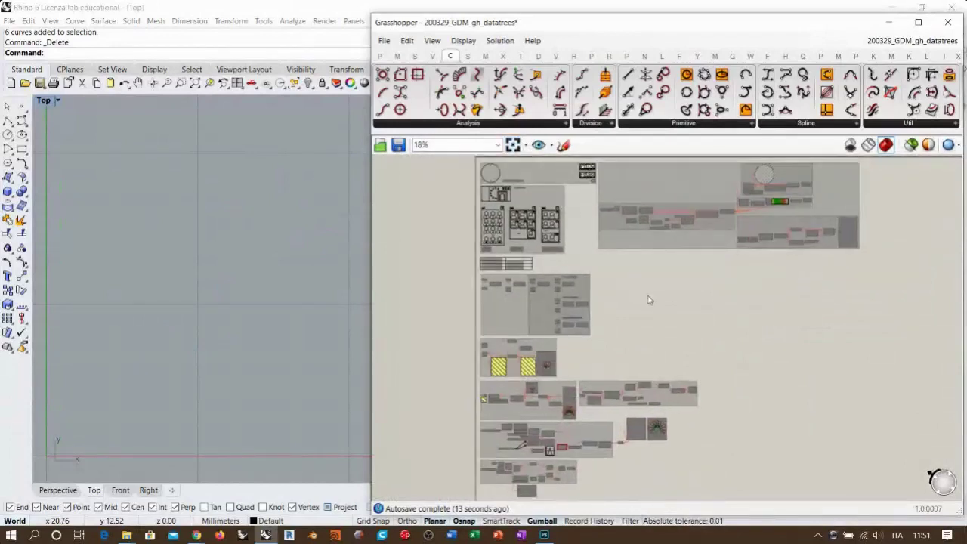
# Save the 200329_GDM_gh_datatrees definition and bring the WebinarJam broadcast window to front.
pyautogui.hotkey('ctrl', 's')
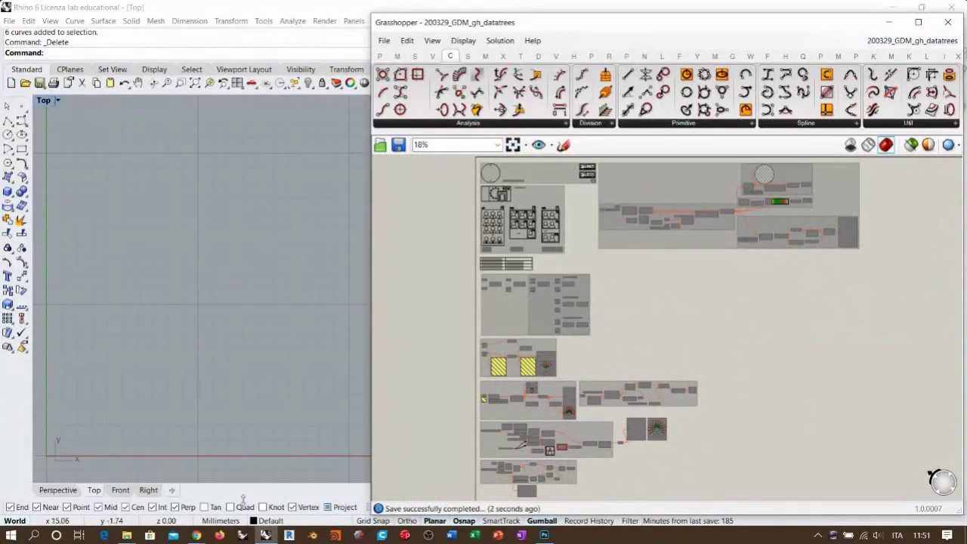
pyautogui.moveTo(196, 535)
pyautogui.click(157, 492)
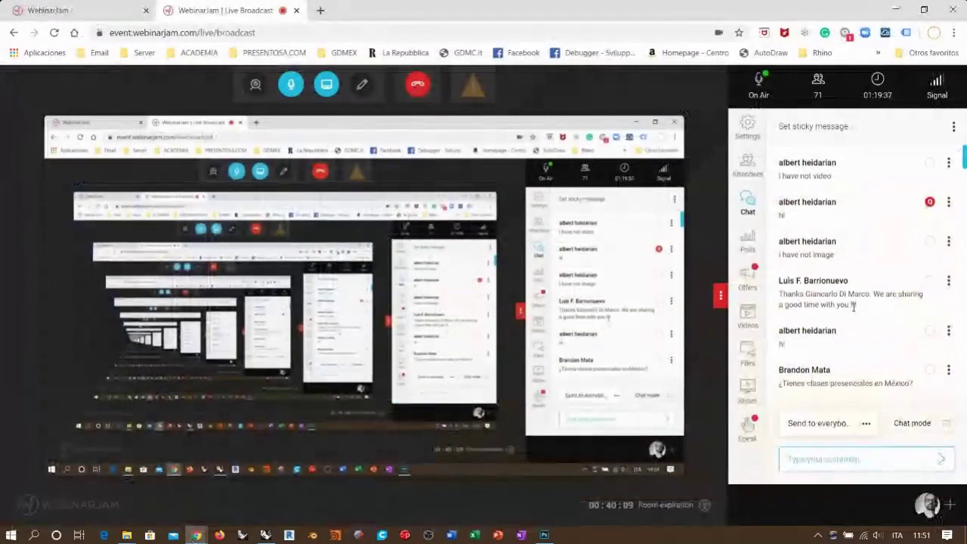
# Read the attendee's question, highlighting the words 'dotted' and 'continuous'.
pyautogui.scroll(1, 849, 318)
pyautogui.scroll(-5, 848, 318)
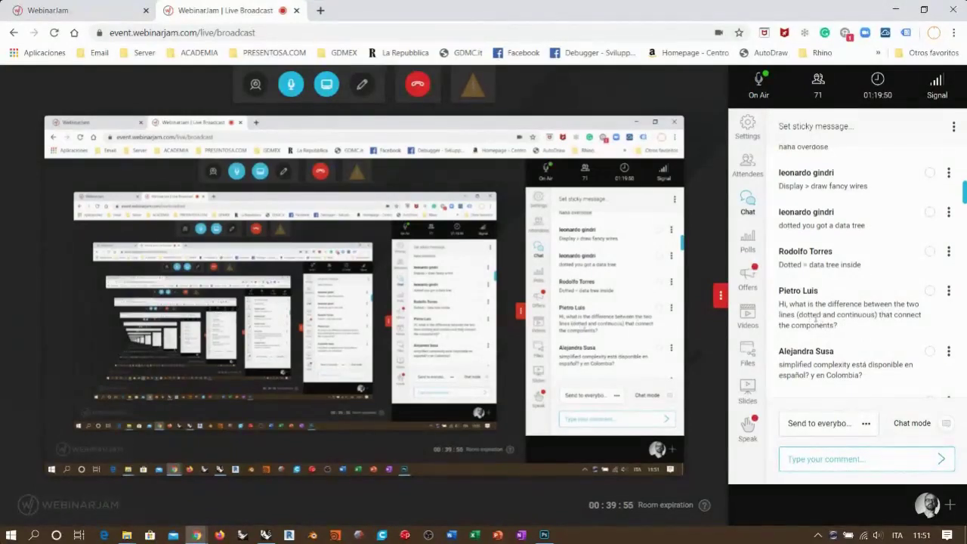
pyautogui.moveTo(799, 314); pyautogui.dragTo(822, 315)
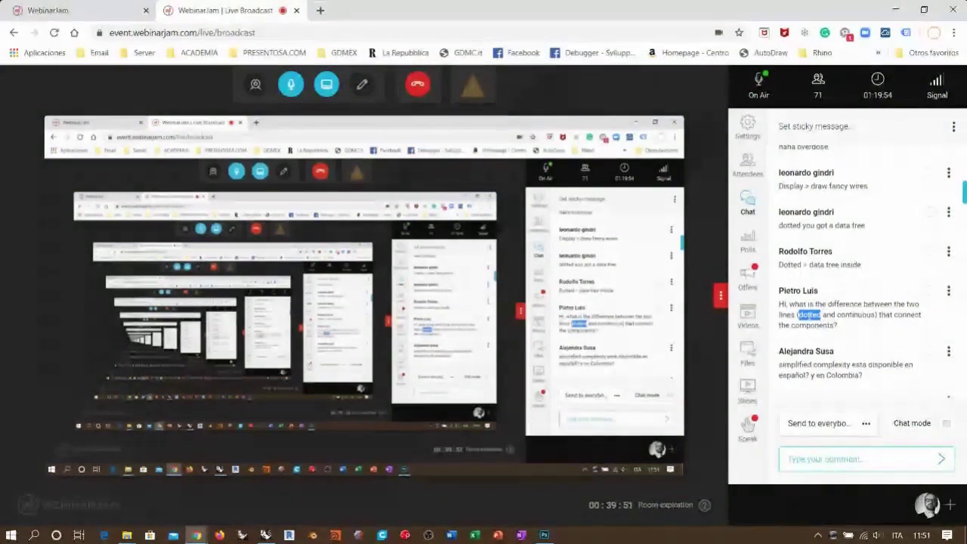
pyautogui.click(837, 314)
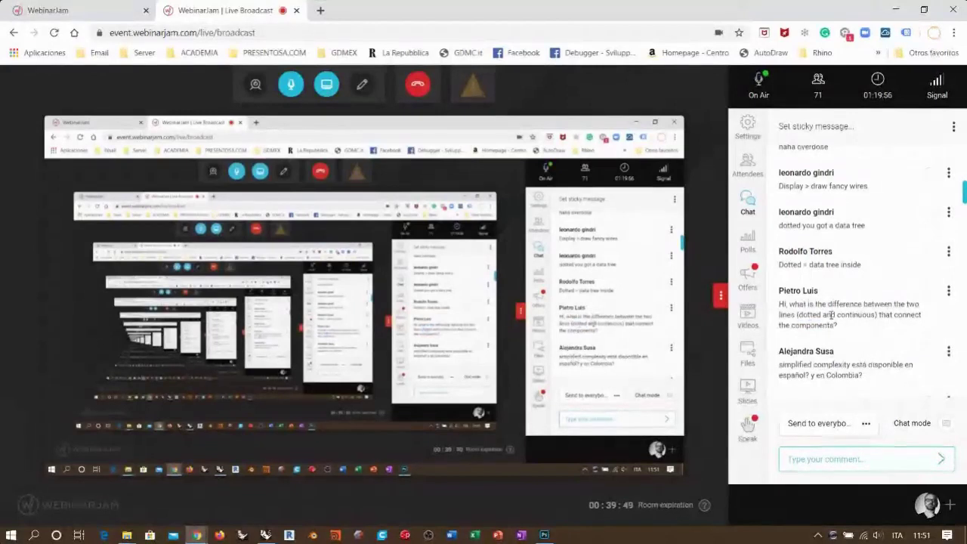
pyautogui.doubleClick(838, 314)
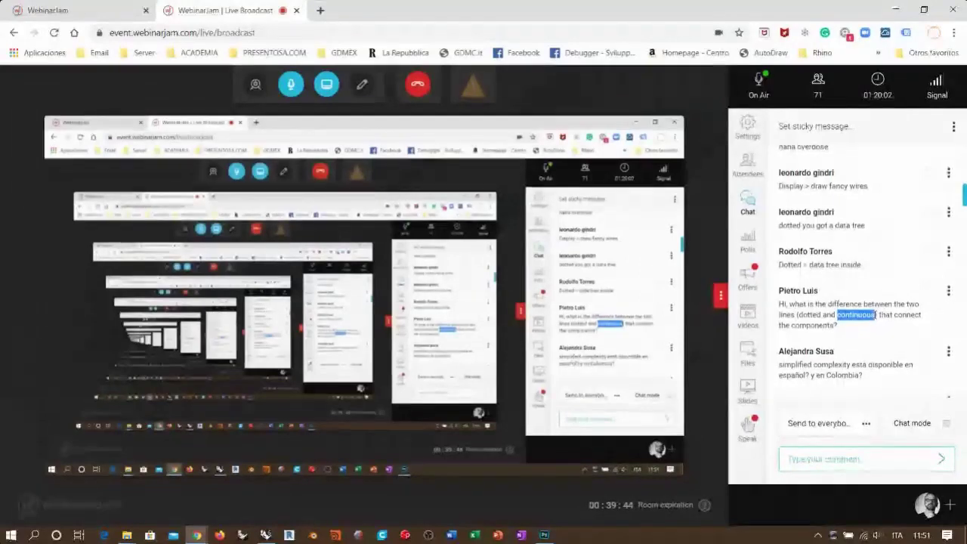
pyautogui.click(857, 326)
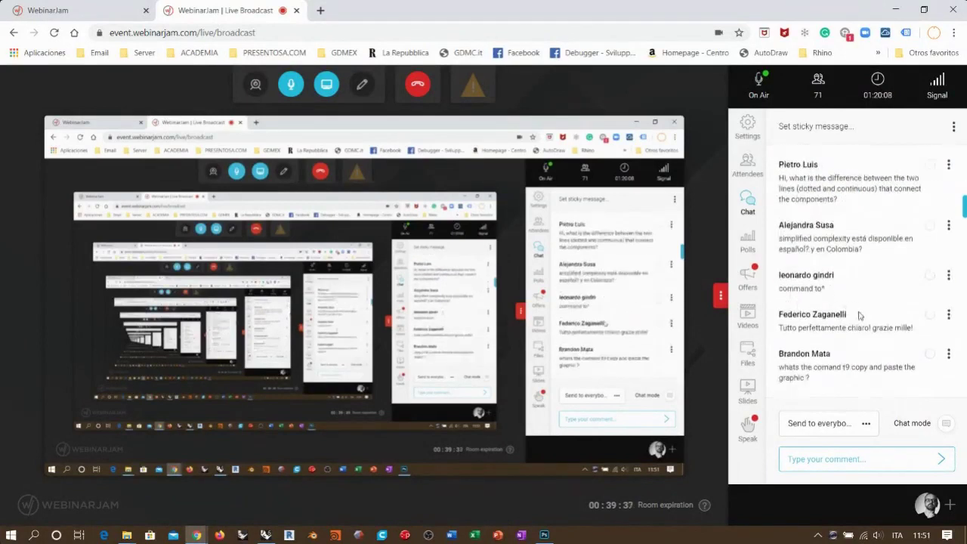
# Post the host's website address as a chat message.
pyautogui.scroll(1, 809, 284)
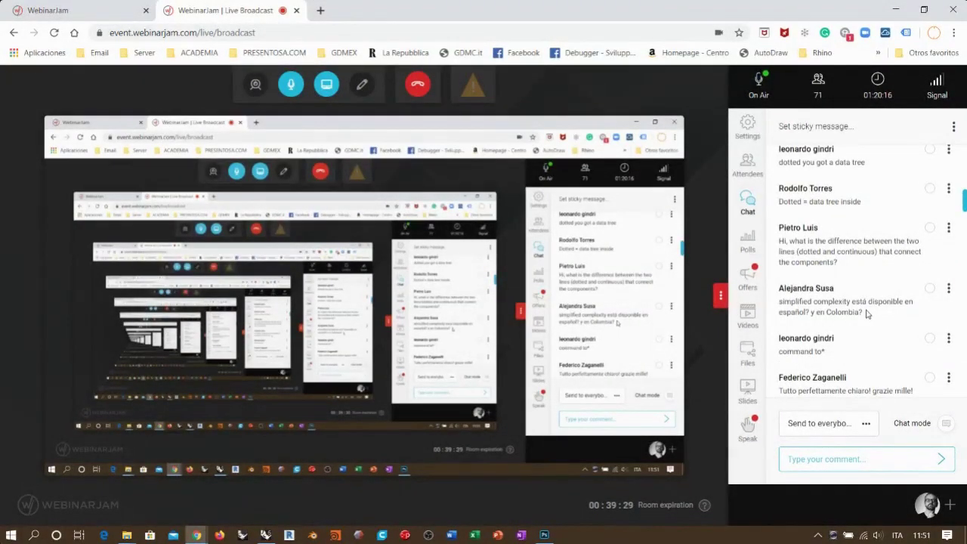
pyautogui.scroll(1, 867, 313)
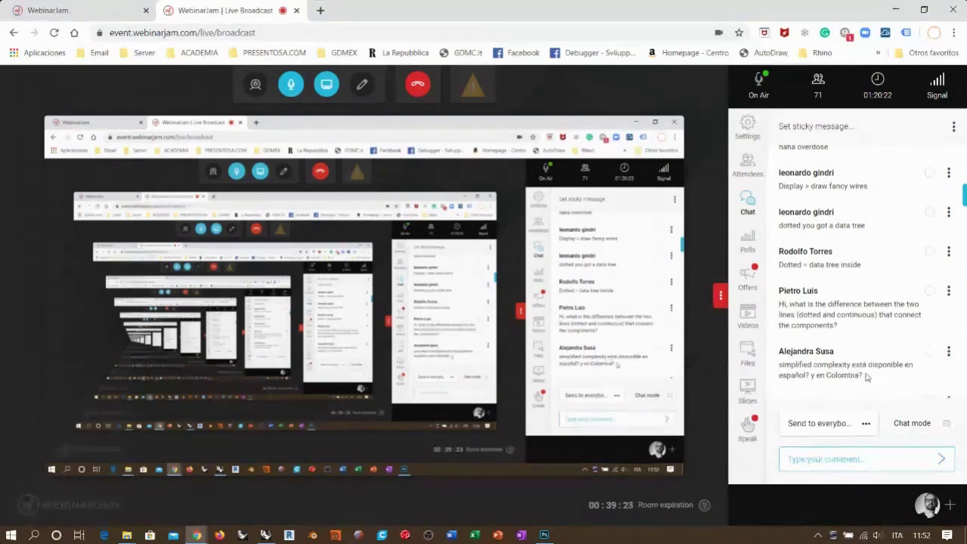
pyautogui.write('GIANCASTRON')
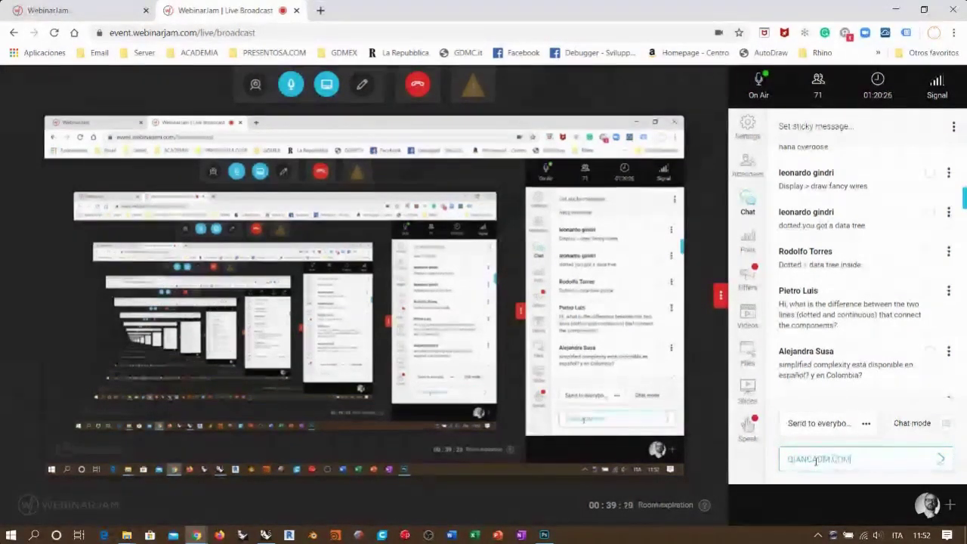
pyautogui.press('Return')
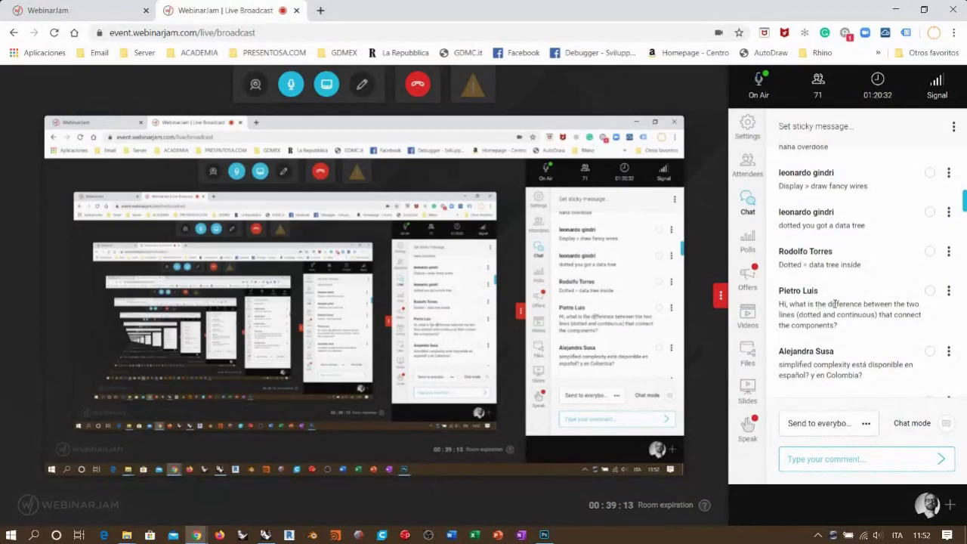
# Scroll up through the chat to read newer questions, highlighting 'mobail?' in one.
pyautogui.scroll(1, 806, 265)
pyautogui.scroll(3, 807, 265)
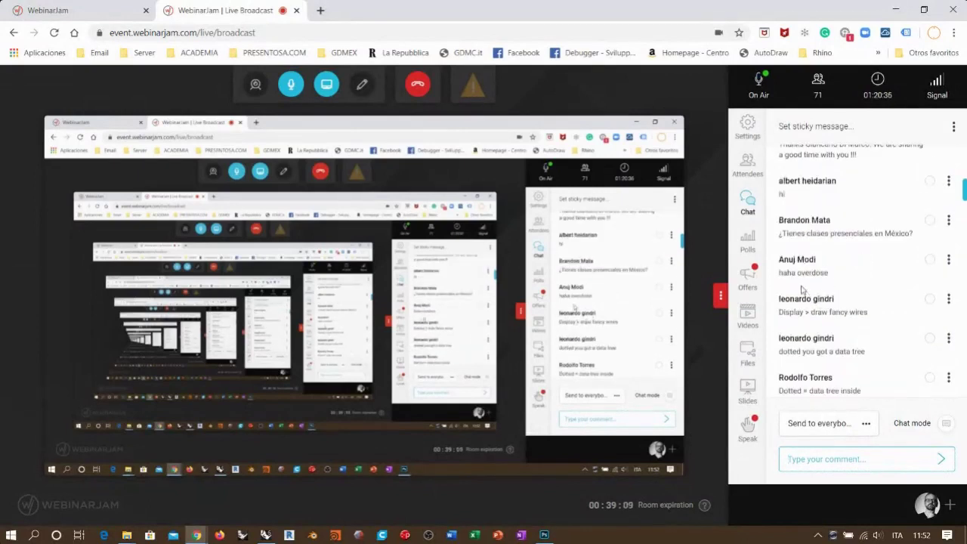
pyautogui.scroll(2, 802, 317)
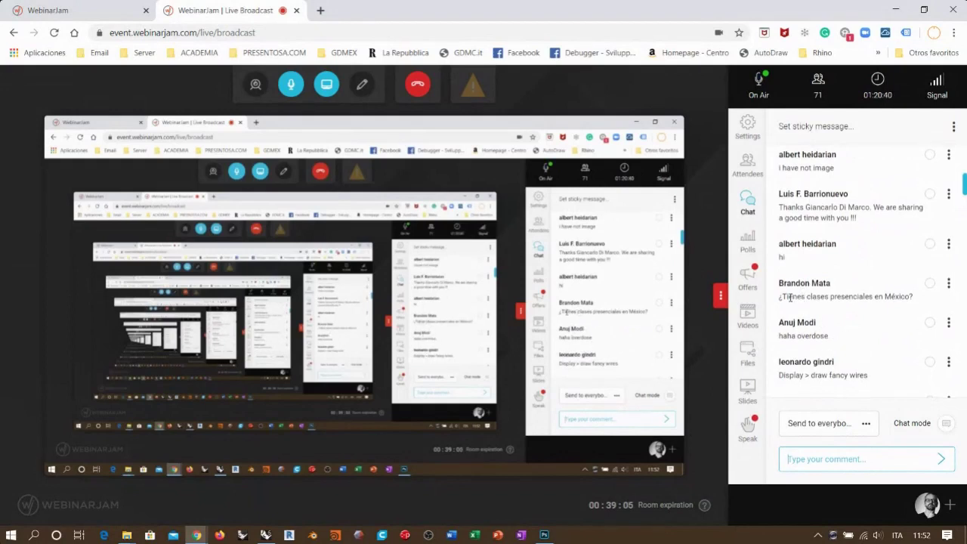
pyautogui.scroll(2, 868, 372)
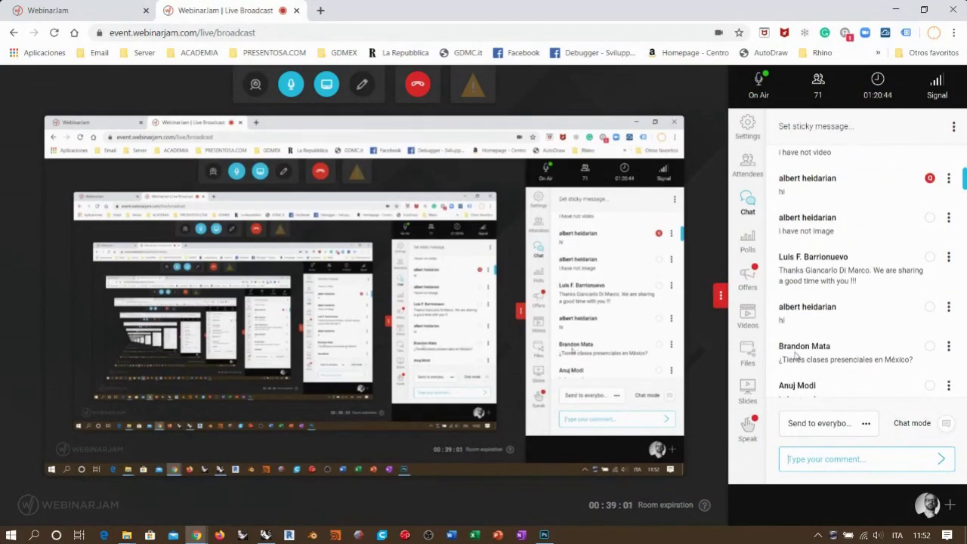
pyautogui.moveTo(780, 346); pyautogui.dragTo(830, 345)
pyautogui.click(818, 343)
pyautogui.scroll(2, 822, 345)
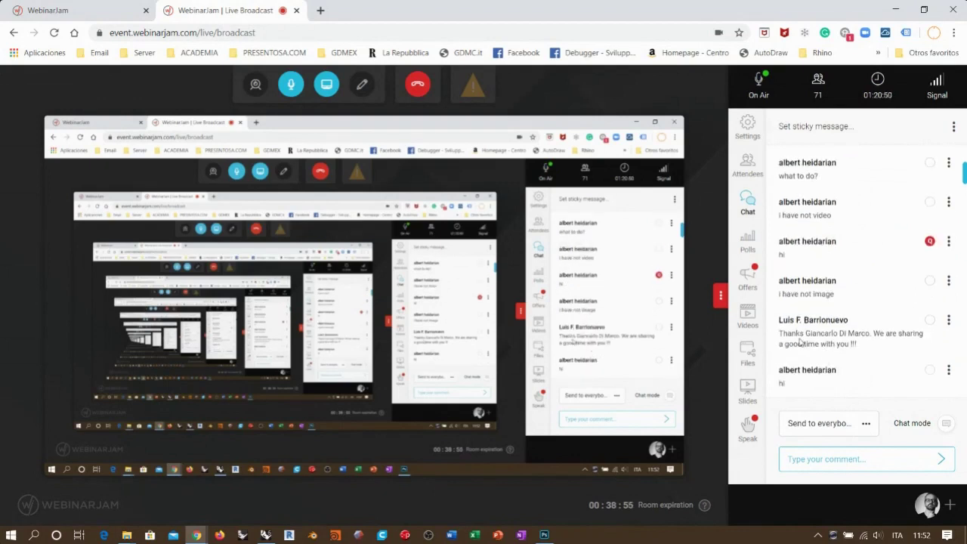
pyautogui.scroll(2, 831, 344)
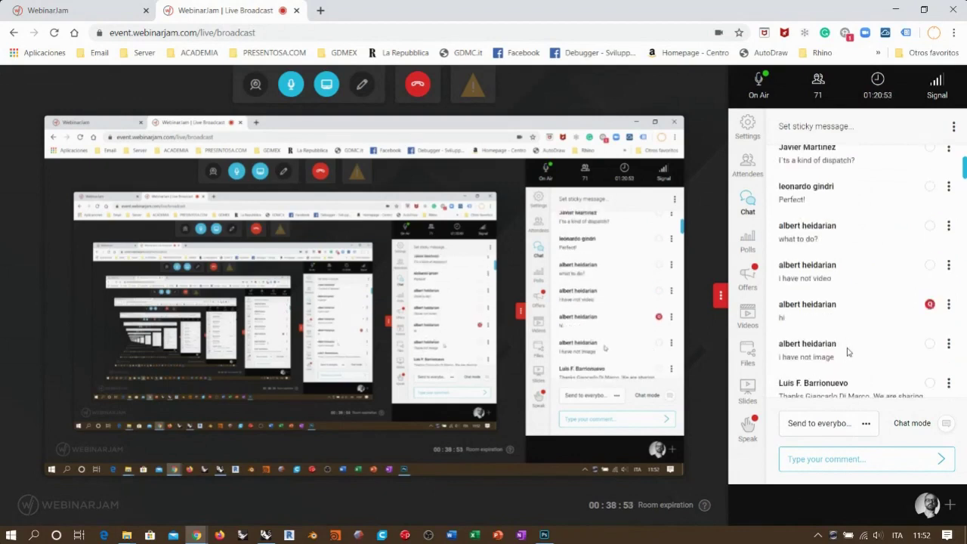
pyautogui.scroll(2, 832, 343)
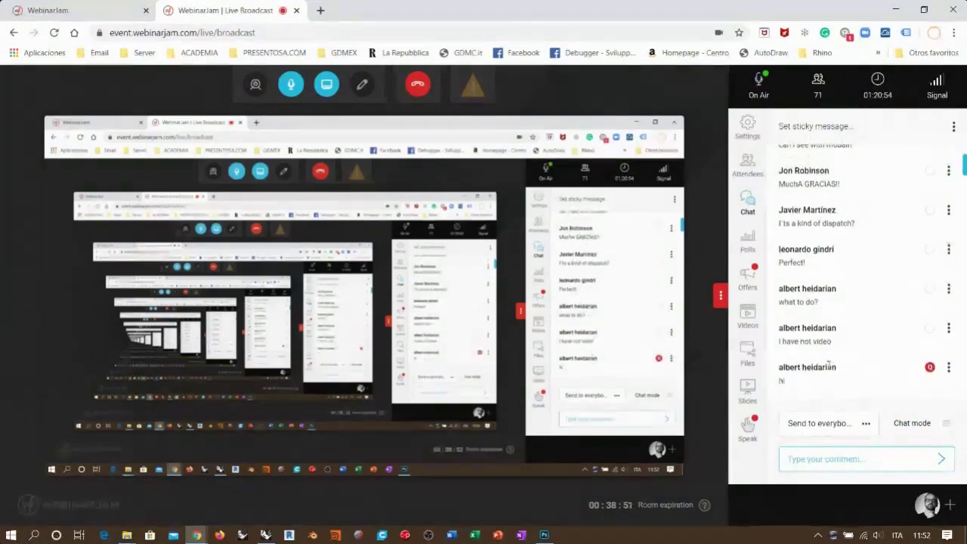
pyautogui.scroll(2, 848, 342)
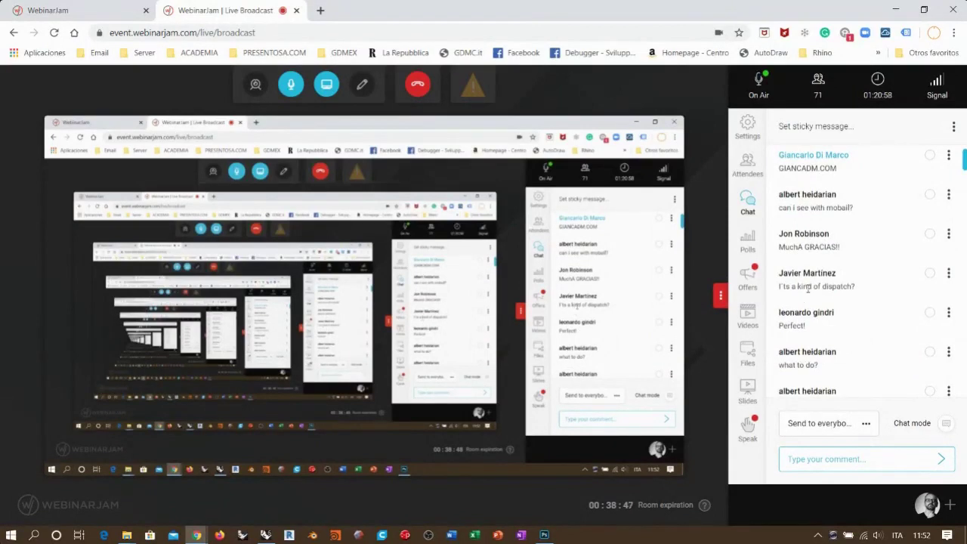
pyautogui.scroll(1, 807, 287)
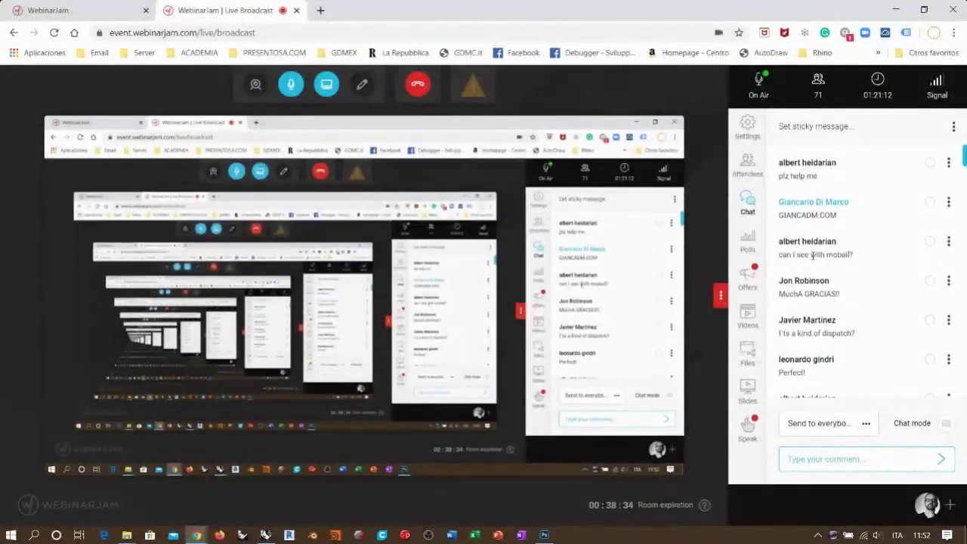
pyautogui.moveTo(827, 257); pyautogui.dragTo(851, 255)
pyautogui.click(857, 259)
# Share 200329_GDM_gh_datatrees.gh from the Files panel, then go back to the chat.
pyautogui.click(747, 354)
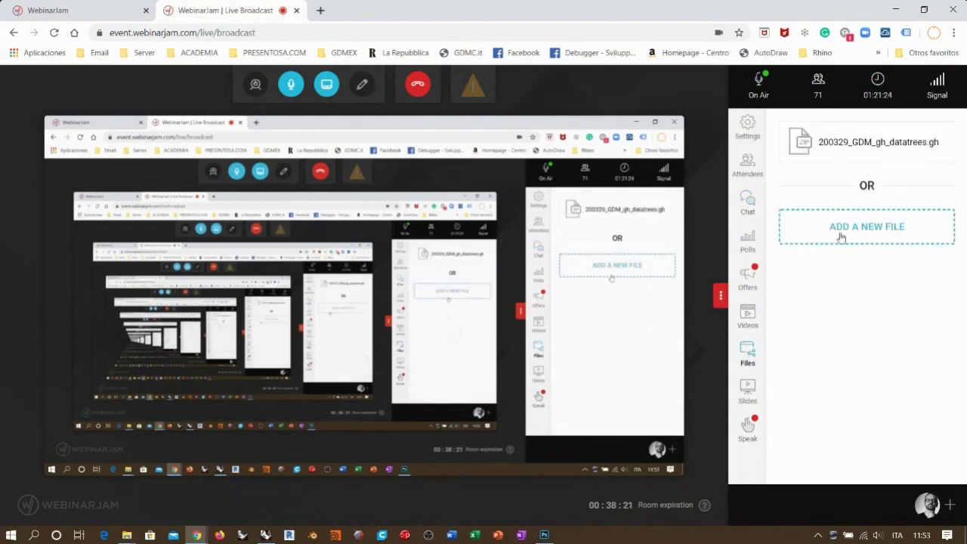
pyautogui.click(887, 142)
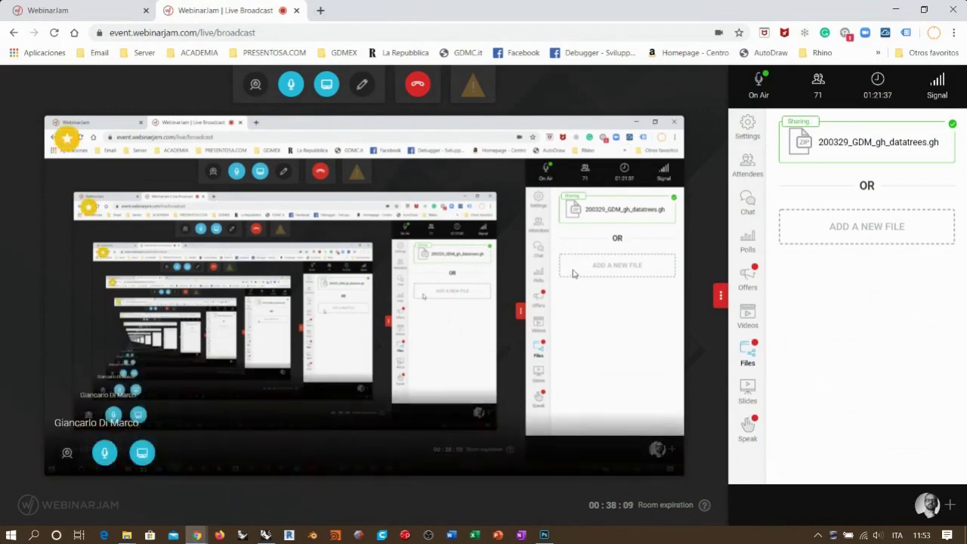
pyautogui.click(748, 203)
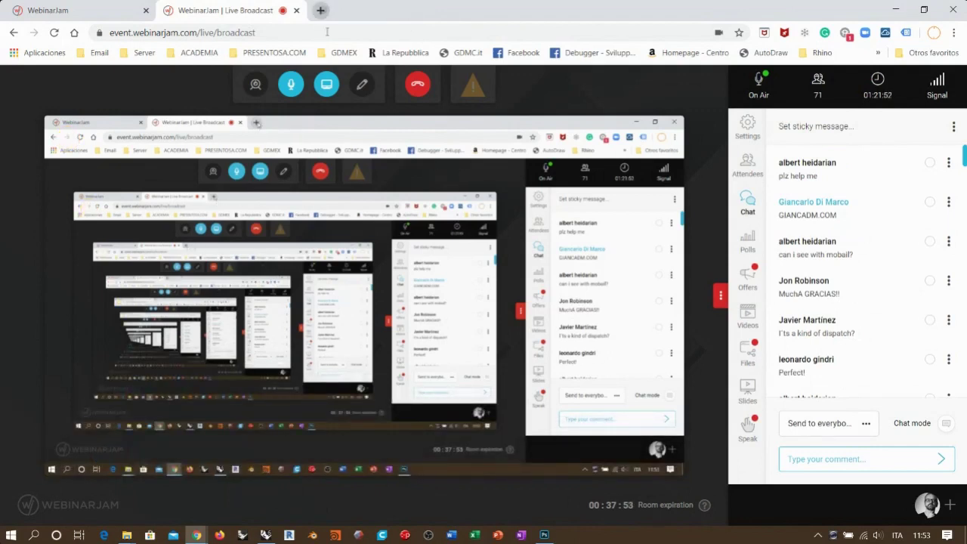
# Load the Kangaroo Reloaded product page of the course website in a new tab and select its URL.
pyautogui.click(319, 11)
pyautogui.write('GIANCADM')
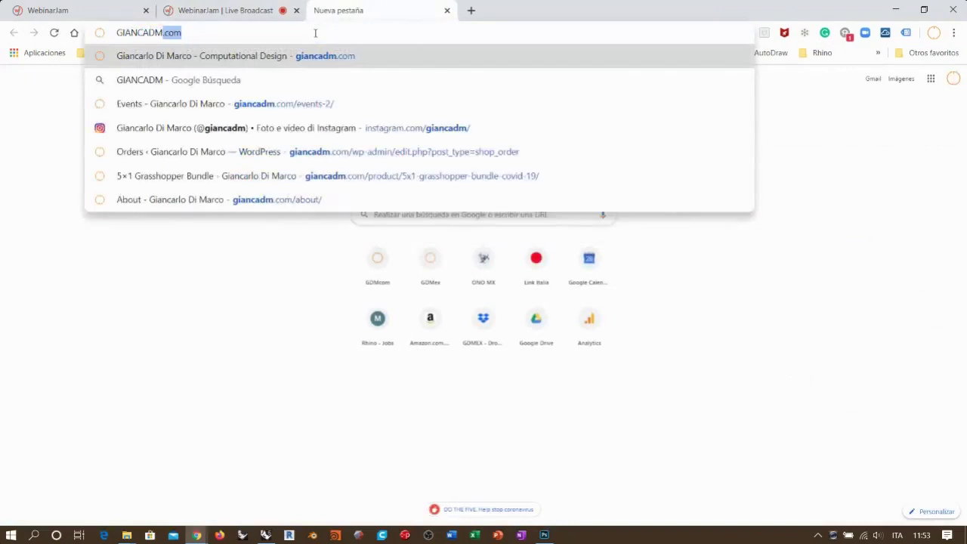
pyautogui.write('.c')
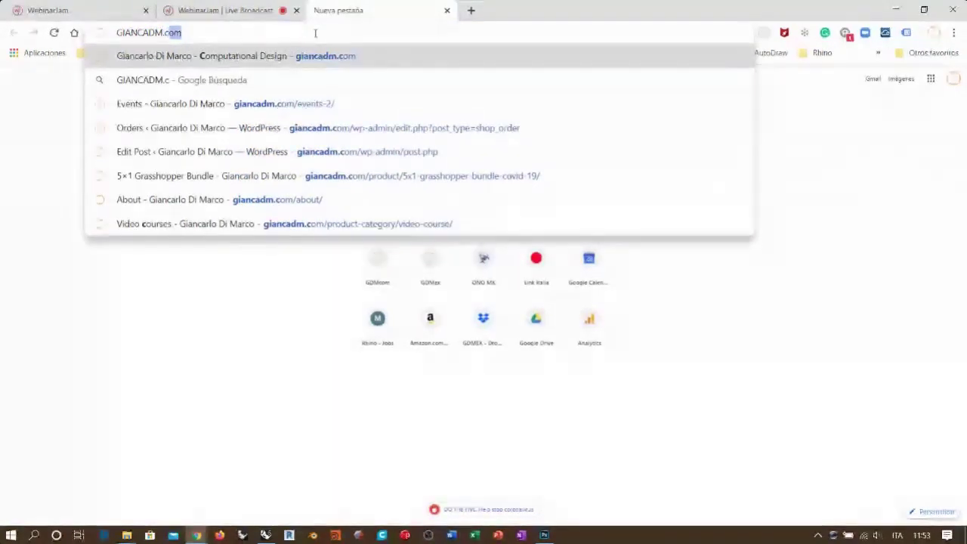
pyautogui.write('om/prod')
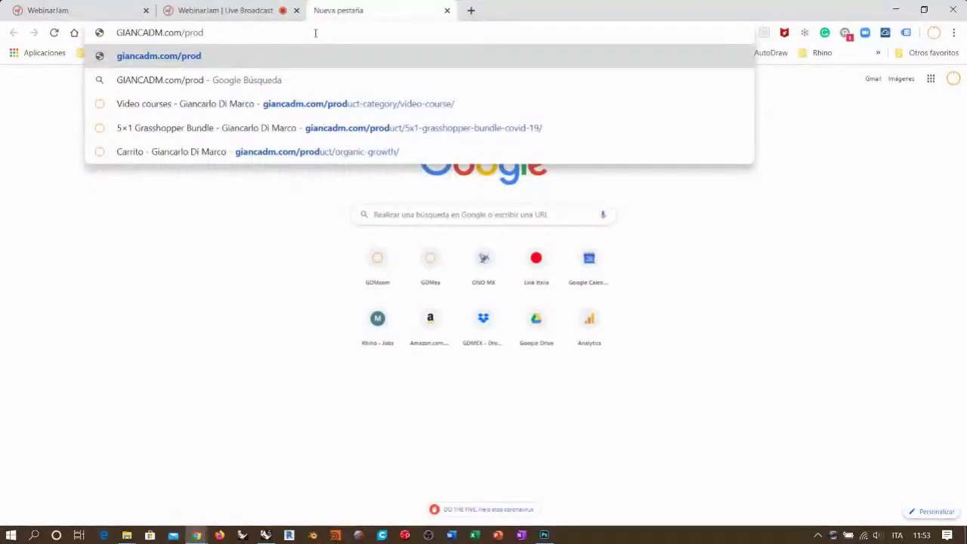
pyautogui.press('Down')
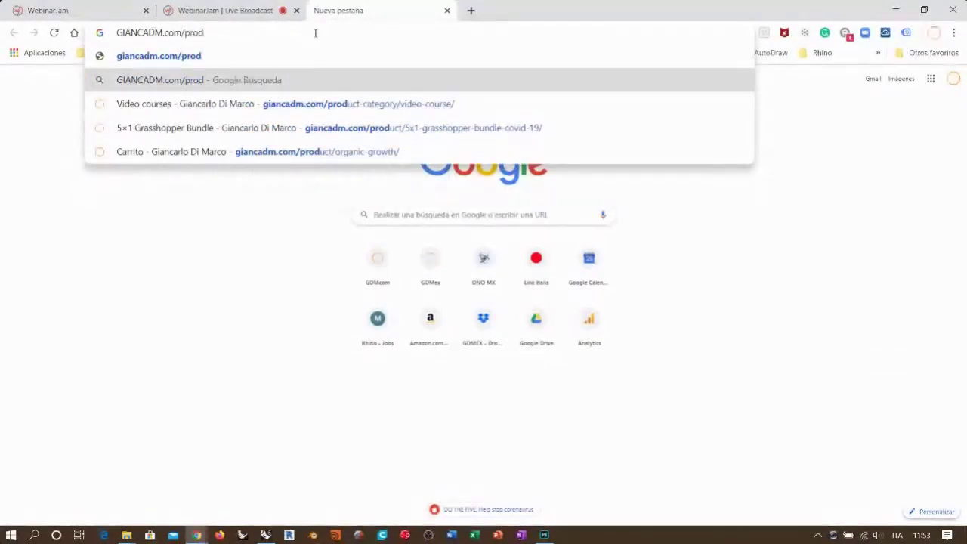
pyautogui.press('Down')
pyautogui.press('BackSpace')
pyautogui.press('BackSpace')
pyautogui.press('BackSpace')
pyautogui.press('BackSpace')
pyautogui.press('BackSpace')
pyautogui.press('BackSpace')
pyautogui.press('BackSpace')
pyautogui.press('BackSpace')
pyautogui.press('BackSpace')
pyautogui.press('BackSpace')
pyautogui.press('BackSpace')
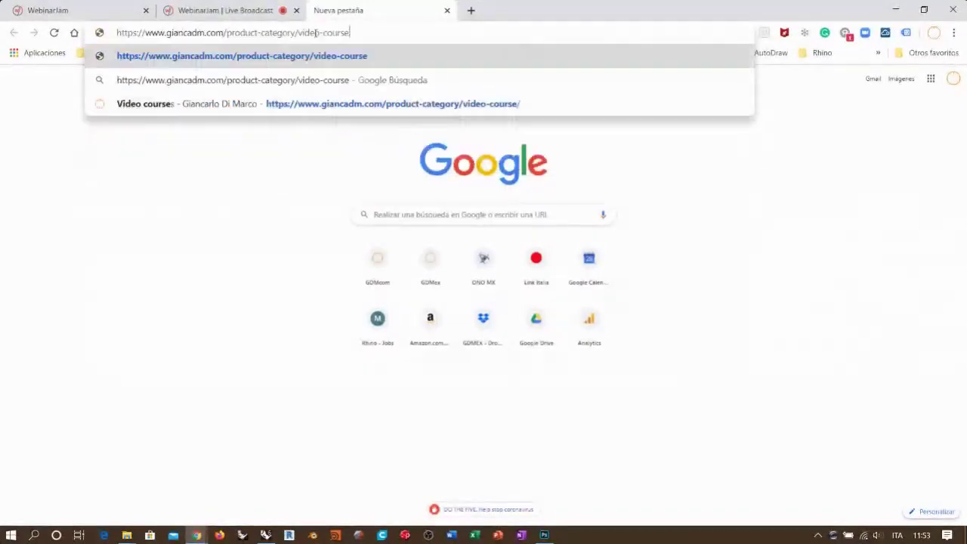
pyautogui.press('BackSpace')
pyautogui.press('BackSpace')
pyautogui.press('BackSpace')
pyautogui.press('BackSpace')
pyautogui.press('BackSpace')
pyautogui.press('BackSpace')
pyautogui.press('BackSpace')
pyautogui.press('BackSpace')
pyautogui.press('BackSpace')
pyautogui.press('BackSpace')
pyautogui.press('BackSpace')
pyautogui.press('BackSpace')
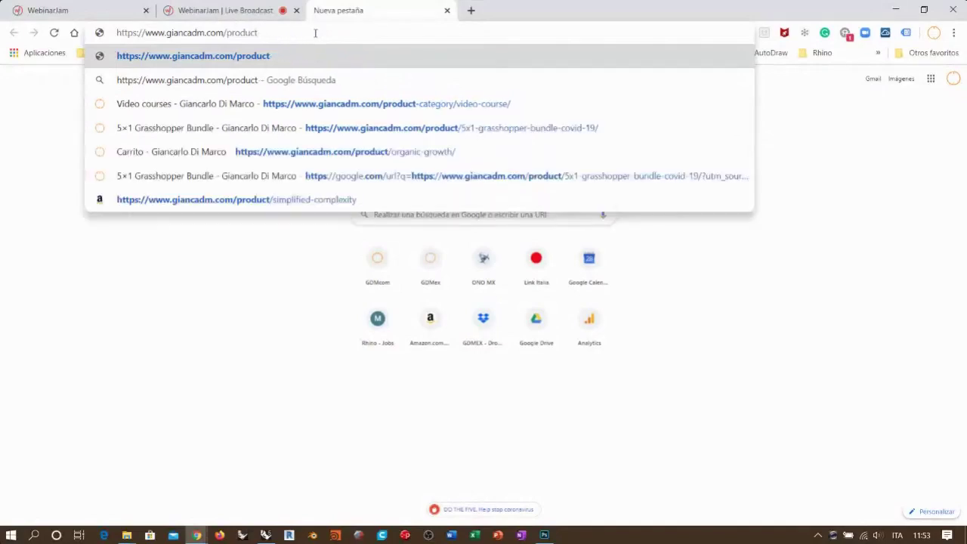
pyautogui.write('/ka')
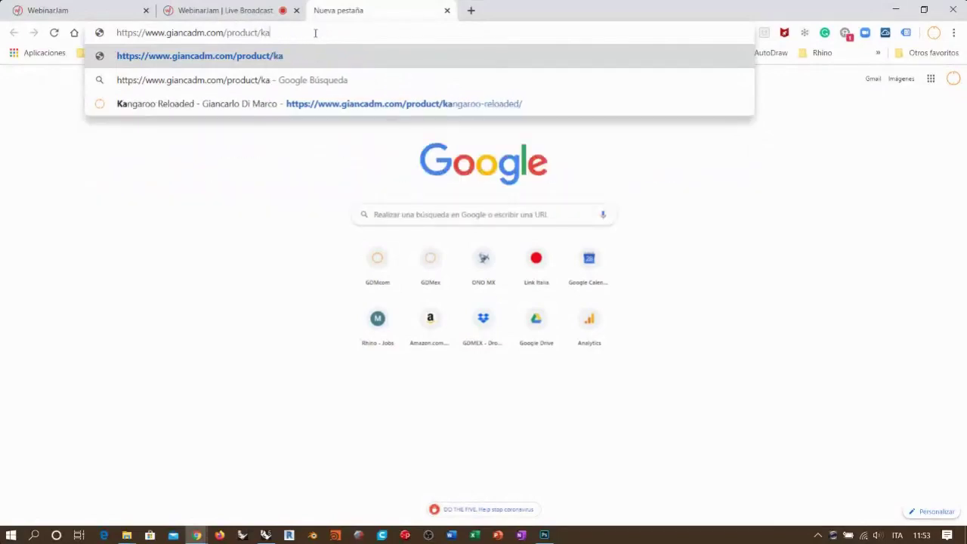
pyautogui.press('Down')
pyautogui.press('Down')
pyautogui.press('Return')
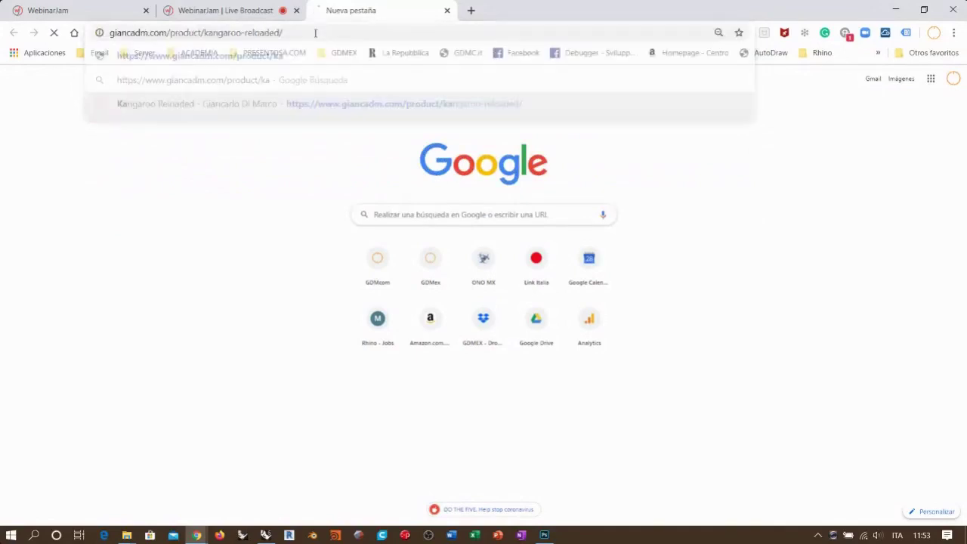
pyautogui.click(319, 33)
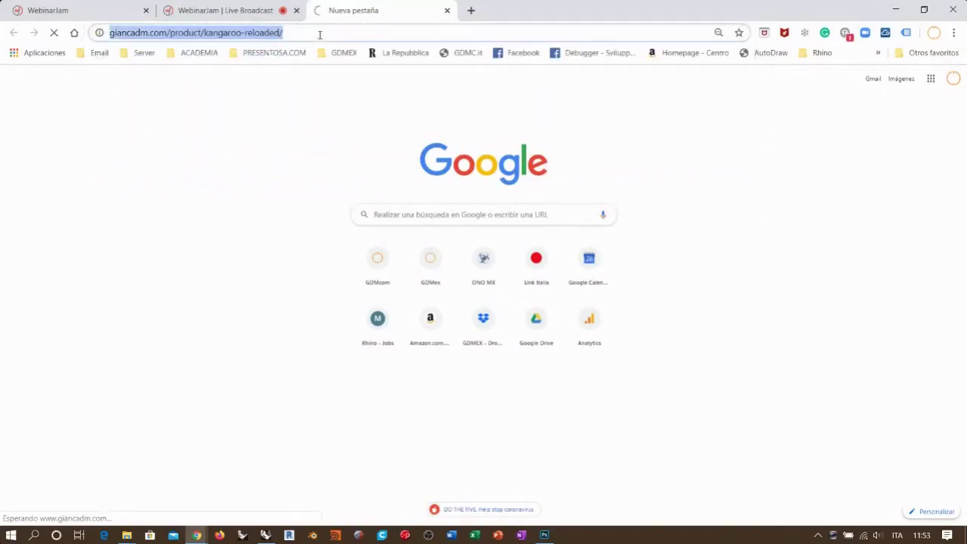
pyautogui.click(240, 9)
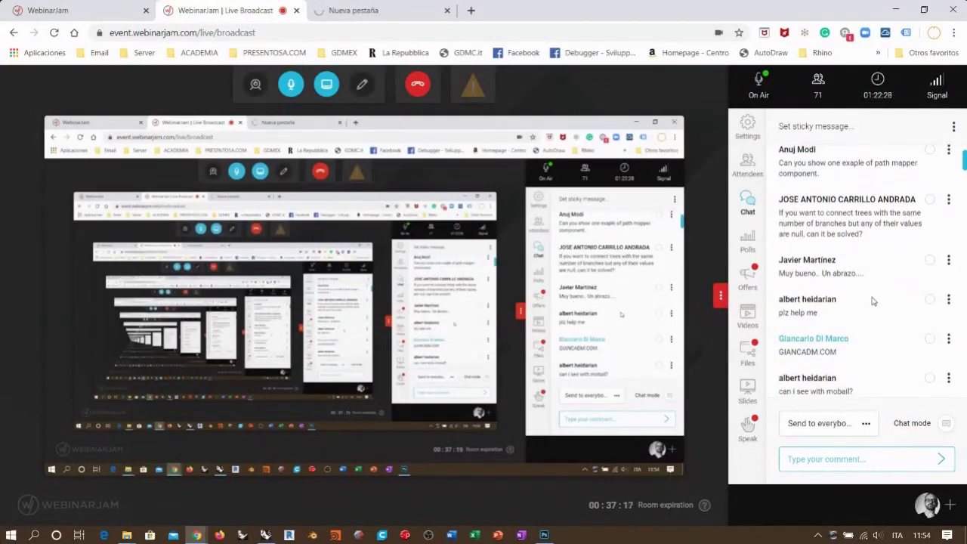
# Scroll the chat up to the newest messages and highlight the question about digital representation.
pyautogui.scroll(1, 872, 302)
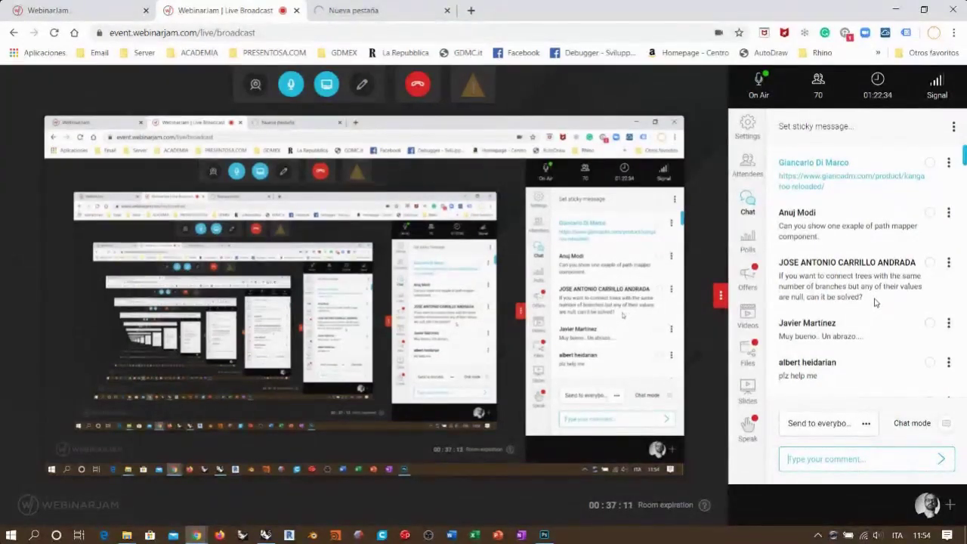
pyautogui.scroll(1, 870, 301)
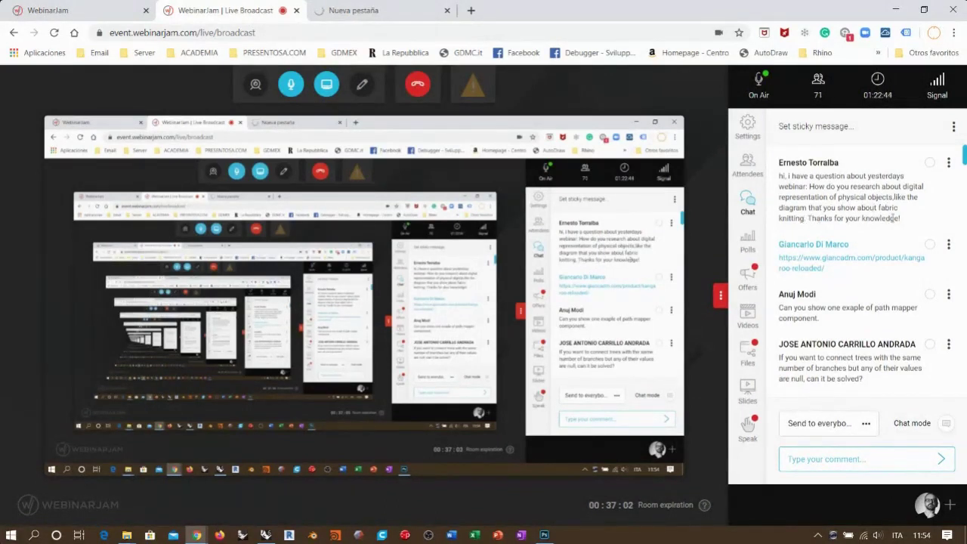
pyautogui.moveTo(902, 219)
pyautogui.mouseDown()
pyautogui.moveTo(831, 205)
pyautogui.moveTo(782, 175)
pyautogui.moveTo(902, 220)
pyautogui.mouseUp()
pyautogui.click(781, 175)
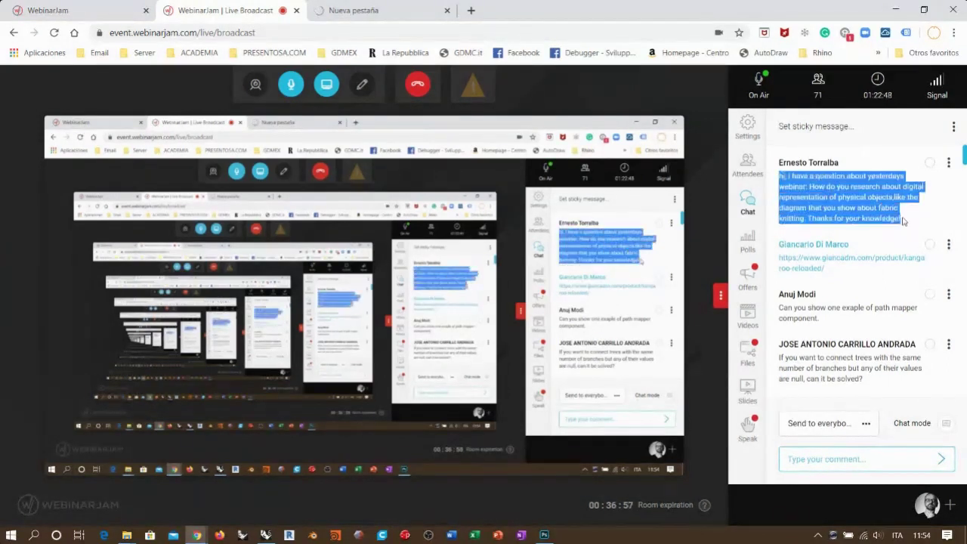
pyautogui.click(903, 220)
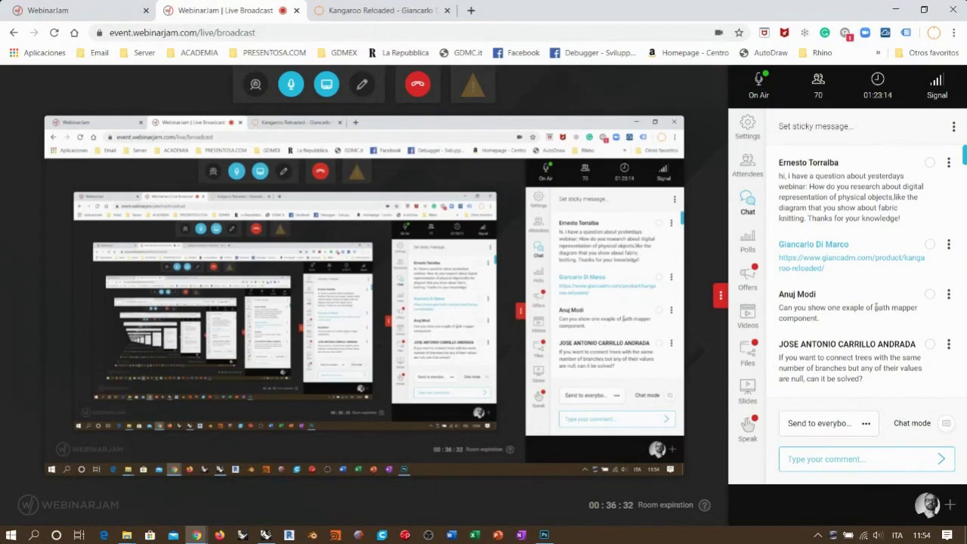
pyautogui.moveTo(874, 307); pyautogui.dragTo(920, 310)
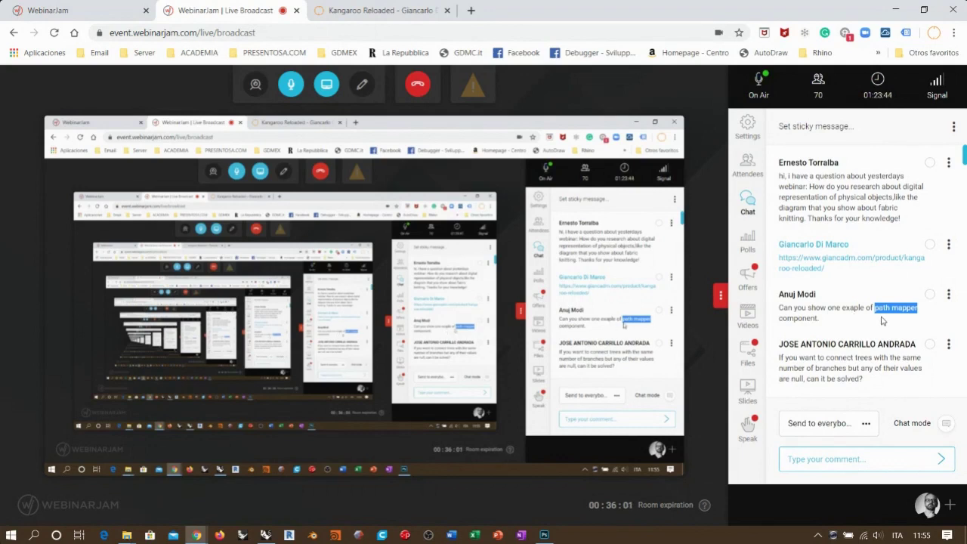
pyautogui.click(866, 327)
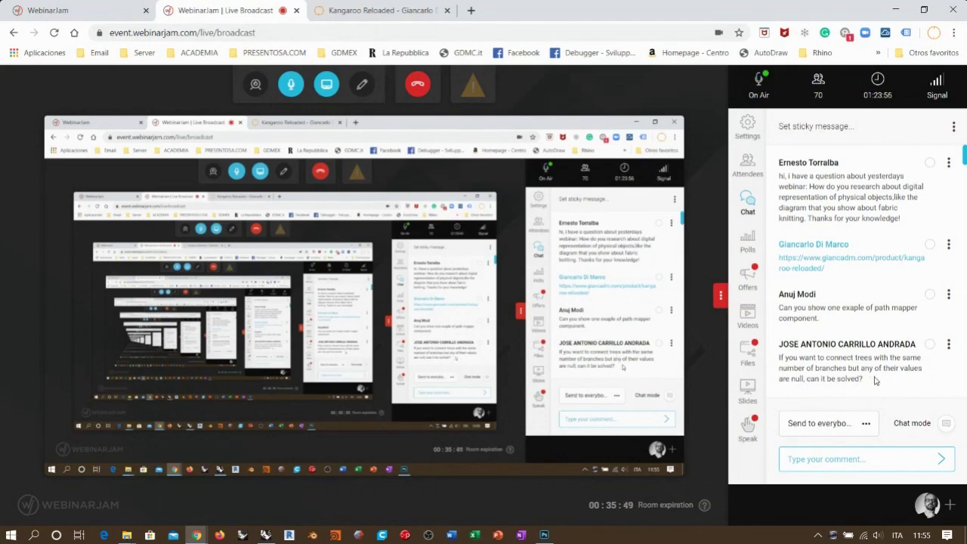
pyautogui.hotkey('alt', 'Tab')
pyautogui.moveTo(874, 380); pyautogui.dragTo(628, 321, button='right')
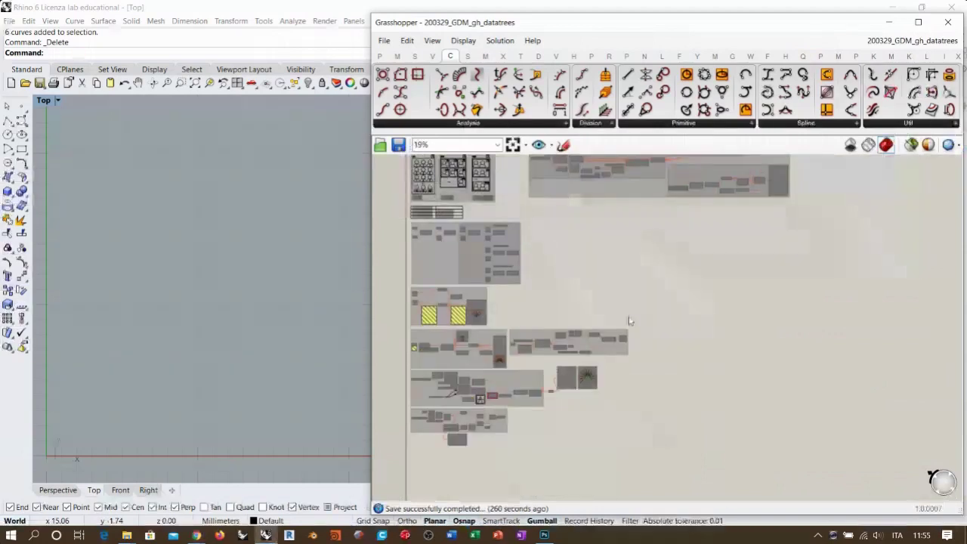
pyautogui.doubleClick(609, 259)
pyautogui.scroll(5, 570, 244)
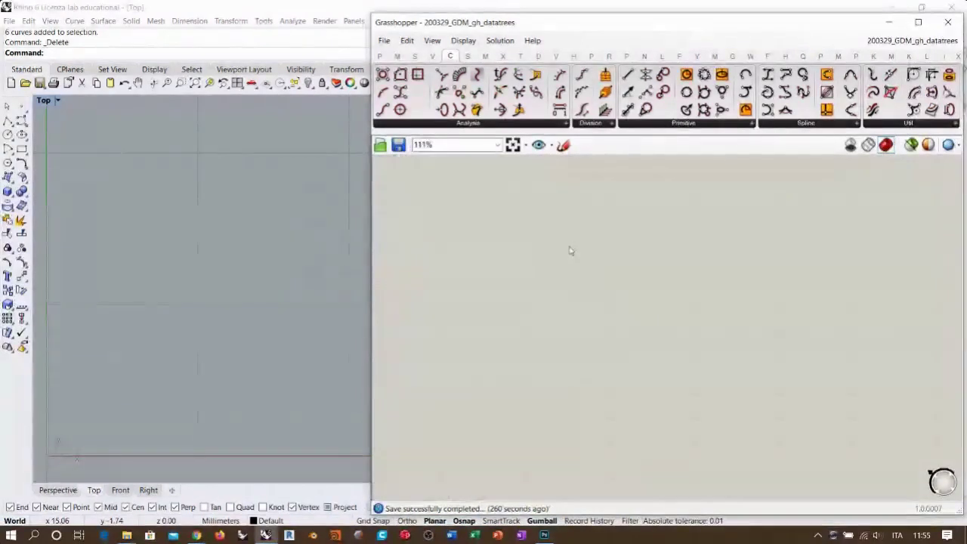
pyautogui.doubleClick(649, 261)
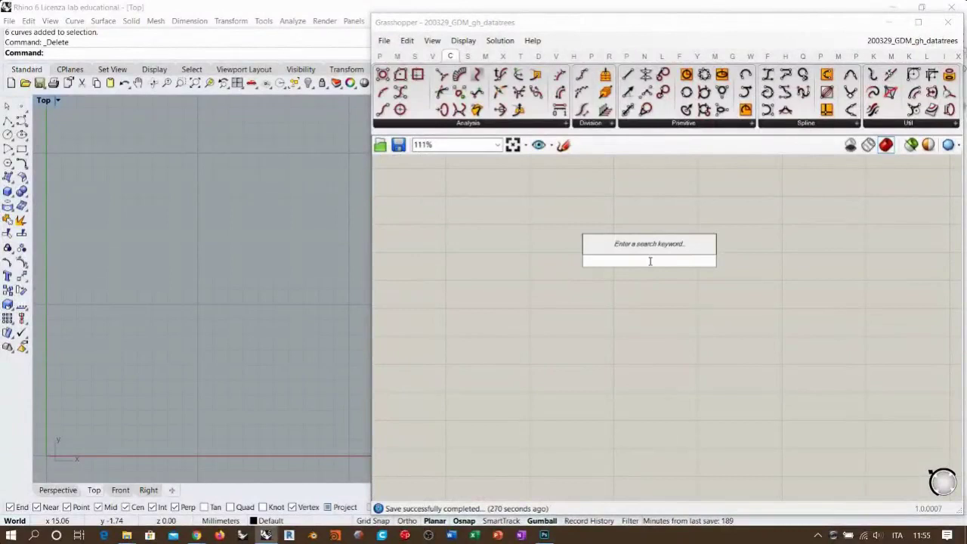
pyautogui.write('clean')
pyautogui.press('Return')
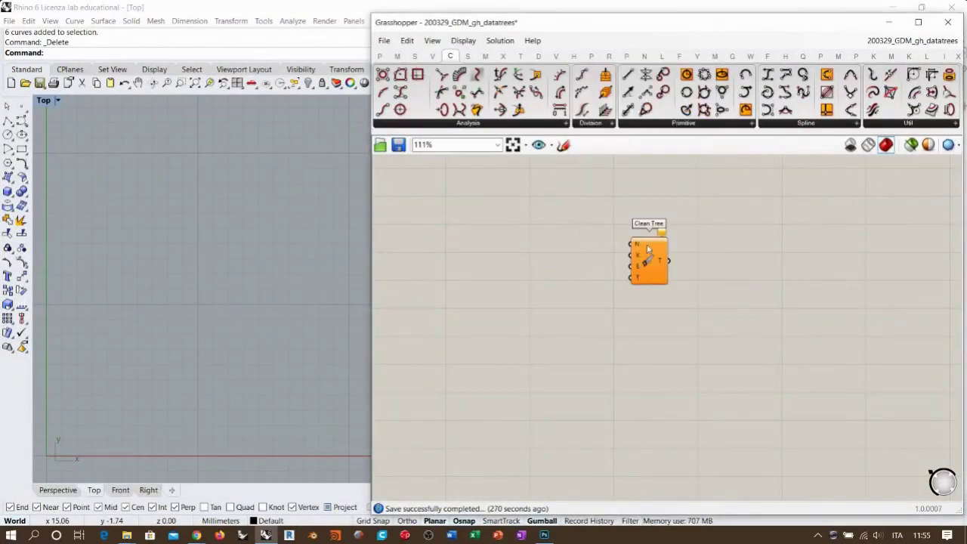
pyautogui.scroll(5, 676, 271)
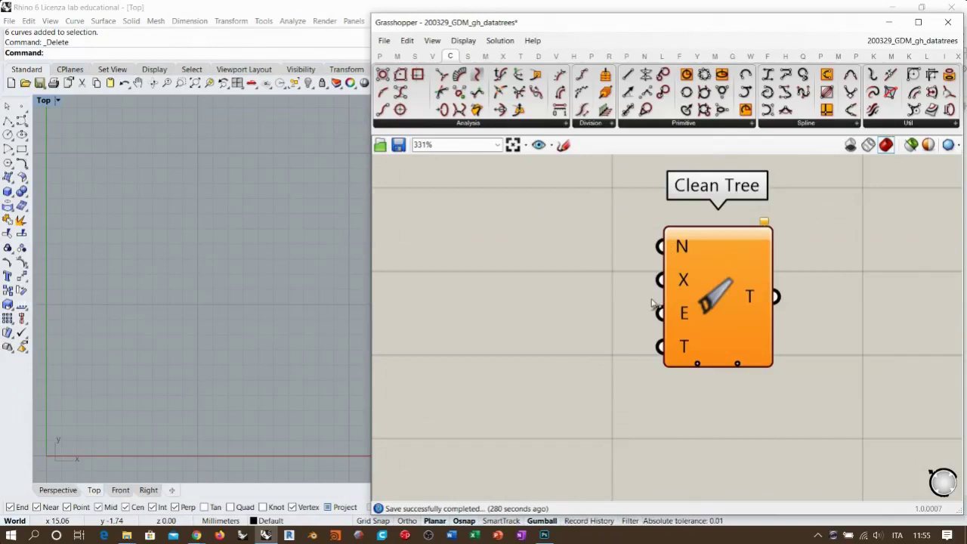
pyautogui.moveTo(724, 300); pyautogui.dragTo(723, 327, button='right')
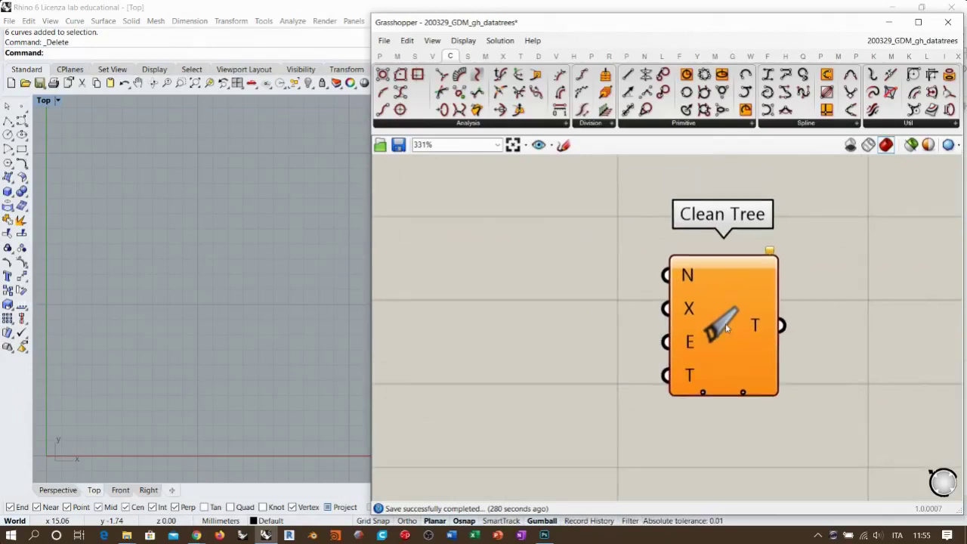
pyautogui.click(722, 325)
pyautogui.press('Delete')
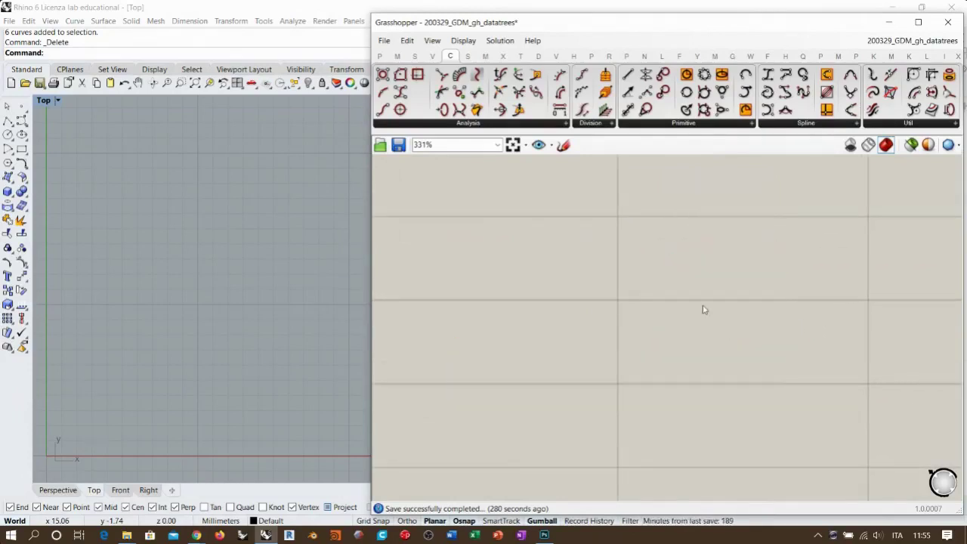
pyautogui.hotkey('alt', 'Tab')
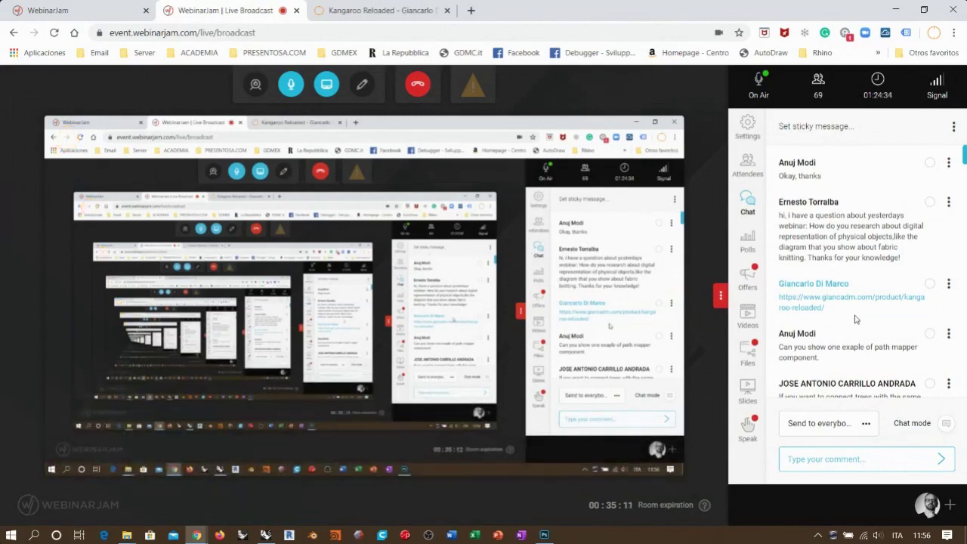
# Highlight 'path mapper' in the chat question, then switch back to Grasshopper and zoom out.
pyautogui.moveTo(874, 347); pyautogui.dragTo(917, 348)
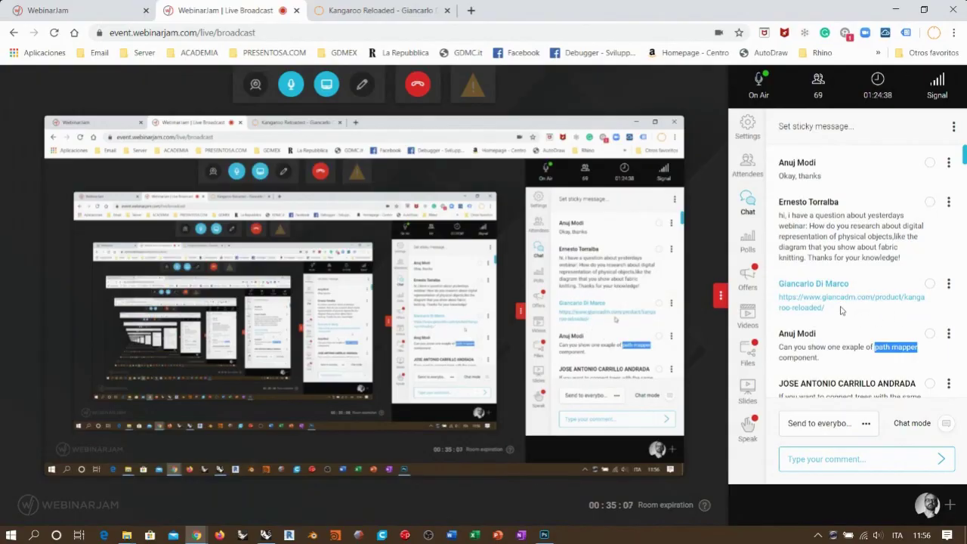
pyautogui.hotkey('alt', 'Tab')
pyautogui.scroll(-6, 597, 285)
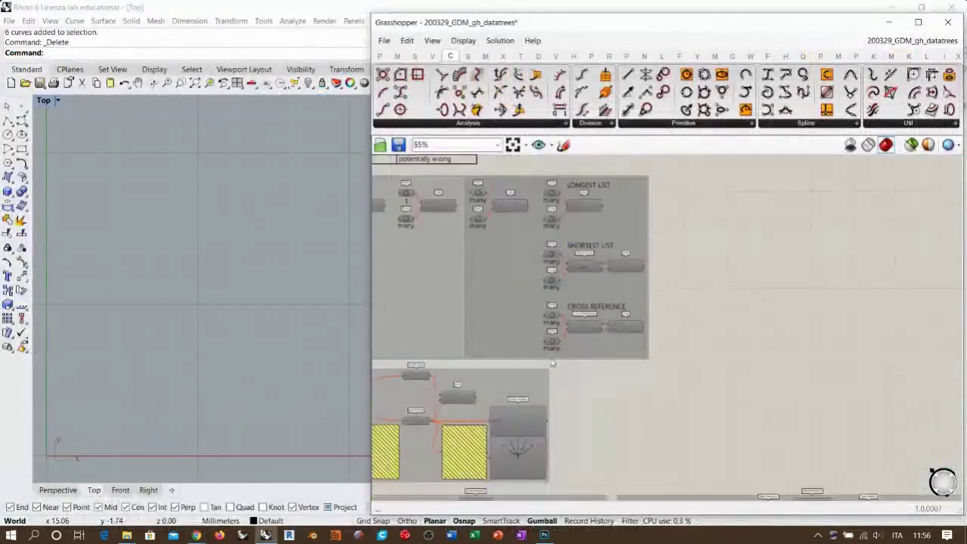
# Pan and zoom around the definition to inspect the group and the Flip Matrix component.
pyautogui.scroll(1, 597, 305)
pyautogui.moveTo(597, 305); pyautogui.dragTo(412, 184, button='right')
pyautogui.moveTo(573, 377); pyautogui.dragTo(412, 238, button='right')
pyautogui.moveTo(665, 243); pyautogui.dragTo(766, 270, button='right')
pyautogui.scroll(4, 687, 249)
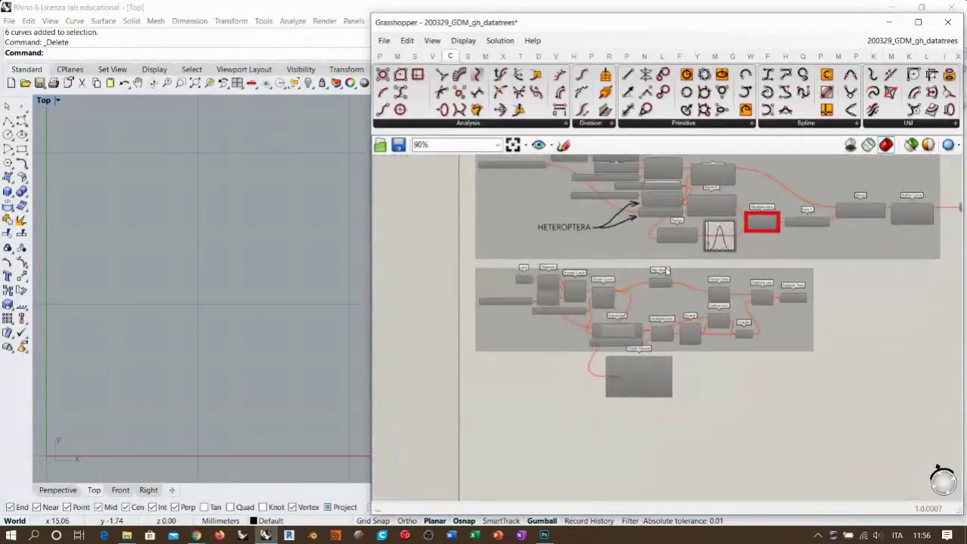
pyautogui.scroll(-3, 687, 249)
pyautogui.moveTo(859, 233); pyautogui.dragTo(545, 437)
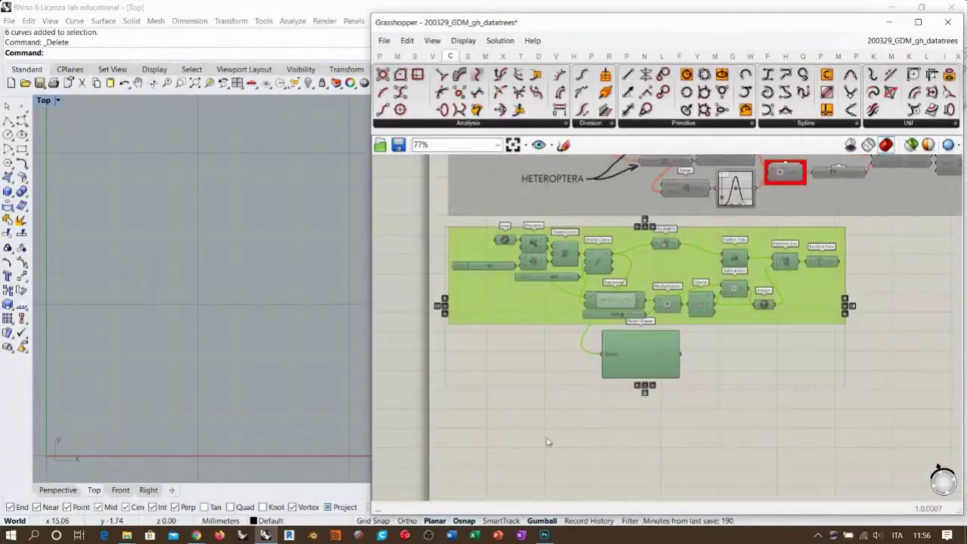
pyautogui.click(611, 457)
pyautogui.scroll(-3, 249, 285)
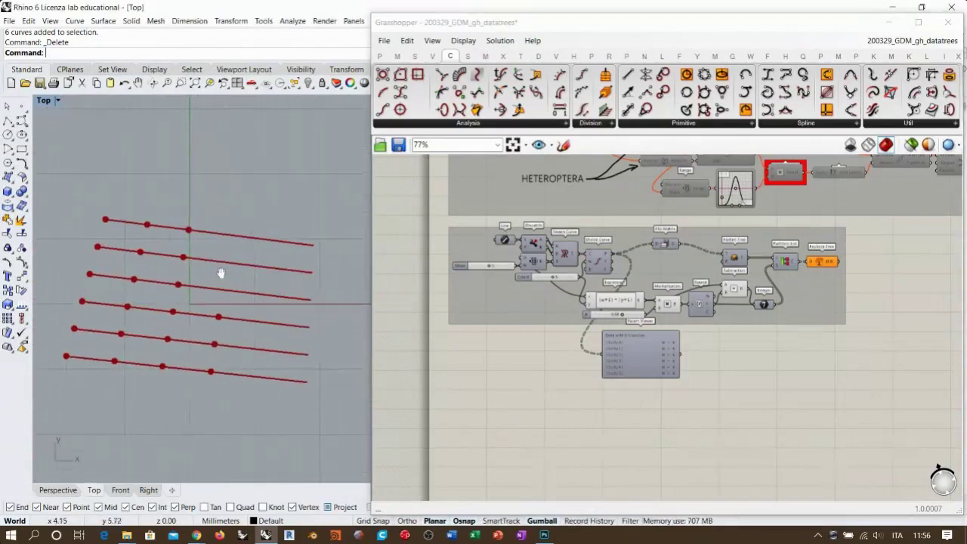
pyautogui.moveTo(645, 275); pyautogui.dragTo(608, 293, button='right')
pyautogui.scroll(3, 608, 293)
pyautogui.click(633, 280)
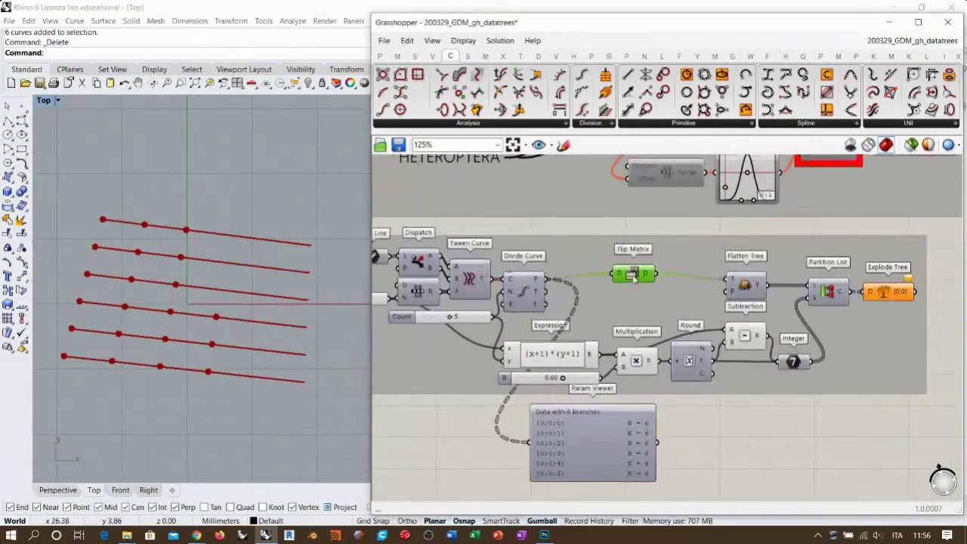
pyautogui.click(729, 370)
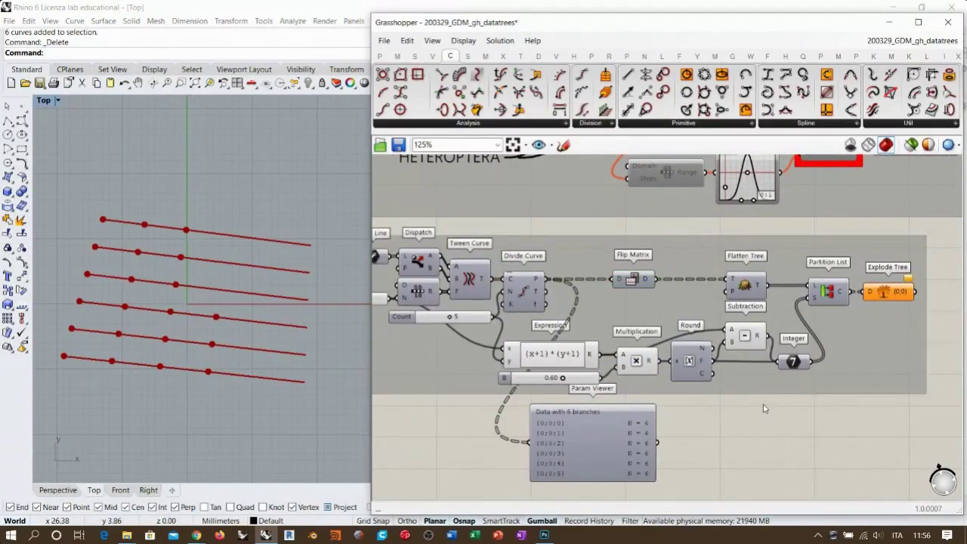
pyautogui.moveTo(674, 291); pyautogui.dragTo(643, 261, button='right')
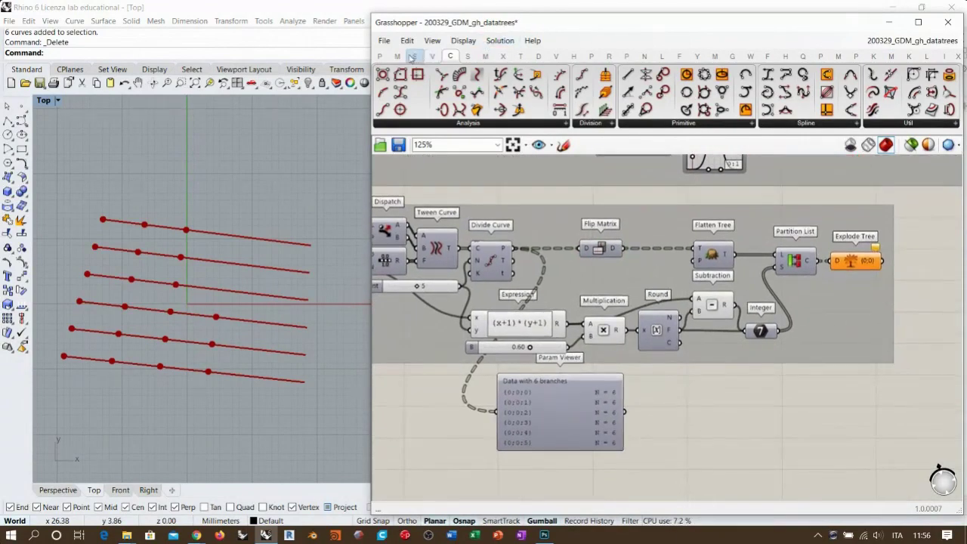
# Place a Path Mapper from the Sets tab and position it above the shifted definition group.
pyautogui.click(414, 57)
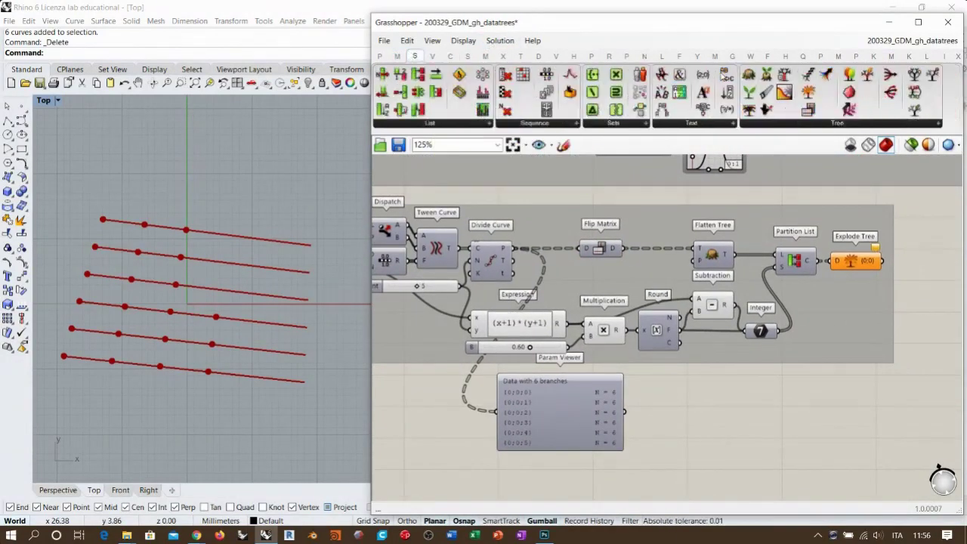
pyautogui.moveTo(849, 90); pyautogui.dragTo(726, 423)
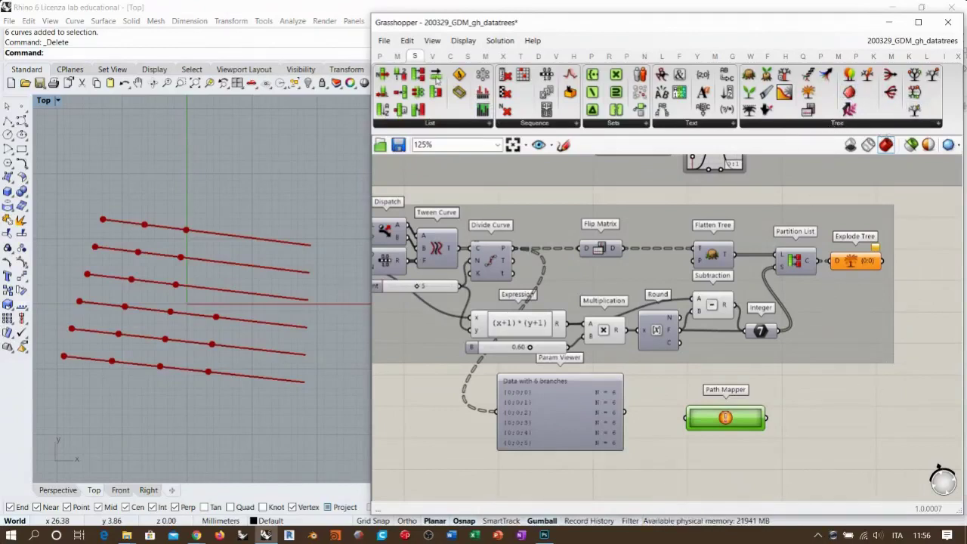
pyautogui.moveTo(609, 355); pyautogui.dragTo(680, 315, button='right')
pyautogui.scroll(-3, 679, 315)
pyautogui.moveTo(902, 371); pyautogui.dragTo(424, 206)
pyautogui.moveTo(643, 235); pyautogui.dragTo(693, 338)
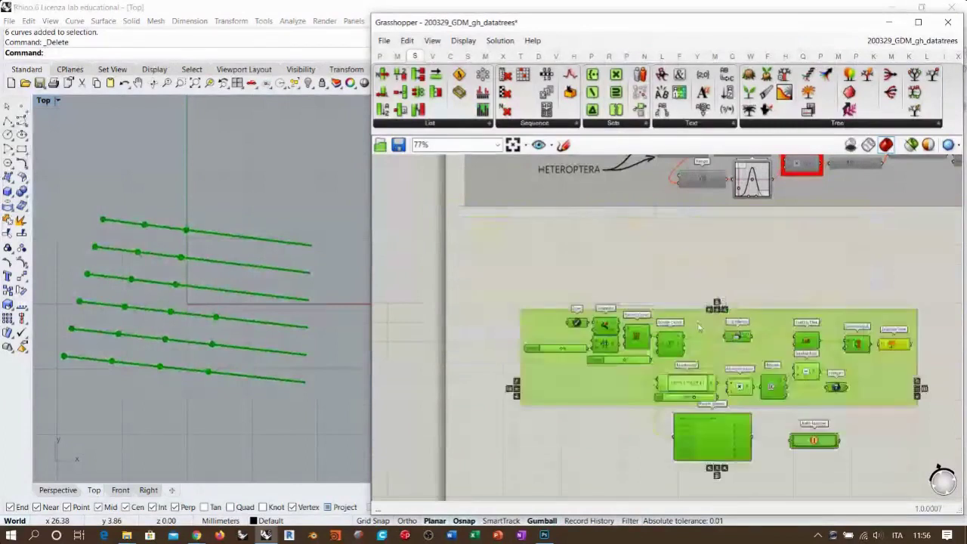
pyautogui.click(817, 451)
pyautogui.moveTo(817, 451); pyautogui.dragTo(763, 393, button='right')
pyautogui.moveTo(763, 392); pyautogui.dragTo(706, 236)
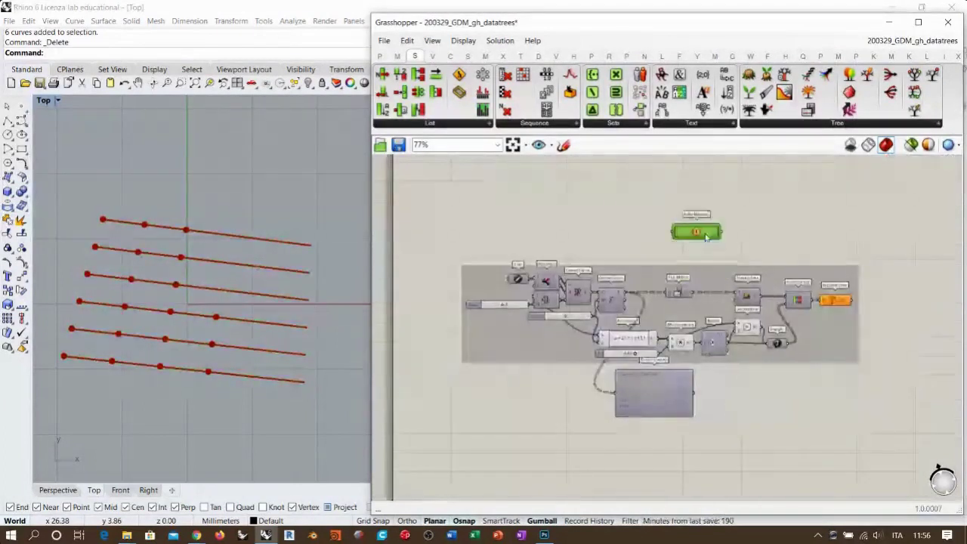
# Wire the Divide Curve points output into the Path Mapper.
pyautogui.scroll(5, 656, 223)
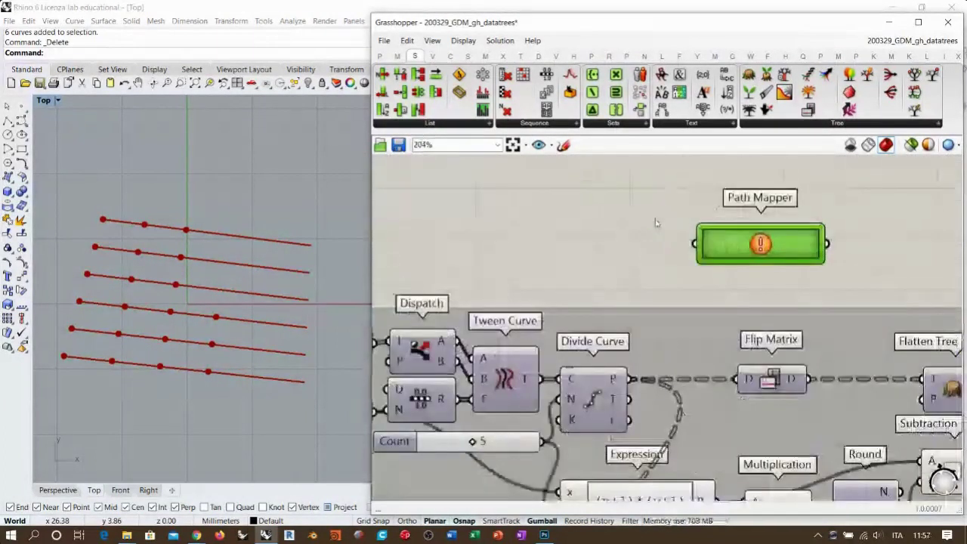
pyautogui.click(755, 272)
pyautogui.moveTo(755, 272); pyautogui.dragTo(709, 271, button='right')
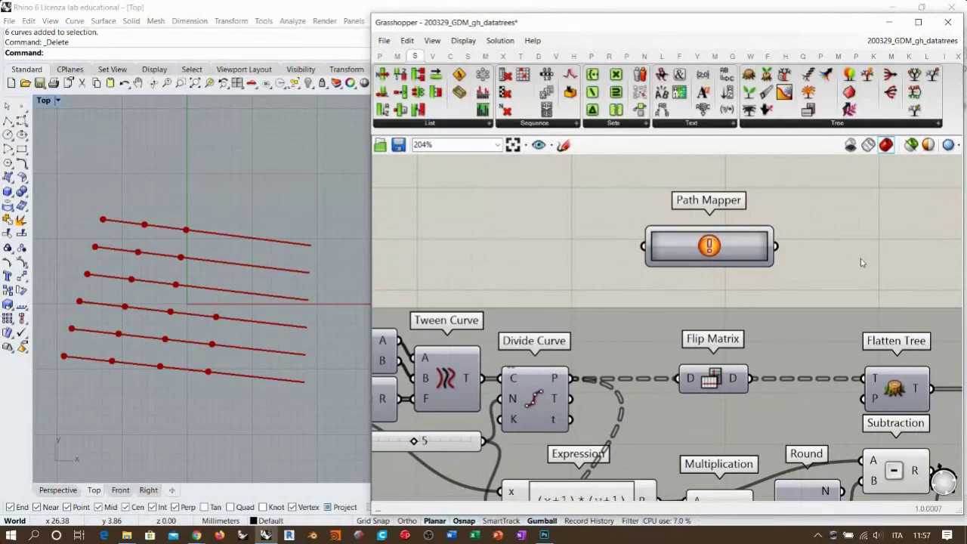
pyautogui.moveTo(862, 262); pyautogui.dragTo(834, 246, button='right')
pyautogui.moveTo(544, 363); pyautogui.dragTo(618, 230)
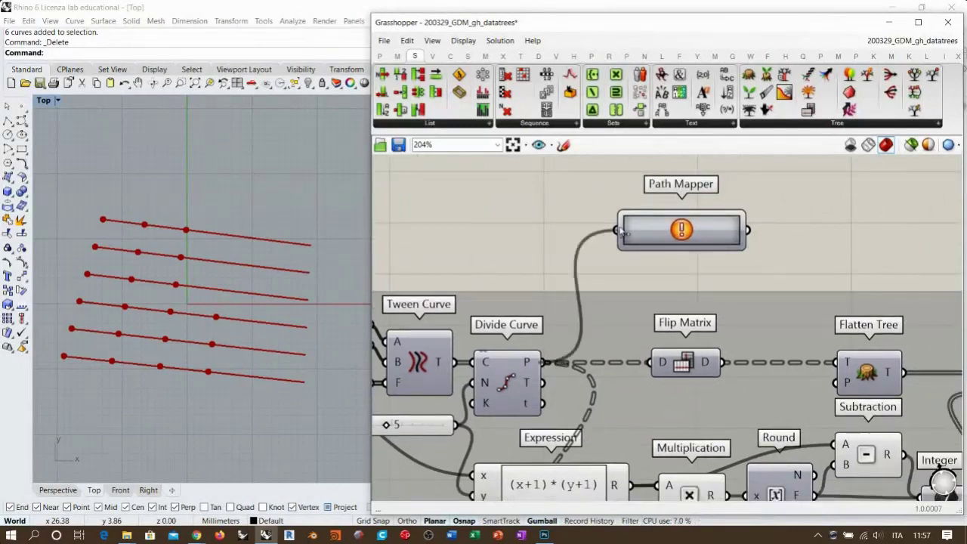
pyautogui.doubleClick(508, 225)
# Add a Param Viewer via the 'param' search and feed it the Divide Curve points.
pyautogui.write('param')
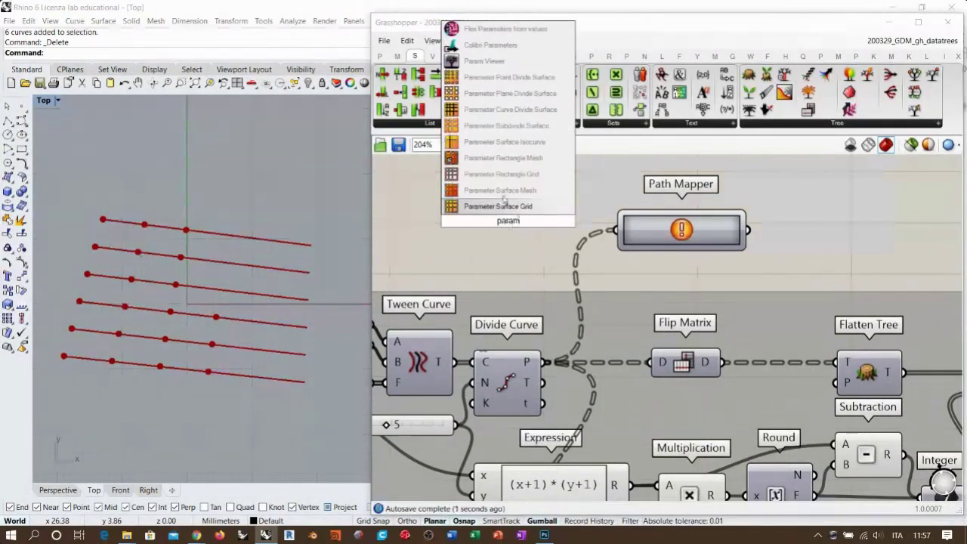
pyautogui.click(474, 68)
pyautogui.moveTo(543, 362); pyautogui.dragTo(406, 220)
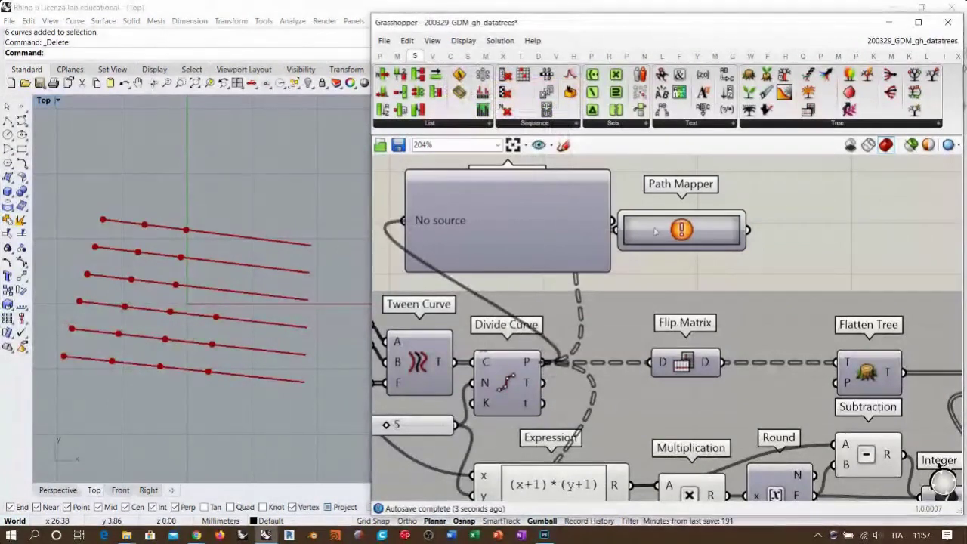
pyautogui.moveTo(651, 244); pyautogui.dragTo(667, 232)
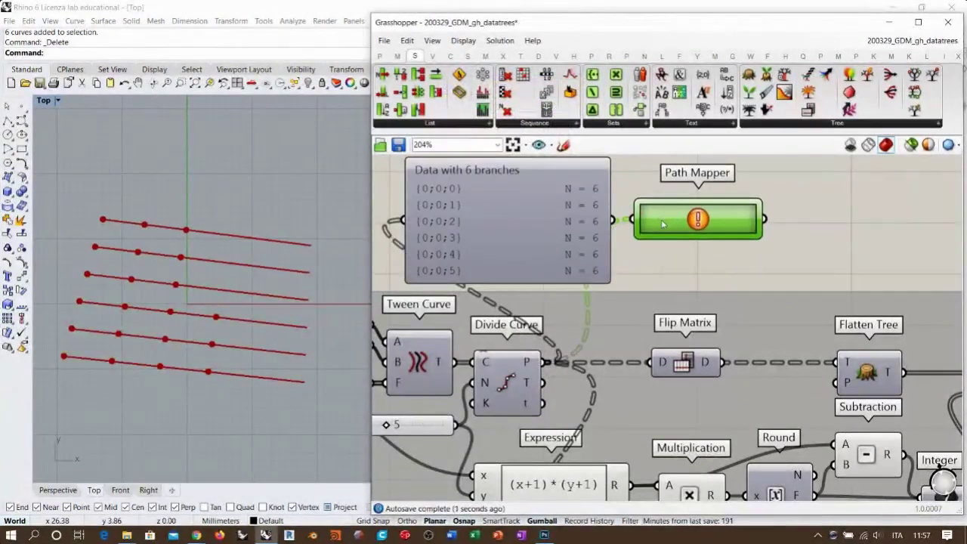
pyautogui.moveTo(692, 270); pyautogui.dragTo(617, 283, button='right')
pyautogui.scroll(-1, 618, 283)
pyautogui.click(643, 302)
pyautogui.moveTo(640, 313); pyautogui.dragTo(666, 302, button='right')
pyautogui.click(638, 346)
pyautogui.click(740, 270)
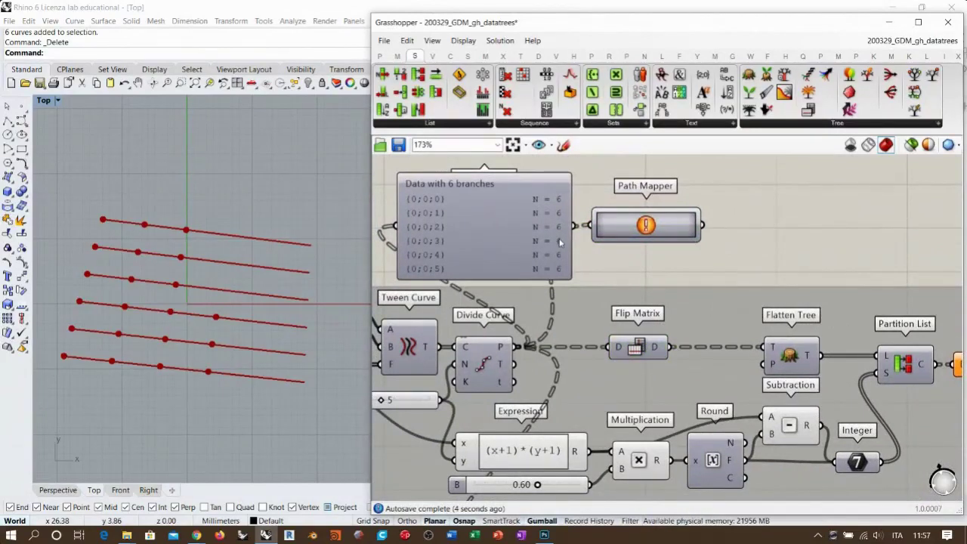
# Duplicate the Param Viewer right of Path Mapper and wire it only to Flip Matrix's output.
pyautogui.moveTo(571, 241); pyautogui.dragTo(513, 234)
pyautogui.keyDown('alt'); pyautogui.moveTo(447, 232); pyautogui.dragTo(837, 233); pyautogui.keyUp('alt')
pyautogui.keyDown('shift'); pyautogui.moveTo(668, 346); pyautogui.dragTo(710, 263); pyautogui.keyUp('shift')
pyautogui.moveTo(822, 235); pyautogui.dragTo(815, 234)
pyautogui.click(720, 200)
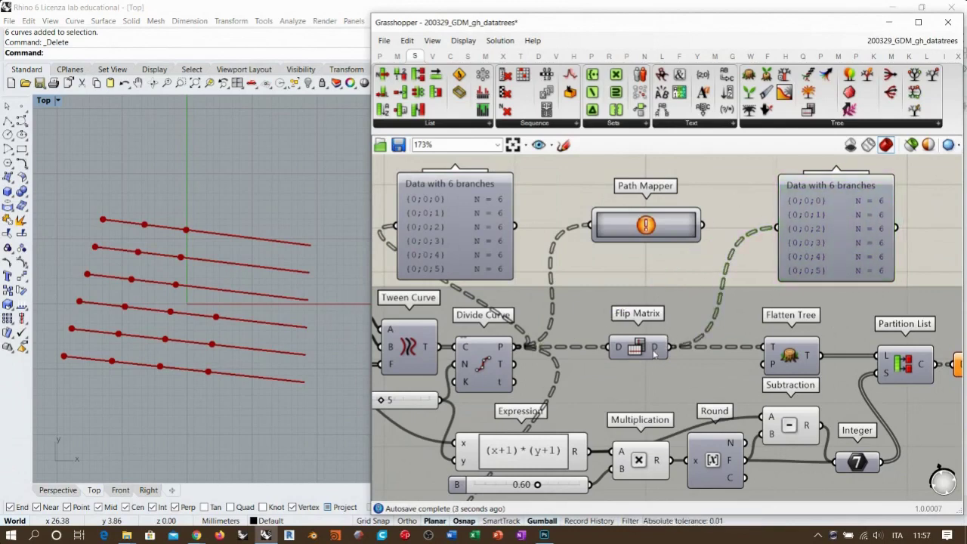
pyautogui.moveTo(666, 299); pyautogui.dragTo(682, 346, button='right')
pyautogui.scroll(1, 679, 336)
pyautogui.doubleClick(678, 264)
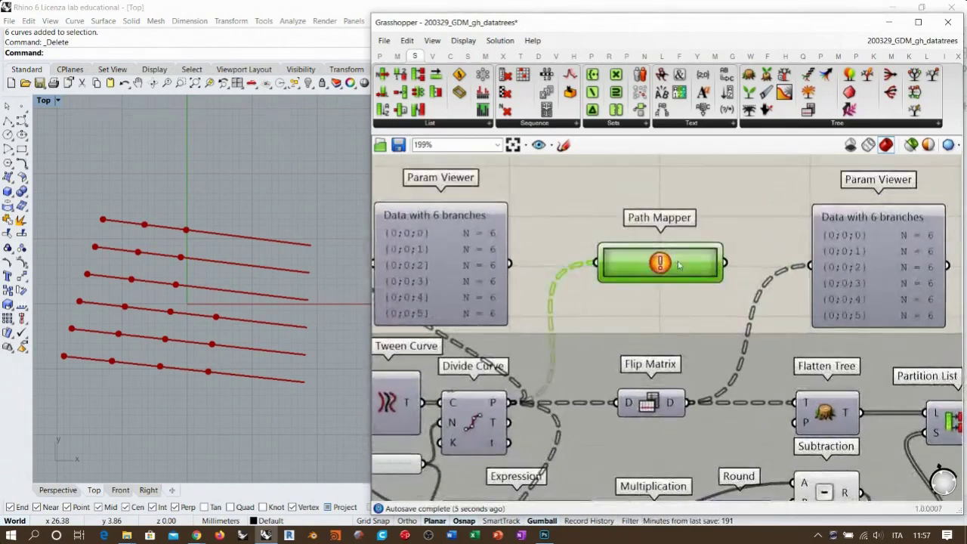
pyautogui.moveTo(690, 150); pyautogui.dragTo(238, 140)
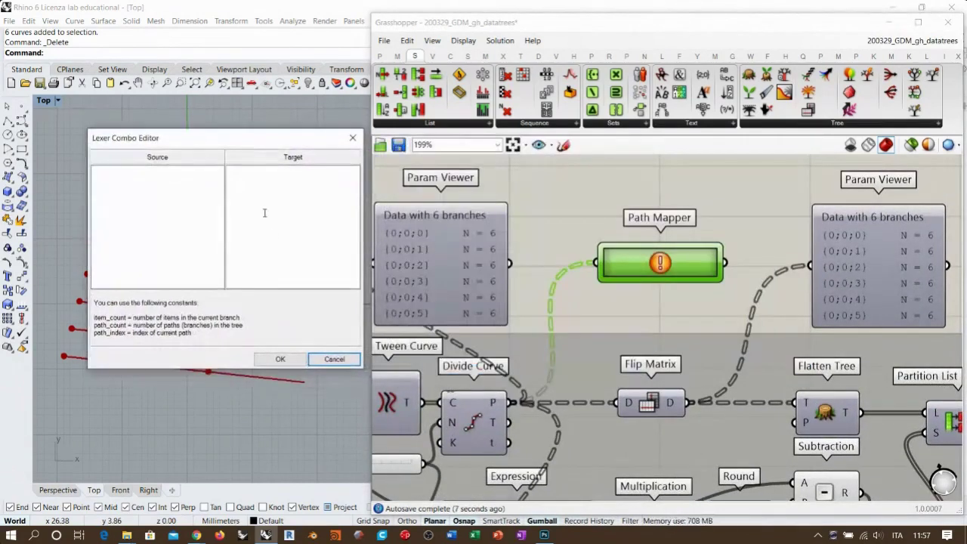
pyautogui.click(282, 193)
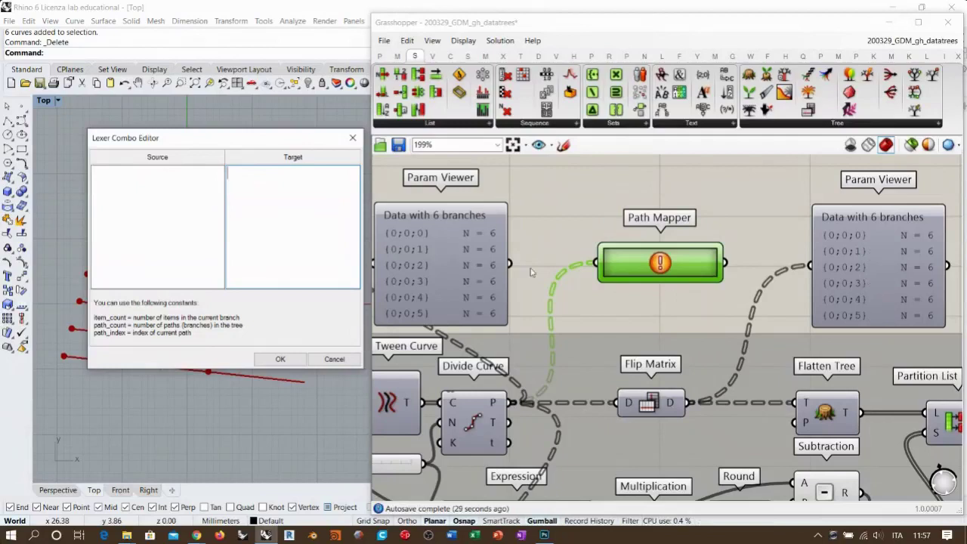
pyautogui.click(340, 360)
pyautogui.click(604, 332)
pyautogui.moveTo(405, 433); pyautogui.dragTo(717, 262, button='right')
pyautogui.click(454, 263)
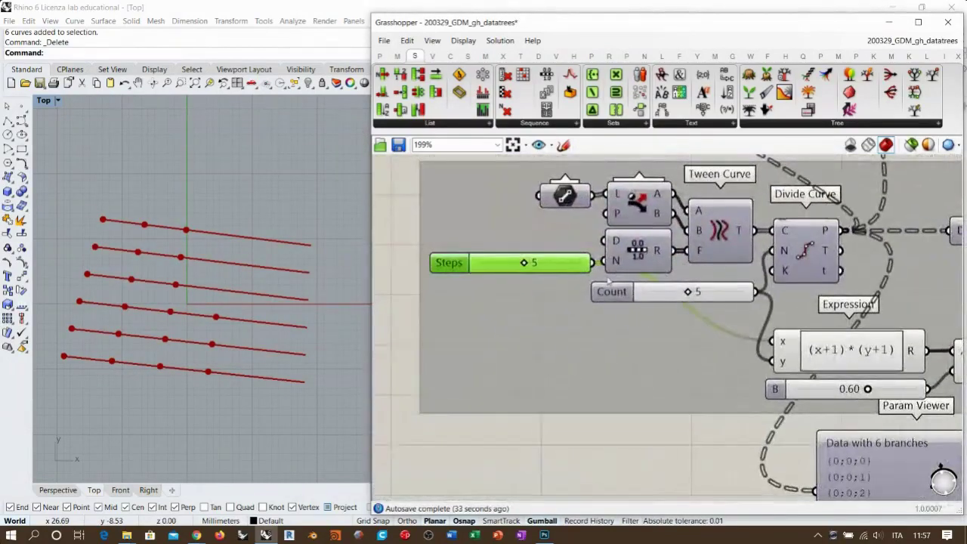
# Lower the Steps slider from 5 to 3, giving 4 branches of 6 and 6 branches of 4.
pyautogui.keyDown('shift'); pyautogui.click(611, 291); pyautogui.keyUp('shift')
pyautogui.scroll(-2, 639, 270)
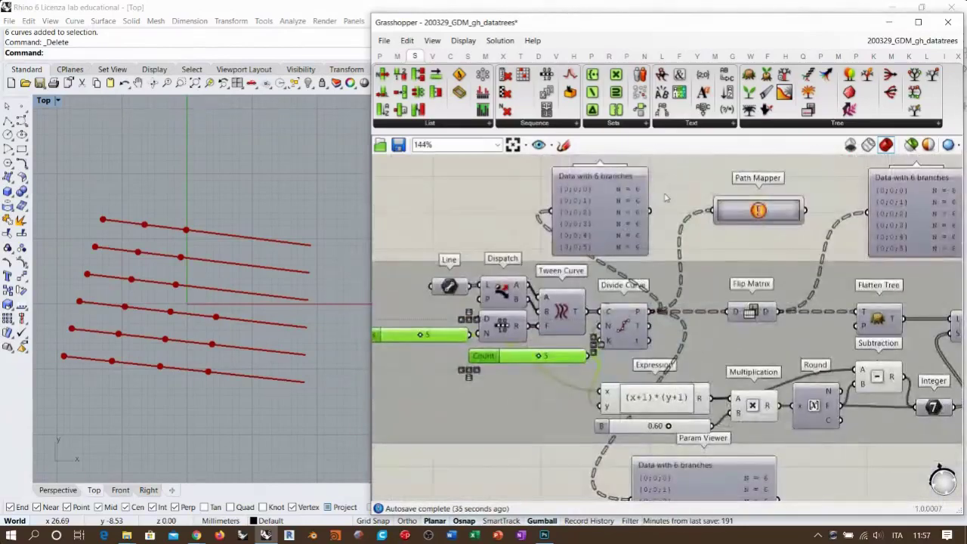
pyautogui.moveTo(668, 208); pyautogui.dragTo(586, 231, button='right')
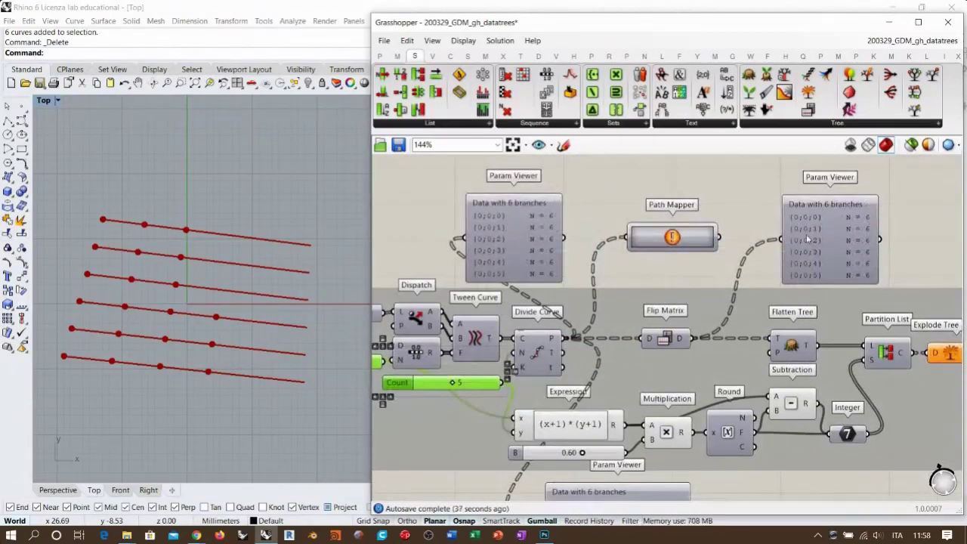
pyautogui.click(604, 201)
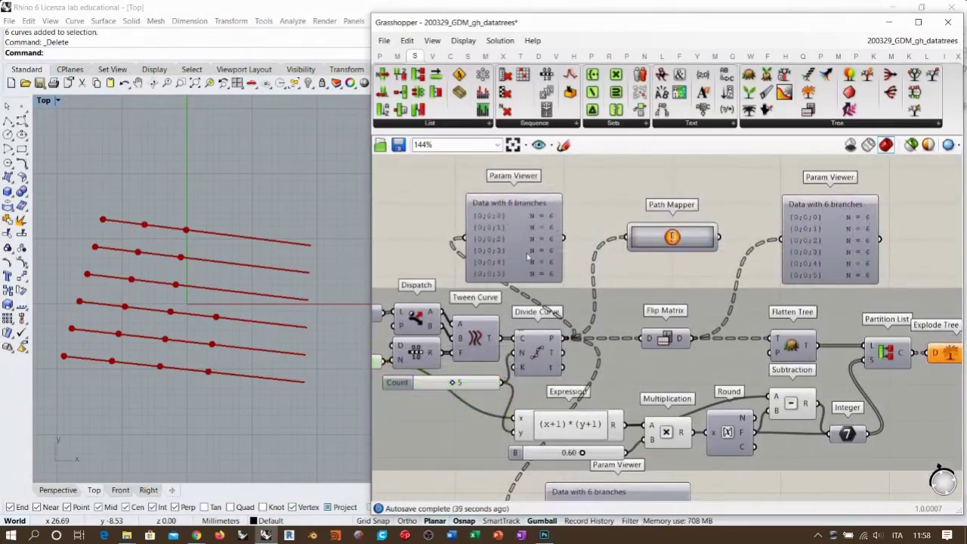
pyautogui.moveTo(378, 332); pyautogui.dragTo(576, 227, button='right')
pyautogui.scroll(4, 536, 232)
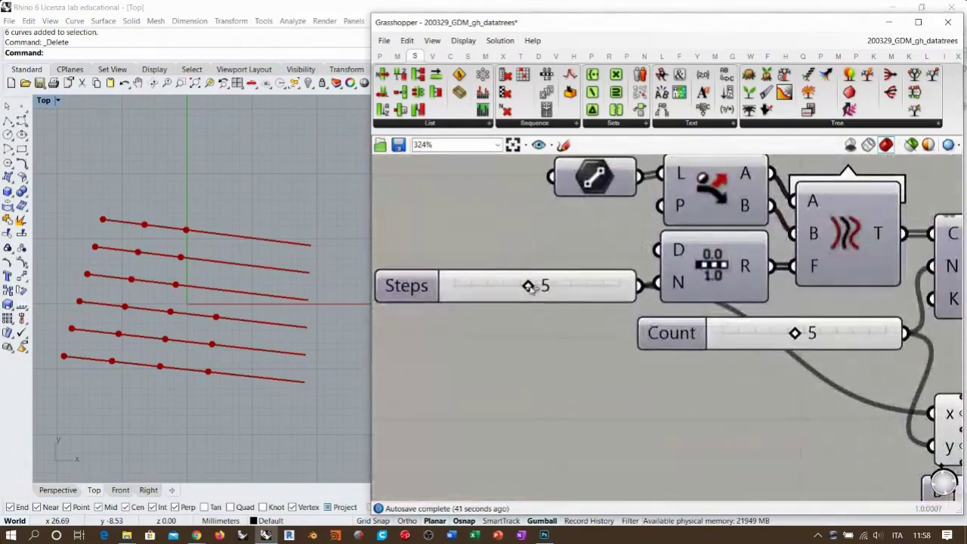
pyautogui.moveTo(492, 288); pyautogui.dragTo(495, 287)
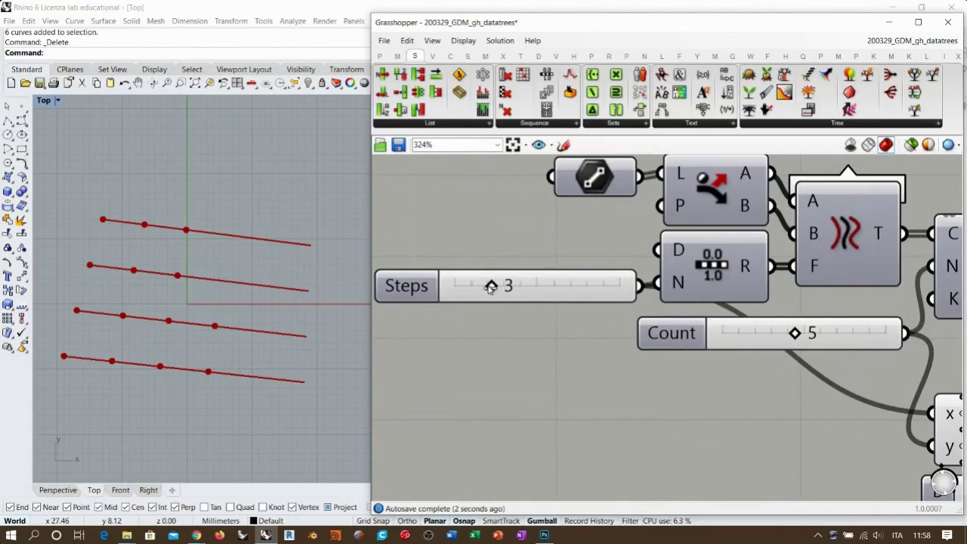
pyautogui.scroll(-4, 838, 337)
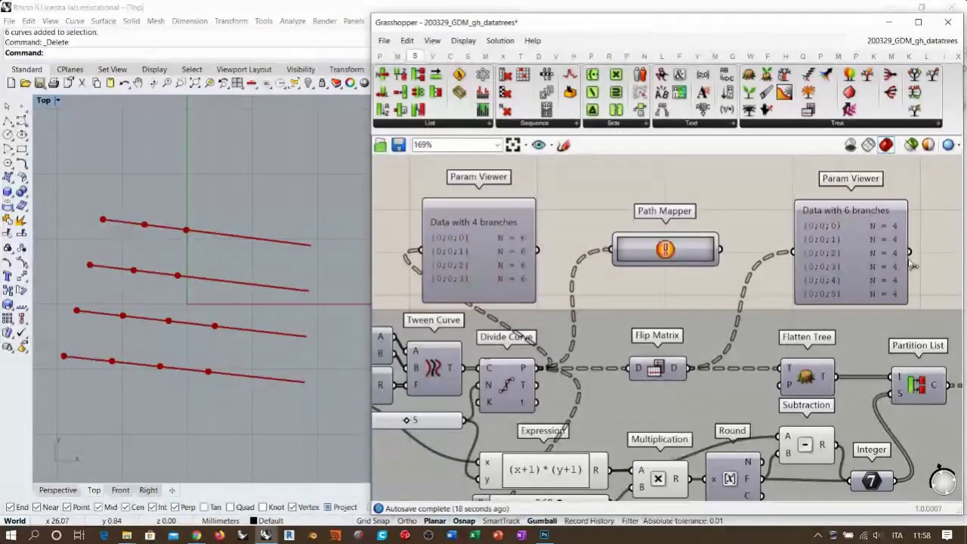
pyautogui.moveTo(635, 233); pyautogui.dragTo(657, 229, button='right')
# Open the Path Mapper editor and enter the source mask {0;0;0}(i), leaving Target empty.
pyautogui.doubleClick(660, 248)
pyautogui.moveTo(625, 144); pyautogui.dragTo(175, 141)
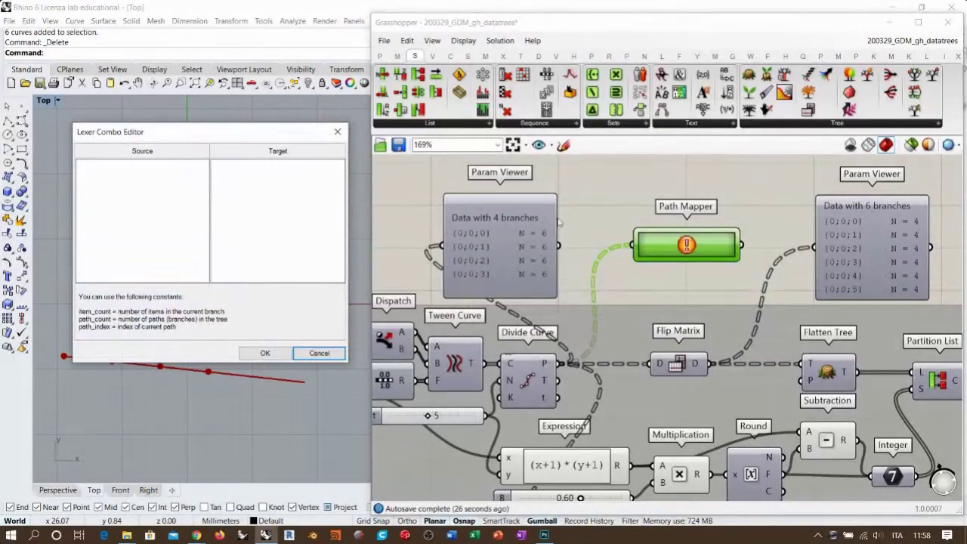
pyautogui.click(143, 188)
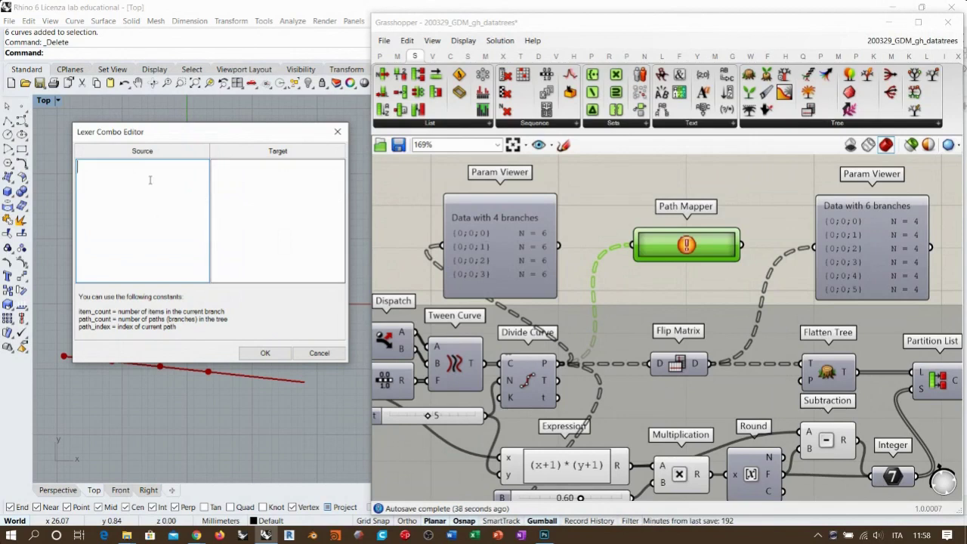
pyautogui.write('{')
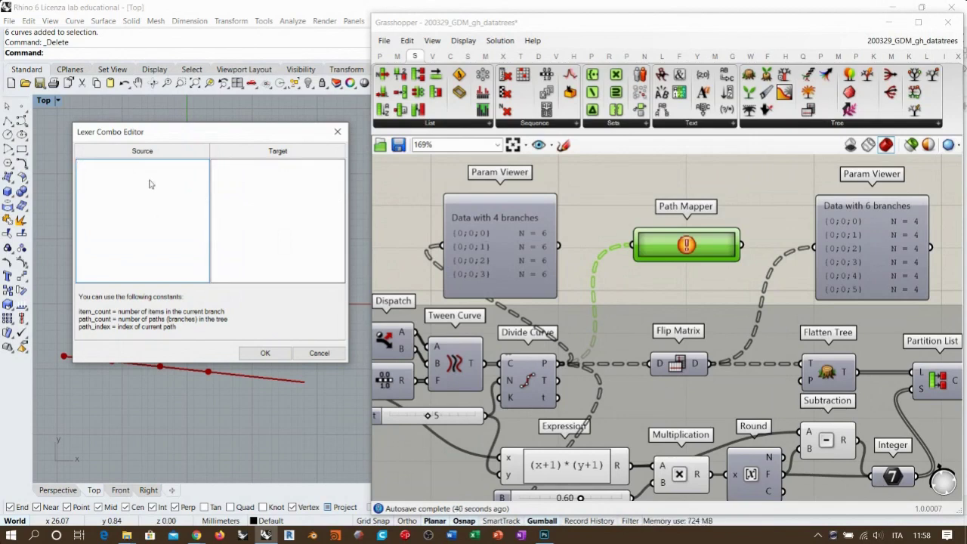
pyautogui.write('{')
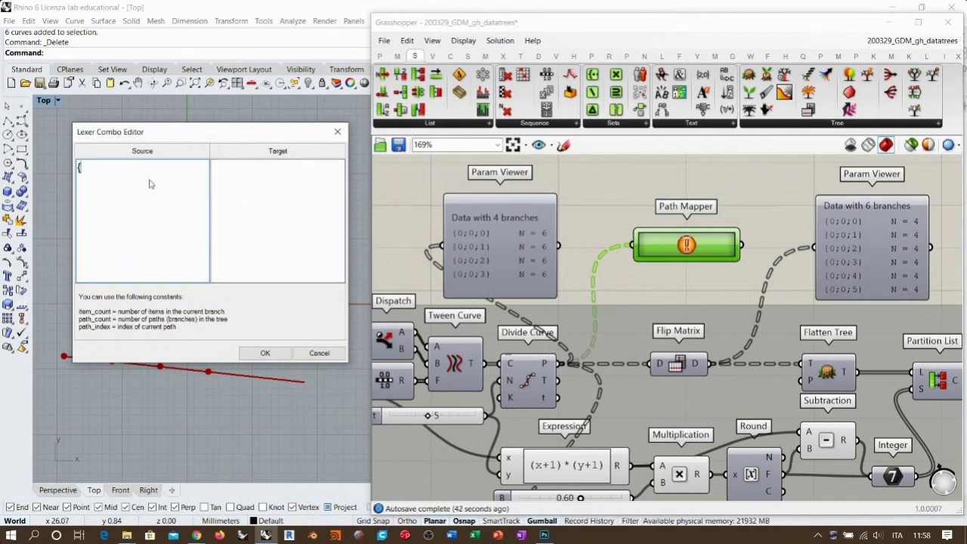
pyautogui.write('0;0;0')
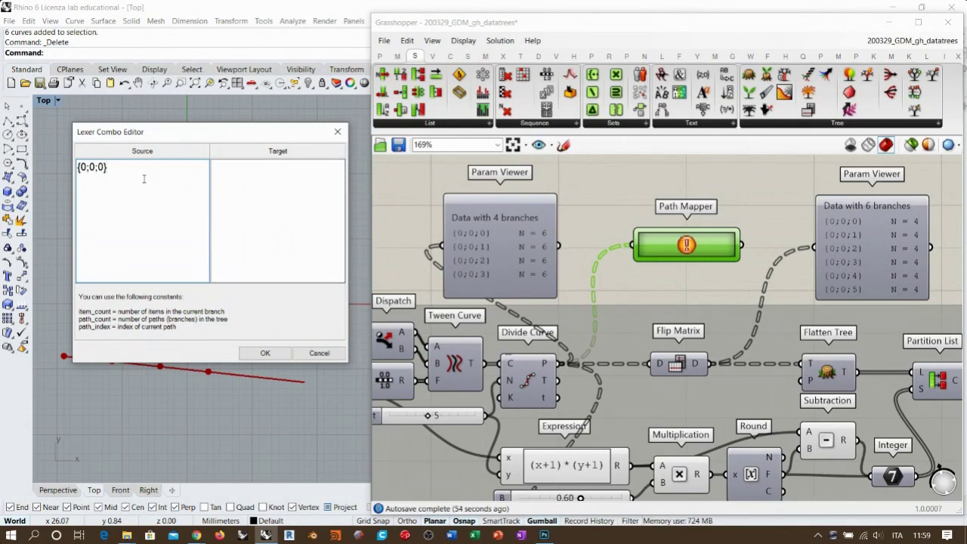
pyautogui.write('(')
pyautogui.hotkey('ctrl', 'a')
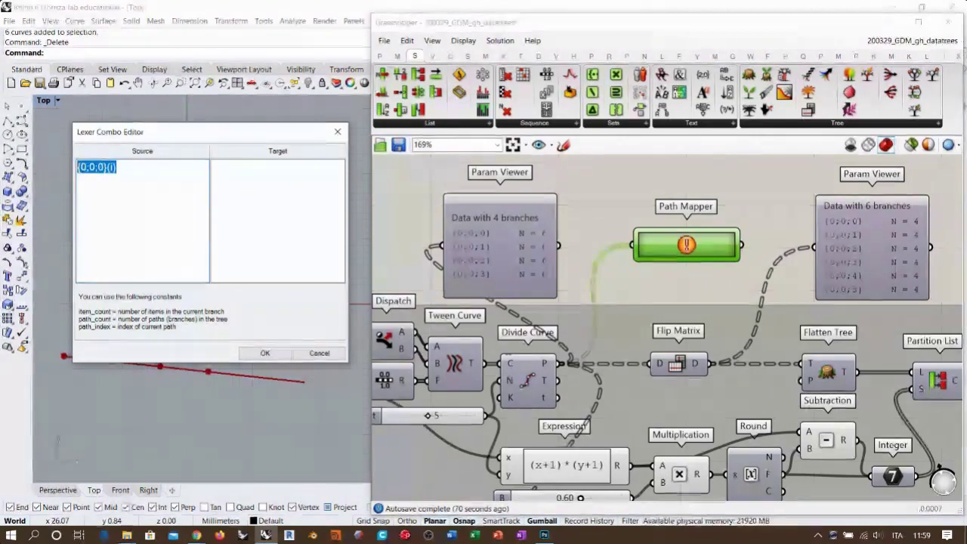
pyautogui.click(254, 172)
pyautogui.hotkey('shift', 'Tab')
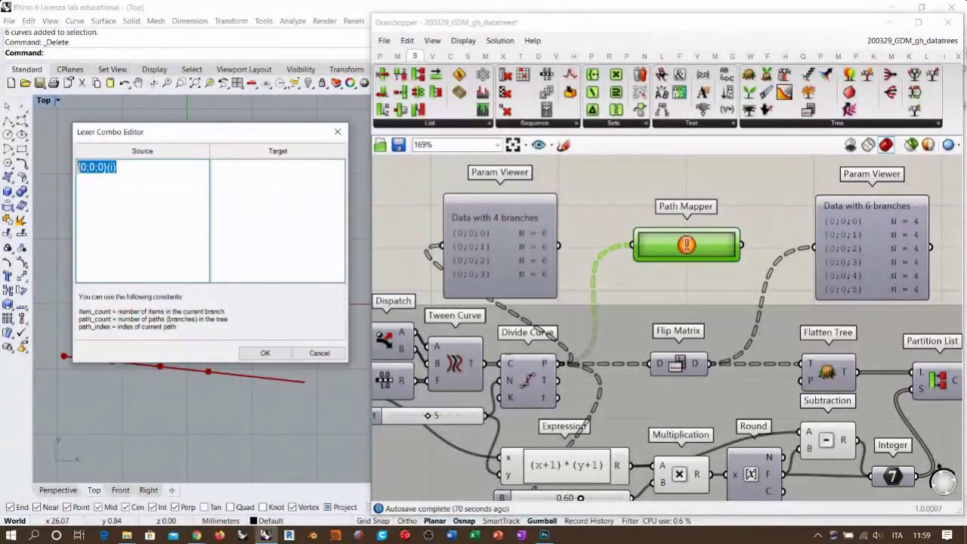
pyautogui.click(183, 187)
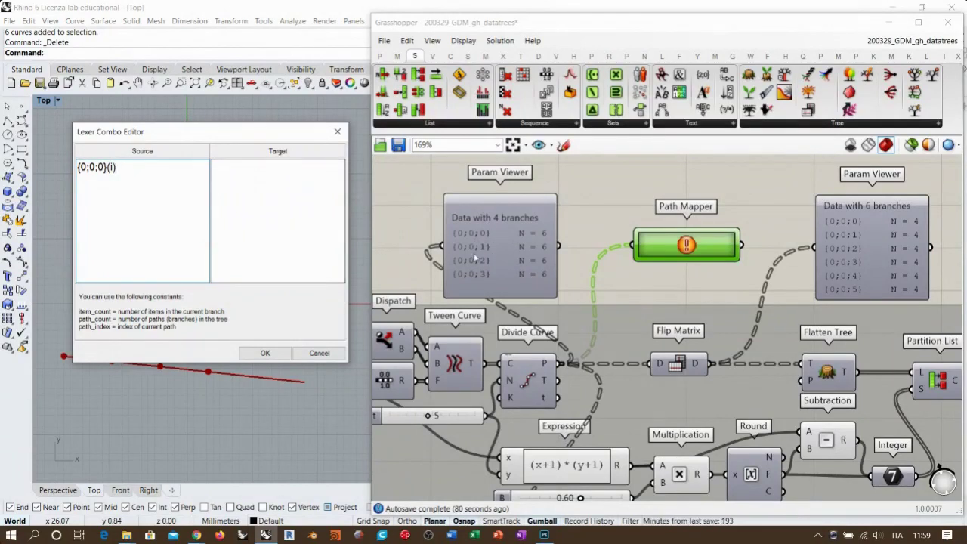
pyautogui.click(279, 192)
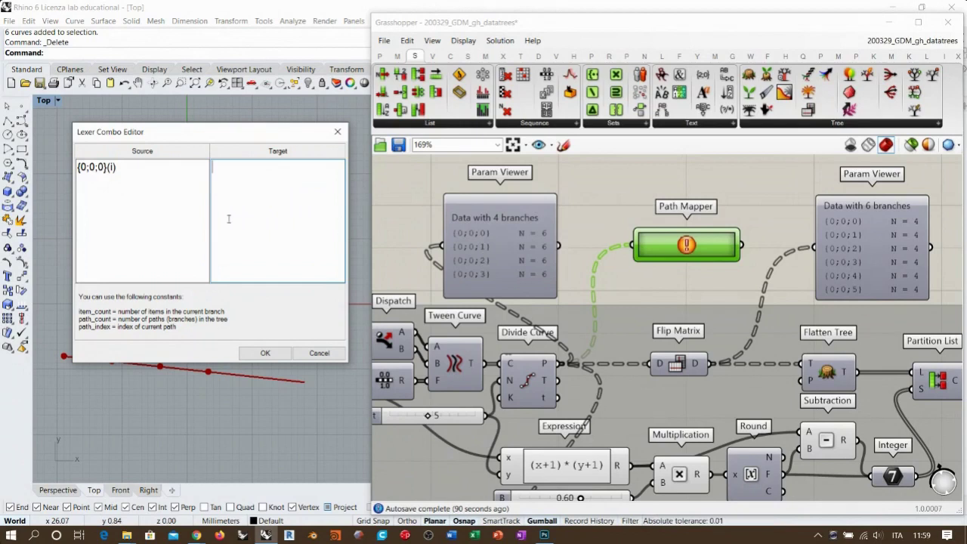
# Replace the source mask's last index with A so it reads {0;0;A}(i).
pyautogui.doubleClick(99, 167)
pyautogui.write('A')
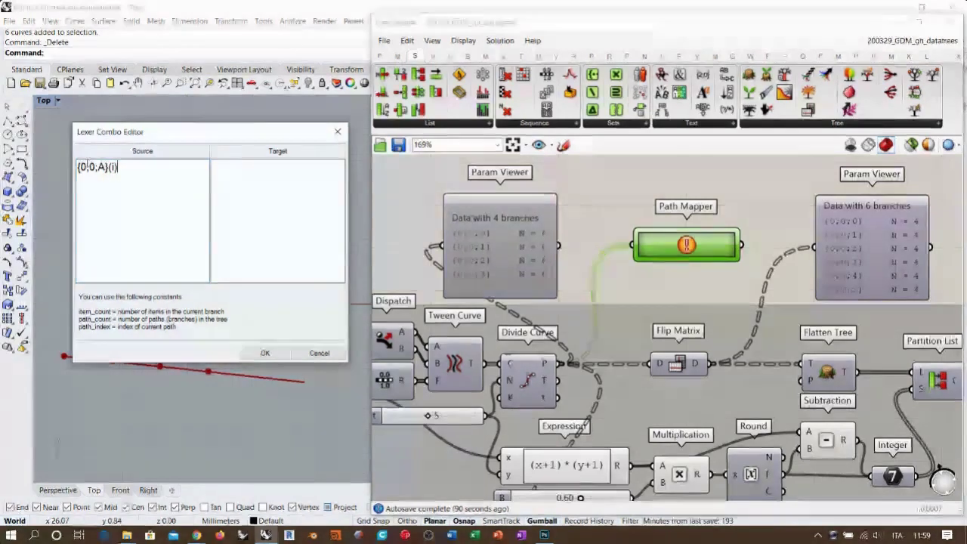
pyautogui.moveTo(77, 167); pyautogui.dragTo(92, 167)
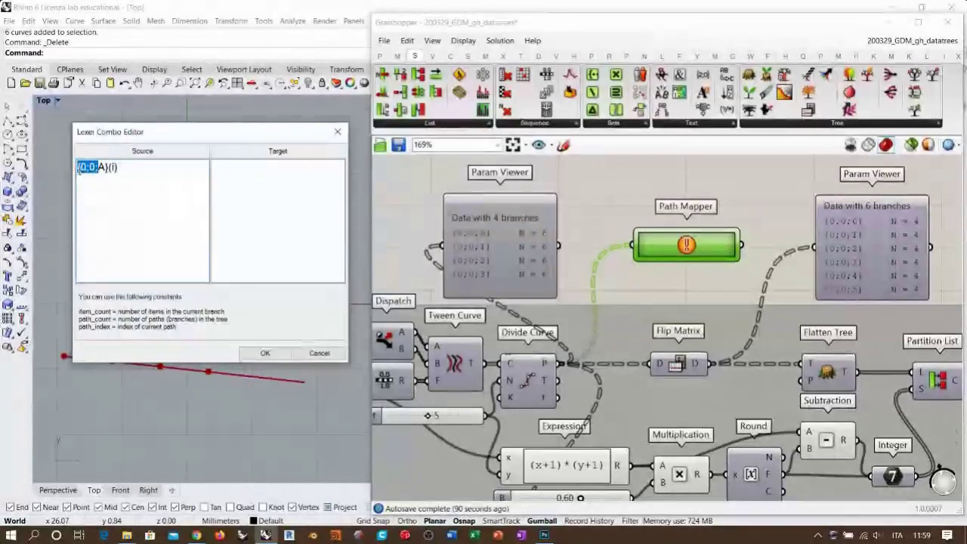
pyautogui.click(104, 167)
pyautogui.doubleClick(101, 167)
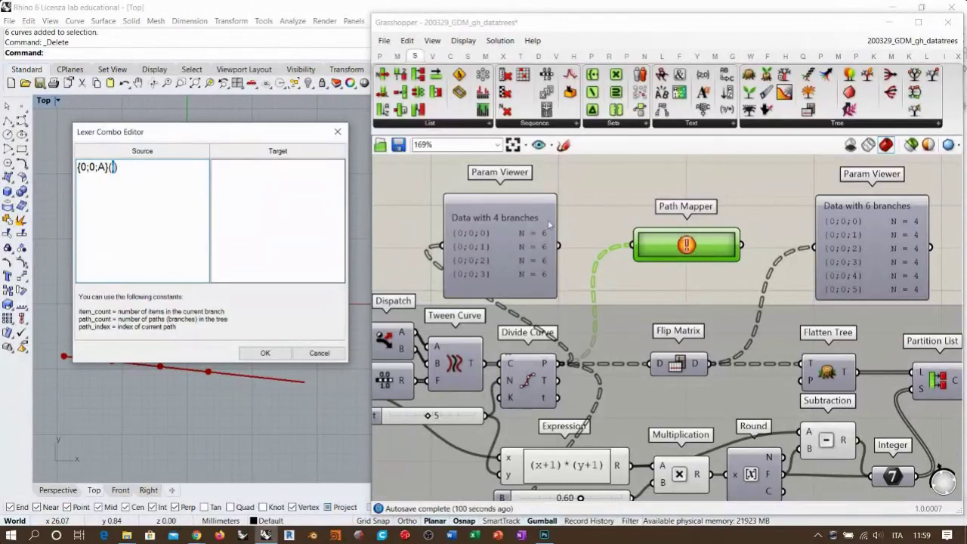
pyautogui.click(161, 195)
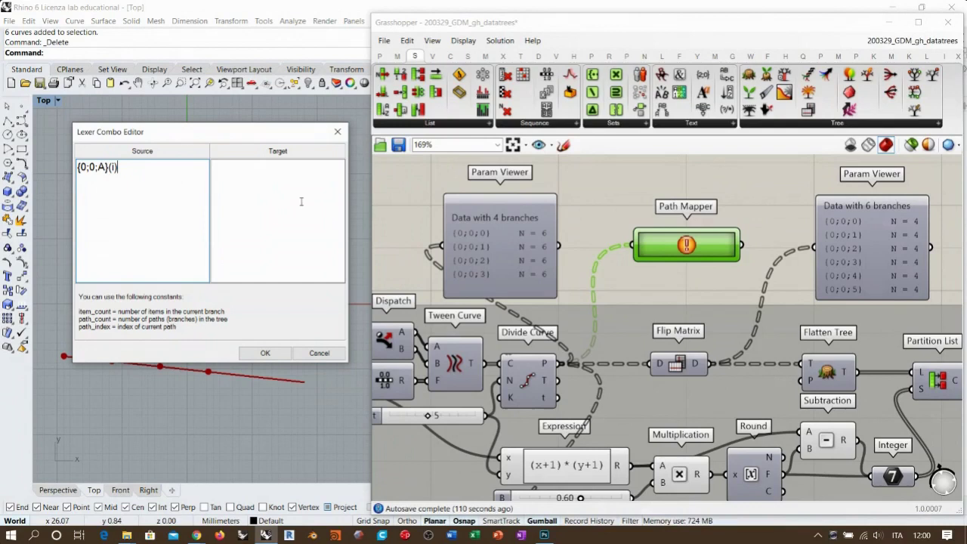
pyautogui.doubleClick(101, 167)
pyautogui.click(114, 166)
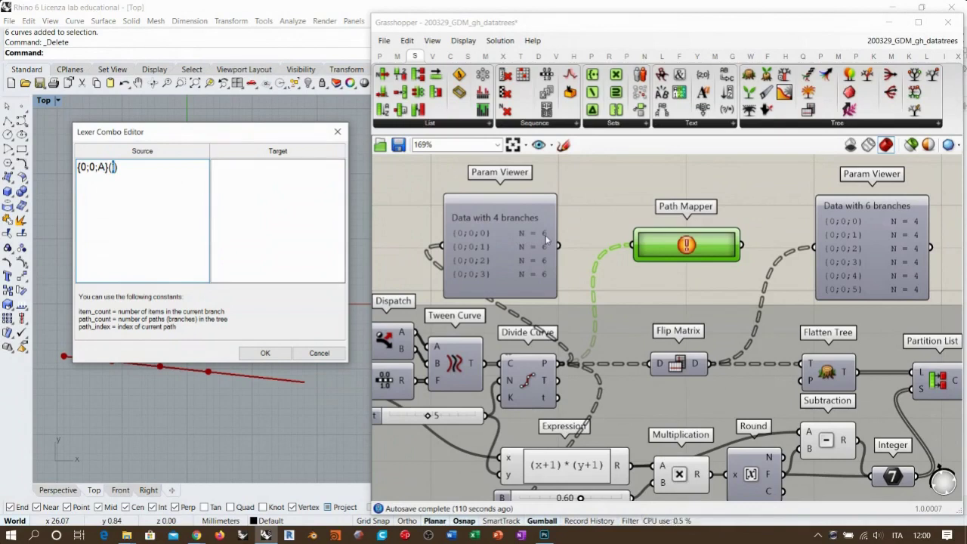
# Copy the full {0;0;A}(i) source pattern for use in the Target box.
pyautogui.press('Tab')
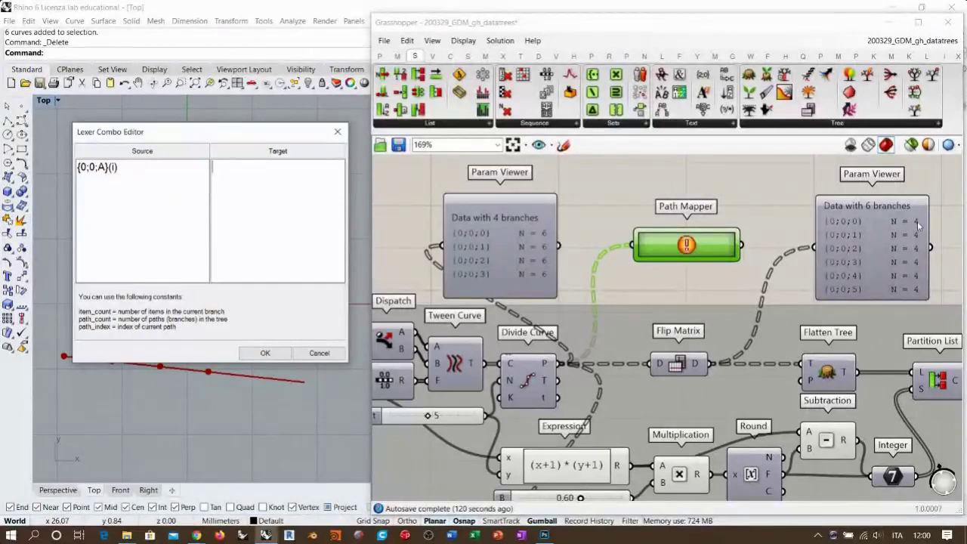
pyautogui.click(109, 166)
pyautogui.hotkey('ctrl', 'a')
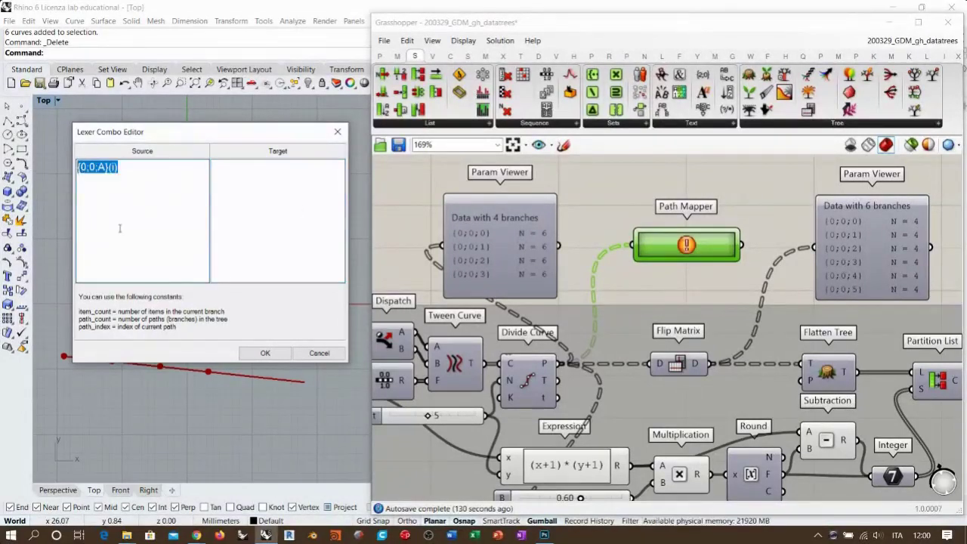
pyautogui.click(141, 179)
pyautogui.doubleClick(100, 167)
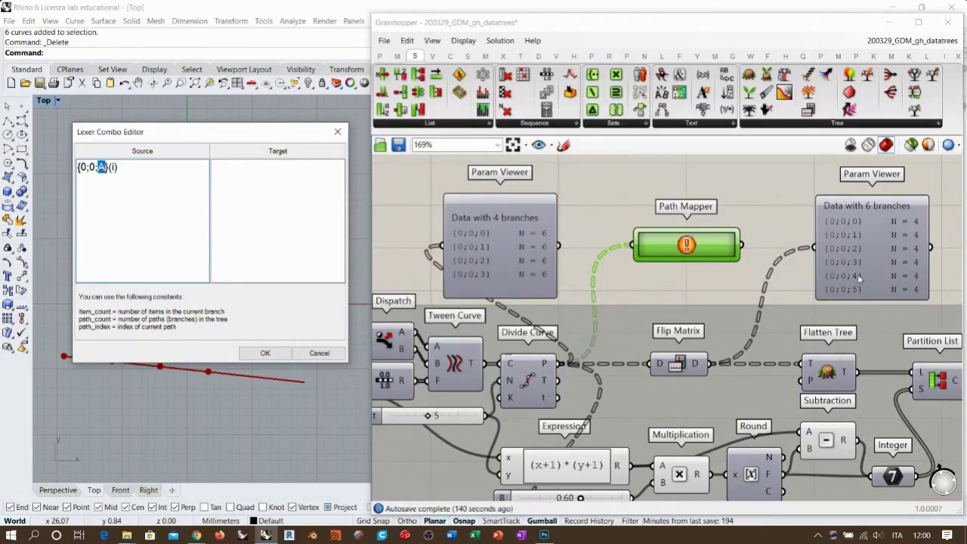
pyautogui.click(115, 166)
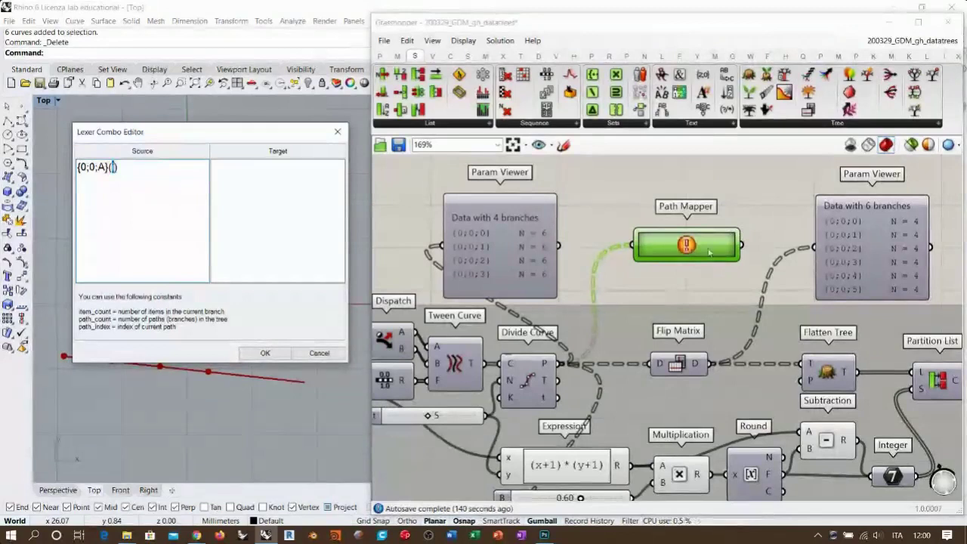
pyautogui.hotkey('ctrl', 'a')
pyautogui.hotkey('ctrl', 'c')
pyautogui.click(264, 201)
# Paste into Target, edit it to {0;0;i}(A) swapping branch and item indices, and confirm.
pyautogui.hotkey('ctrl', 'v')
pyautogui.doubleClick(237, 167)
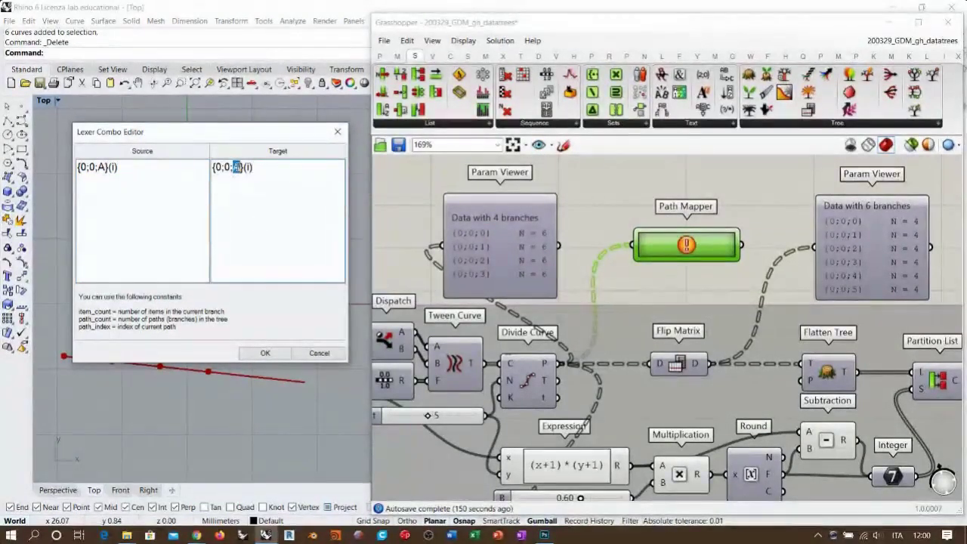
pyautogui.press('BackSpace')
pyautogui.doubleClick(242, 167)
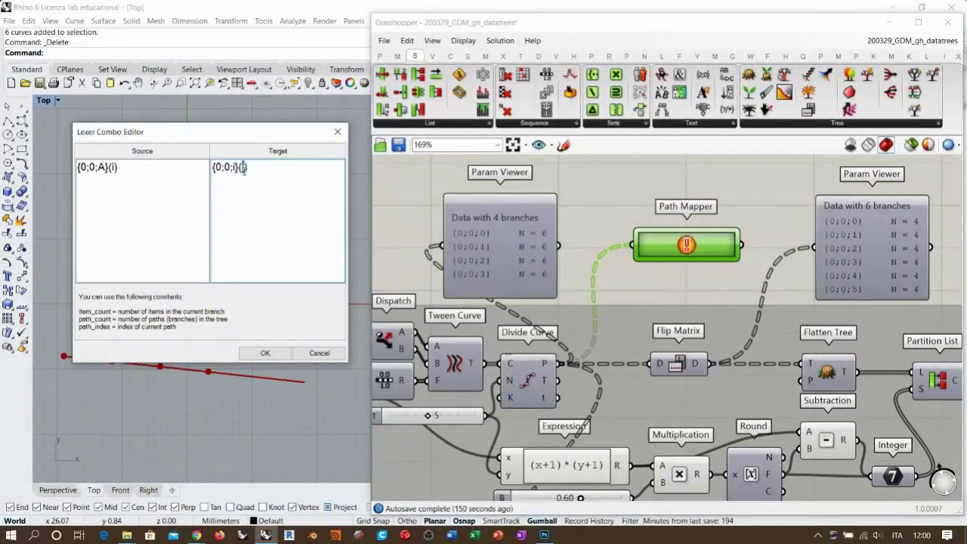
pyautogui.write('A')
pyautogui.click(280, 179)
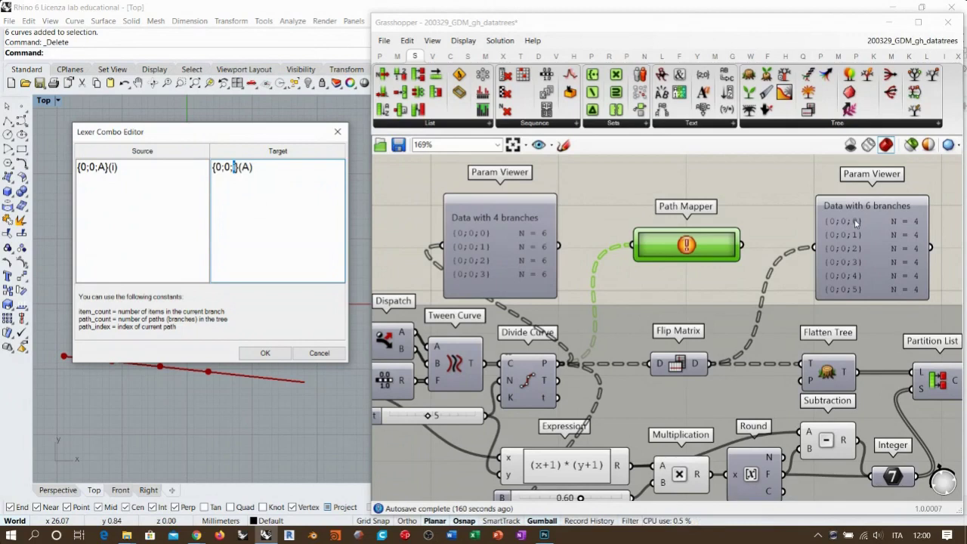
pyautogui.doubleClick(100, 167)
pyautogui.doubleClick(245, 167)
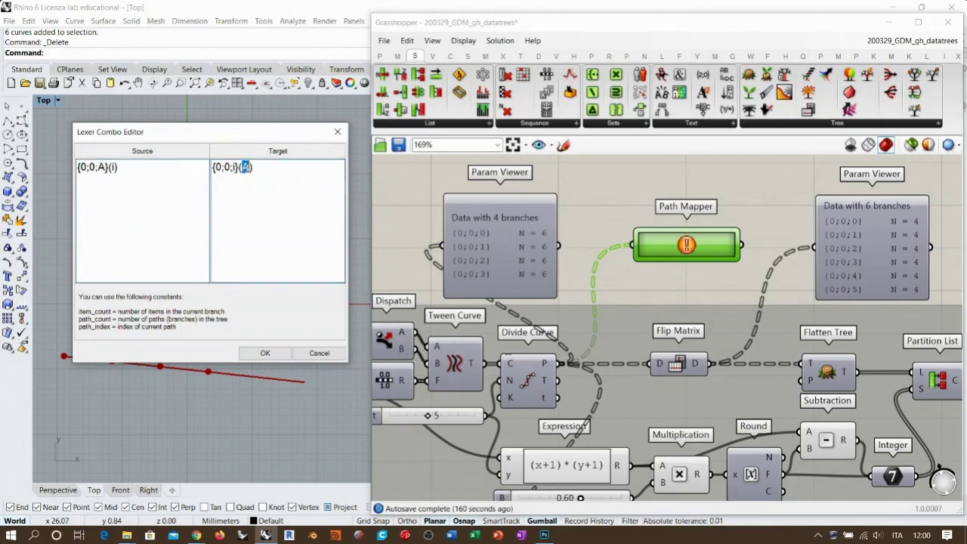
pyautogui.click(234, 167)
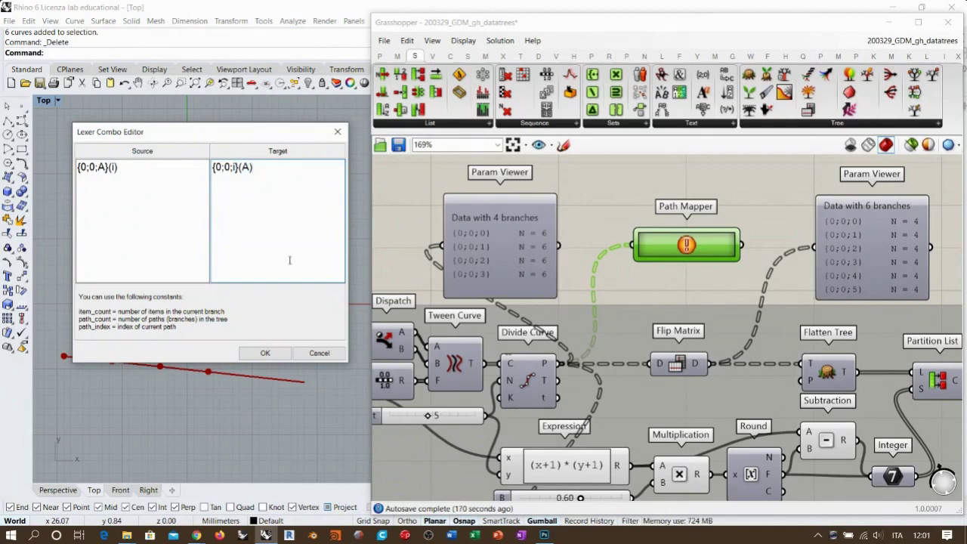
pyautogui.click(266, 353)
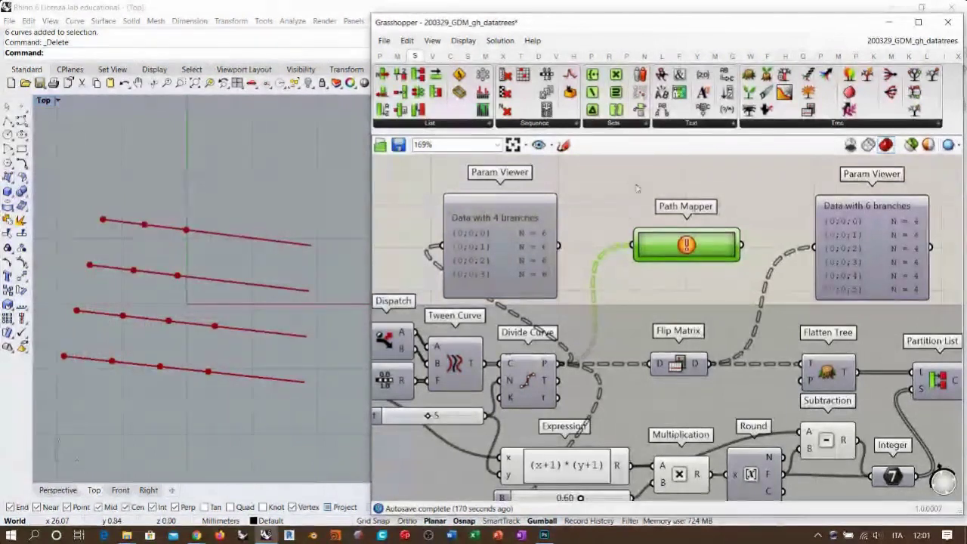
# Reposition the Path Mapper slightly down and right so its {0;0;A}(i) → {0;0;i}(A) label shows.
pyautogui.moveTo(682, 220); pyautogui.dragTo(639, 204, button='right')
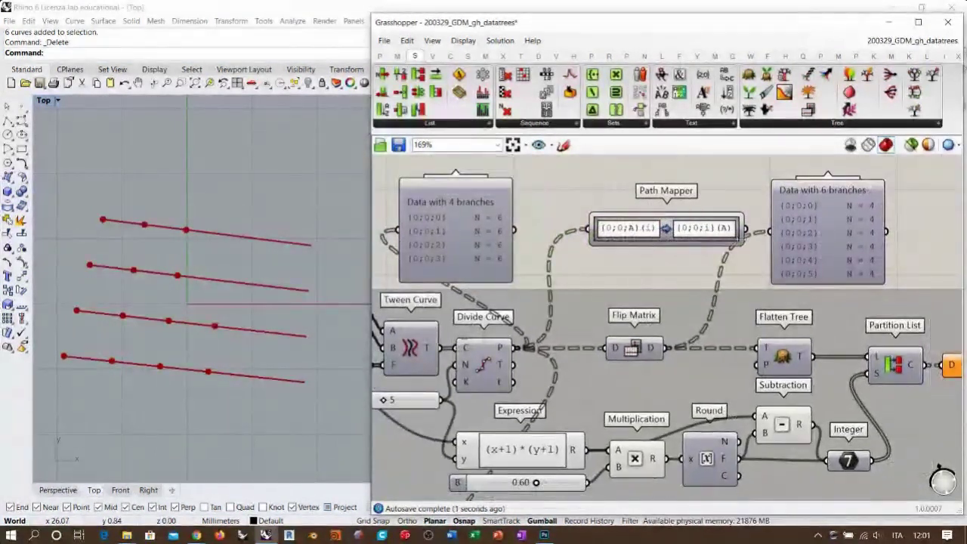
pyautogui.click(673, 224)
pyautogui.click(679, 273)
pyautogui.scroll(2, 680, 272)
pyautogui.moveTo(680, 229); pyautogui.dragTo(673, 231)
pyautogui.click(686, 257)
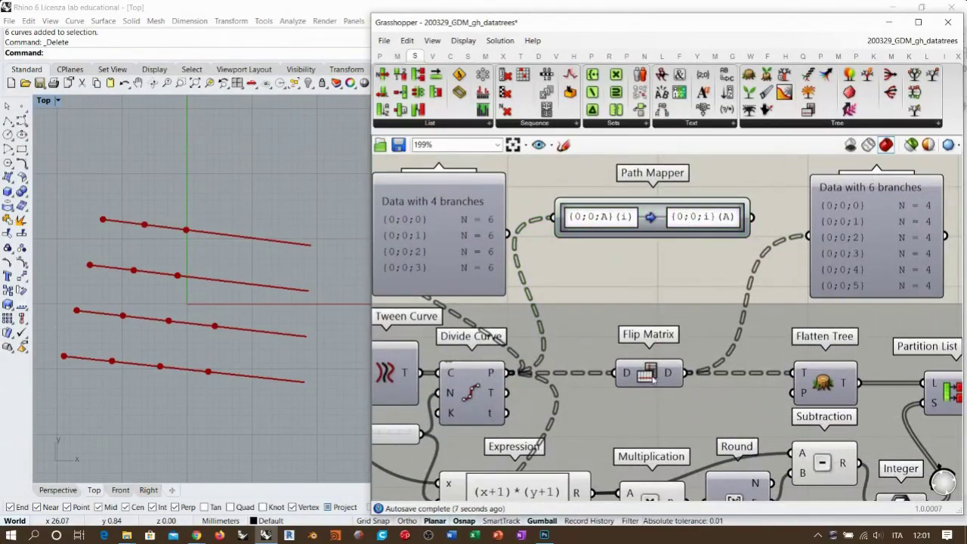
pyautogui.moveTo(850, 237); pyautogui.dragTo(839, 271, button='right')
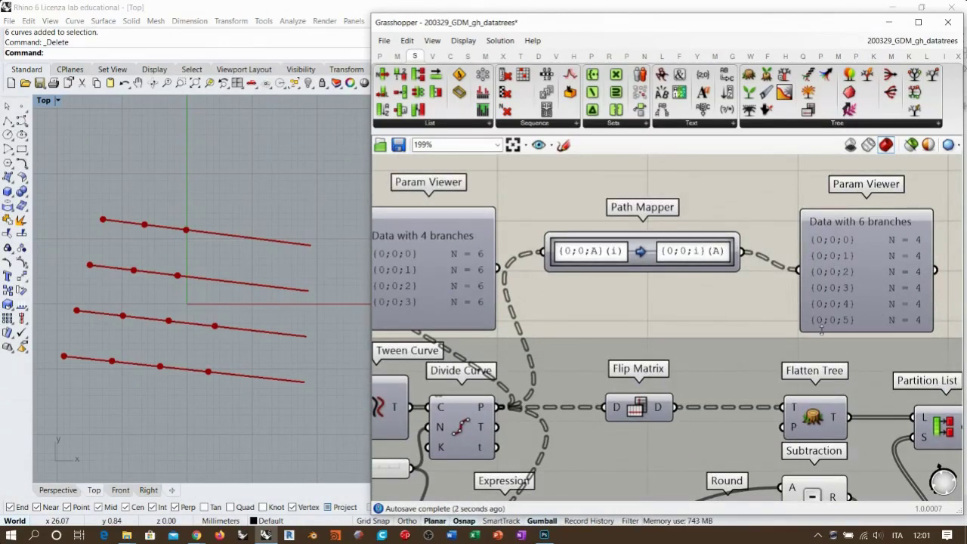
pyautogui.moveTo(676, 252); pyautogui.dragTo(687, 271)
# Trim the Path Mapper target to {i}(A), producing branches {0}–{5} of 4 items each.
pyautogui.click(712, 311)
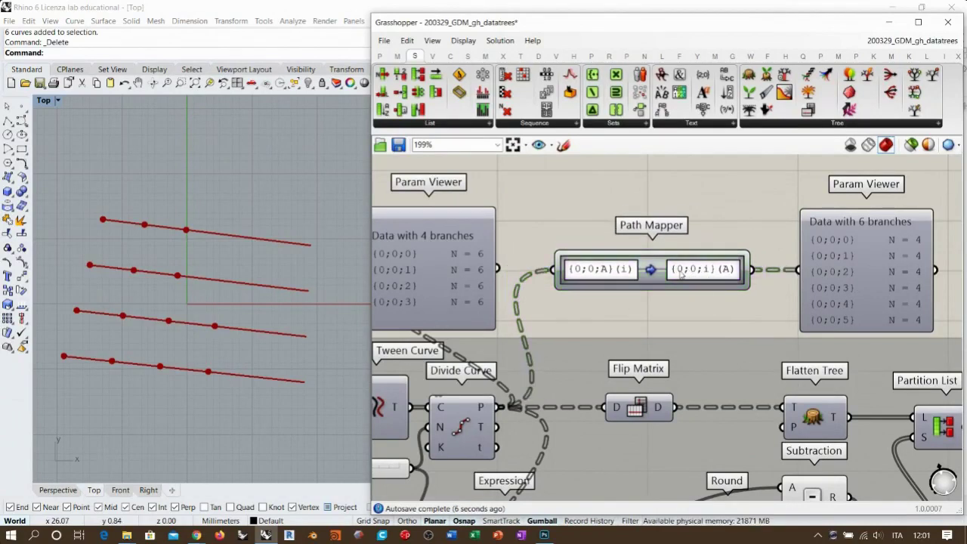
pyautogui.doubleClick(680, 274)
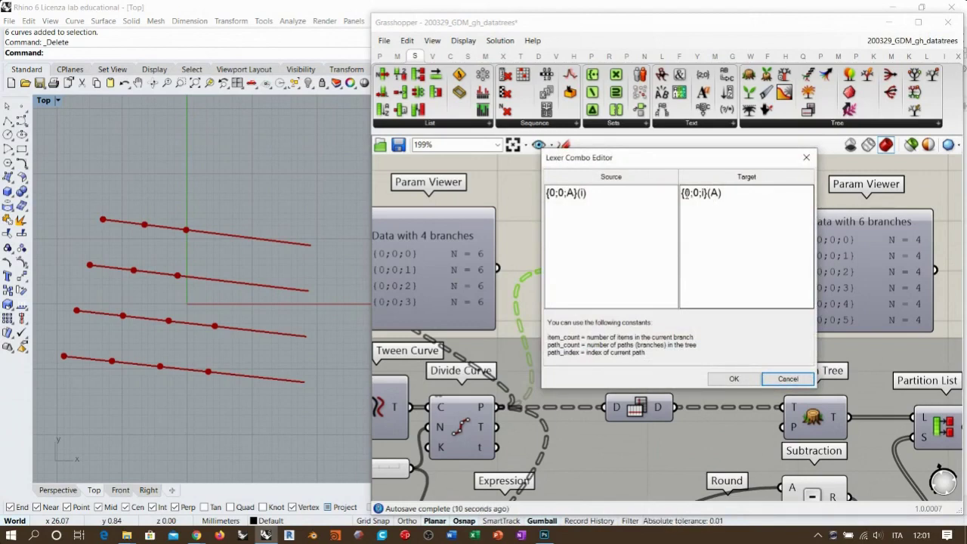
pyautogui.moveTo(682, 192); pyautogui.dragTo(700, 193)
pyautogui.click(682, 235)
pyautogui.click(733, 378)
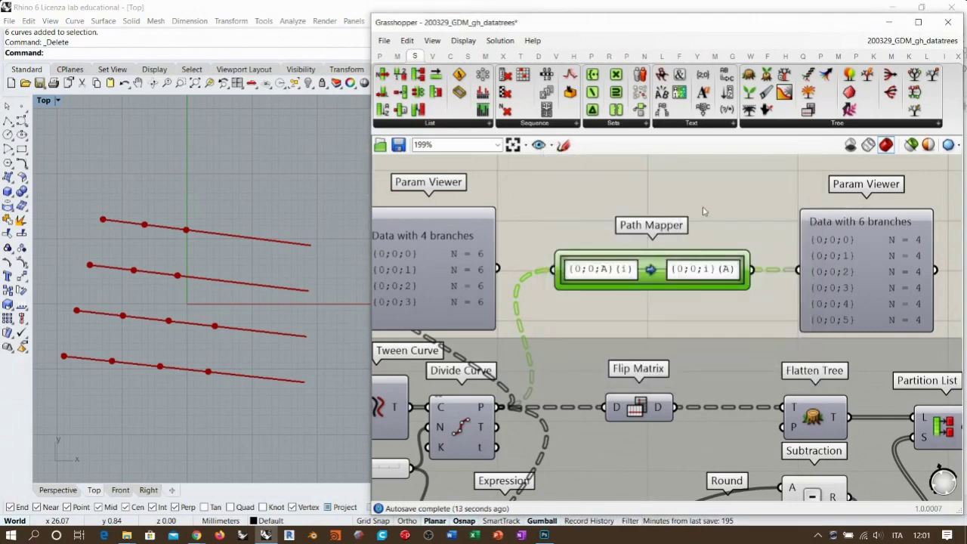
pyautogui.click(706, 194)
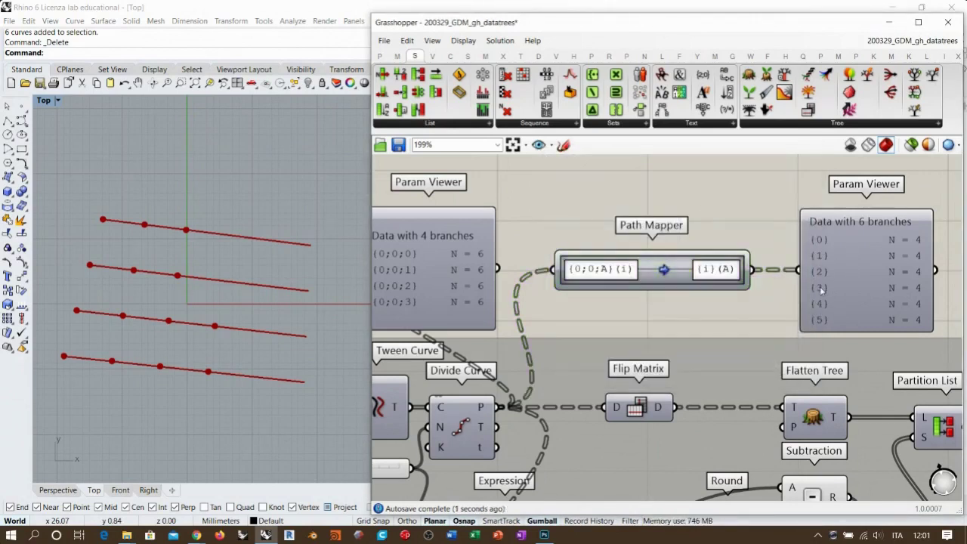
pyautogui.moveTo(704, 265); pyautogui.dragTo(729, 259, button='right')
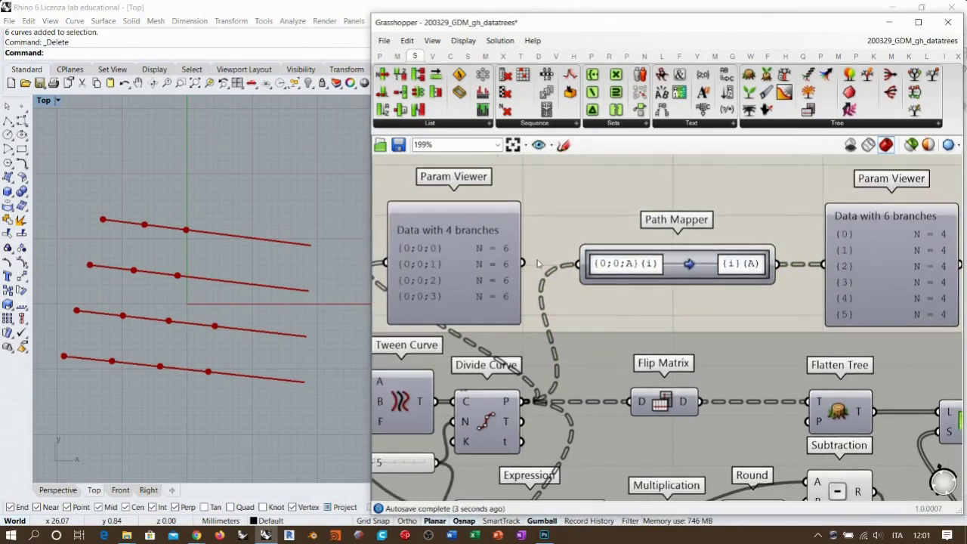
# Graft the Flip Matrix output and wire it into the six-branch Param Viewer.
pyautogui.rightClick(682, 405)
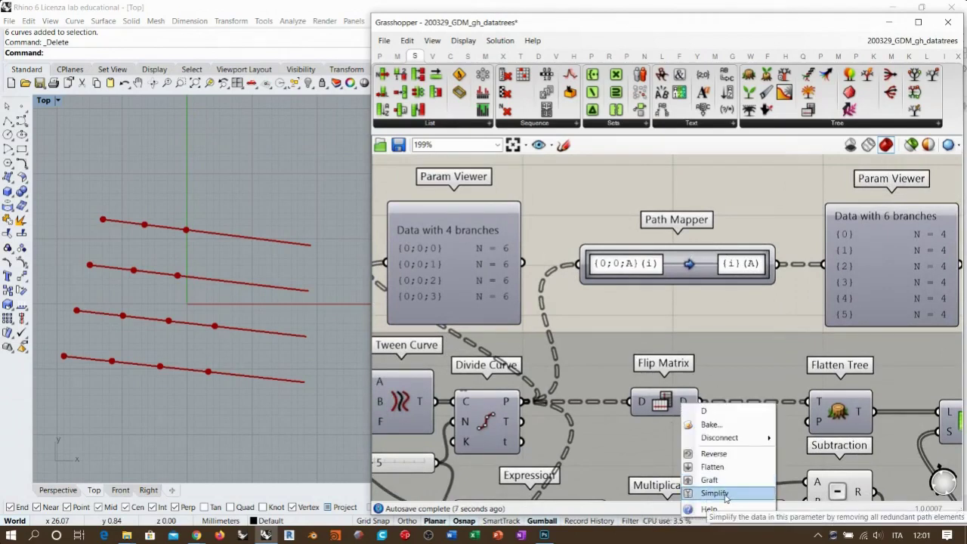
pyautogui.click(731, 300)
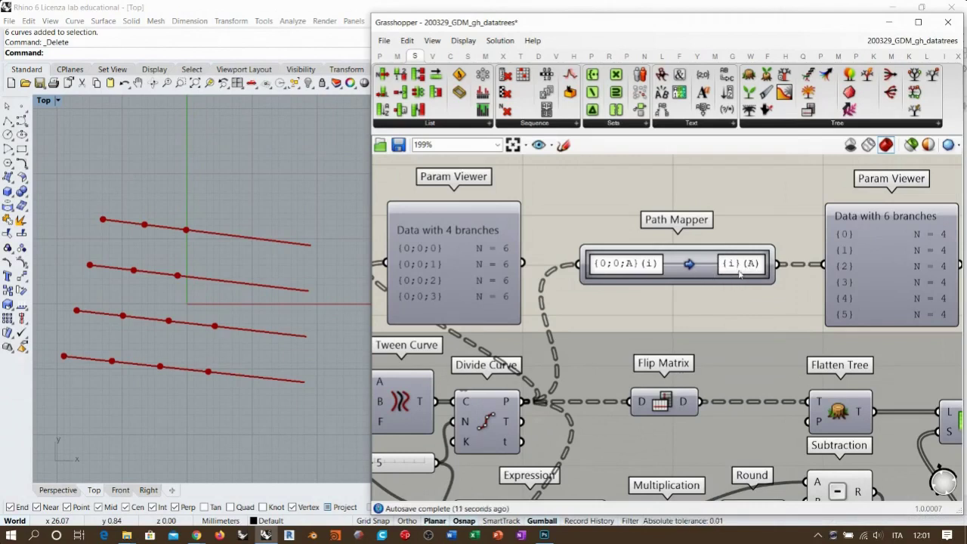
pyautogui.moveTo(740, 283); pyautogui.dragTo(718, 268, button='right')
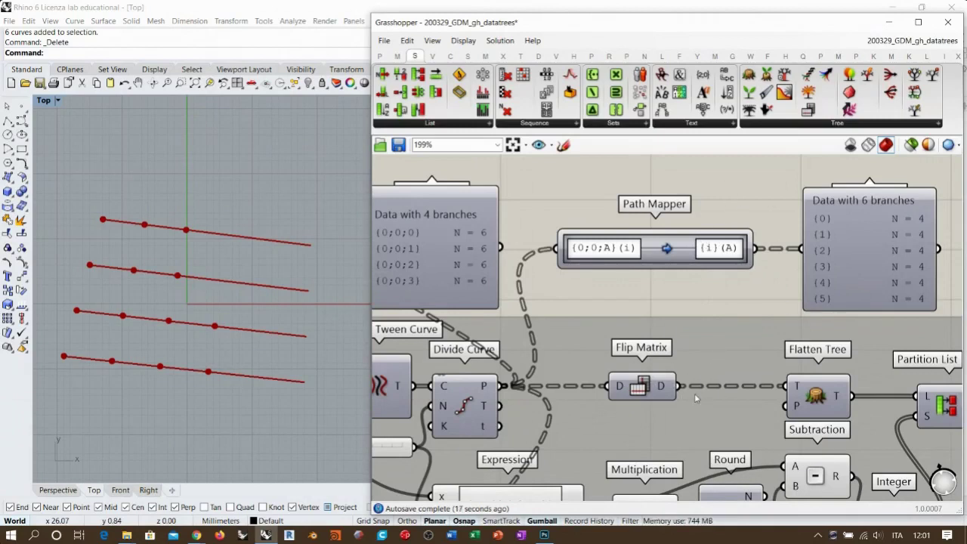
pyautogui.rightClick(661, 386)
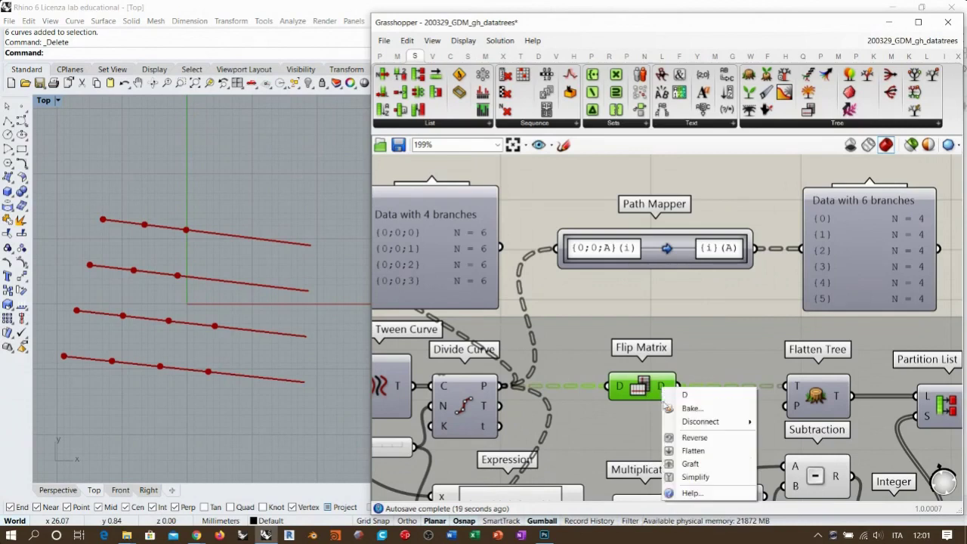
pyautogui.click(691, 464)
pyautogui.click(711, 310)
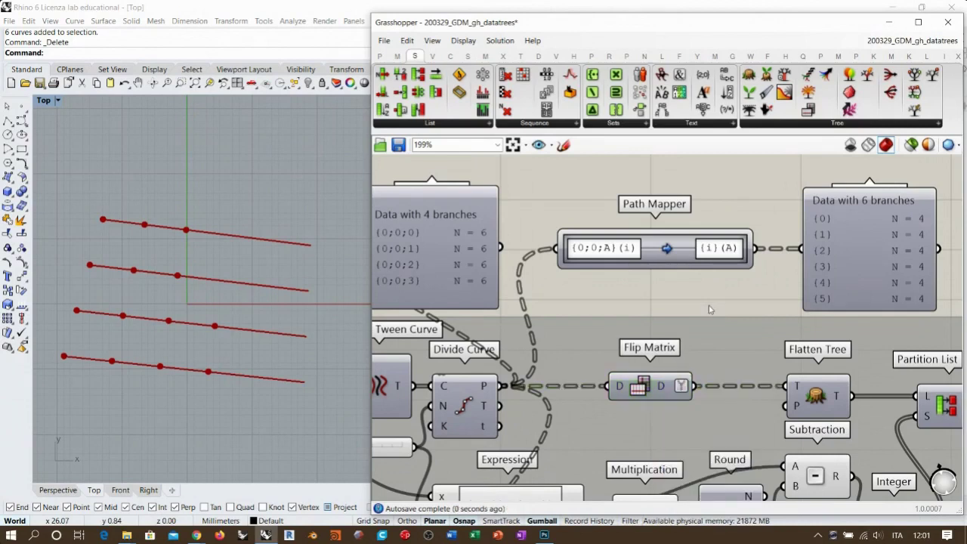
pyautogui.moveTo(697, 386); pyautogui.dragTo(800, 249)
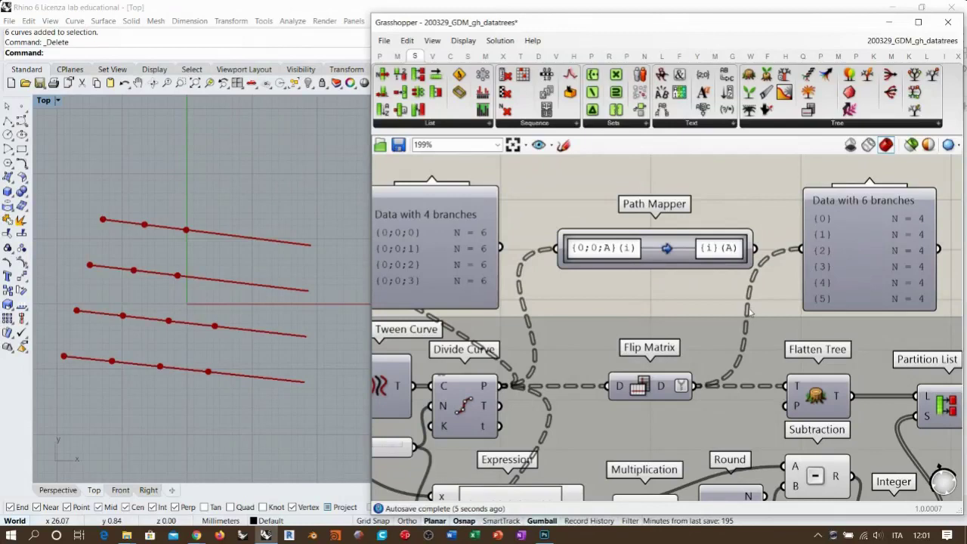
# Tidy the Path Mapper's position and switch to the webinar broadcast.
pyautogui.scroll(-2, 660, 264)
pyautogui.moveTo(670, 246); pyautogui.dragTo(666, 244)
pyautogui.click(742, 261)
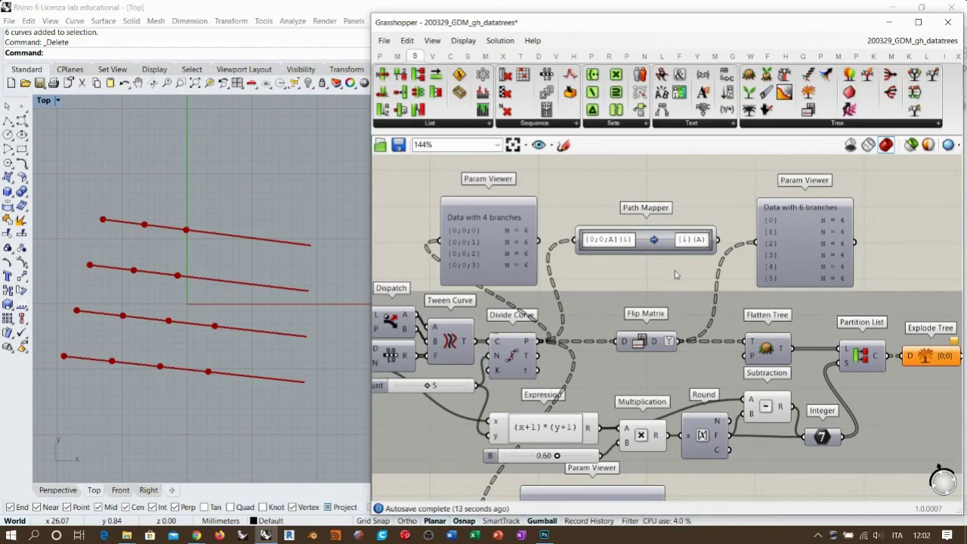
pyautogui.hotkey('alt', 'Tab')
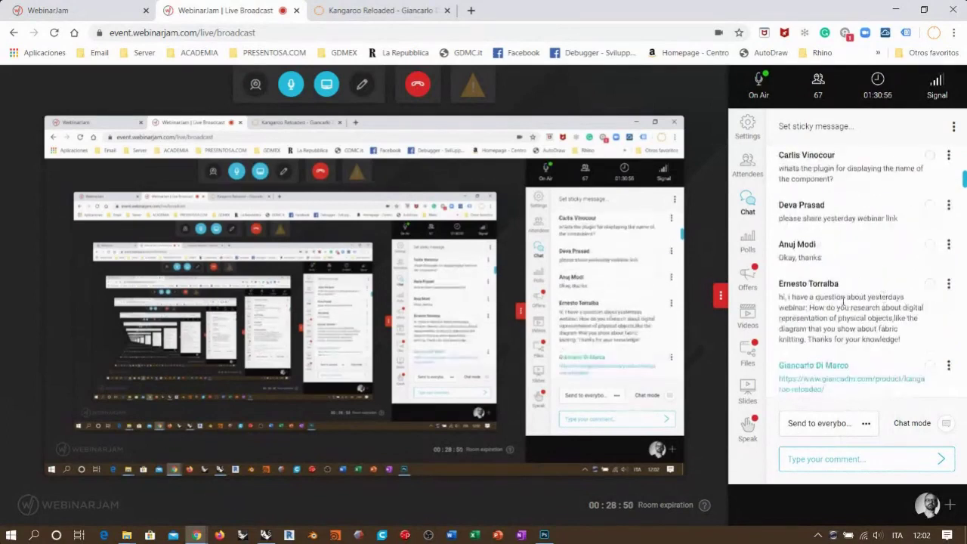
pyautogui.scroll(6, 826, 309)
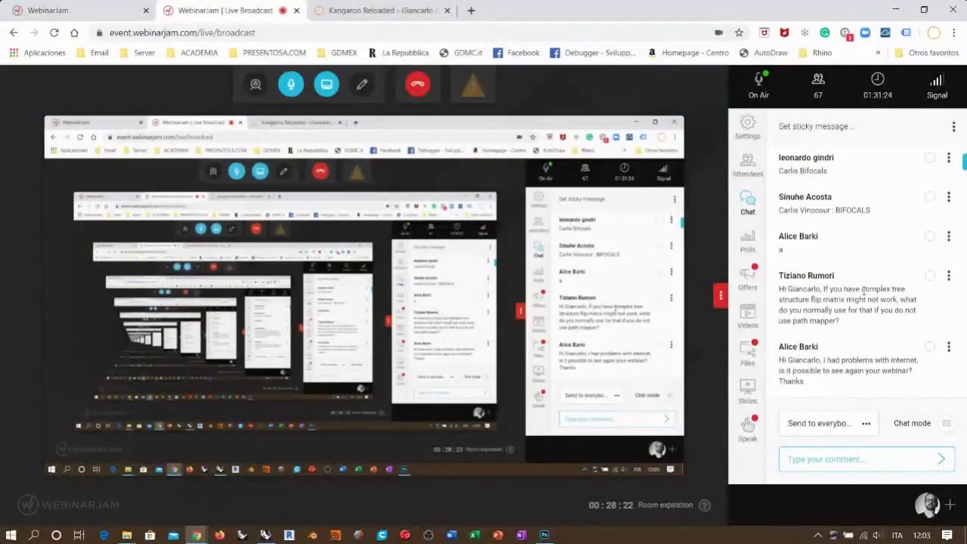
pyautogui.hotkey('alt', 'Tab')
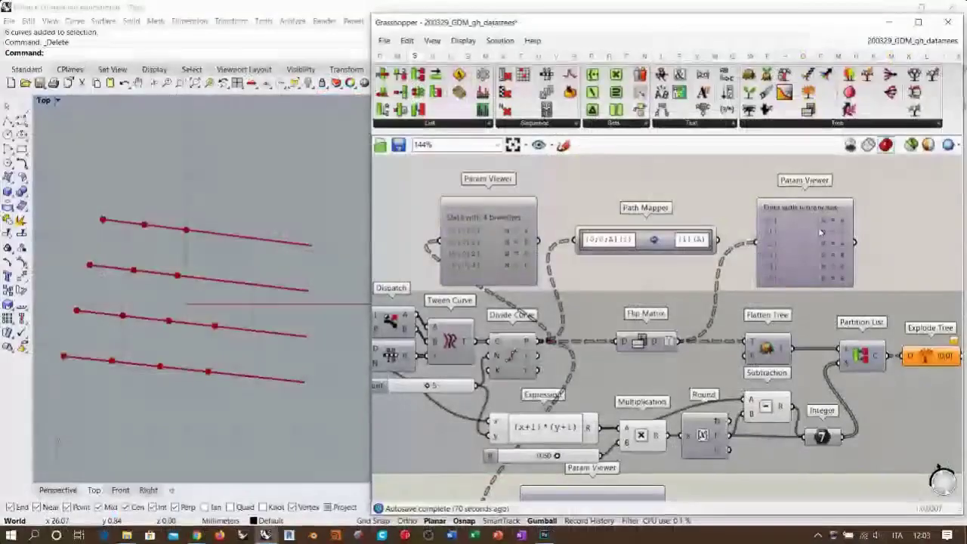
# Show the left Param Viewer as a tree with branches {0;0;0}–{0;0;3} under {0;0}.
pyautogui.scroll(-3, 720, 262)
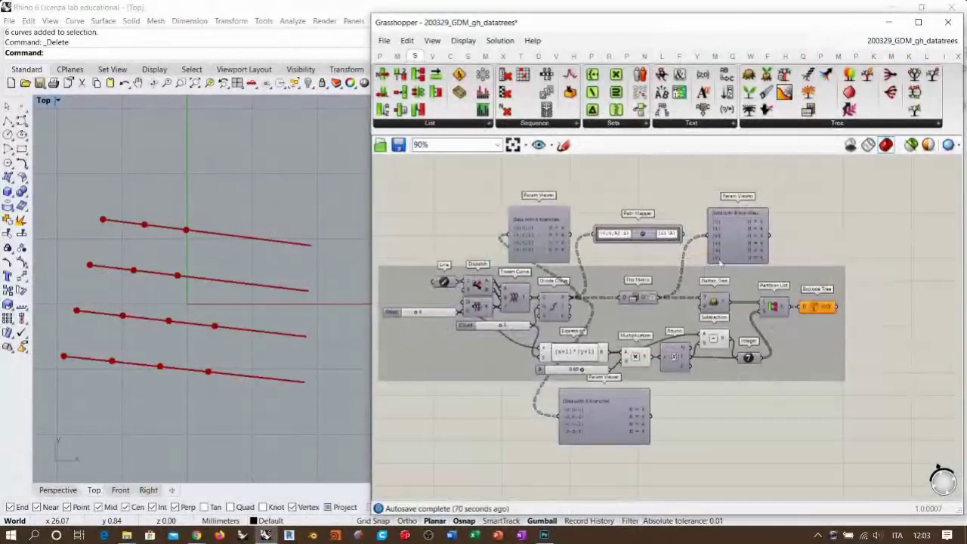
pyautogui.click(536, 226)
pyautogui.scroll(5, 537, 225)
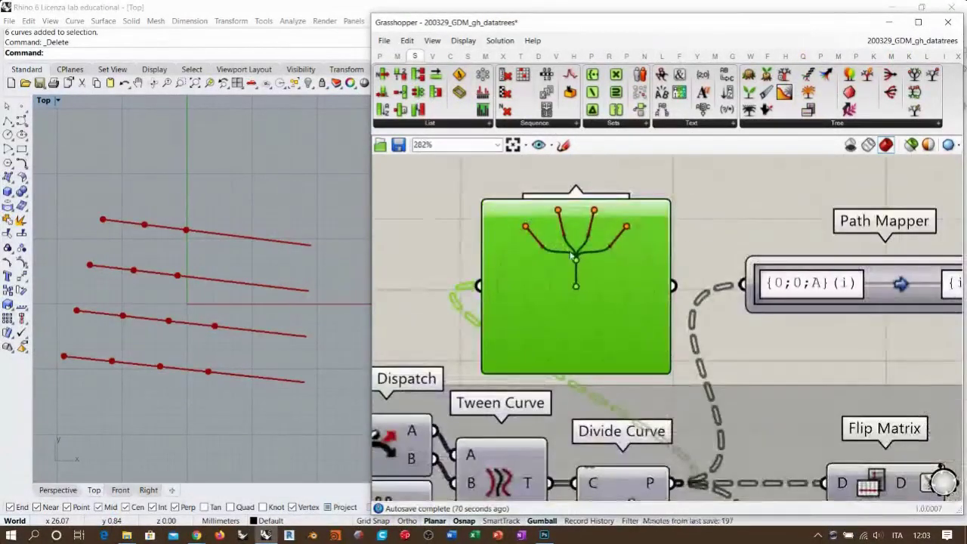
pyautogui.scroll(2, 570, 257)
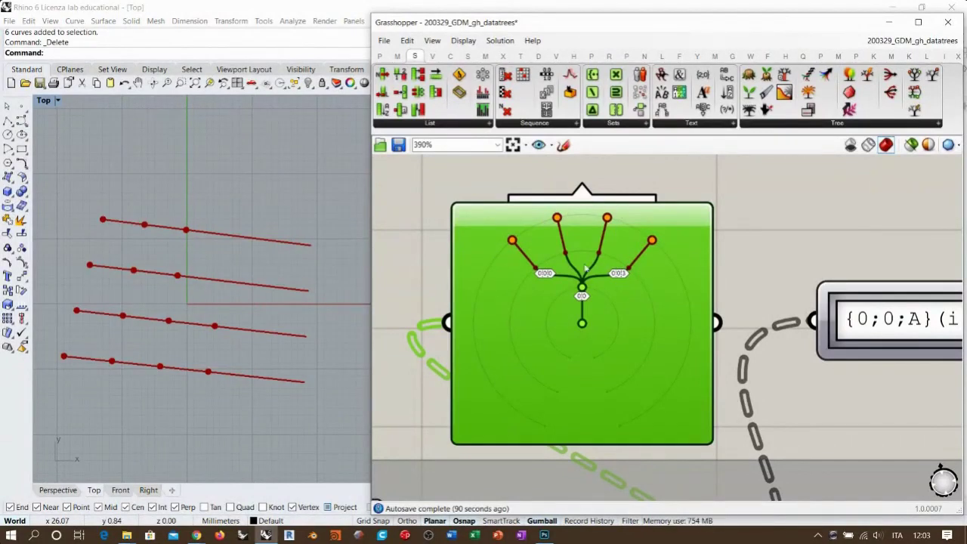
pyautogui.click(745, 237)
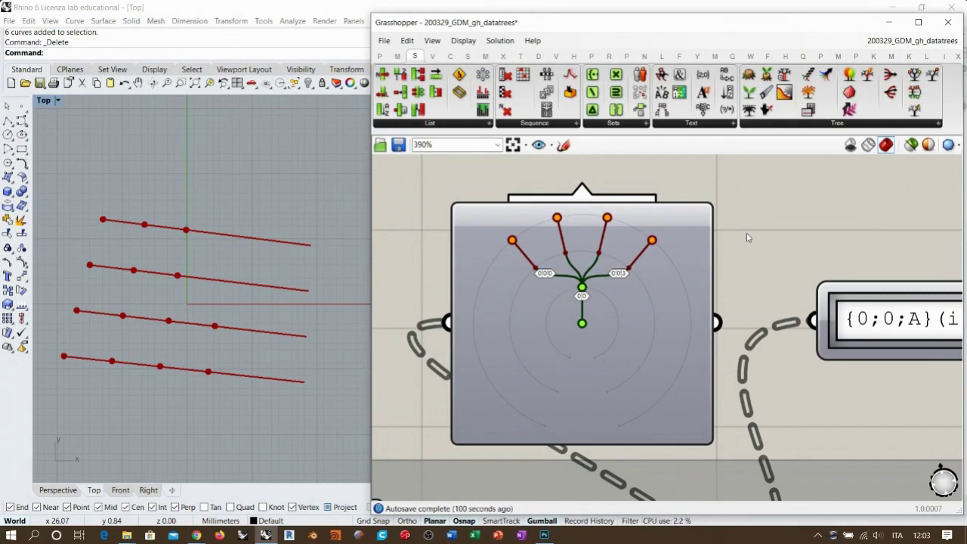
pyautogui.click(824, 125)
pyautogui.scroll(-3, 634, 302)
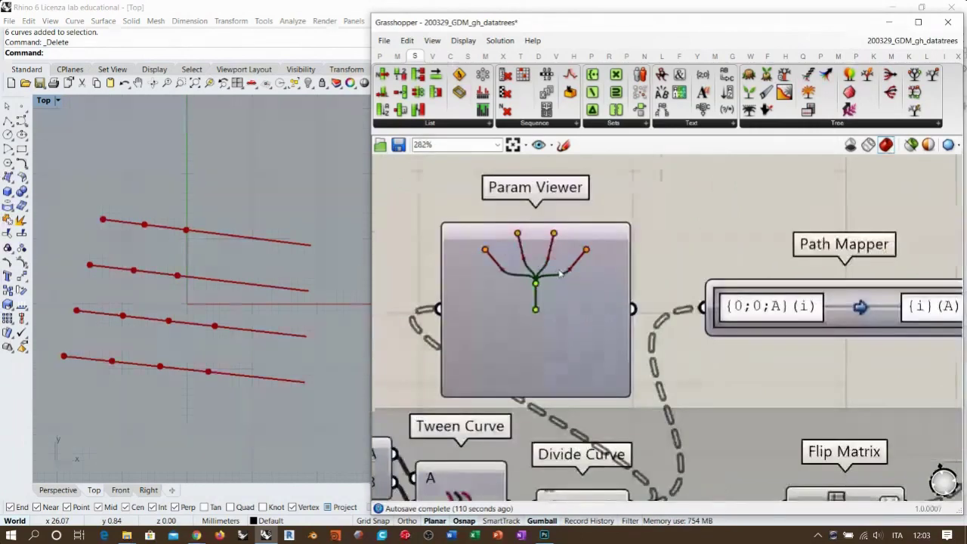
pyautogui.scroll(-2, 560, 272)
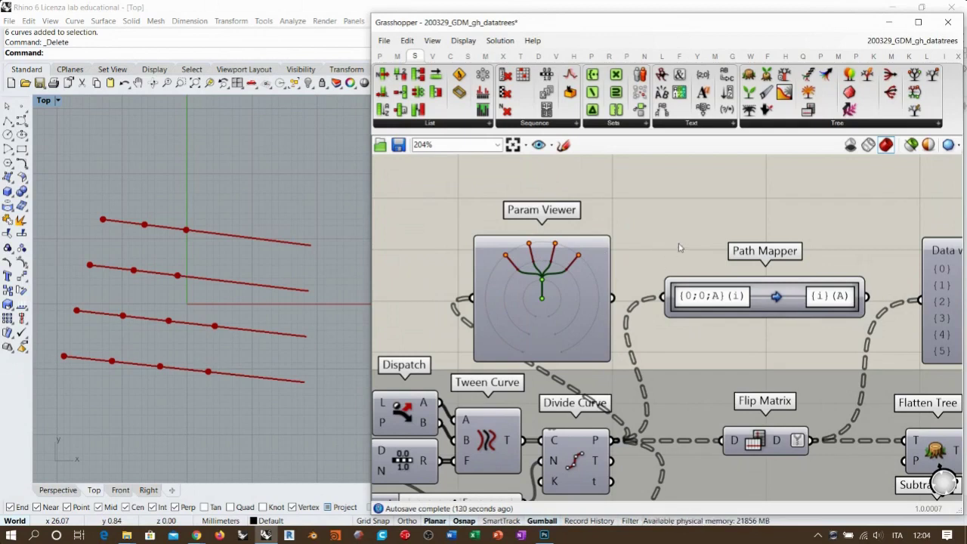
# Check the Path Mapper ({0;0;A}(i) to {i}(A)) in Grasshopper, then return to the webinar broadcast.
pyautogui.hotkey('alt', 'Tab')
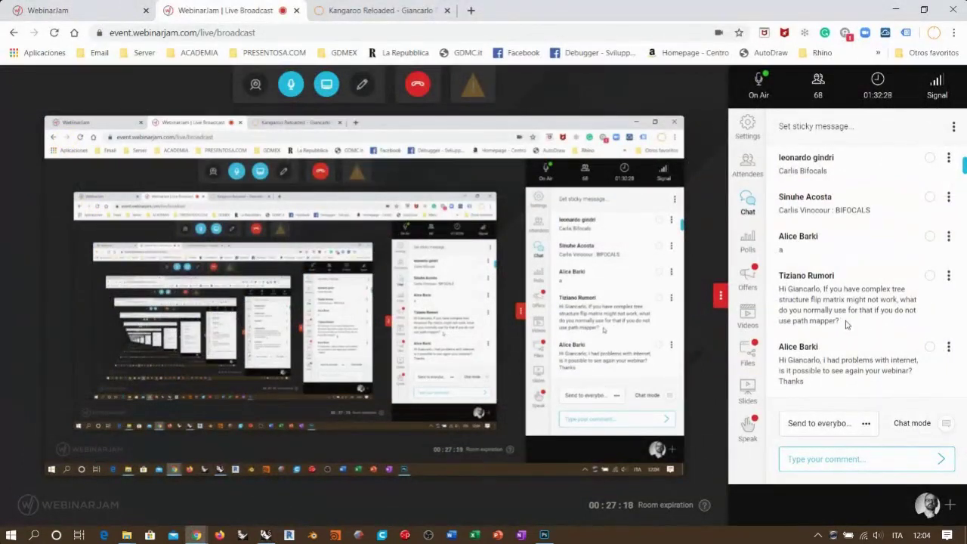
pyautogui.hotkey('alt', 'Tab')
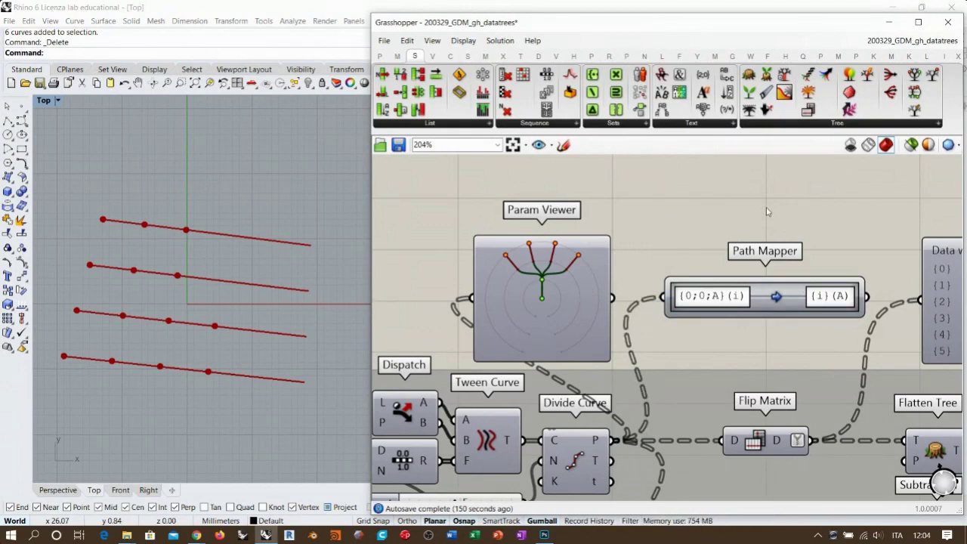
pyautogui.click(755, 304)
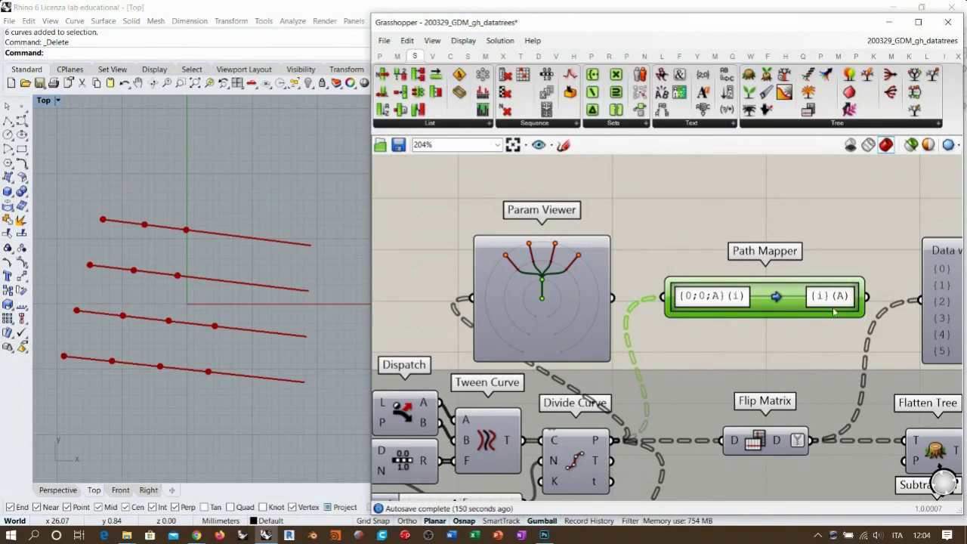
pyautogui.moveTo(786, 337); pyautogui.dragTo(739, 317, button='right')
pyautogui.click(735, 211)
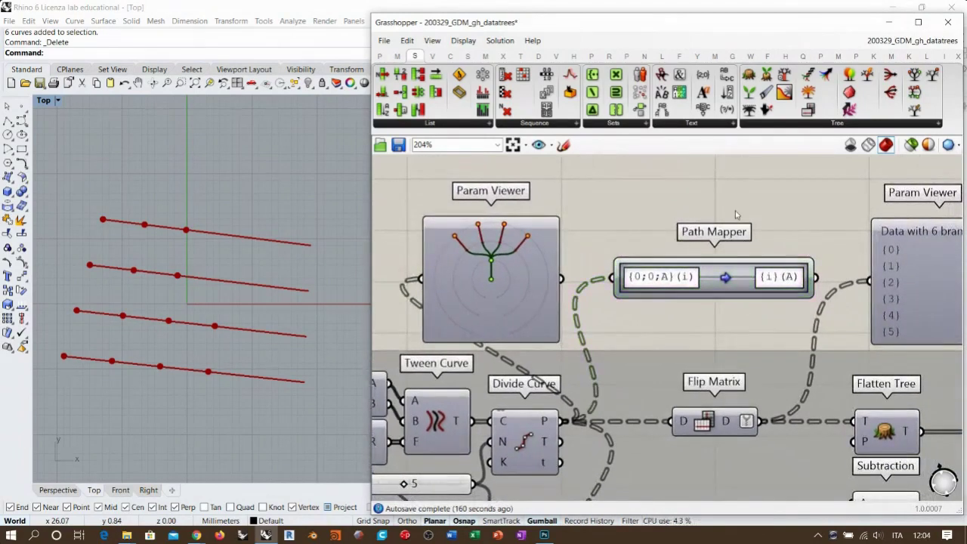
pyautogui.hotkey('alt', 'Tab')
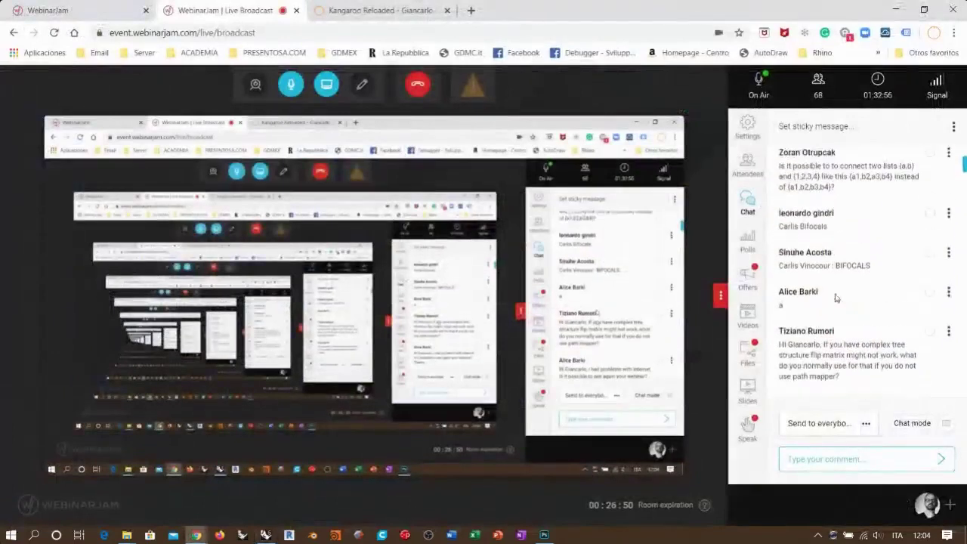
# Scroll the WebinarJam chat to read the newer questions, then return to Grasshopper.
pyautogui.scroll(1, 836, 297)
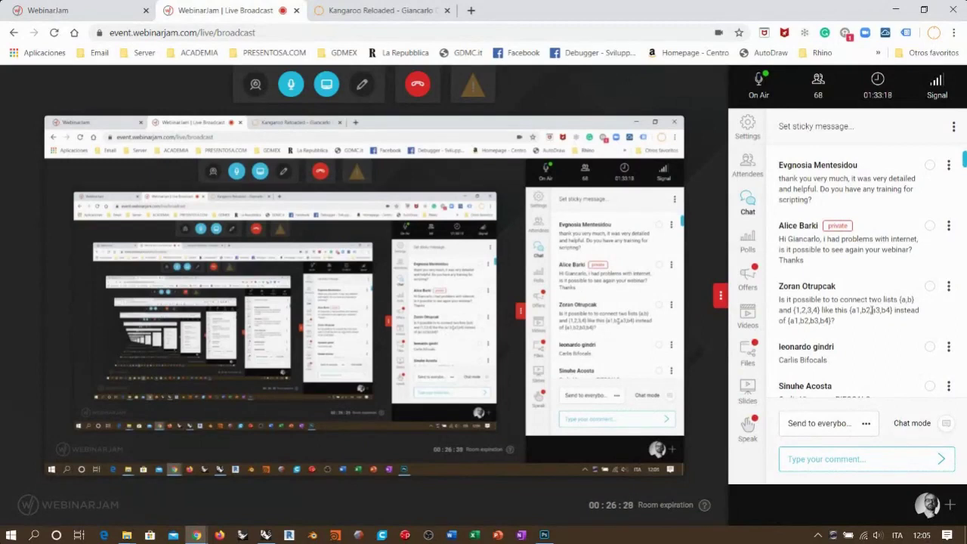
pyautogui.hotkey('alt', 'Tab')
# Add a Panel holding a and b with Multiline Data enabled.
pyautogui.scroll(-5, 660, 254)
pyautogui.scroll(3, 659, 254)
pyautogui.doubleClick(659, 254)
pyautogui.write('Panel')
pyautogui.press('Return')
pyautogui.doubleClick(653, 249)
pyautogui.click(682, 237)
pyautogui.hotkey('ctrl', 'a')
pyautogui.press('BackSpace')
pyautogui.write('a b')
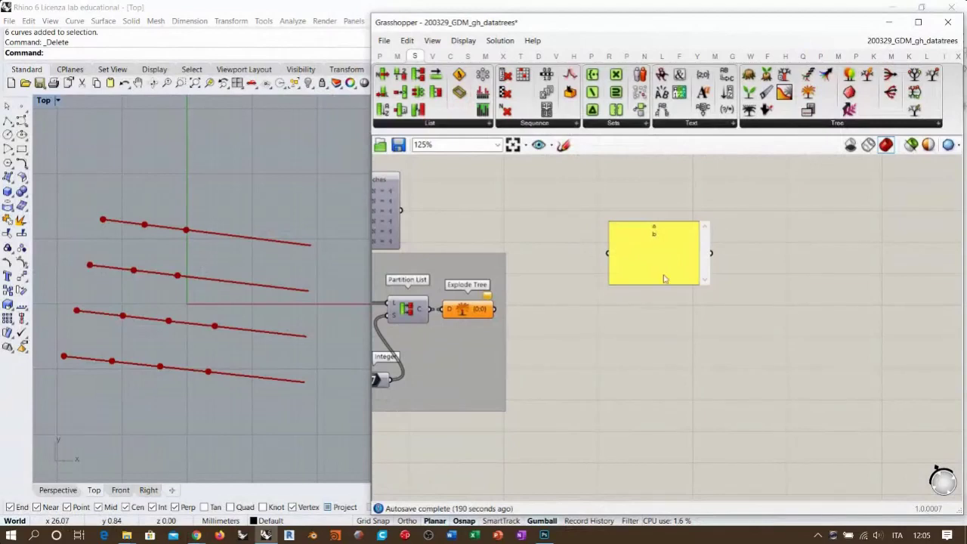
pyautogui.rightClick(651, 246)
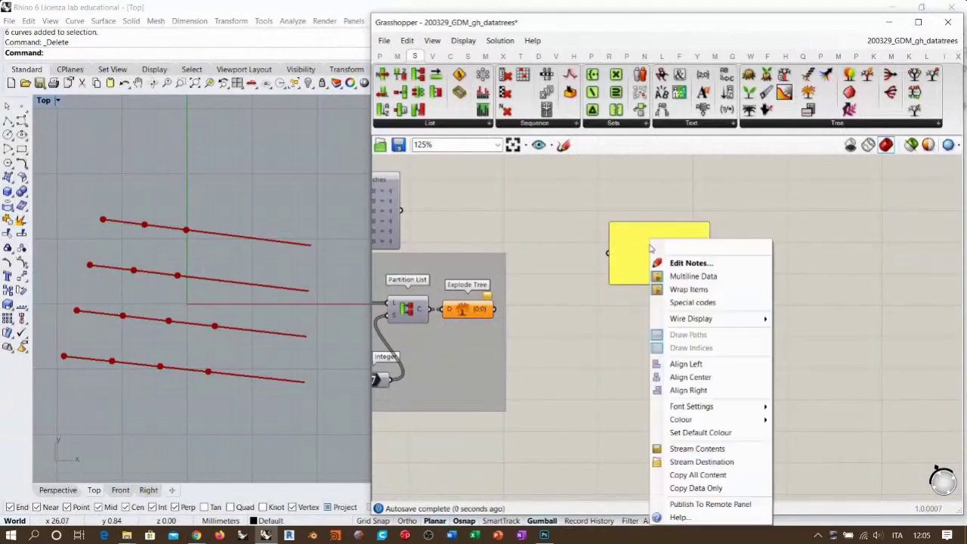
pyautogui.click(683, 276)
pyautogui.moveTo(691, 279); pyautogui.dragTo(621, 278)
# Add a second multiline Panel listing 1, 2, 3, 4, stacked below the a/b panel.
pyautogui.doubleClick(695, 268)
pyautogui.press('Return')
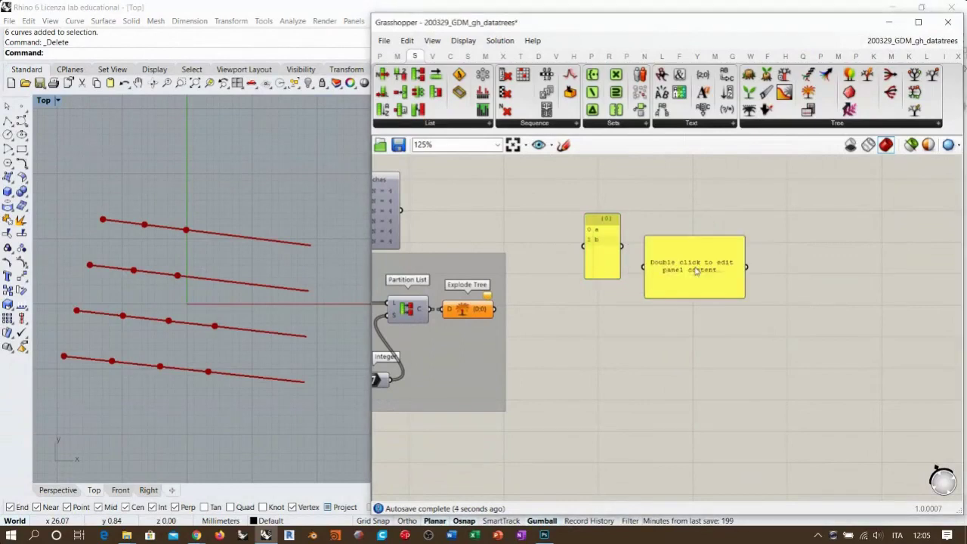
pyautogui.doubleClick(694, 275)
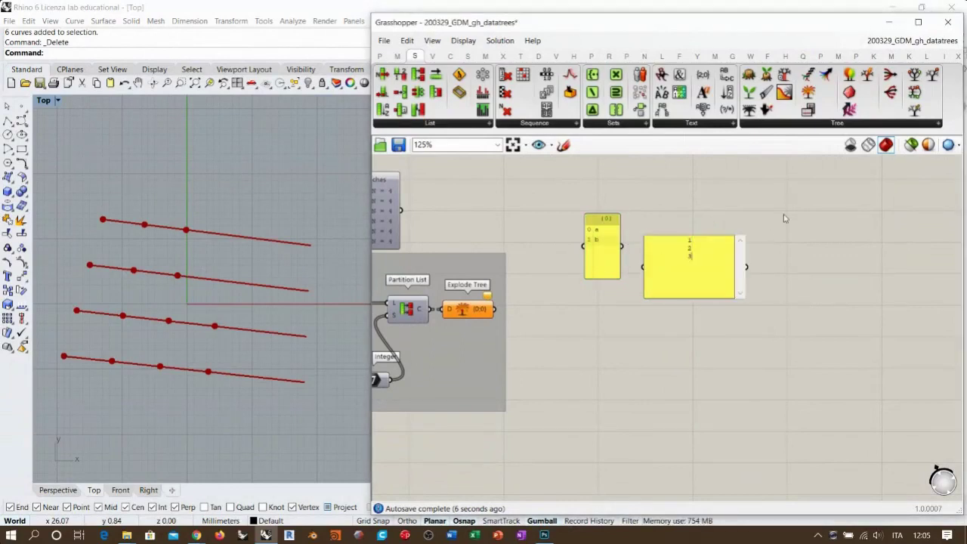
pyautogui.write('1 2 3 ')
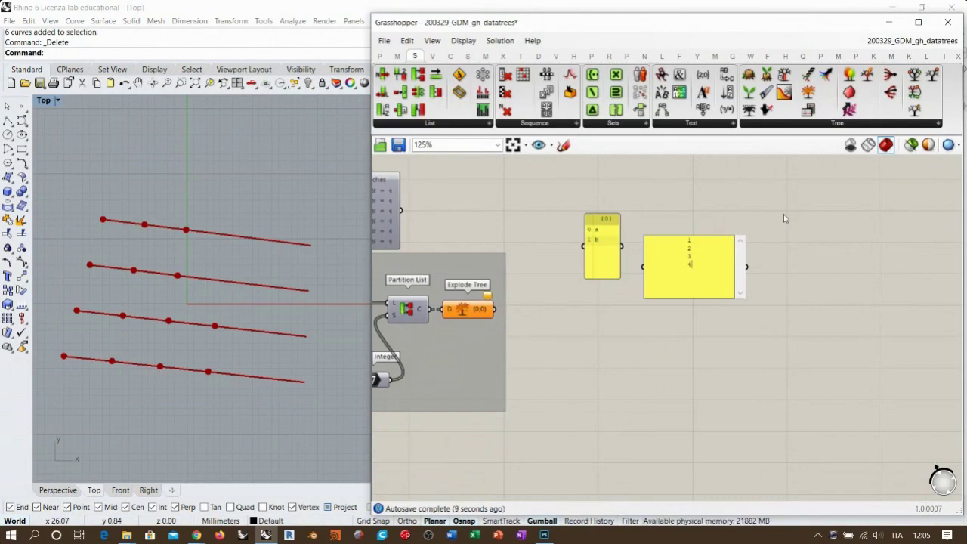
pyautogui.write('4')
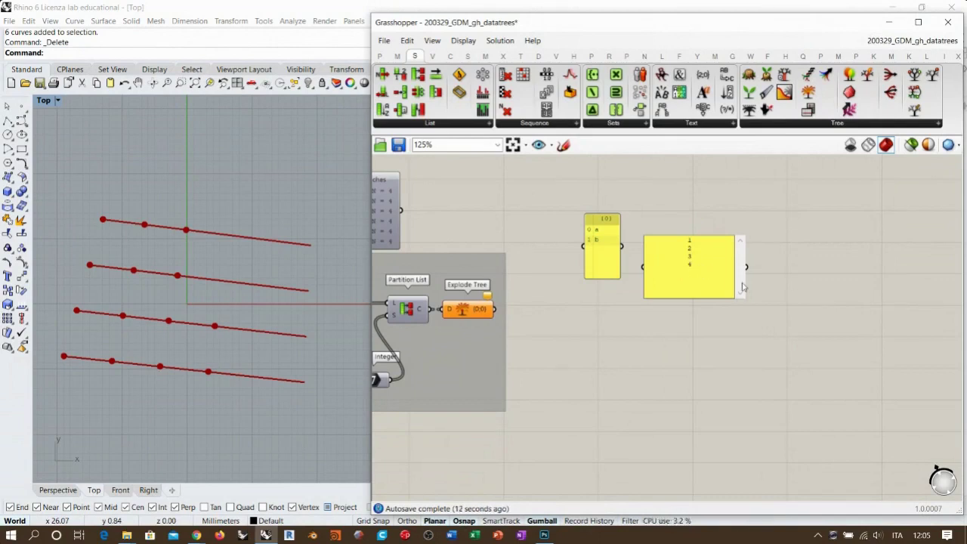
pyautogui.rightClick(703, 263)
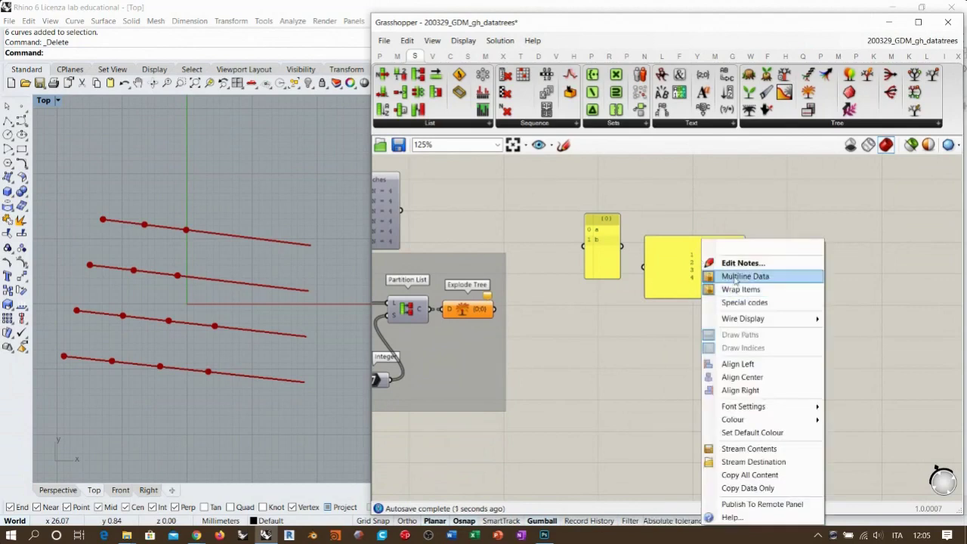
pyautogui.click(724, 275)
pyautogui.moveTo(744, 300); pyautogui.dragTo(604, 315)
pyautogui.click(664, 268)
pyautogui.click(667, 288)
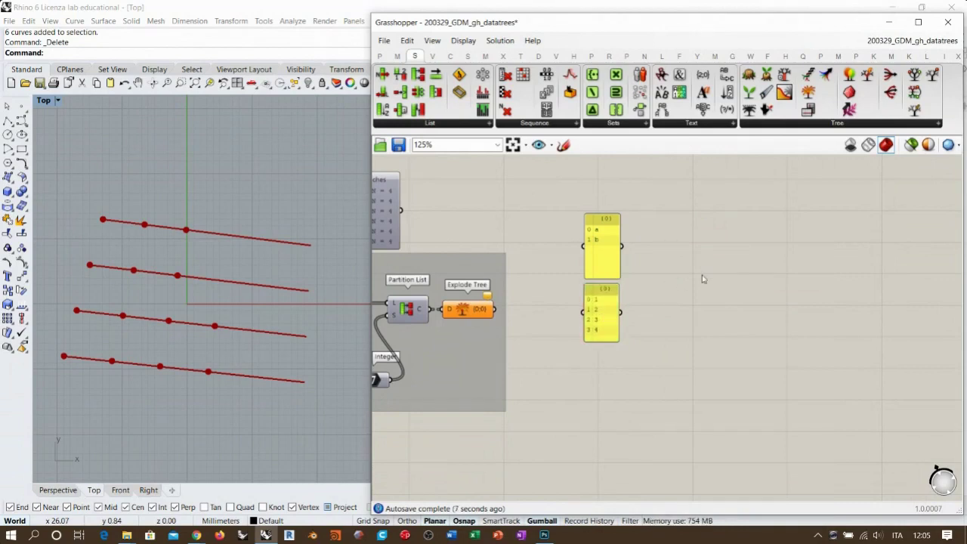
# Add a Data parameter beside the two panels.
pyautogui.doubleClick(701, 276)
pyautogui.write('data')
pyautogui.press('Return')
# Wire both panels into the Data parameter and show its merged output in a new, enlarged Panel.
pyautogui.moveTo(684, 275); pyautogui.dragTo(622, 246)
pyautogui.keyDown('shift'); pyautogui.moveTo(621, 313); pyautogui.dragTo(685, 275); pyautogui.keyUp('shift')
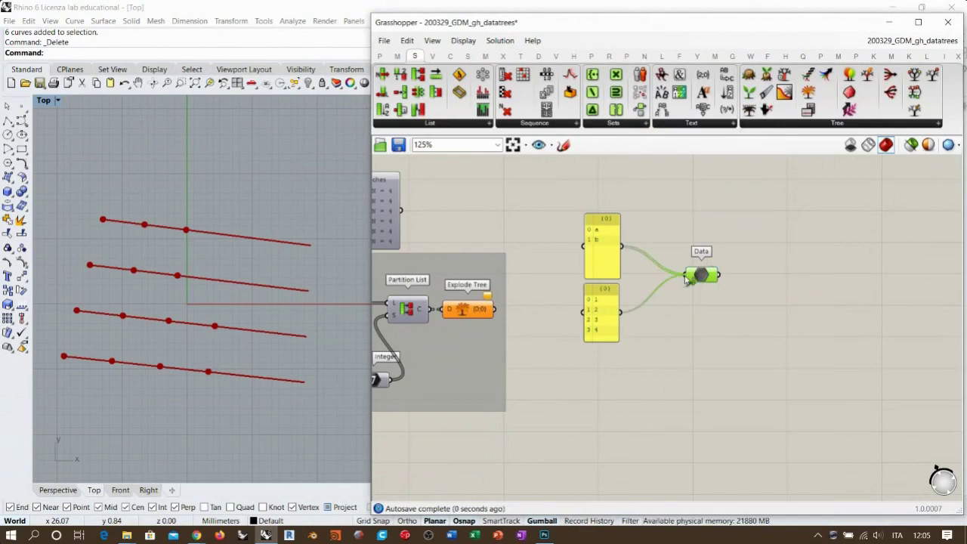
pyautogui.doubleClick(781, 284)
pyautogui.write('panel')
pyautogui.press('Return')
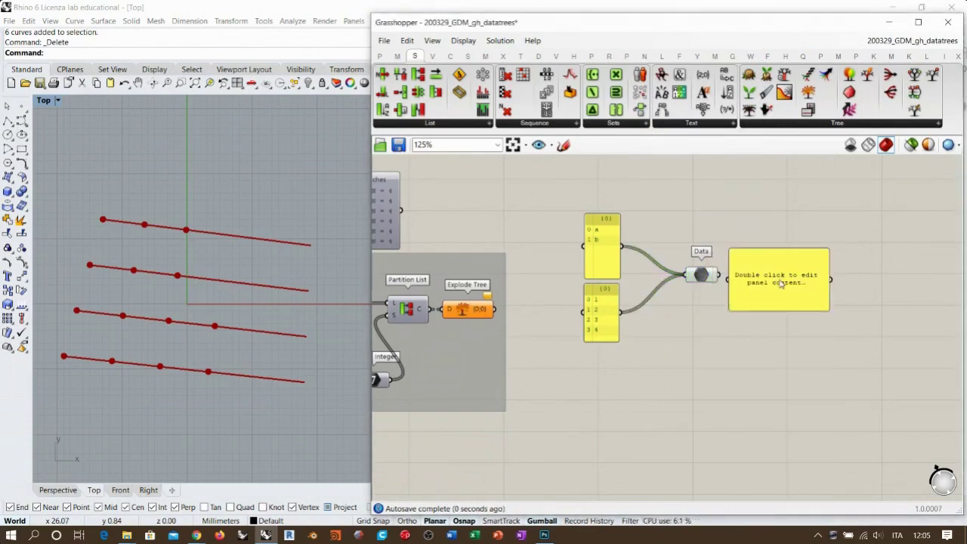
pyautogui.moveTo(702, 277); pyautogui.dragTo(727, 279)
pyautogui.moveTo(700, 275); pyautogui.dragTo(654, 275)
pyautogui.moveTo(784, 282); pyautogui.dragTo(761, 282)
pyautogui.scroll(3, 708, 285)
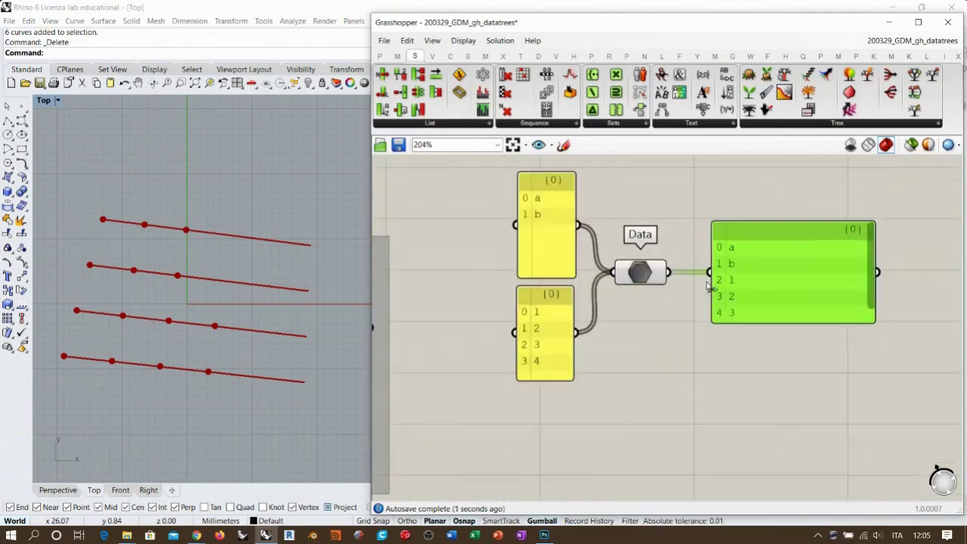
pyautogui.click(697, 324)
pyautogui.moveTo(821, 324); pyautogui.dragTo(848, 364)
pyautogui.moveTo(586, 226); pyautogui.dragTo(641, 257, button='right')
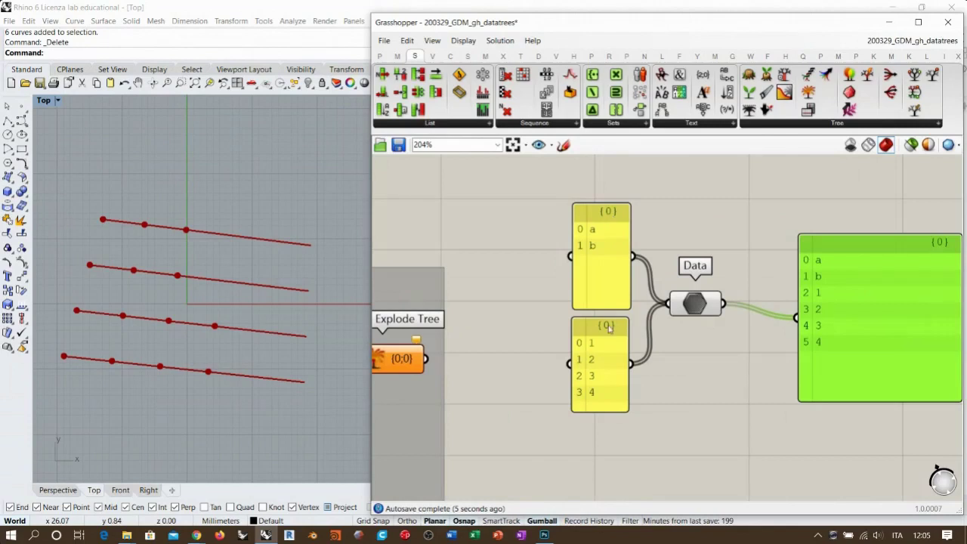
# Delete the Data merge node, leaving the result panel empty.
pyautogui.click(692, 306)
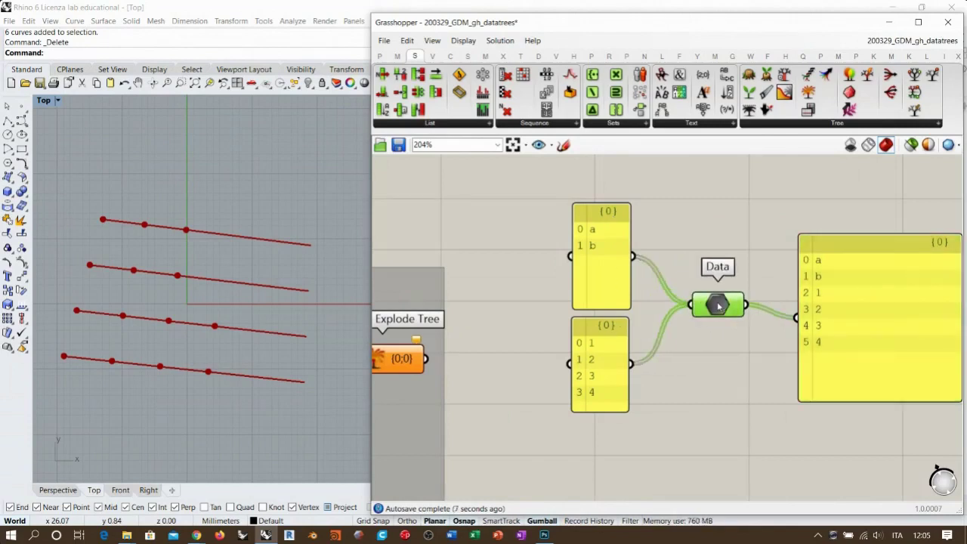
pyautogui.press('Delete')
pyautogui.click(597, 277)
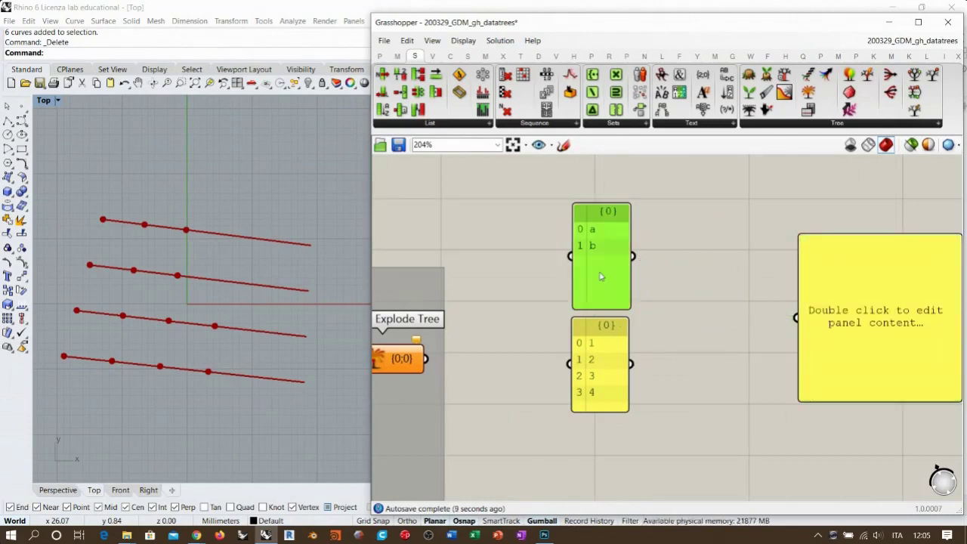
pyautogui.click(712, 300)
pyautogui.moveTo(712, 299); pyautogui.dragTo(645, 301, button='right')
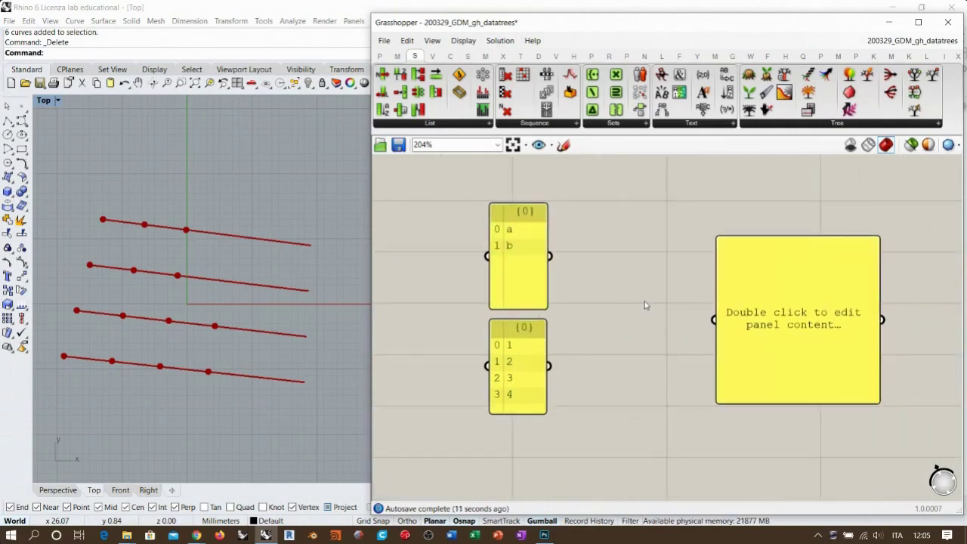
# Add two Graft Tree components, one fed by the a, b panel and one by the 1–4 panel.
pyautogui.doubleClick(644, 301)
pyautogui.write('graft')
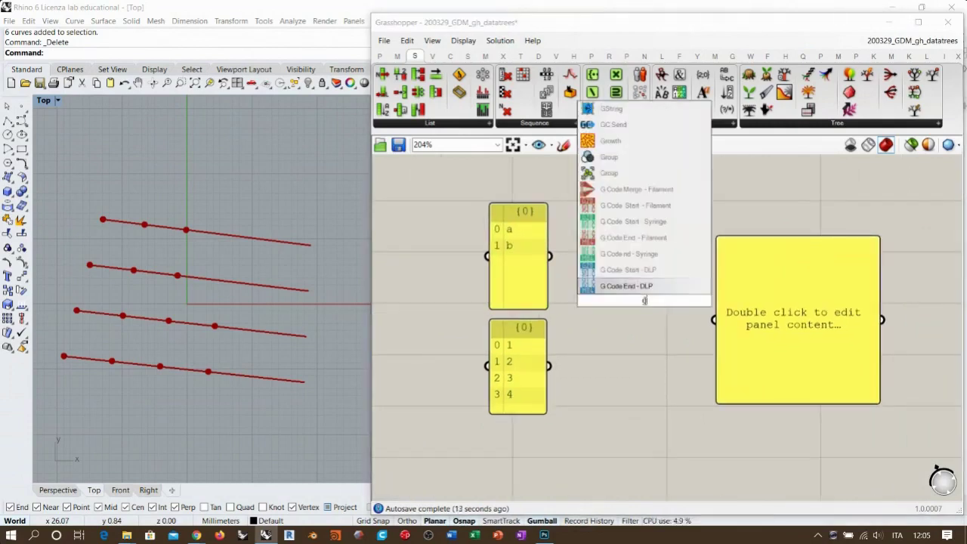
pyautogui.press('Return')
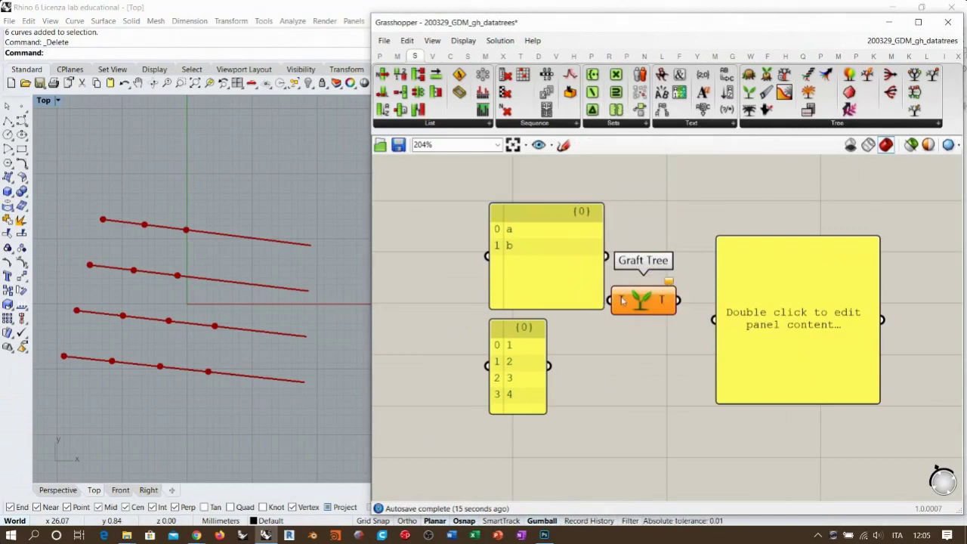
pyautogui.moveTo(550, 256); pyautogui.dragTo(610, 359)
pyautogui.keyDown('shift'); pyautogui.moveTo(550, 366); pyautogui.dragTo(608, 370); pyautogui.keyUp('shift')
pyautogui.click(654, 264)
# Preview both grafted lists in the output panel, then delete that panel.
pyautogui.moveTo(643, 256); pyautogui.dragTo(715, 320)
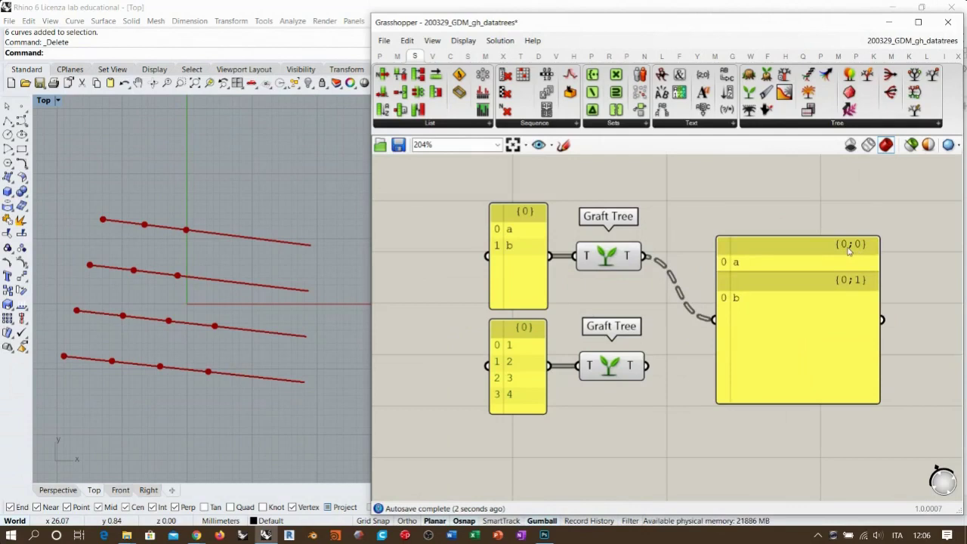
pyautogui.moveTo(647, 367); pyautogui.dragTo(713, 320)
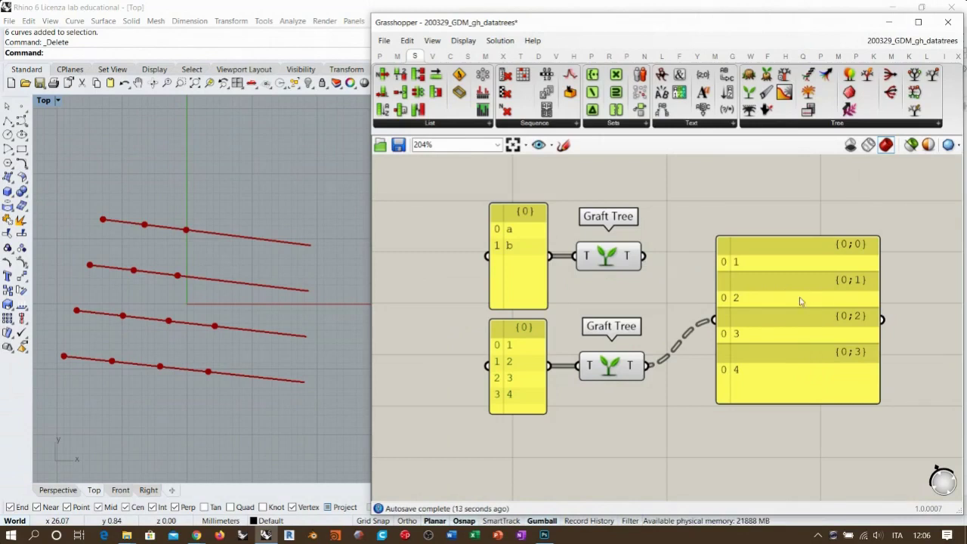
pyautogui.click(780, 313)
pyautogui.press('Delete')
pyautogui.doubleClick(713, 296)
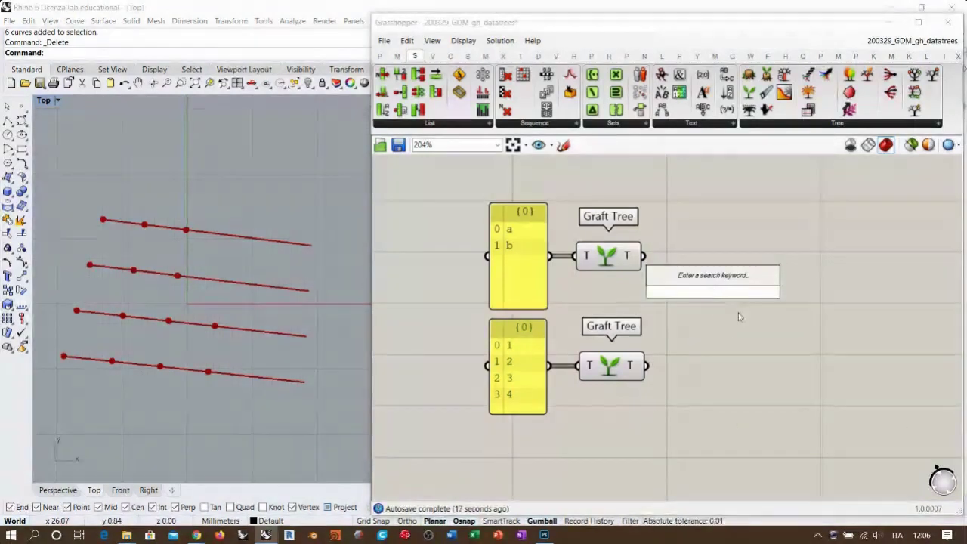
pyautogui.write('data')
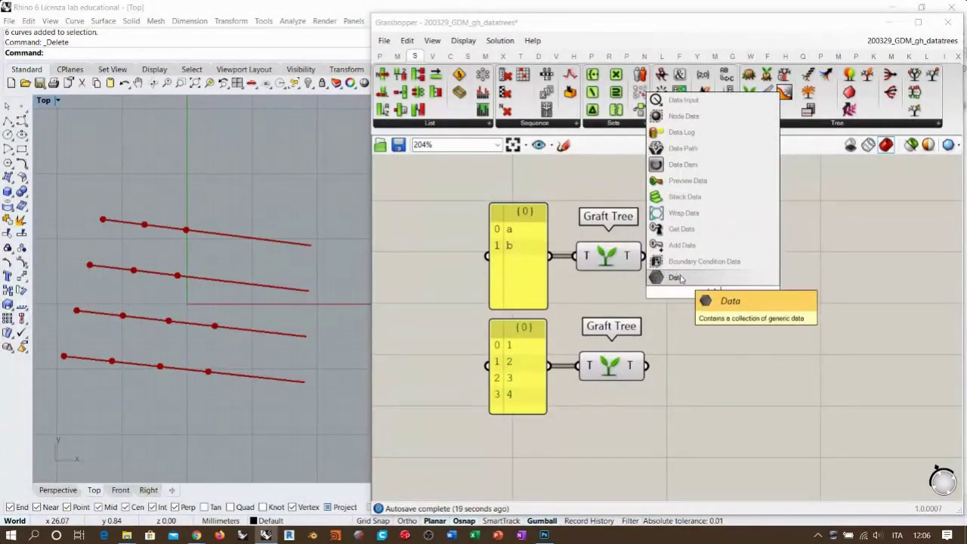
# Merge both Graft Tree outputs into a new Data parameter placed between them.
pyautogui.press('Return')
pyautogui.keyDown('shift'); pyautogui.moveTo(647, 366); pyautogui.dragTo(706, 318); pyautogui.keyUp('shift')
pyautogui.moveTo(707, 318); pyautogui.dragTo(631, 316, button='right')
pyautogui.moveTo(633, 316); pyautogui.dragTo(633, 318)
pyautogui.click(642, 353)
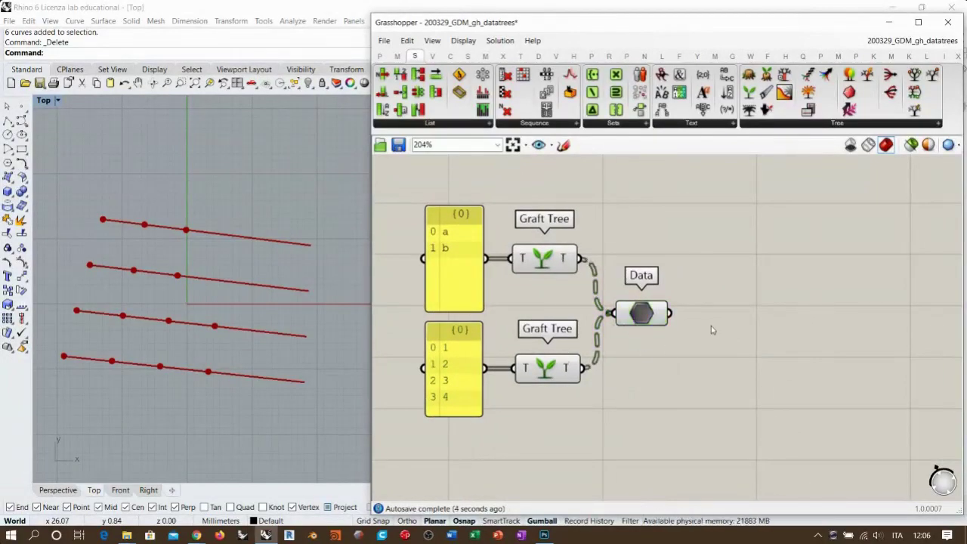
# Show the merged tree's branches {0;0}–{0;3} in a new enlarged Panel, then switch to the broadcast.
pyautogui.doubleClick(782, 313)
pyautogui.write('panel')
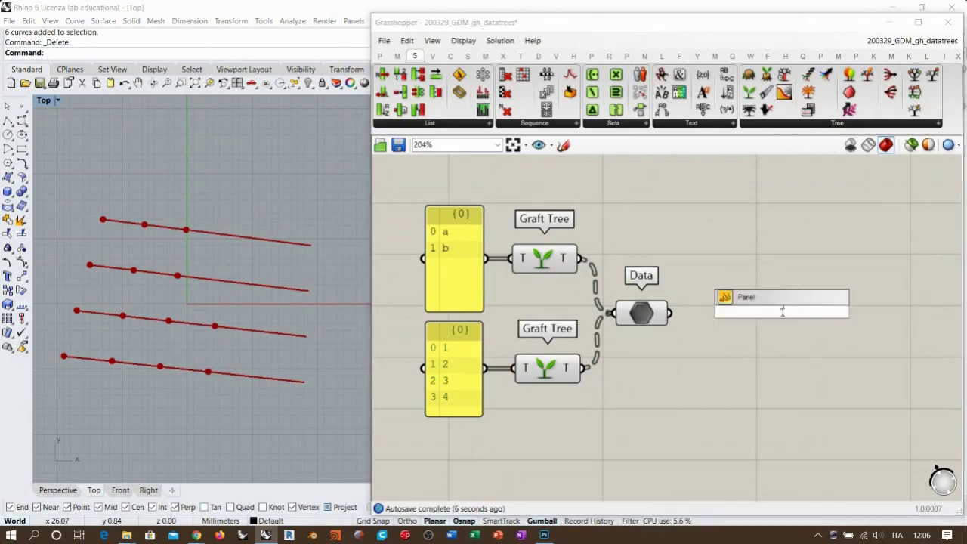
pyautogui.press('Return')
pyautogui.moveTo(679, 318); pyautogui.dragTo(778, 429)
pyautogui.click(680, 231)
pyautogui.hotkey('alt', 'Tab')
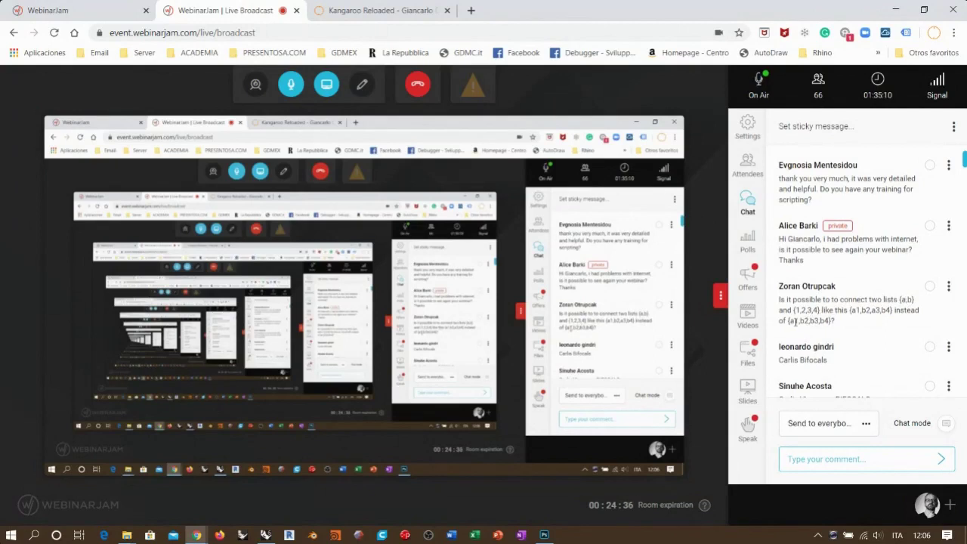
# Highlight the {a1,b2,b3,b4} pattern in the attendee's chat question.
pyautogui.moveTo(789, 321); pyautogui.dragTo(833, 322)
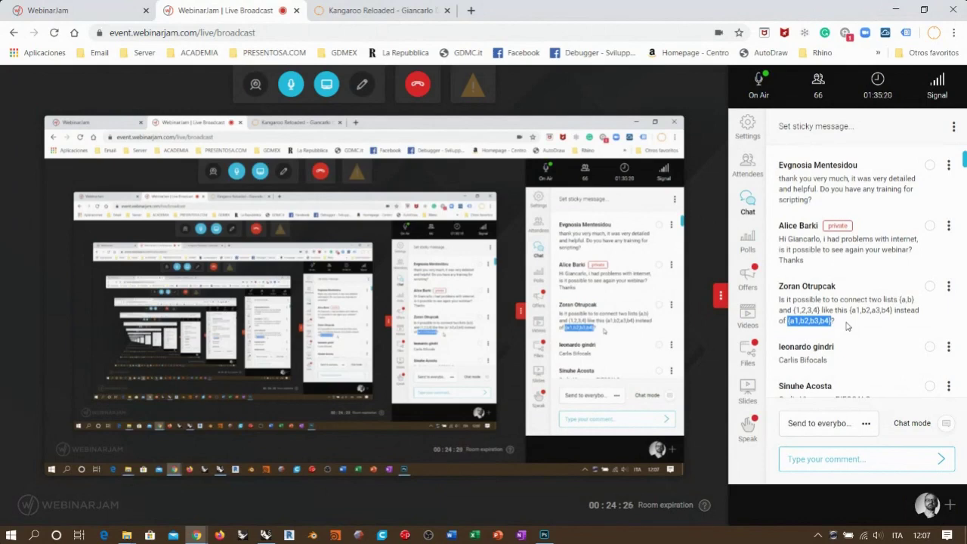
# Back in Grasshopper, select all and delete every component, then undo to restore them.
pyautogui.hotkey('alt', 'Tab')
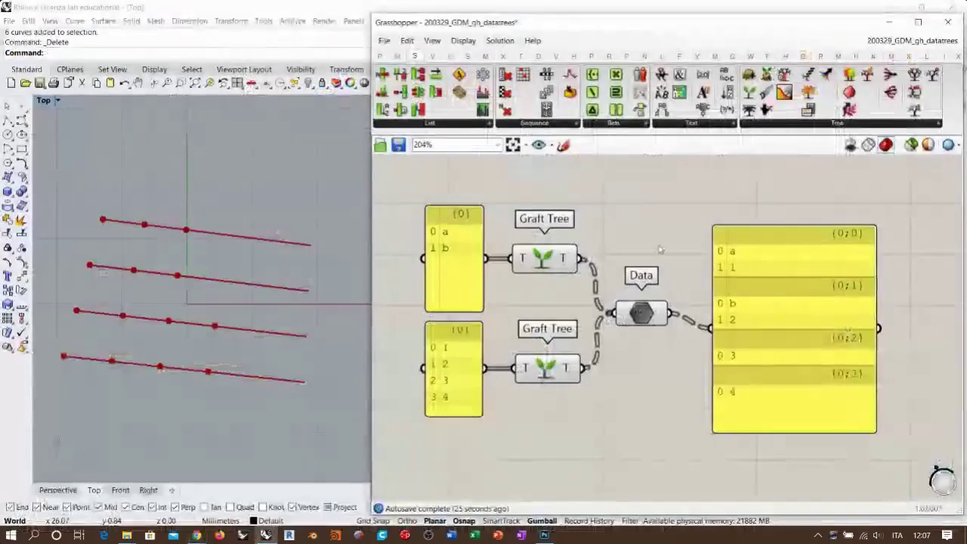
pyautogui.hotkey('ctrl', 'a')
pyautogui.press('Delete')
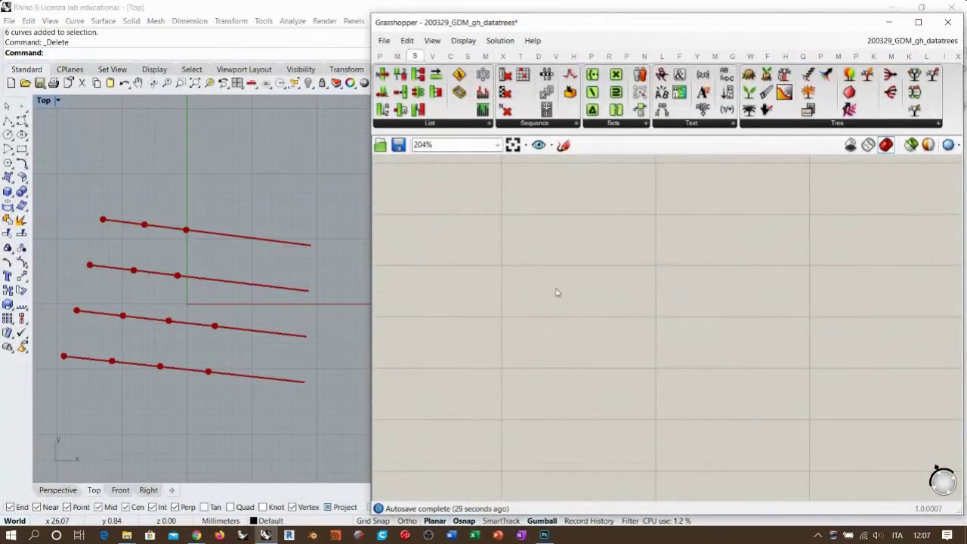
pyautogui.hotkey('ctrl', 'z')
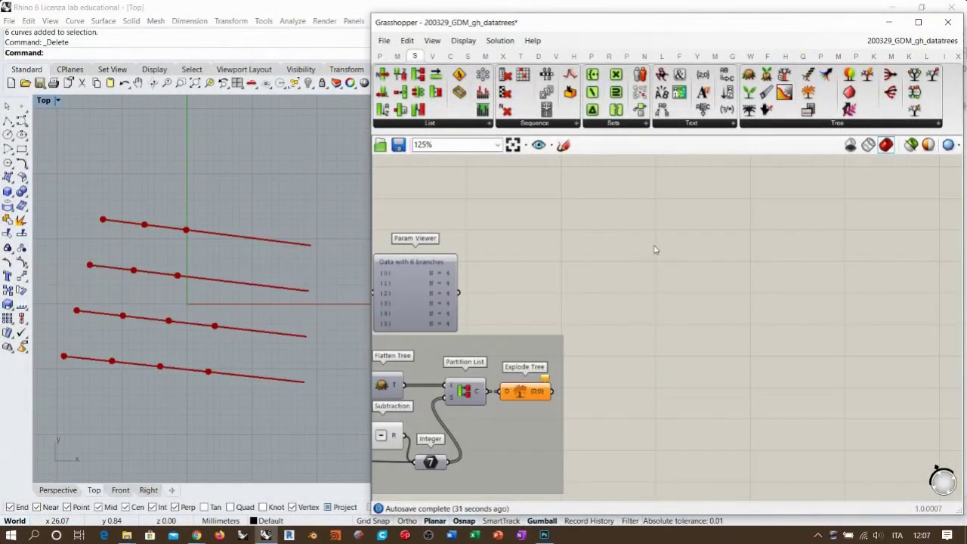
# Place Repeat Data and Stack Data from Sets > Sequence beside the definition, then return to the webinar.
pyautogui.click(556, 125)
pyautogui.moveTo(534, 281); pyautogui.dragTo(702, 235)
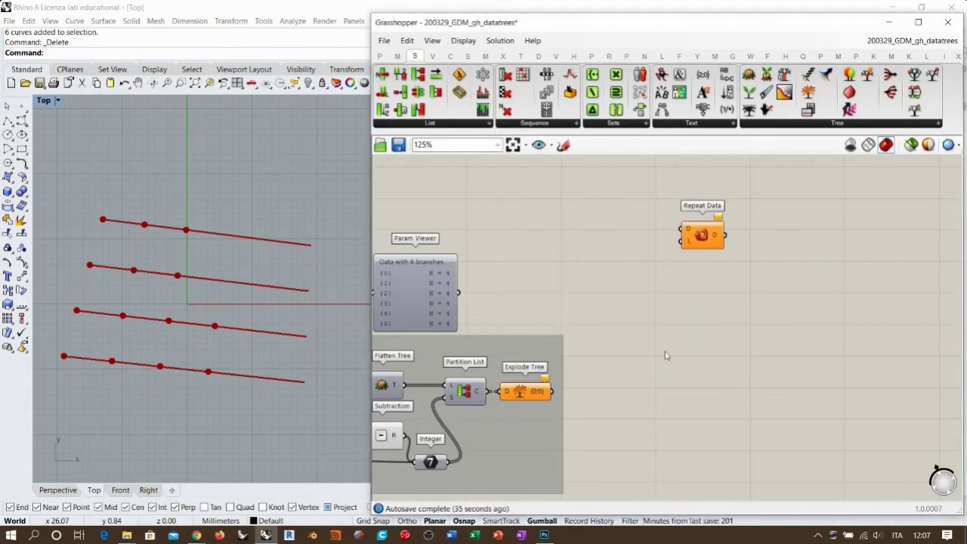
pyautogui.click(548, 126)
pyautogui.moveTo(532, 330); pyautogui.dragTo(708, 305)
pyautogui.click(718, 331)
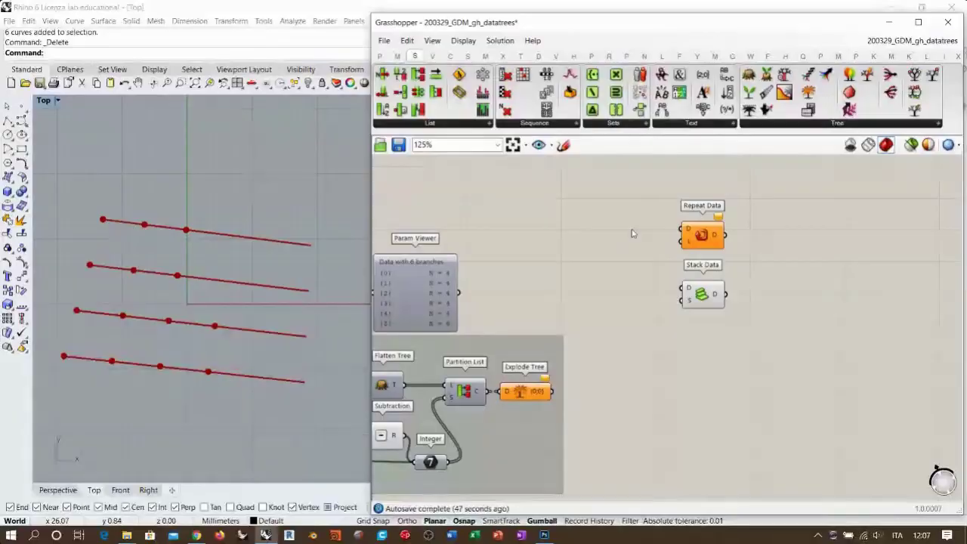
pyautogui.hotkey('alt', 'Tab')
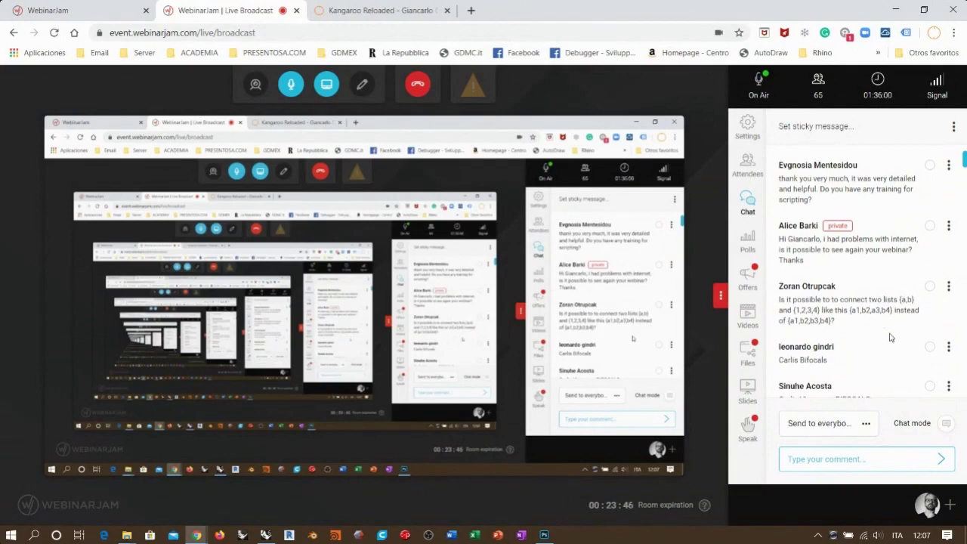
# Delete the Graft Trees, Data node and large merge panel from the canvas.
pyautogui.hotkey('alt', 'Tab')
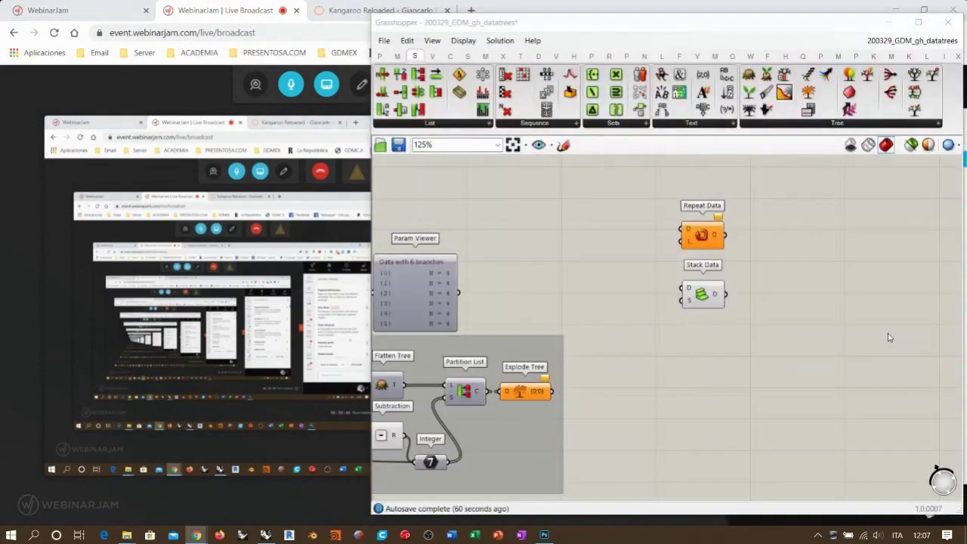
pyautogui.hotkey('alt', 'Tab')
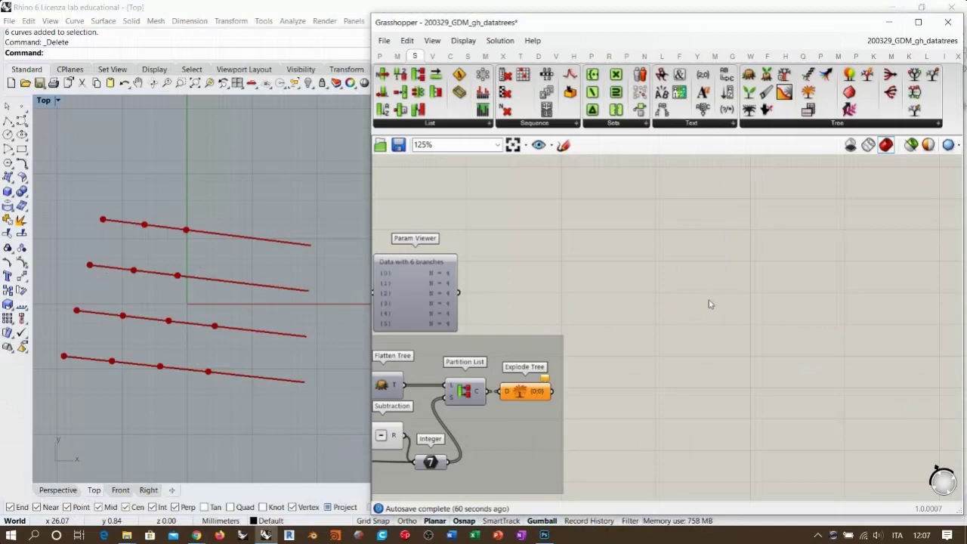
pyautogui.doubleClick(718, 294)
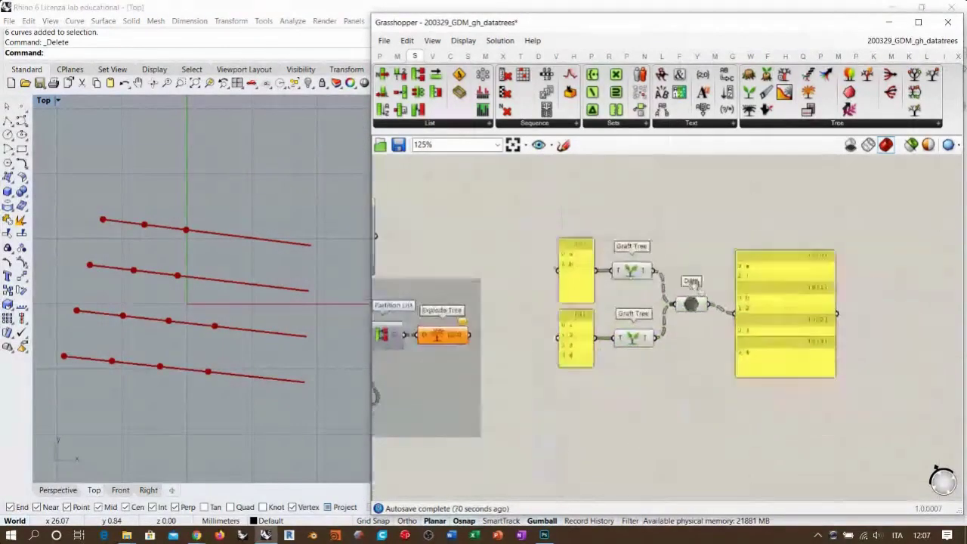
pyautogui.moveTo(793, 395); pyautogui.dragTo(613, 216)
pyautogui.press('Delete')
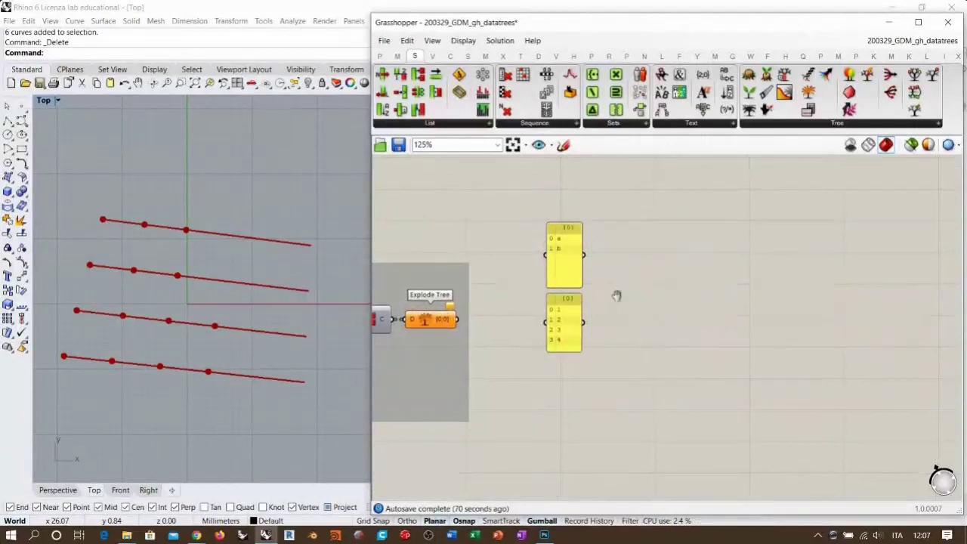
pyautogui.scroll(2, 616, 295)
# Add a Dispatch component with the 1–4 panel wired into its list input.
pyautogui.doubleClick(693, 334)
pyautogui.write('disp')
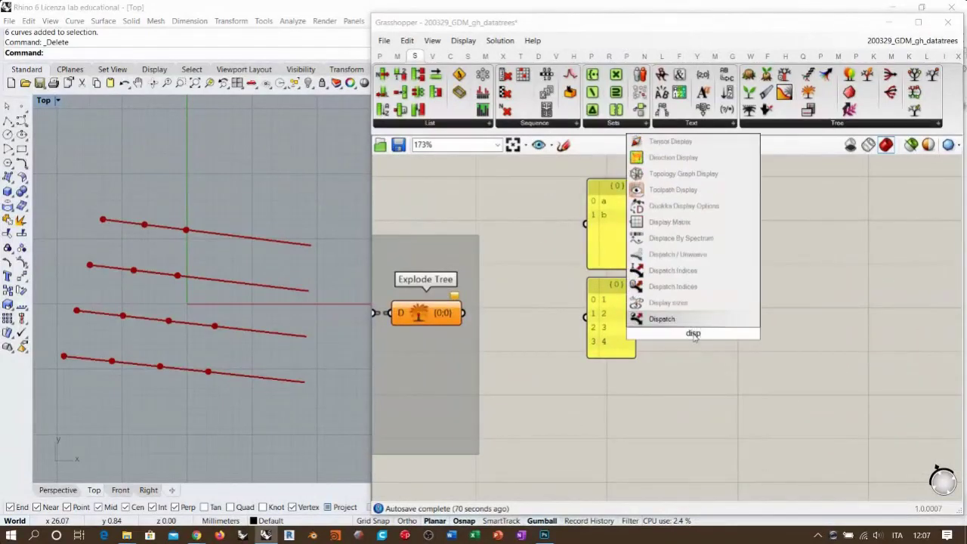
pyautogui.click(664, 319)
pyautogui.moveTo(638, 317); pyautogui.dragTo(692, 325)
pyautogui.moveTo(708, 319); pyautogui.dragTo(620, 363, button='right')
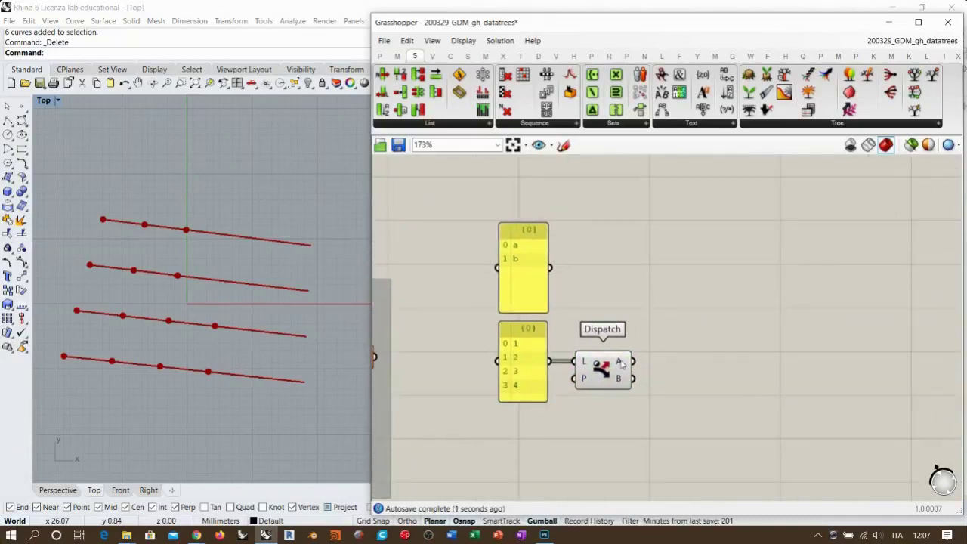
pyautogui.moveTo(621, 363)
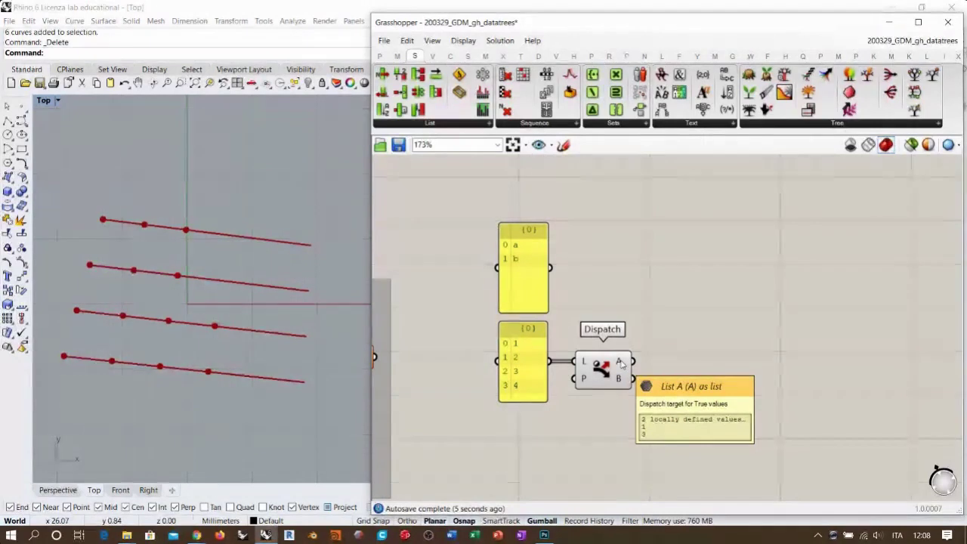
pyautogui.moveTo(621, 382)
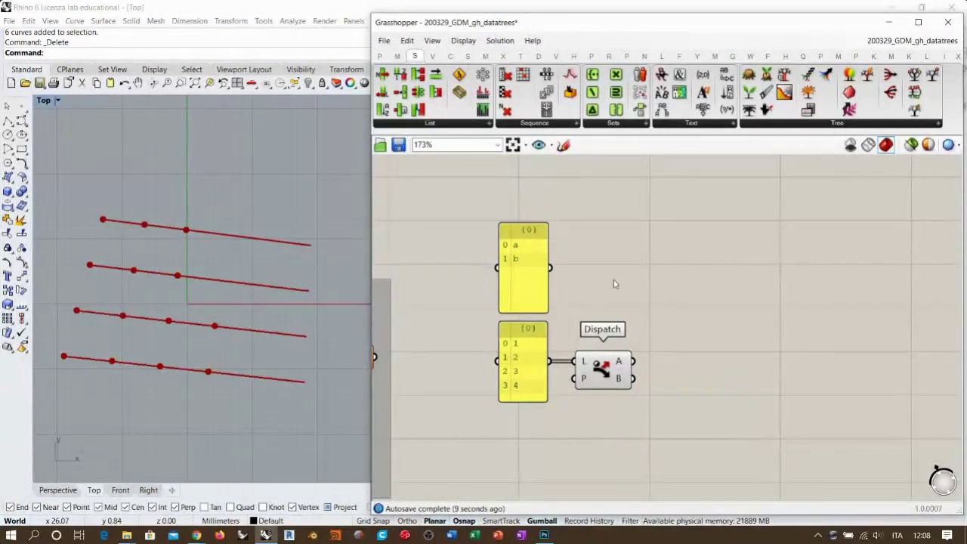
pyautogui.moveTo(521, 247)
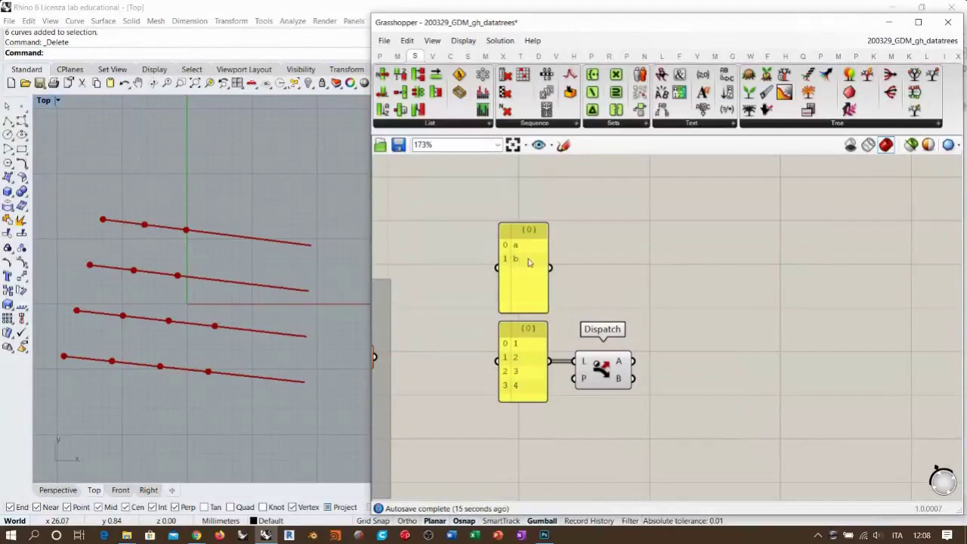
# Feed the a, b panel into a new Graft Tree and an Alt-dragged copy of Dispatch.
pyautogui.doubleClick(593, 272)
pyautogui.write('graft')
pyautogui.press('Return')
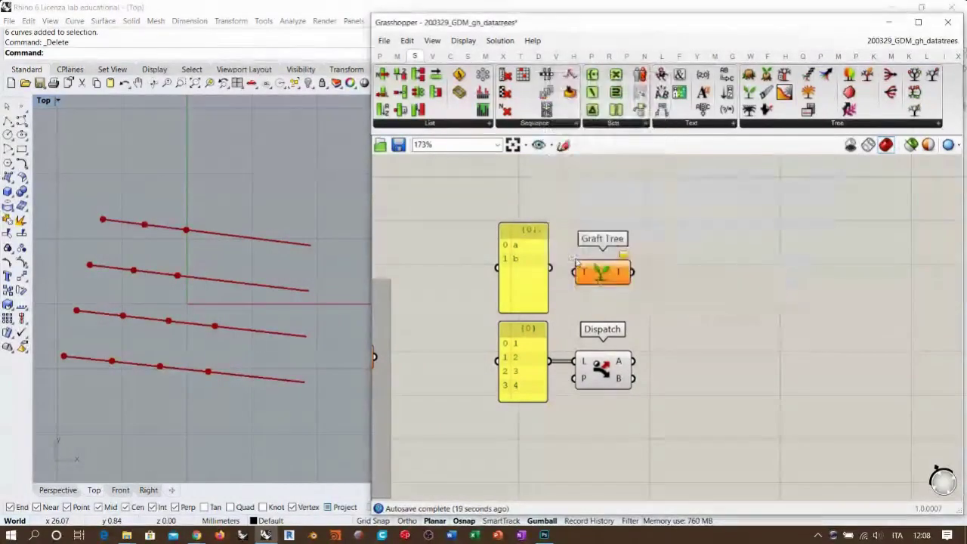
pyautogui.moveTo(550, 268); pyautogui.dragTo(614, 268)
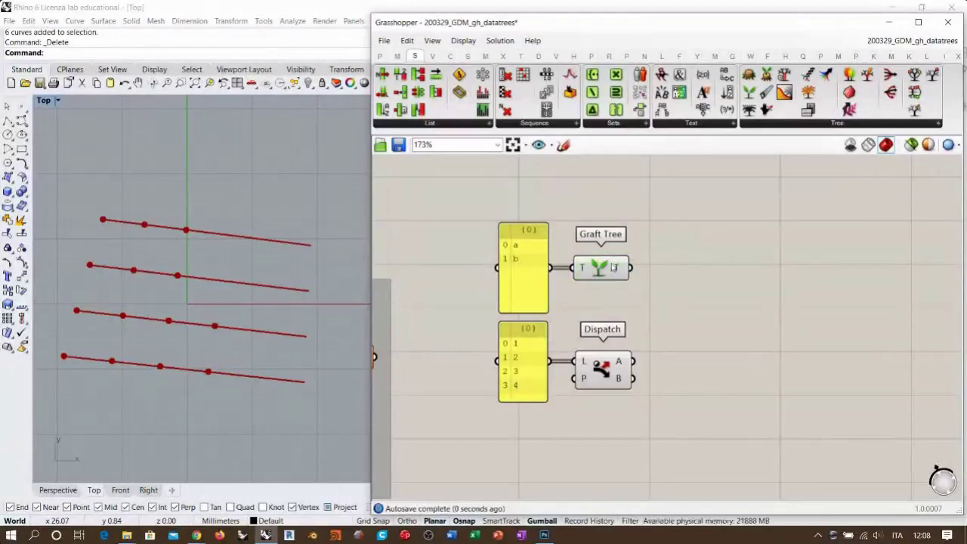
pyautogui.moveTo(618, 268)
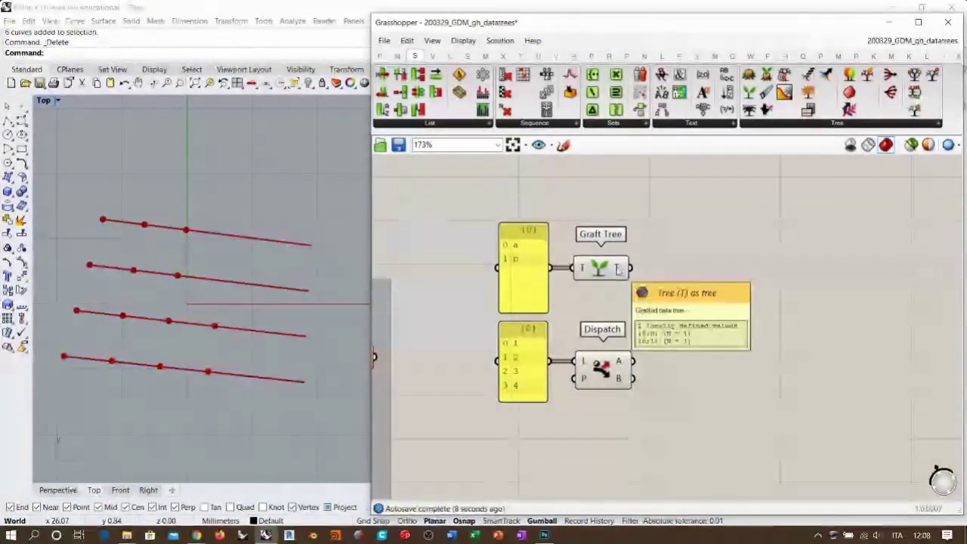
pyautogui.keyDown('alt'); pyautogui.moveTo(596, 375); pyautogui.dragTo(597, 315); pyautogui.keyUp('alt')
pyautogui.moveTo(549, 267); pyautogui.dragTo(574, 300)
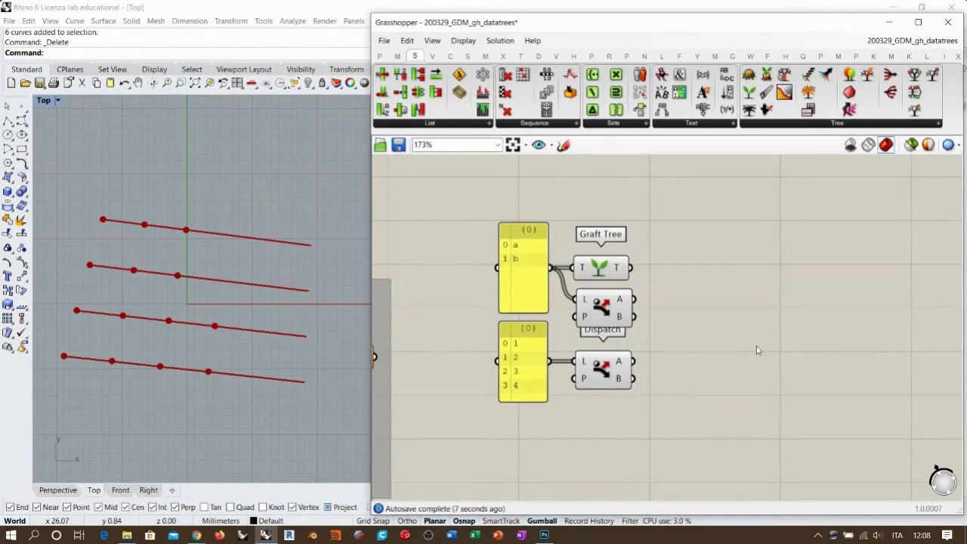
# Marquee-select all five test components, delete them, and return to the webinar broadcast.
pyautogui.moveTo(670, 227); pyautogui.dragTo(520, 421)
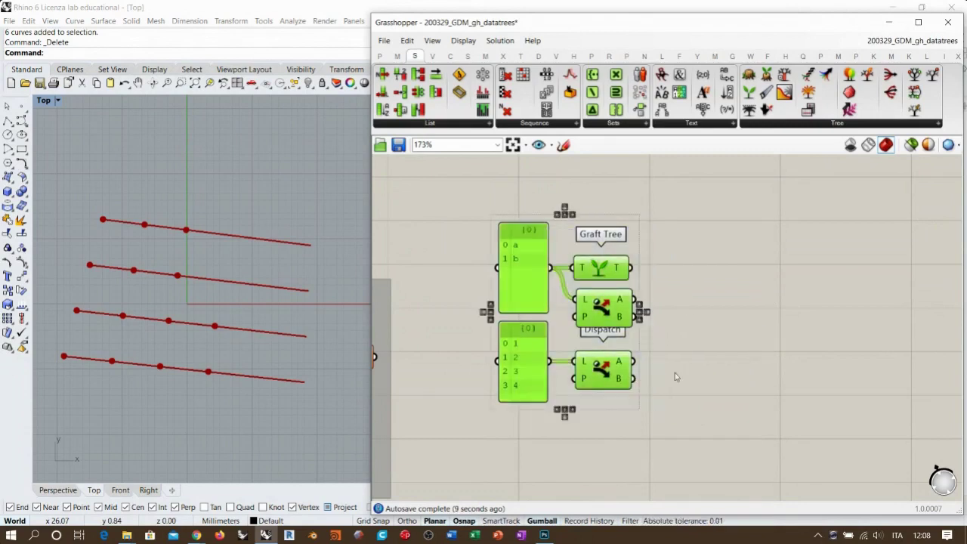
pyautogui.click(681, 324)
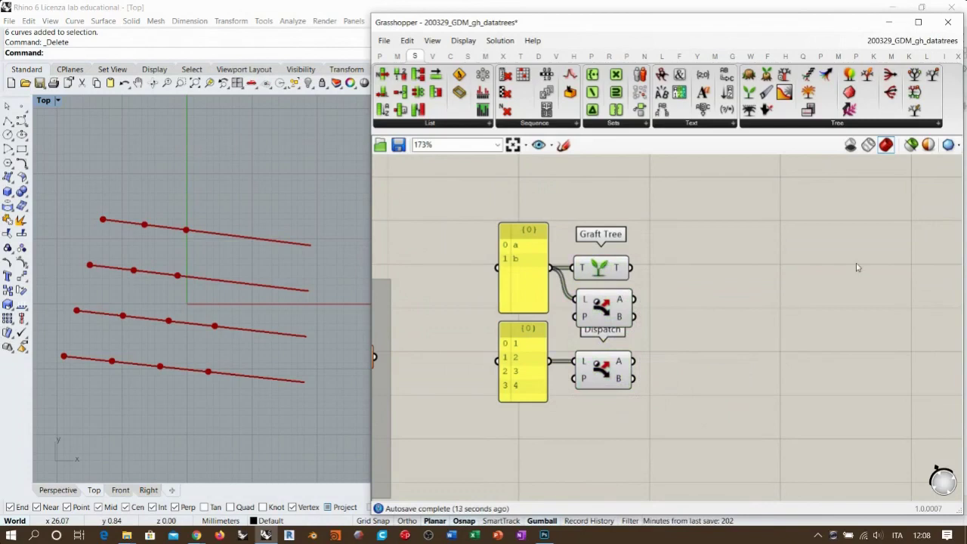
pyautogui.moveTo(702, 212); pyautogui.dragTo(498, 435)
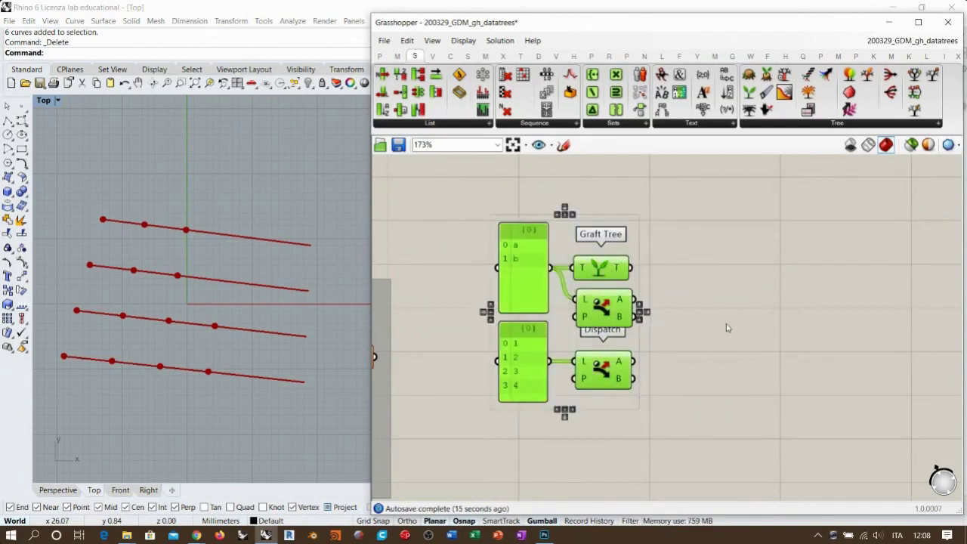
pyautogui.press('Delete')
pyautogui.hotkey('alt', 'Tab')
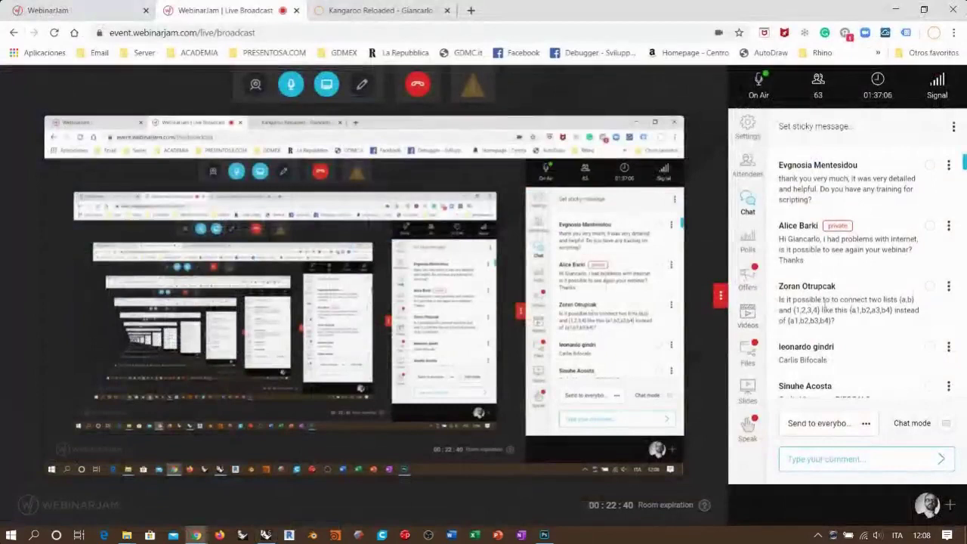
pyautogui.moveTo(856, 310); pyautogui.dragTo(889, 312)
pyautogui.click(876, 319)
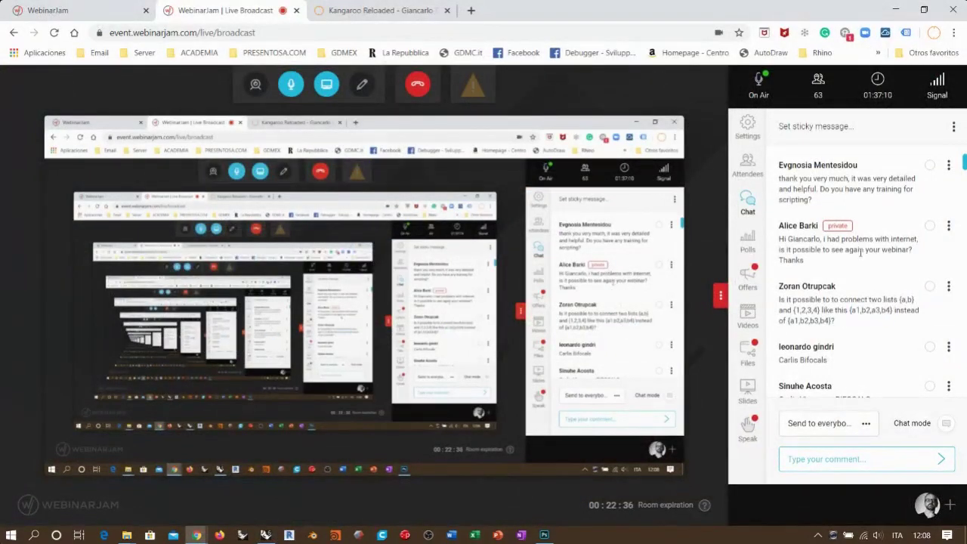
pyautogui.scroll(-1, 809, 339)
pyautogui.scroll(1, 808, 331)
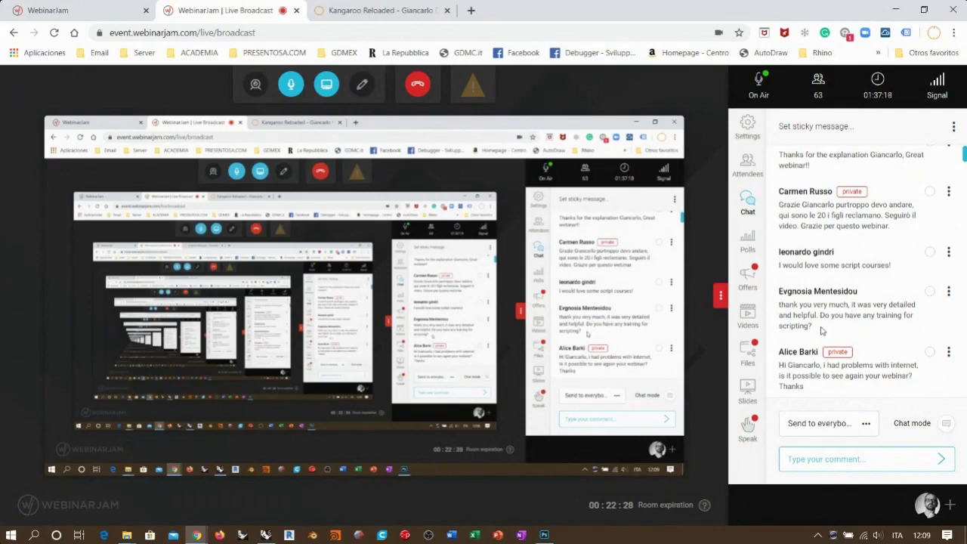
pyautogui.scroll(1, 822, 330)
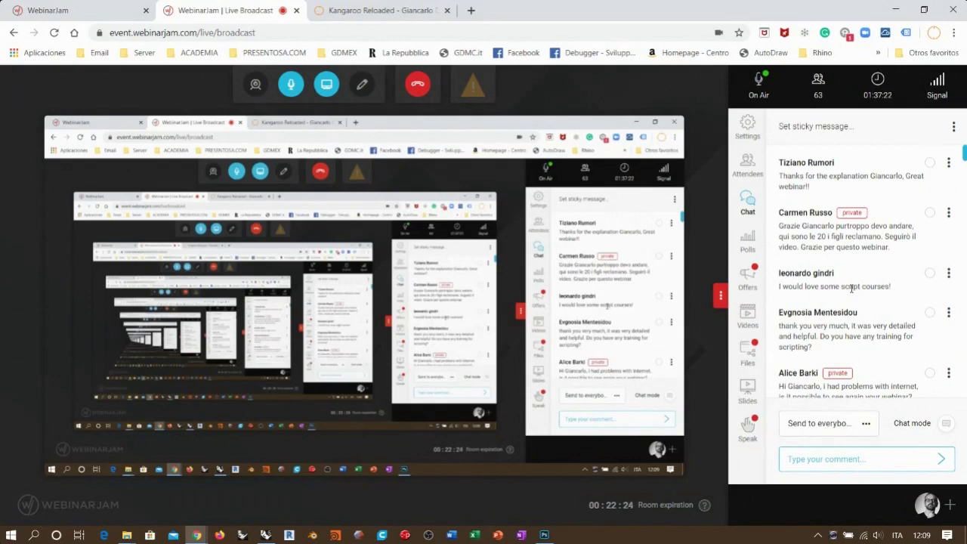
pyautogui.tripleClick(851, 286)
pyautogui.click(836, 283)
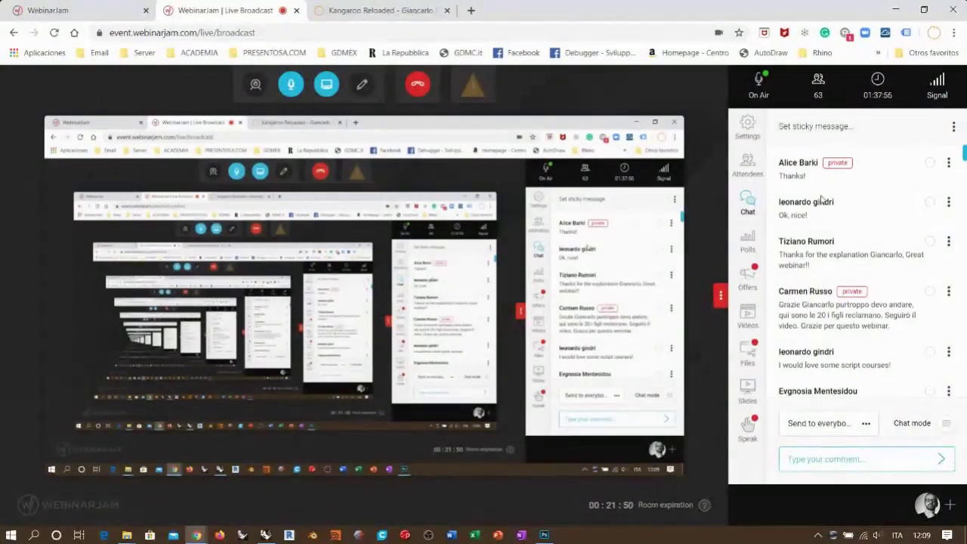
pyautogui.click(747, 278)
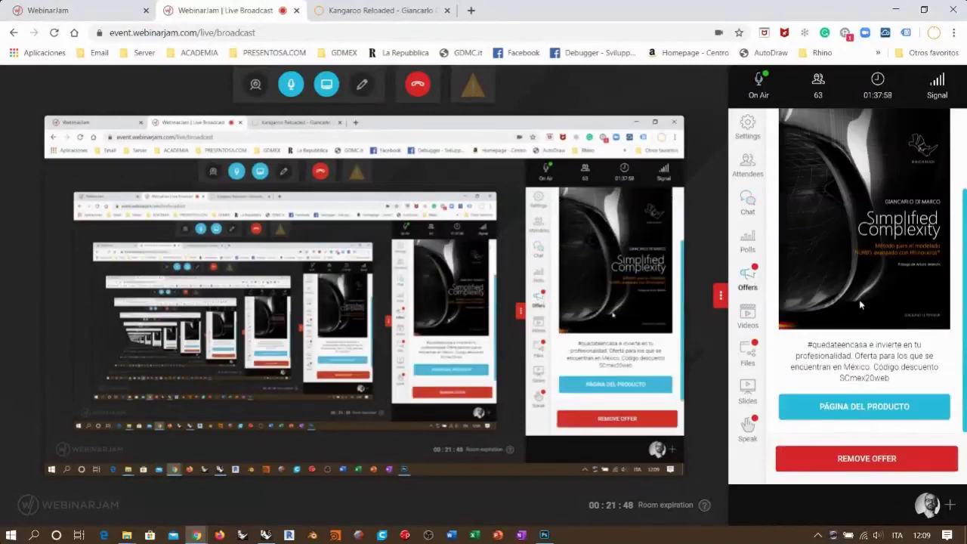
pyautogui.scroll(-3, 869, 303)
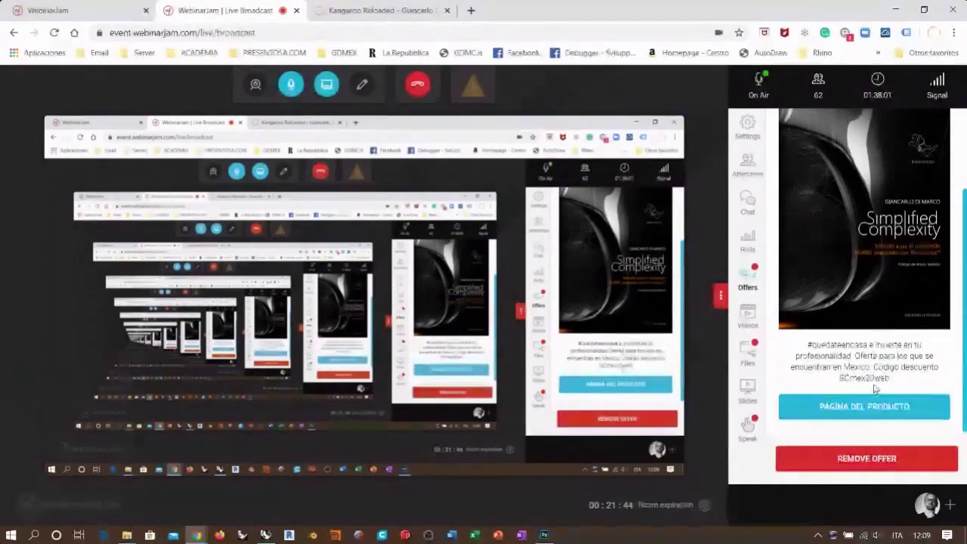
pyautogui.scroll(3, 860, 257)
pyautogui.click(747, 203)
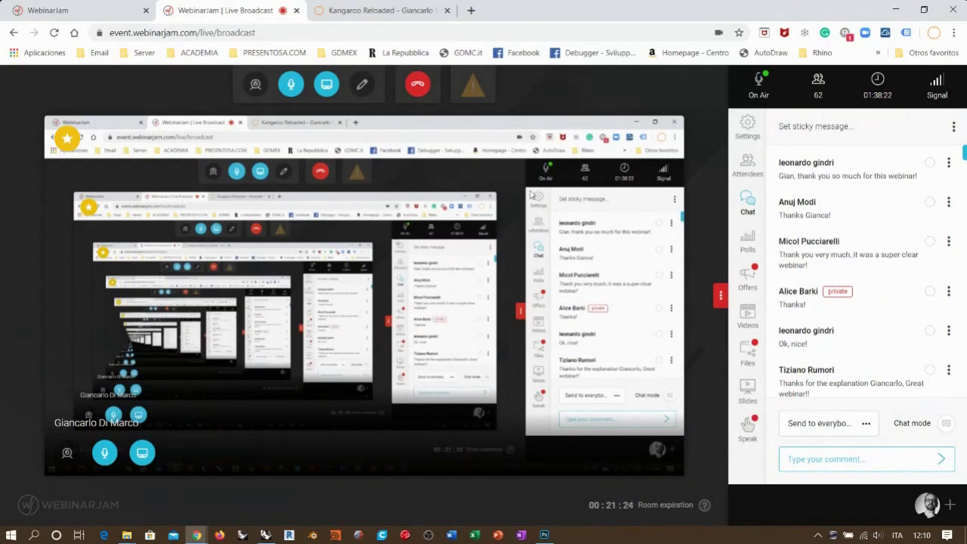
pyautogui.click(378, 10)
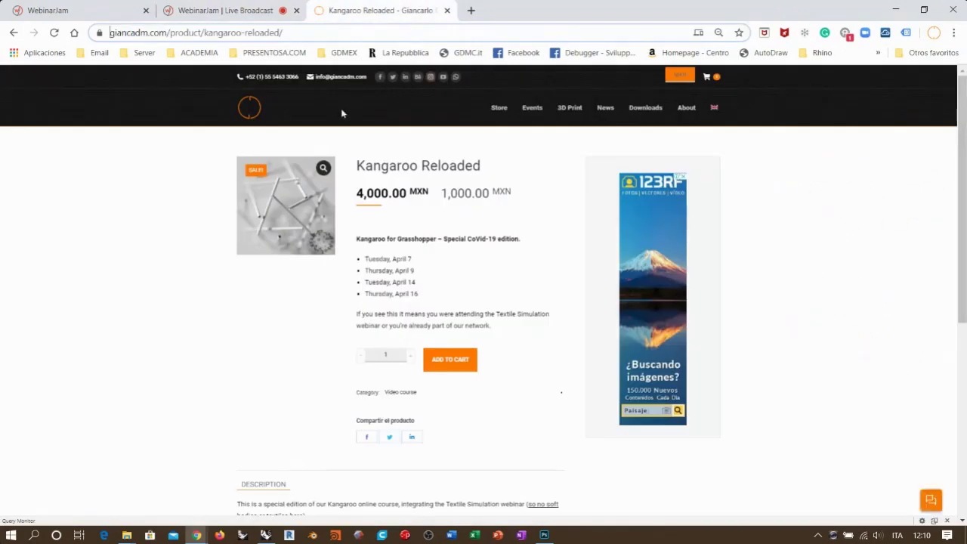
pyautogui.click(227, 10)
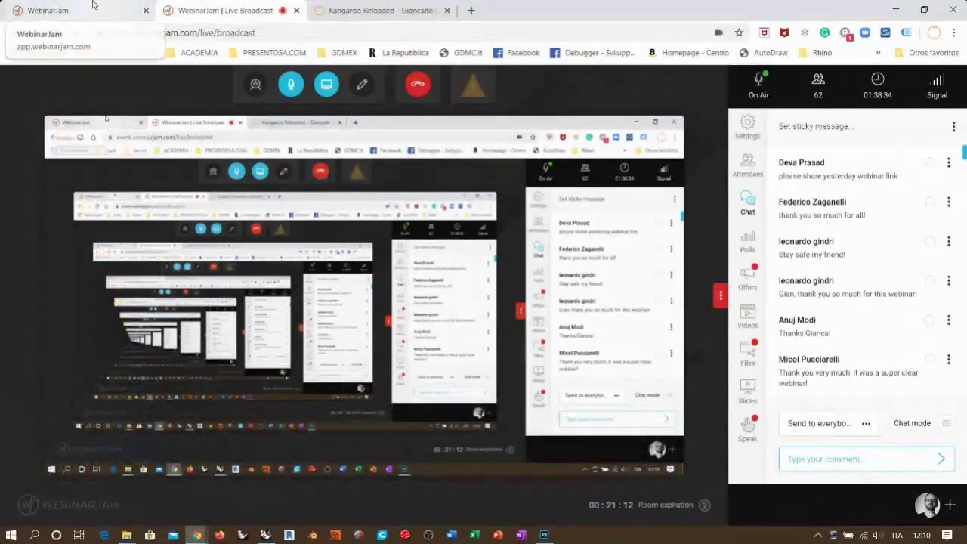
# Copy the Textile simulation replay URL for the 28 March session, then return to the broadcast.
pyautogui.click(93, 6)
pyautogui.click(704, 154)
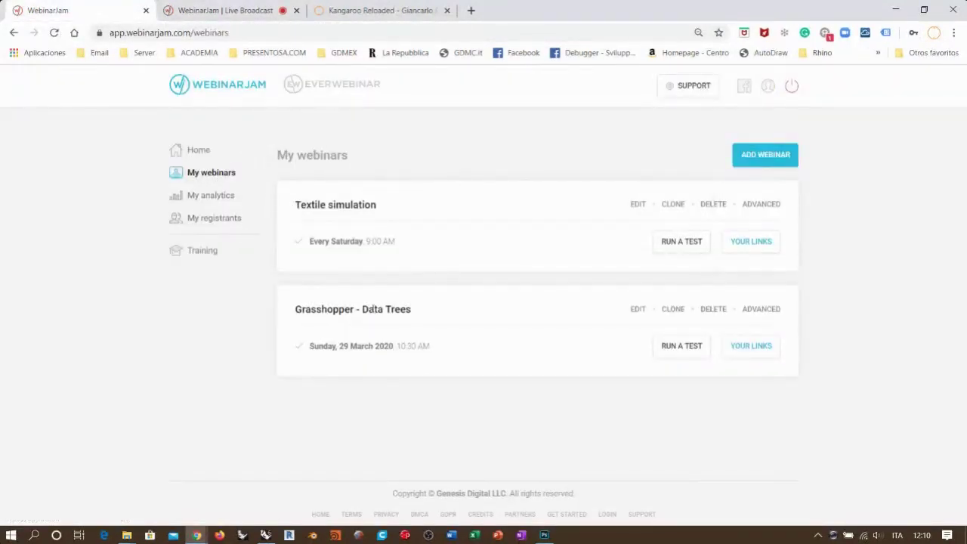
pyautogui.click(748, 241)
pyautogui.click(485, 249)
pyautogui.click(346, 370)
pyautogui.click(325, 398)
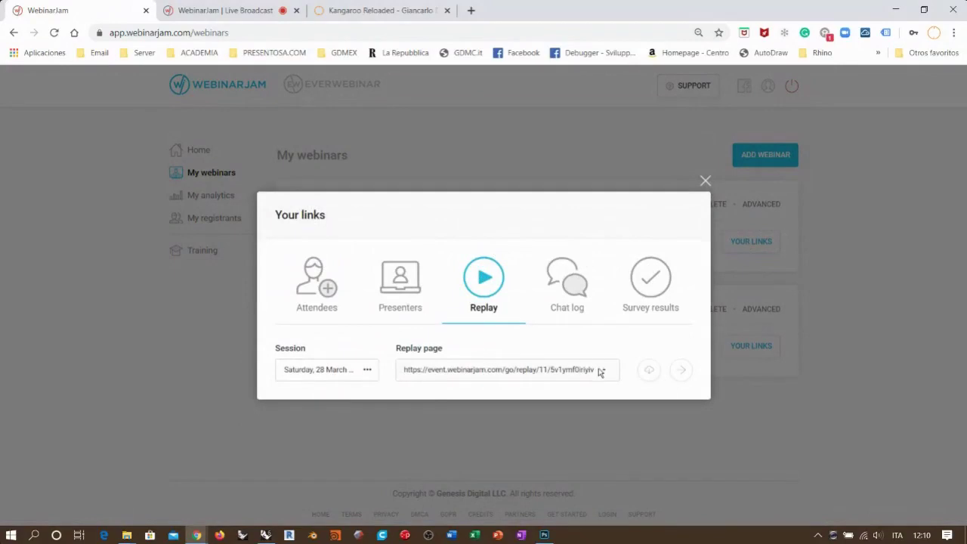
pyautogui.moveTo(604, 370); pyautogui.dragTo(402, 373)
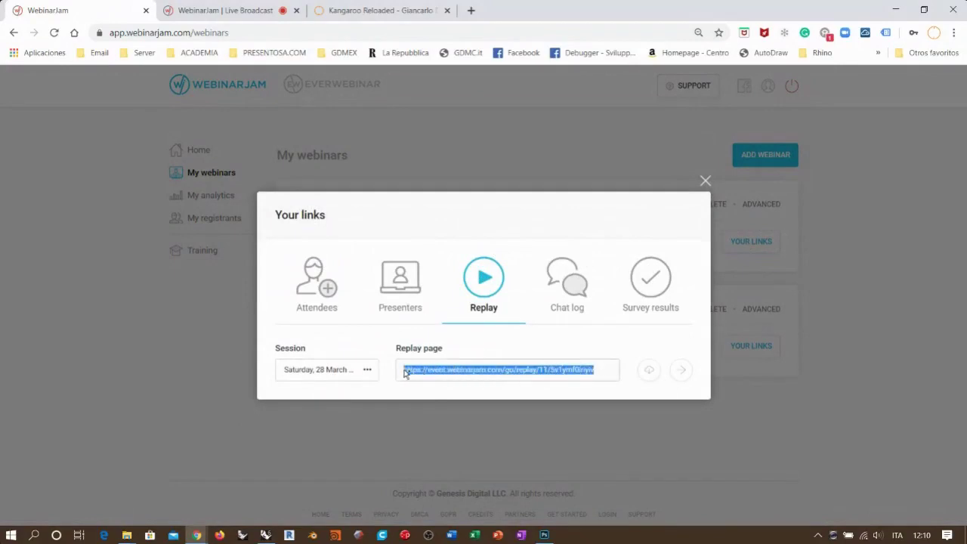
pyautogui.click(378, 10)
pyautogui.click(224, 9)
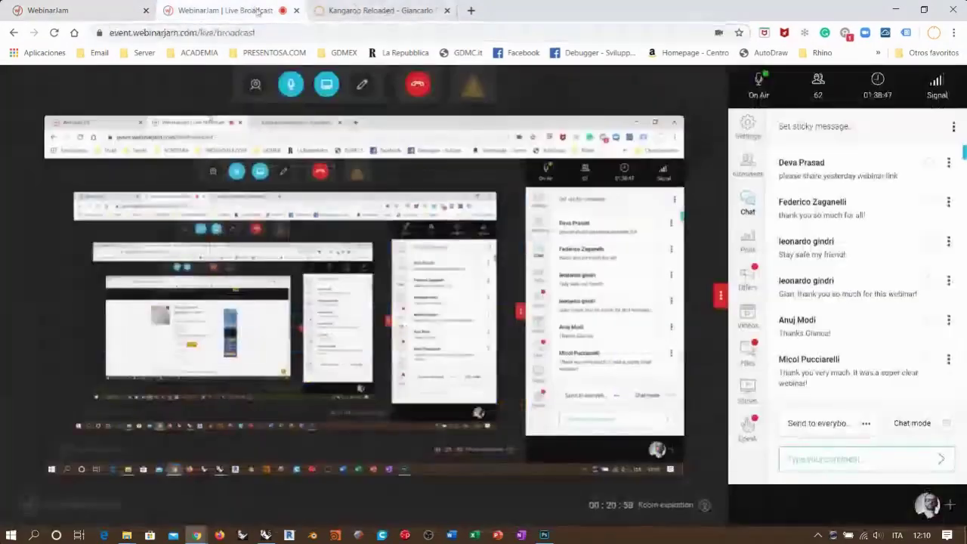
# Paste the replay link into the WebinarJam chat comment and send it.
pyautogui.click(805, 460)
pyautogui.write('https://event.webinarjam.com/go/replay/11/5v1ymf0iriyiv')
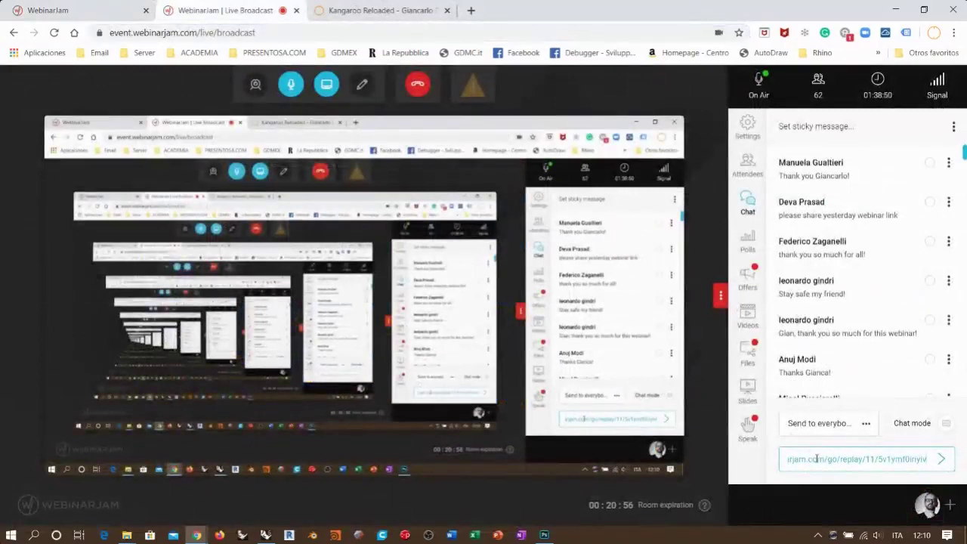
pyautogui.press('Return')
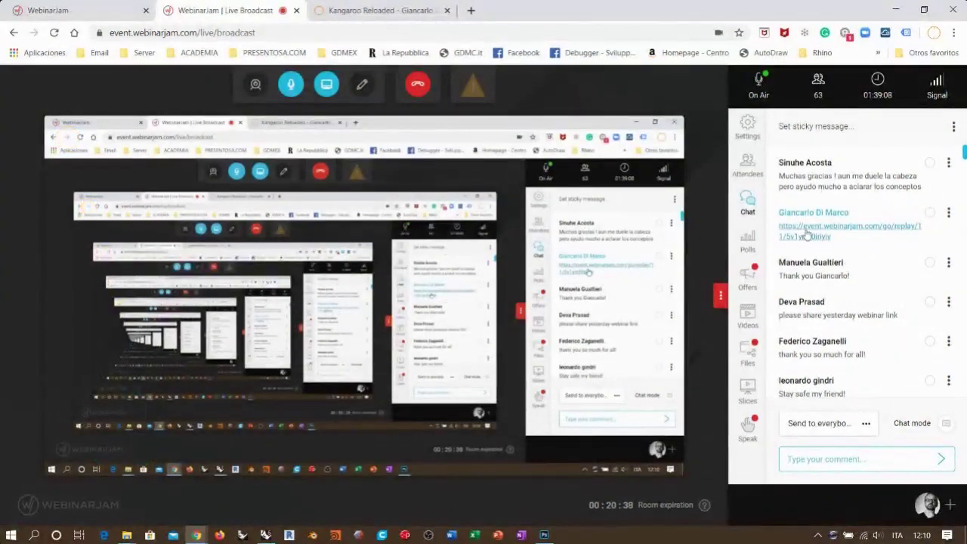
# End the live webinar with the red End call button, confirming with YES.
pyautogui.scroll(1, 837, 244)
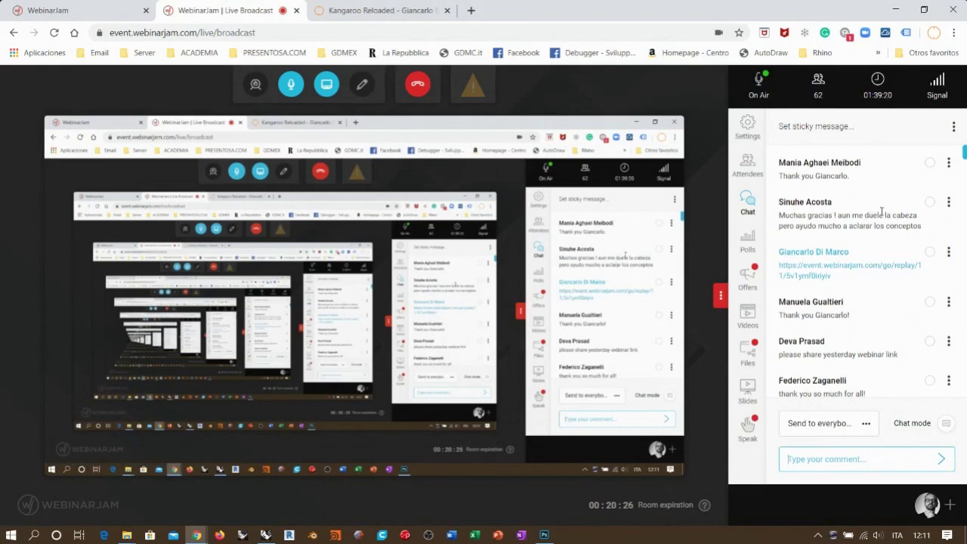
pyautogui.moveTo(427, 167)
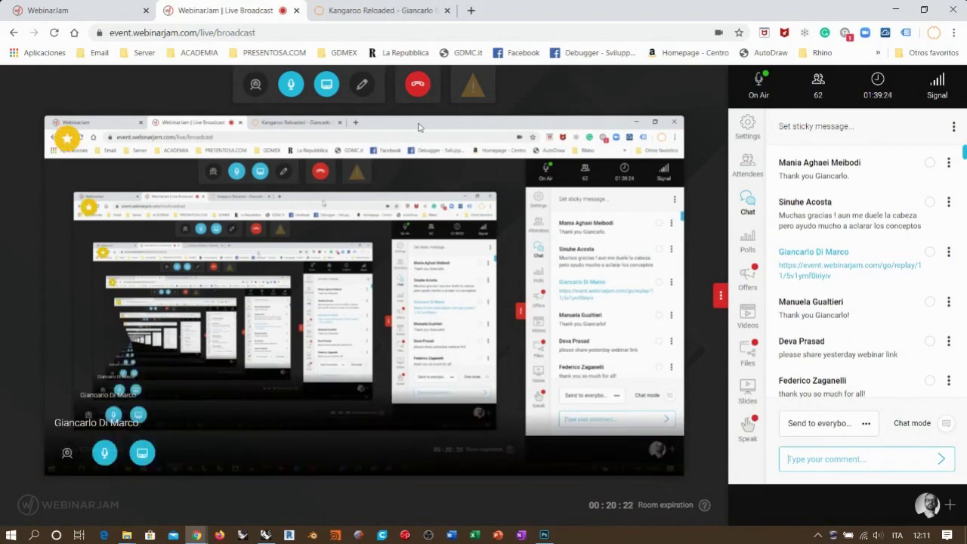
pyautogui.click(418, 84)
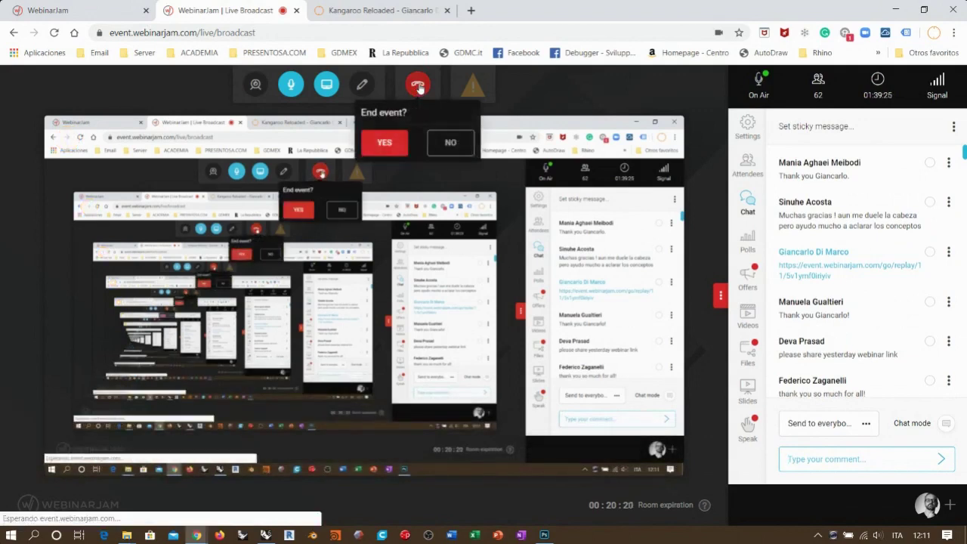
pyautogui.click(385, 144)
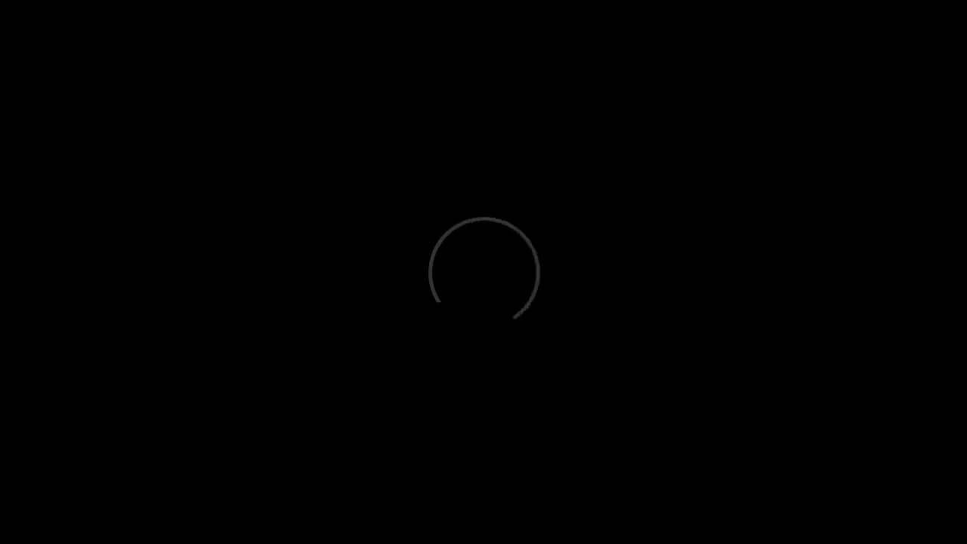